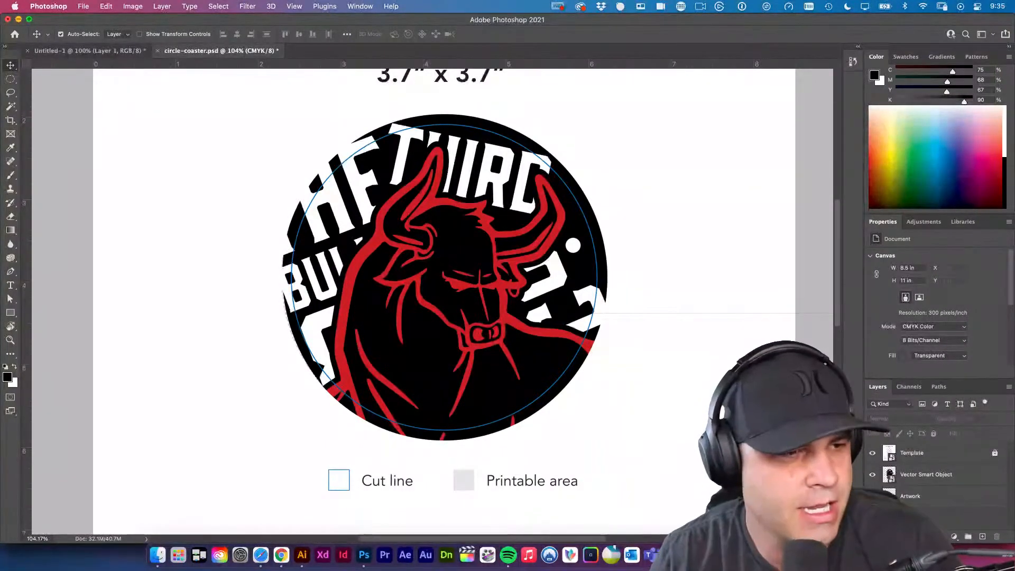
click(651, 295)
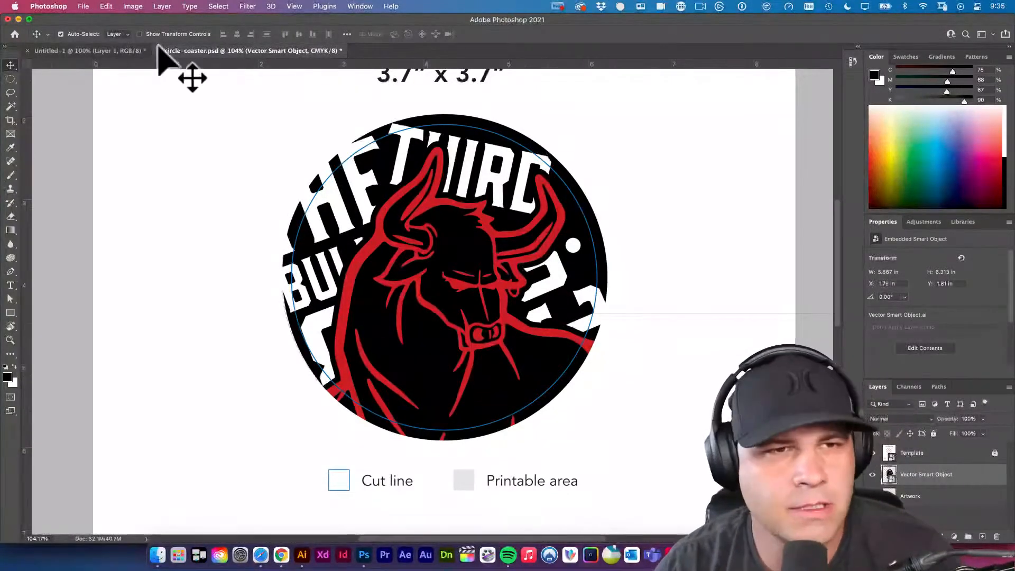
click(58, 6)
click(14, 32)
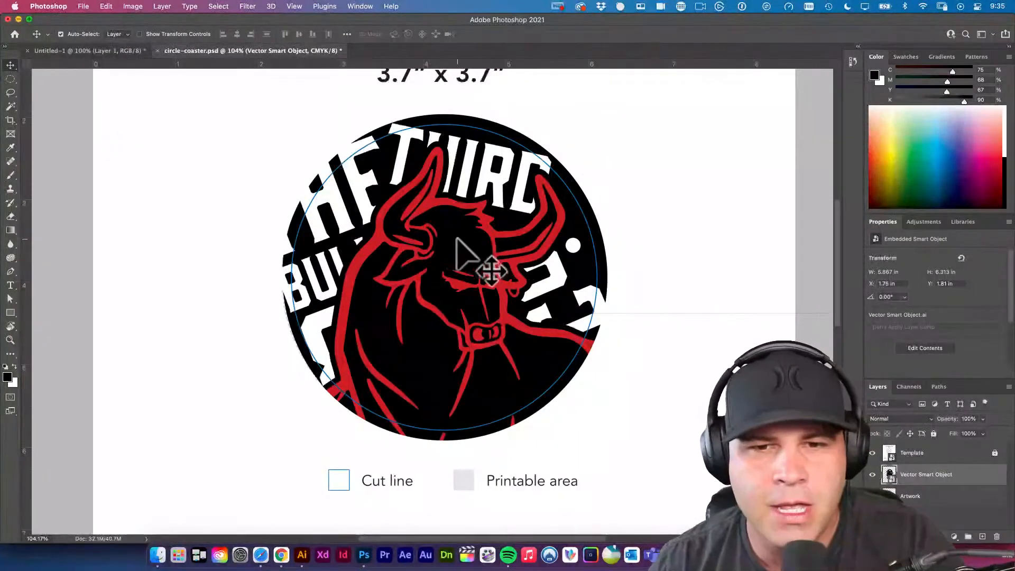
Switch to Illustrator and examine the vector edges of the last bull coaster comp at very high magnification.
click(302, 555)
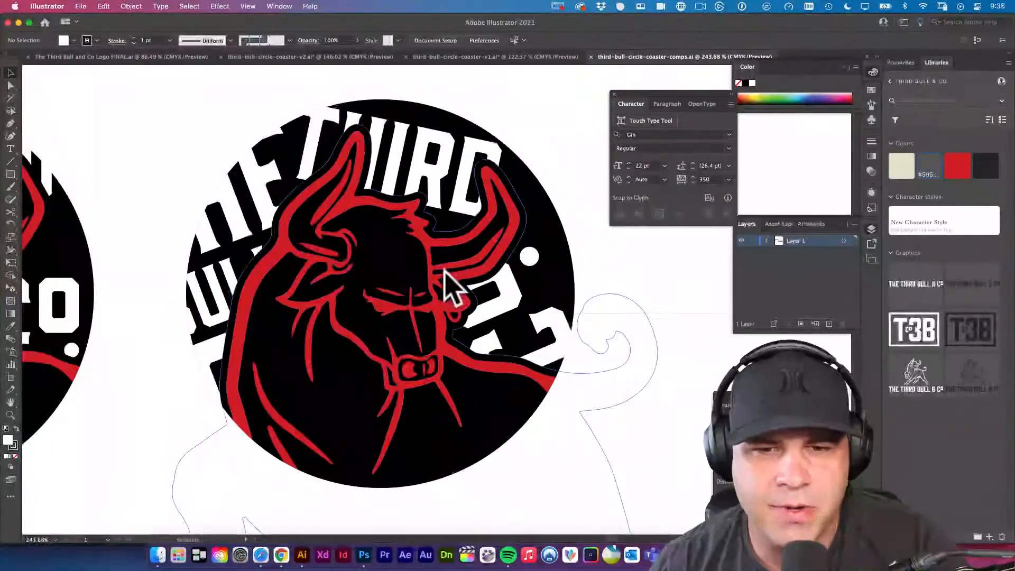
drag(429, 395, 538, 332)
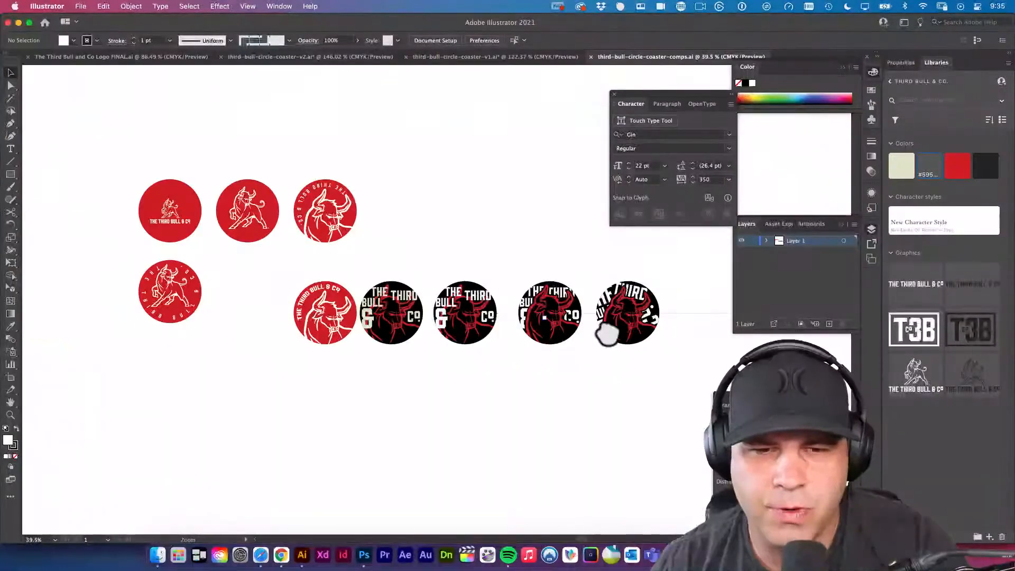
drag(608, 333, 606, 413)
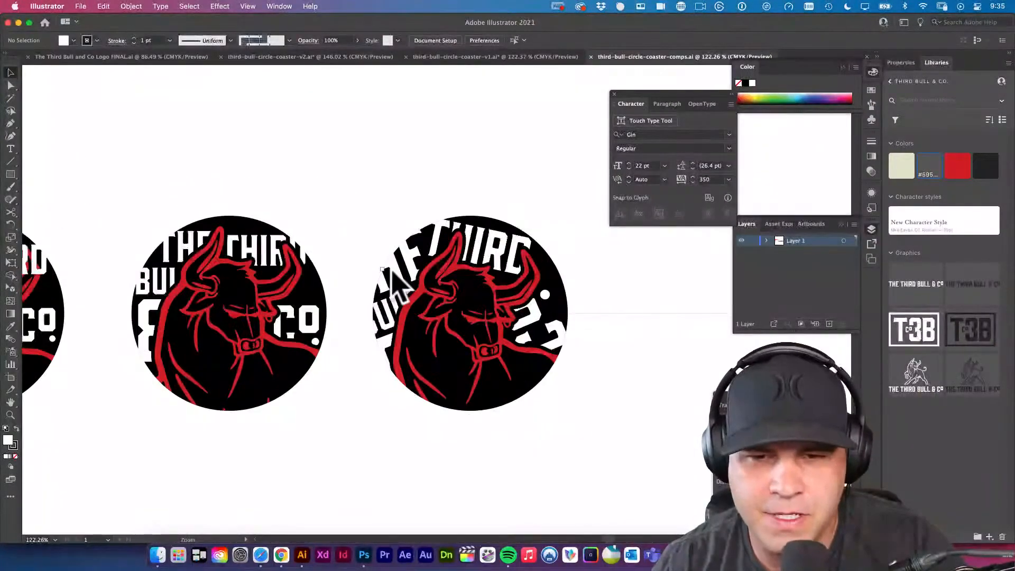
drag(415, 266, 571, 425)
drag(513, 365, 594, 447)
drag(394, 279, 519, 408)
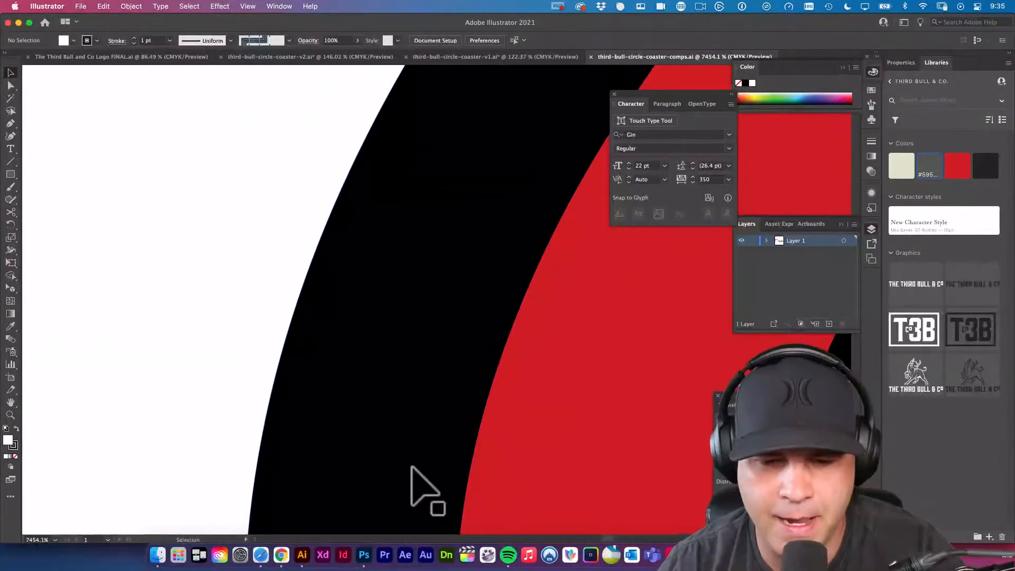
Switch to Photoshop, examine the pixel edges of the placed bull artwork up close, and fit the whole coaster template in view.
click(363, 554)
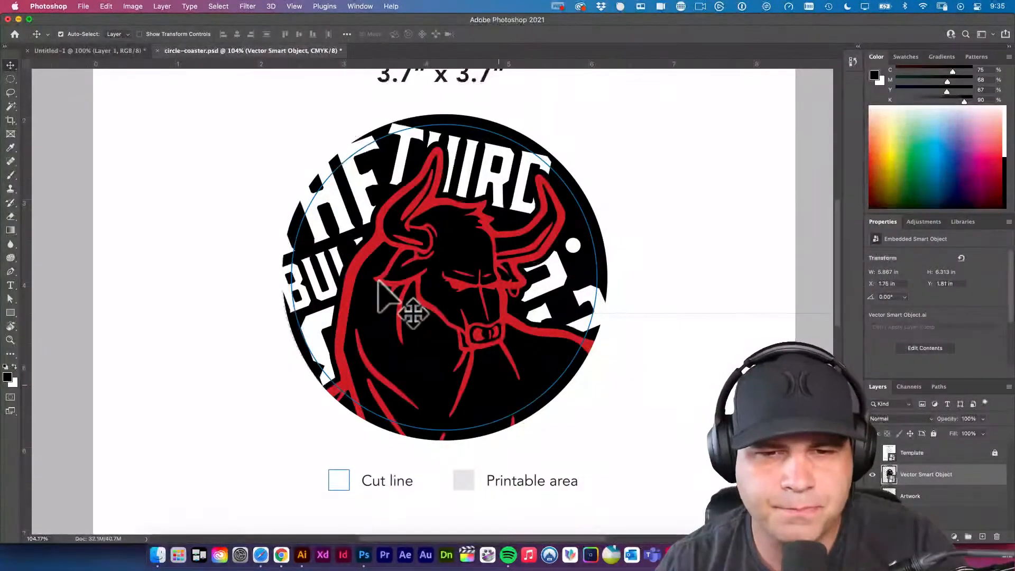
drag(347, 273, 470, 377)
drag(392, 295, 458, 335)
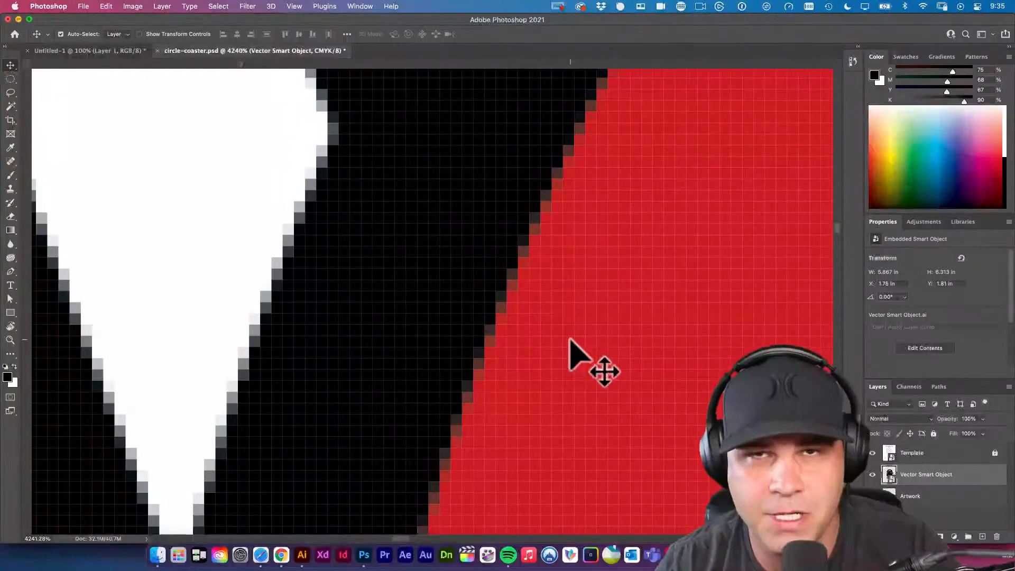
drag(292, 281, 324, 297)
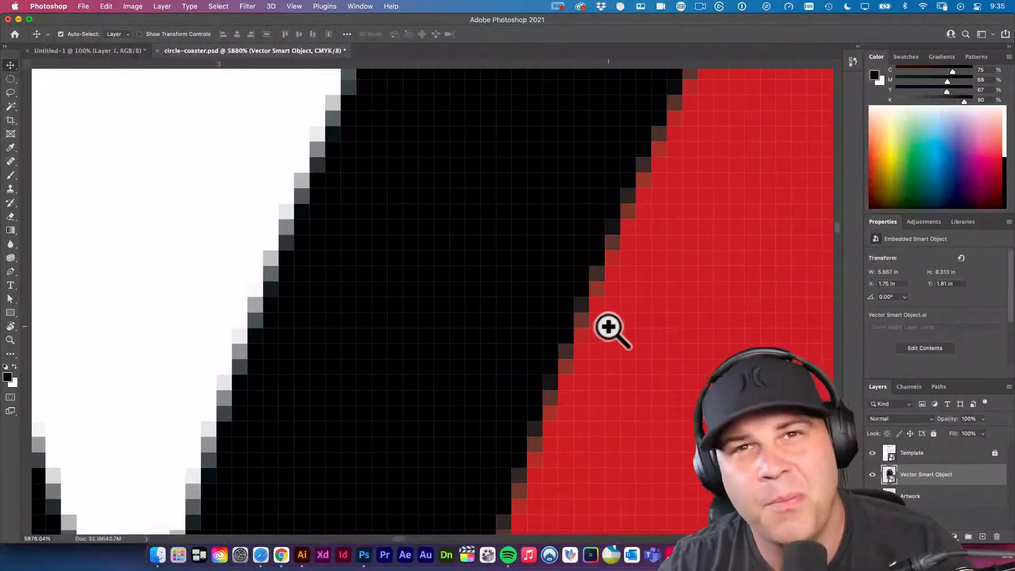
drag(608, 326, 575, 289)
drag(645, 339, 455, 315)
drag(584, 320, 526, 310)
drag(623, 322, 453, 311)
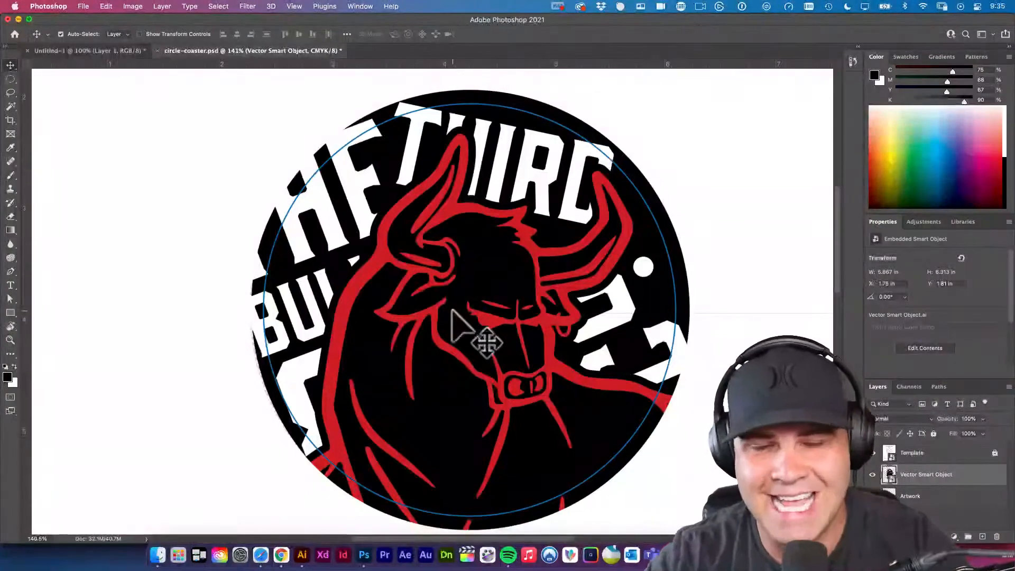
key(super+0)
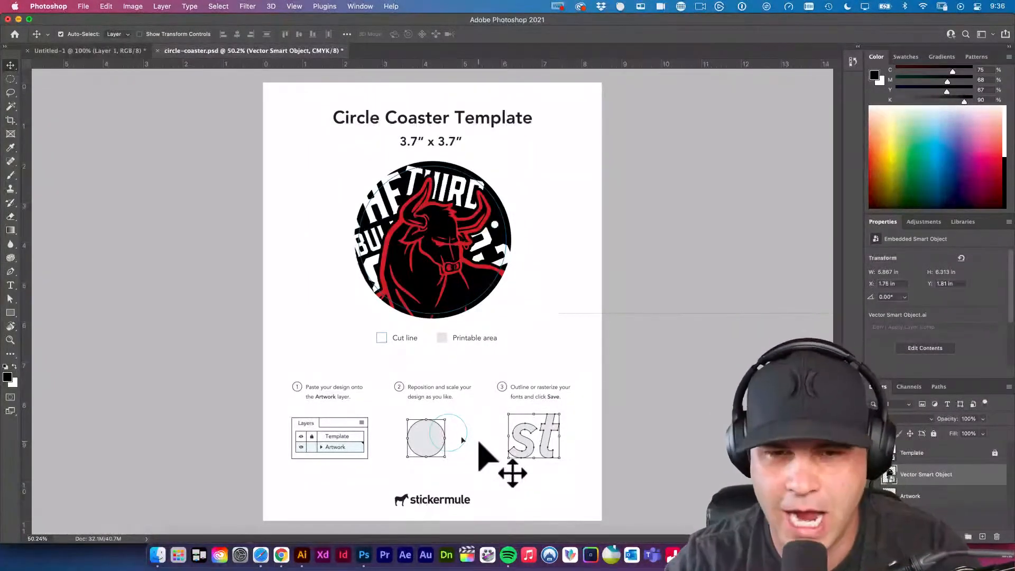
Switch to Safari and load creativebrief.live.
click(277, 556)
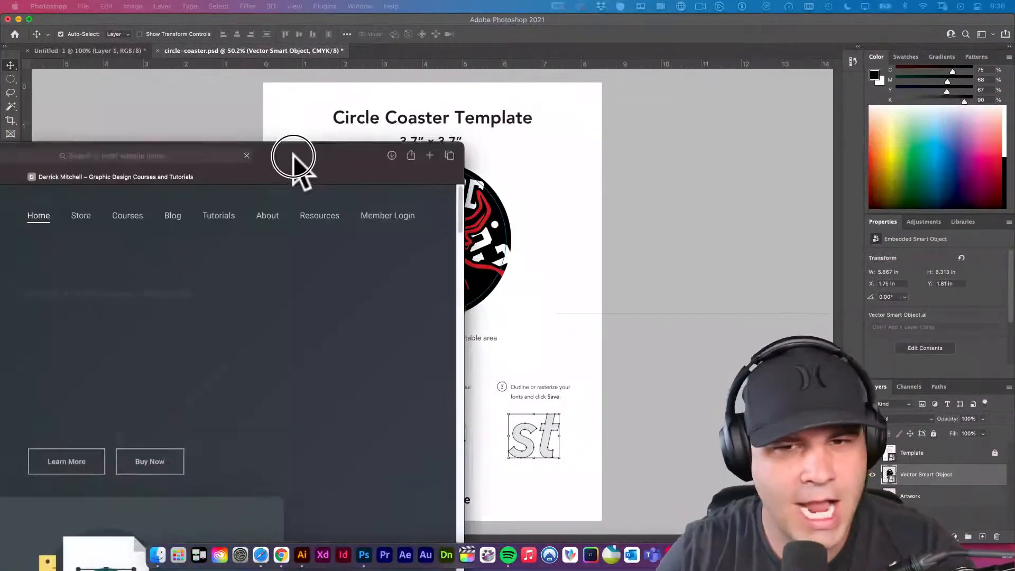
drag(294, 159, 613, 68)
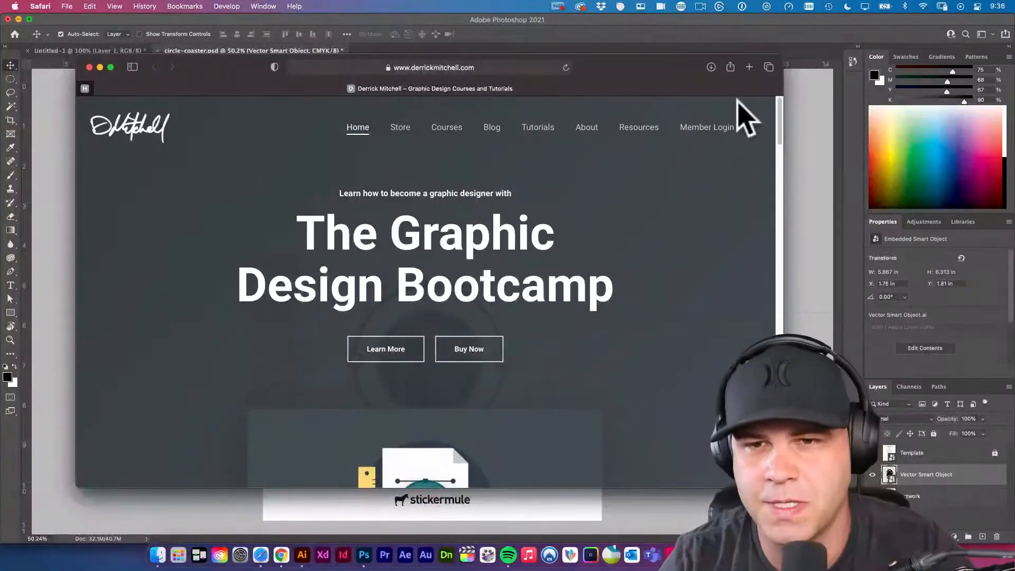
click(510, 66)
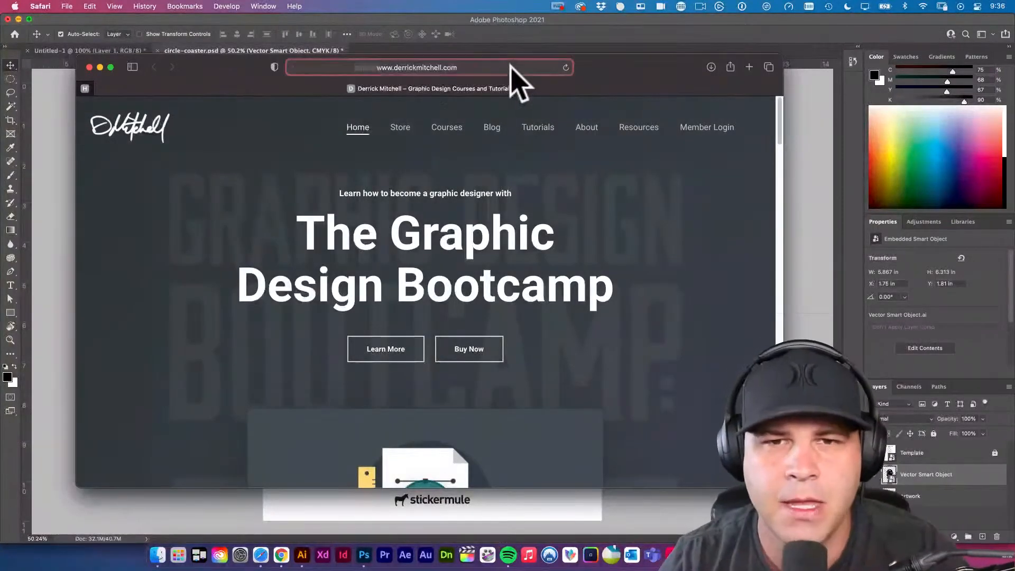
text(cre)
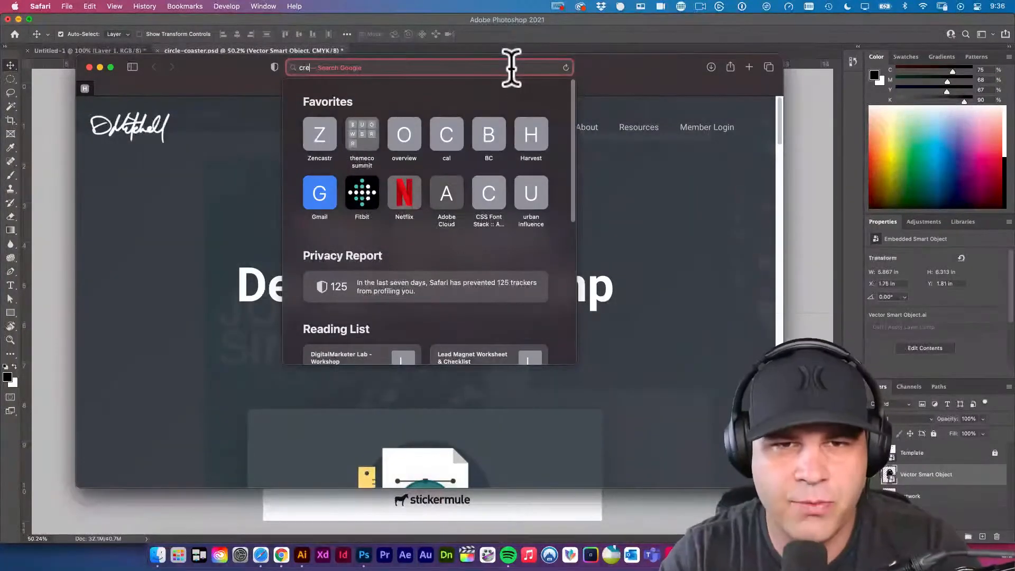
text(ativebrief.live/)
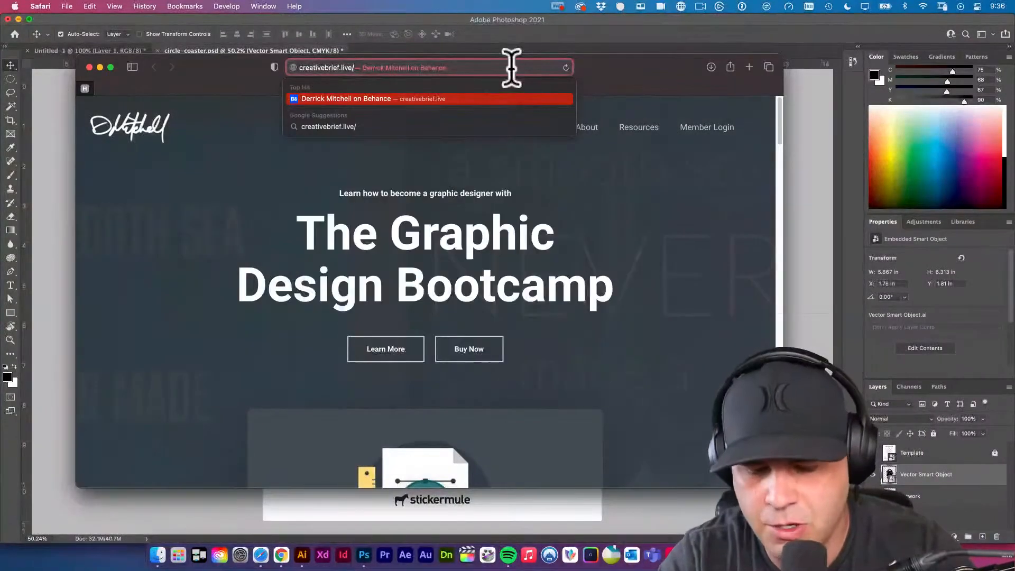
key(Return)
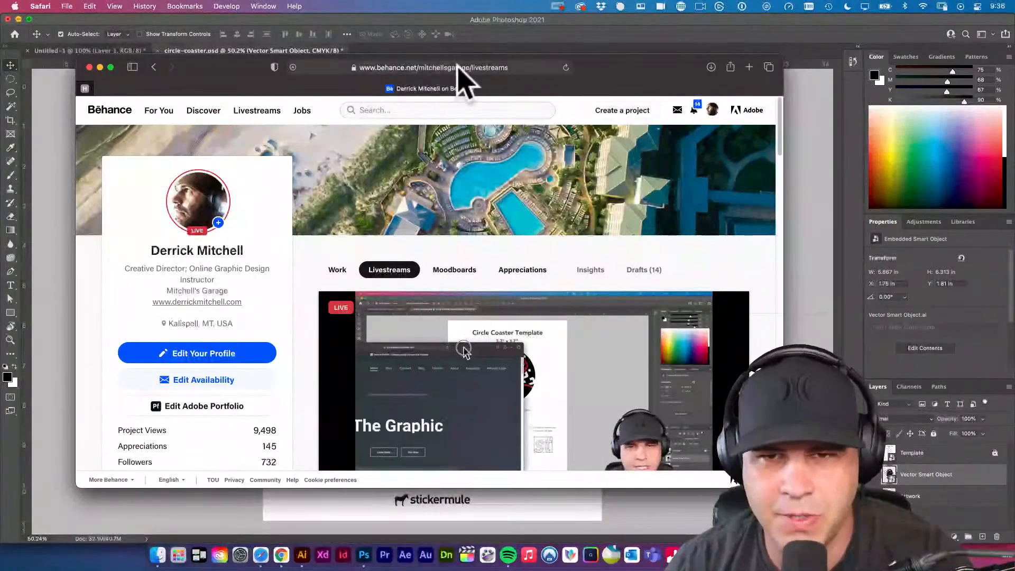
Look through the livestream recordings on the Behance profile and close the browser window.
scroll(416, 266, down, 1)
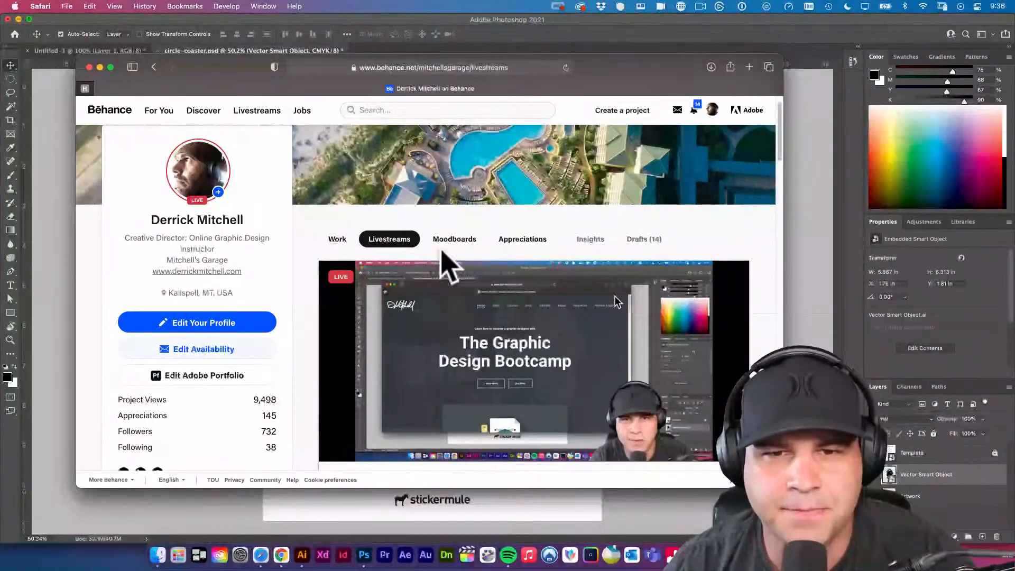
click(386, 238)
scroll(414, 252, down, 10)
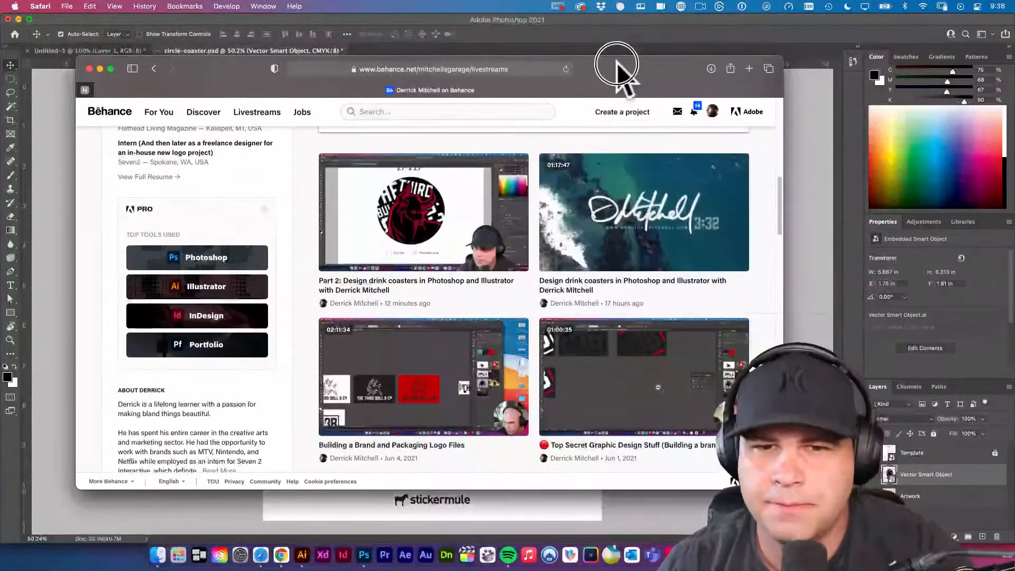
drag(617, 67, 632, 72)
scroll(521, 242, up, 5)
drag(258, 74, 248, 81)
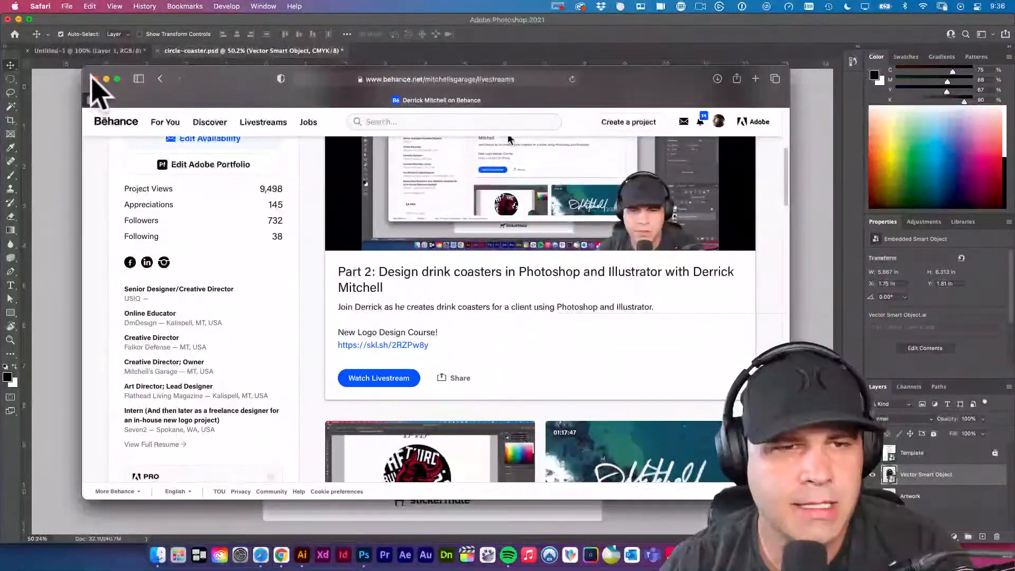
click(96, 79)
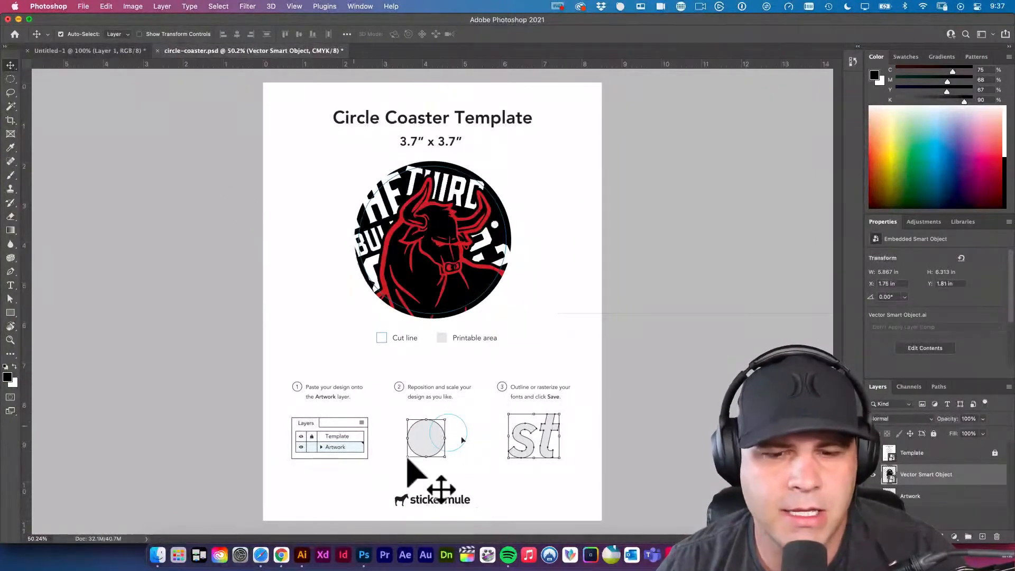
Switch to Illustrator and review the circle coaster comps one after another, ending at the last black and red bull design.
click(302, 555)
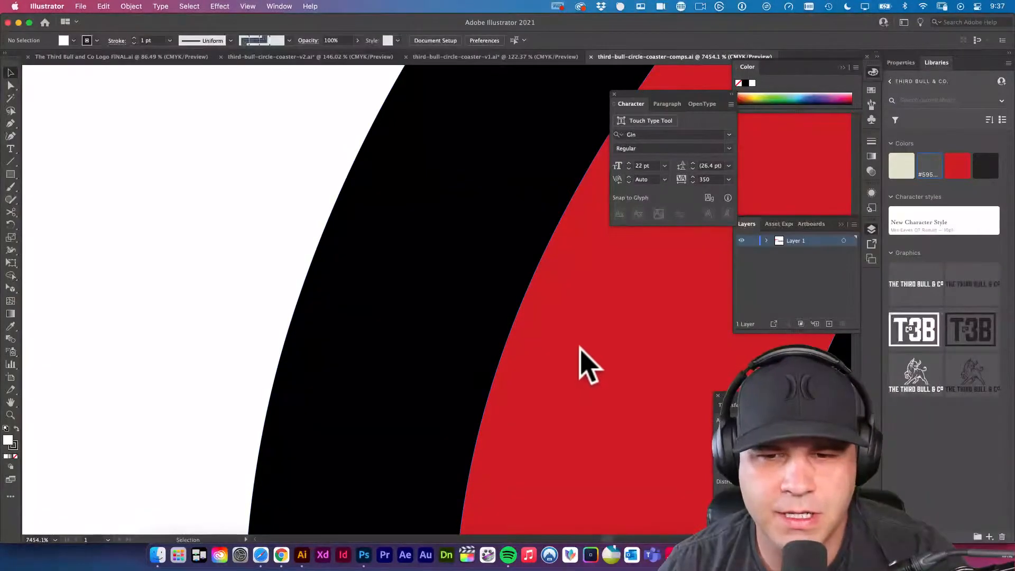
drag(608, 339, 306, 285)
drag(555, 336, 339, 323)
drag(560, 362, 370, 364)
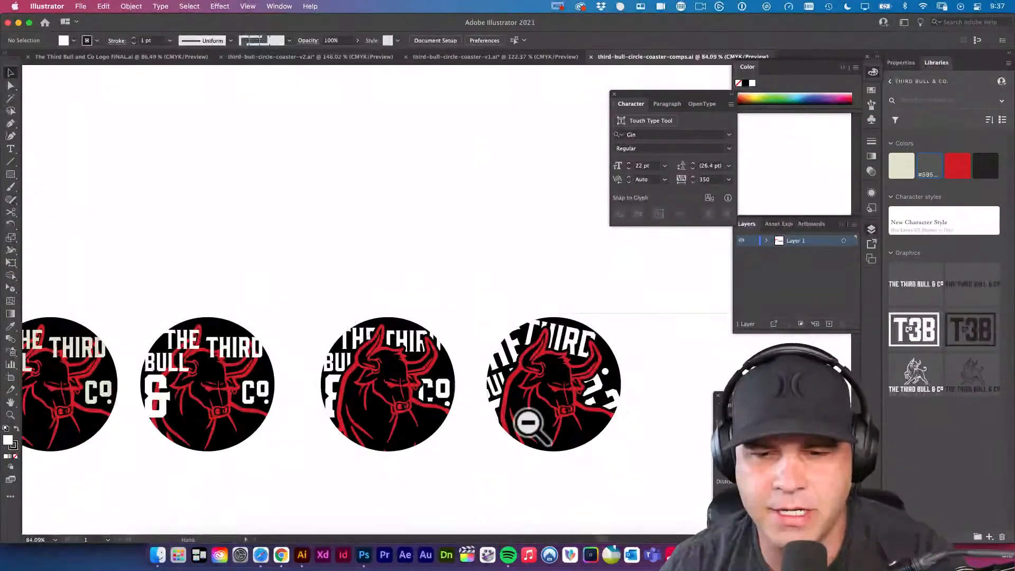
drag(323, 424, 711, 354)
drag(310, 211, 485, 301)
drag(571, 331, 386, 294)
drag(561, 321, 487, 307)
drag(221, 342, 314, 390)
drag(352, 363, 431, 309)
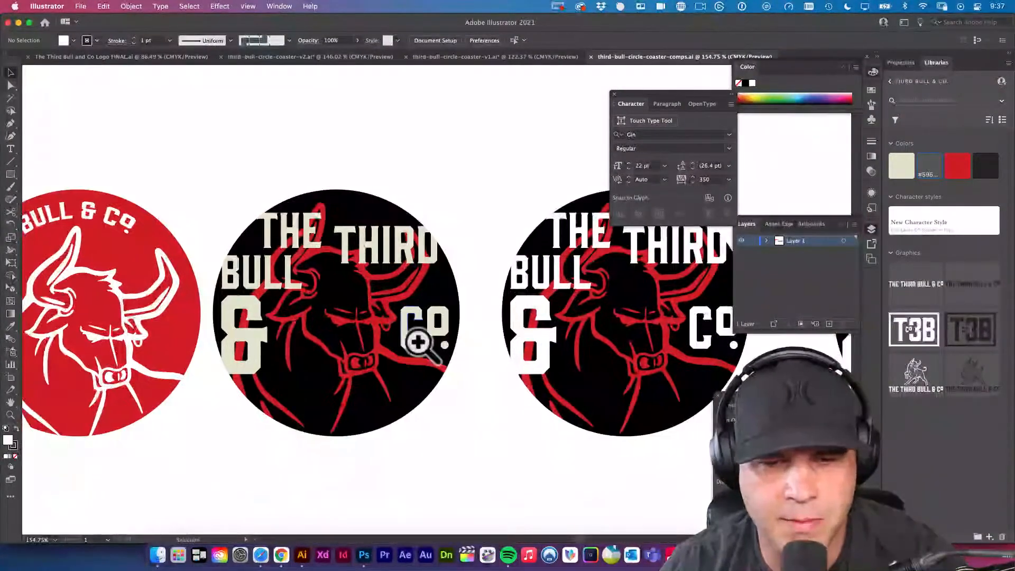
drag(574, 424, 307, 397)
drag(487, 378, 306, 371)
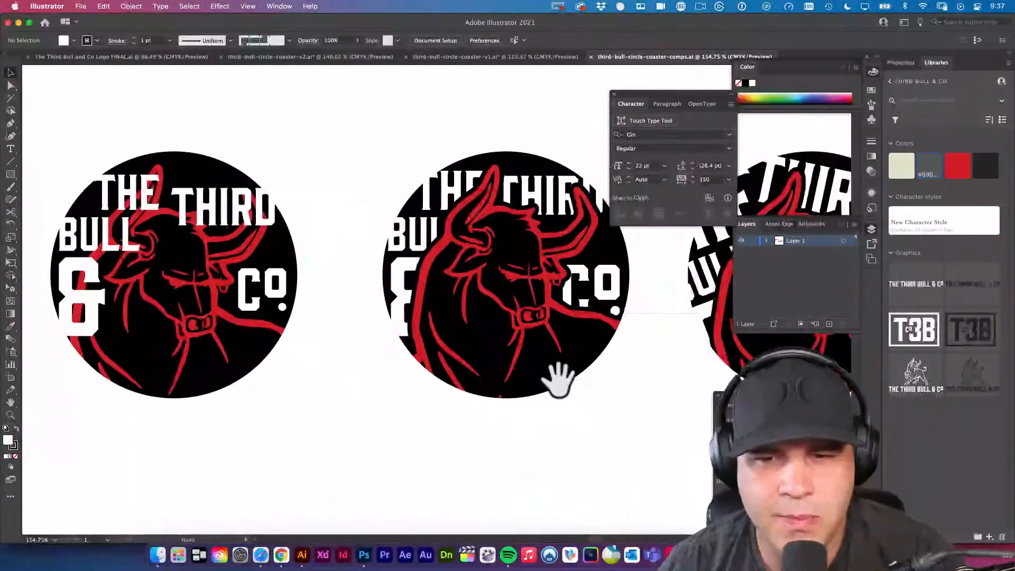
drag(564, 384, 346, 379)
drag(600, 393, 415, 381)
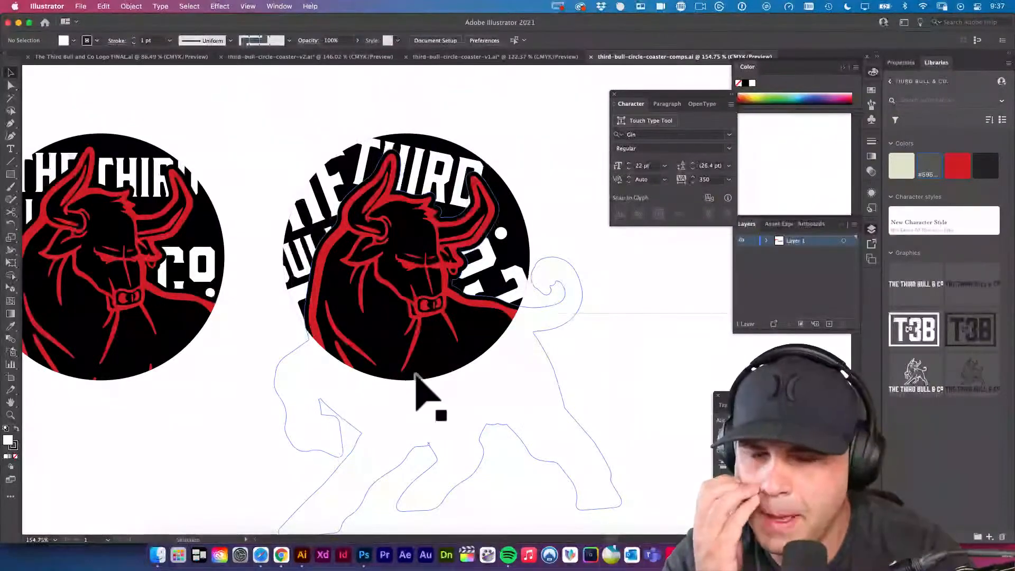
Switch to Photoshop and open RS-quick-textures.psd from the recent files.
click(364, 556)
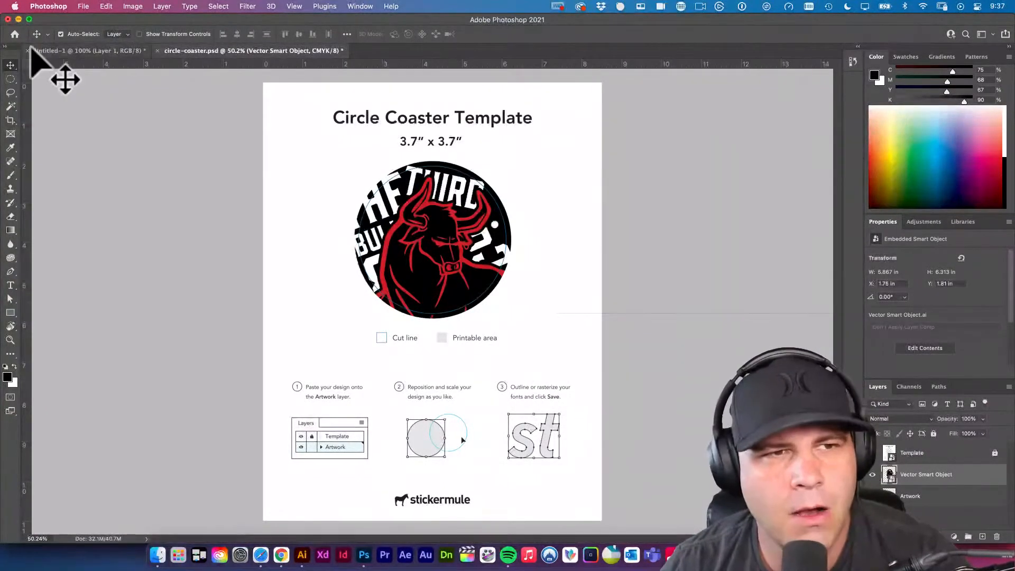
click(15, 34)
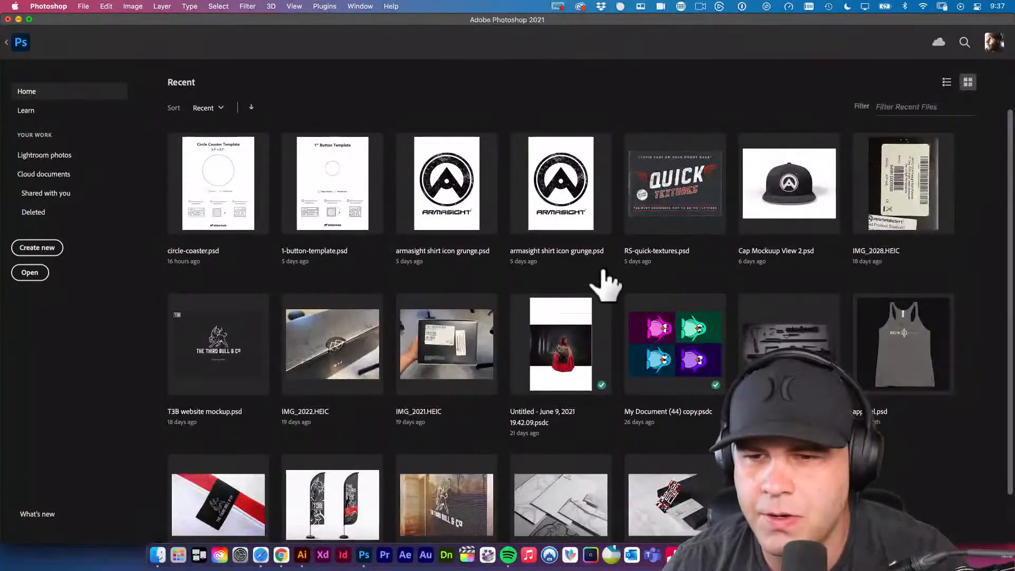
click(649, 254)
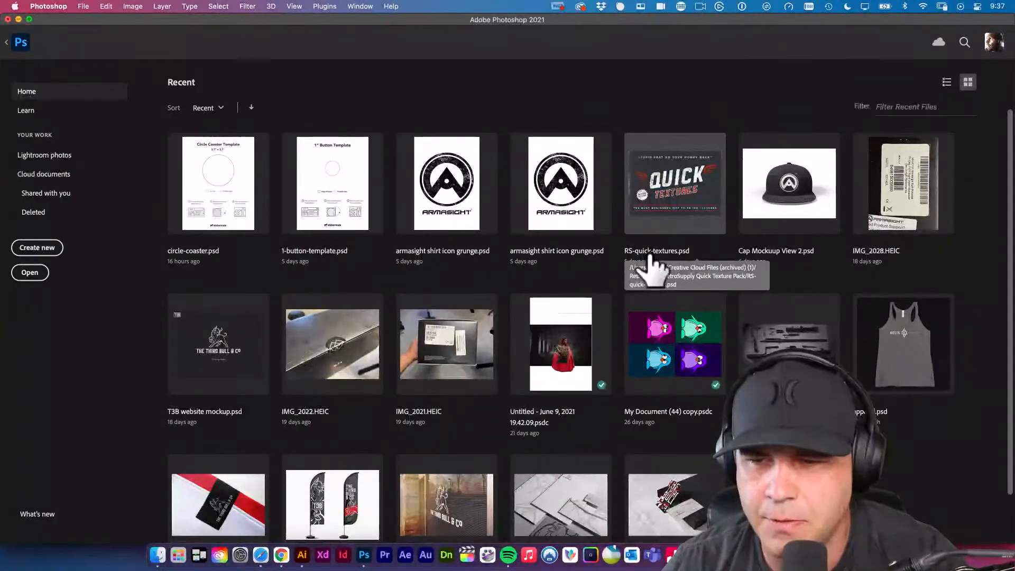
click(658, 239)
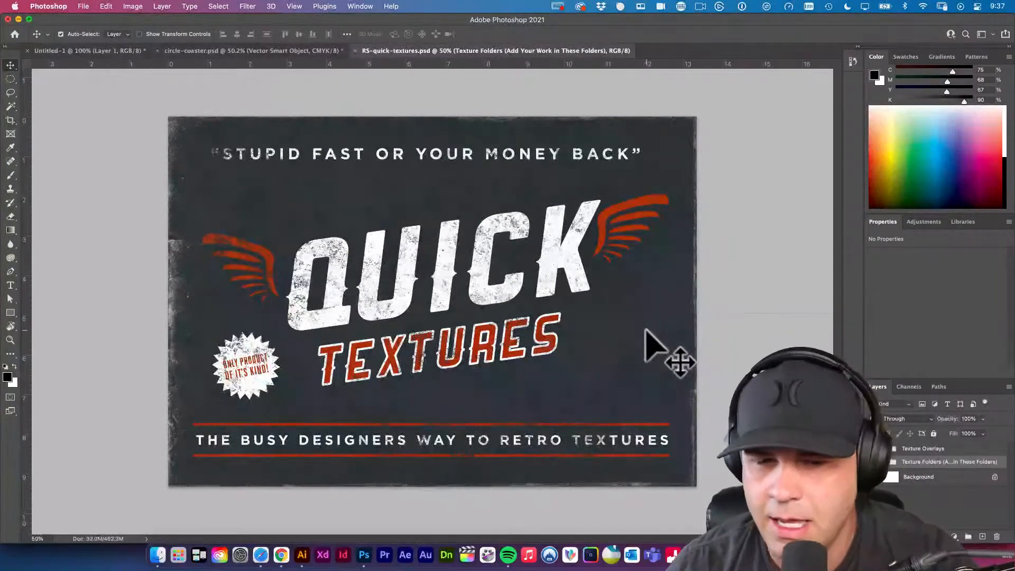
Switch to Safari and search the web for "retrosupply creative market".
click(261, 555)
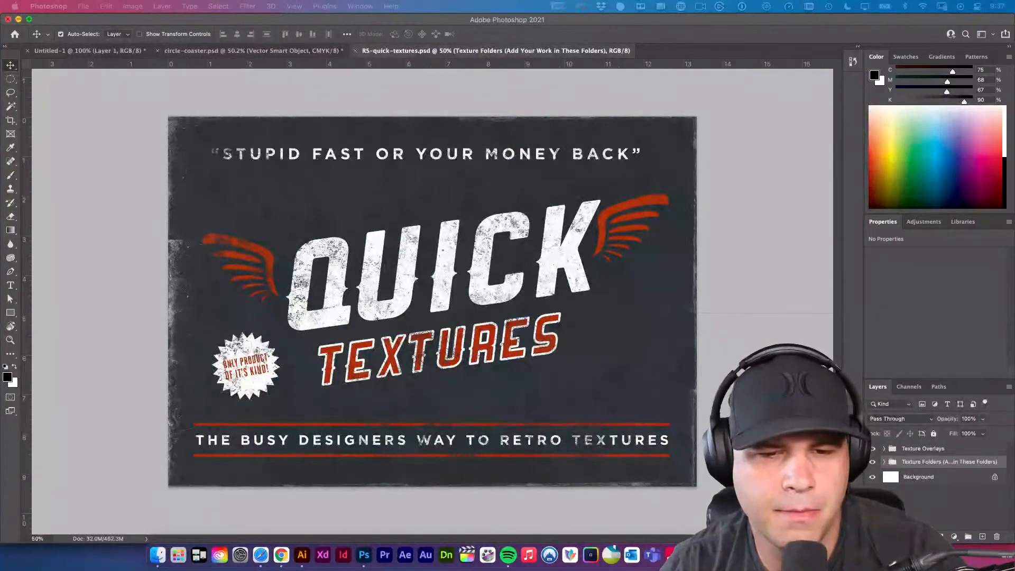
drag(1, 26, 688, 93)
click(600, 90)
text(rest)
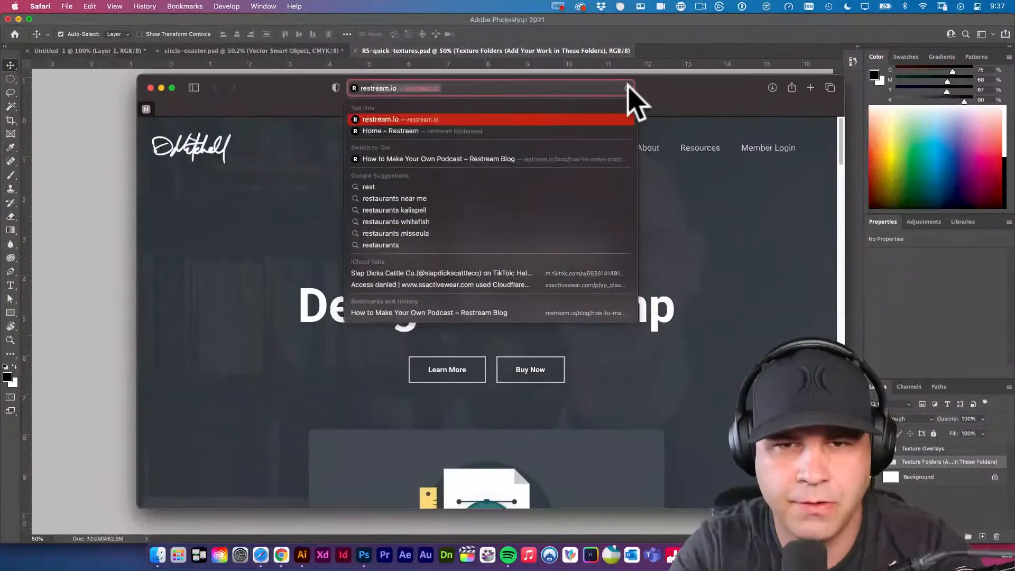
key(BackSpace)
key(BackSpace)
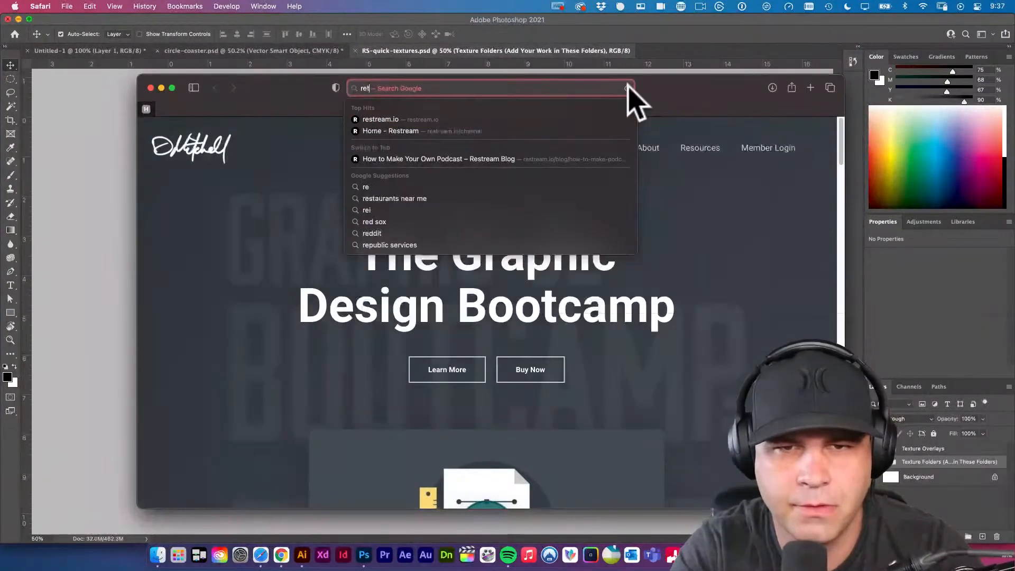
text(trosupply c)
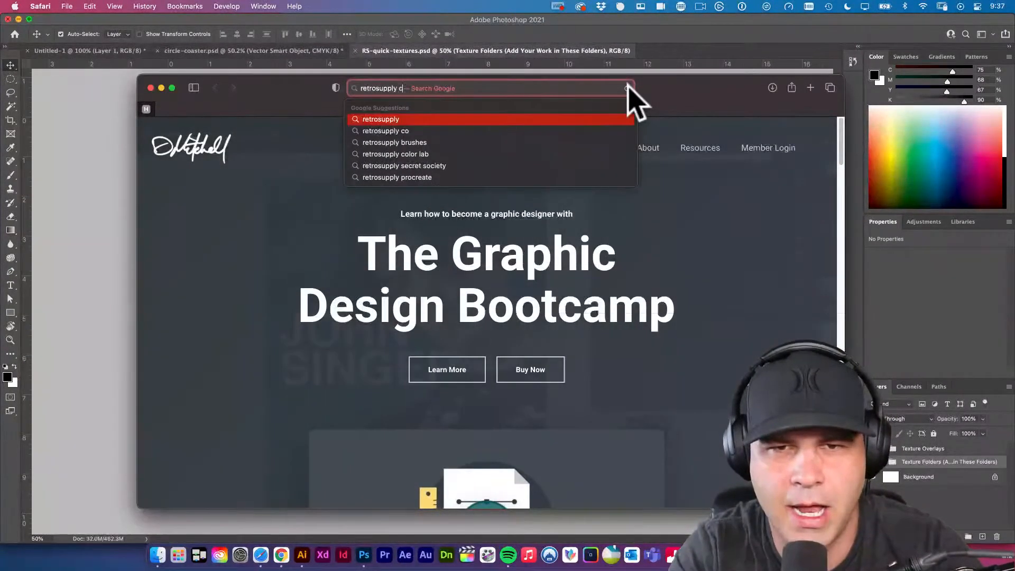
text(reative market)
key(Return)
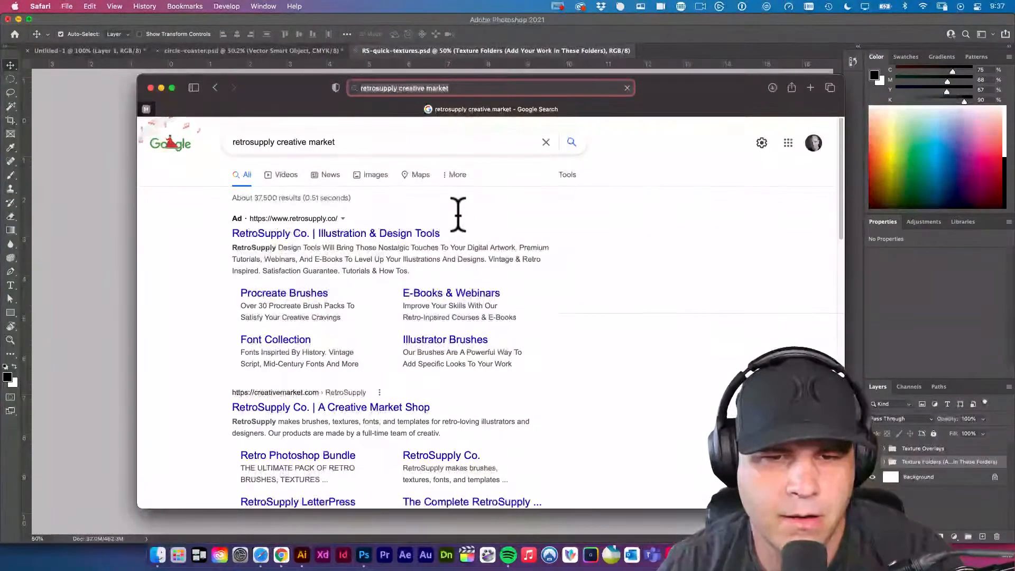
Open the RetroSupply Co. website and its Creative Market shop in new tabs, and bring the Creative Market shop to the front.
super+click(371, 237)
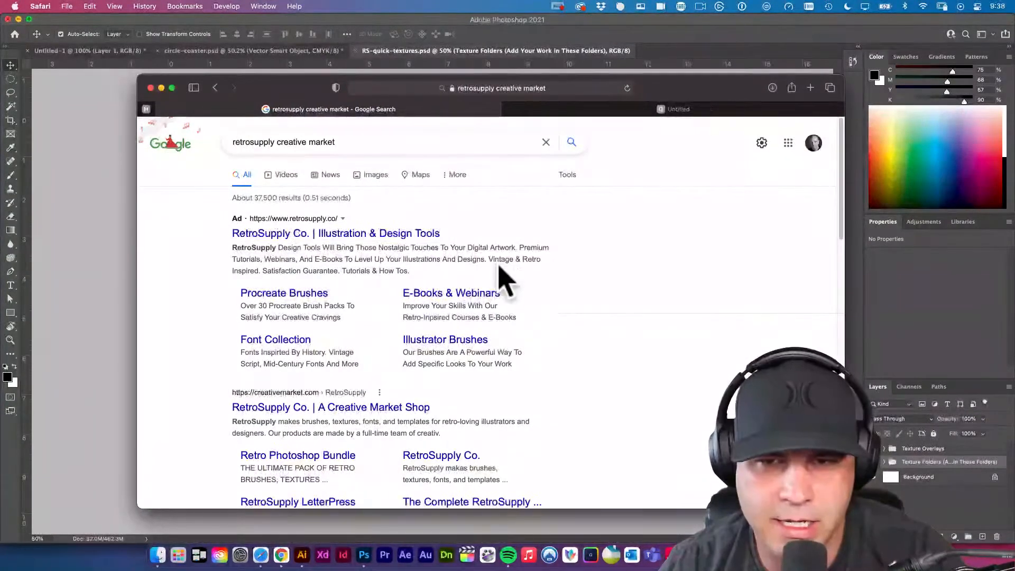
scroll(512, 279, down, 2)
scroll(483, 294, down, 4)
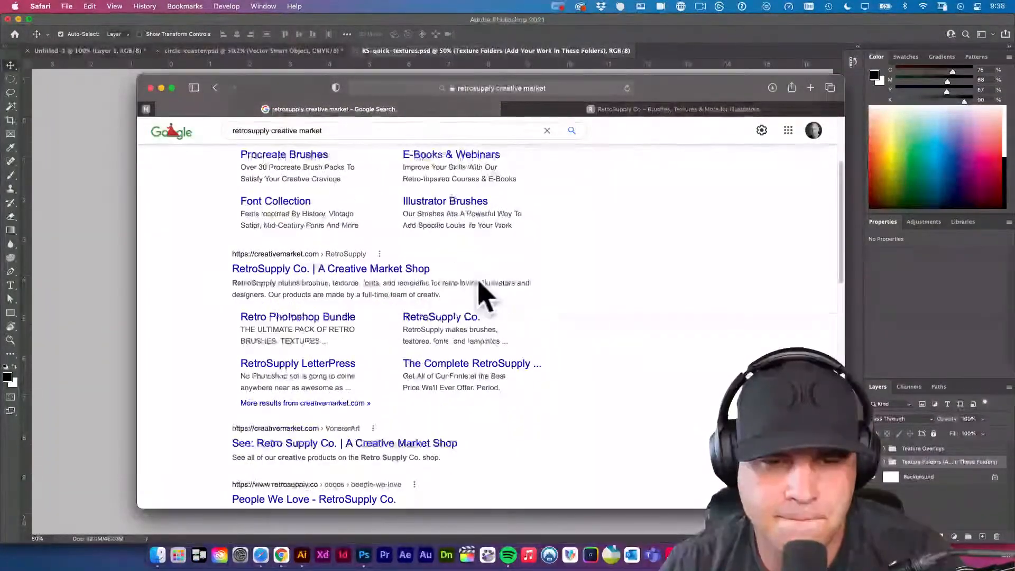
scroll(481, 294, down, 1)
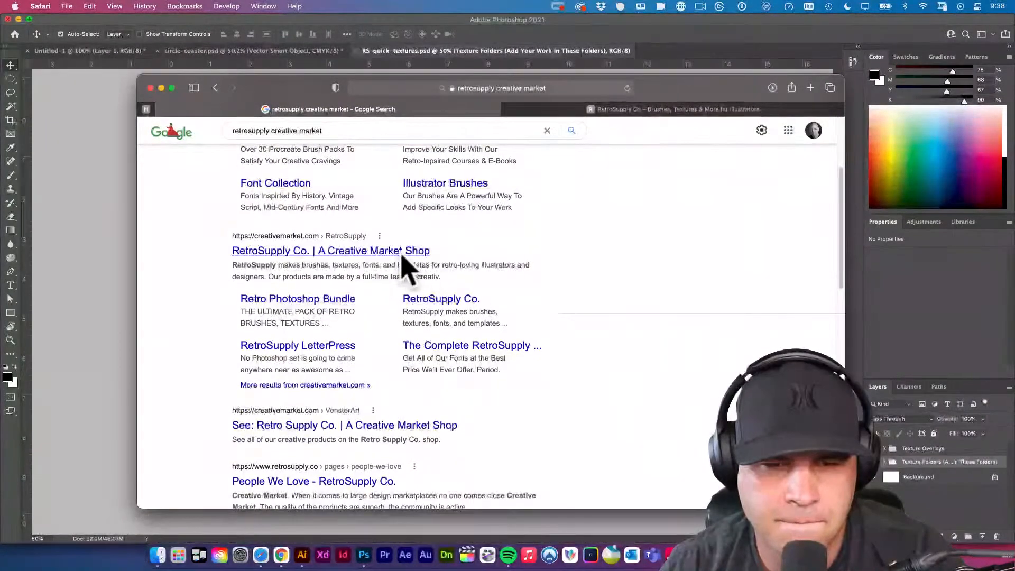
super+click(403, 256)
click(691, 109)
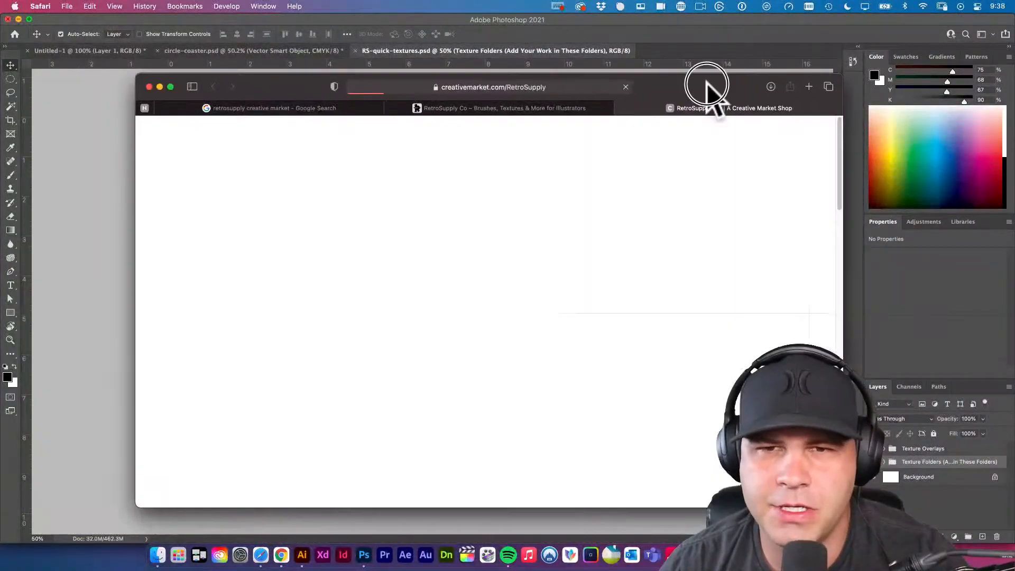
drag(708, 84, 681, 67)
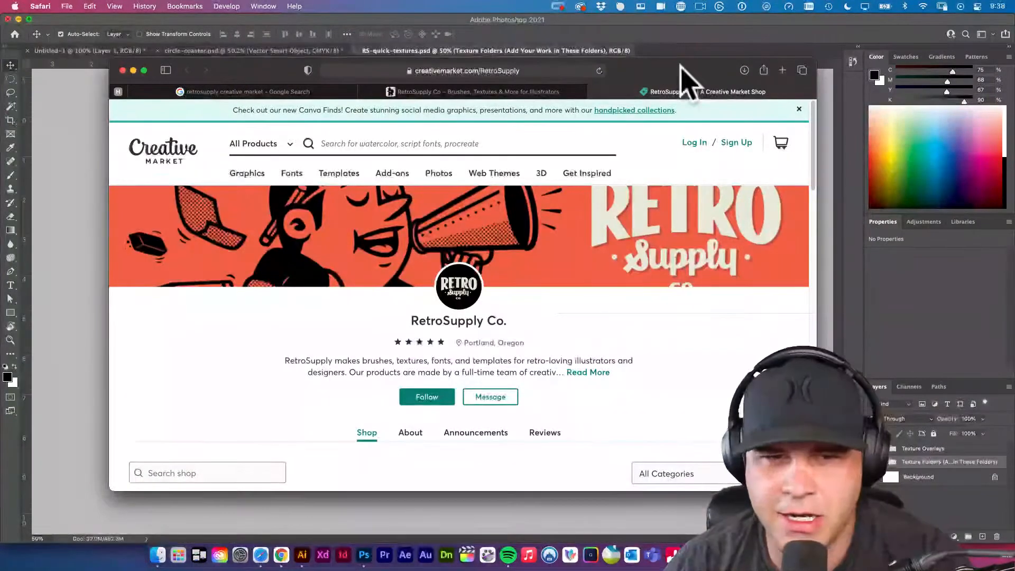
Browse the brush, halftone and texture packs in the RetroSupply Co. shop down to the end of the first page.
mouse_move(504, 182)
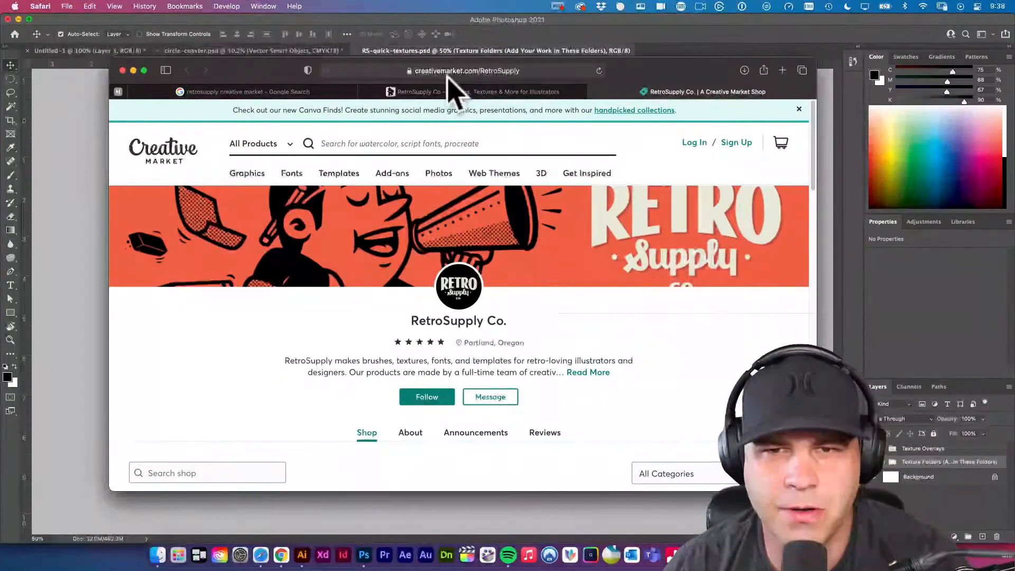
mouse_move(439, 173)
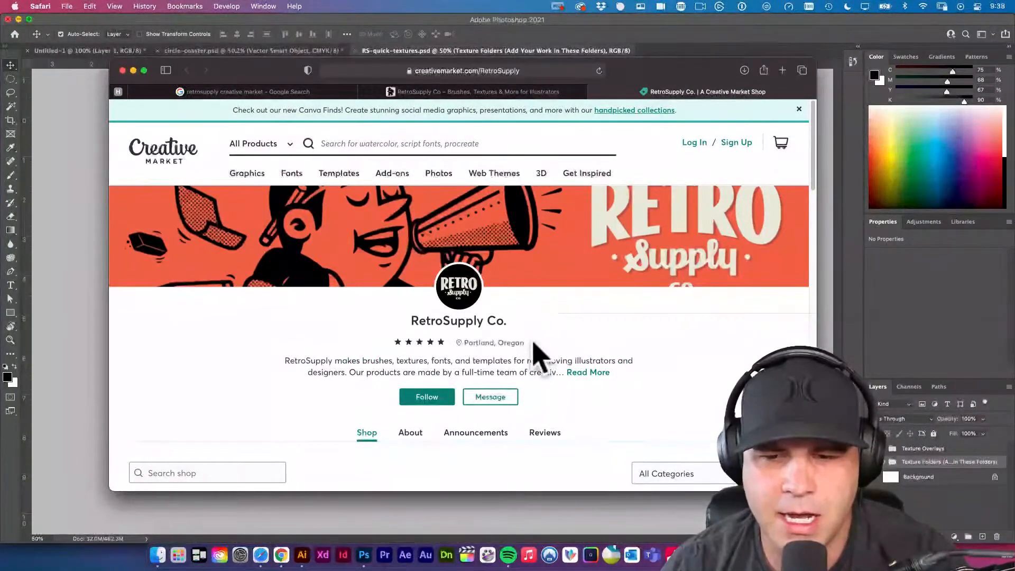
scroll(532, 353, down, 5)
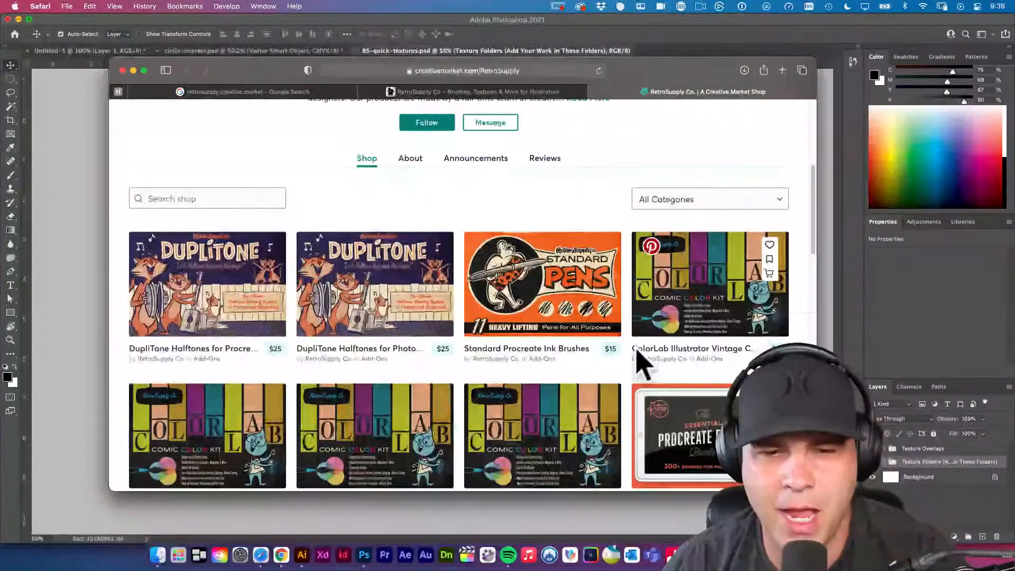
scroll(643, 364, down, 3)
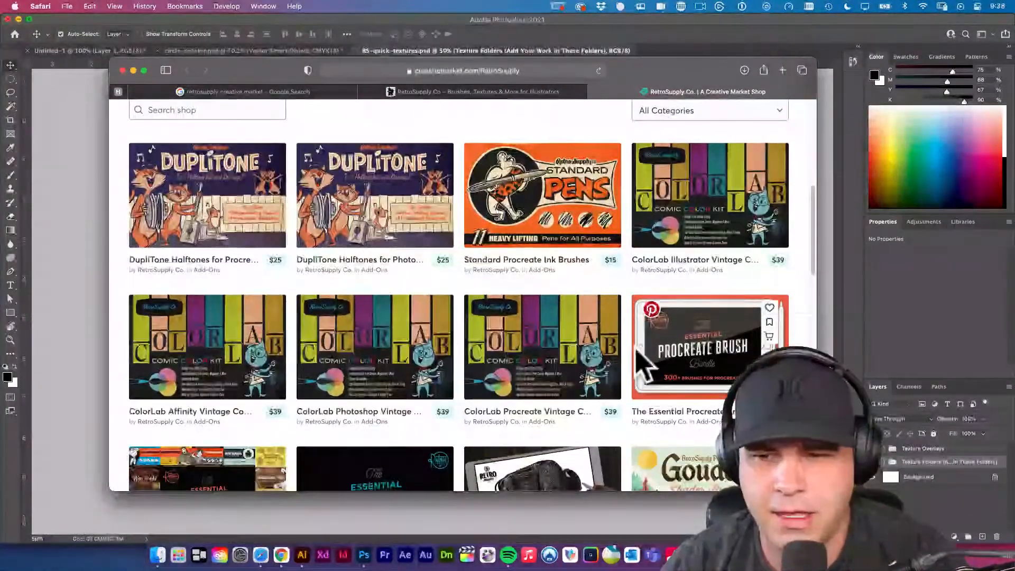
scroll(635, 350, down, 1)
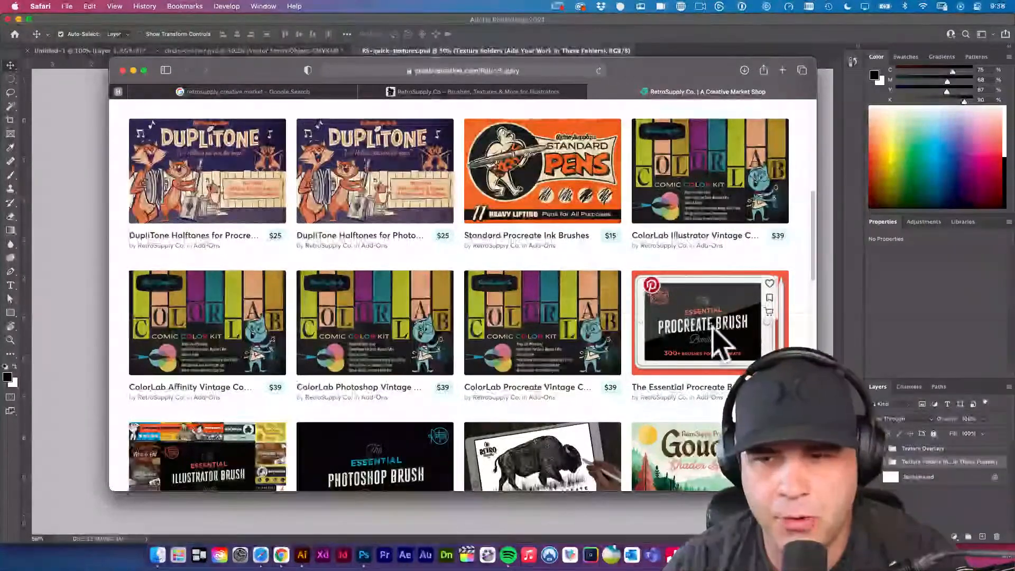
scroll(616, 392, down, 1)
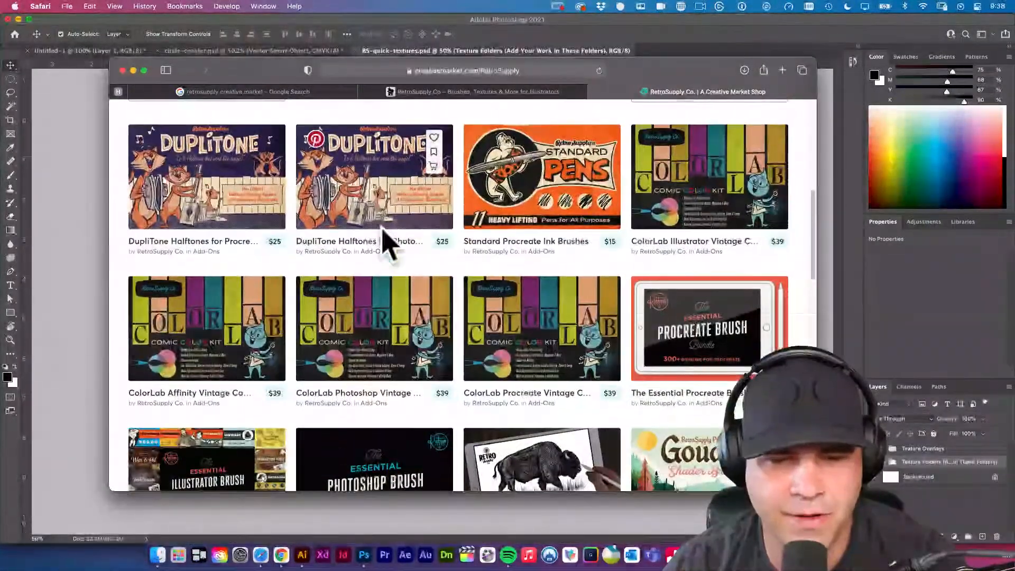
scroll(385, 235, down, 5)
scroll(748, 329, down, 10)
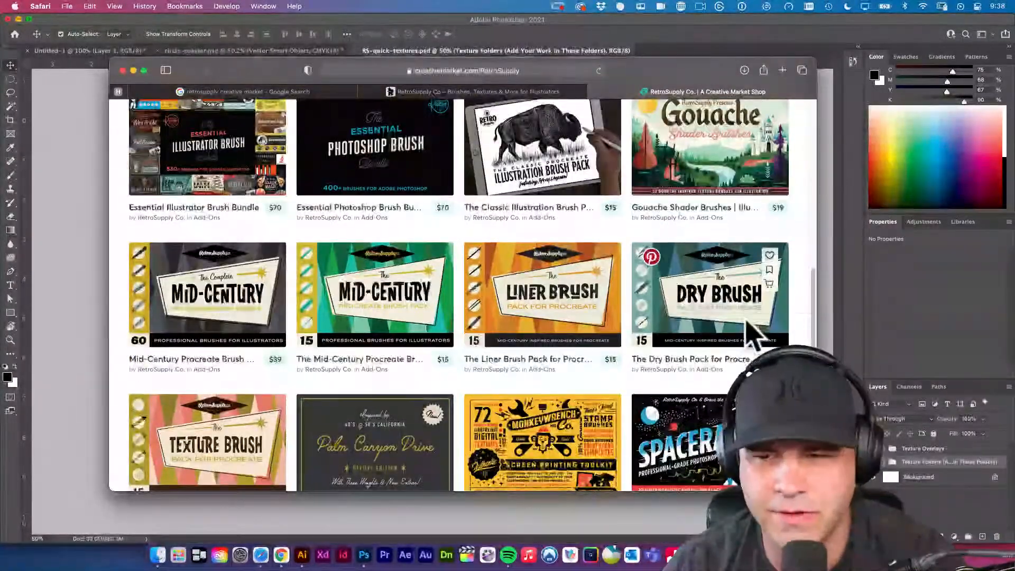
scroll(665, 328, down, 1)
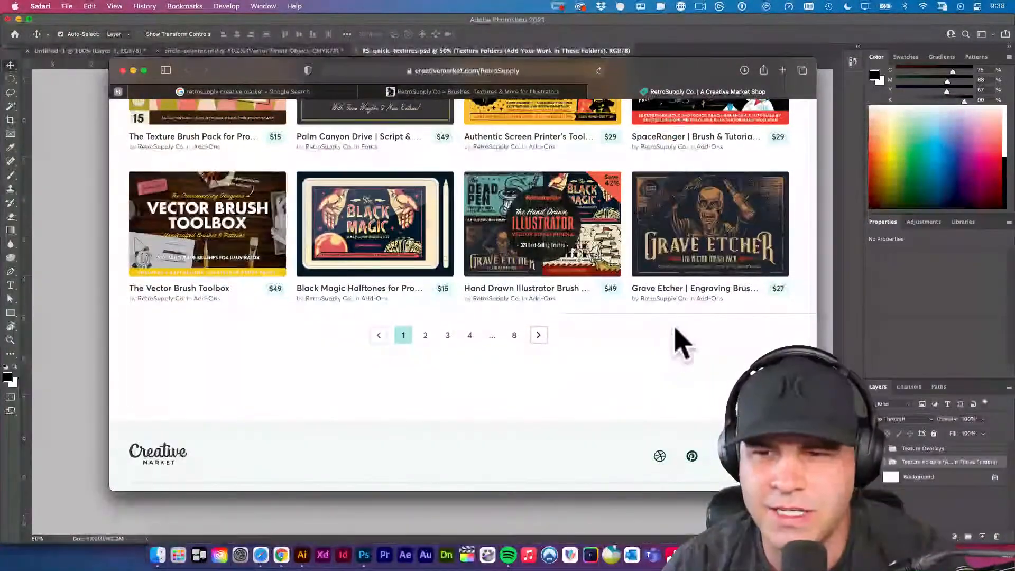
Open the Grave Etcher engraving brushes product and view its sample image of the engraved hop plant.
click(705, 249)
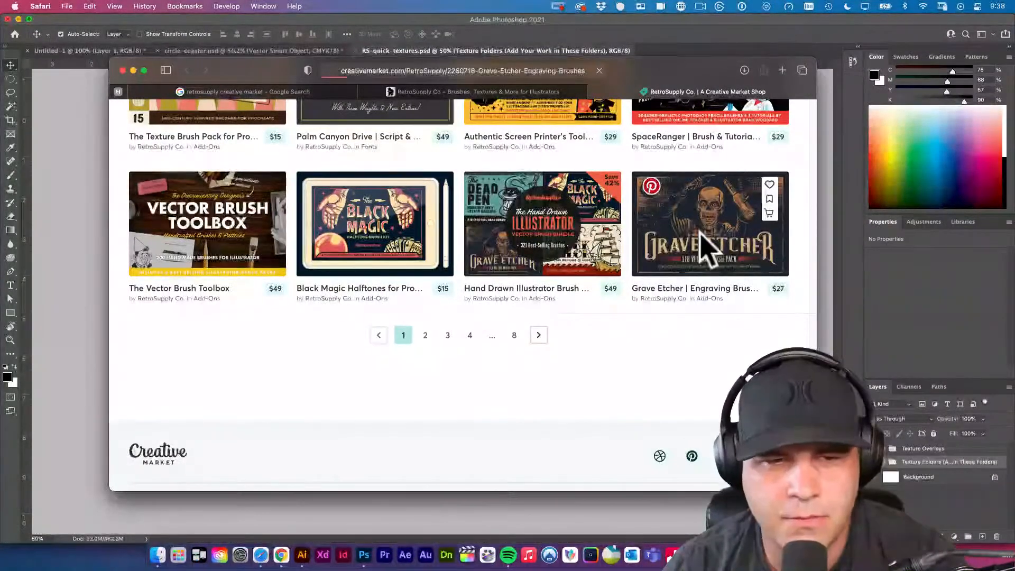
scroll(622, 330, down, 5)
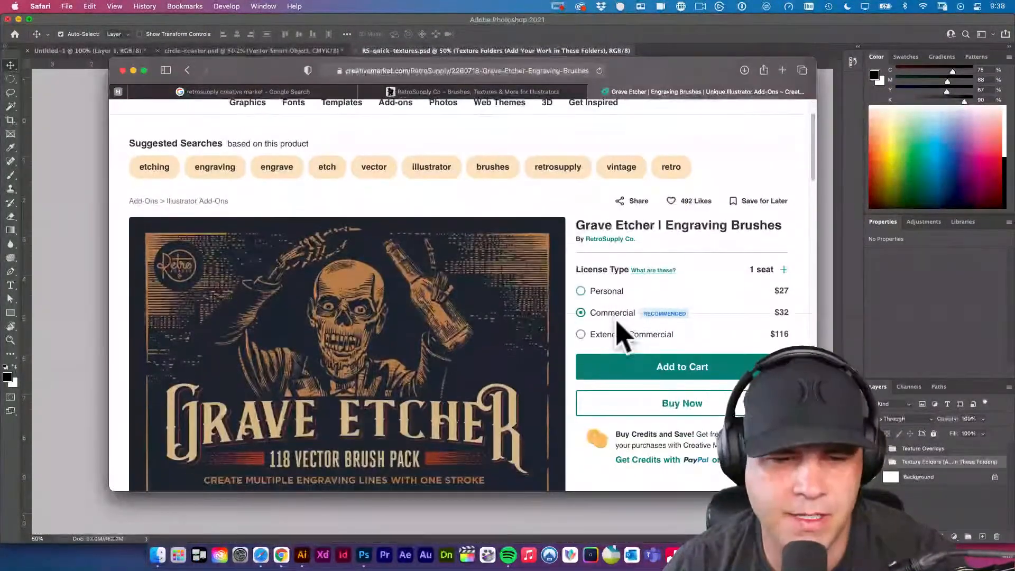
scroll(623, 336, down, 2)
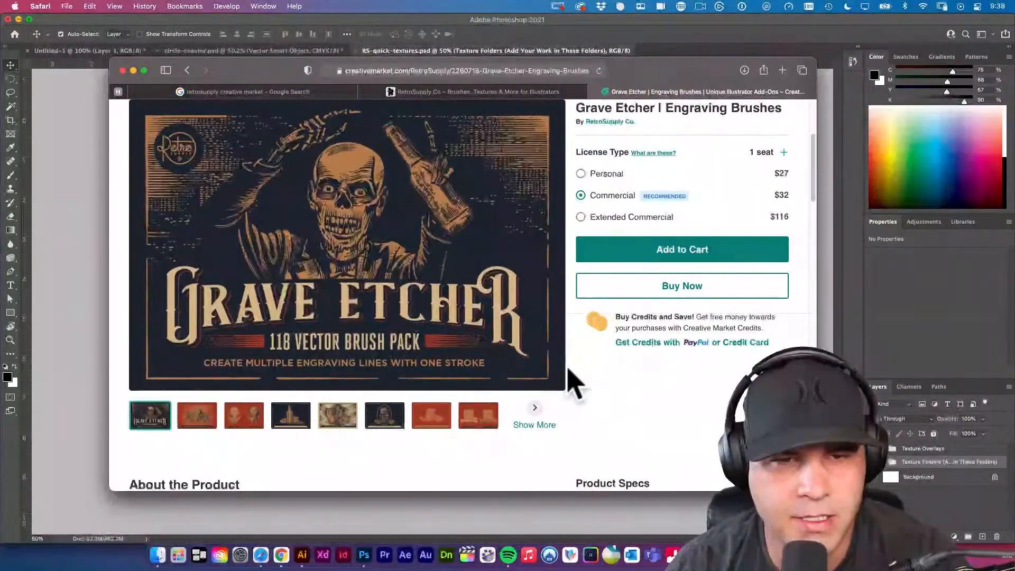
click(334, 415)
scroll(466, 275, up, 7)
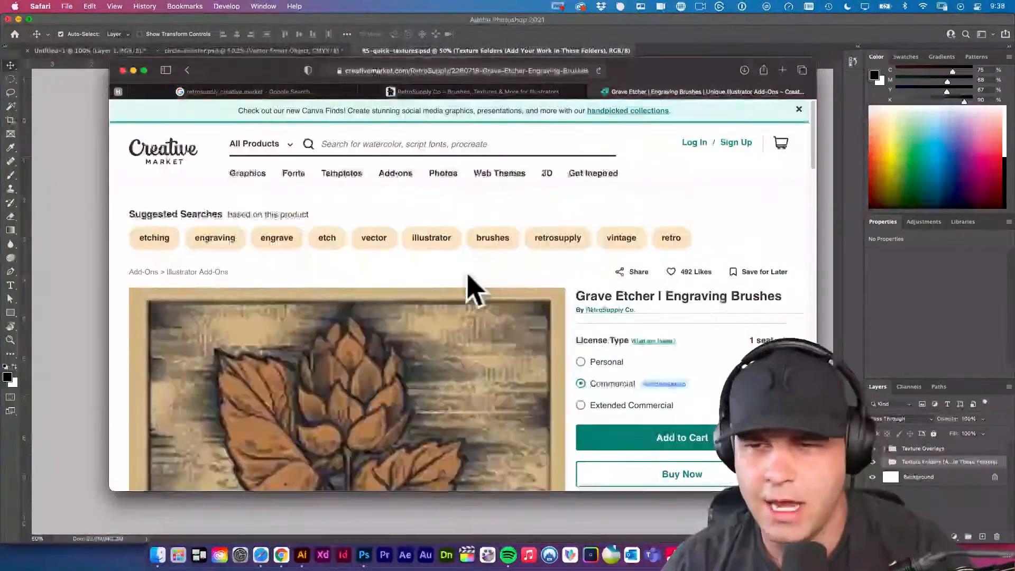
scroll(505, 241, left, 5)
Return to Photoshop, expand the Texture Folders group, and detach and enlarge the layer list so all the texture folders are readable.
click(97, 292)
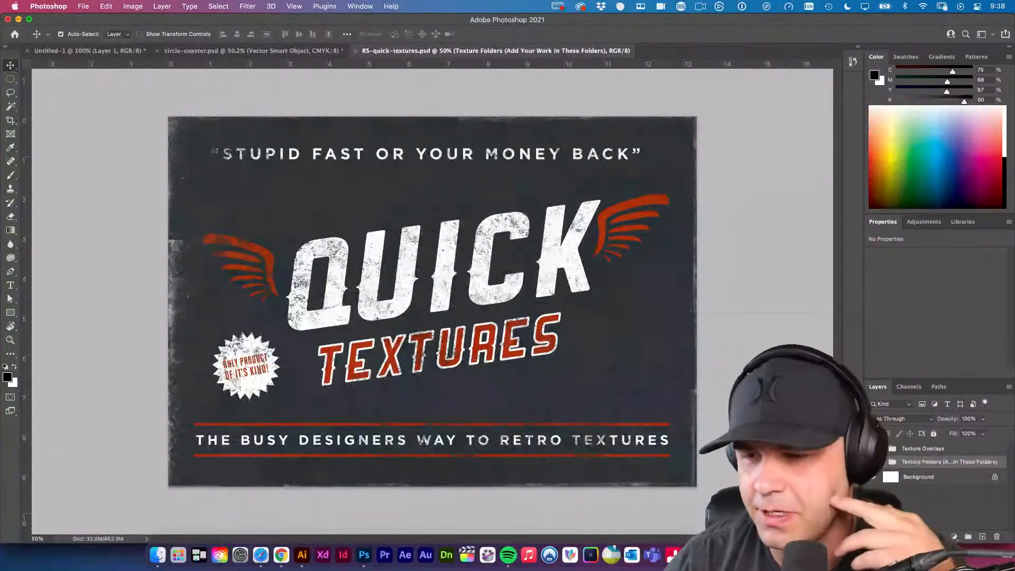
click(894, 464)
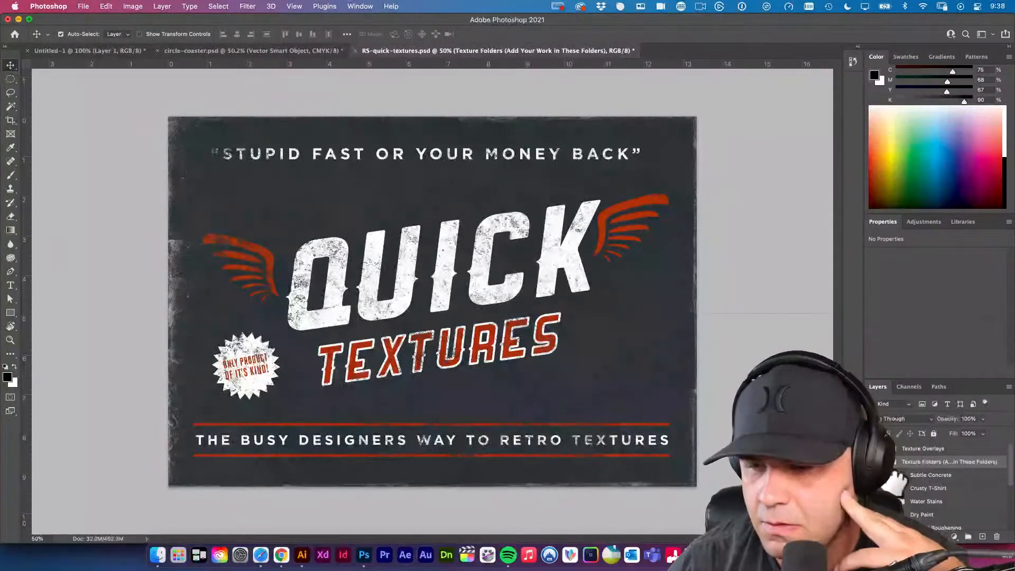
drag(879, 387, 556, 112)
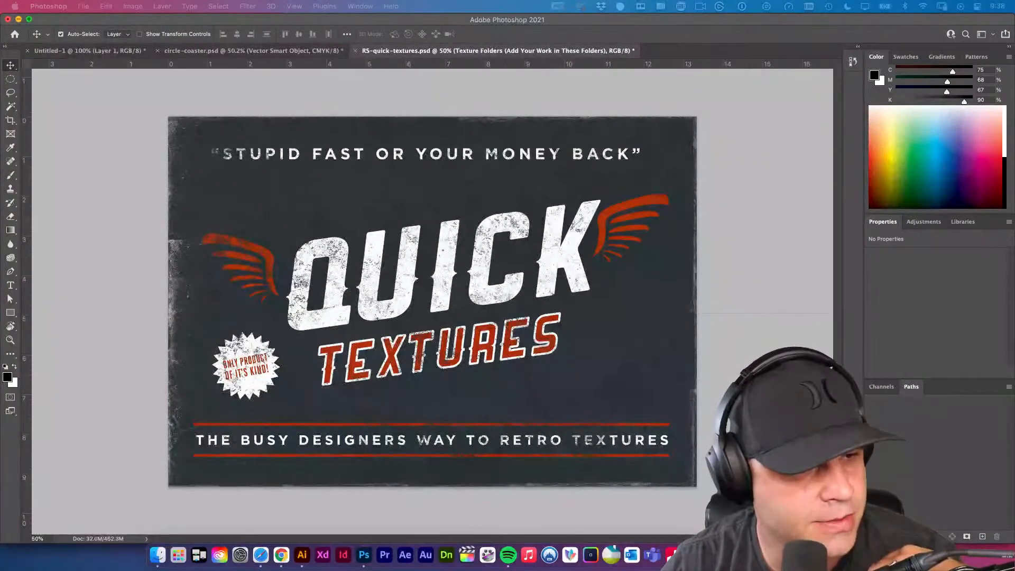
click(364, 290)
drag(666, 230, 817, 420)
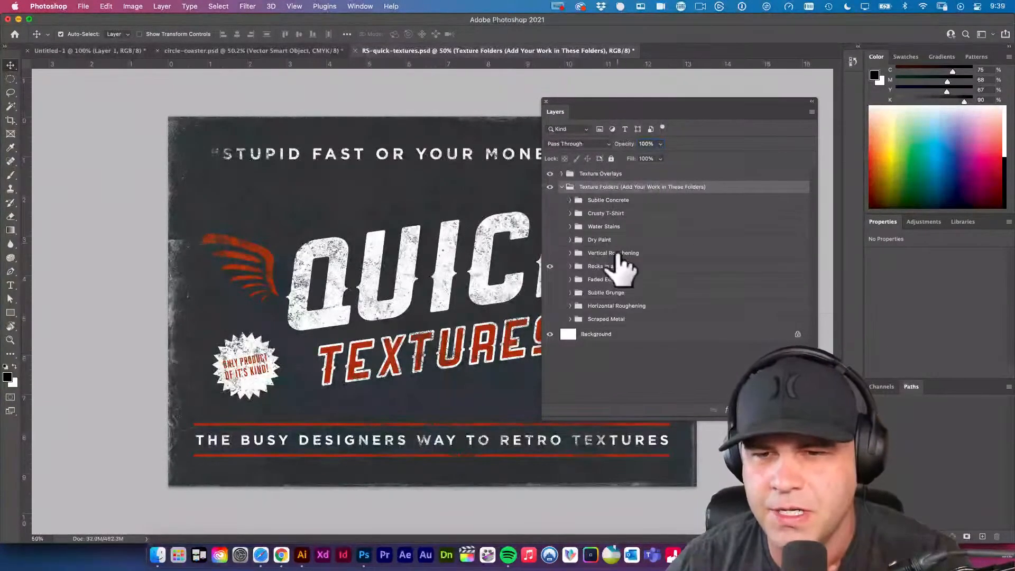
Uncover more of the artwork and preview the texture folders from Vertical Roughening up to Subtle Concrete by making them visible one by one.
click(550, 253)
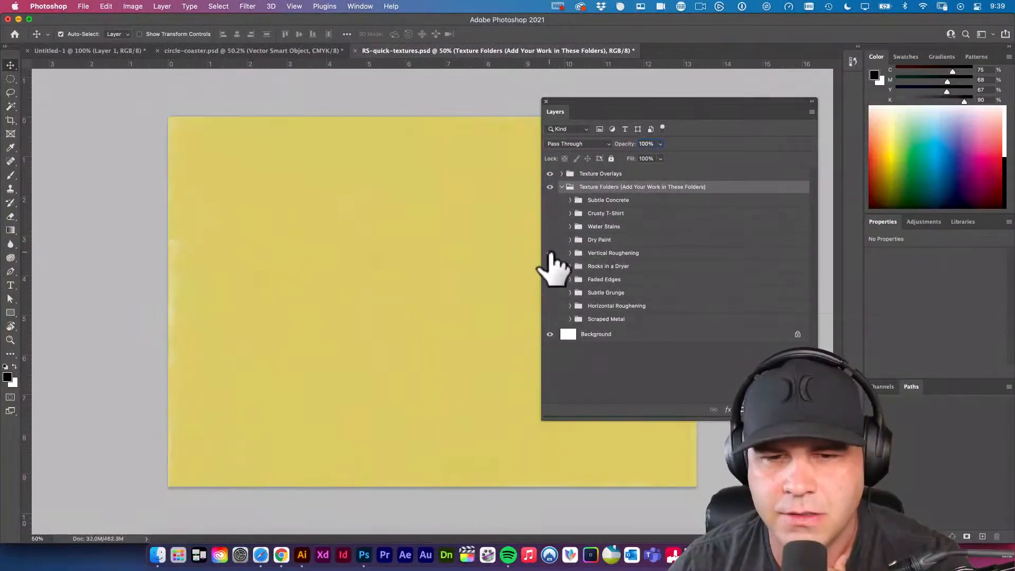
drag(609, 109, 716, 100)
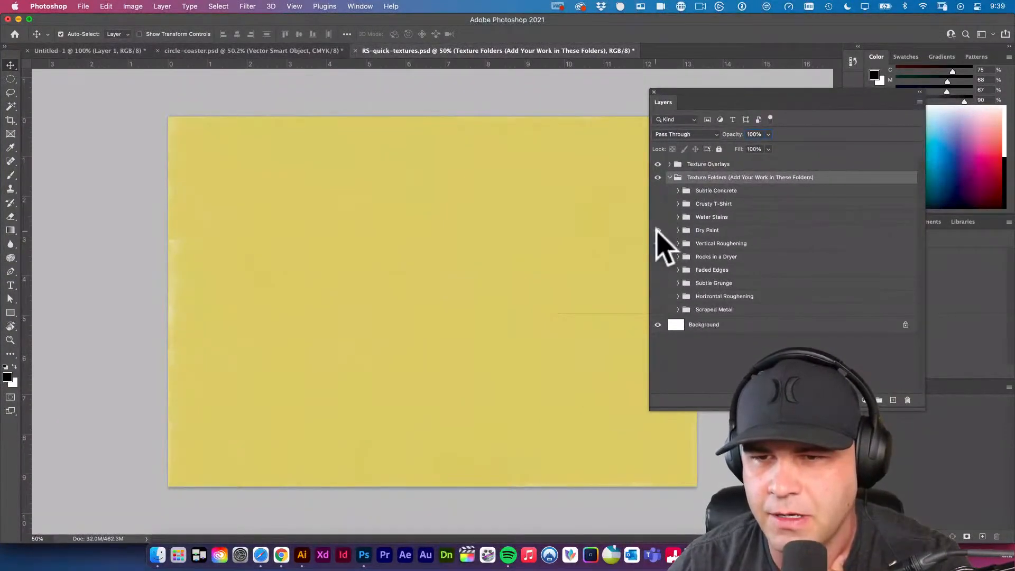
click(657, 242)
click(658, 217)
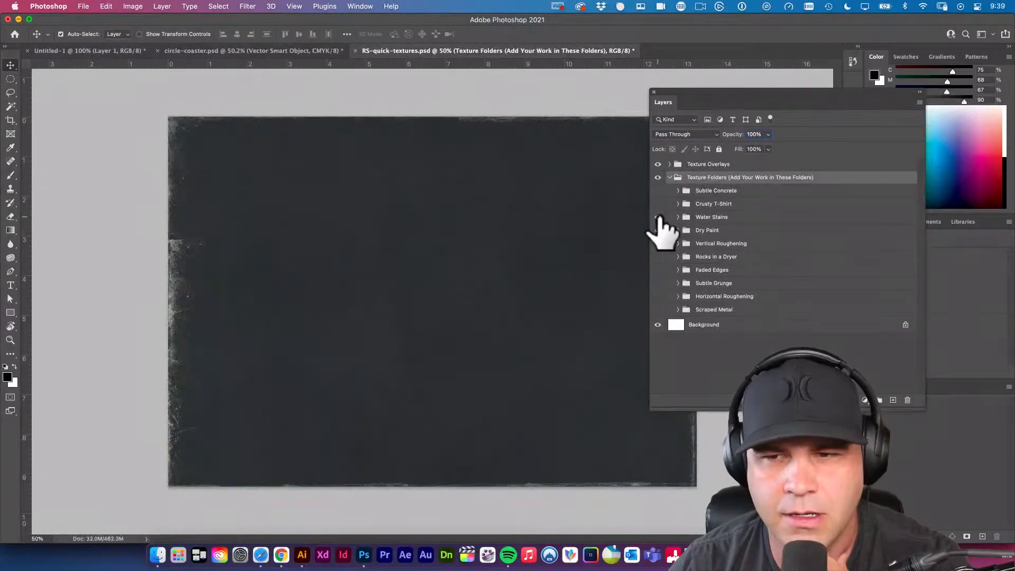
click(657, 191)
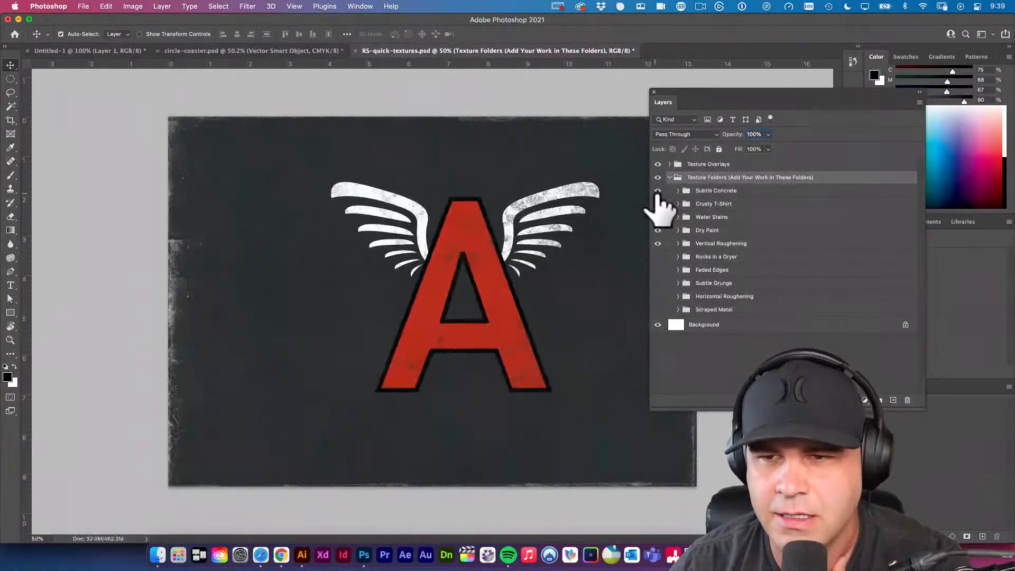
click(657, 191)
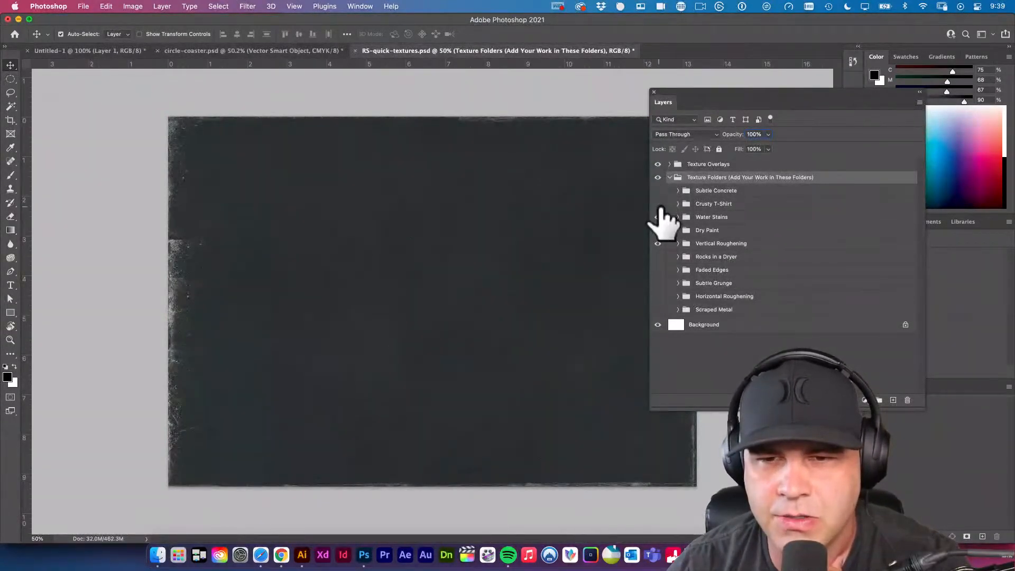
click(657, 191)
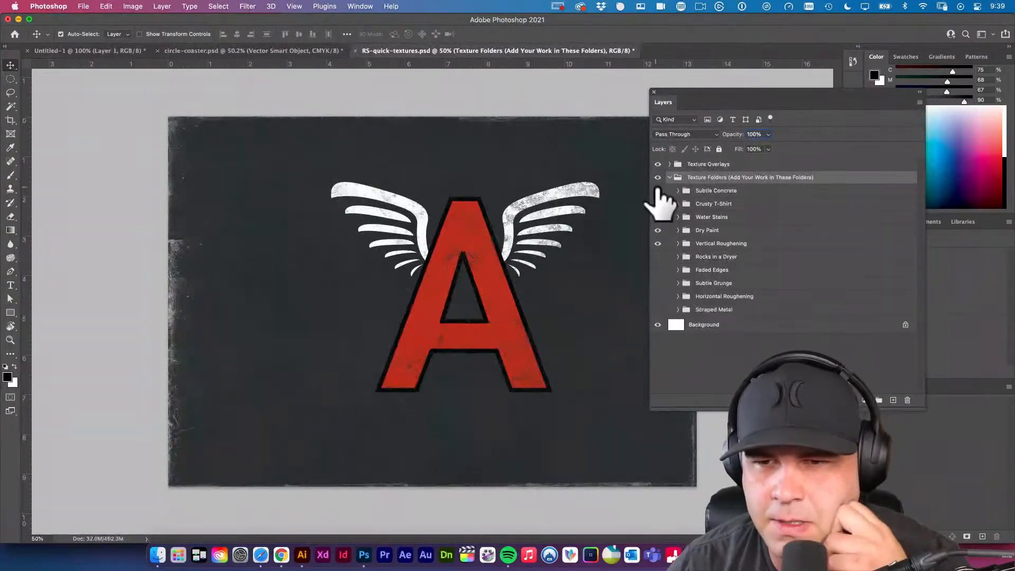
Preview and hide the sample designs one after another from Subtle Concrete down to Scraped Metal, leaving every texture folder hidden.
click(658, 191)
click(657, 230)
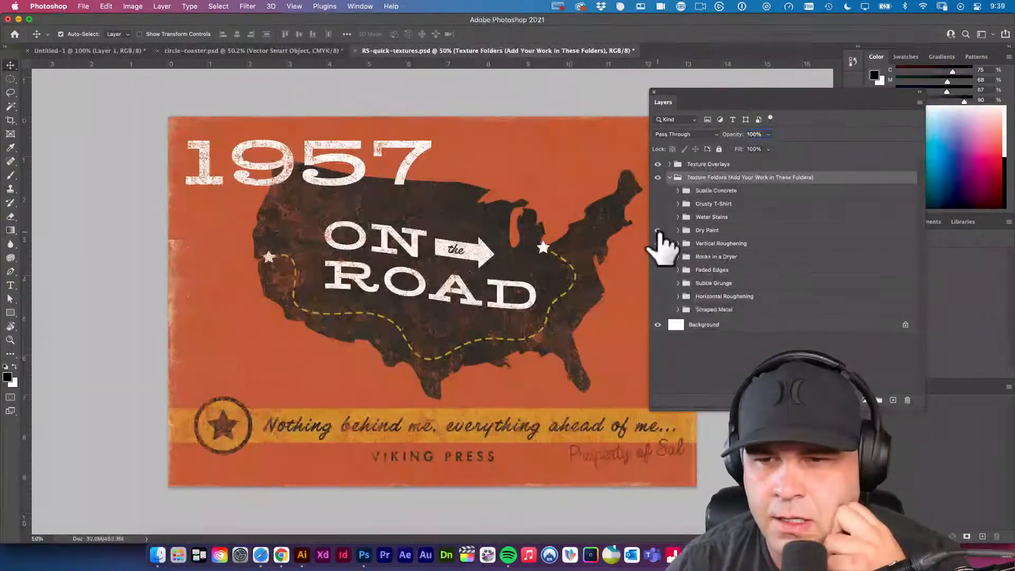
click(659, 231)
click(659, 243)
click(658, 255)
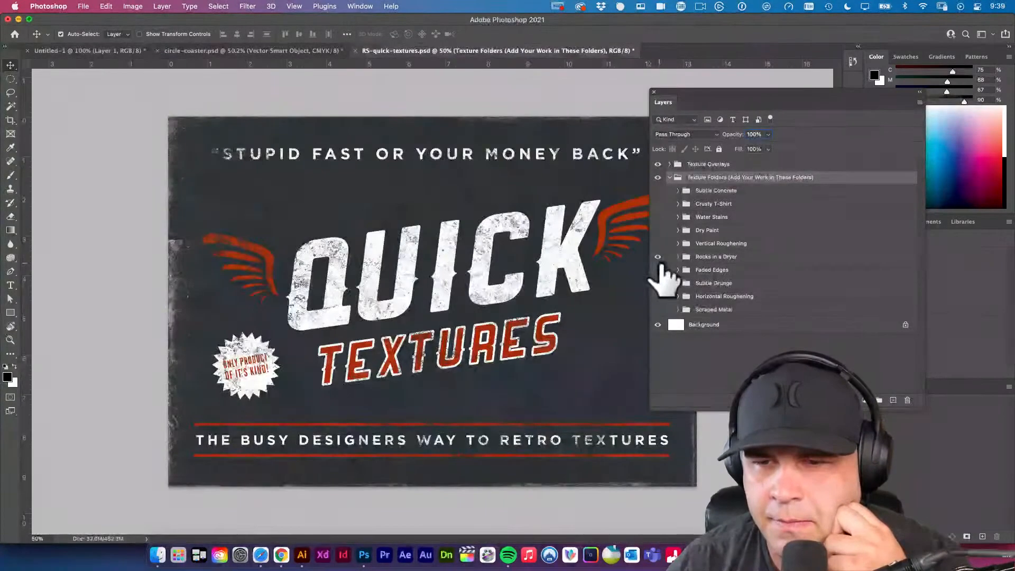
click(660, 269)
click(659, 282)
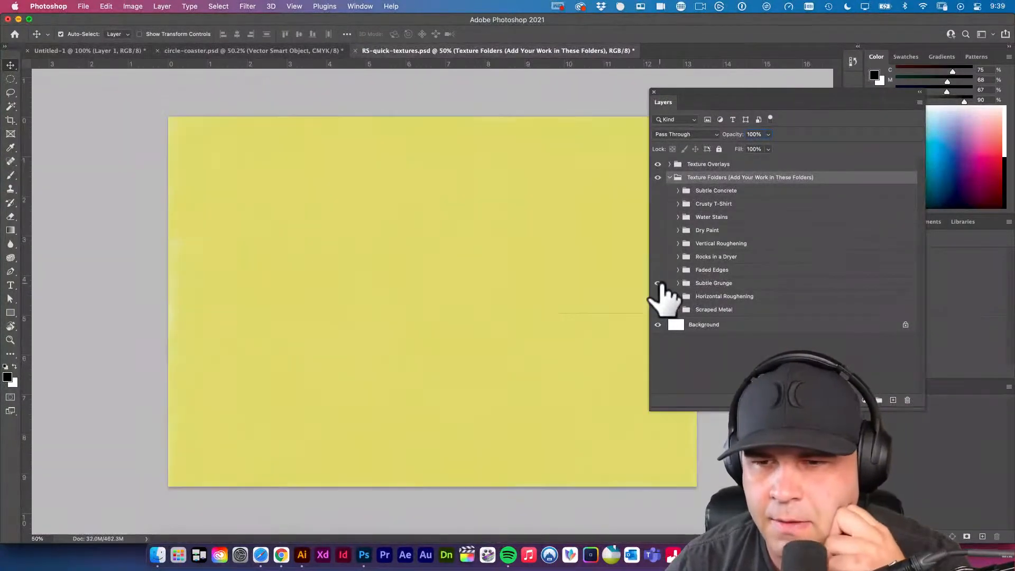
click(658, 295)
click(658, 296)
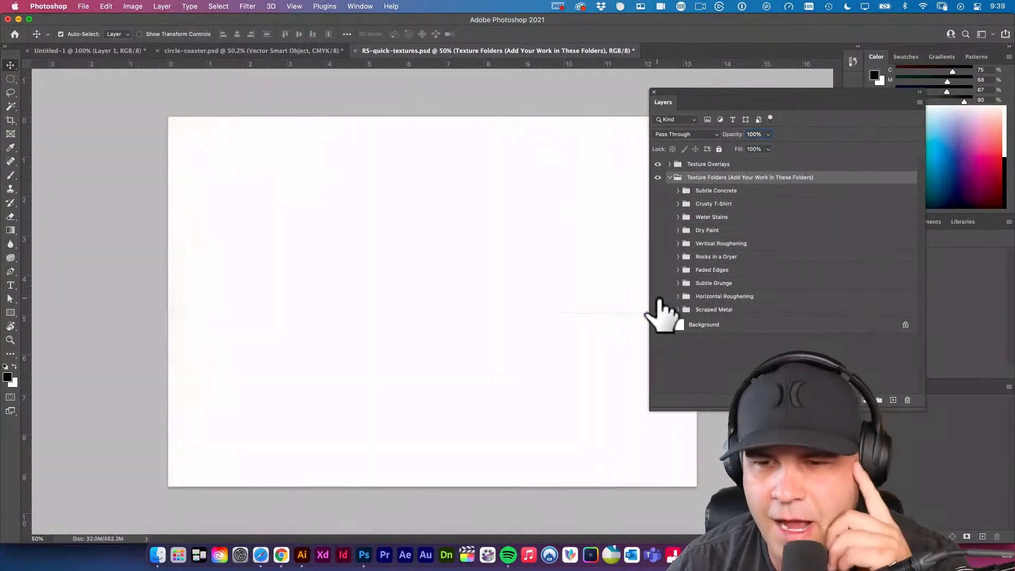
click(658, 309)
click(658, 310)
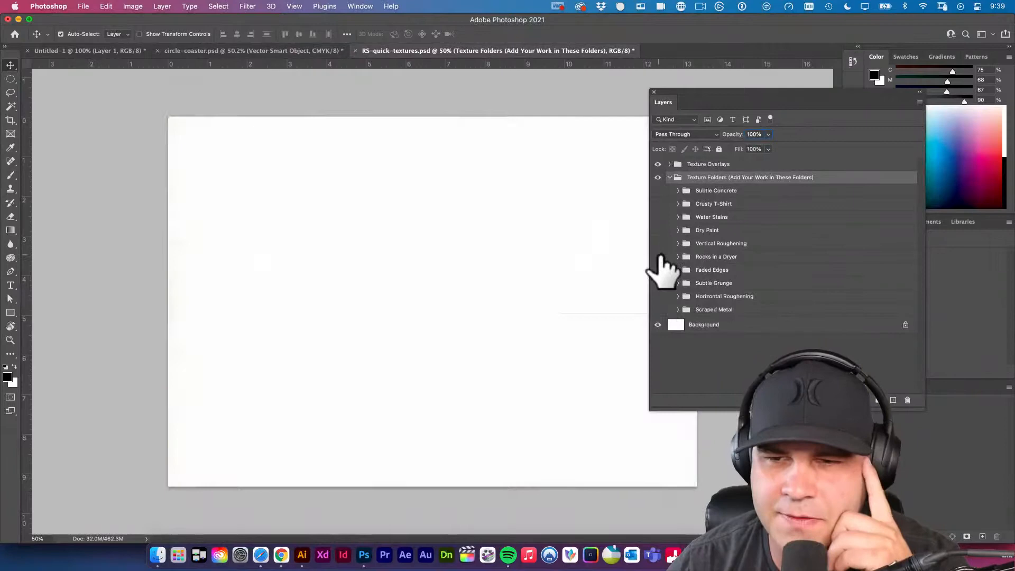
Preview the Water Stains and Crusty T-Shirt textures, show the Subtle Concrete folder with Crusty T-Shirt hidden, and expand Subtle Concrete.
click(658, 217)
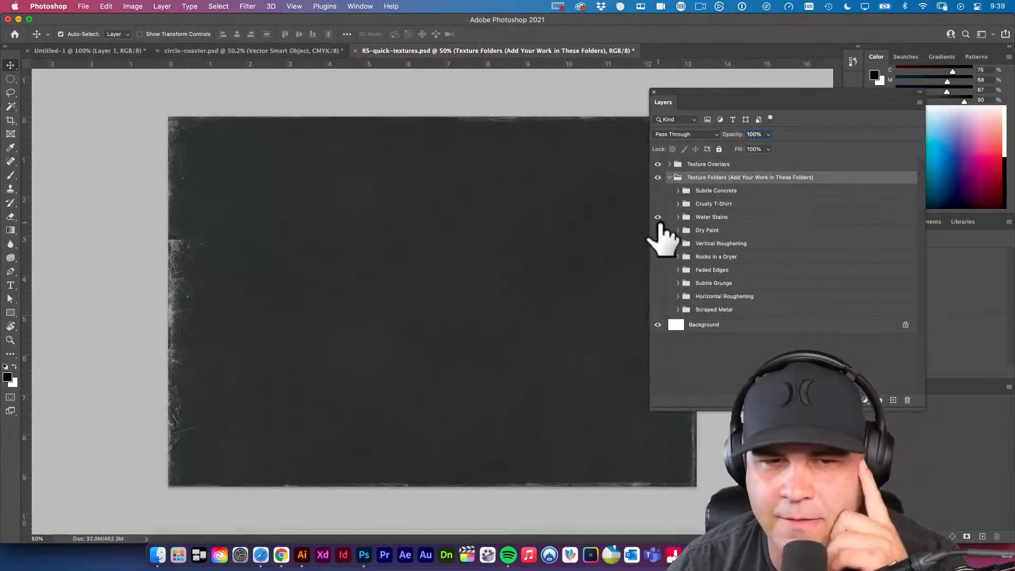
click(658, 190)
click(658, 203)
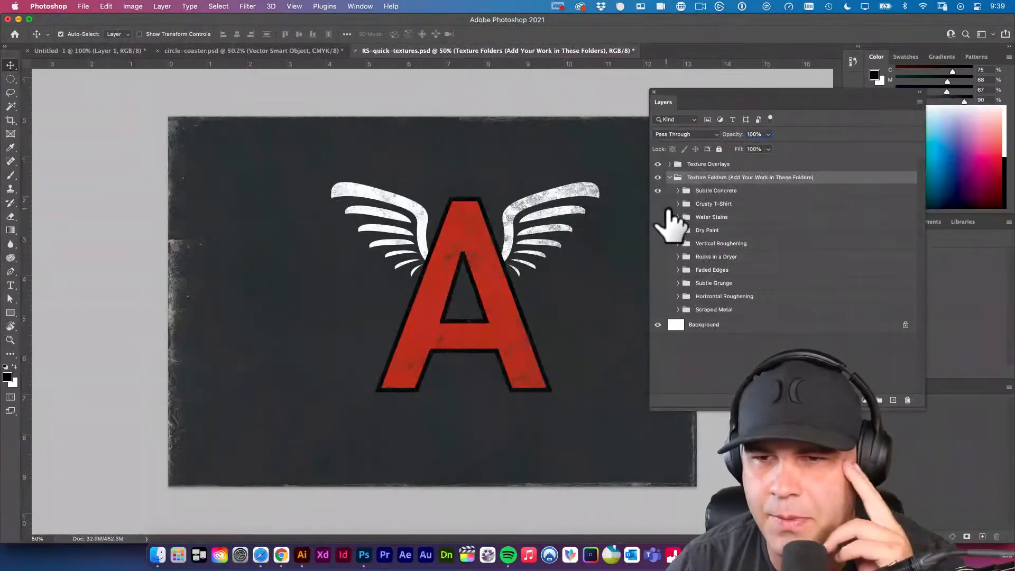
click(678, 191)
click(678, 191)
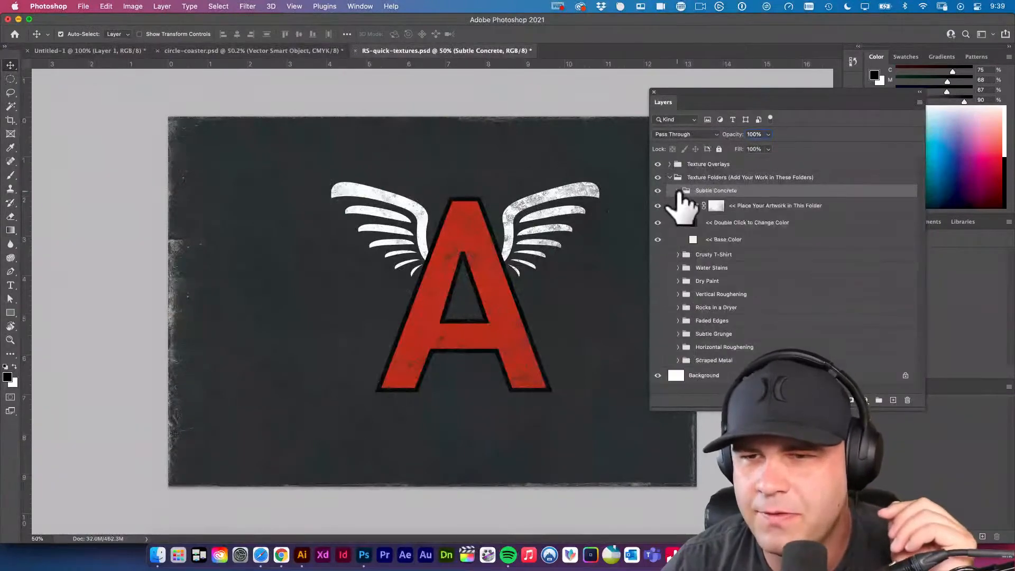
Reveal the sample letter A artwork inside Subtle Concrete's "Place Your Artwork in This Folder" group and toggle its visibility.
click(750, 209)
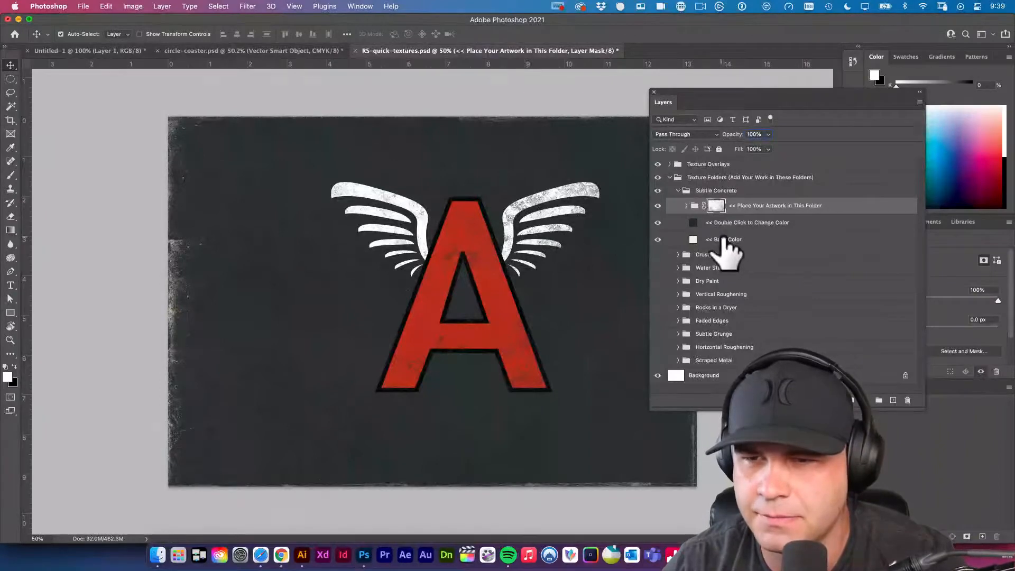
click(464, 233)
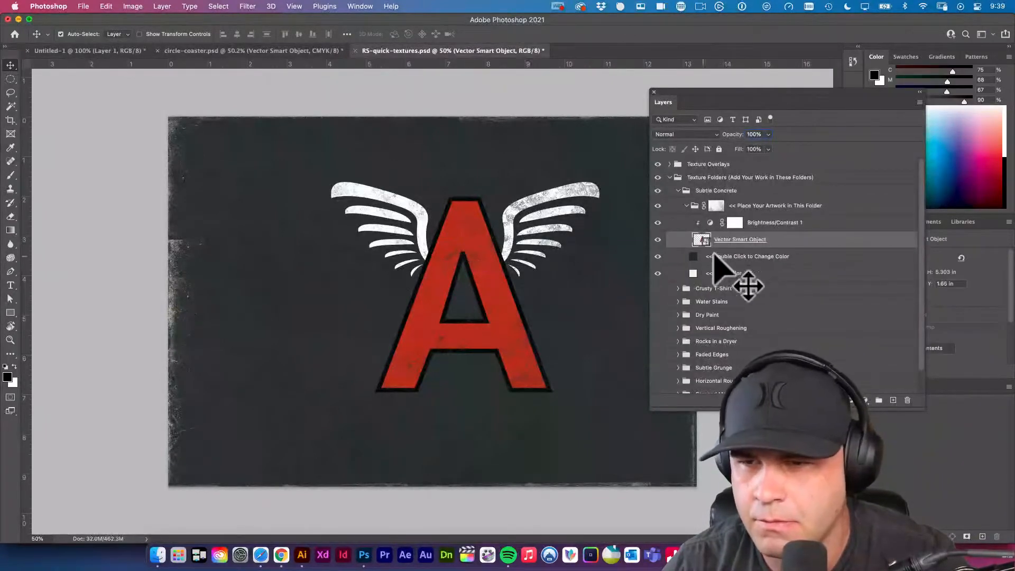
click(658, 239)
click(658, 239)
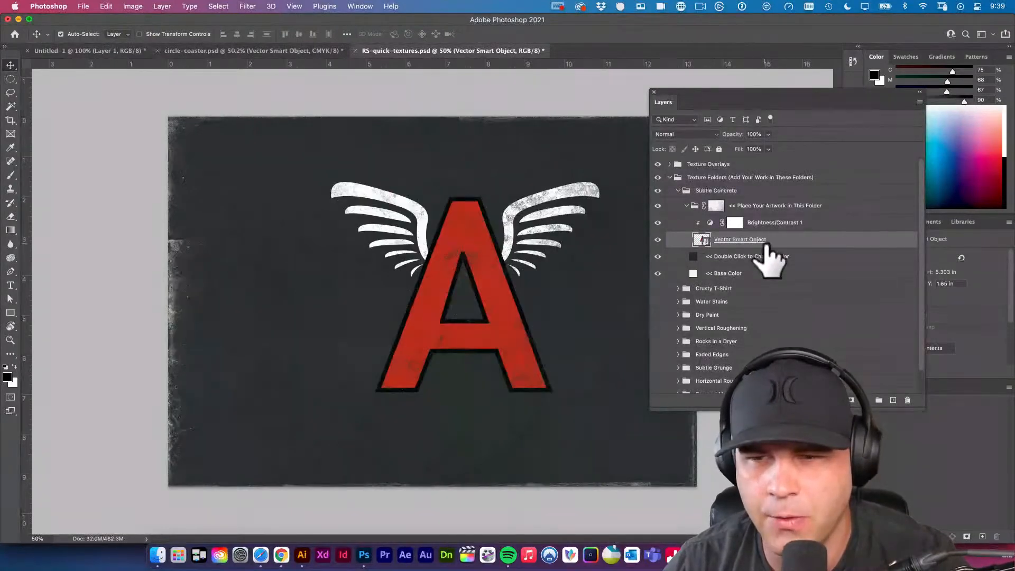
Open the sample Vector Smart Object's contents in Illustrator, dismiss the missing fonts notice, find the artwork off the artboard, and close the file.
double_click(708, 243)
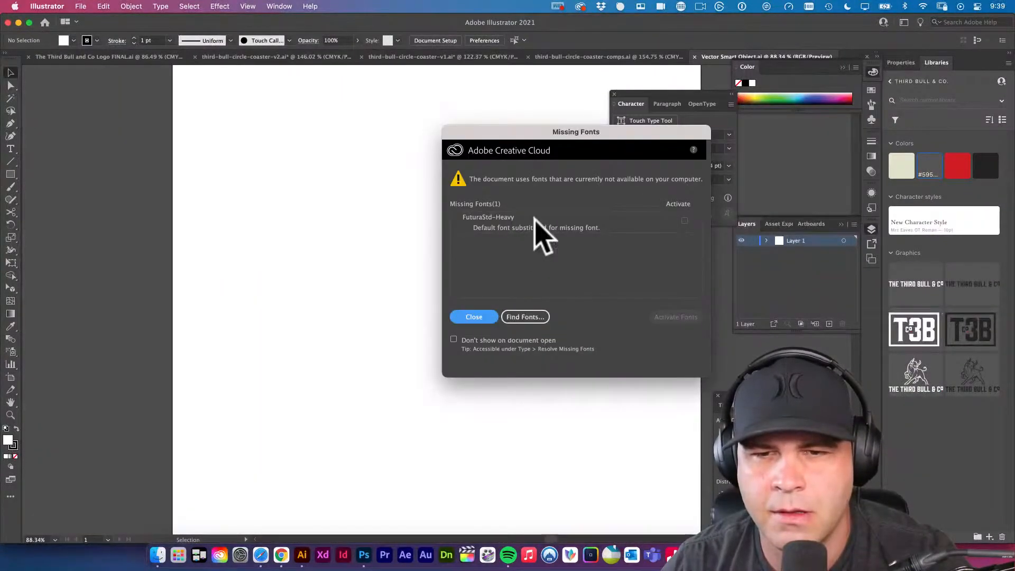
key(Return)
drag(564, 303, 366, 278)
key(super+a)
drag(505, 295, 447, 293)
drag(584, 302, 536, 285)
key(super+space)
drag(585, 242, 692, 356)
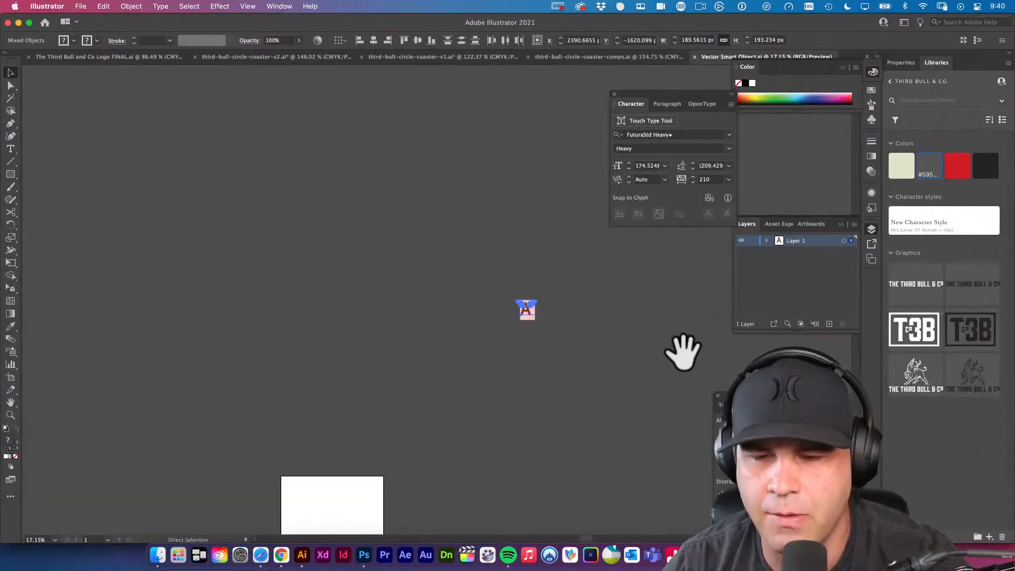
click(695, 56)
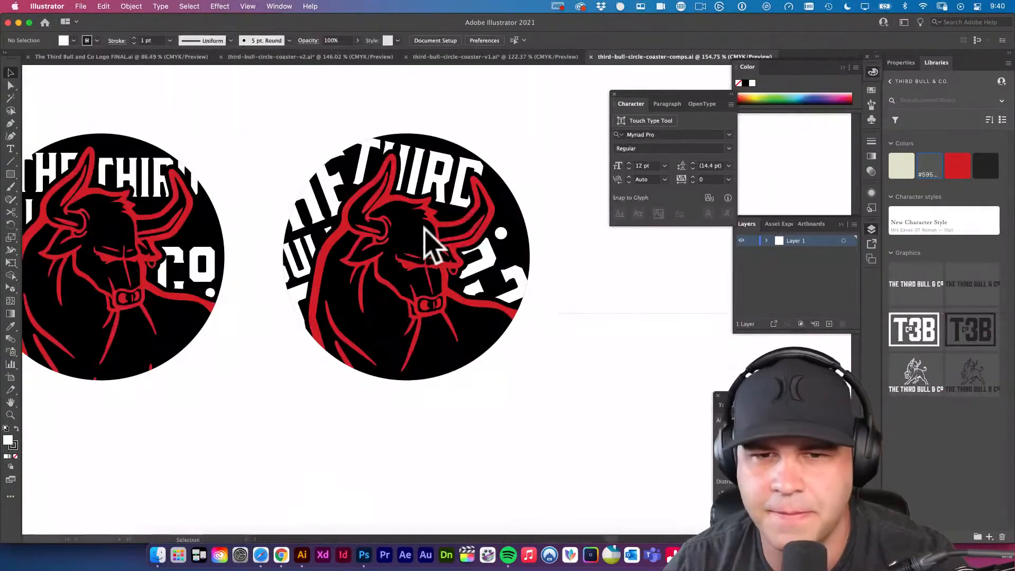
Look through the coaster v1, comps and v2 documents in Illustrator, and return to Photoshop.
click(523, 58)
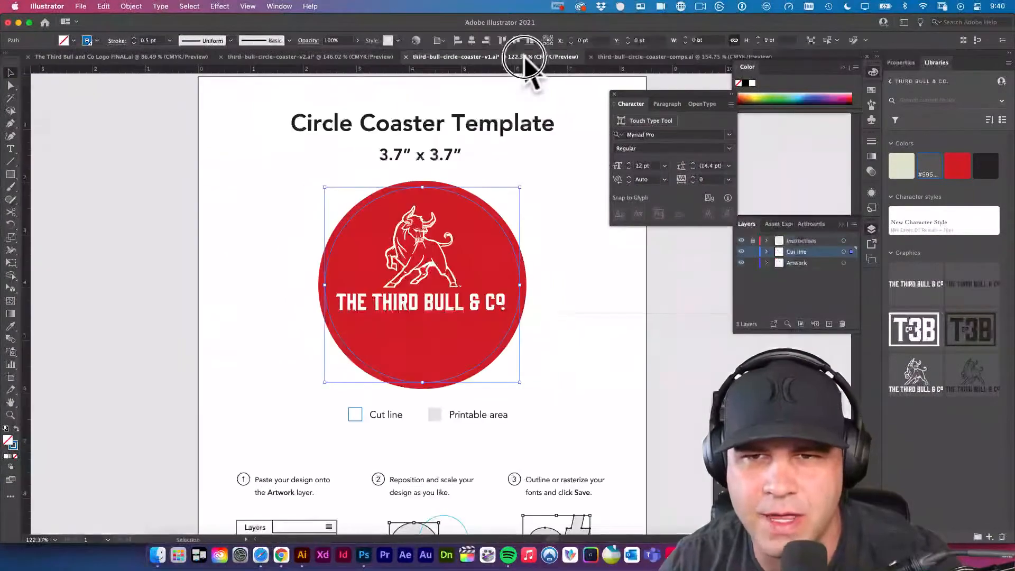
click(649, 57)
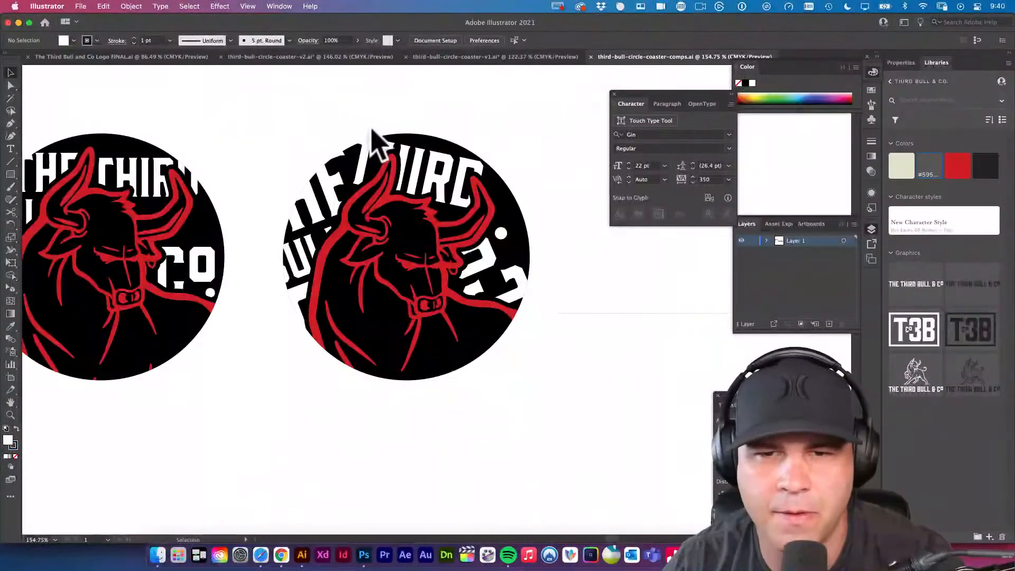
click(314, 56)
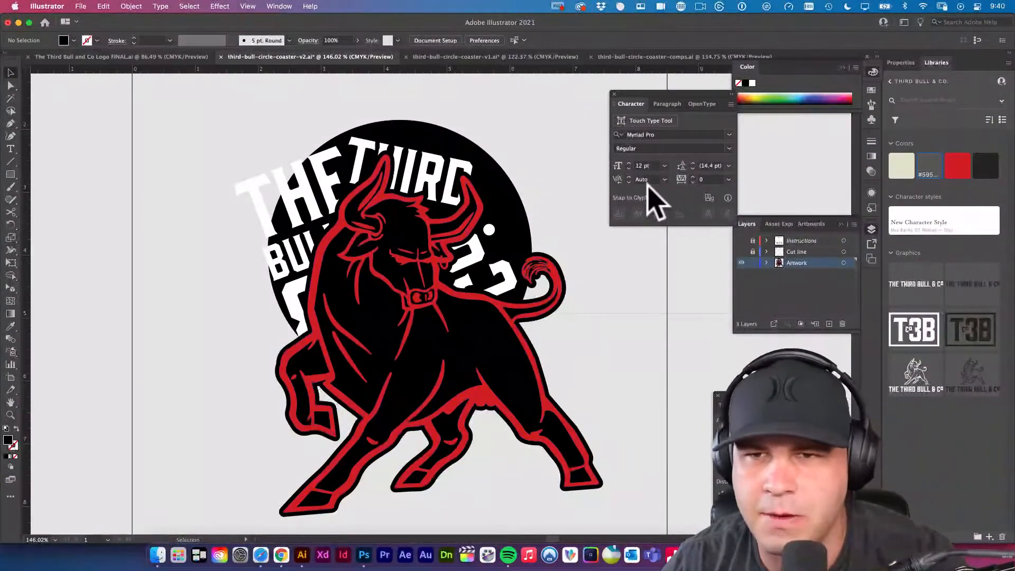
click(363, 554)
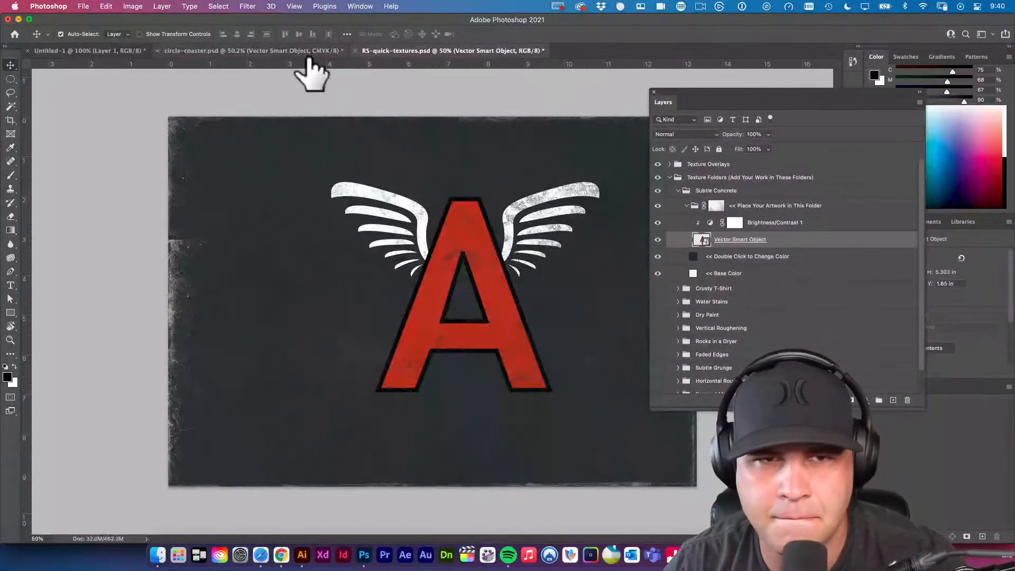
Duplicate Subtle Concrete's "Place Your Artwork in This Folder" group from RS-quick-textures.psd into circle-coaster.psd and show that document.
click(730, 207)
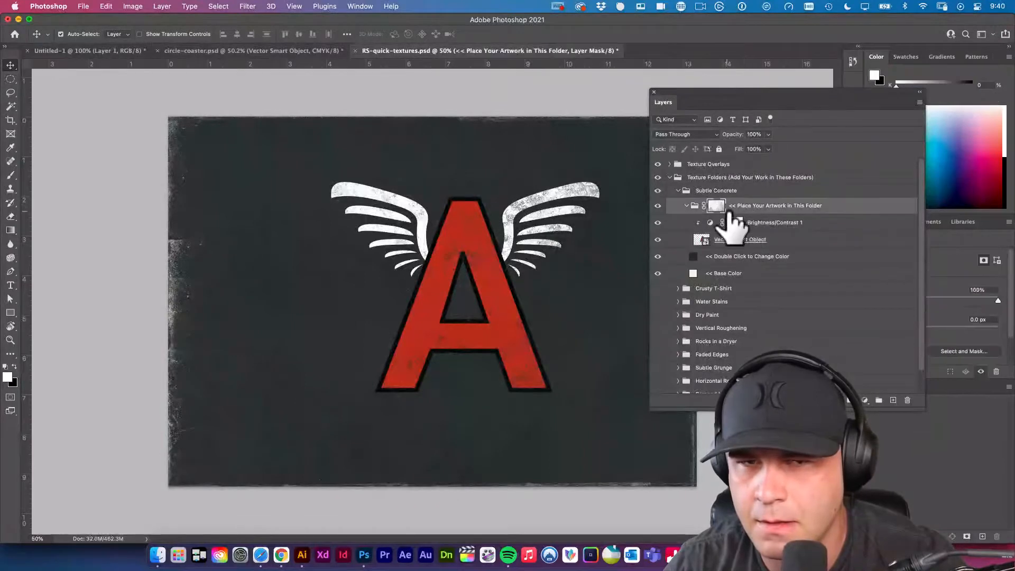
click(305, 51)
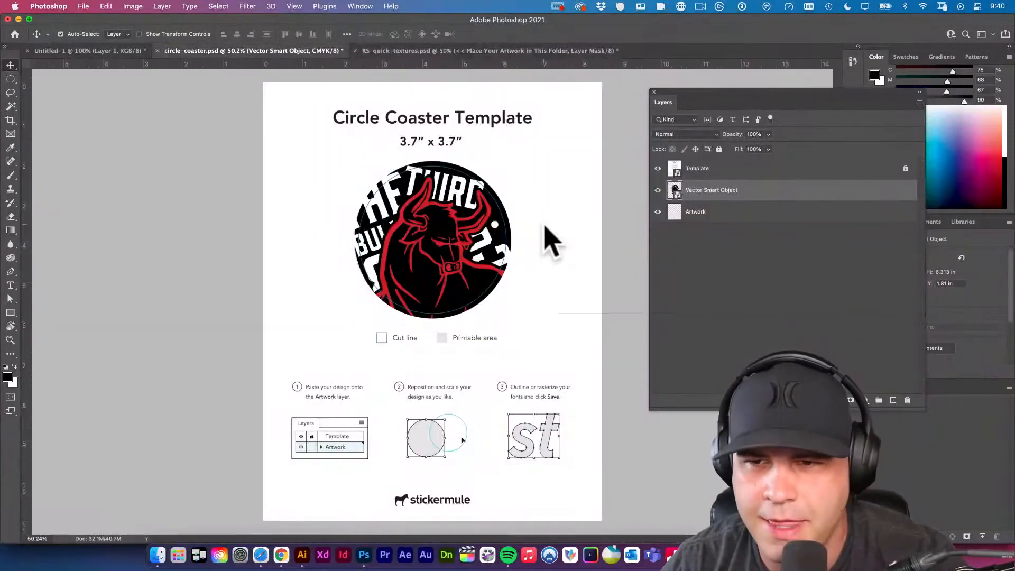
click(560, 51)
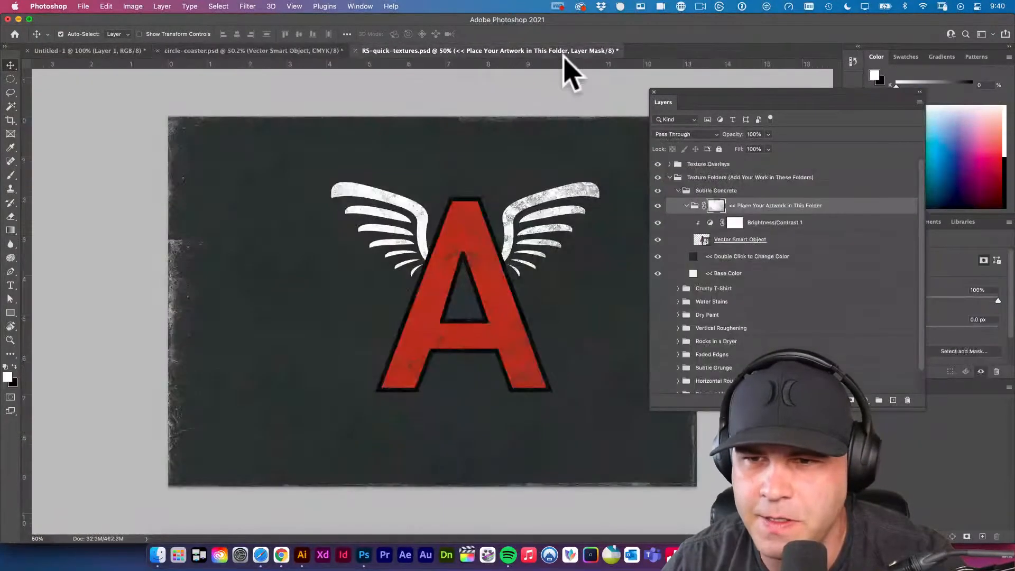
right_click(755, 207)
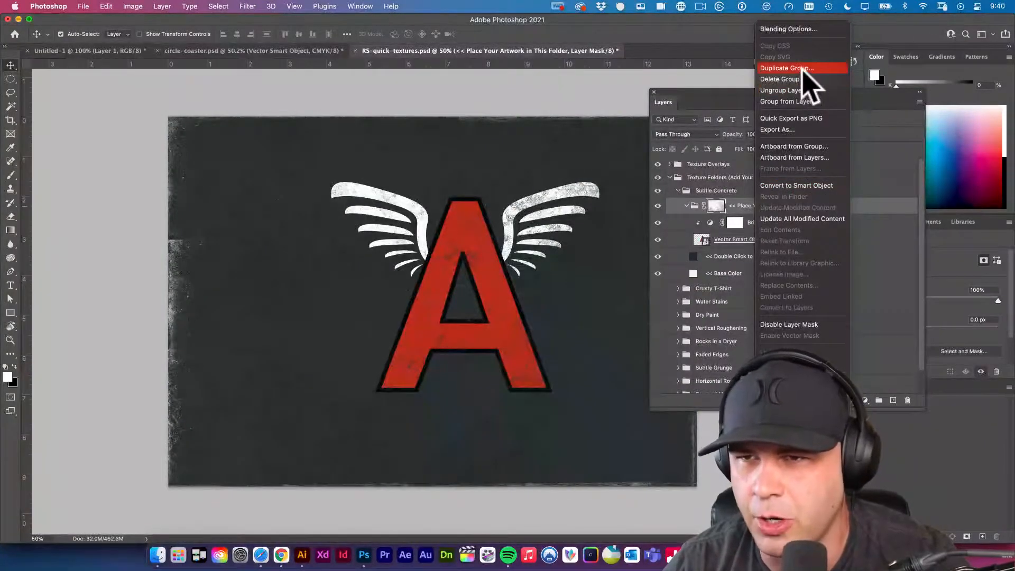
click(802, 68)
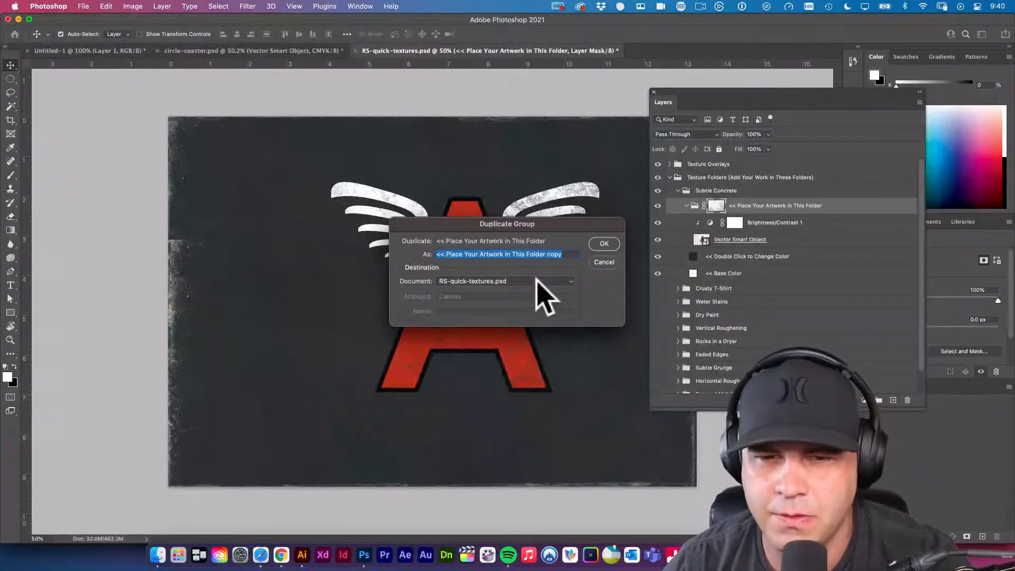
click(451, 283)
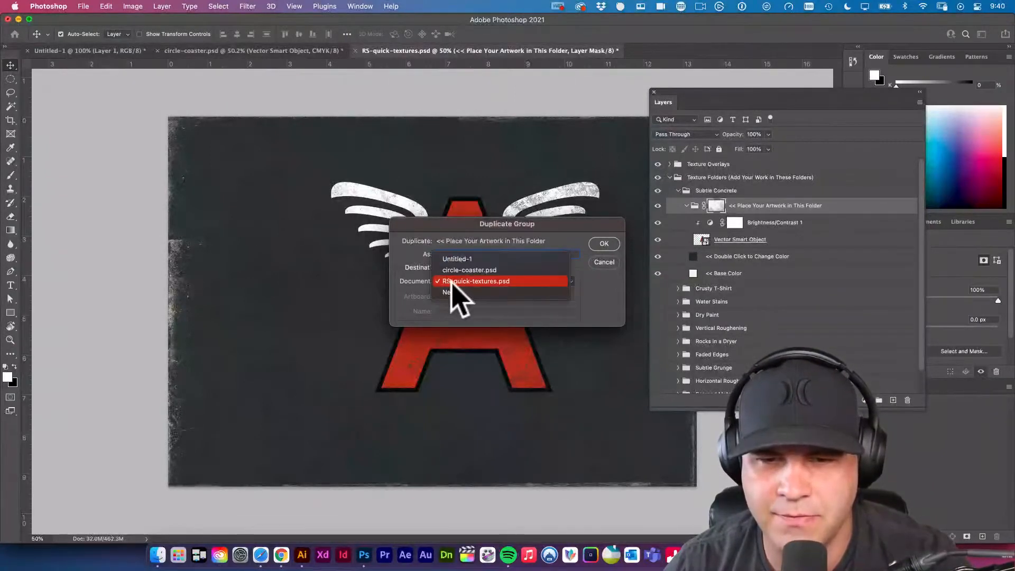
click(472, 270)
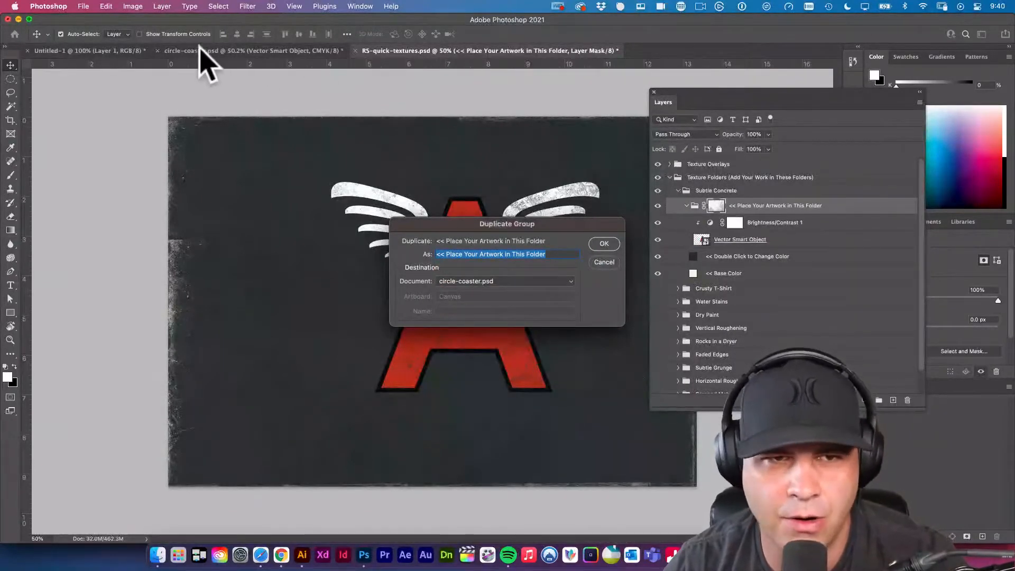
click(600, 246)
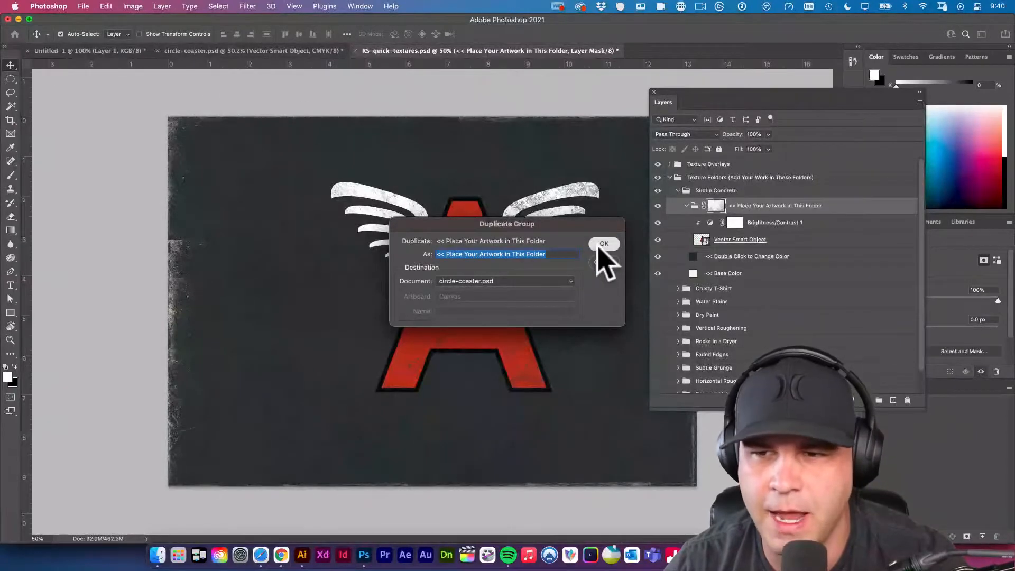
click(227, 50)
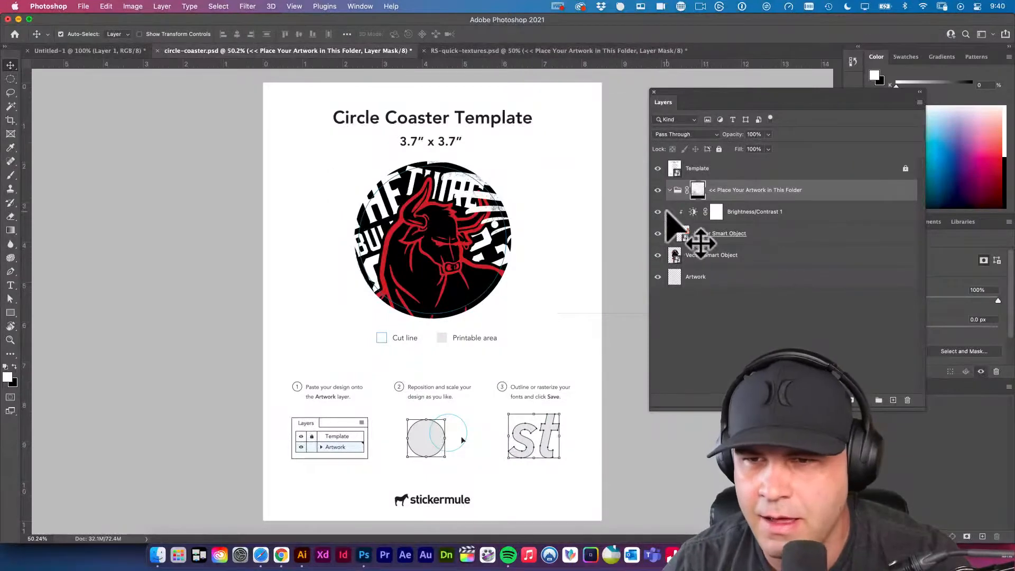
Replace the sample smart object in the duplicated group with the bull artwork, and clip the Brightness/Contrast 1 adjustment to it.
drag(697, 186, 706, 207)
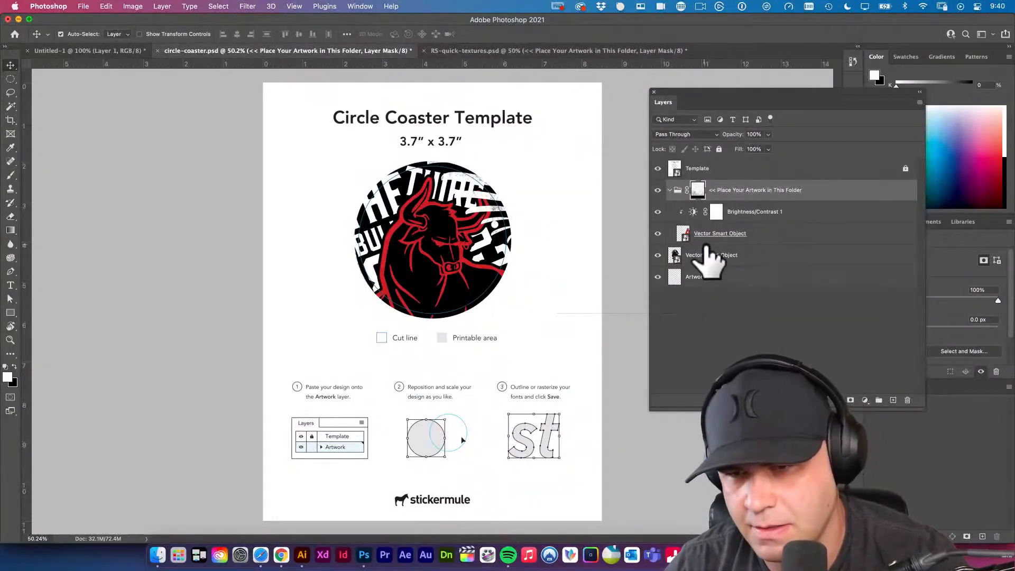
click(722, 241)
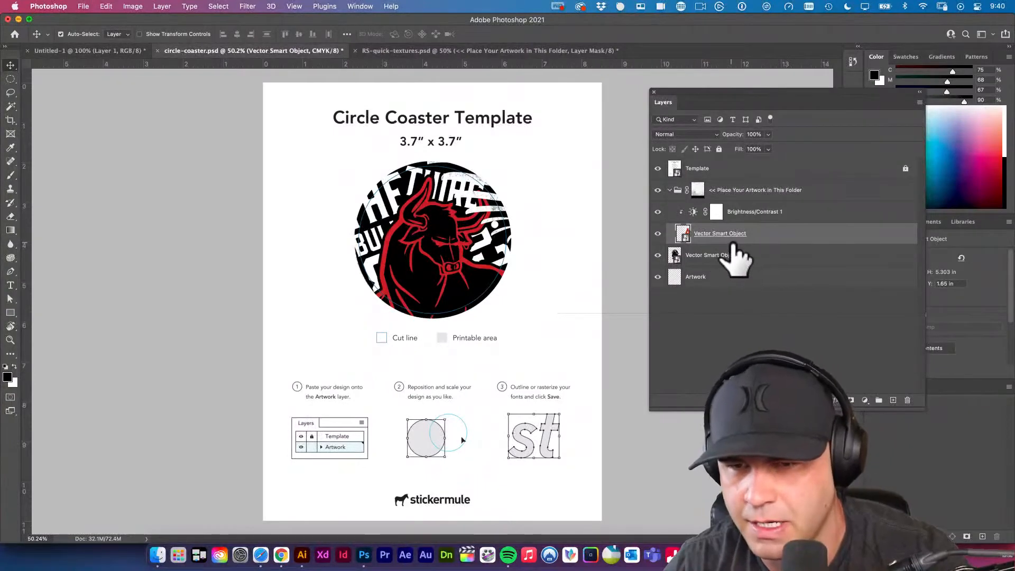
key(Delete)
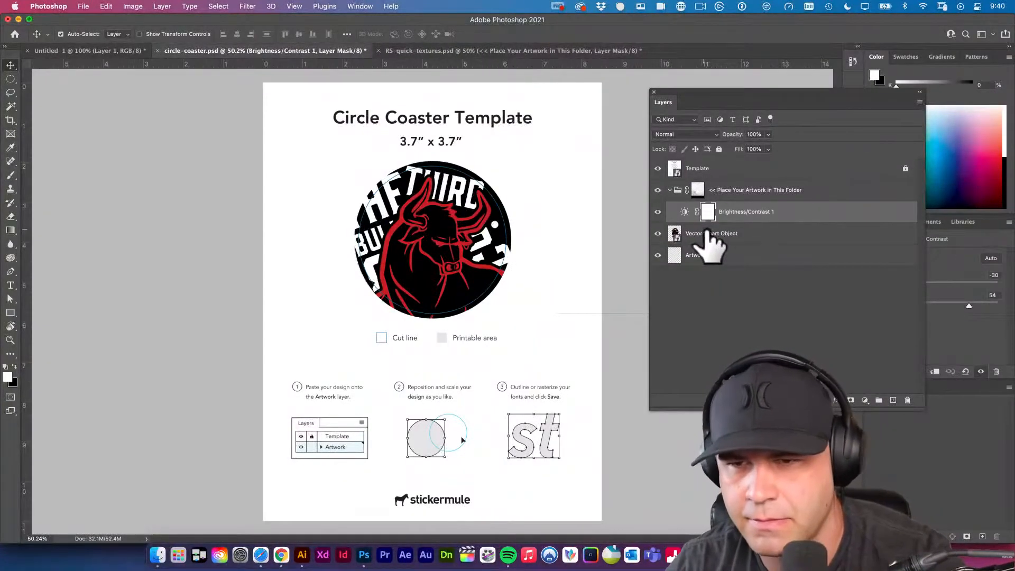
drag(706, 238, 709, 214)
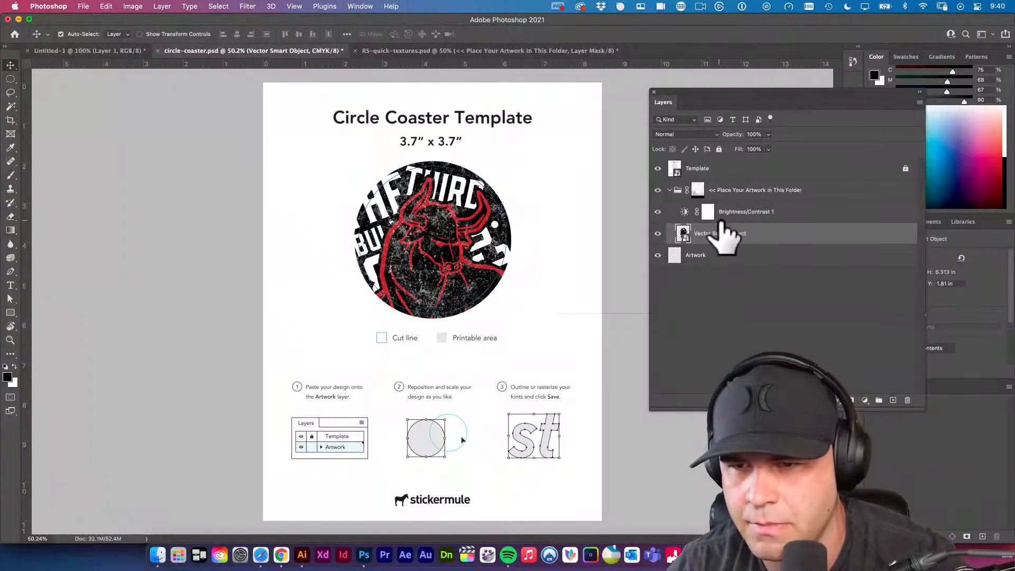
alt+click(720, 222)
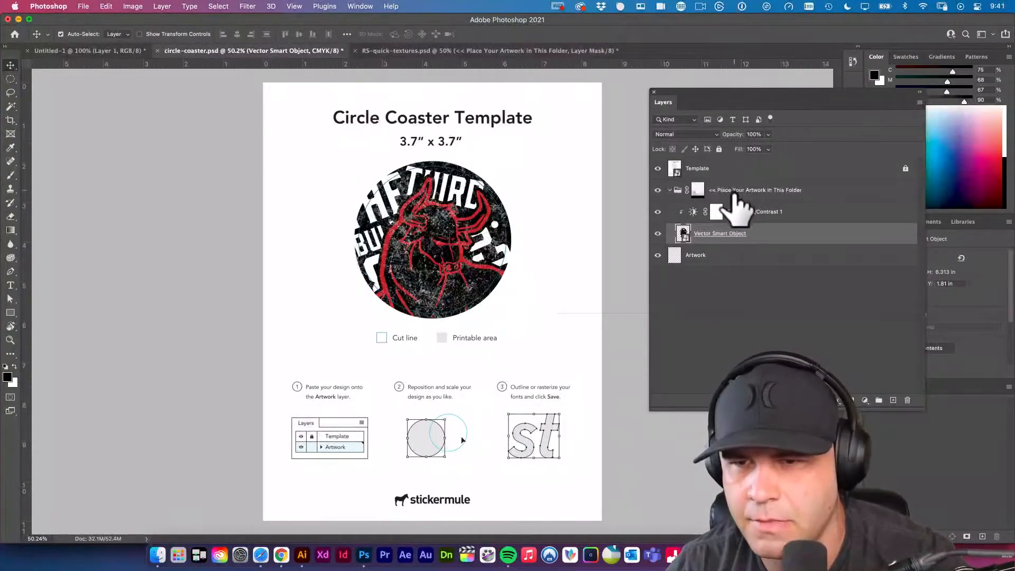
Unlink the group's texture mask and transform it separately so the texture is repositioned over the circular bull artwork.
click(699, 190)
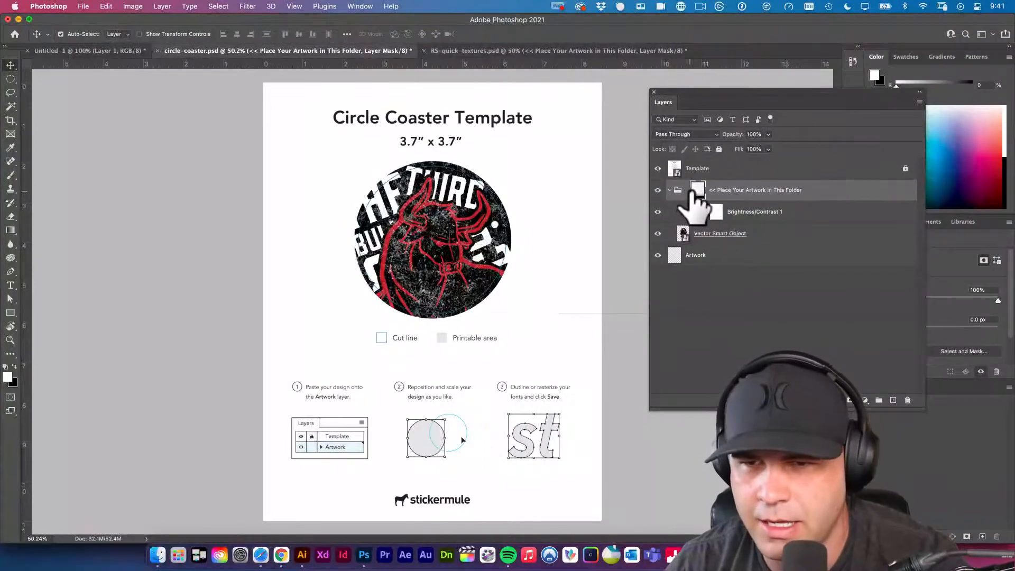
key(super+t)
drag(558, 194, 583, 250)
key(Return)
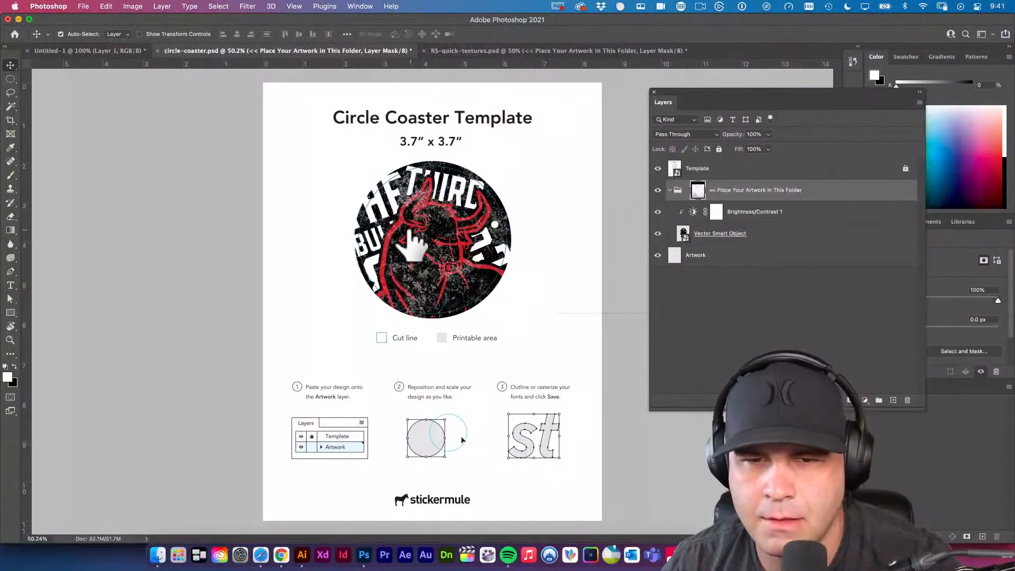
Delete the entire Brightness/Contrast 1 adjustment layer from the artwork group, cancelling the removal of only its mask.
drag(519, 302, 525, 303)
drag(444, 258, 498, 291)
click(745, 213)
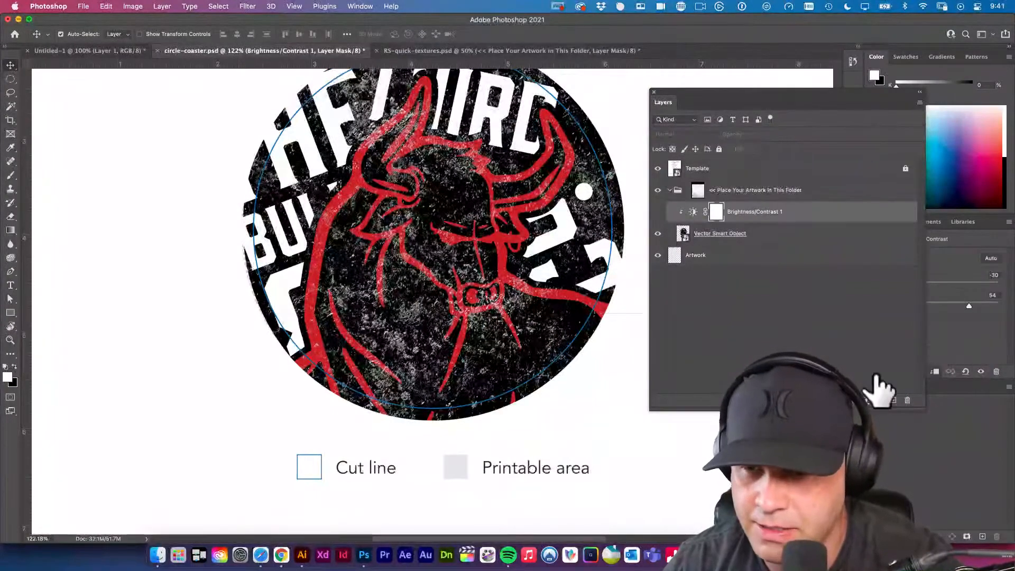
click(907, 400)
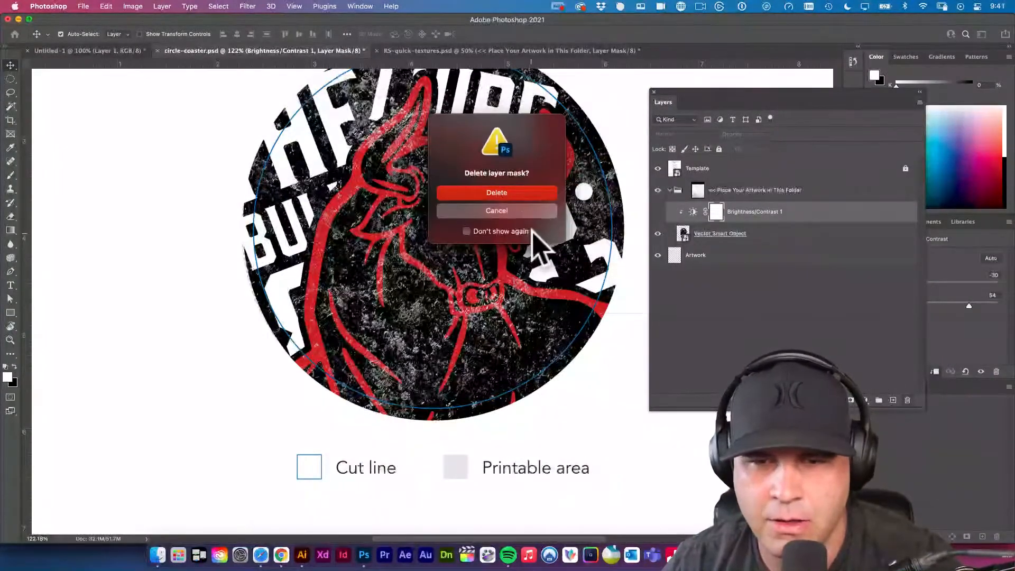
click(511, 212)
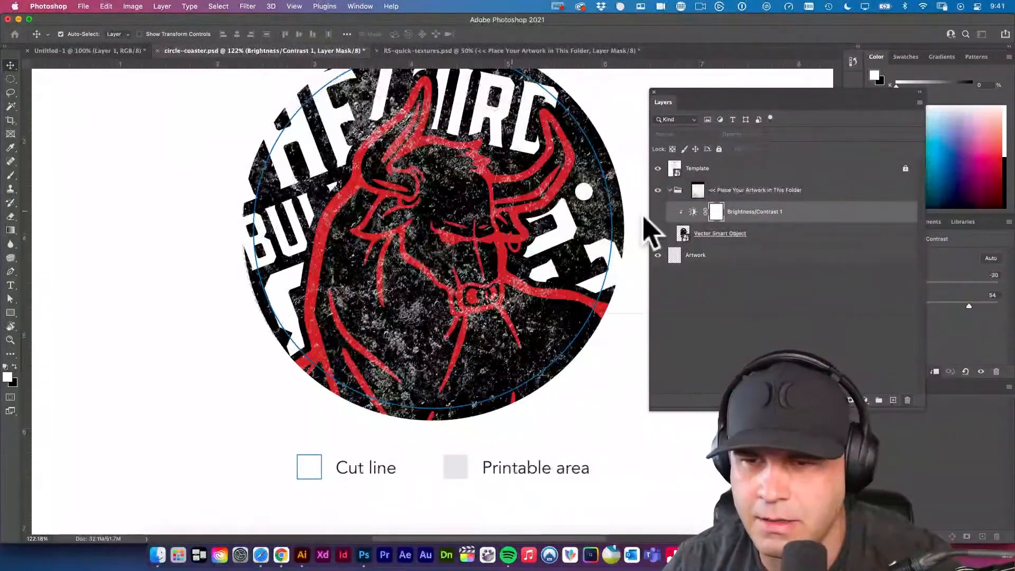
mouse_move(710, 217)
mouse_down()
mouse_move(684, 228)
mouse_move(682, 212)
mouse_move(736, 206)
mouse_move(721, 209)
mouse_up()
key(Delete)
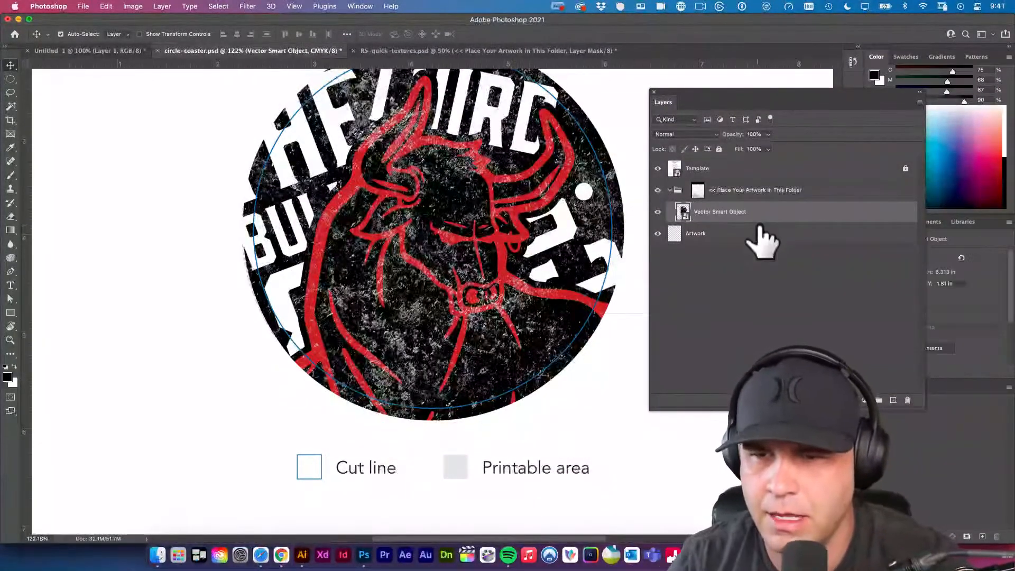
Toggle the artwork group's visibility and its layer mask to compare the bull design with and without texture, leaving both enabled.
click(658, 189)
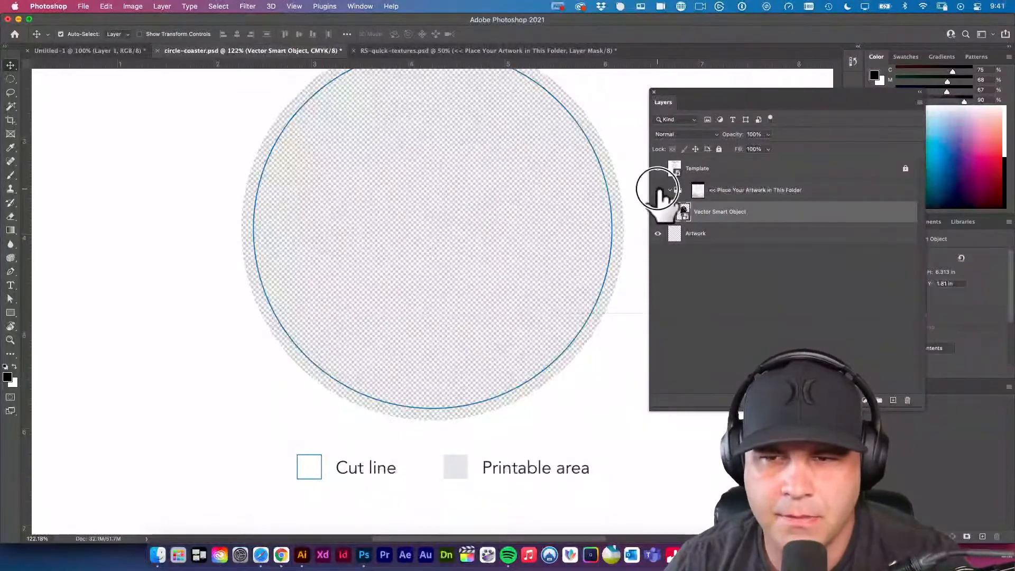
click(657, 189)
click(698, 191)
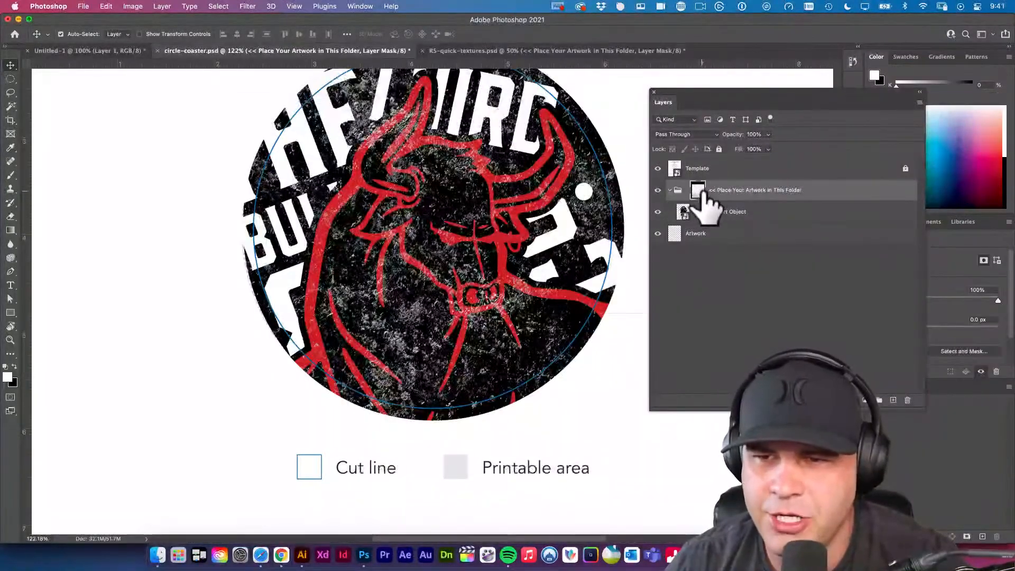
shift+click(698, 191)
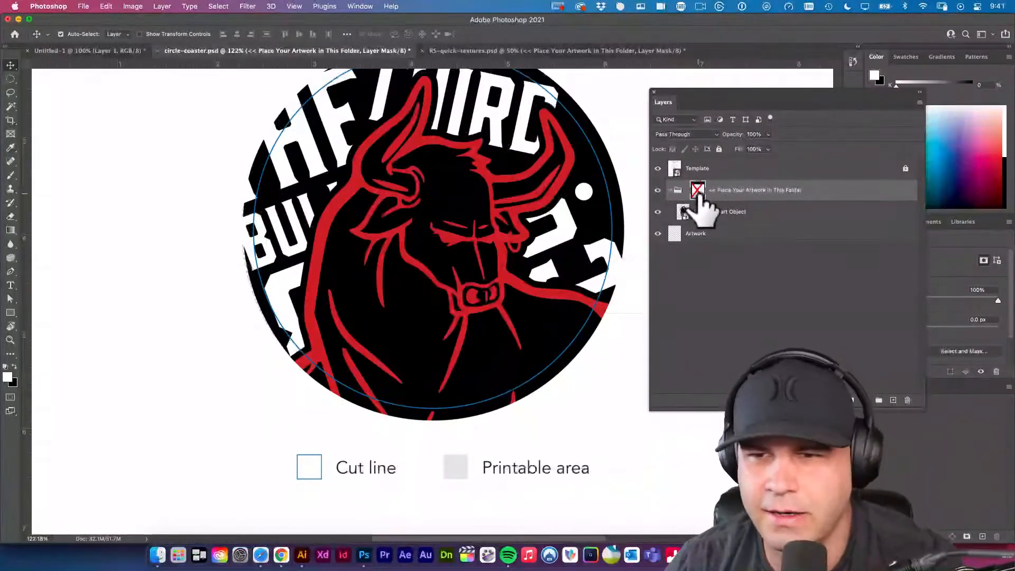
shift+click(698, 190)
shift+click(698, 190)
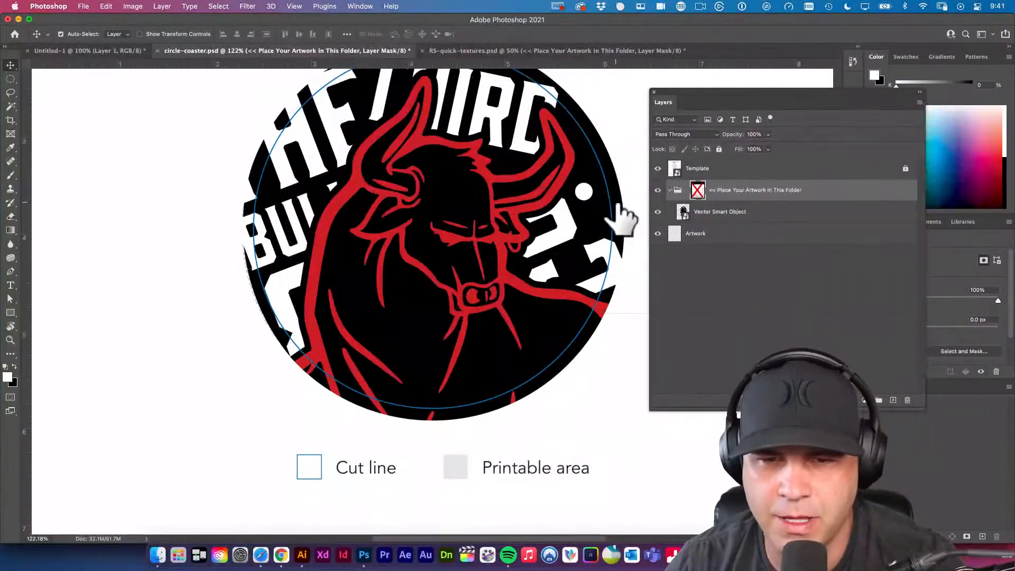
shift+click(697, 190)
alt+click(583, 196)
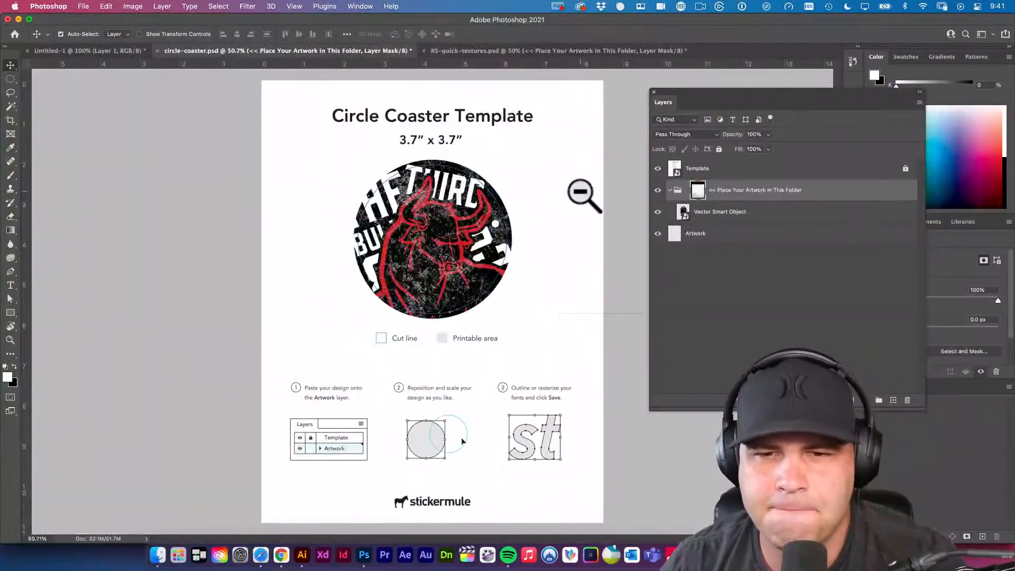
Relink the texture mask to the artwork group, leave the group's opacity at 100%, and deselect all layers.
super+click(516, 276)
drag(516, 276, 527, 304)
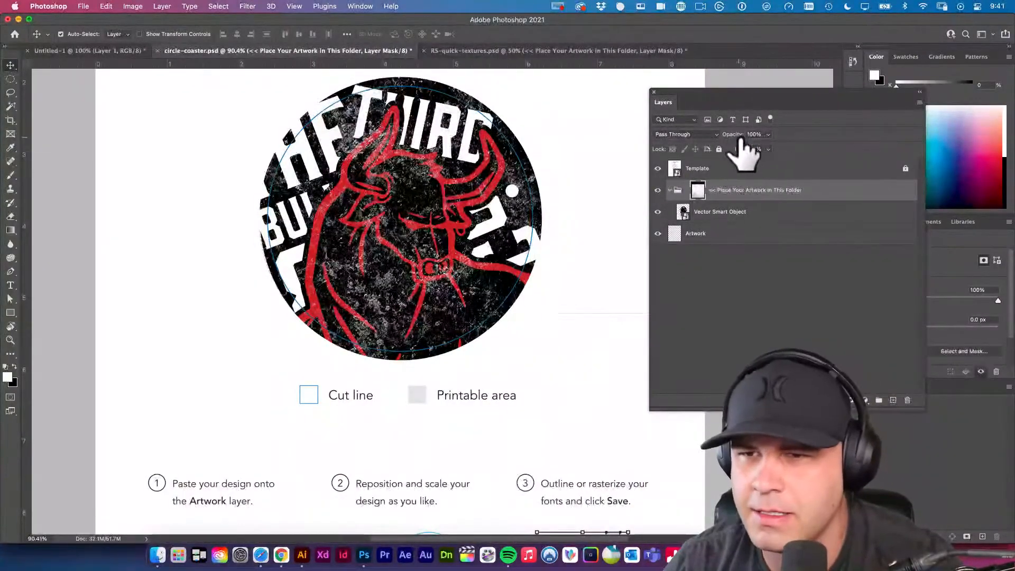
drag(733, 134, 815, 159)
click(687, 194)
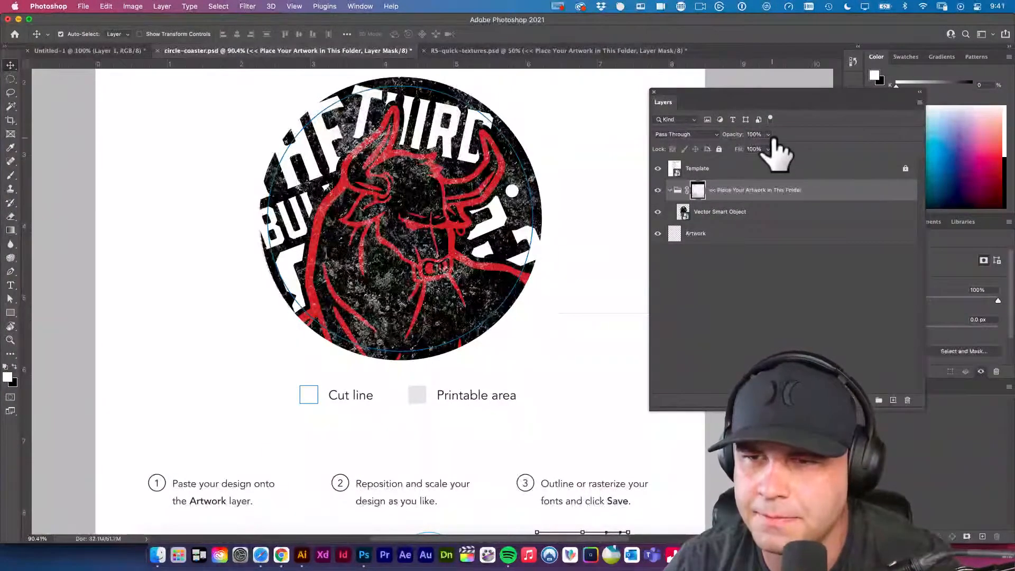
drag(766, 162, 798, 163)
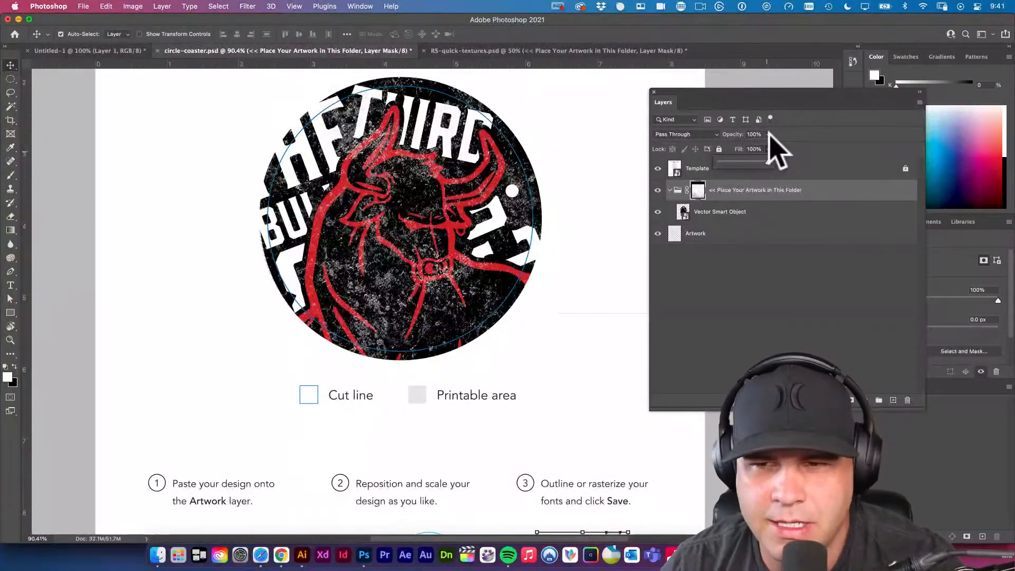
click(702, 306)
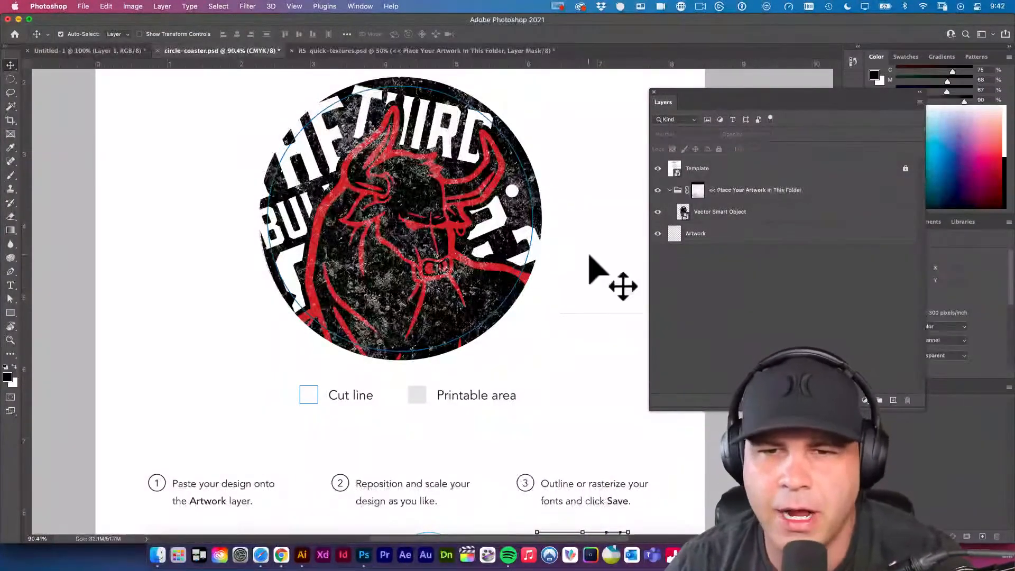
Try to save circle-coaster.psd, open the help page offered by the alert, and return to dismiss the alert.
scroll(595, 259, left, 5)
scroll(582, 254, left, 6)
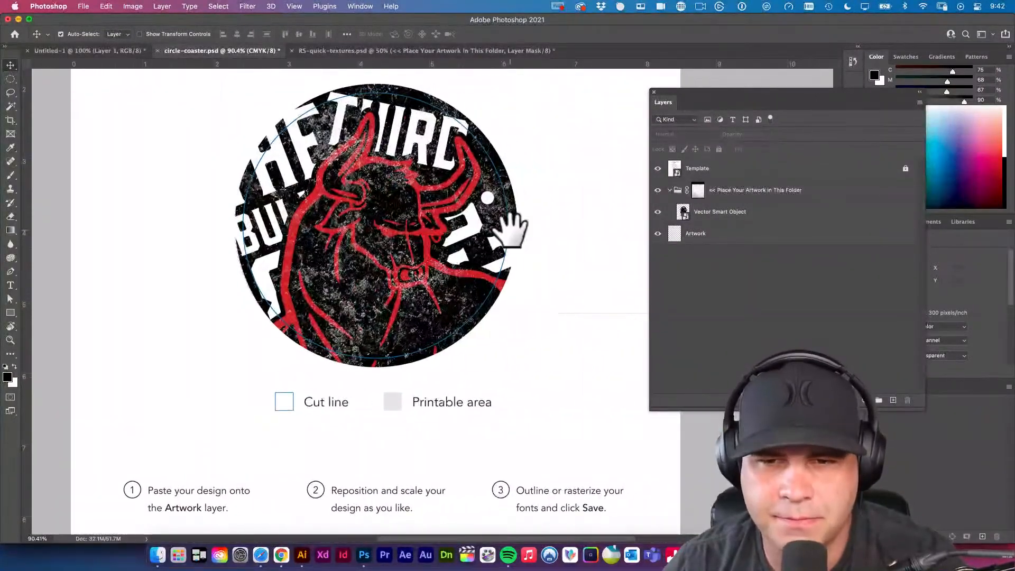
click(504, 225)
key(super+s)
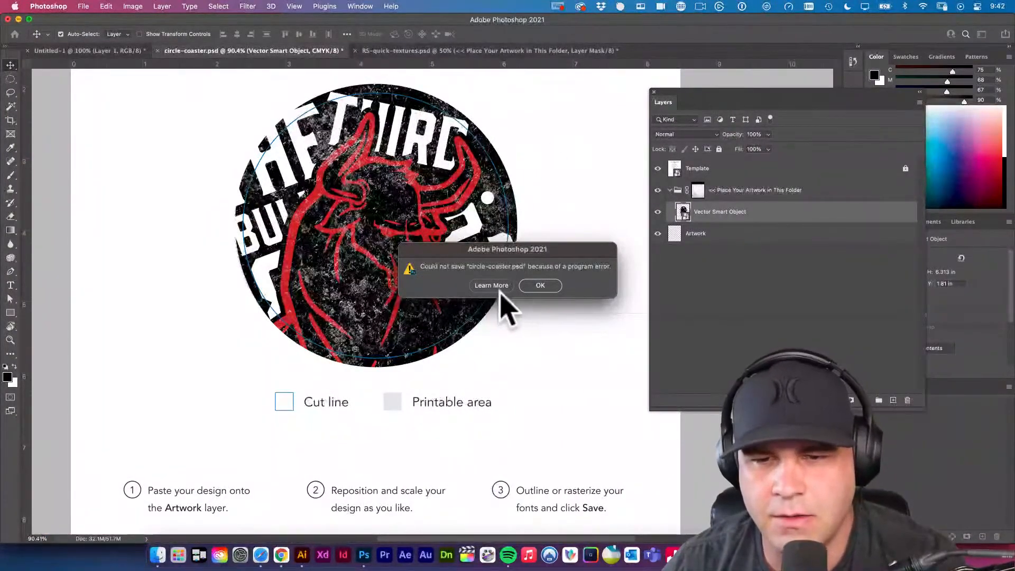
click(499, 286)
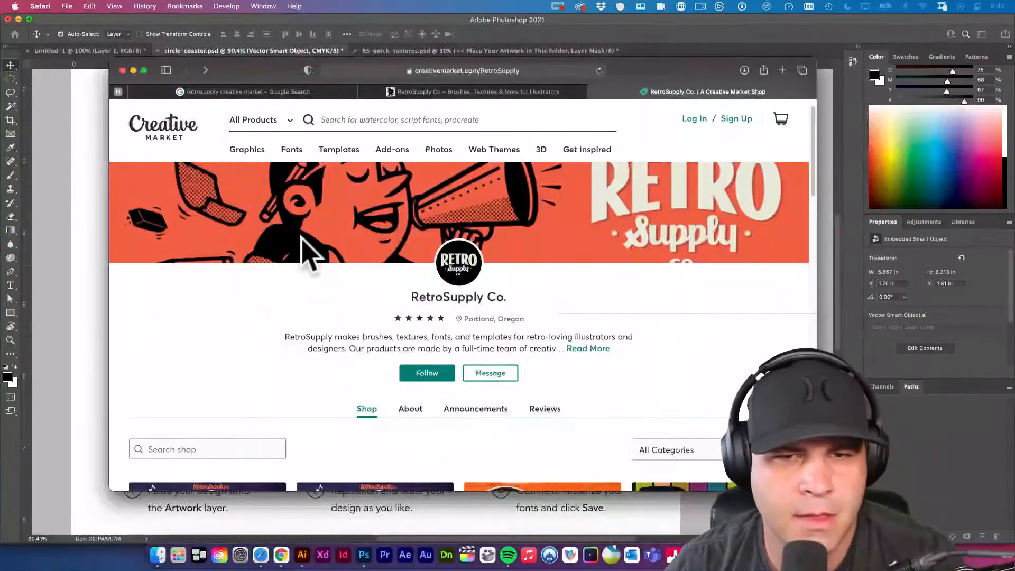
click(84, 217)
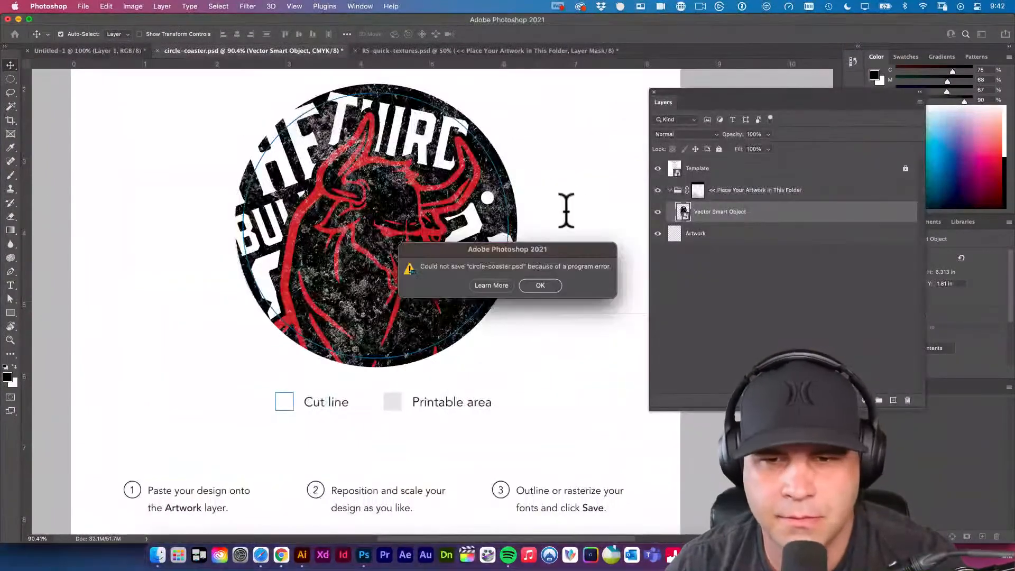
click(542, 286)
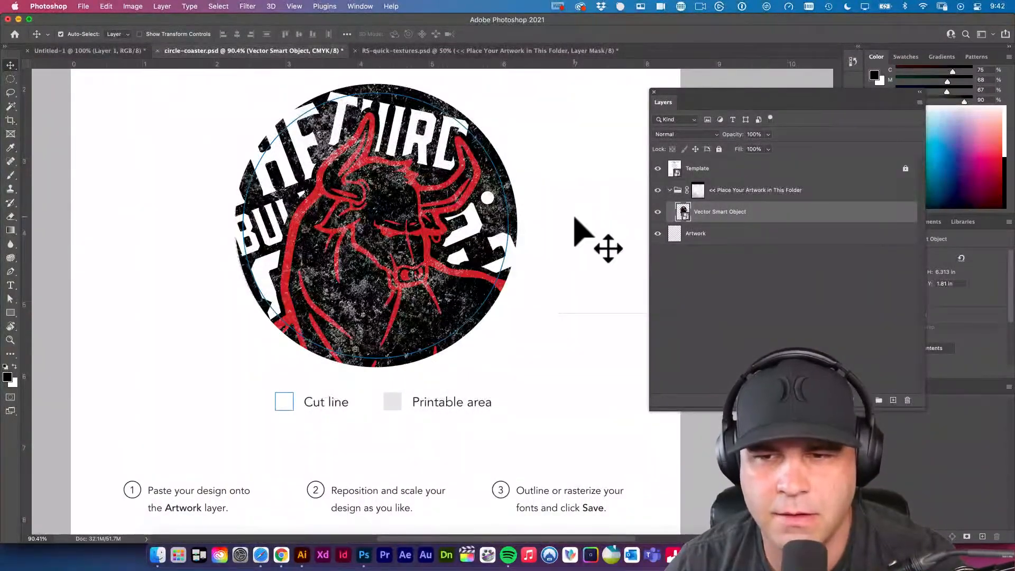
Save the document as circle-coaster.psd in Photoshop format in the Coasters folder, with Maximize Compatibility enabled.
click(574, 218)
key(super+s)
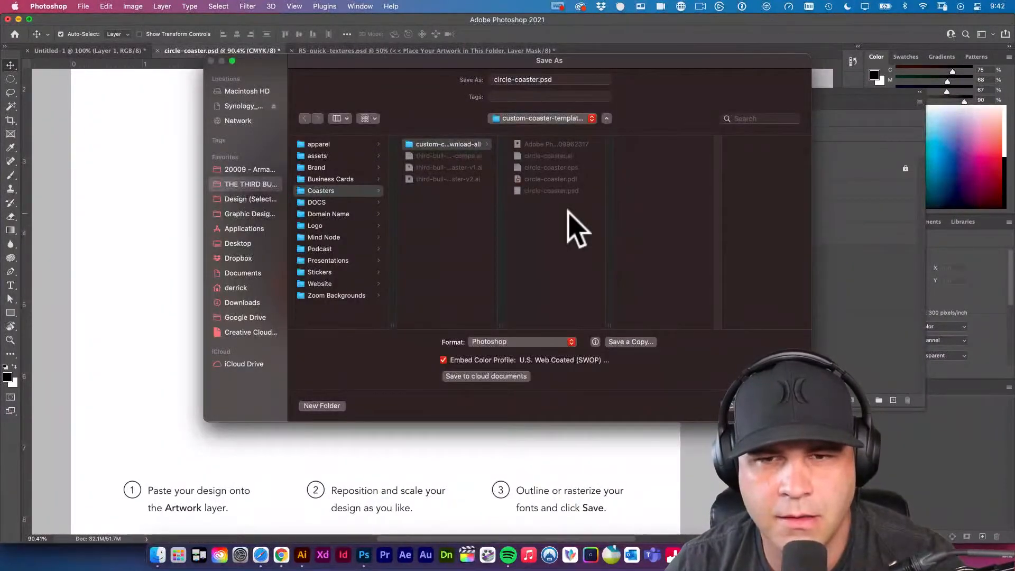
key(Left)
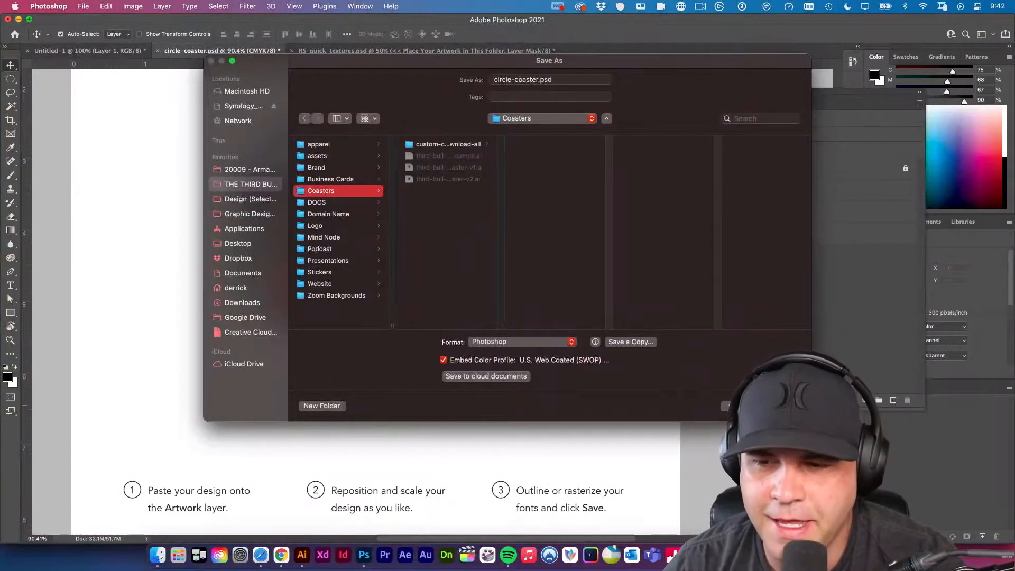
key(Return)
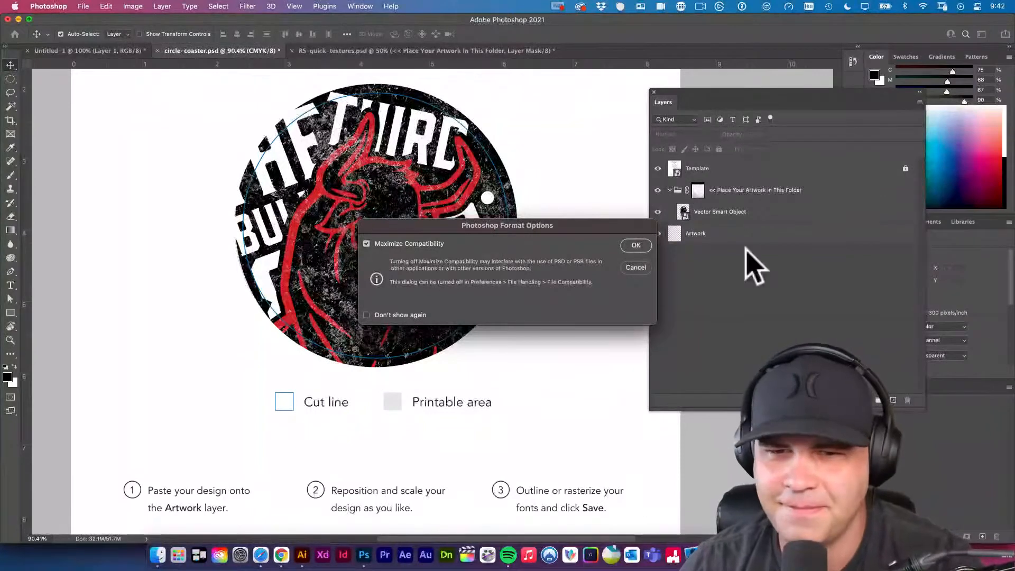
drag(527, 225, 500, 221)
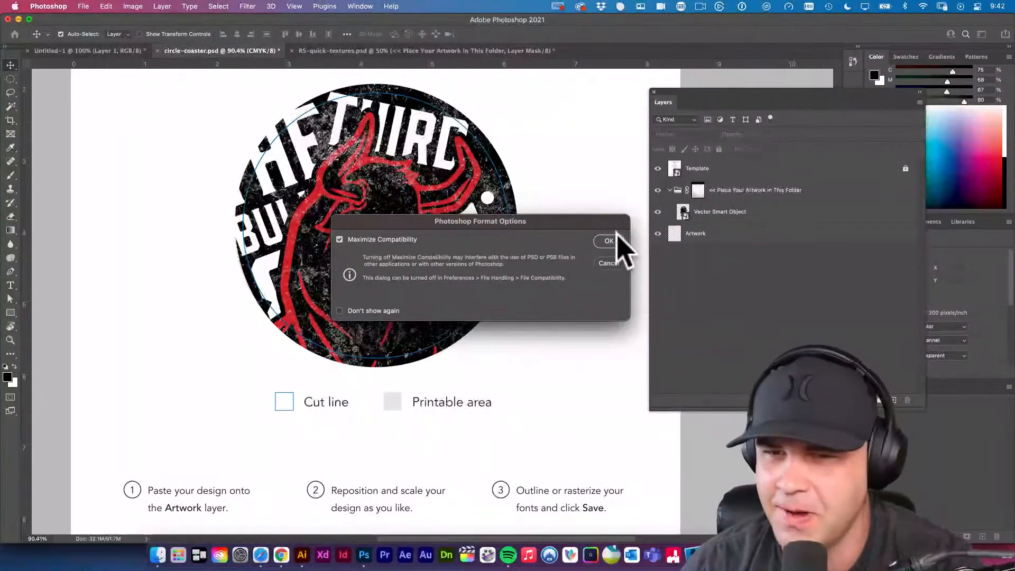
click(604, 242)
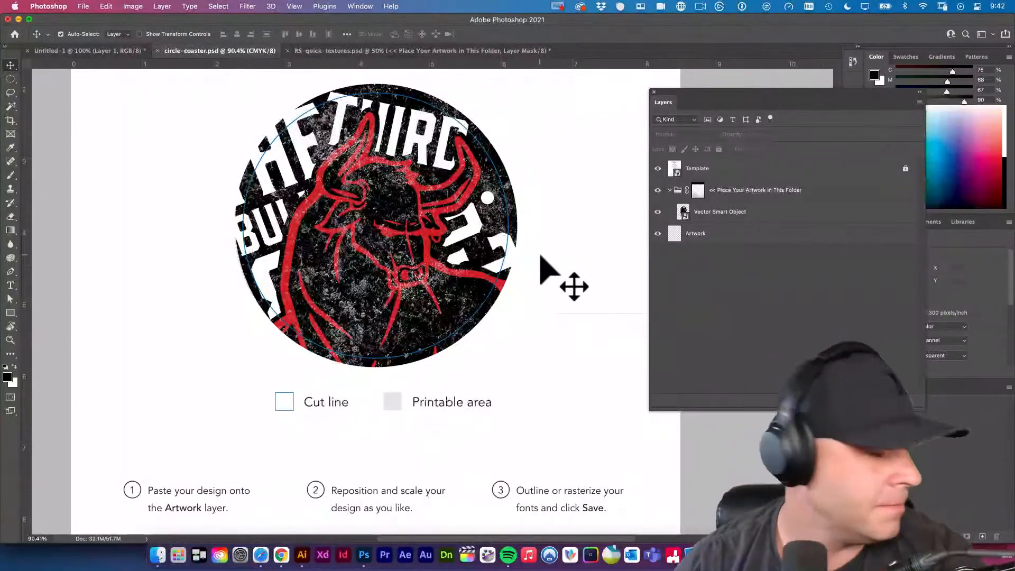
Collapse the Texture Folders group in RS-quick-textures.psd, and compare circle-coaster.psd with its artwork group hidden and shown.
click(392, 51)
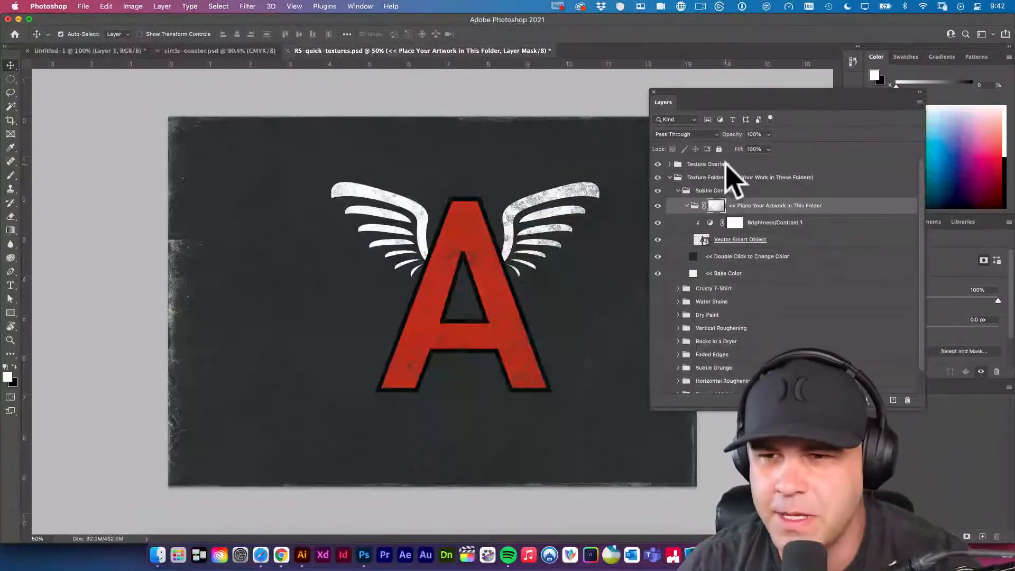
click(671, 178)
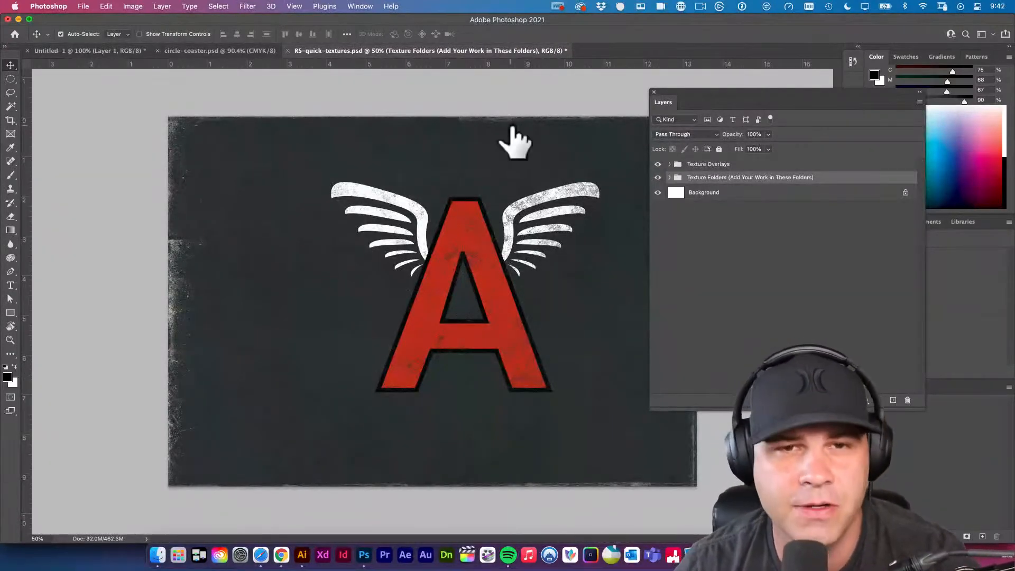
click(240, 51)
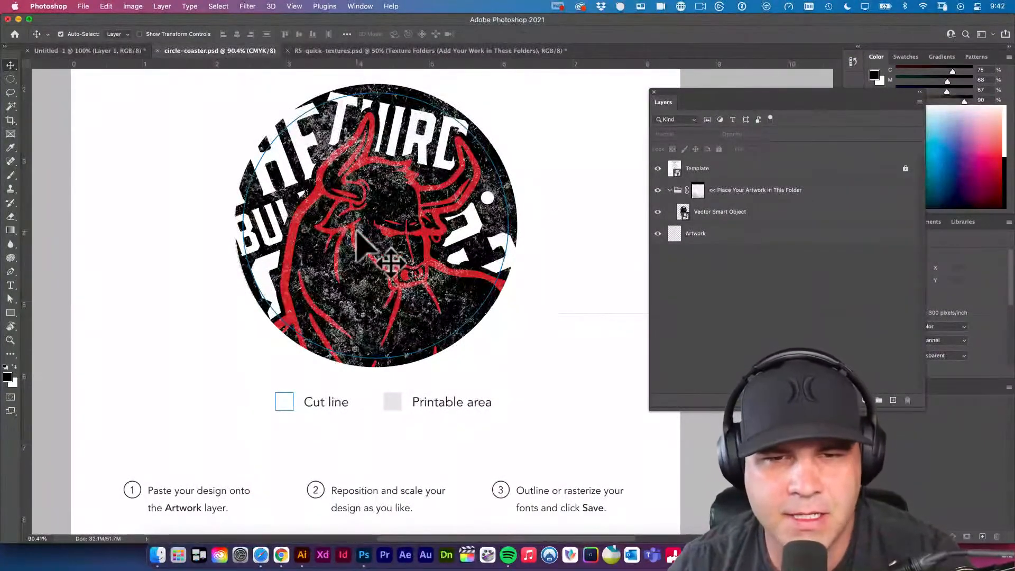
click(658, 190)
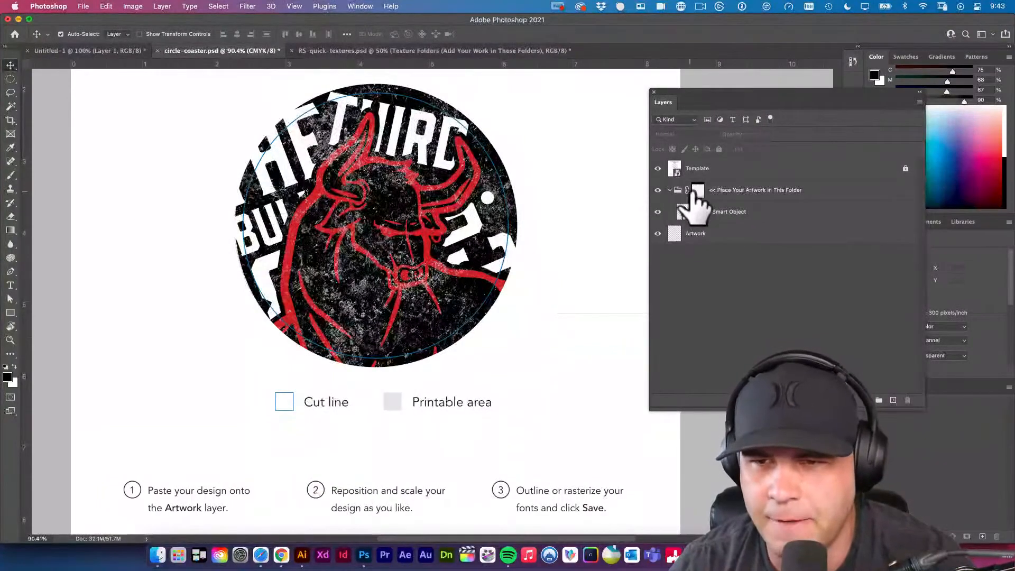
Switch to Safari and try to open textureking.com in a new tab.
click(262, 552)
key(super+t)
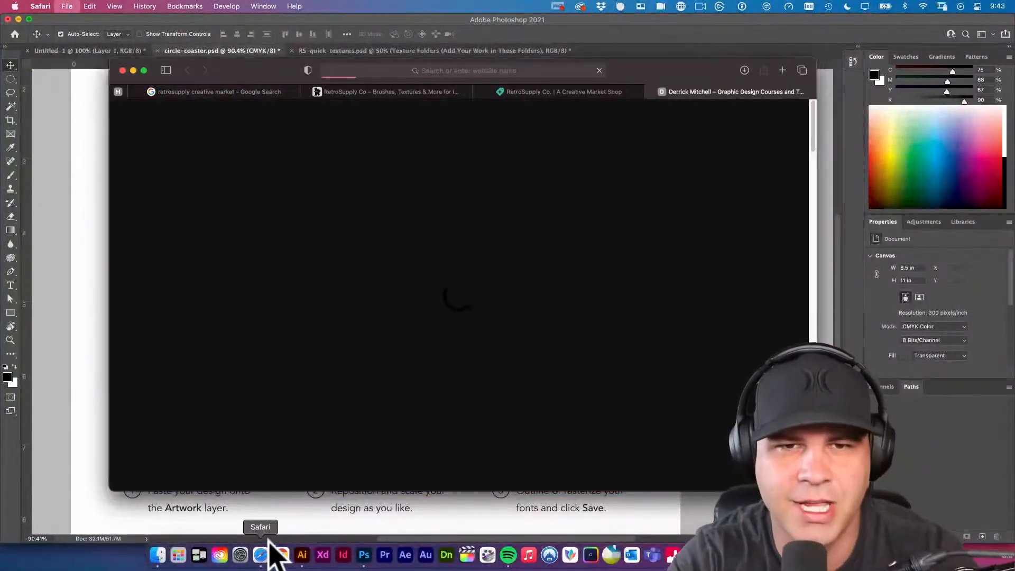
text(textureking.com)
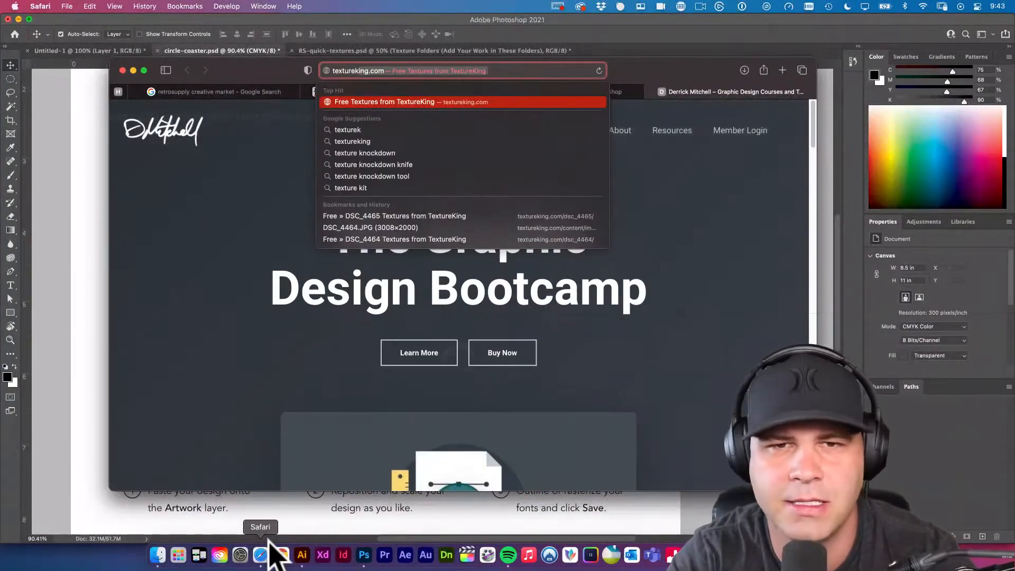
key(Return)
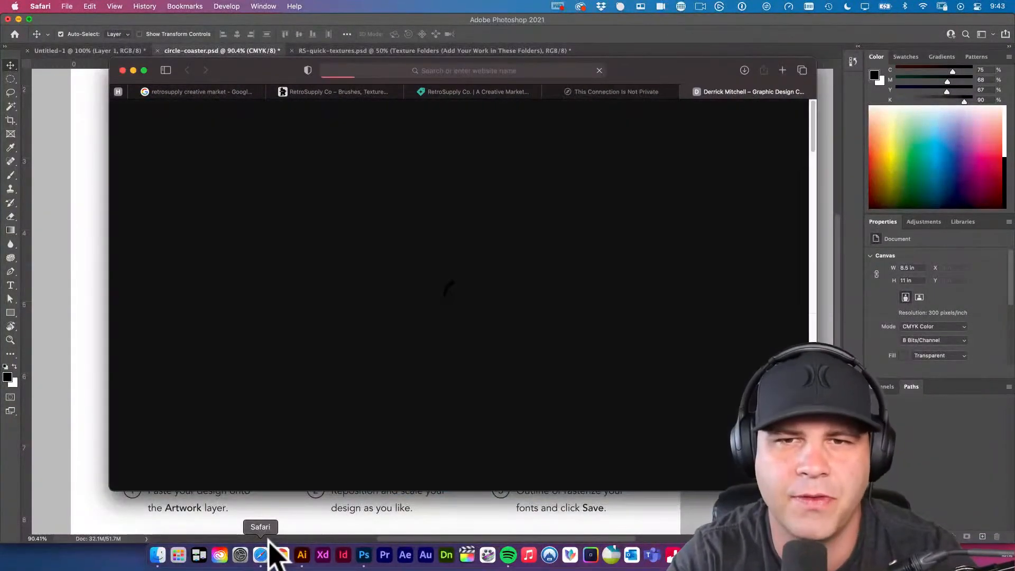
Open elements.envato.com and stock.adobe.com in separate new browser tabs.
key(super+l)
text(elements.envato.com)
key(Return)
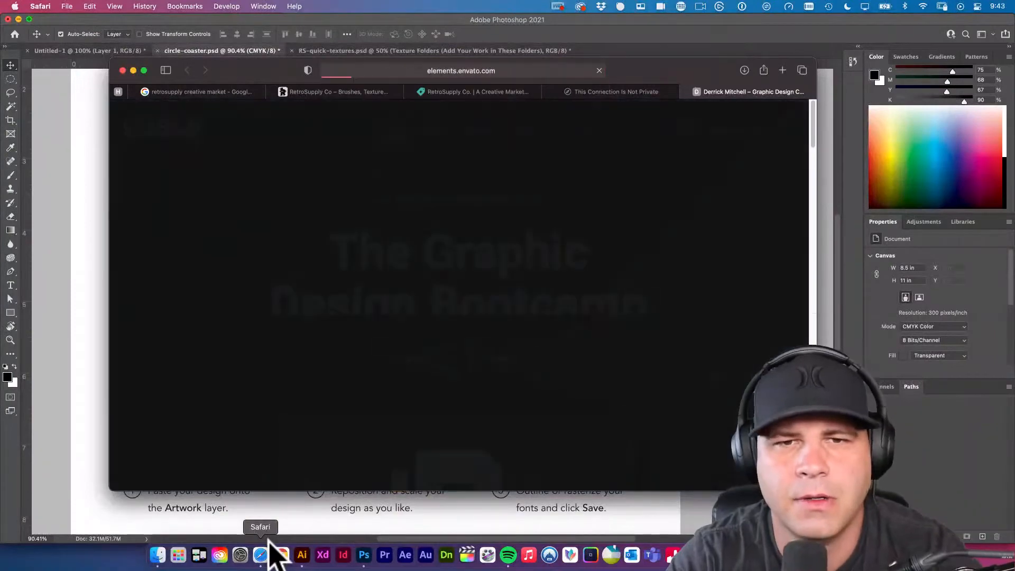
key(super+l)
text(stock.adobe)
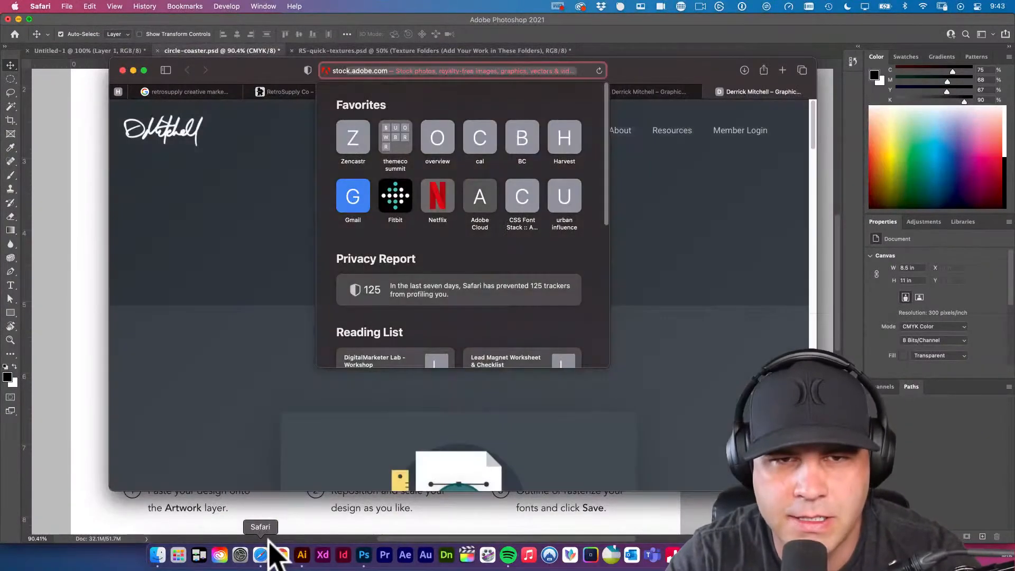
key(Return)
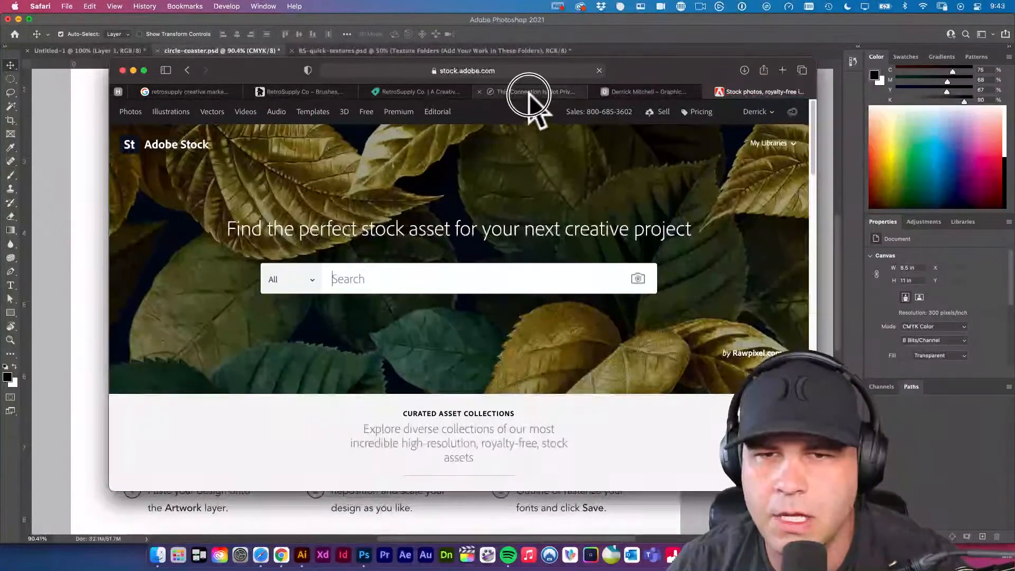
click(525, 94)
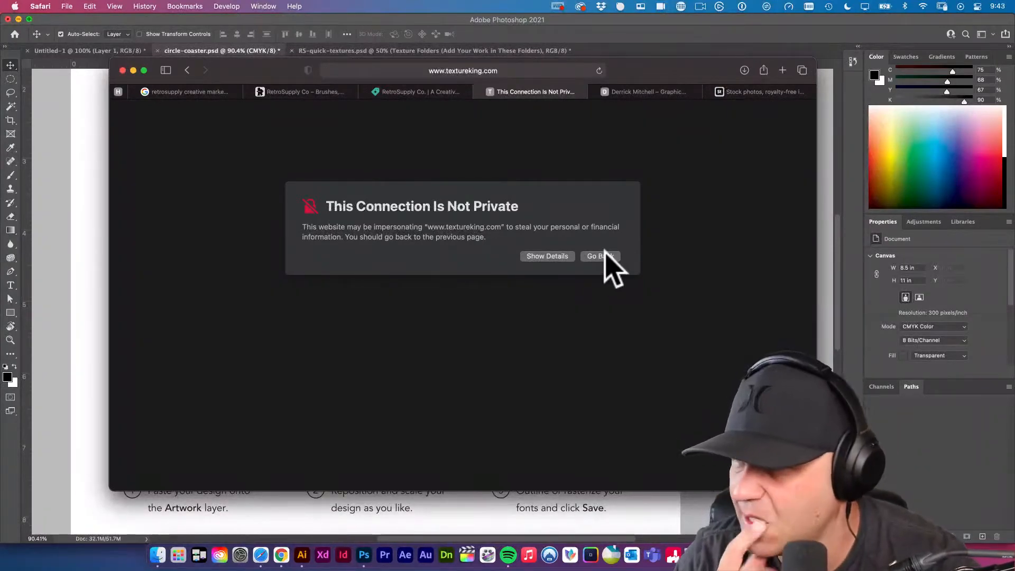
click(465, 70)
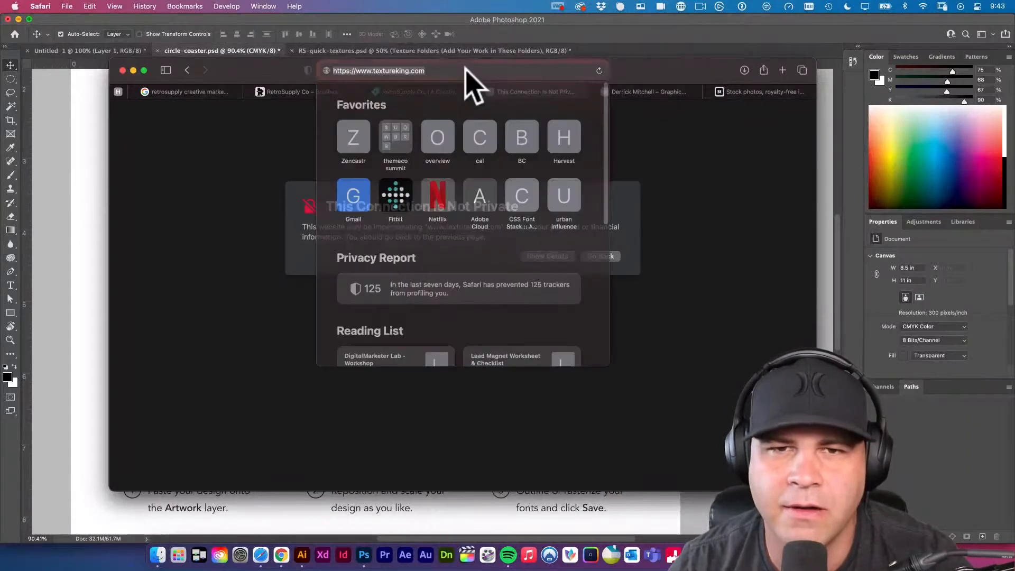
click(361, 74)
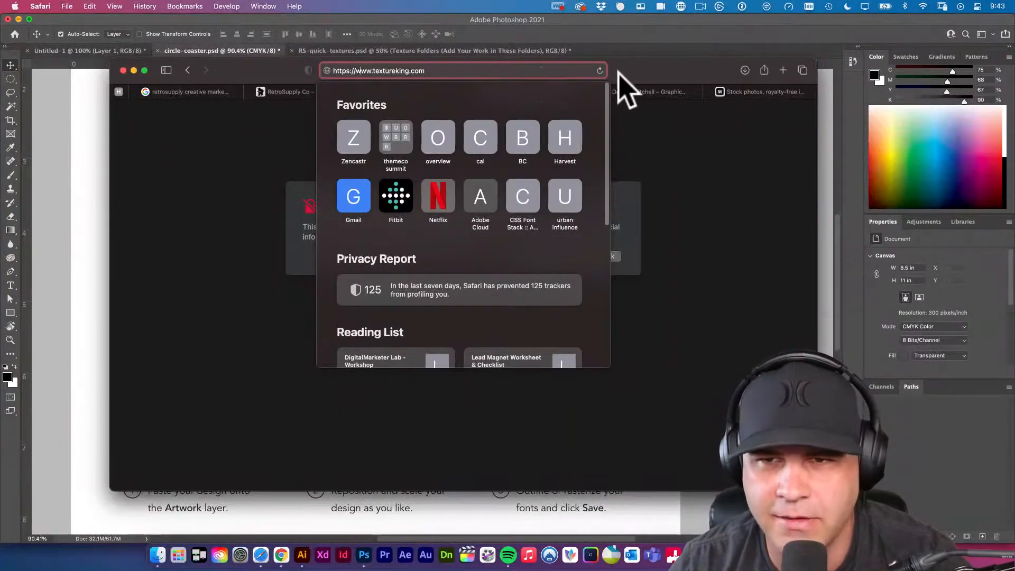
key(Return)
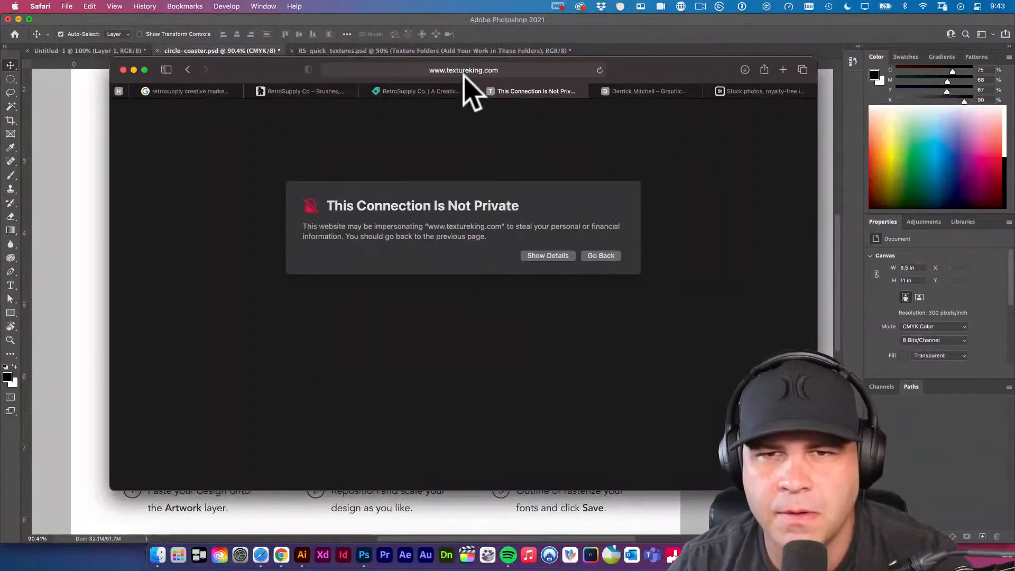
click(497, 70)
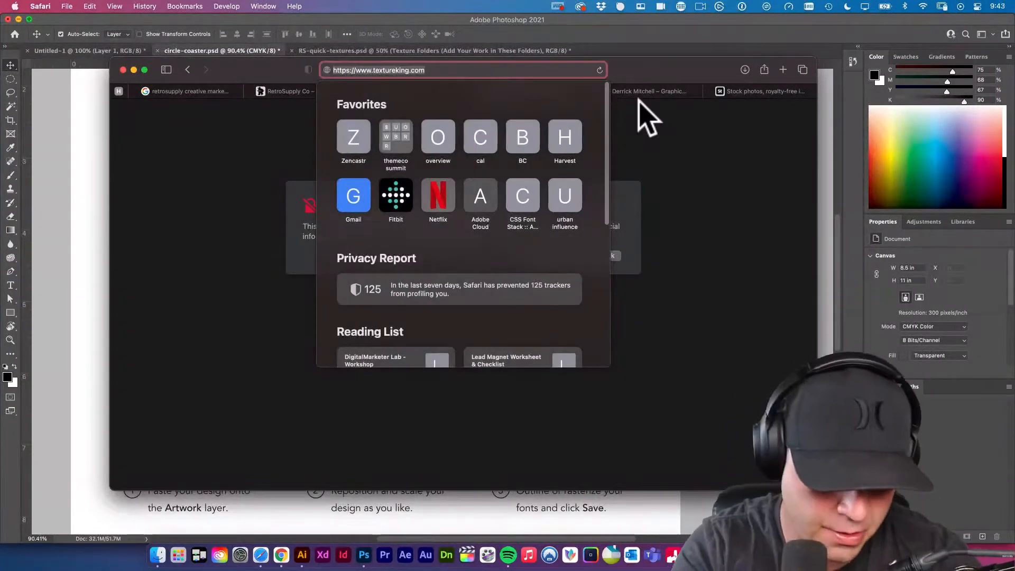
Try loading textureking.com in Google Chrome, close that page, and close the TextureKing tab in Safari.
key(super+space)
text(ch)
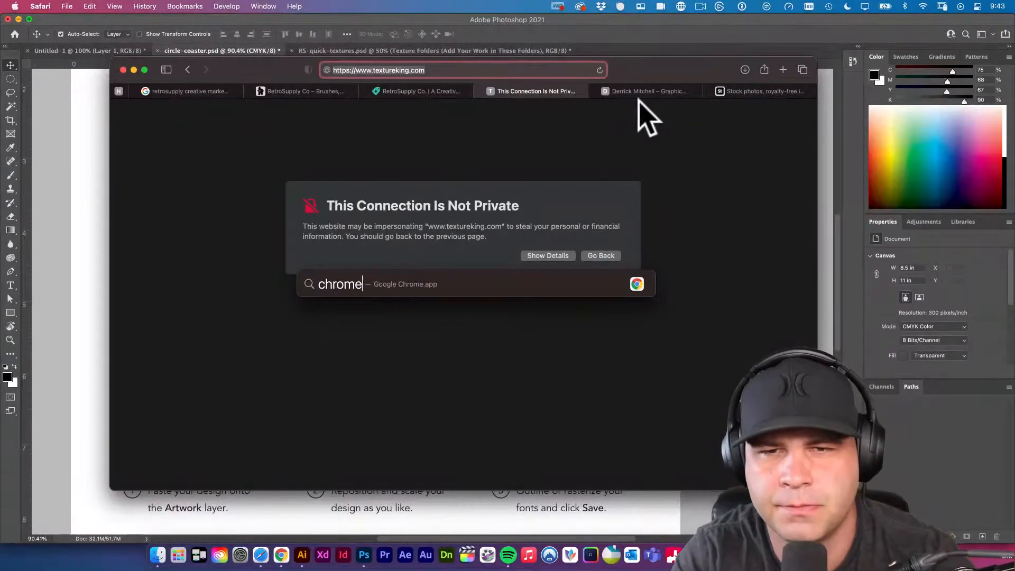
key(Return)
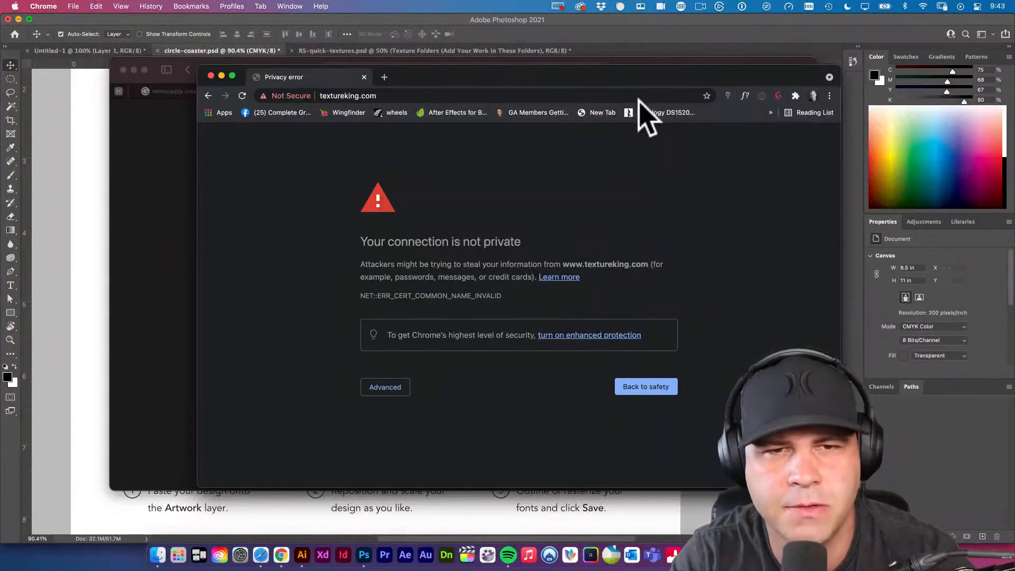
key(super+w)
click(505, 140)
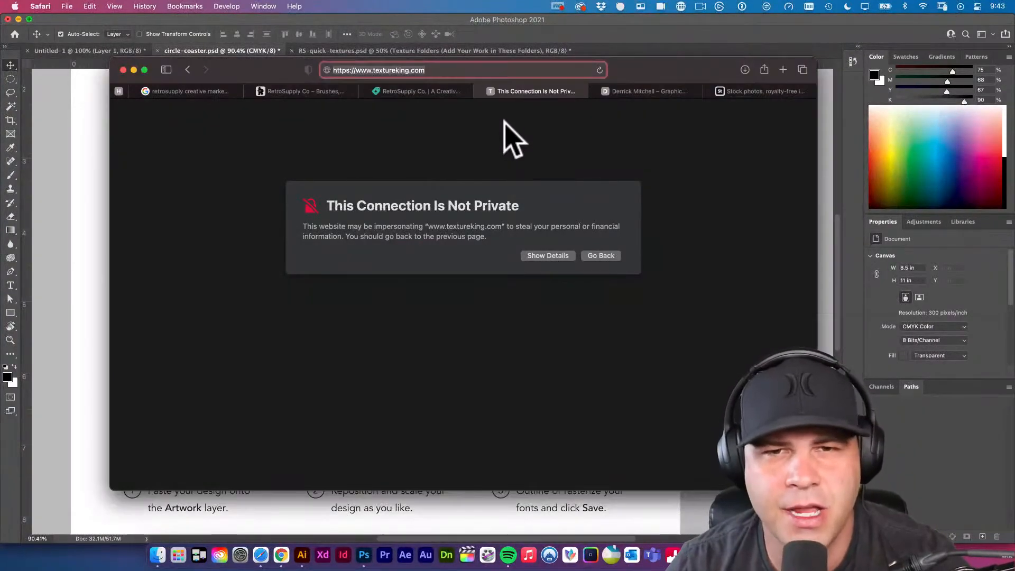
click(480, 91)
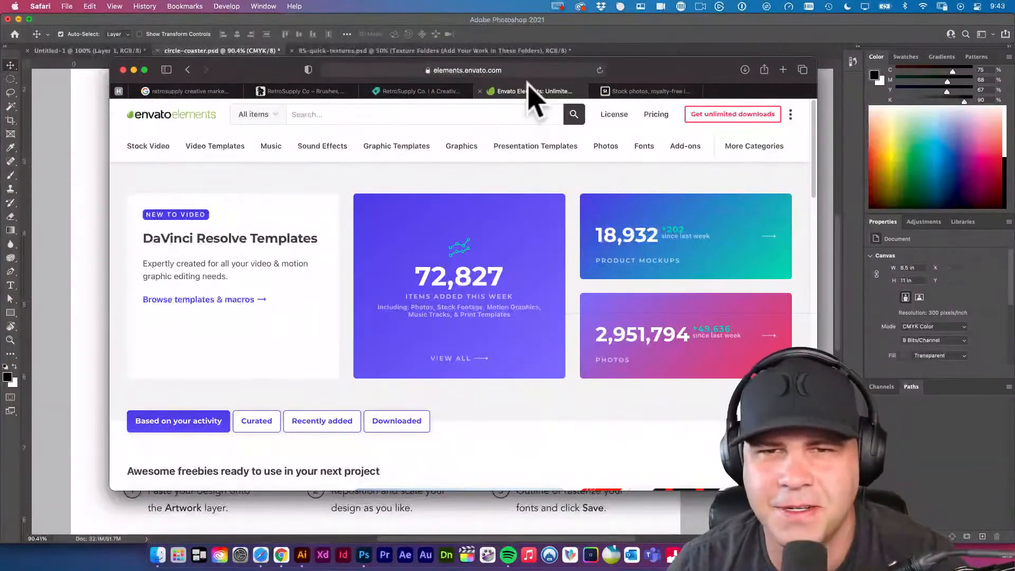
Open Google's home page in a new browser tab.
click(540, 69)
key(super+t)
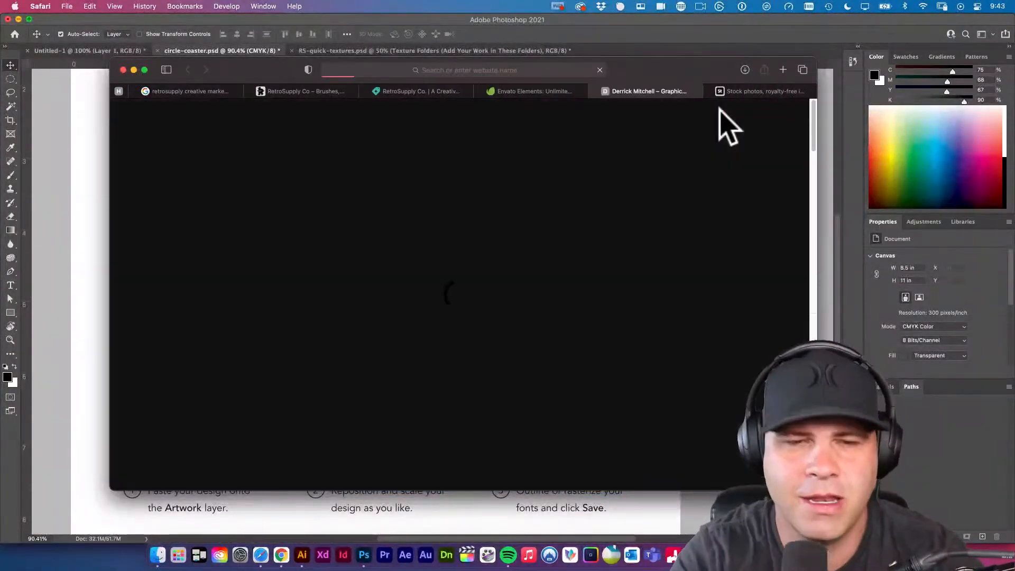
key(super+l)
text(google.com)
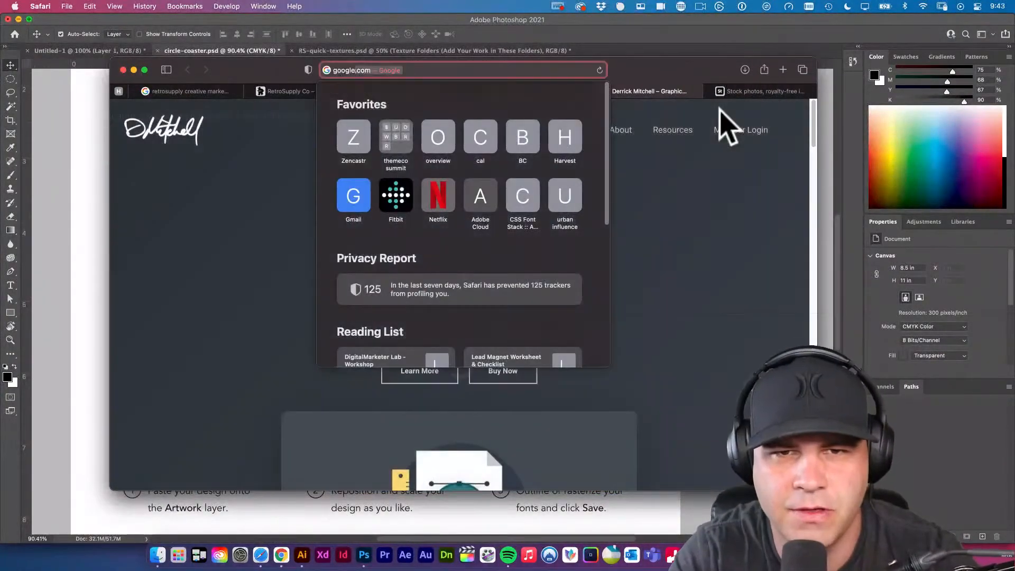
key(Return)
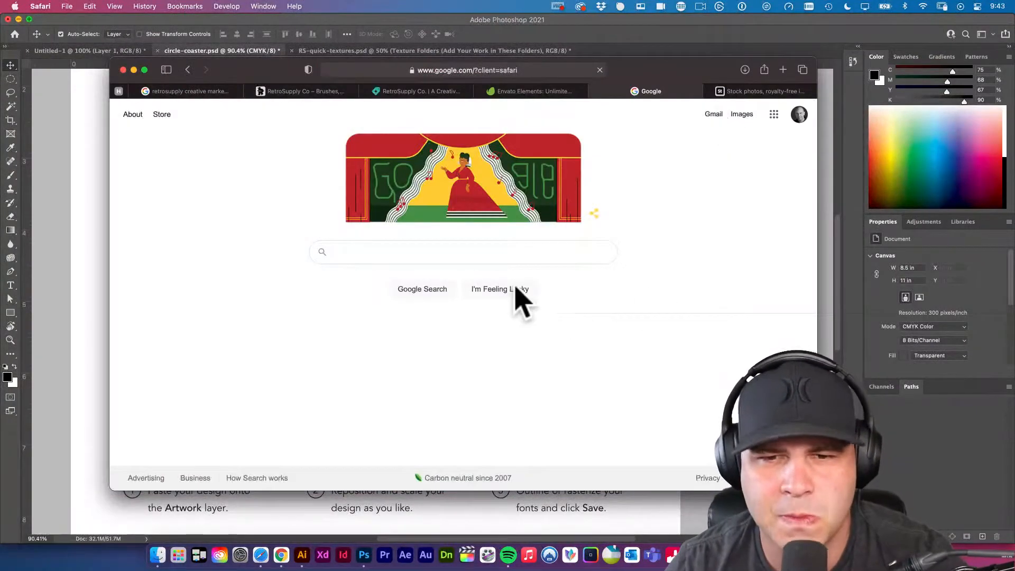
Search Google for "grunge texture" and look over the web results.
click(494, 260)
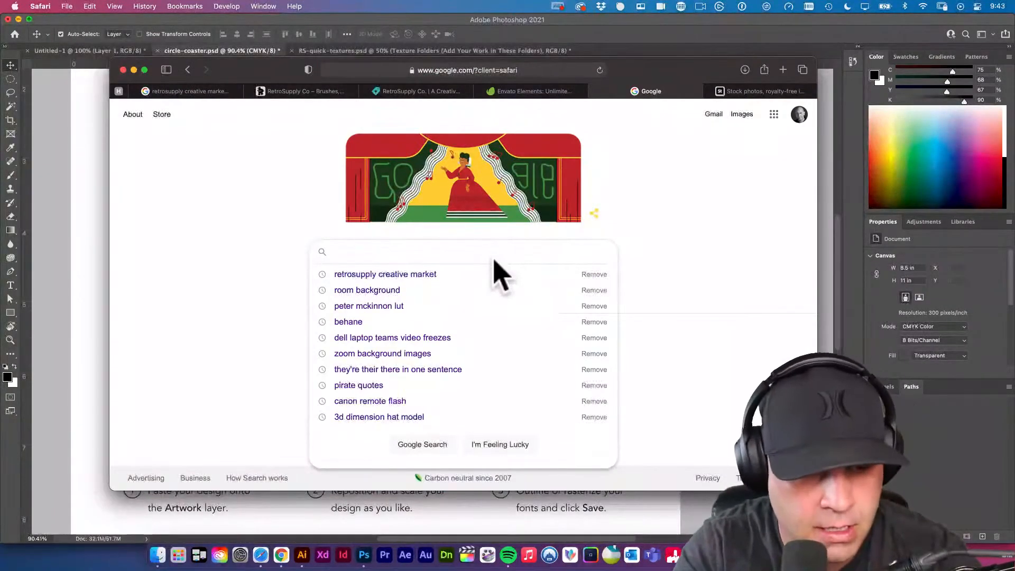
text(grunge text)
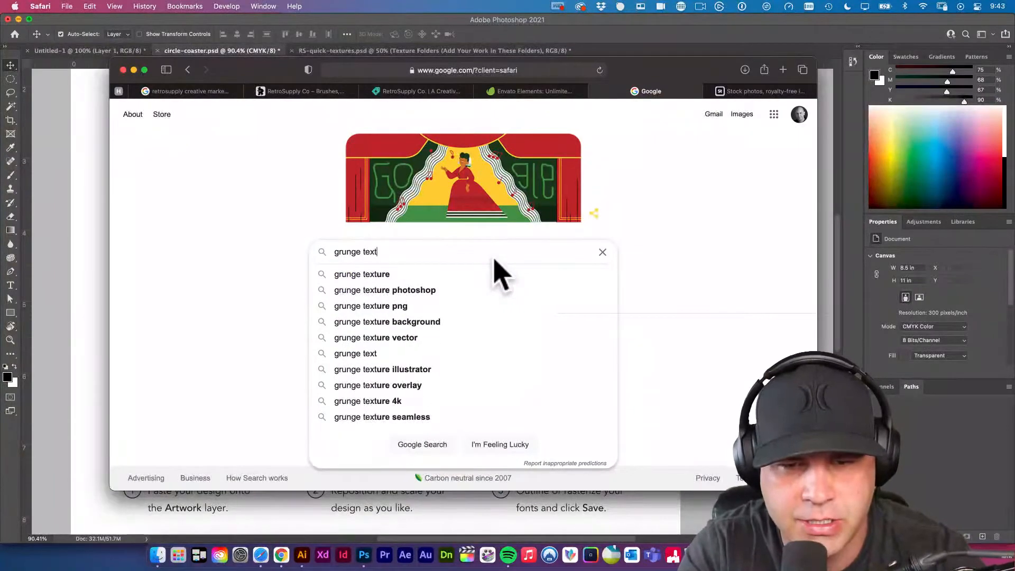
text(ure)
key(Return)
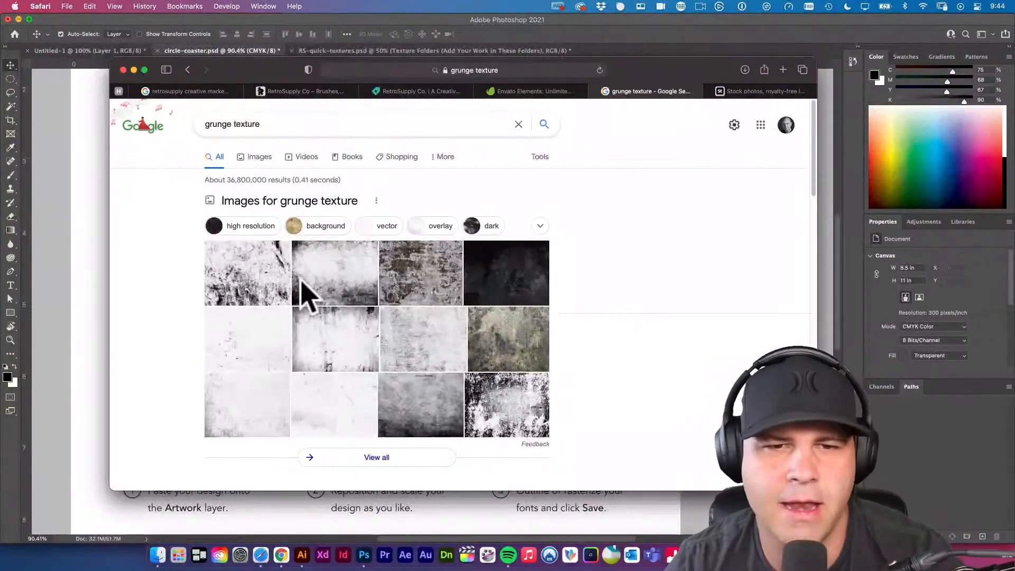
scroll(412, 344, down, 5)
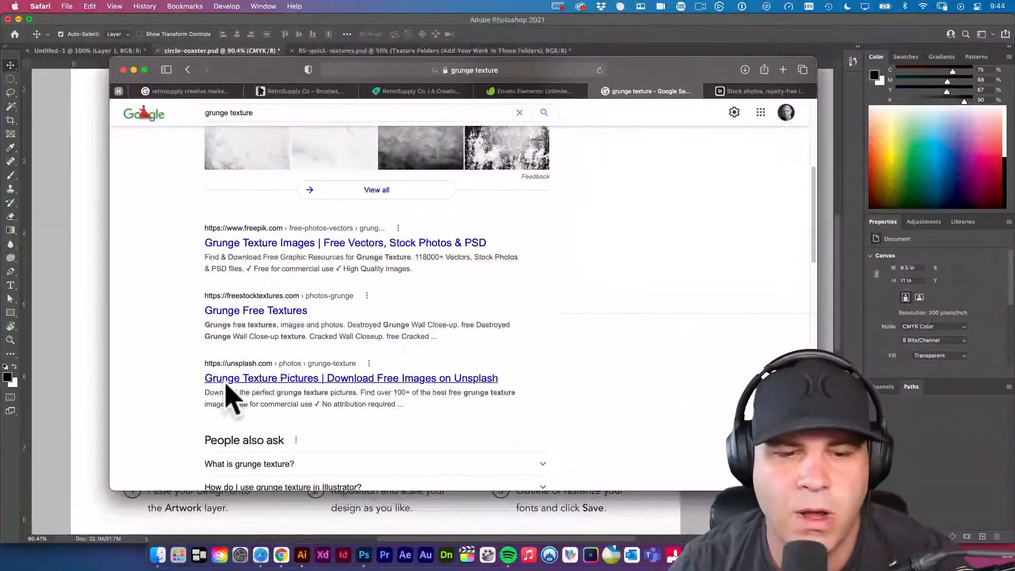
scroll(235, 399, down, 3)
scroll(249, 407, up, 8)
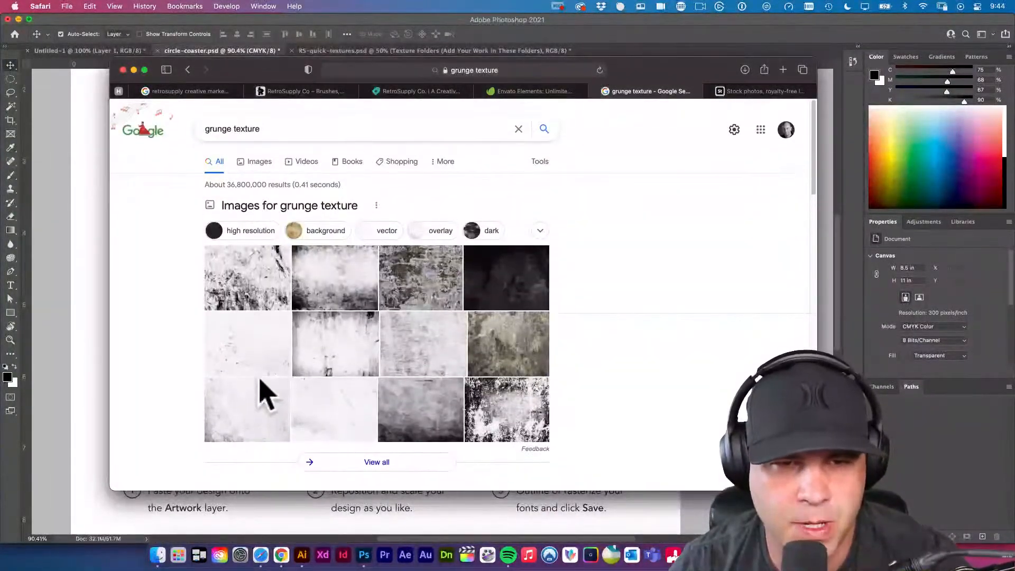
Show the image results for grunge texture and filter them to the Large size.
click(258, 157)
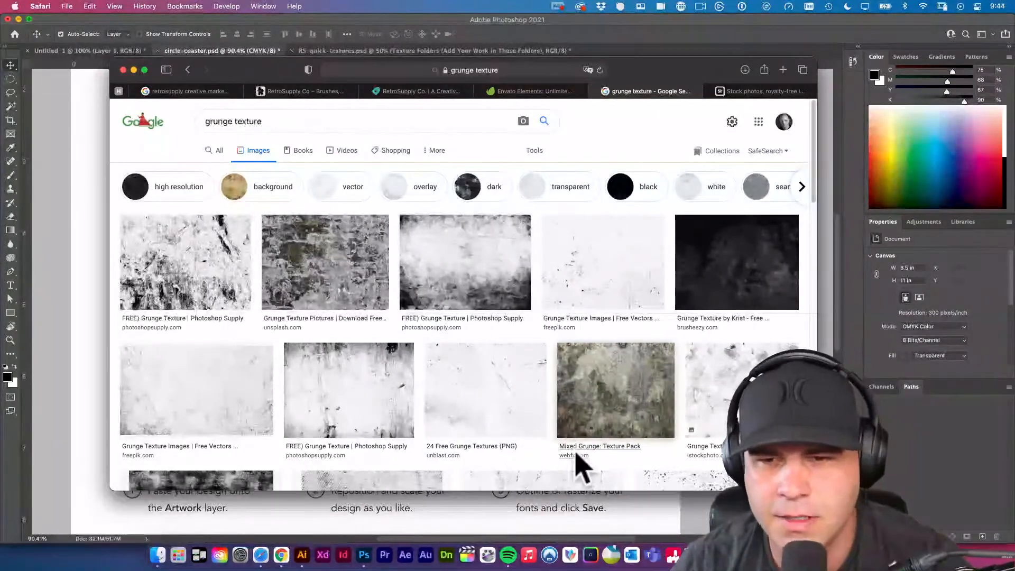
scroll(591, 465, down, 2)
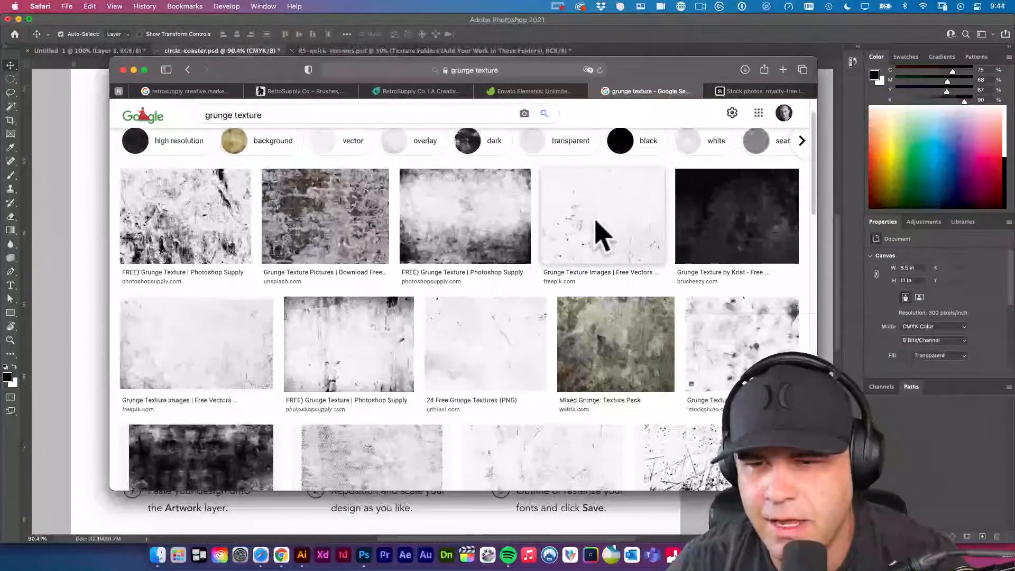
scroll(603, 233, down, 4)
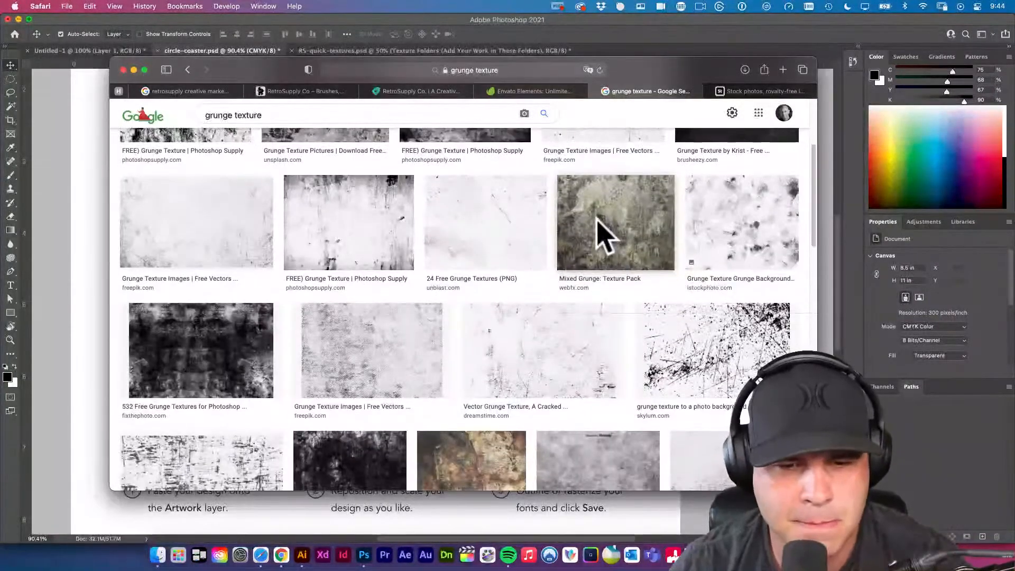
scroll(601, 235, up, 5)
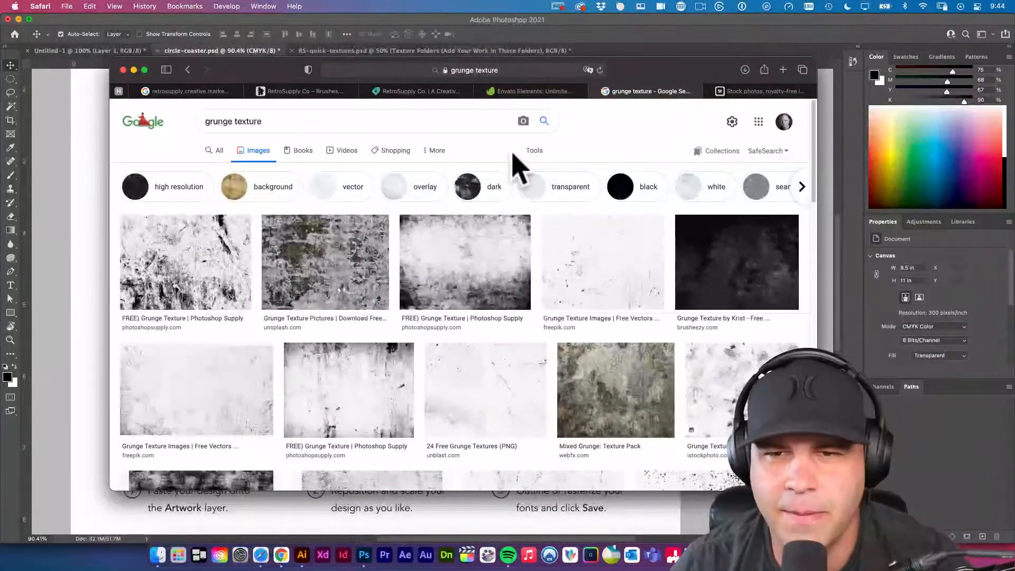
click(541, 151)
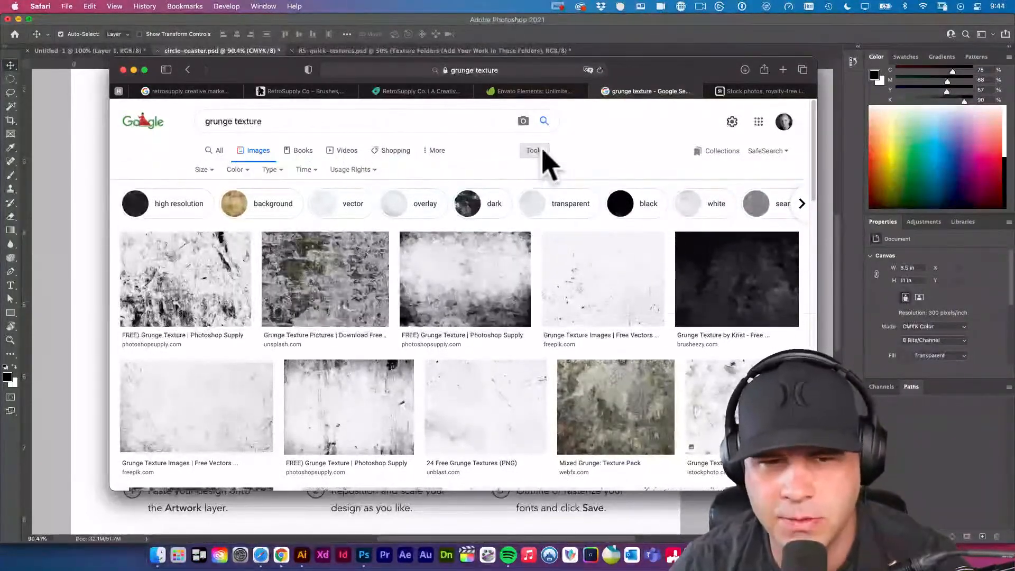
click(203, 170)
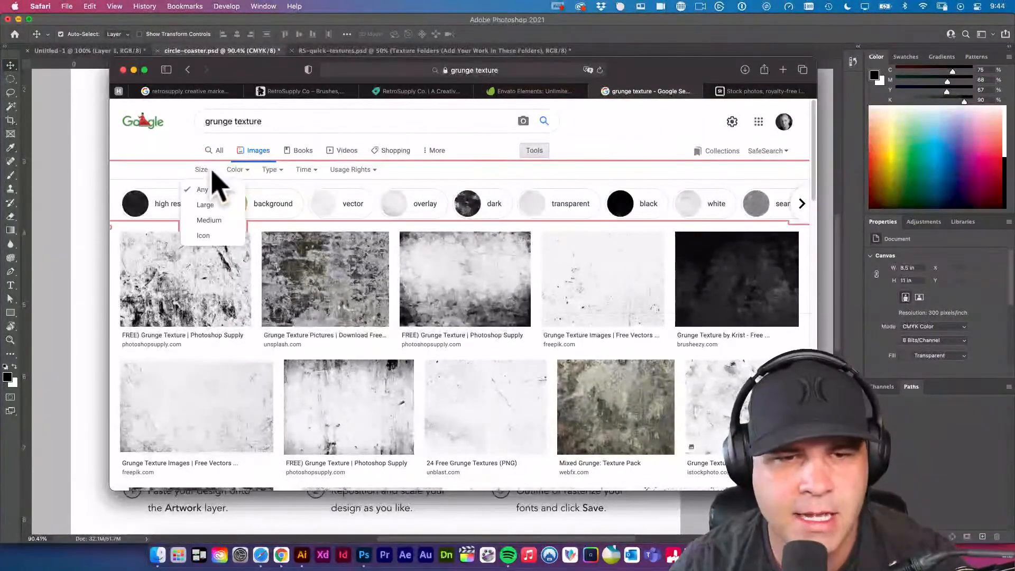
click(204, 206)
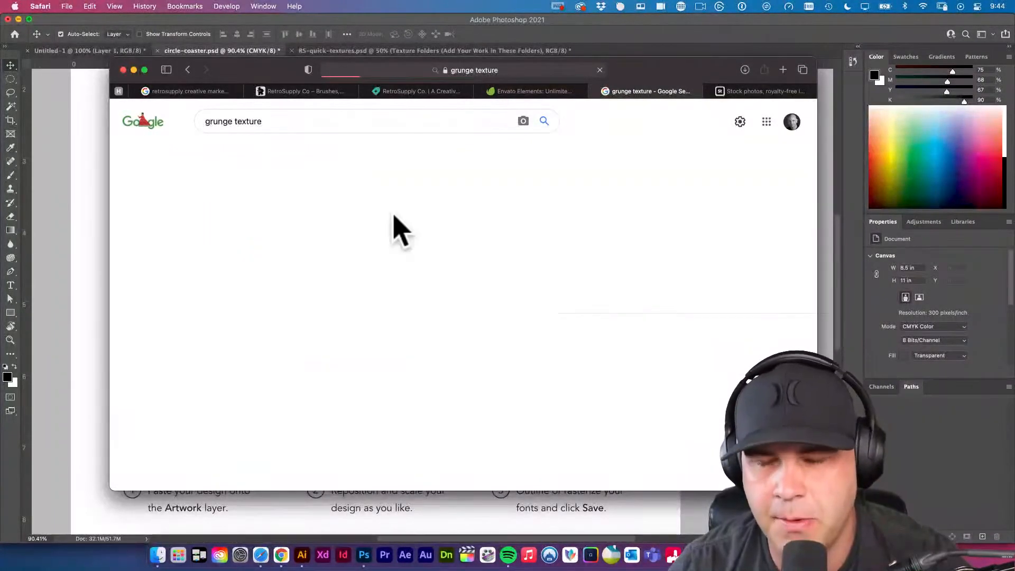
Preview the light grey skylum.com texture, try opening its image in a new window, and close that window without allowing the download.
scroll(657, 356, down, 5)
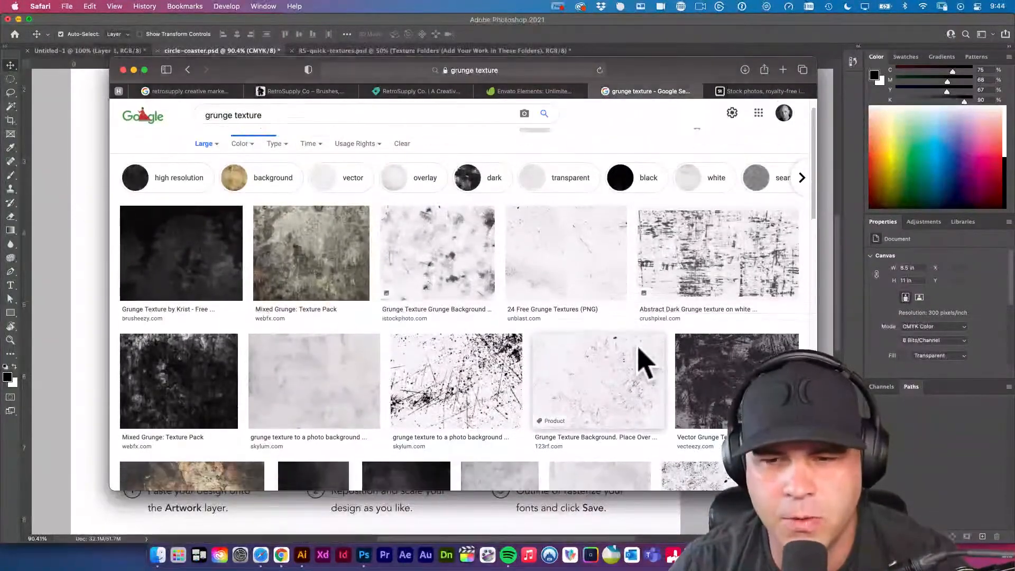
scroll(682, 340, down, 3)
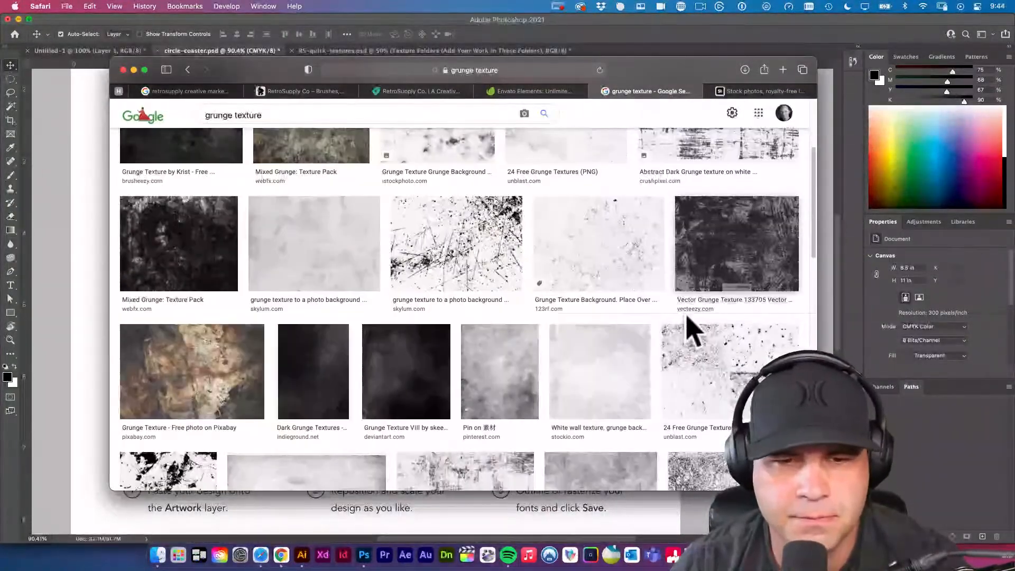
click(342, 218)
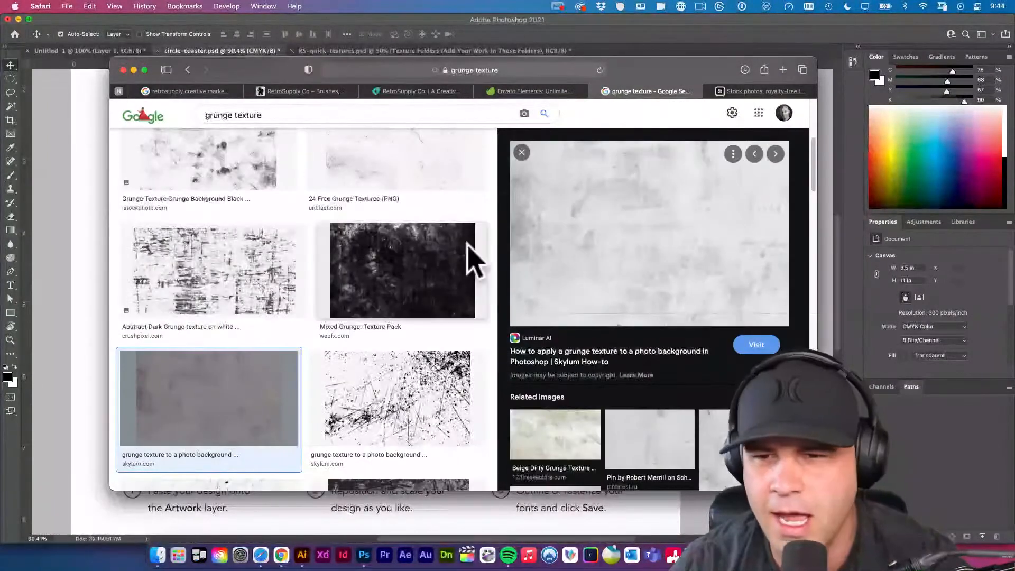
right_click(655, 232)
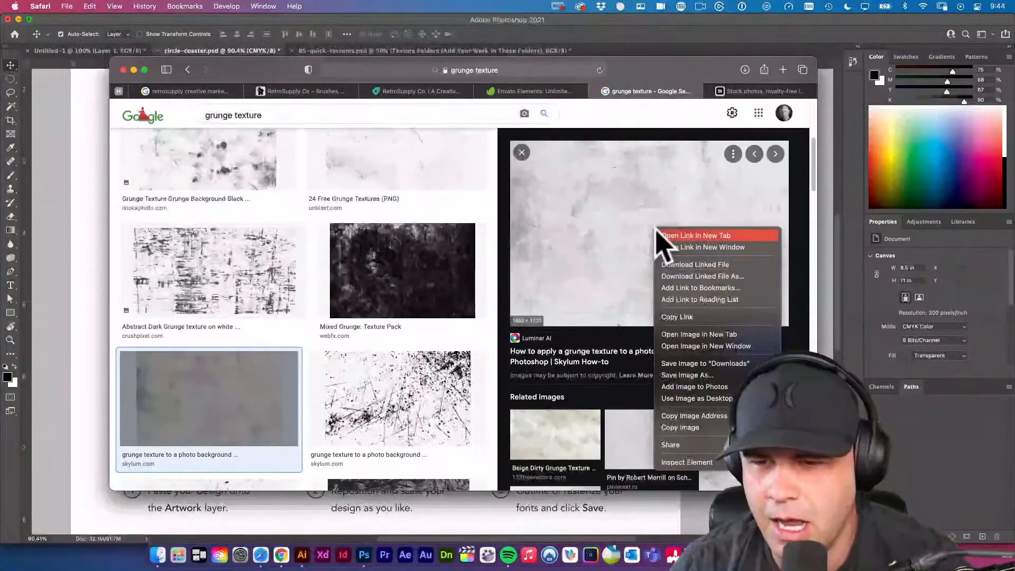
click(729, 347)
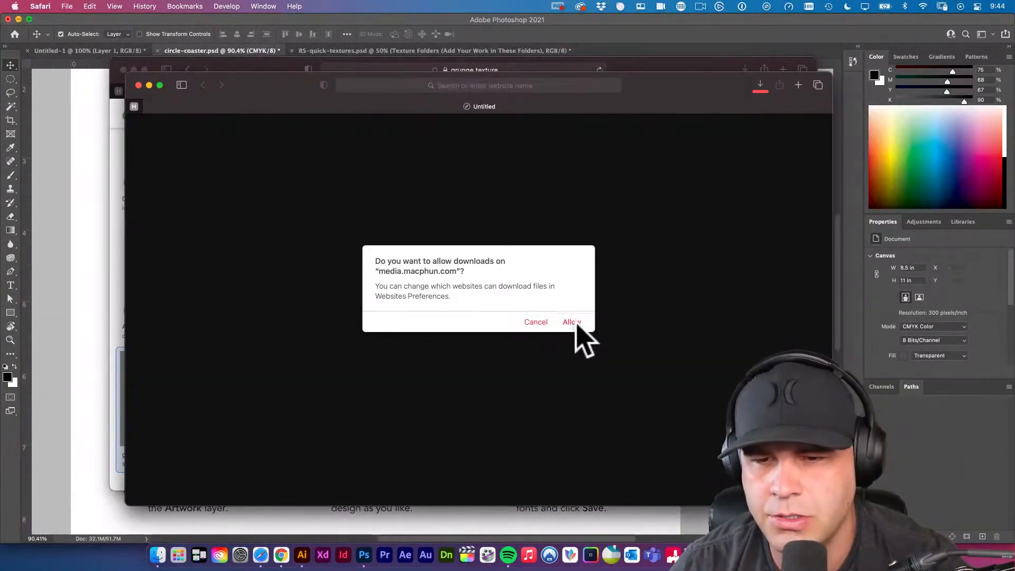
click(536, 323)
click(138, 85)
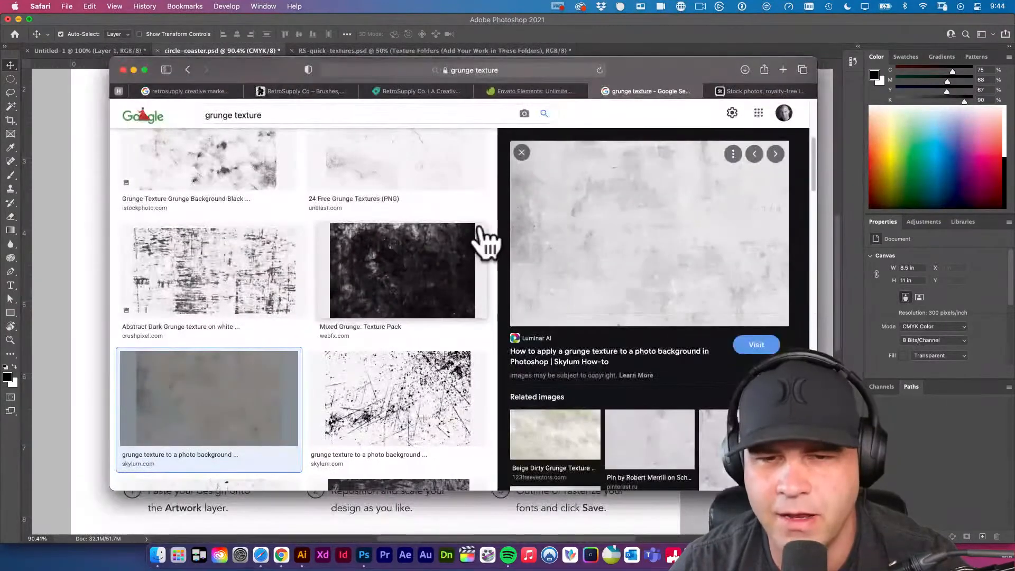
Examine more of the large grunge texture image results for usable black-and-white textures.
scroll(482, 237, down, 3)
scroll(483, 237, up, 5)
scroll(483, 238, down, 5)
scroll(482, 238, down, 10)
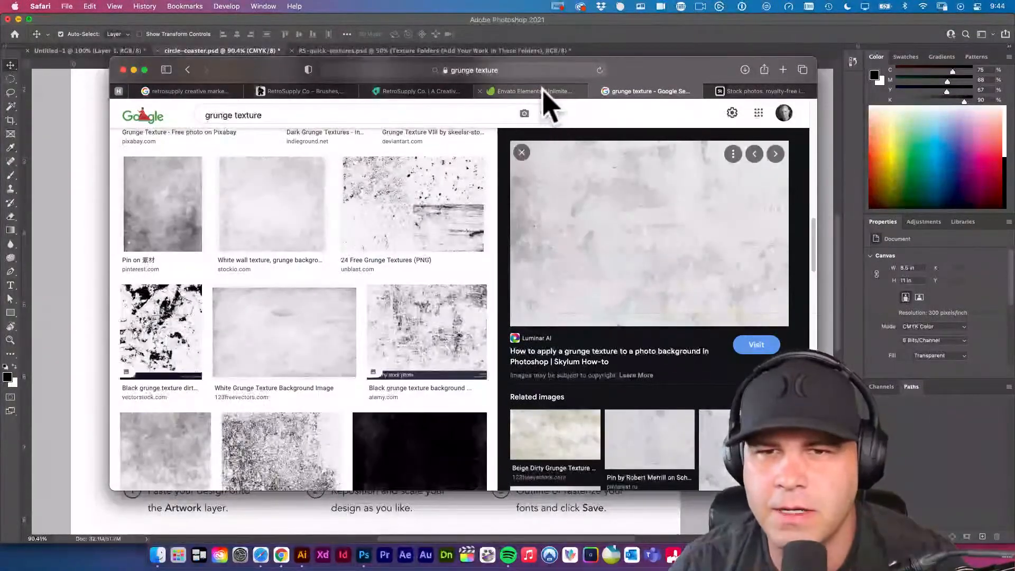
click(515, 91)
click(650, 92)
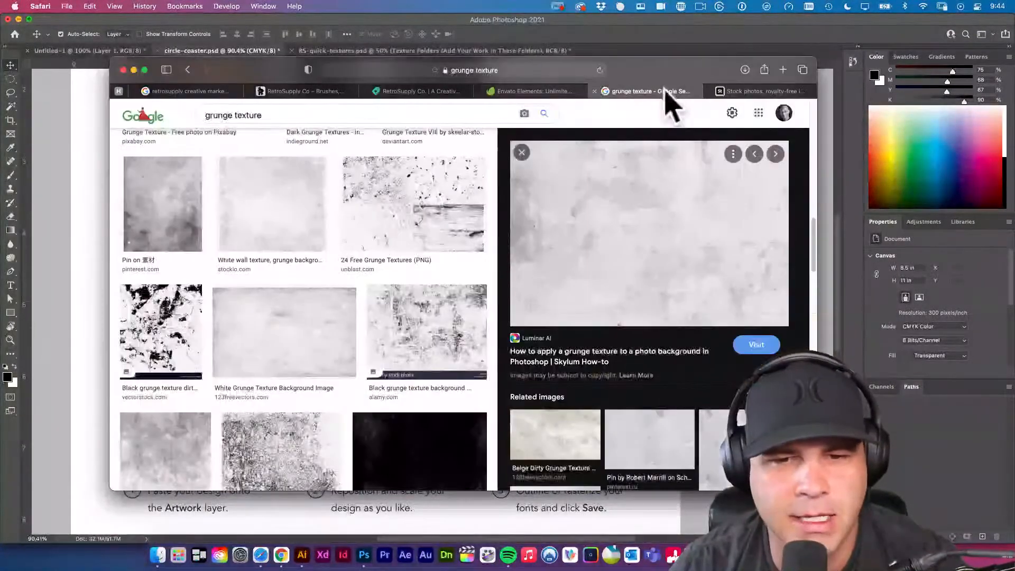
scroll(473, 293, down, 15)
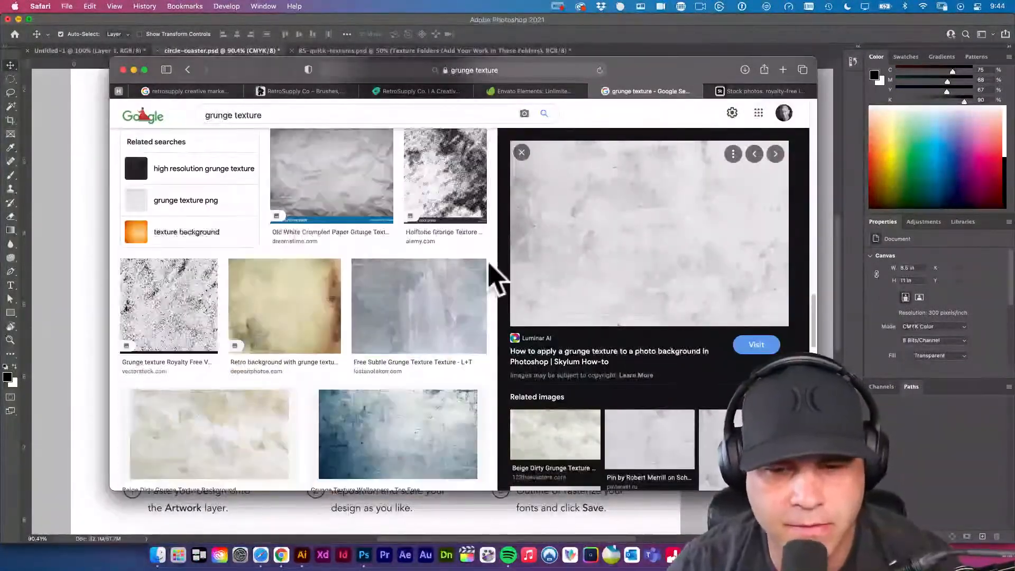
scroll(492, 275, down, 3)
scroll(489, 276, up, 3)
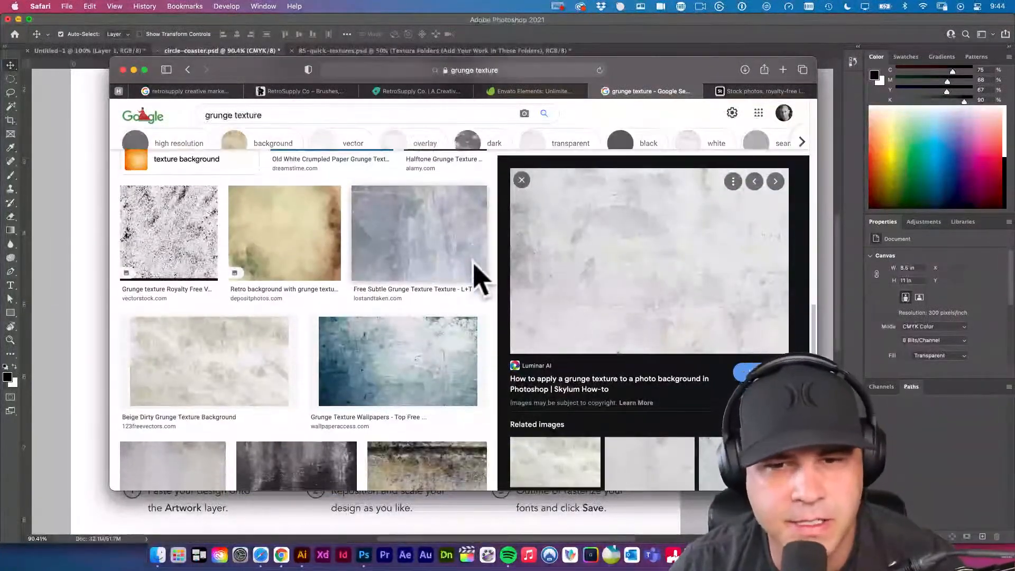
scroll(484, 277, down, 5)
scroll(479, 280, down, 5)
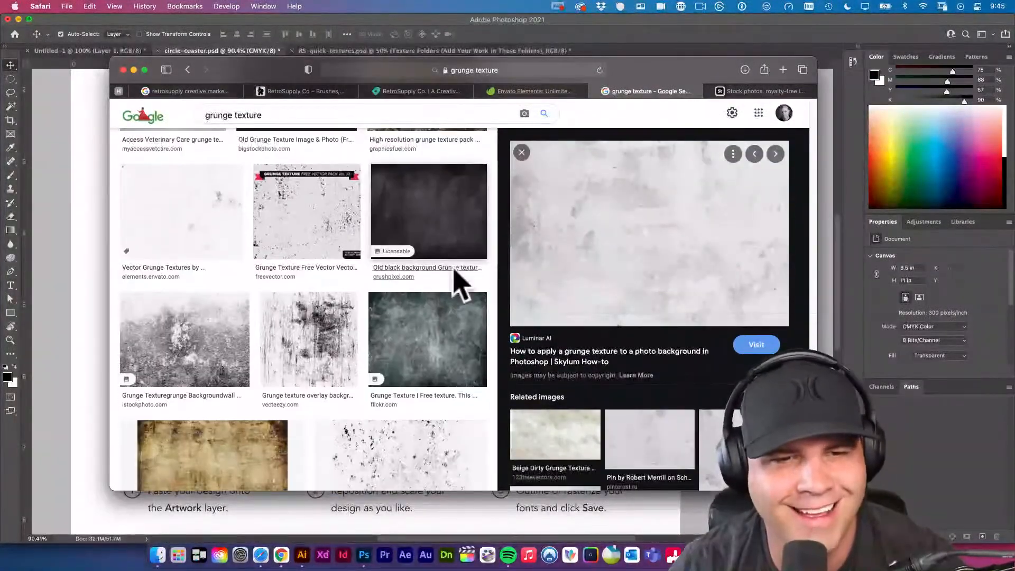
scroll(182, 240, down, 3)
scroll(181, 211, up, 3)
Preview the Vector Grunge Textures result from elements.envato.com, view its image in a new window, and return to the image results.
click(188, 198)
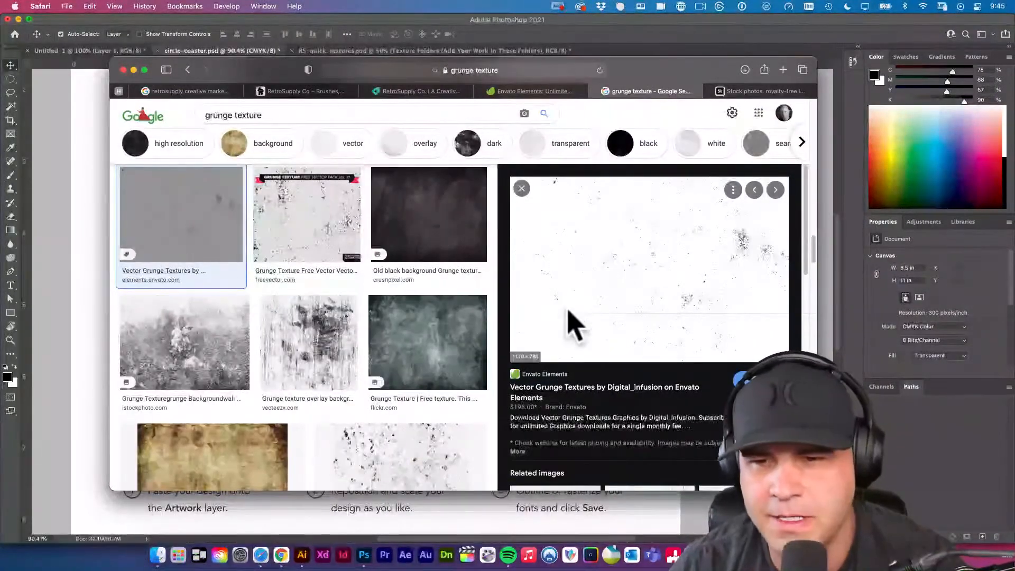
right_click(638, 271)
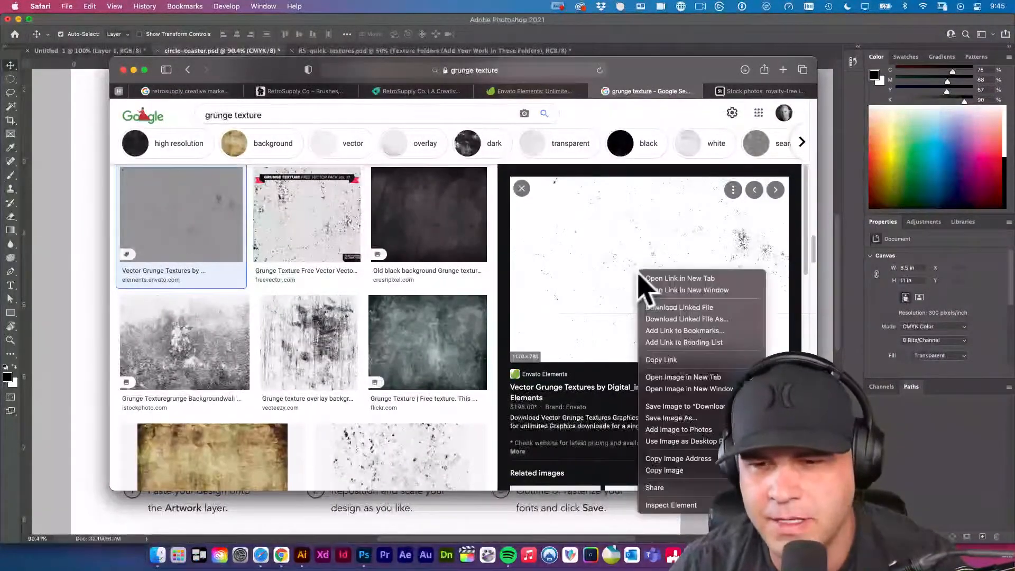
click(687, 389)
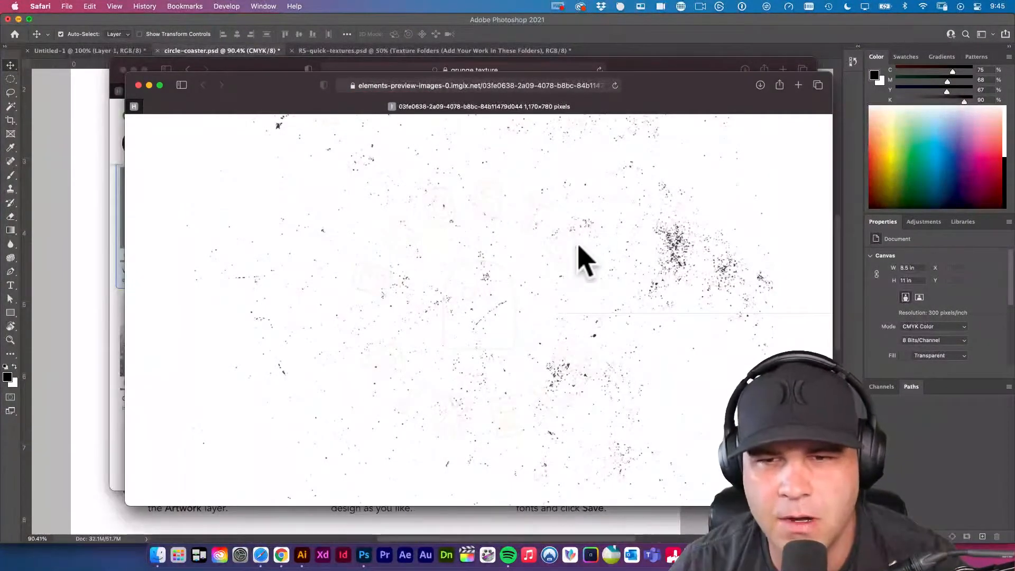
key(super+w)
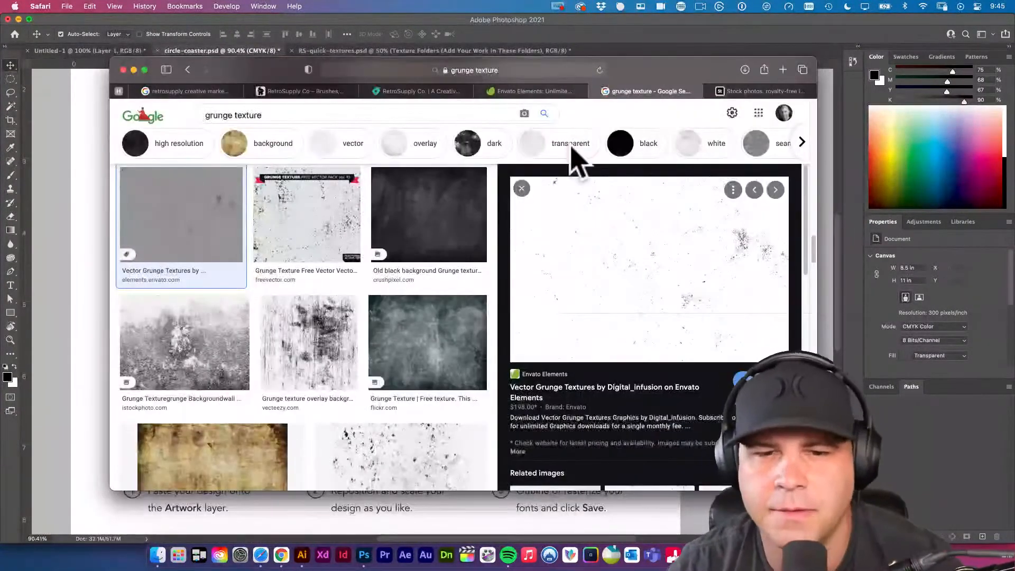
scroll(465, 237, down, 3)
scroll(516, 217, down, 4)
scroll(391, 258, down, 10)
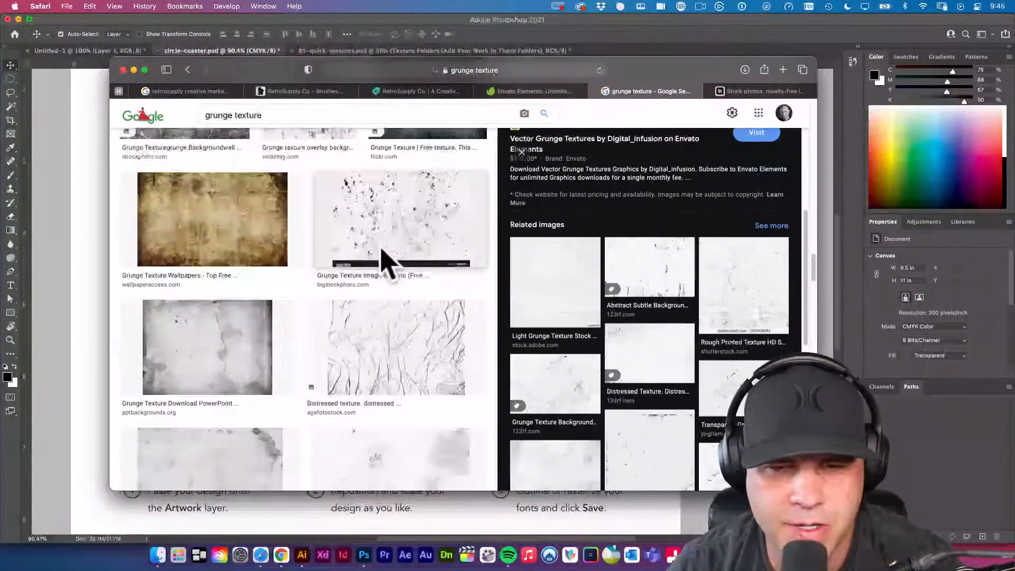
scroll(423, 229, down, 10)
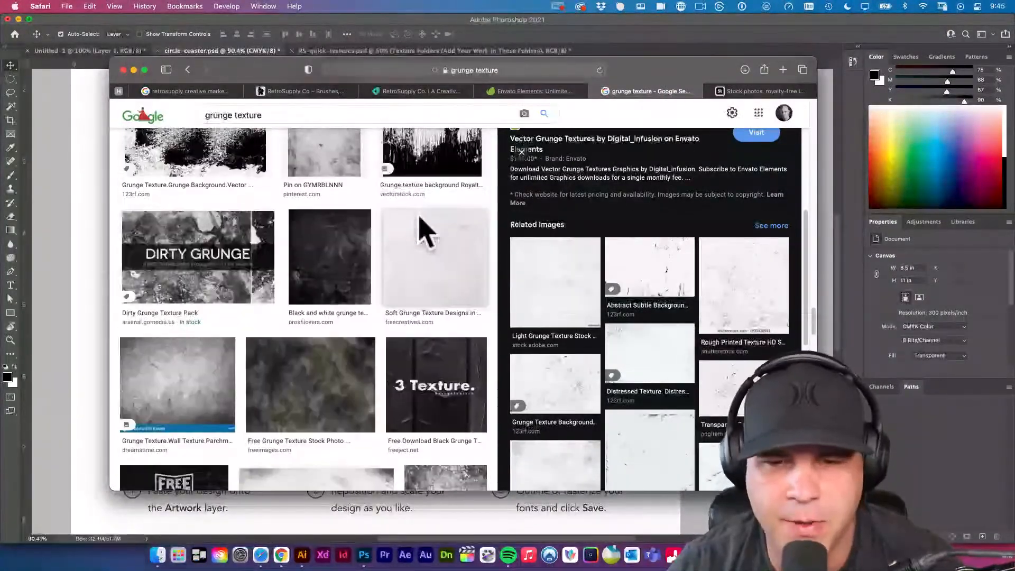
Switch to the Envato Elements page and search all items for "grunge texture".
click(531, 90)
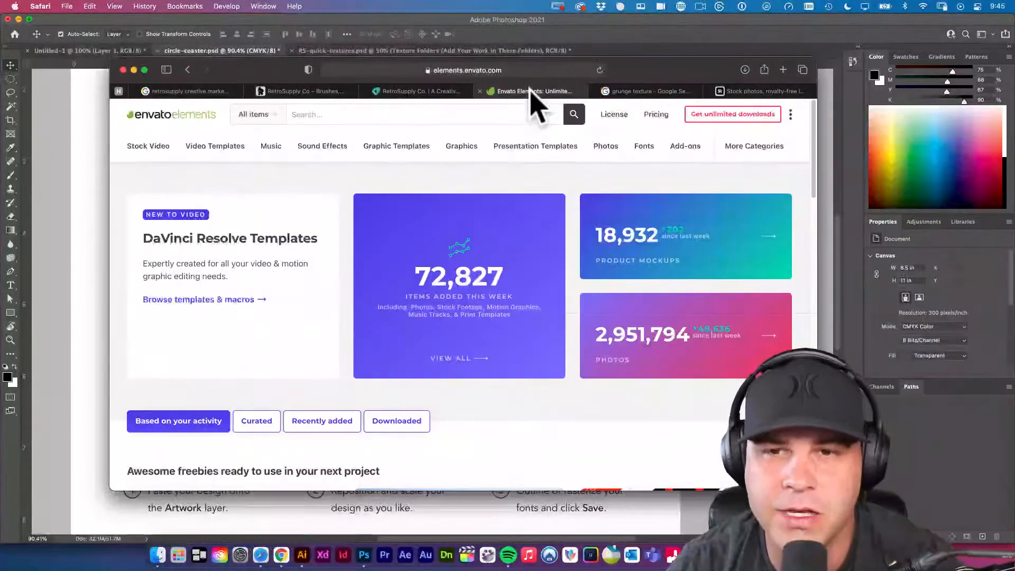
click(465, 115)
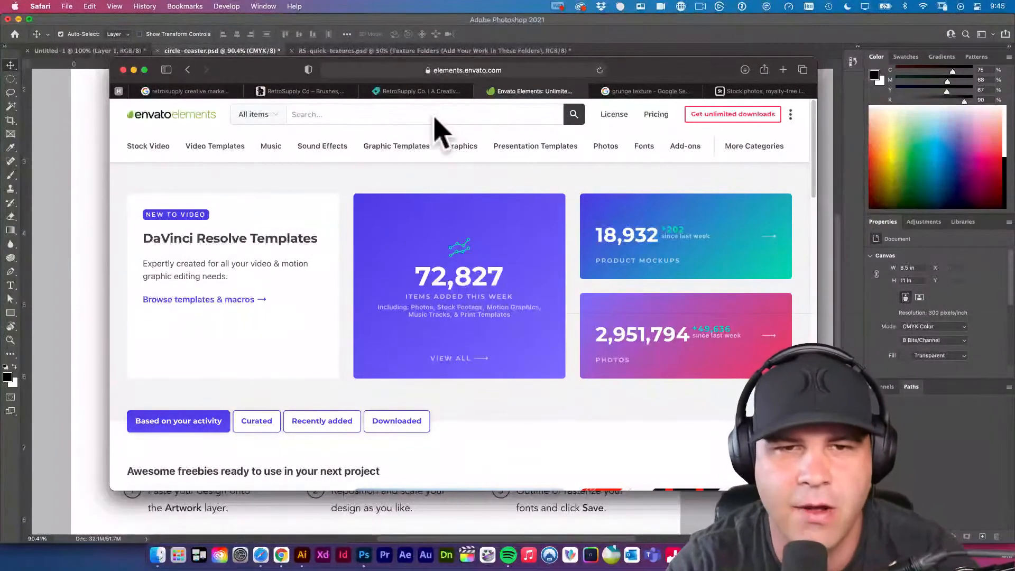
text(unge )
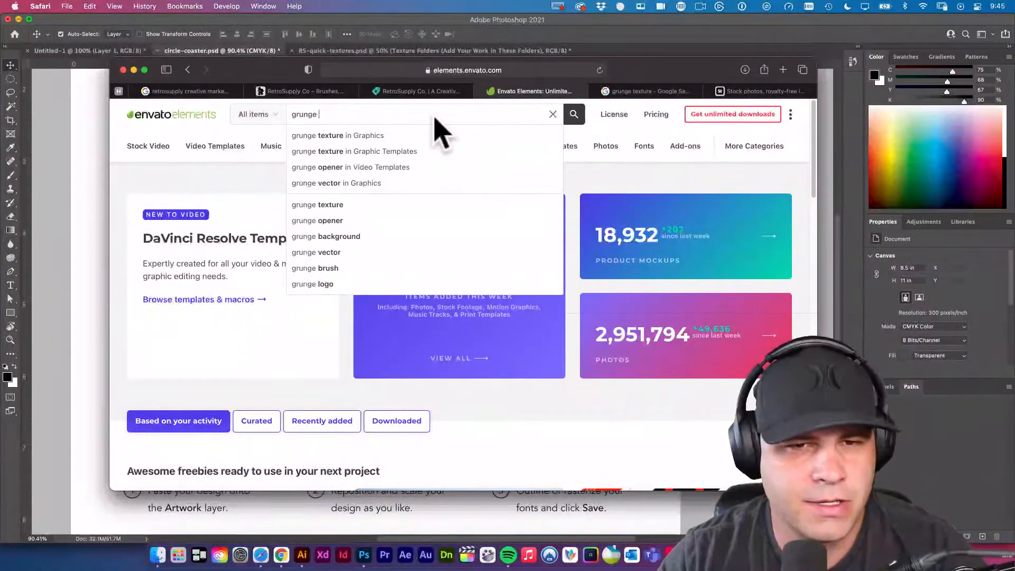
text(texture)
key(Return)
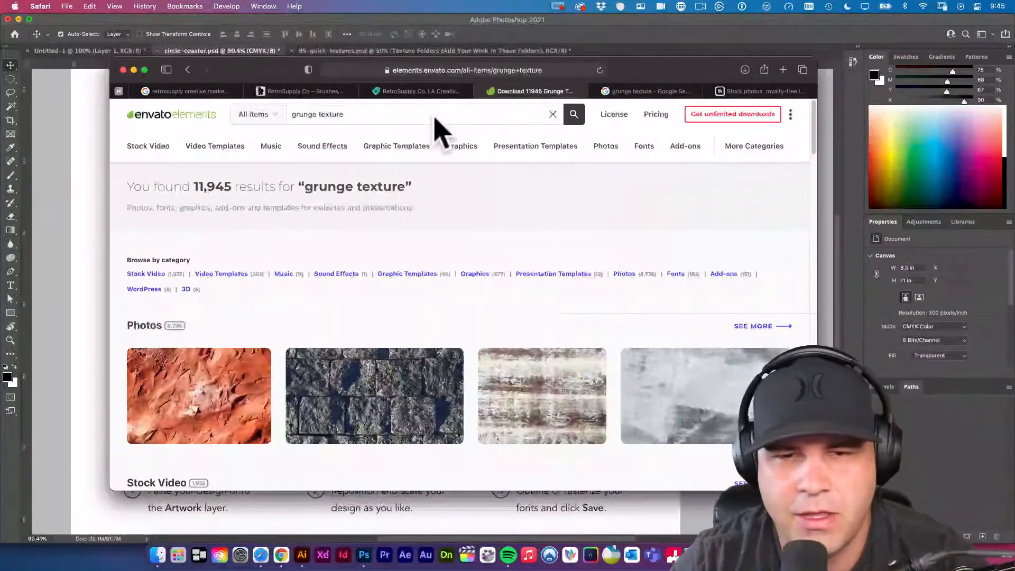
Browse the grunge texture results, view the Grunge Wall Textures item by themefire, and return to the results.
scroll(354, 254, down, 5)
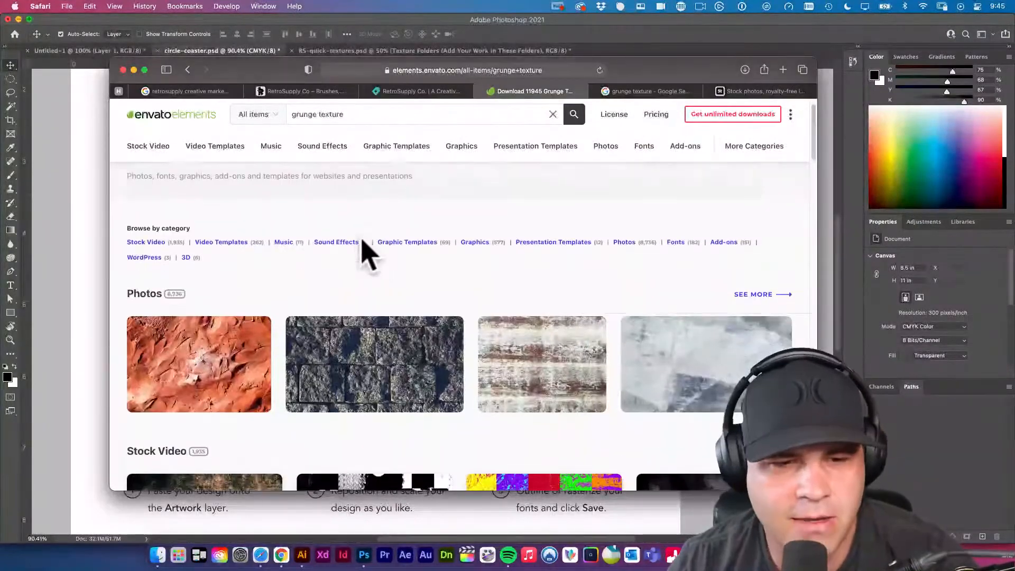
scroll(382, 292, down, 5)
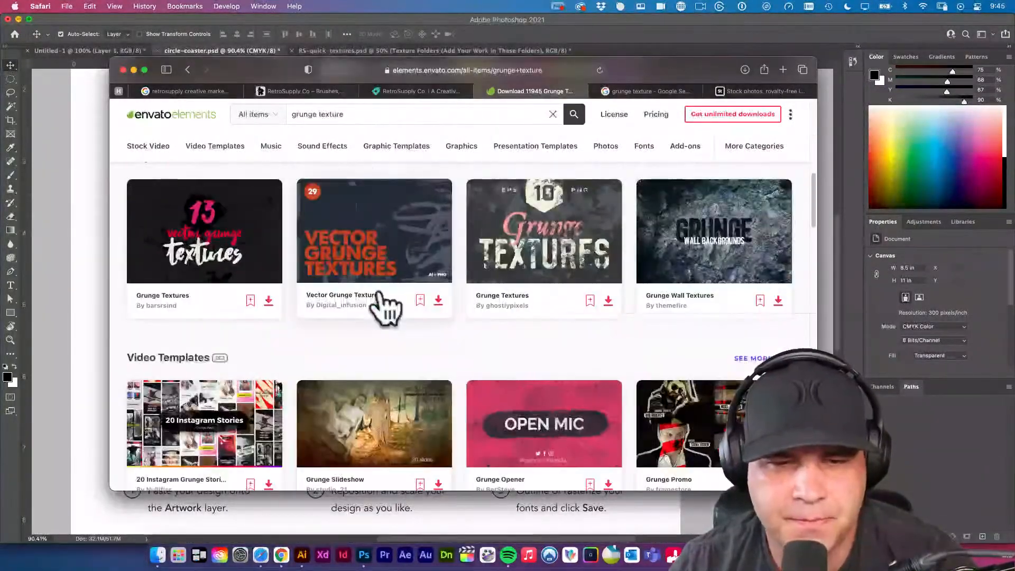
scroll(388, 307, up, 2)
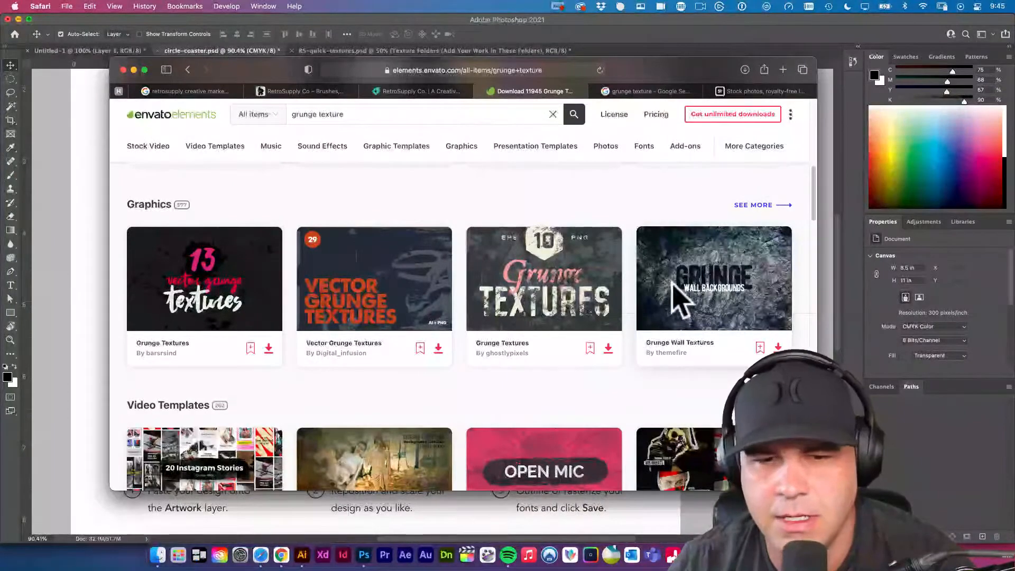
click(707, 308)
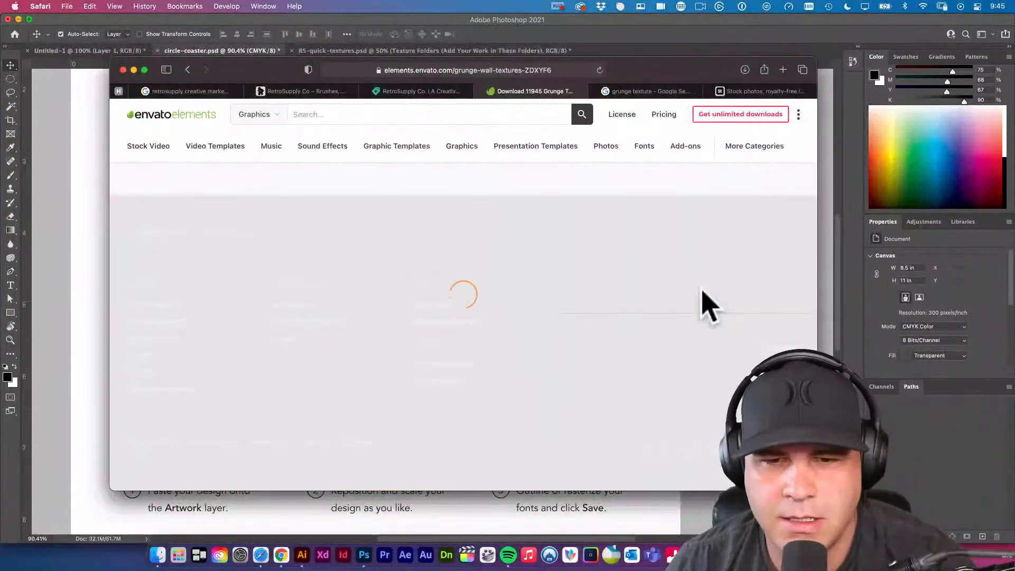
scroll(659, 317, down, 5)
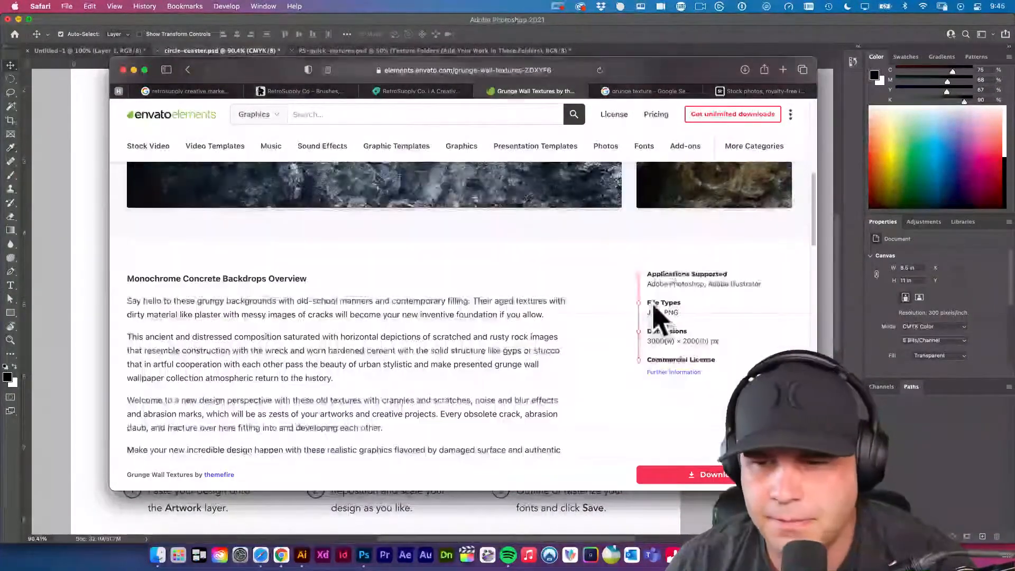
scroll(656, 317, left, 5)
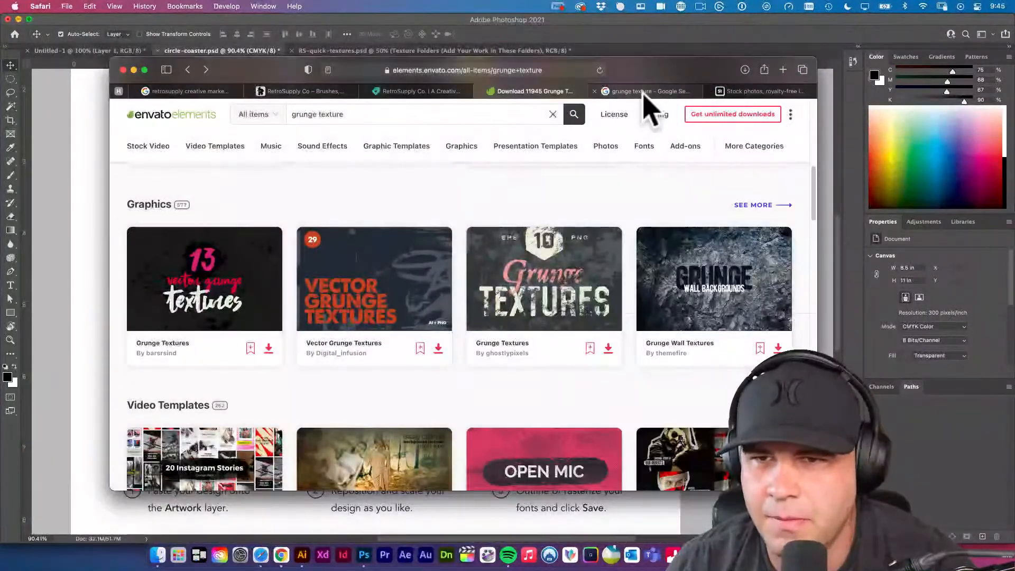
Preview the Shadowhouse Creations B/W Grunge Texture Set from the Google image results and open its image in a new window.
click(644, 92)
scroll(516, 245, down, 10)
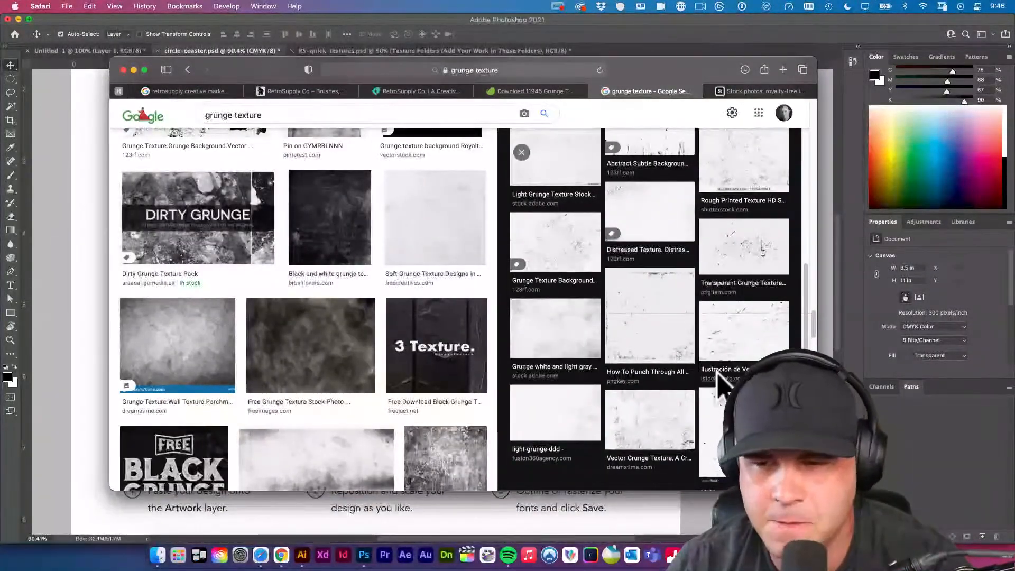
scroll(720, 376, down, 4)
scroll(435, 344, down, 5)
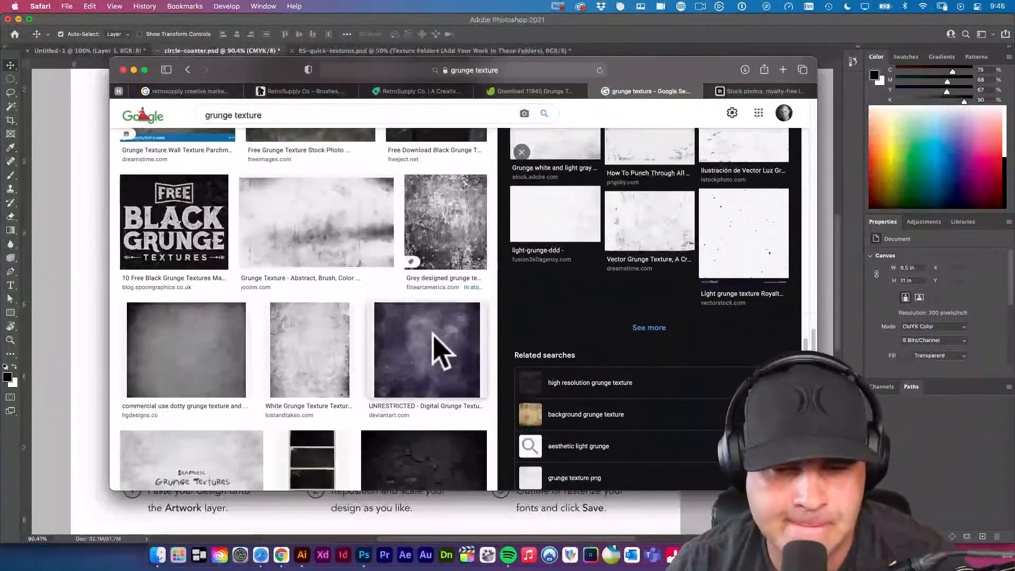
scroll(441, 351, down, 10)
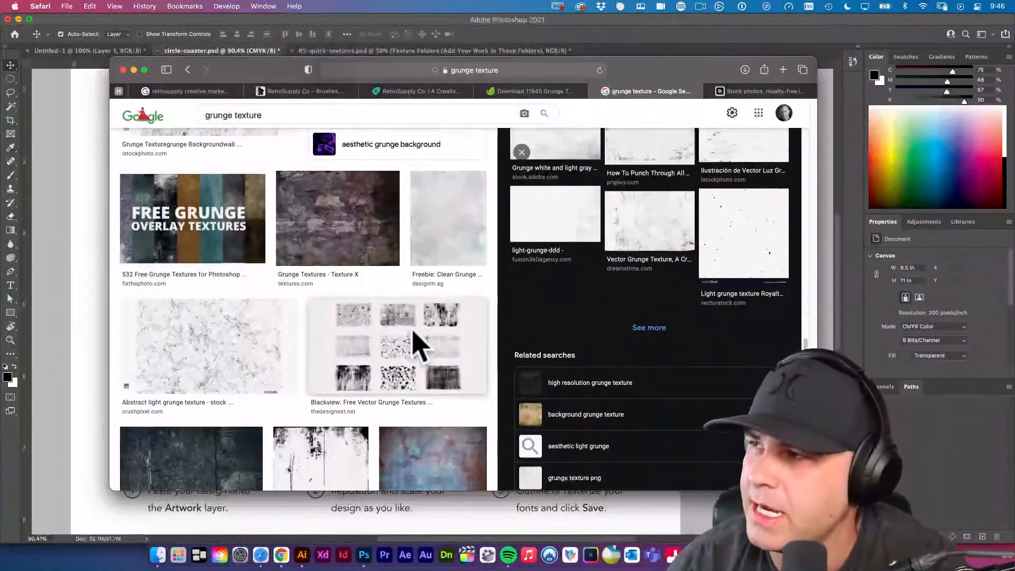
scroll(415, 344, down, 10)
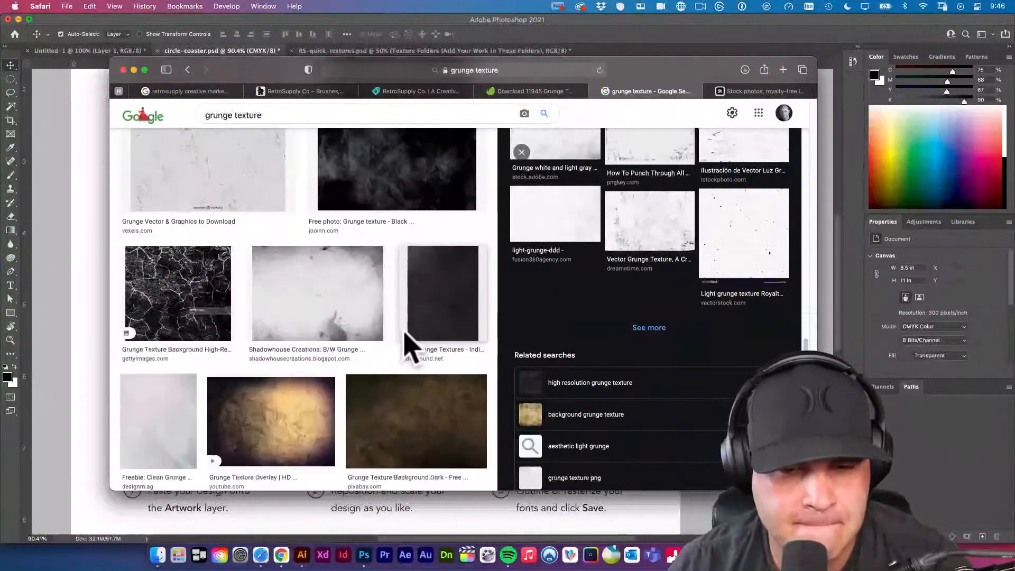
click(320, 303)
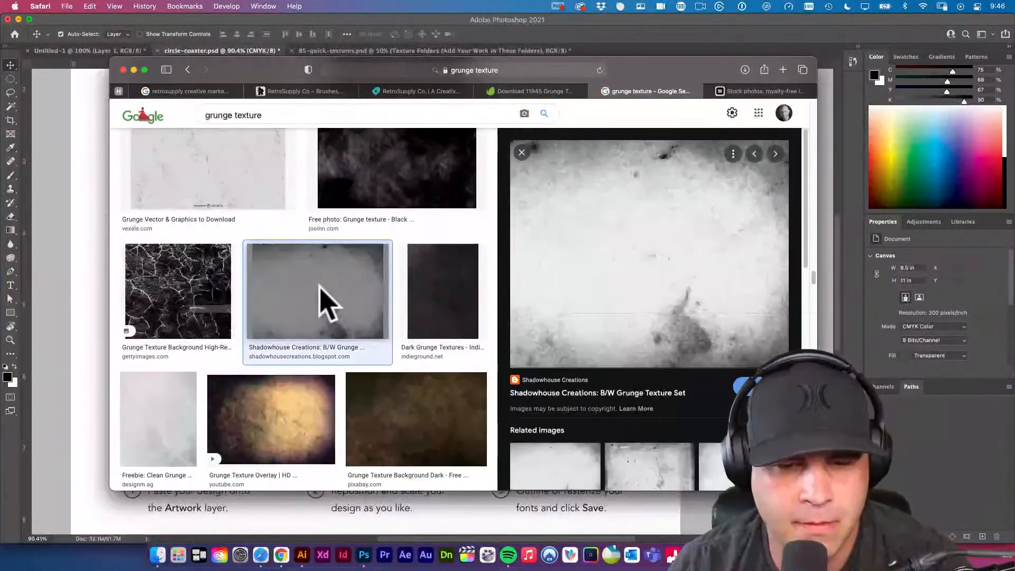
right_click(660, 267)
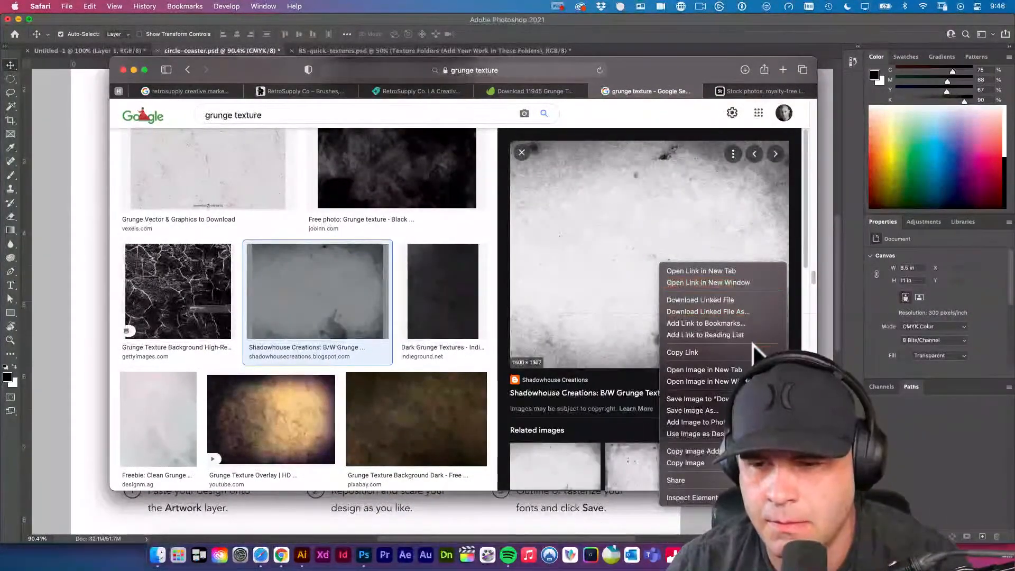
click(735, 382)
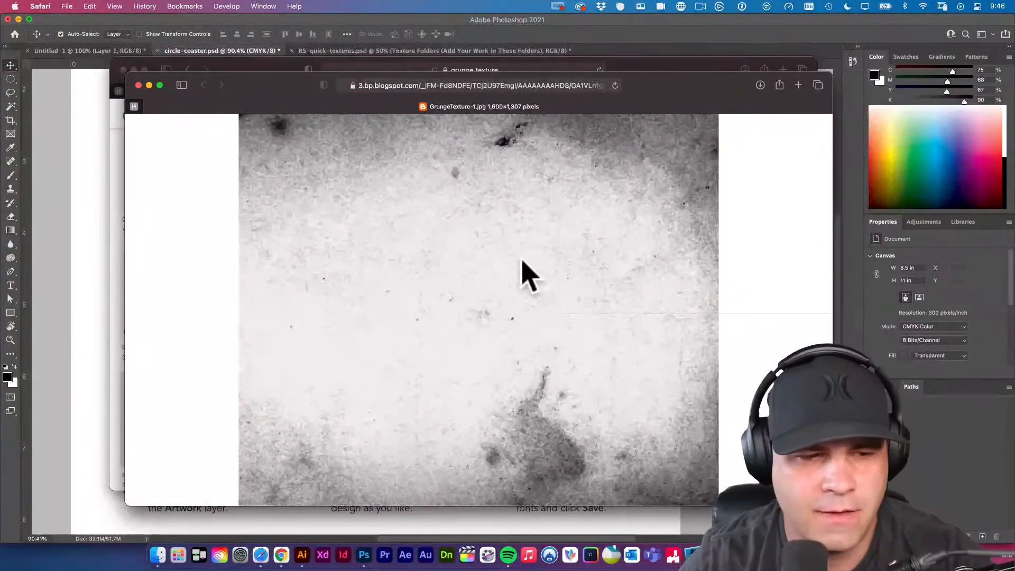
Copy the Shadowhouse grunge image and paste it into circle-coaster.psd in Photoshop.
right_click(516, 224)
click(550, 297)
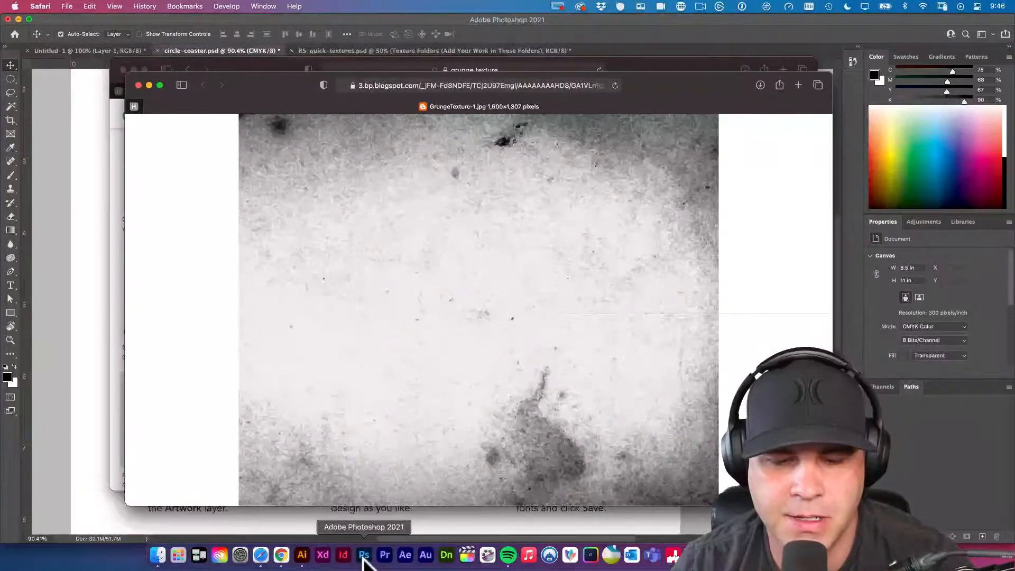
click(365, 564)
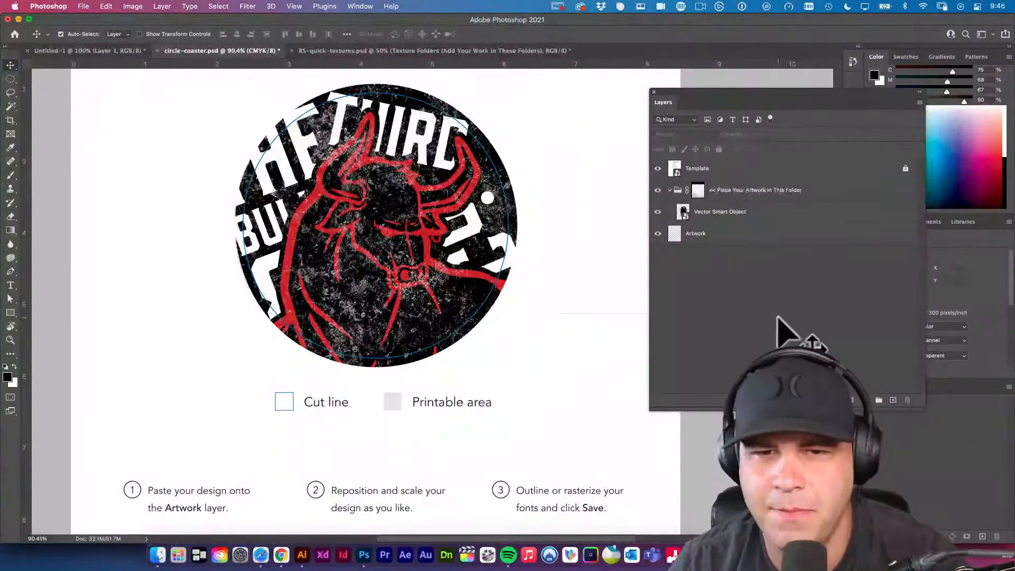
key(super+v)
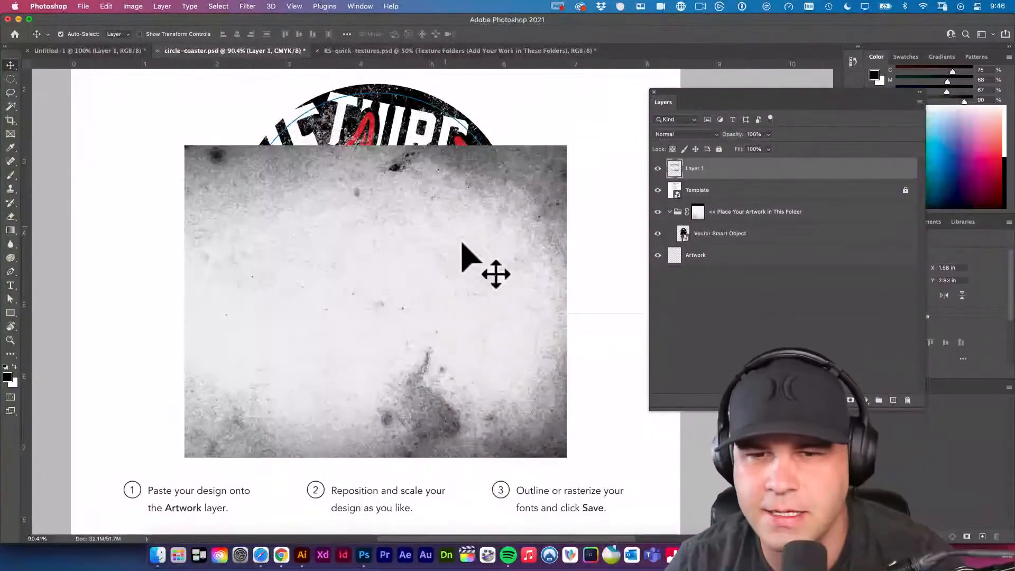
Center the pasted grunge image over the circle artwork, scale it to about 112%, and name its layer texture.
drag(492, 271, 476, 226)
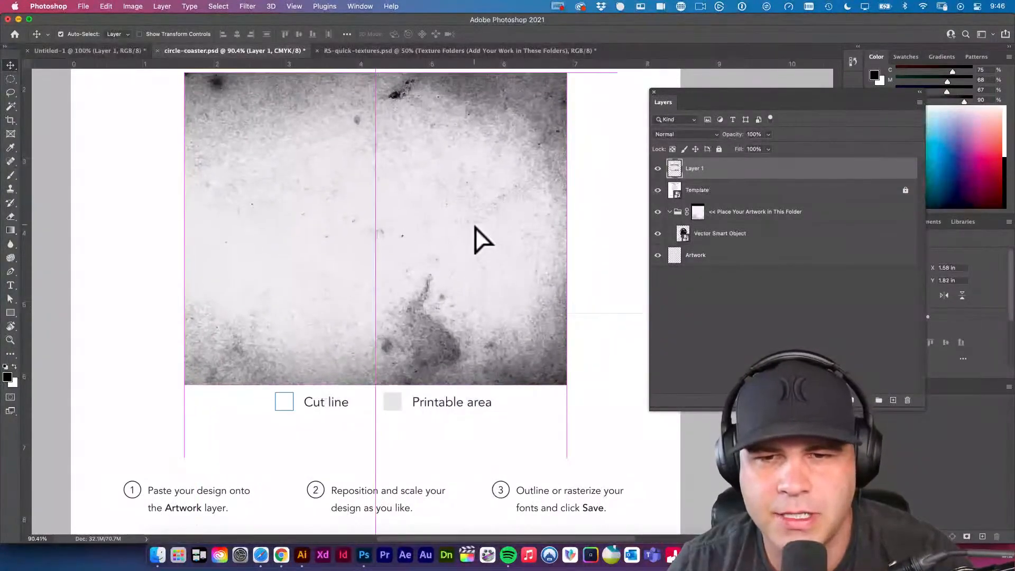
key(super+0)
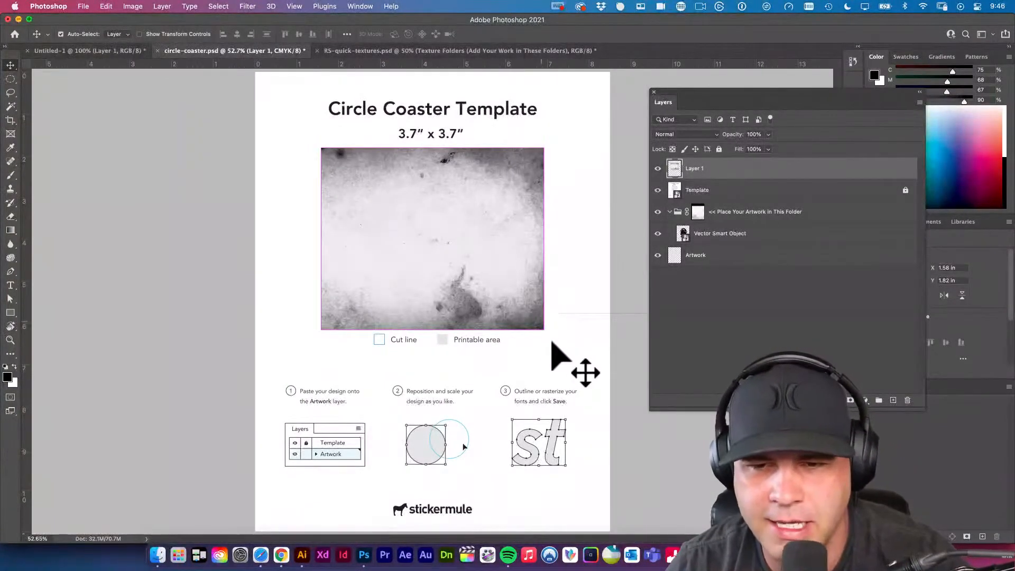
key(super+t)
drag(543, 329, 555, 339)
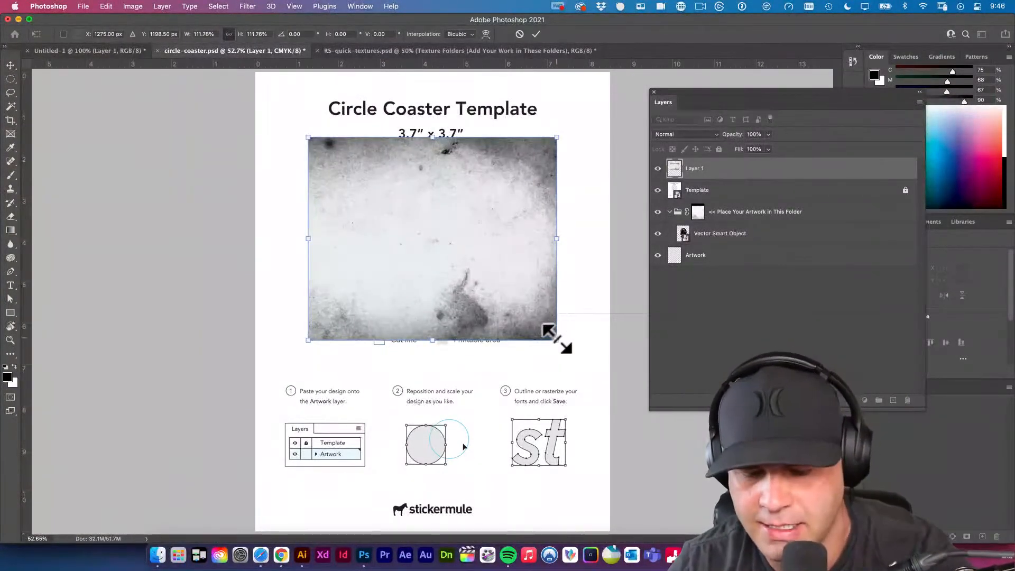
key(Return)
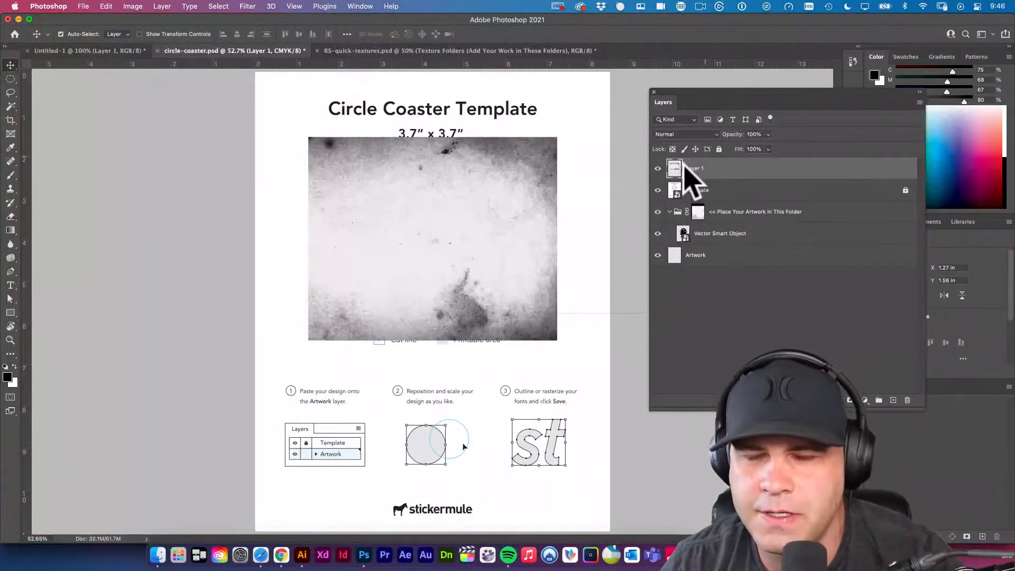
double_click(695, 168)
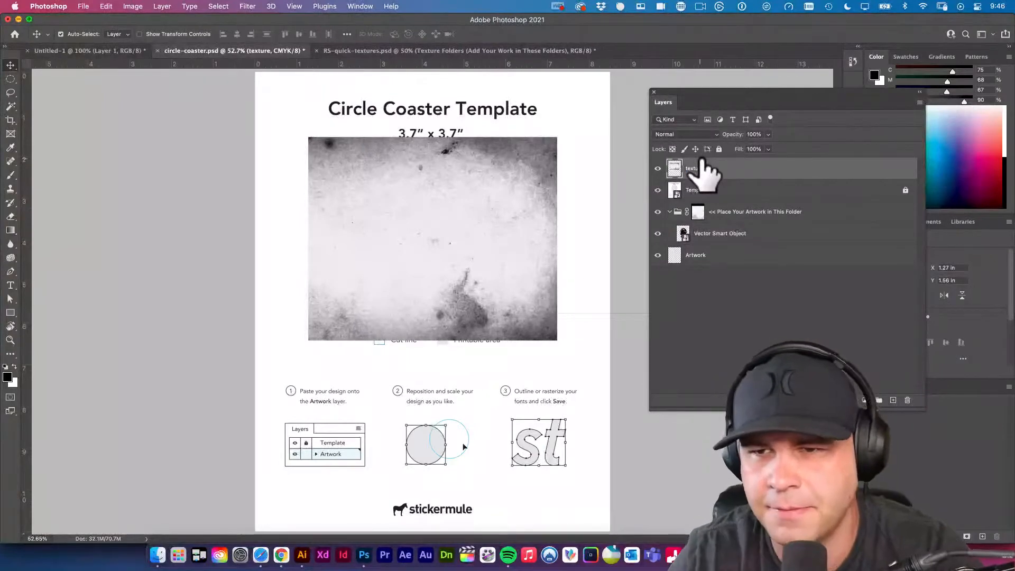
Try a Posterize adjustment on the texture layer and dismiss it.
click(131, 7)
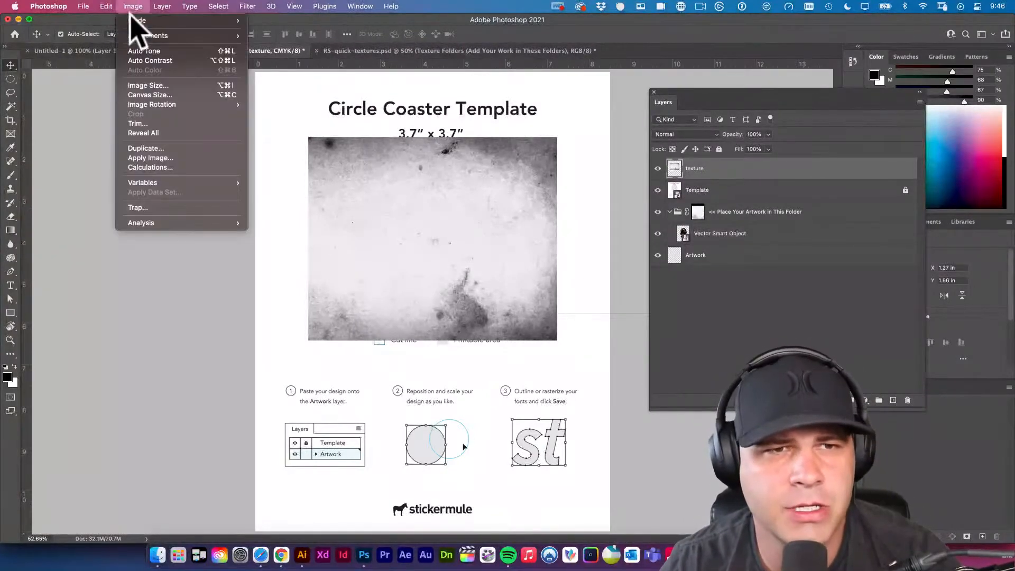
mouse_move(139, 22)
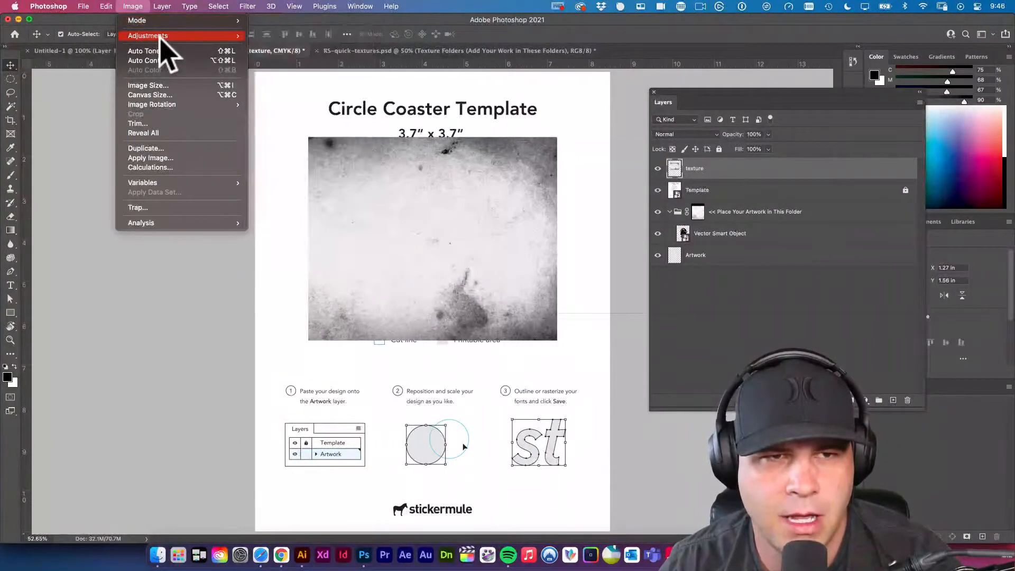
mouse_move(160, 38)
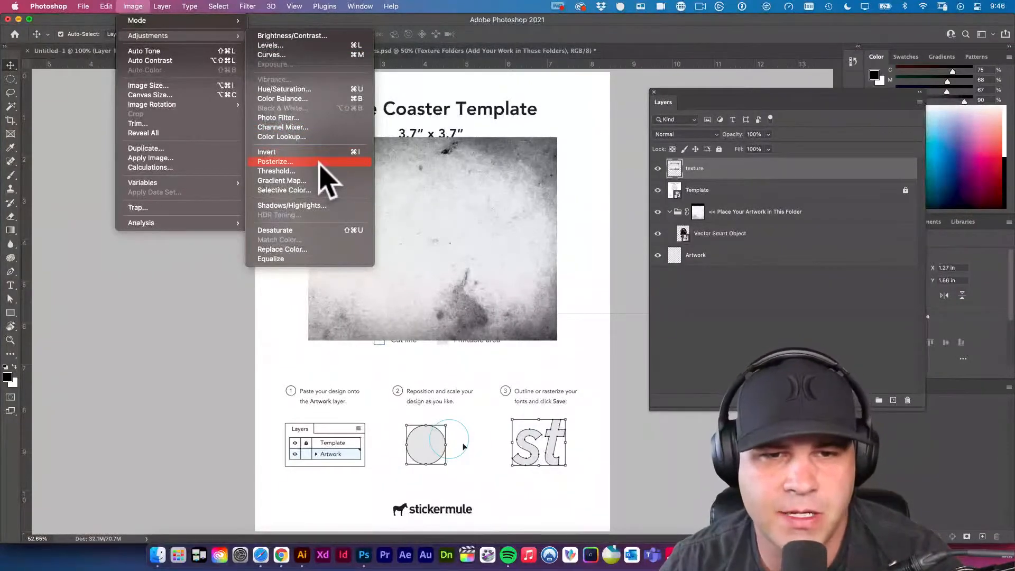
click(297, 163)
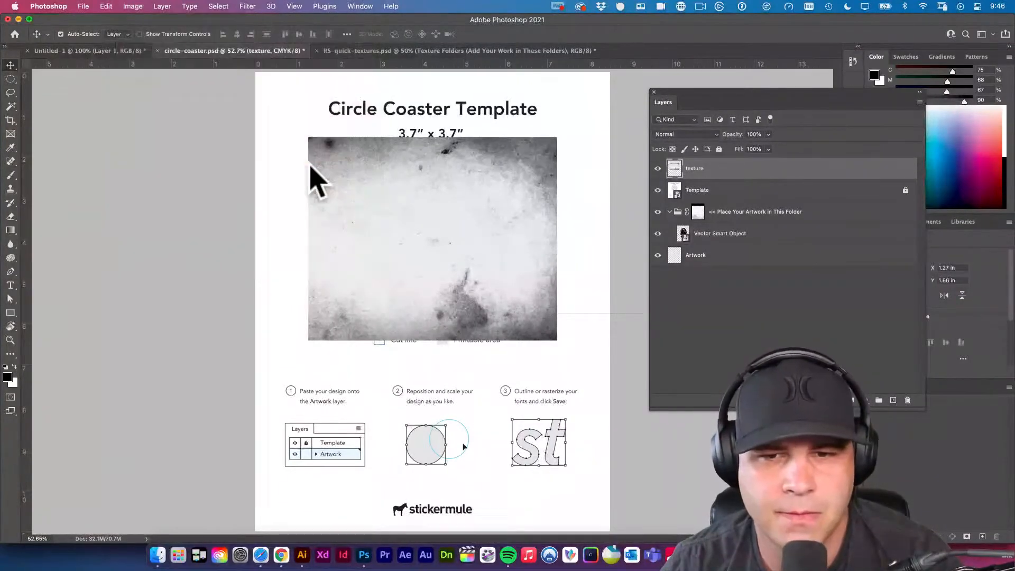
drag(499, 175, 639, 308)
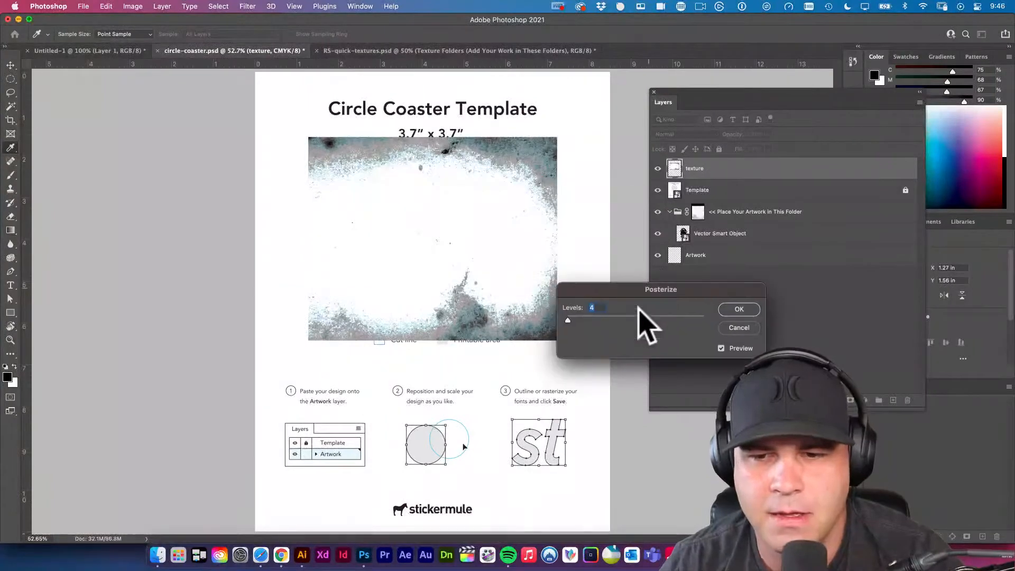
mouse_move(569, 320)
mouse_down()
mouse_move(602, 320)
mouse_move(570, 318)
mouse_up()
click(738, 327)
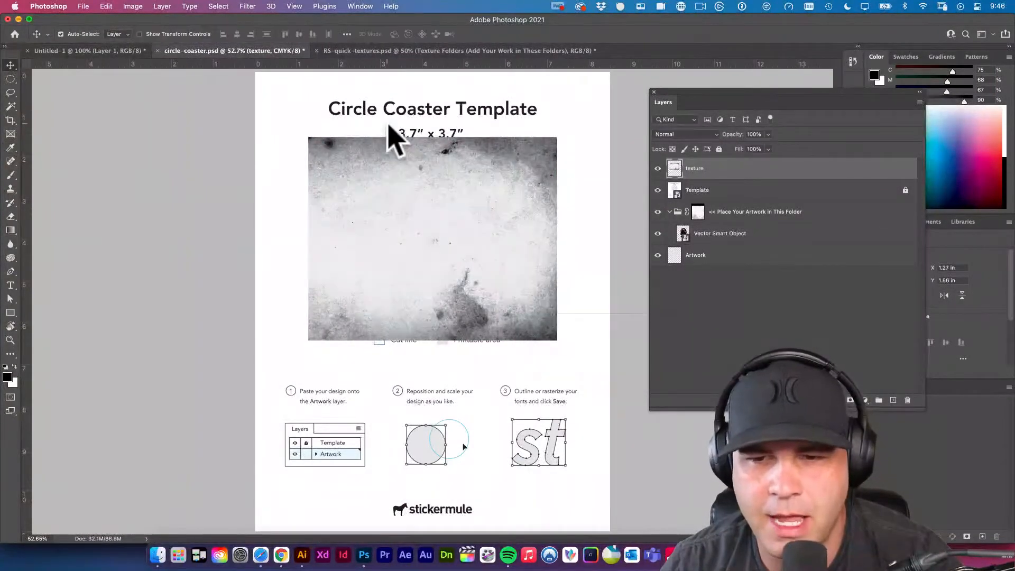
Try a Threshold adjustment on the texture layer and dismiss it.
click(135, 6)
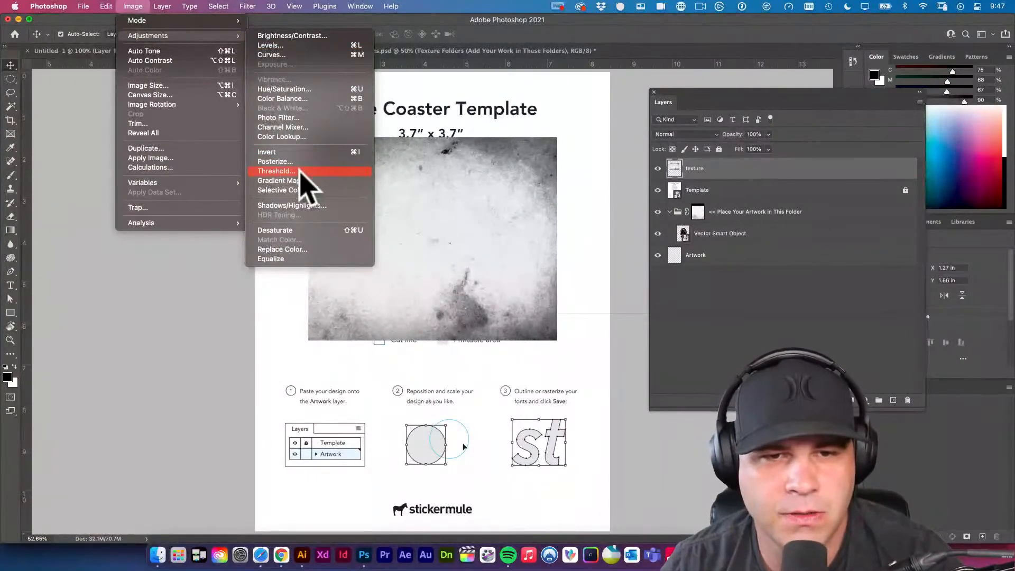
click(299, 171)
drag(543, 153, 738, 207)
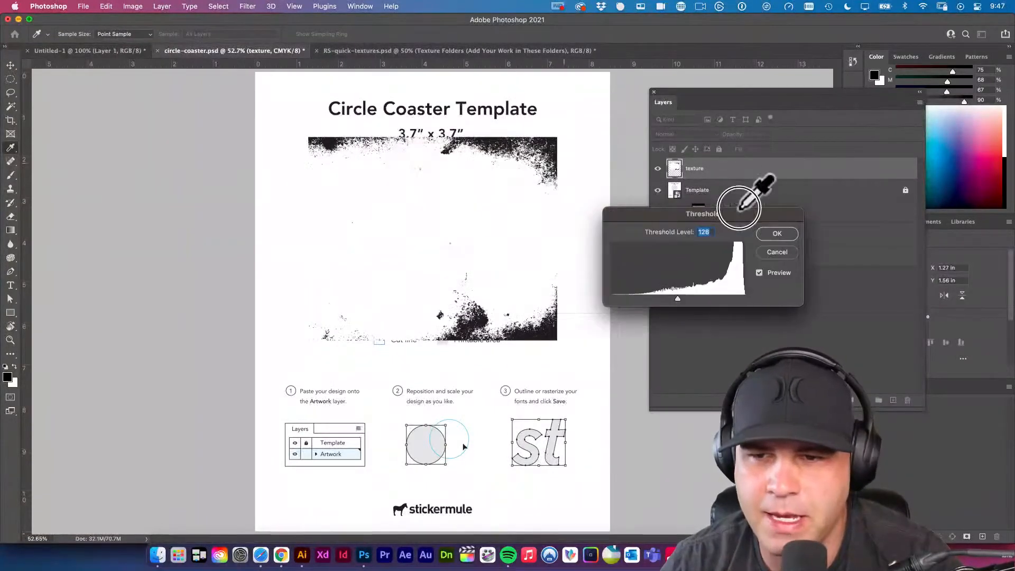
mouse_move(677, 300)
mouse_down()
mouse_move(645, 297)
mouse_move(707, 300)
mouse_move(633, 299)
mouse_move(680, 301)
mouse_up()
click(777, 253)
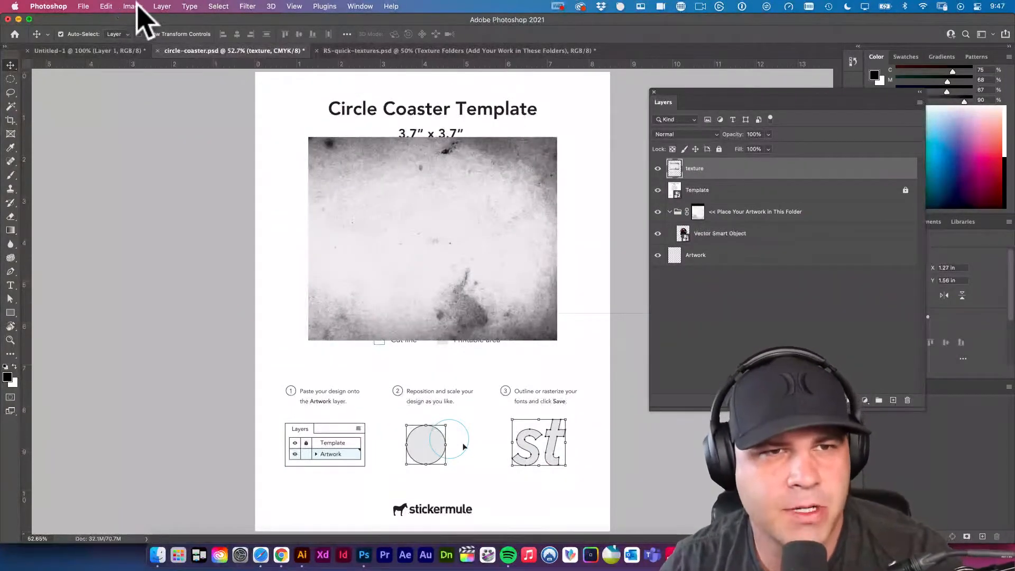
Apply a Levels adjustment to the texture layer with input levels 48, 1.22 and 149.
click(137, 8)
mouse_move(141, 35)
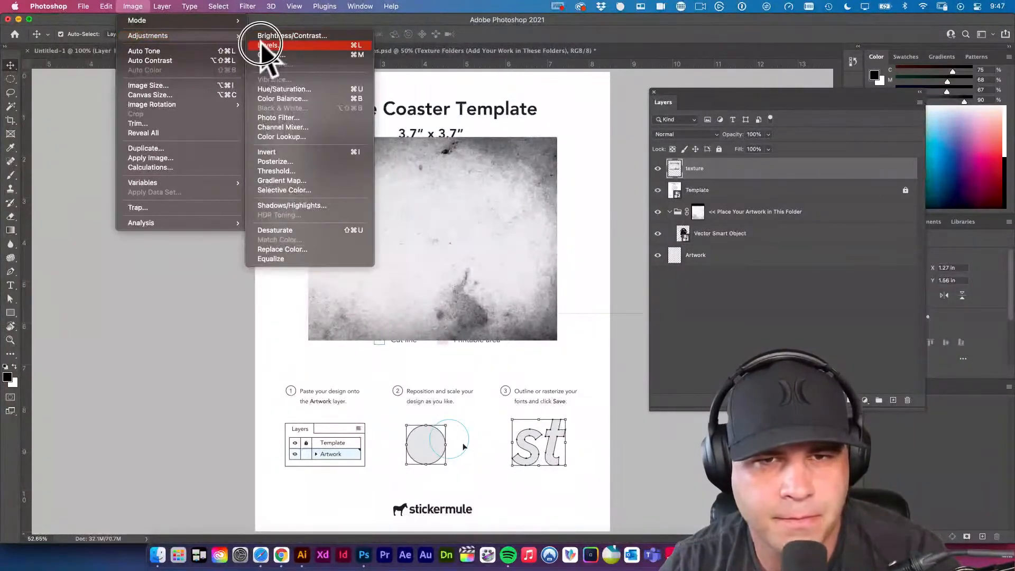
click(270, 45)
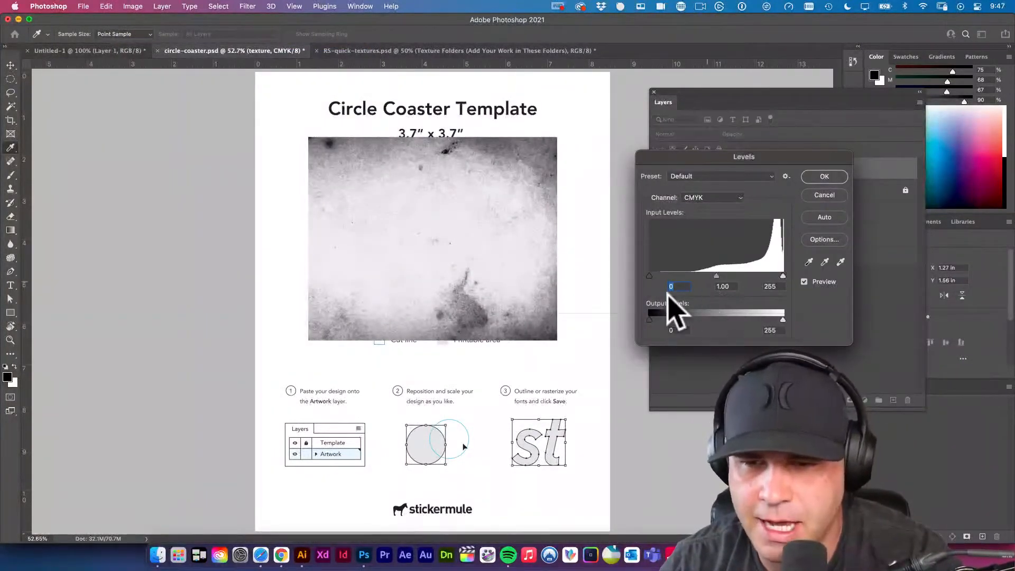
drag(655, 277, 693, 279)
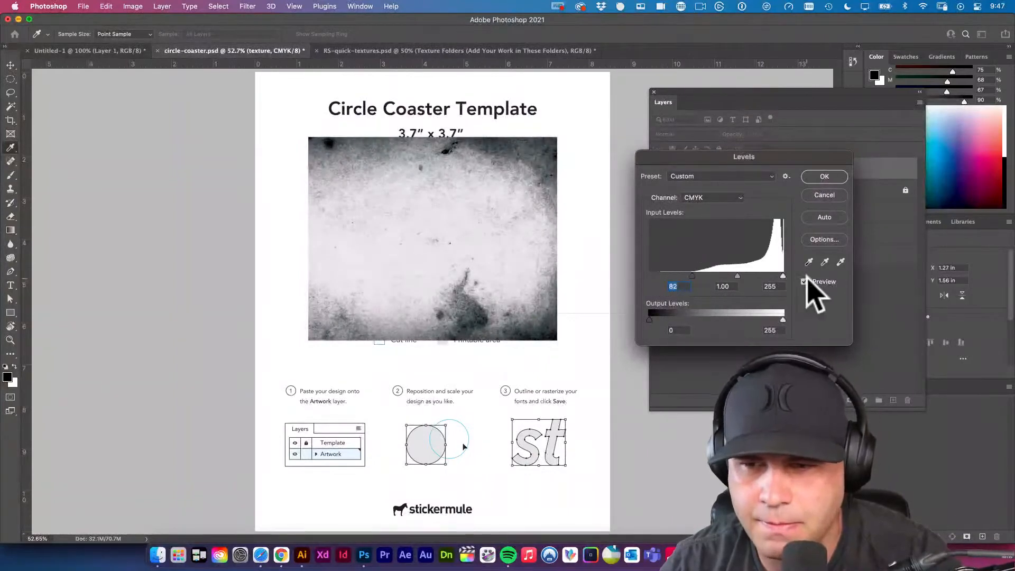
drag(785, 275, 674, 273)
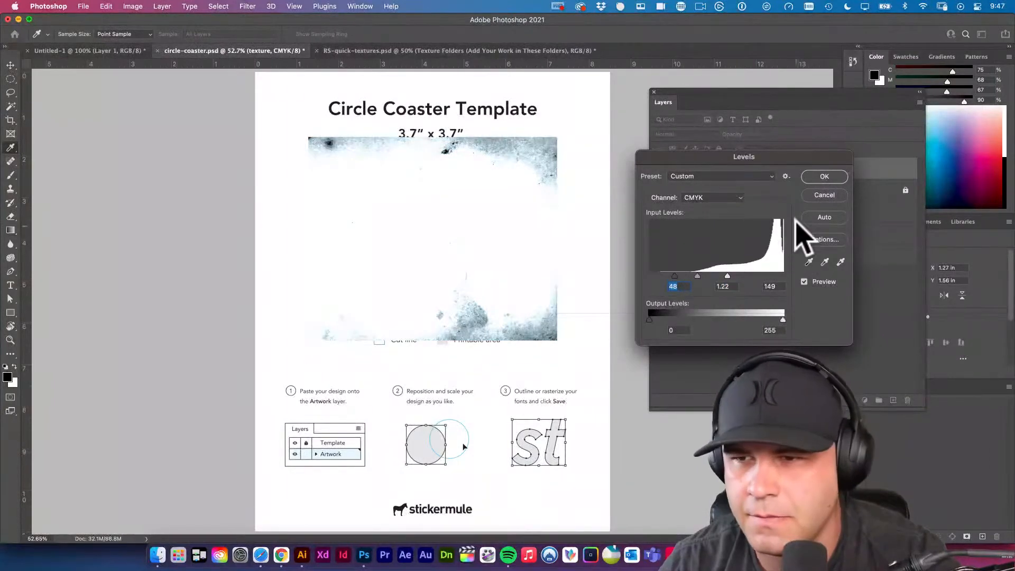
click(823, 177)
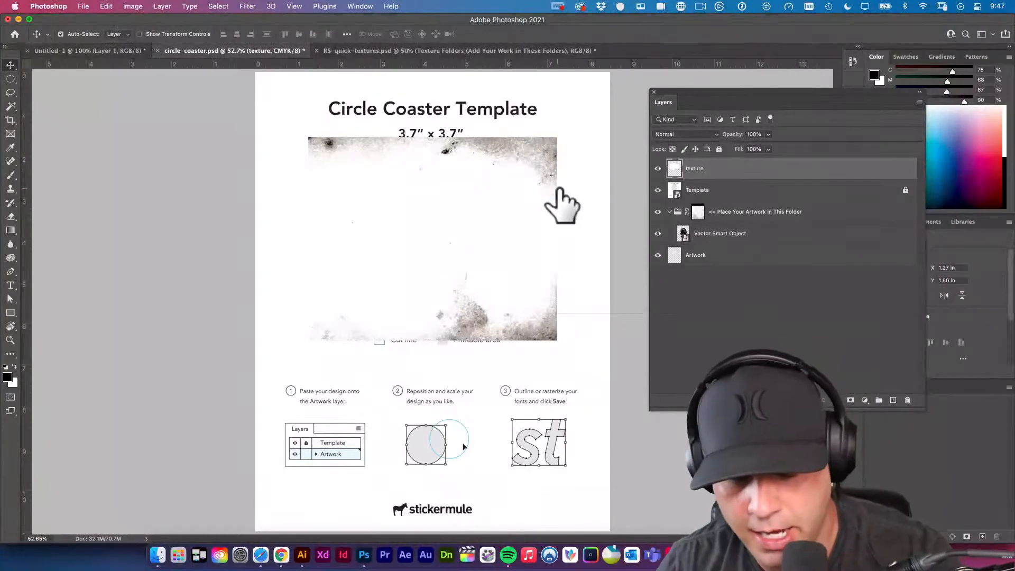
Lasso the dark blotch near the texture's lower edge without feathering, try defining it as a brush preset, and dismiss the naming dialog.
key(l)
mouse_move(505, 150)
mouse_down()
mouse_move(464, 151)
mouse_move(521, 174)
mouse_move(513, 148)
mouse_move(524, 162)
mouse_up()
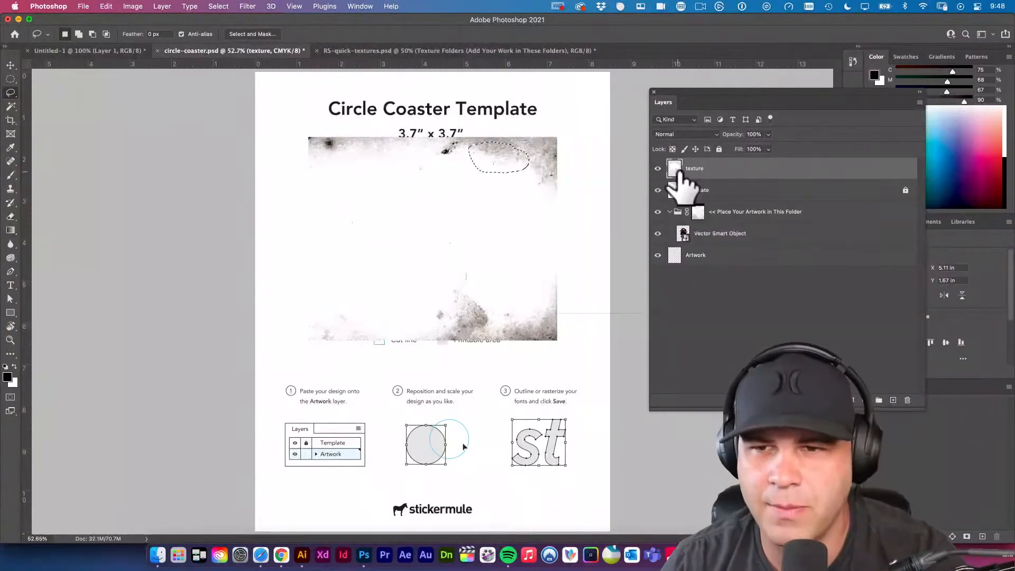
super+click(674, 168)
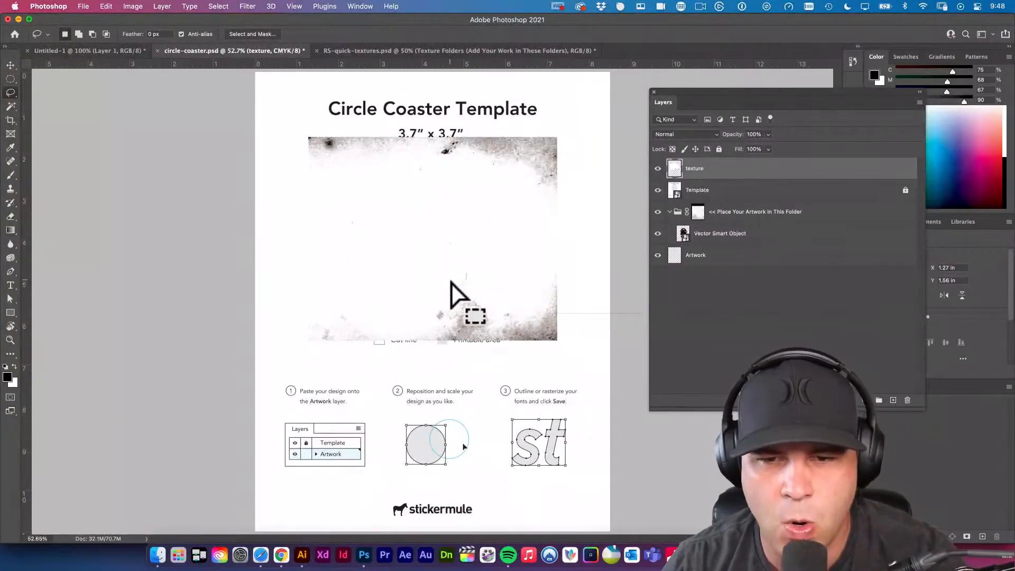
click(432, 320)
mouse_move(432, 321)
mouse_down()
mouse_move(468, 333)
mouse_move(486, 318)
mouse_move(494, 283)
mouse_move(480, 271)
mouse_move(450, 289)
mouse_up()
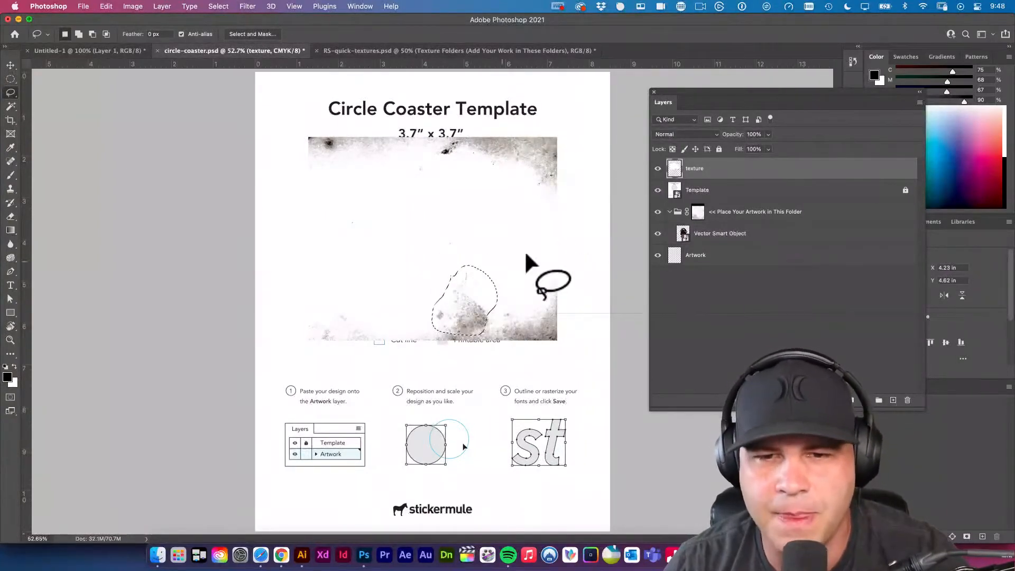
click(105, 6)
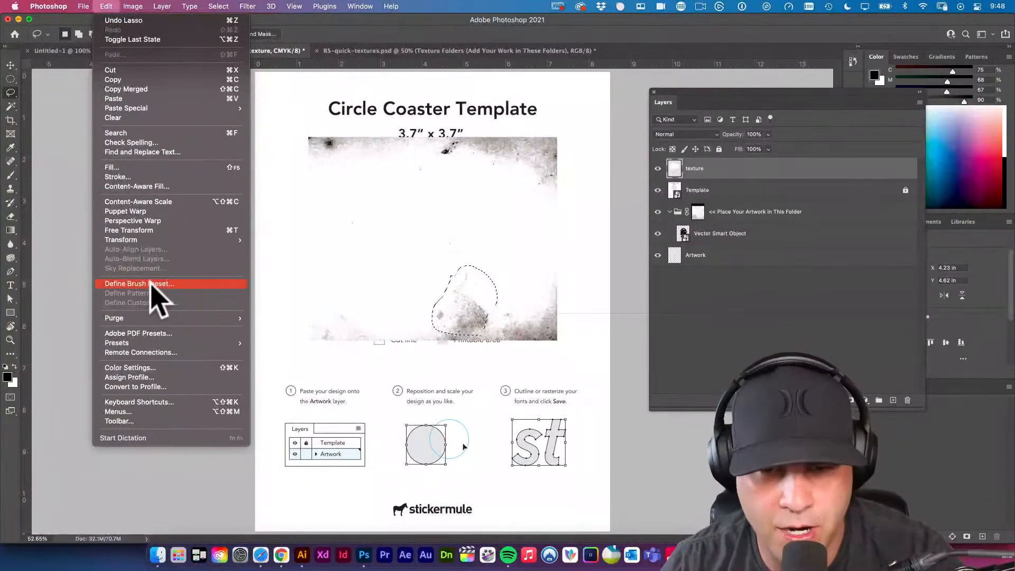
click(150, 284)
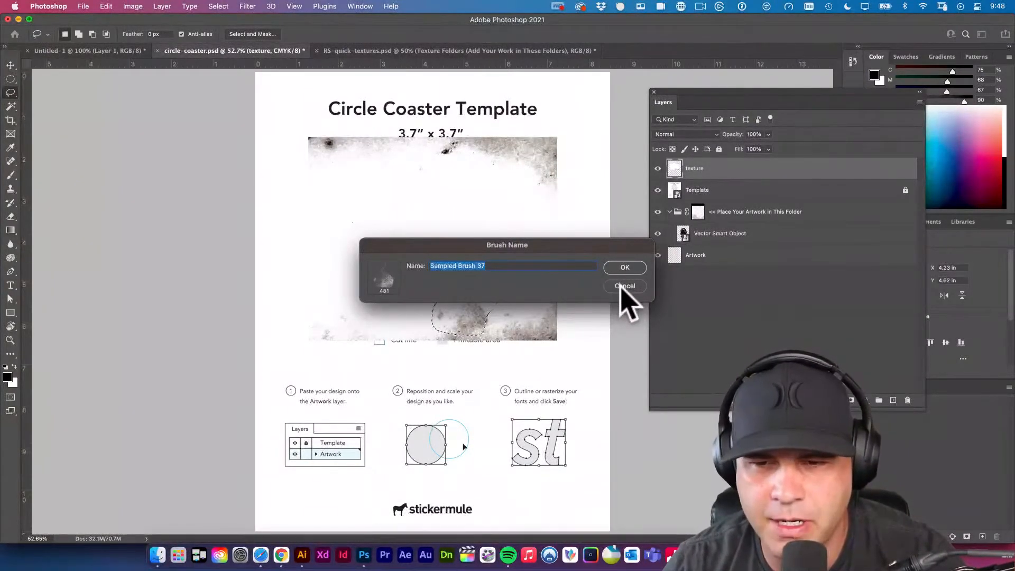
click(625, 286)
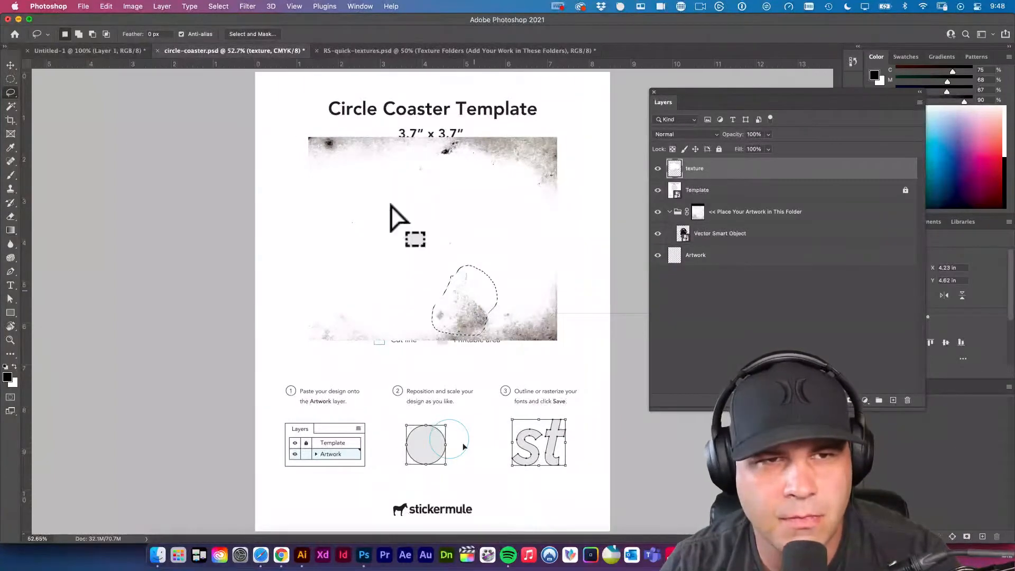
Lasso the dark blotch near the texture's lower edge with a 20 px feather and define it as a brush preset for the Brush tool.
drag(166, 33, 116, 21)
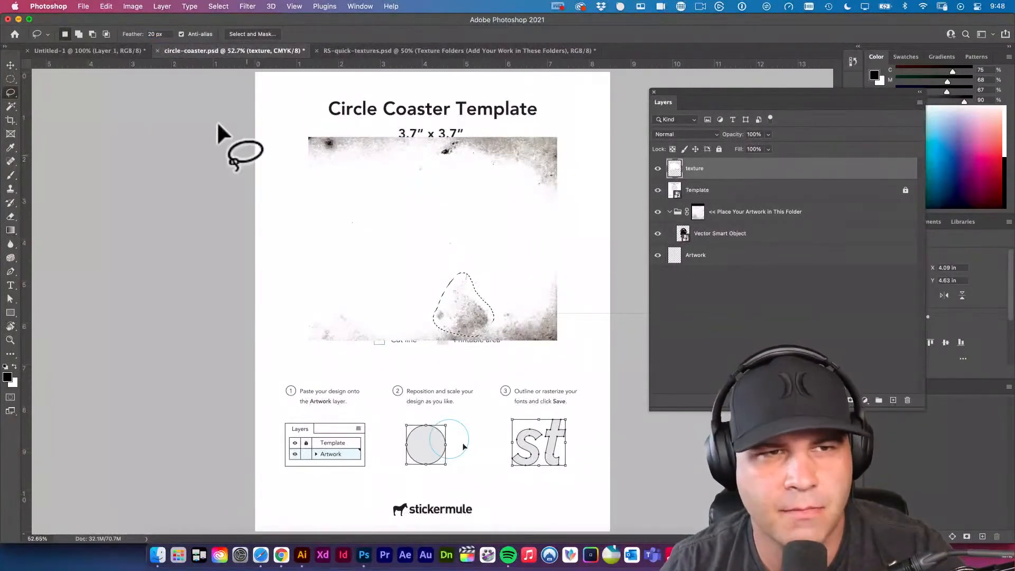
click(107, 6)
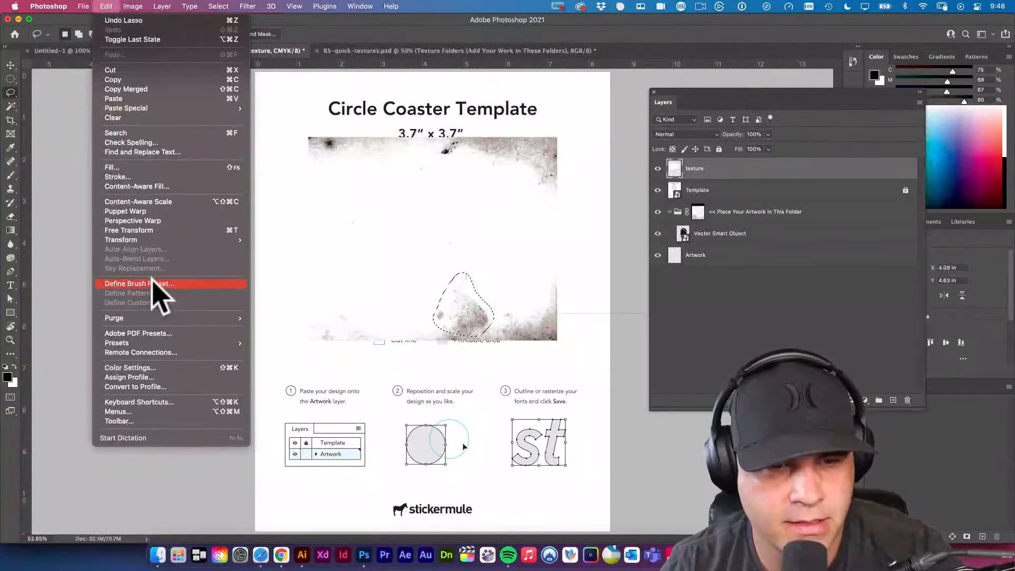
click(154, 281)
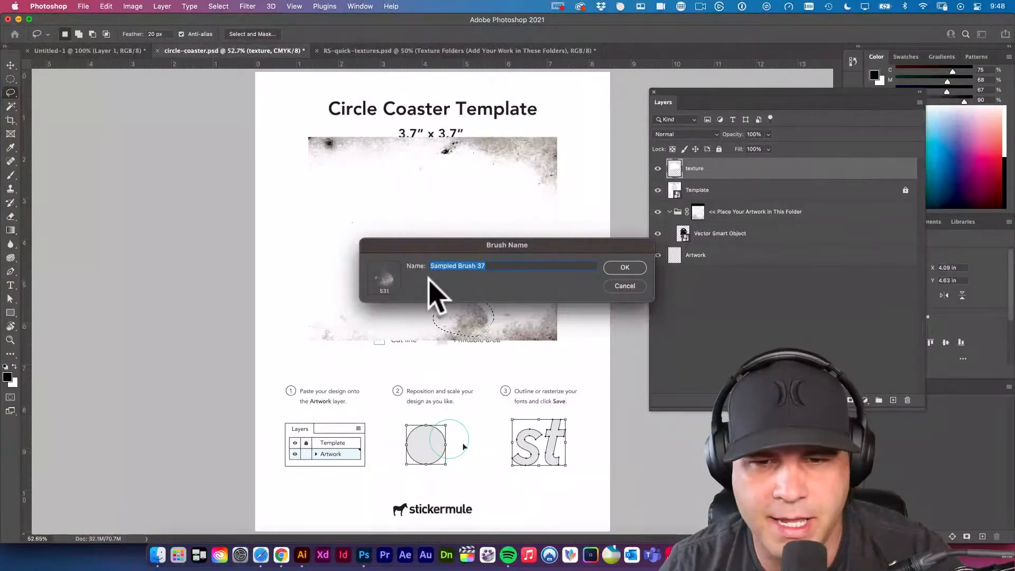
click(620, 268)
key(b)
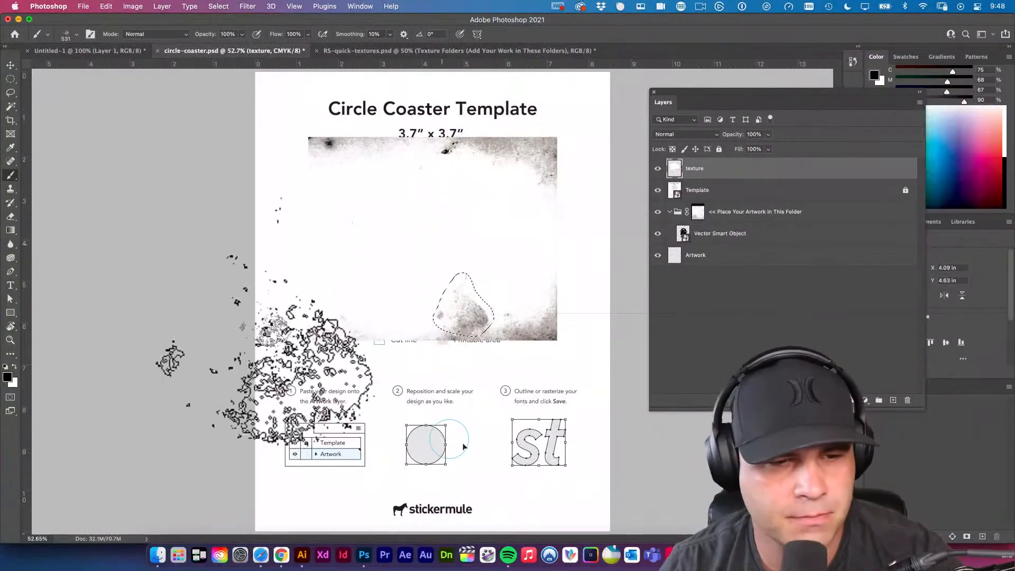
Hide the texture layer and wrap the artwork folder in a group named v1.
click(658, 169)
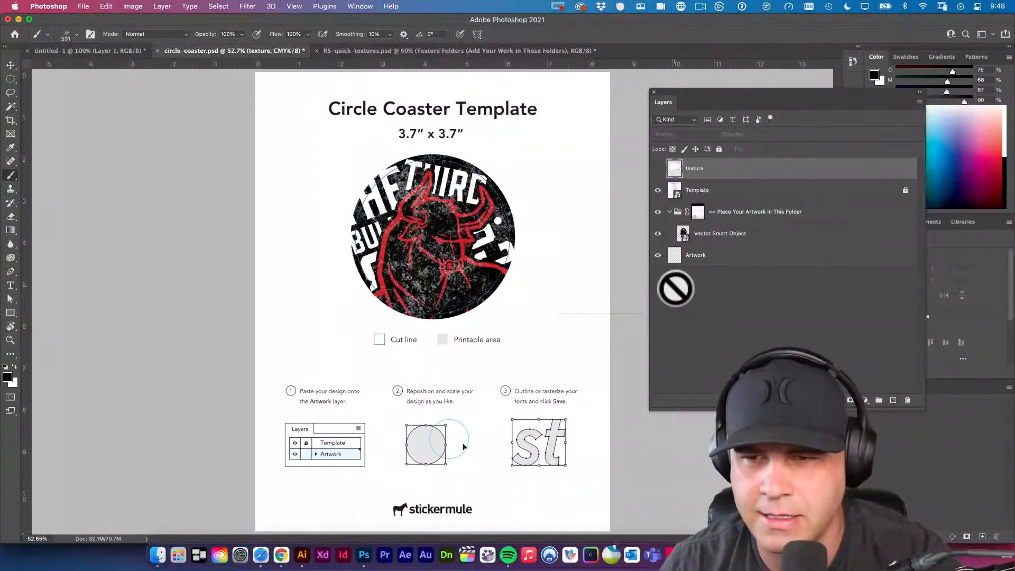
click(742, 212)
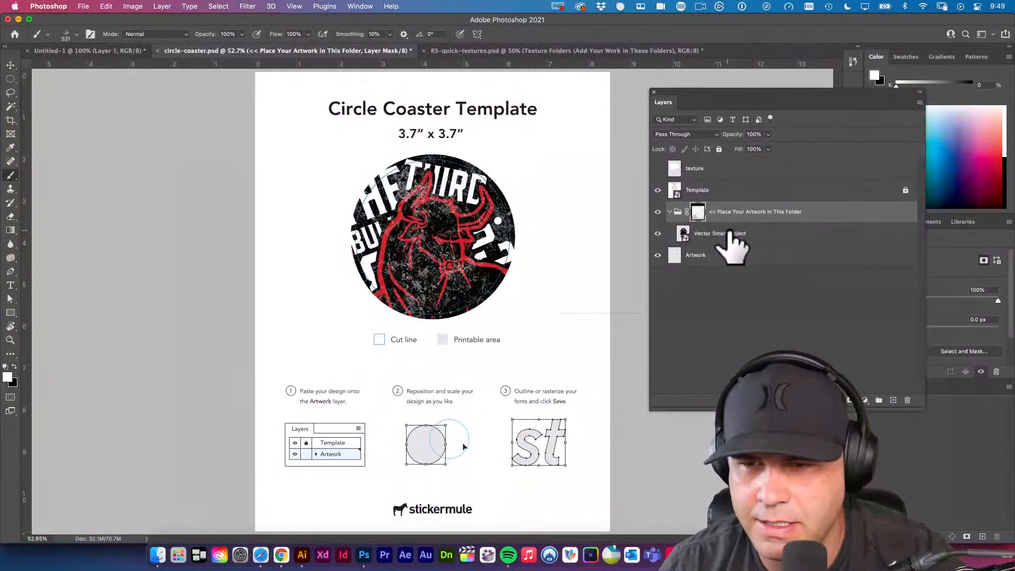
key(super+g)
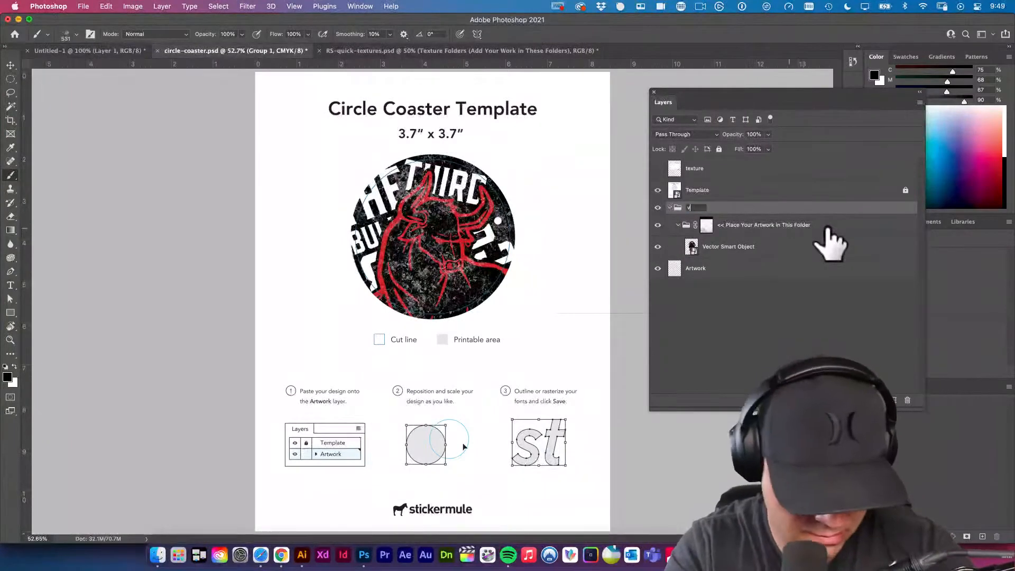
text(v1)
key(Return)
Duplicate the v1 group as v2, with the original hidden and collapsed.
key(super+j)
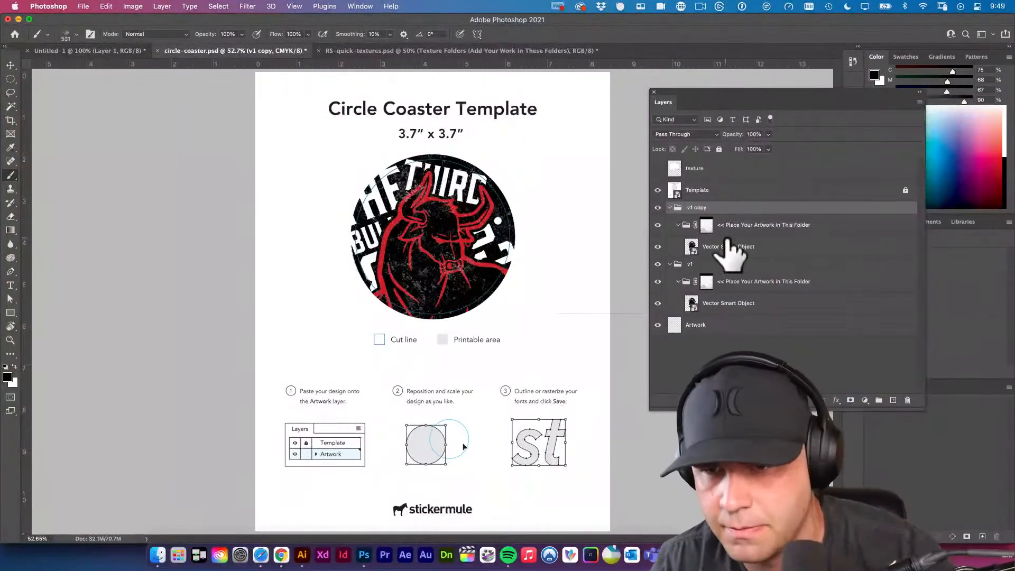
click(658, 264)
click(670, 264)
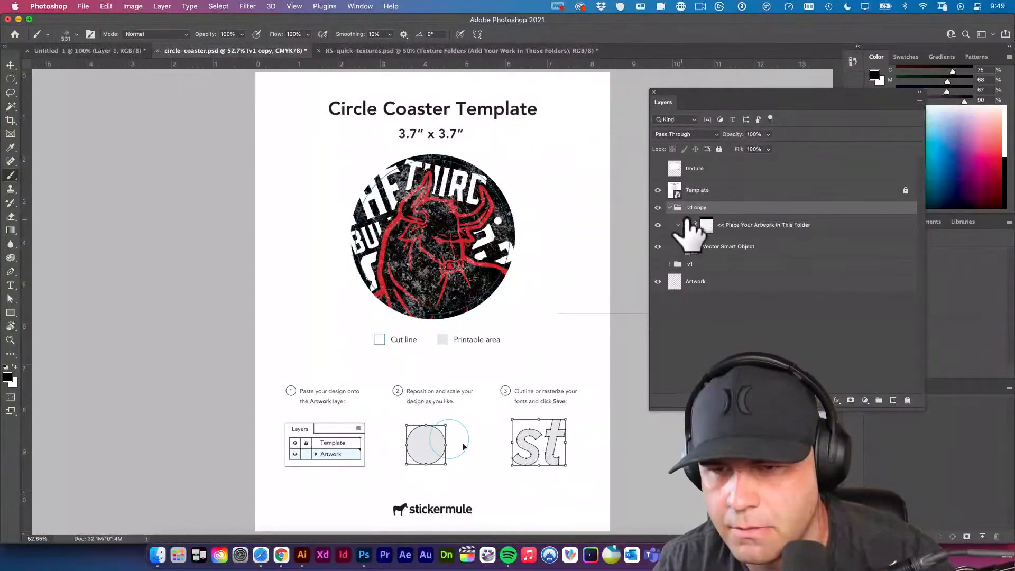
double_click(694, 207)
text(v2)
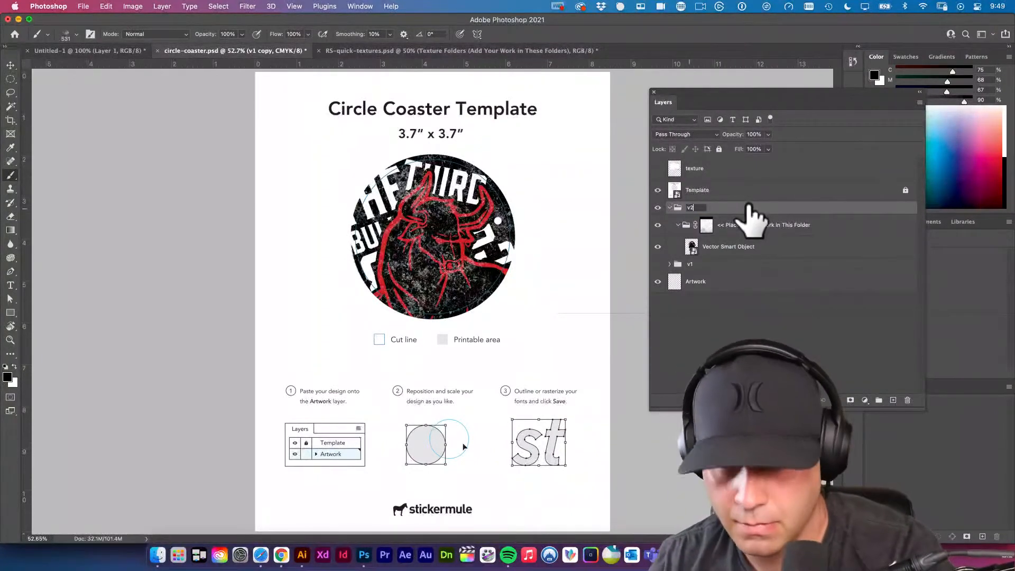
Remove the artwork folder and its grunge mask from v2 while keeping the Vector Smart Object, and give that layer a blank mask.
click(730, 226)
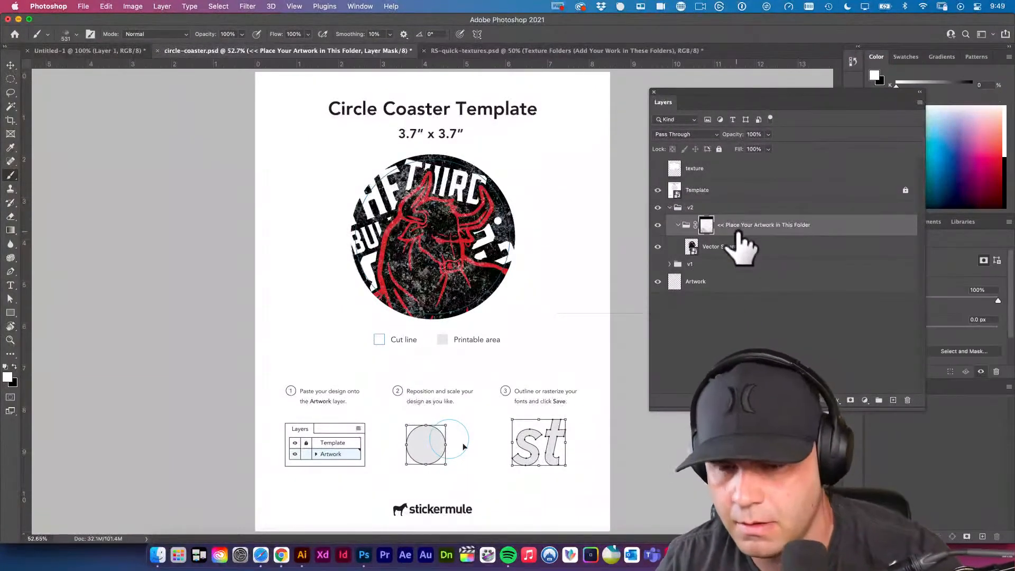
key(BackSpace)
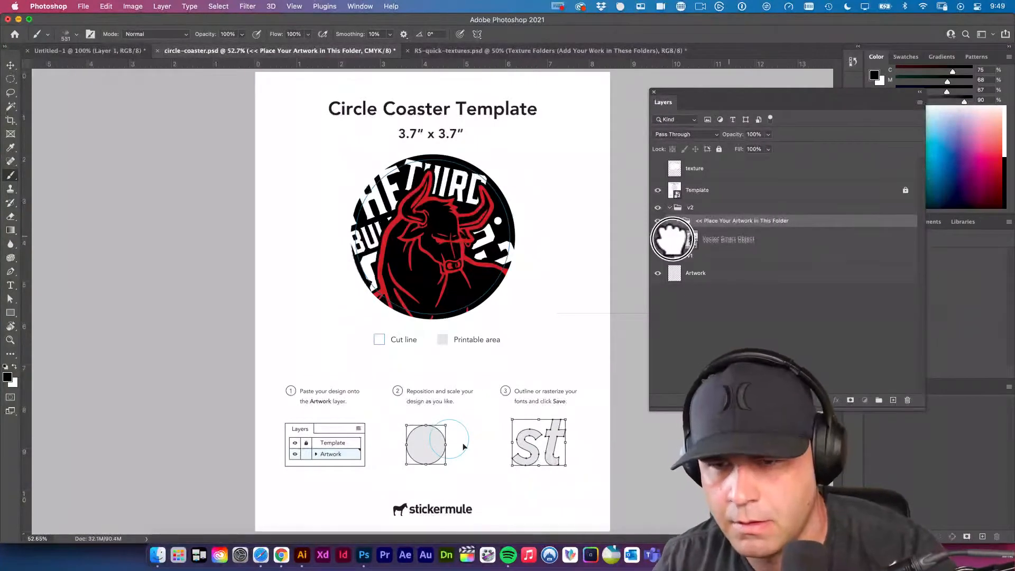
click(703, 237)
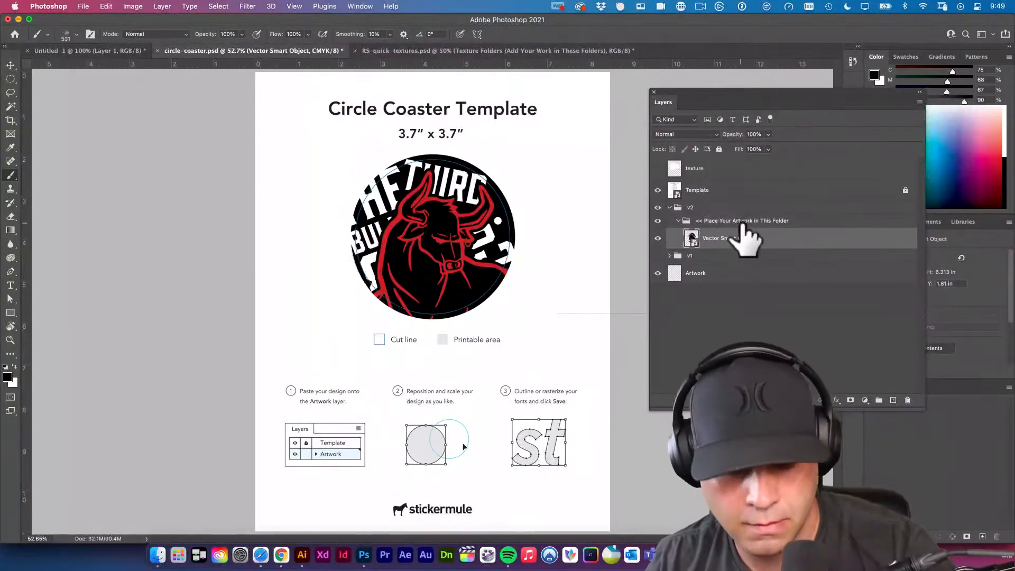
key(super+shift+g)
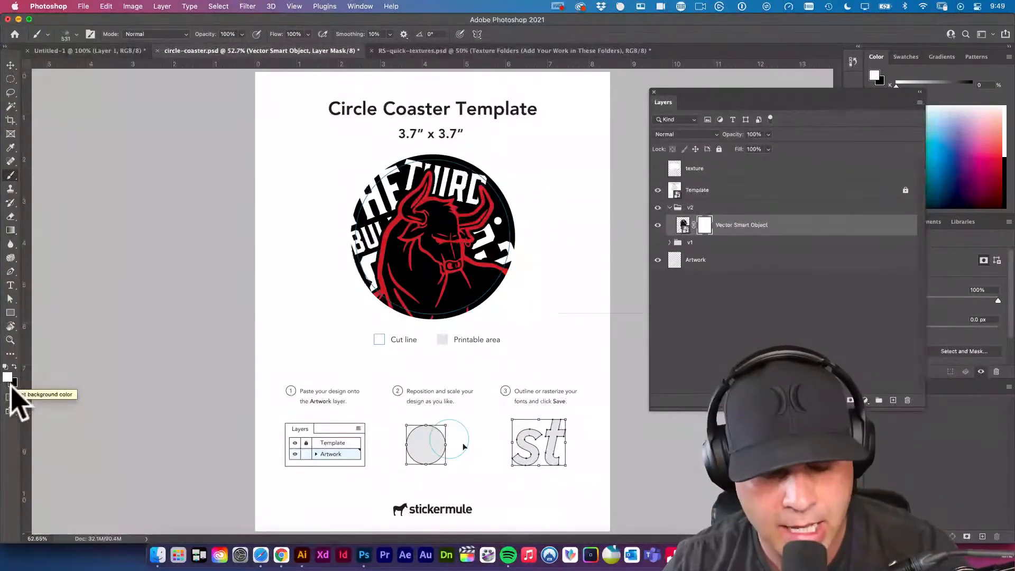
Stamp the grunge brush in black on the Vector Smart Object's mask across the bull's body, head and nearby lettering.
key(x)
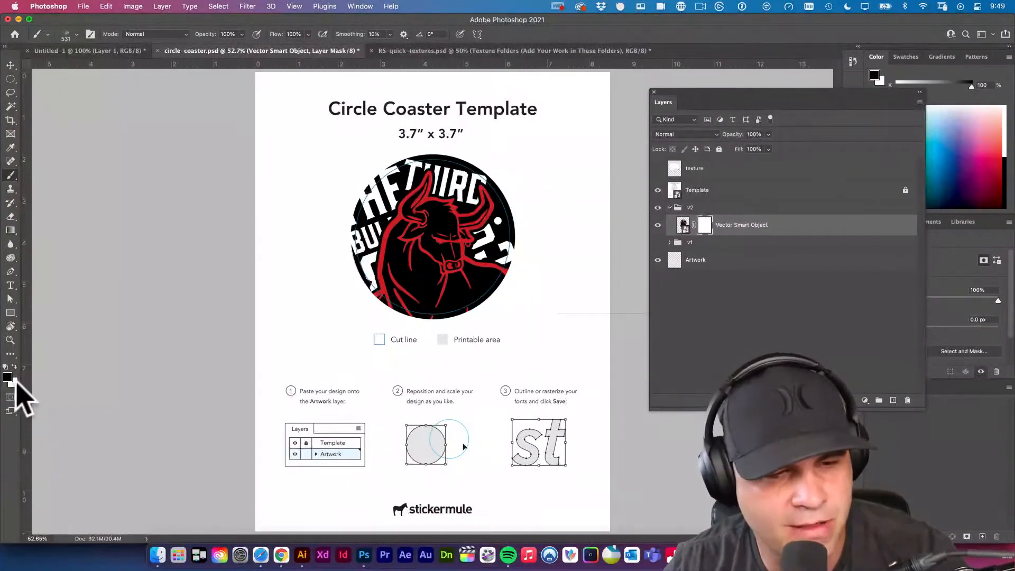
mouse_move(456, 267)
mouse_down()
mouse_move(525, 324)
mouse_move(504, 313)
mouse_up()
click(458, 254)
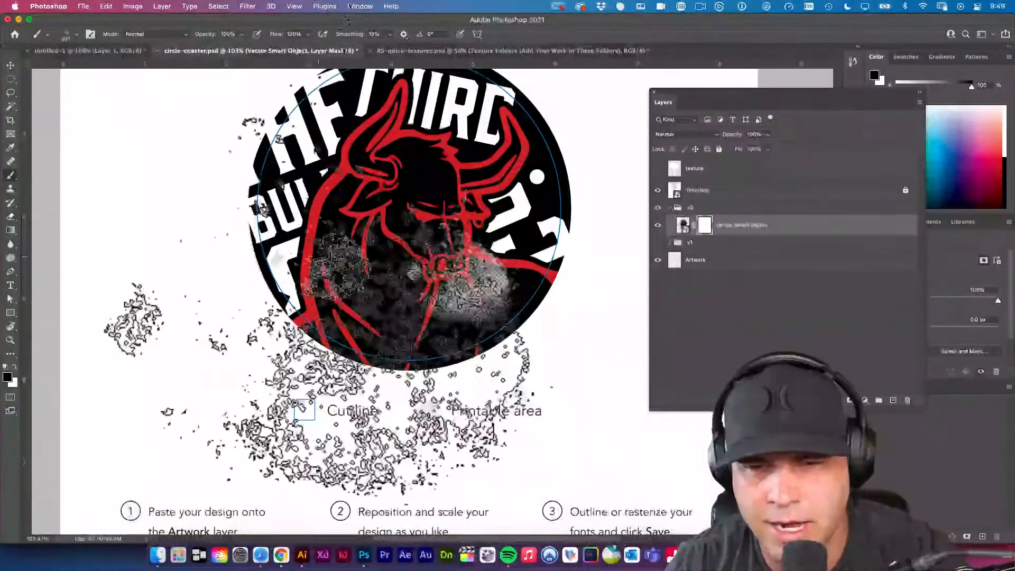
click(322, 212)
click(392, 278)
click(359, 271)
click(406, 204)
click(363, 150)
click(323, 168)
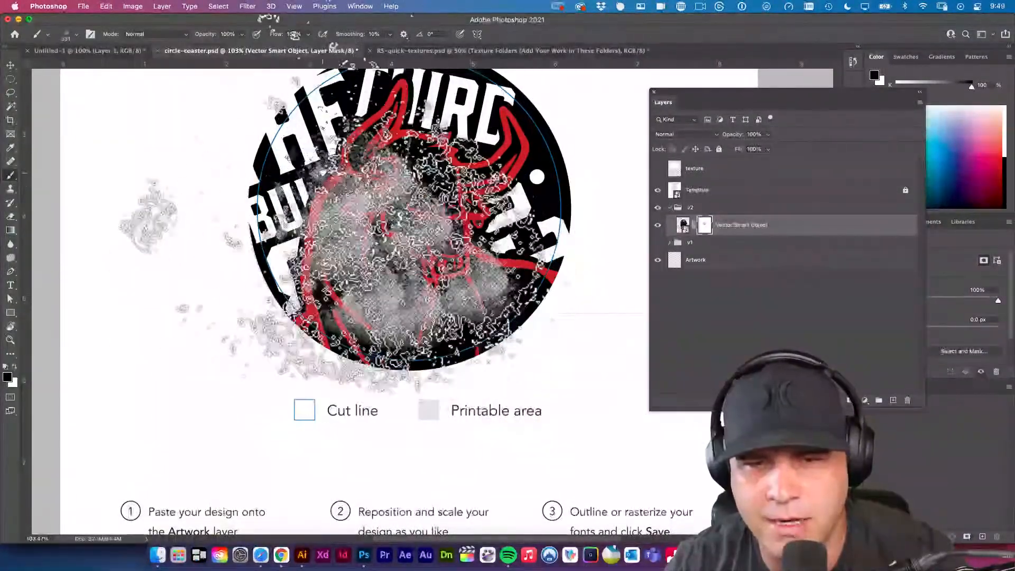
click(382, 119)
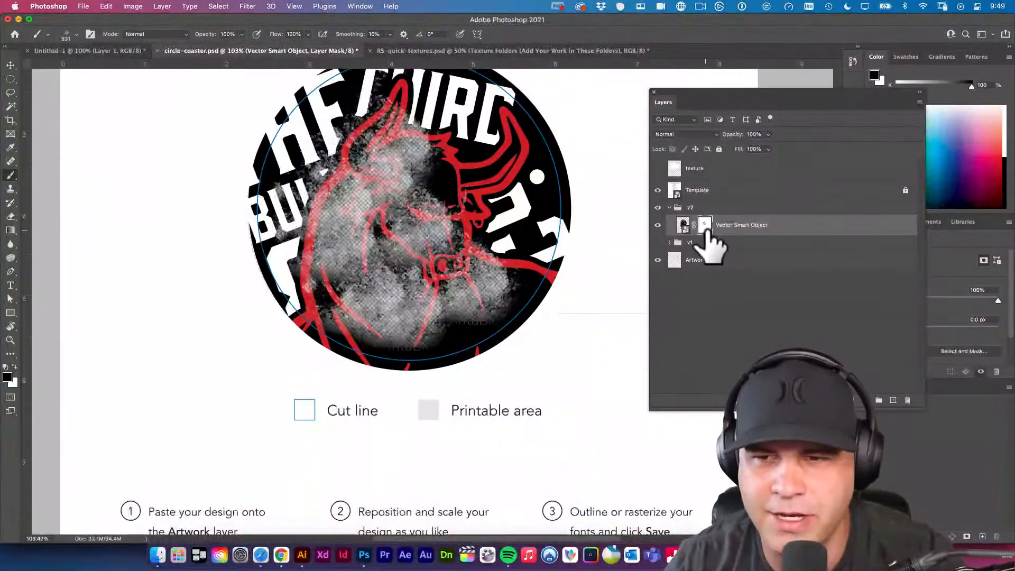
Toggle the Vector Smart Object's mask off to compare the artwork, and undo all the grunge brush stamps.
shift+click(705, 227)
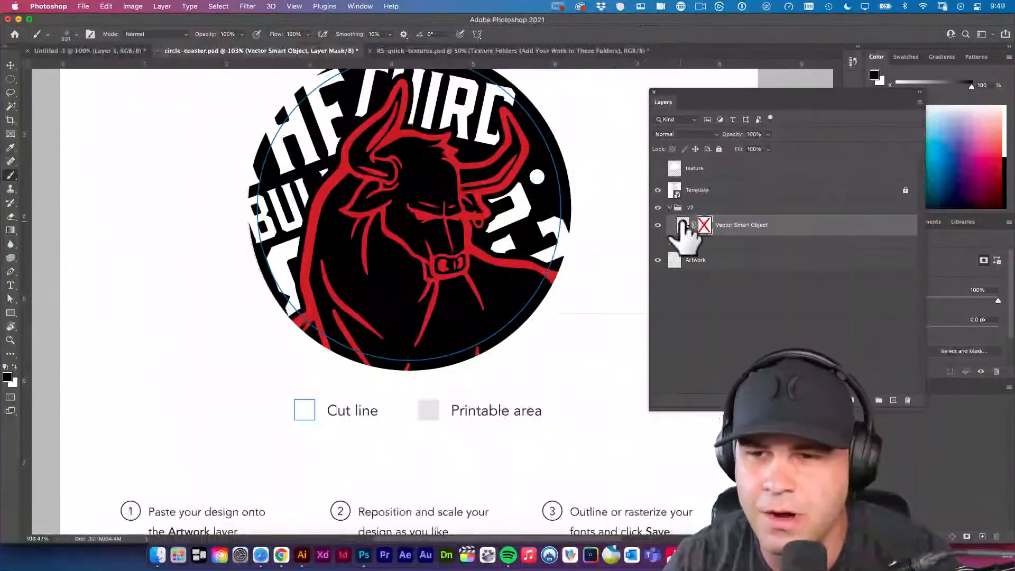
shift+click(704, 227)
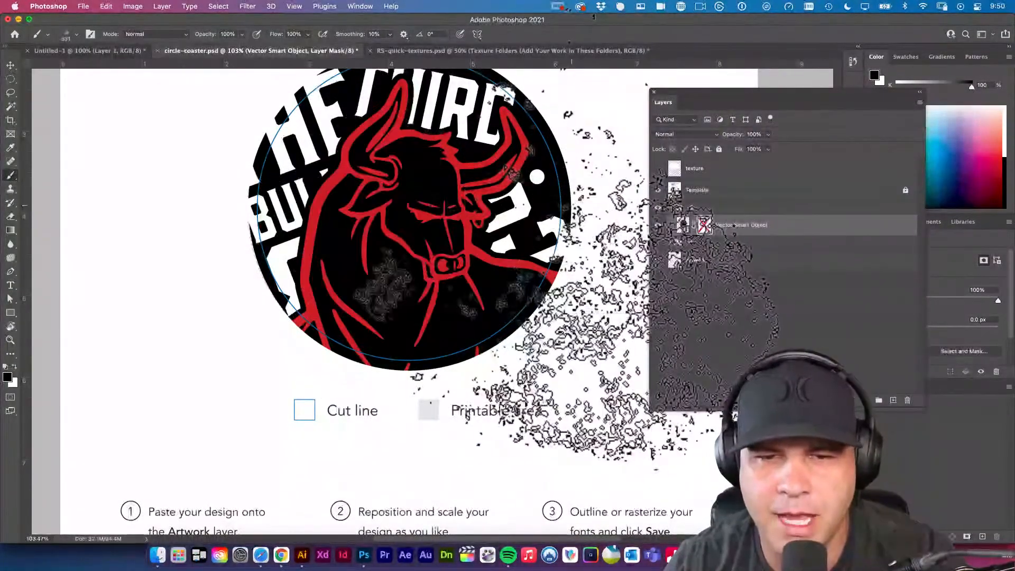
key(super+z)
key(super+z)
key(super+z)
key(super+z)
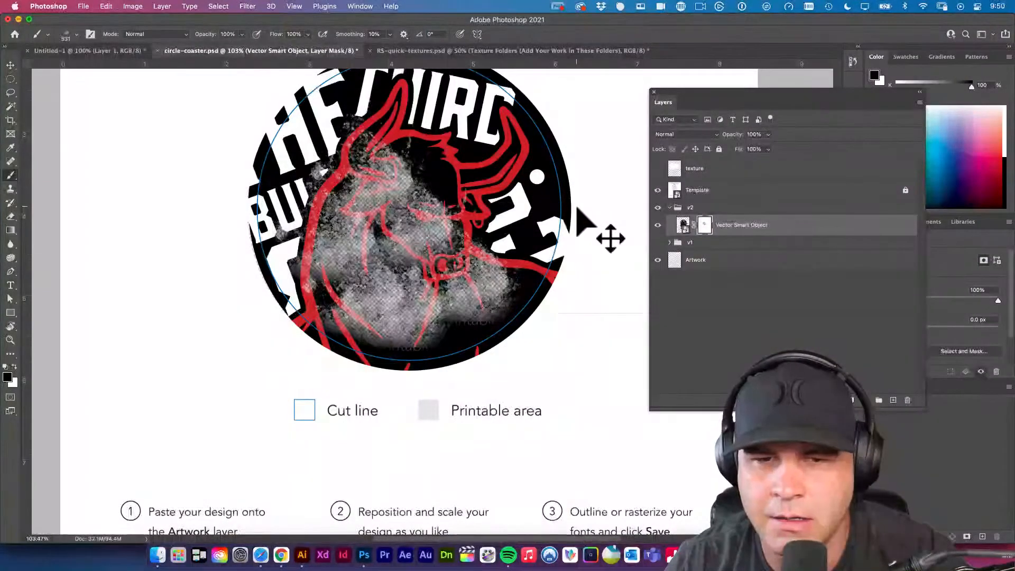
key(super+z)
key(super+z)
key(super+z)
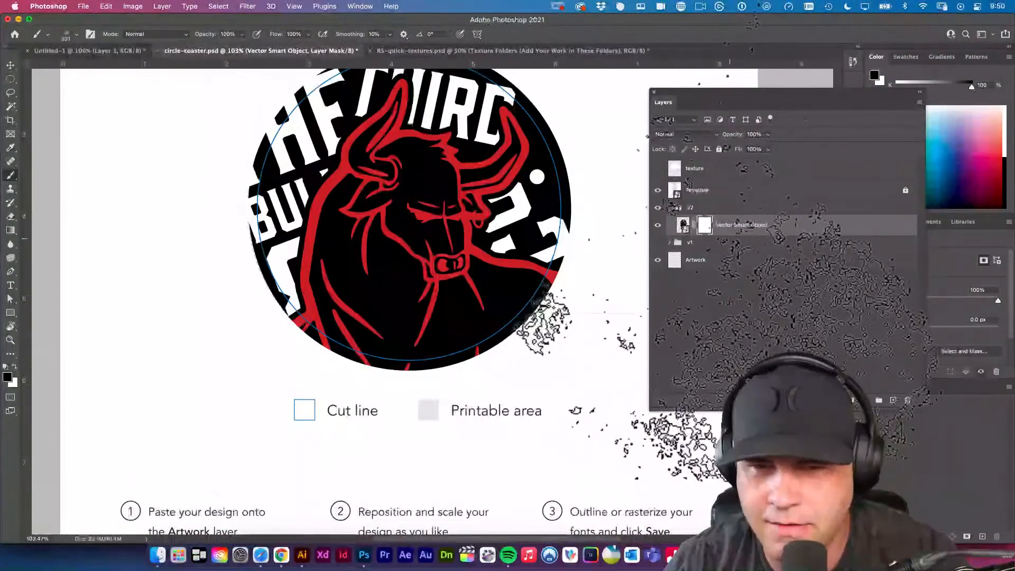
Add a new layer beneath the Vector Smart Object in v2 and fill it with white.
super+click(893, 400)
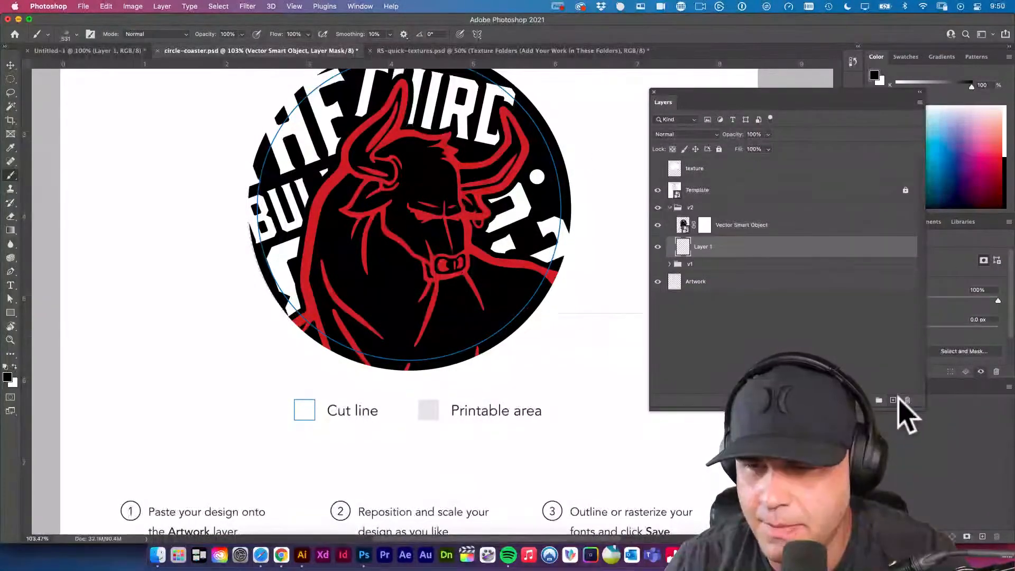
key(super+BackSpace)
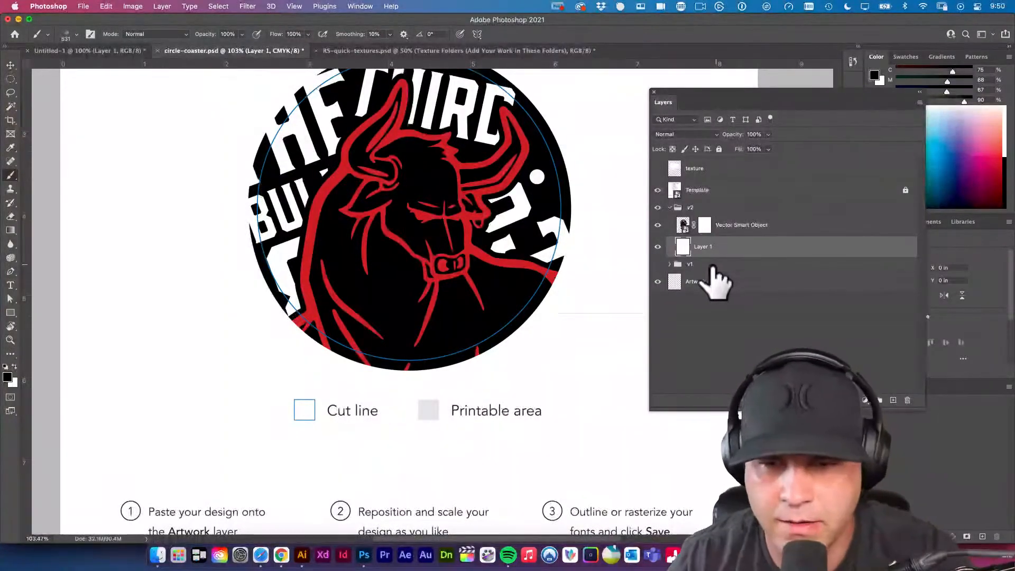
Stamp the grunge brush on the Vector Smart Object's mask over the bull's lower right and the nearby lettering.
click(706, 225)
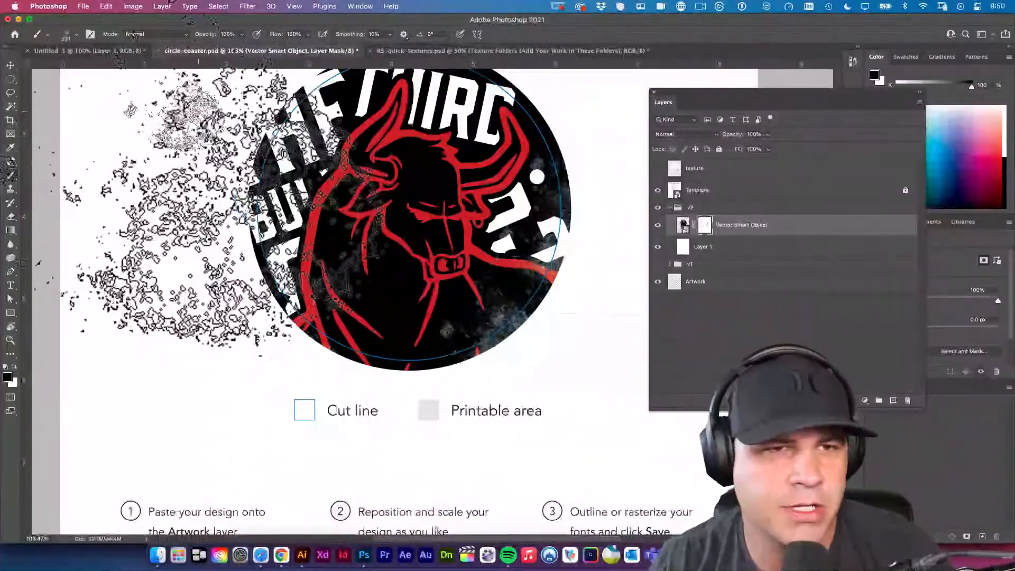
Bring up the brush presets and arrange them, enlarged, beside the layer list.
drag(768, 93, 585, 143)
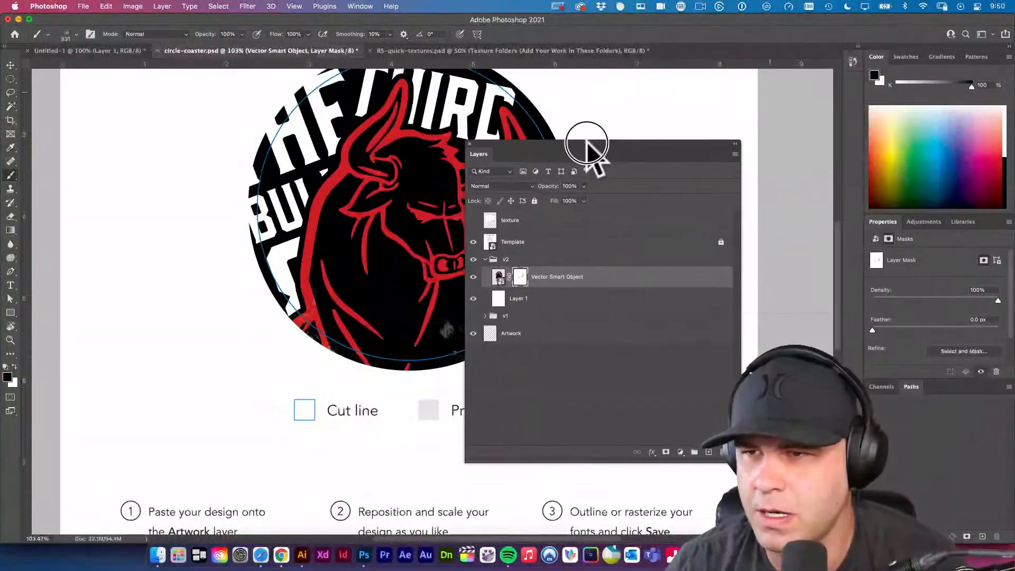
click(357, 6)
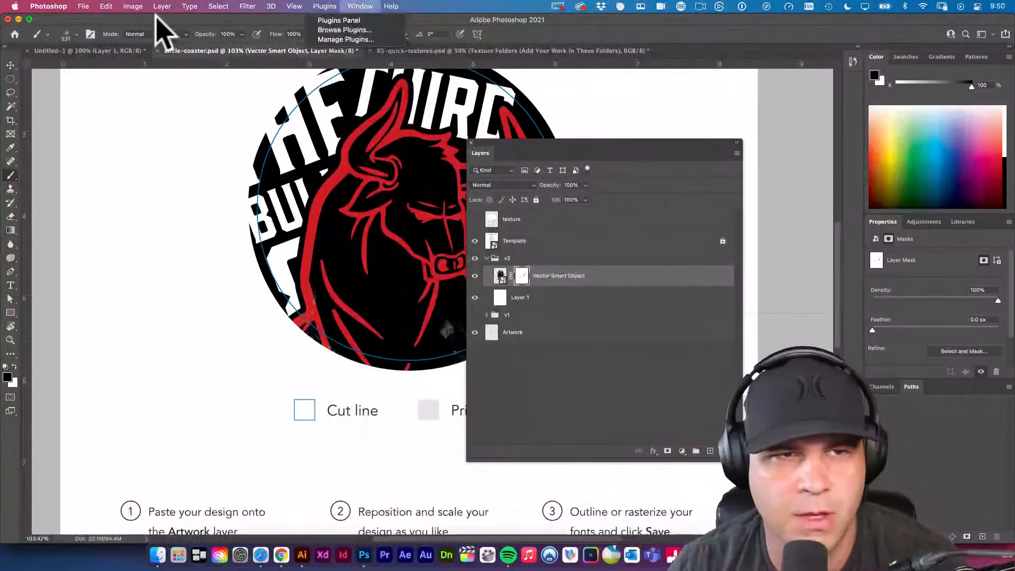
click(102, 28)
click(360, 6)
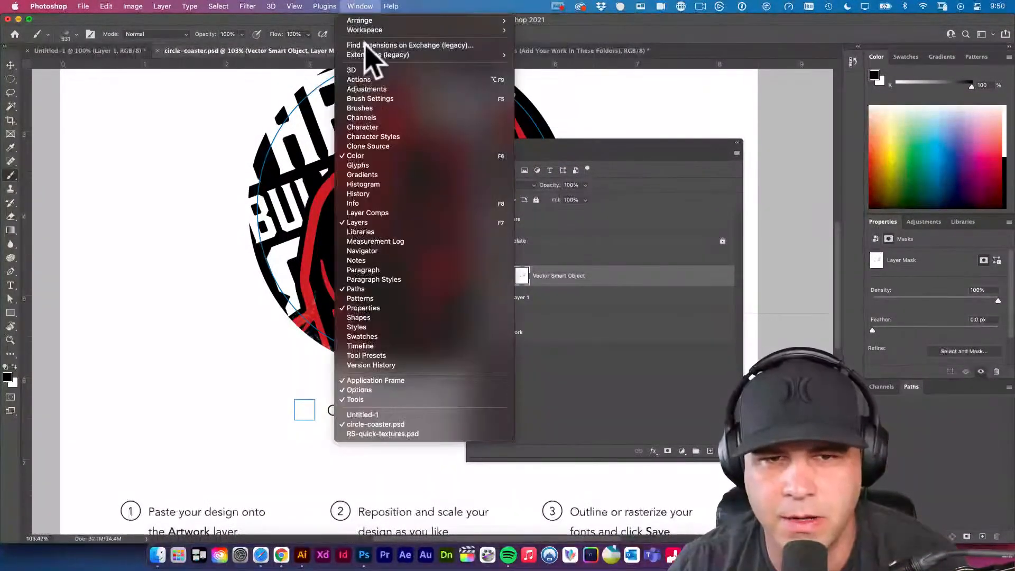
click(385, 110)
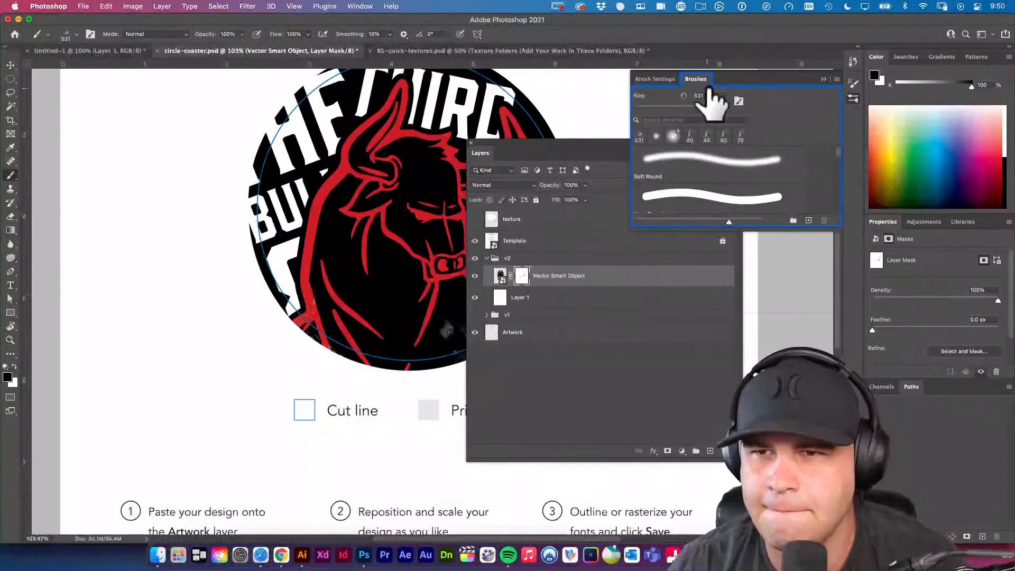
drag(738, 86, 174, 154)
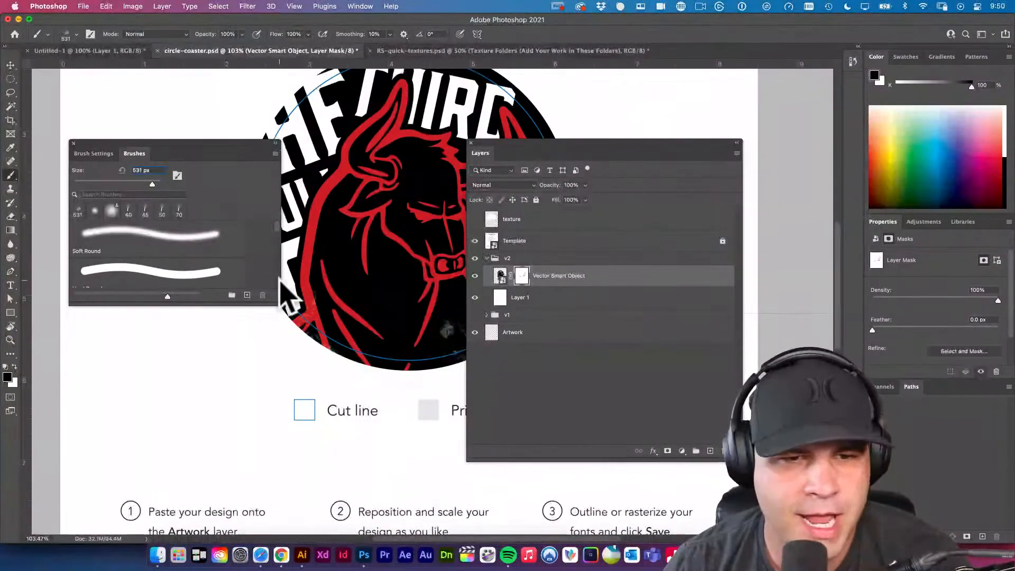
mouse_move(279, 303)
mouse_down()
mouse_move(386, 448)
mouse_move(377, 430)
mouse_up()
Browse the brush presets to the end and select the custom grunge brush Sampled Brush 37.
scroll(242, 313, down, 3)
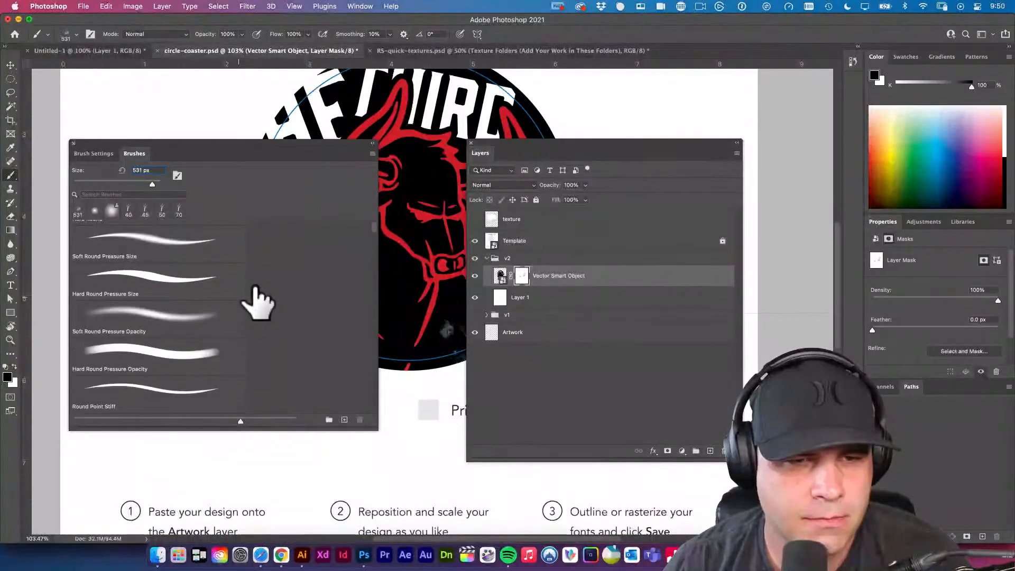
scroll(232, 294, down, 10)
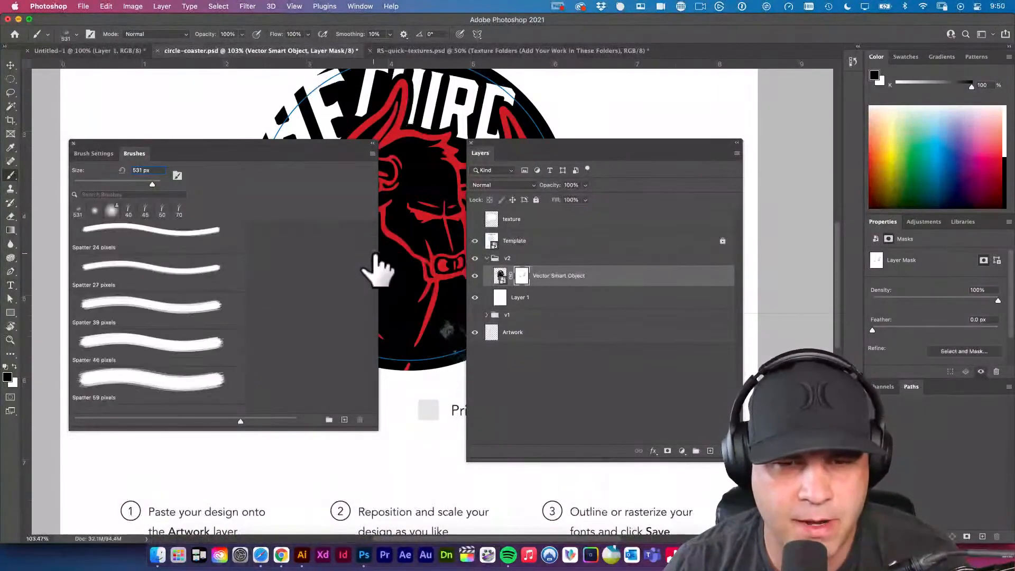
scroll(374, 286, down, 10)
scroll(385, 374, down, 10)
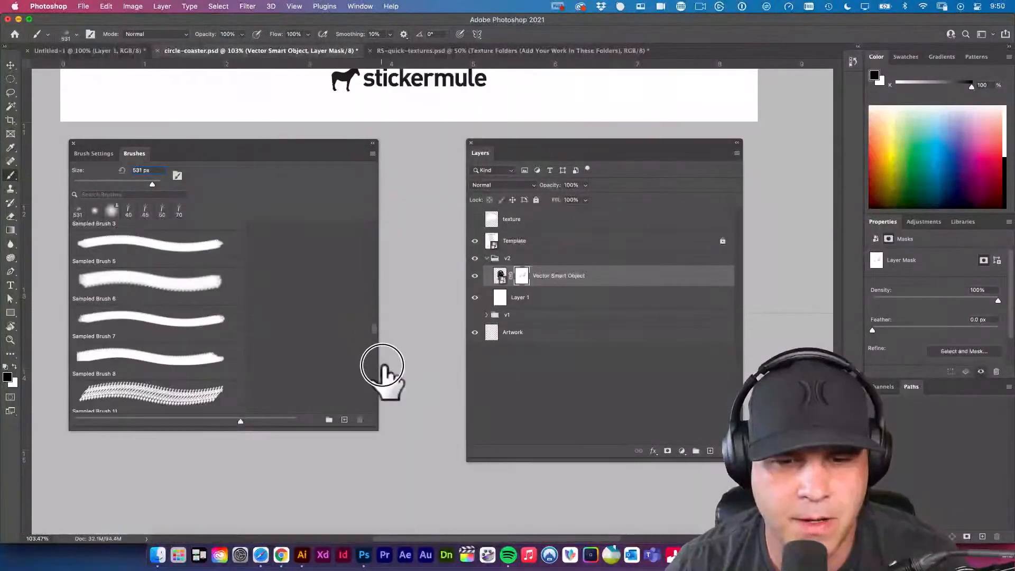
scroll(363, 338, down, 10)
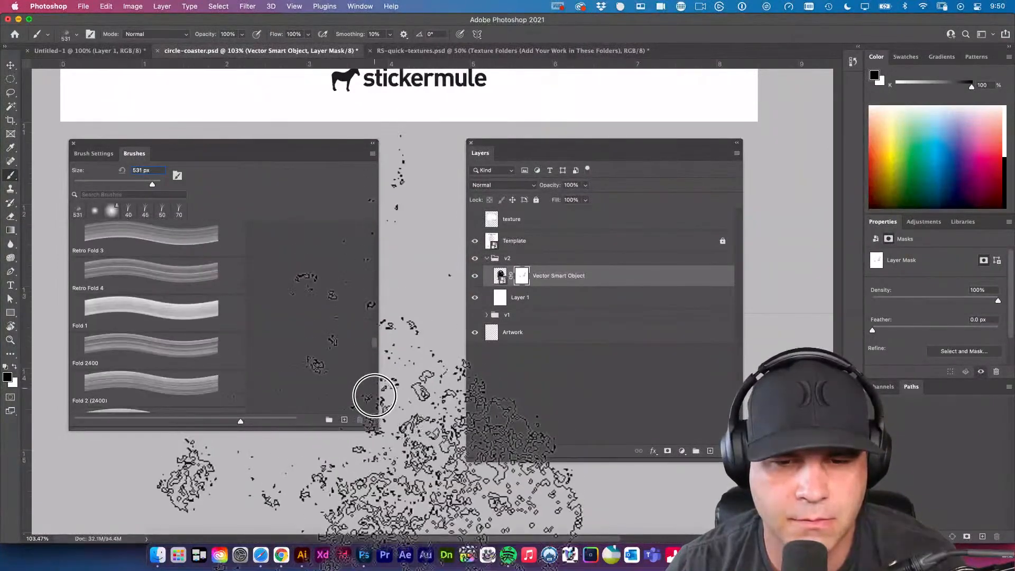
scroll(370, 396, down, 10)
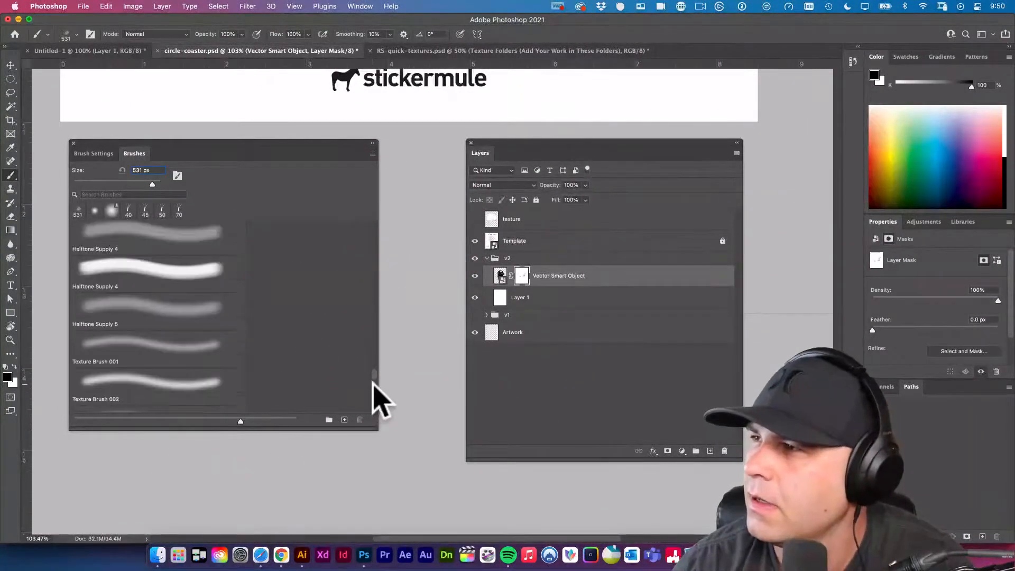
scroll(373, 383, down, 10)
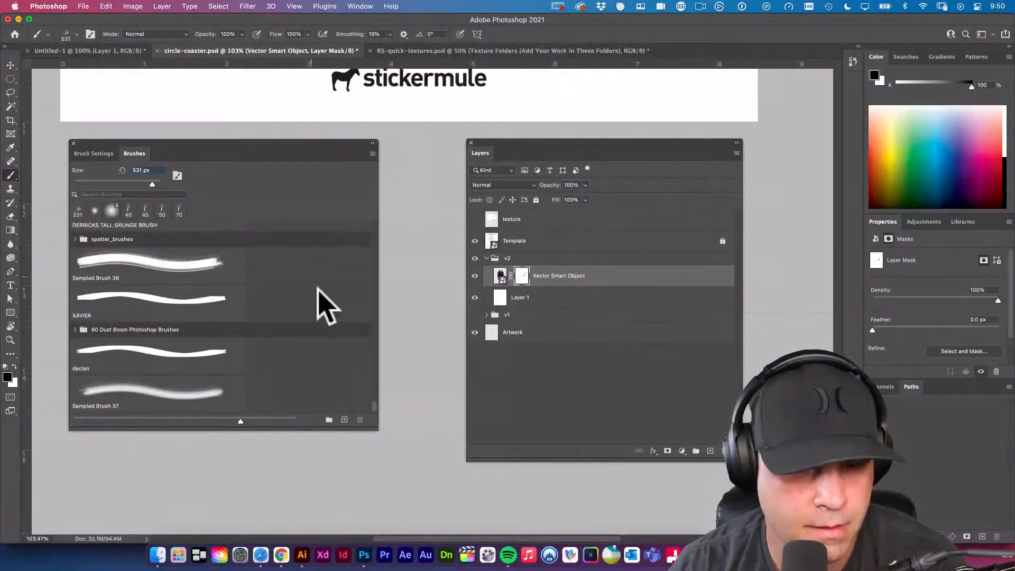
scroll(367, 211, down, 10)
scroll(366, 370, down, 15)
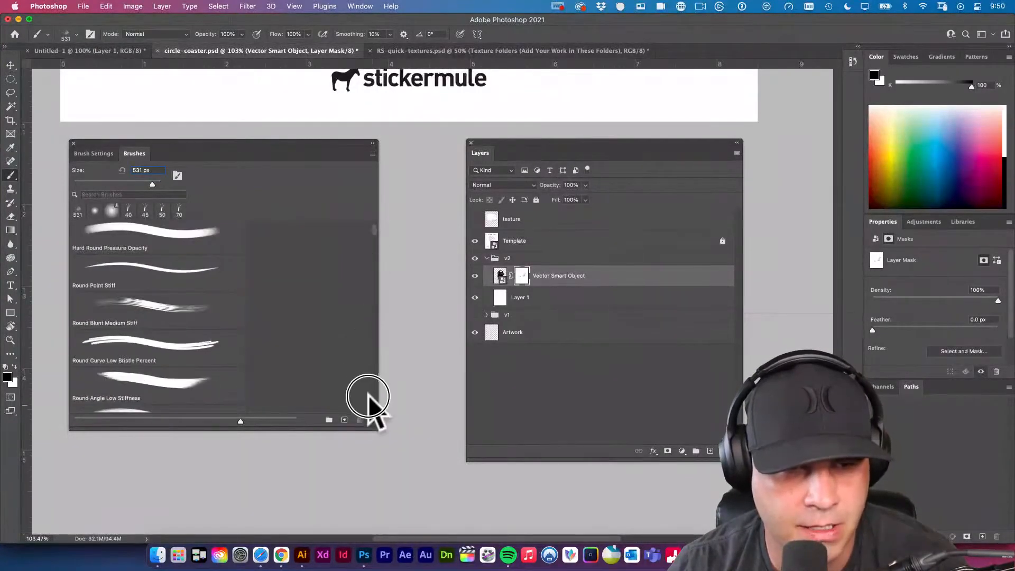
scroll(328, 324, up, 20)
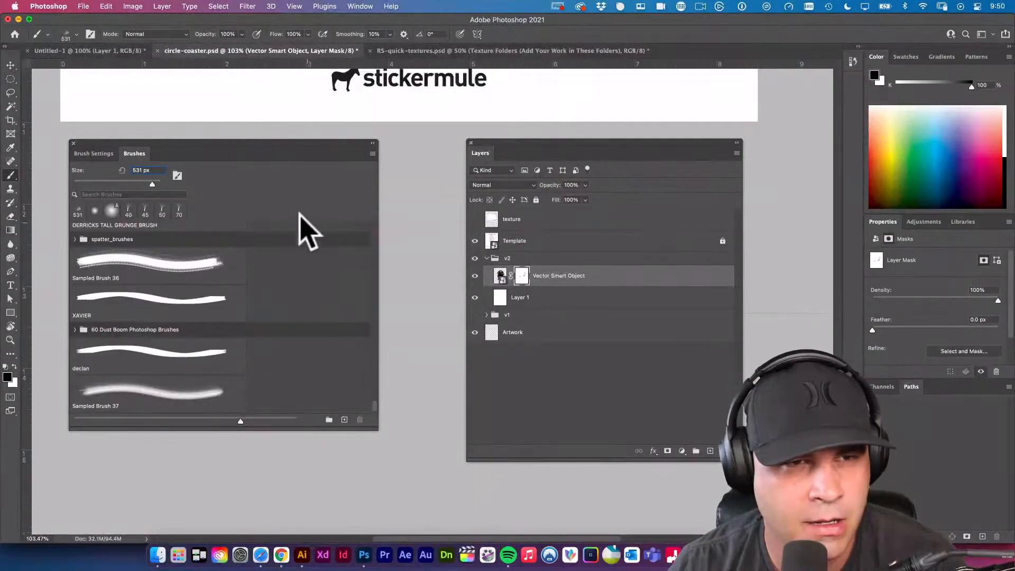
click(65, 33)
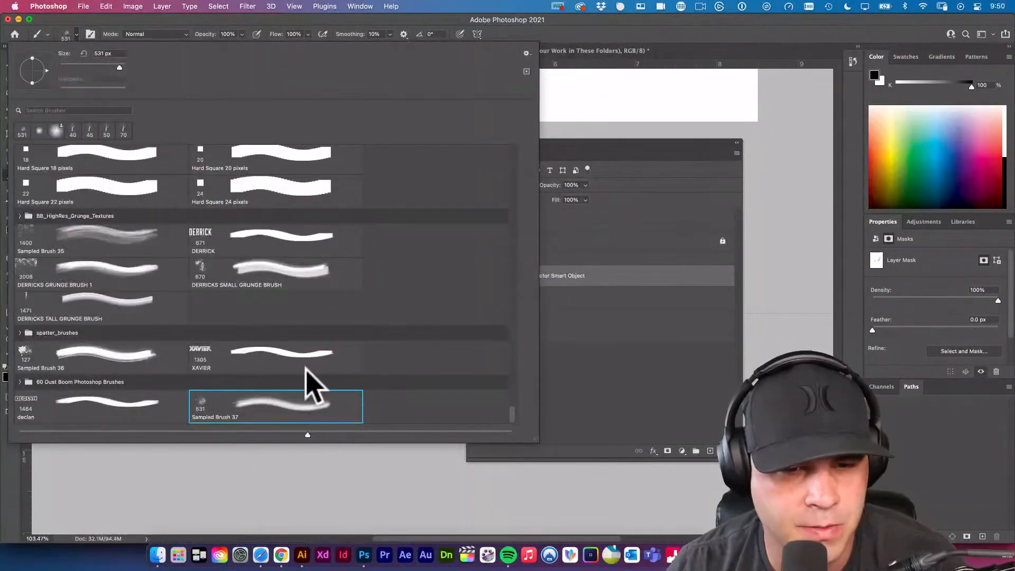
double_click(303, 408)
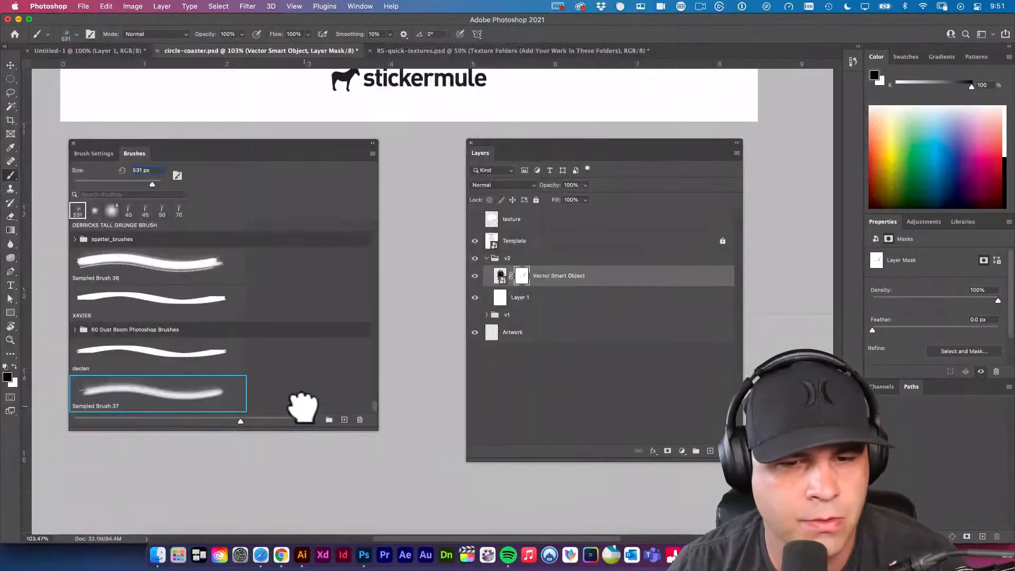
Show the tip settings of the custom grunge brush beside the layer list.
drag(297, 144, 410, 155)
click(212, 168)
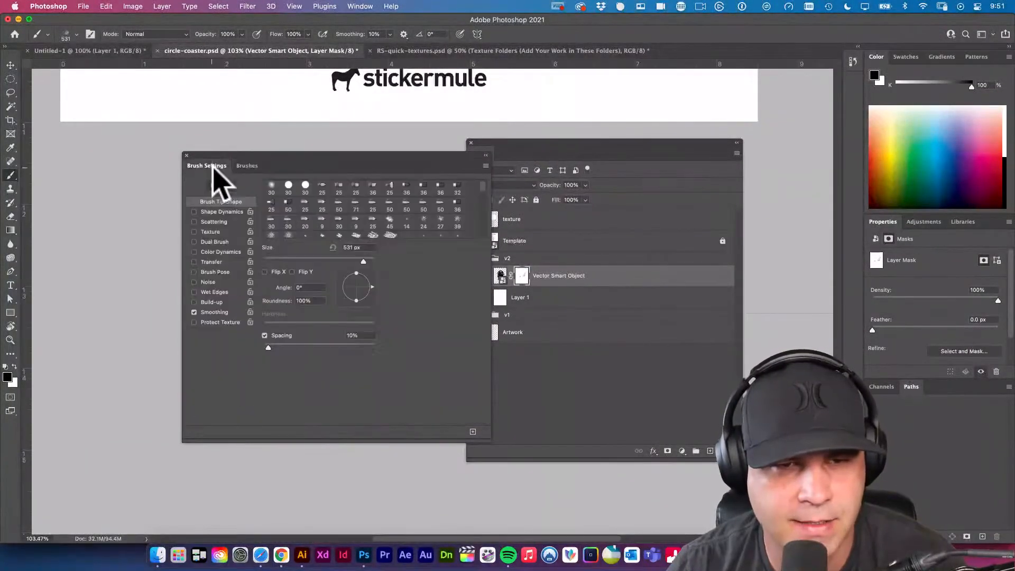
drag(317, 163, 267, 158)
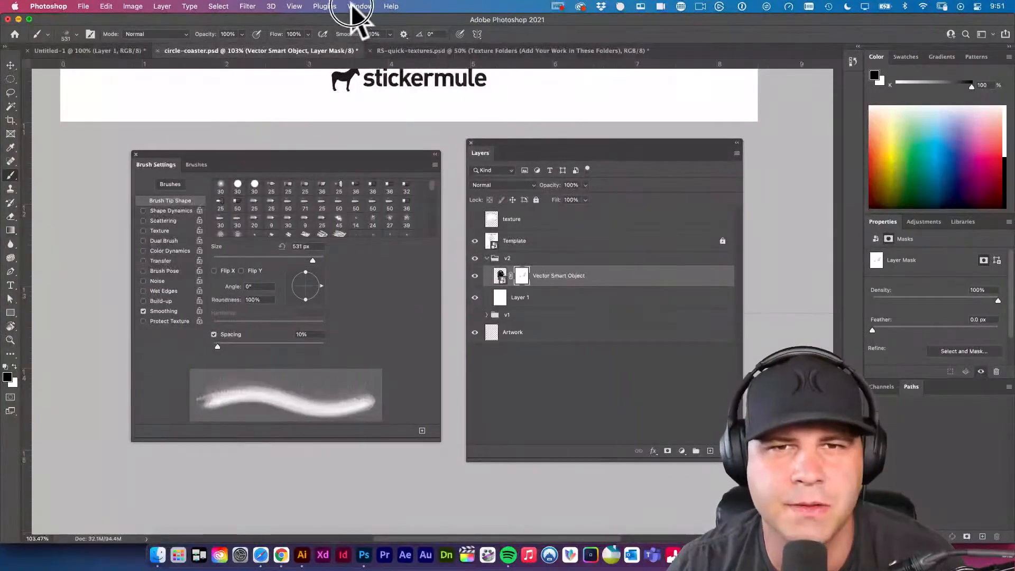
click(357, 6)
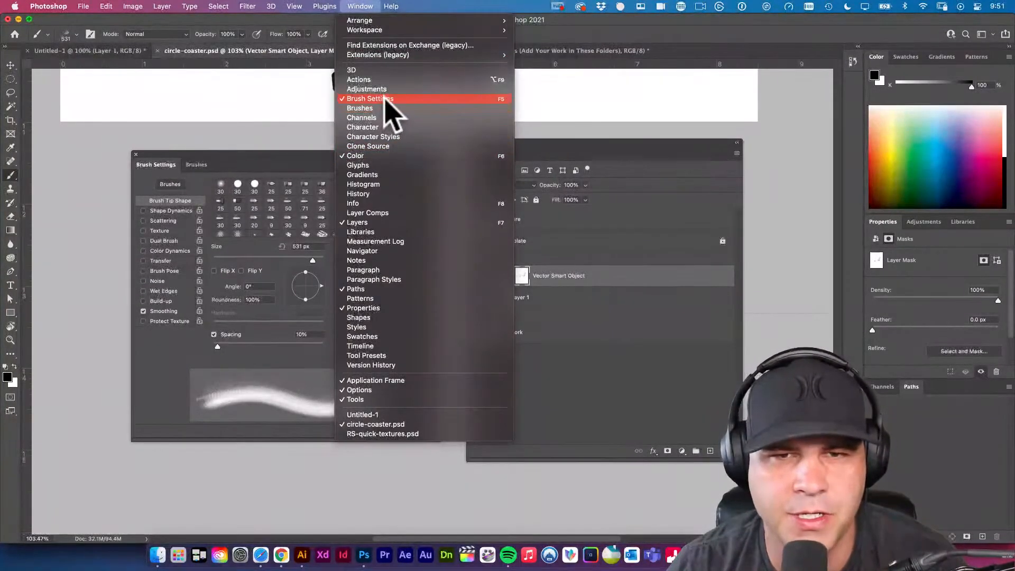
click(261, 170)
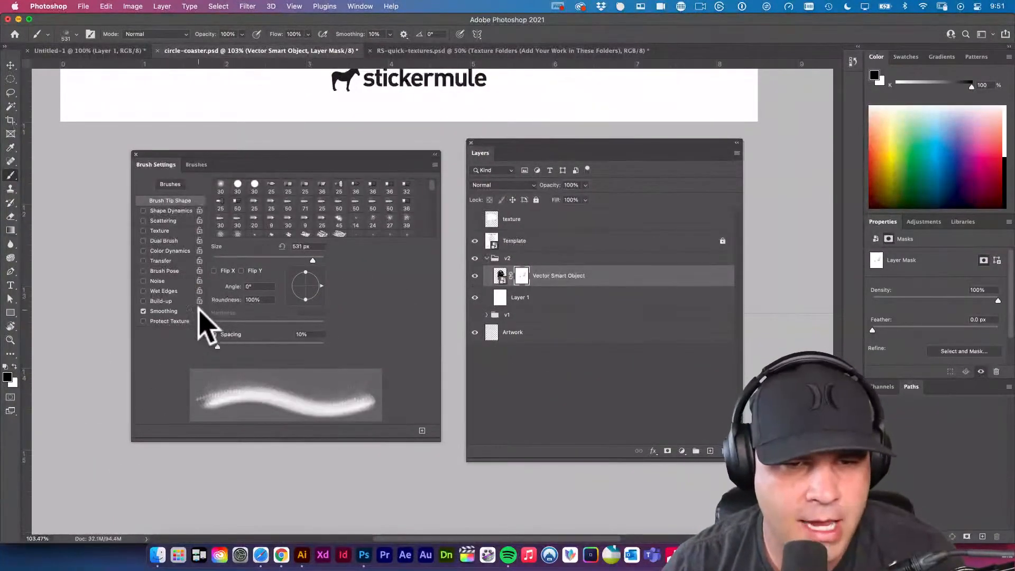
Enable Shape Dynamics with 12% size, 53% angle and 12% roundness jitter, plus Scattering at 90% with a count of 2.
click(154, 211)
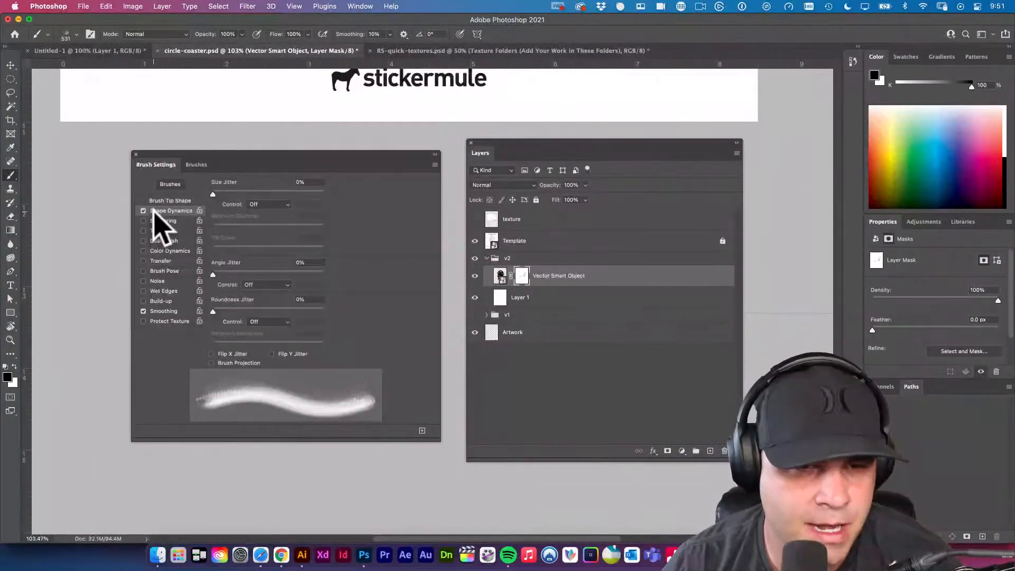
drag(213, 194, 223, 194)
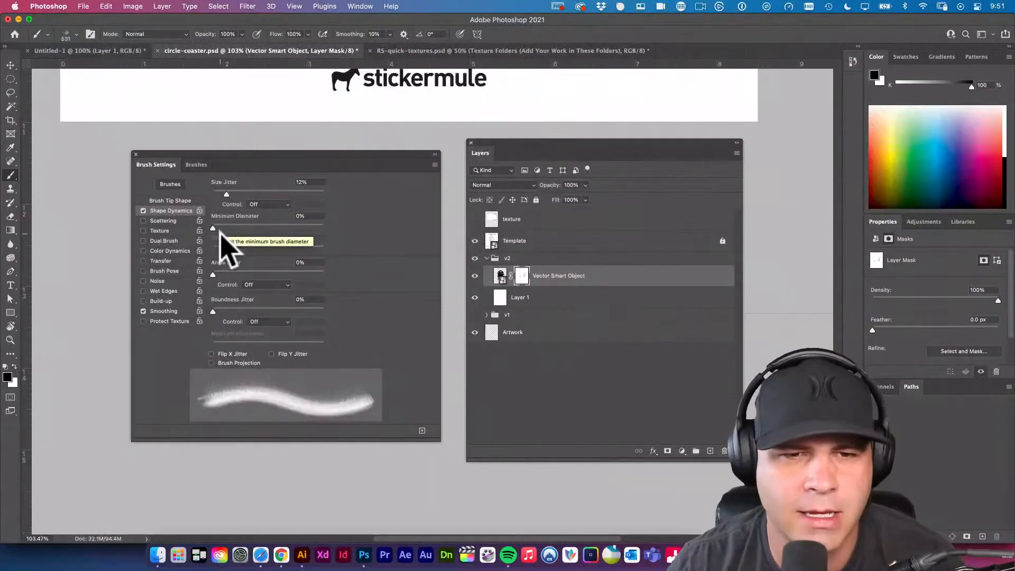
mouse_move(215, 275)
mouse_down()
mouse_move(280, 275)
mouse_move(256, 275)
mouse_move(271, 275)
mouse_up()
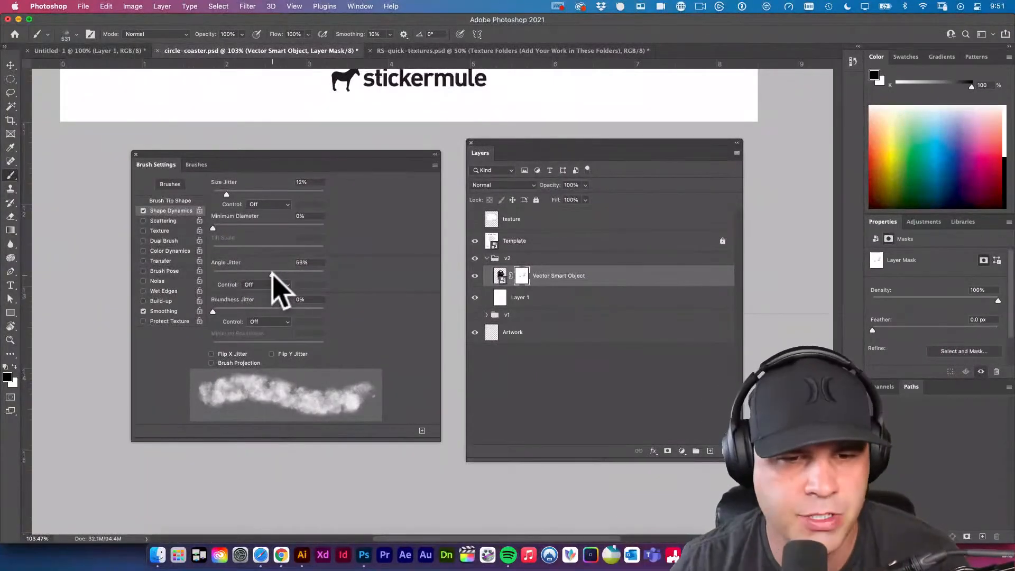
drag(213, 309, 228, 309)
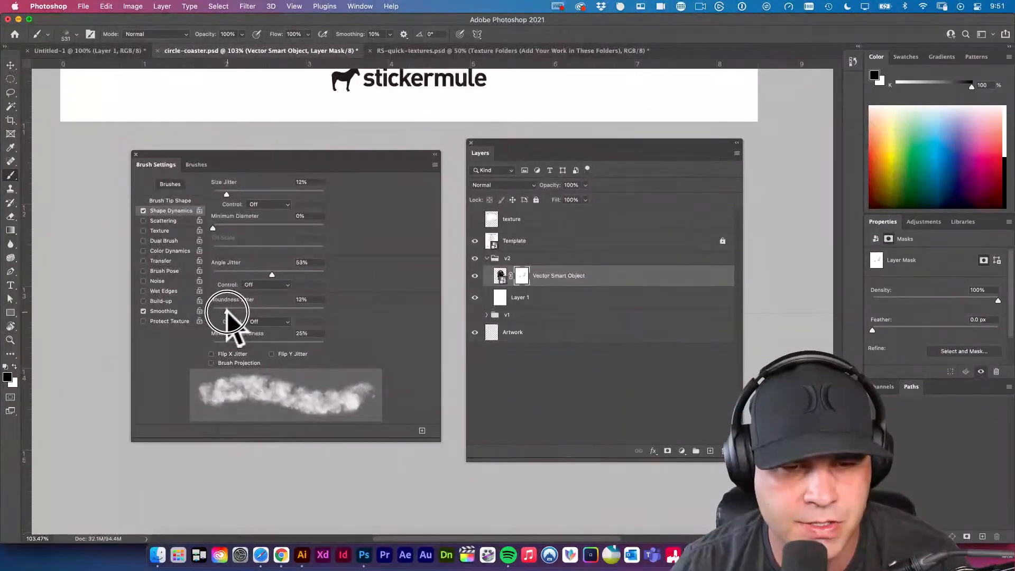
click(160, 221)
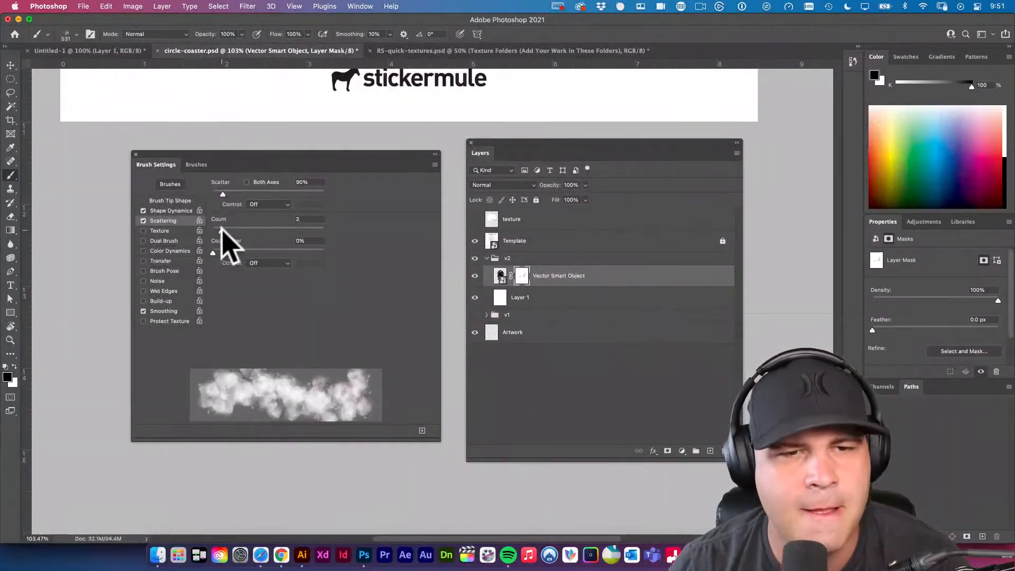
Bring the coaster artwork back into view, close the brush settings and move the layer list clear of the design.
drag(148, 174, 672, 276)
scroll(264, 211, up, 10)
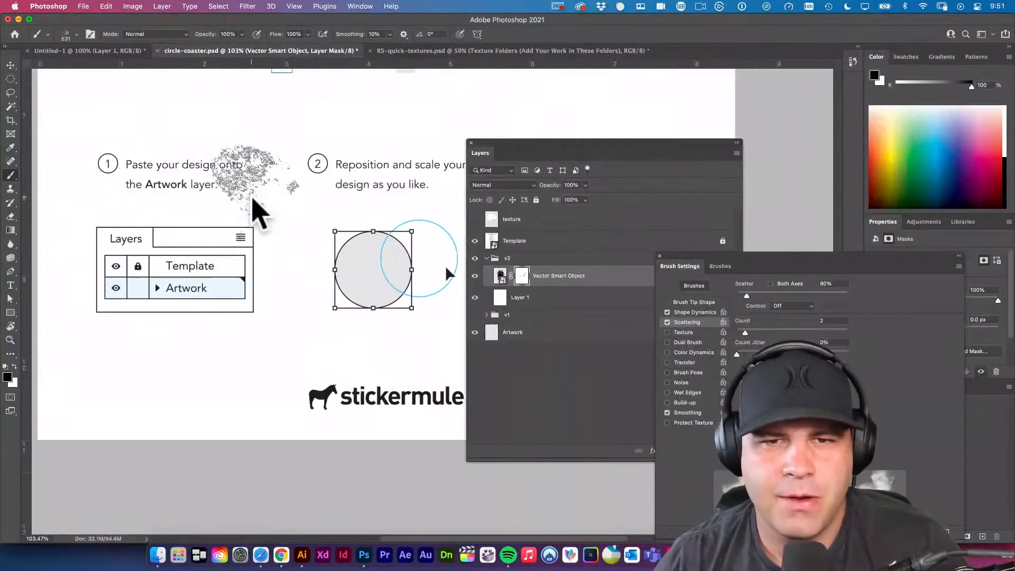
scroll(244, 196, up, 10)
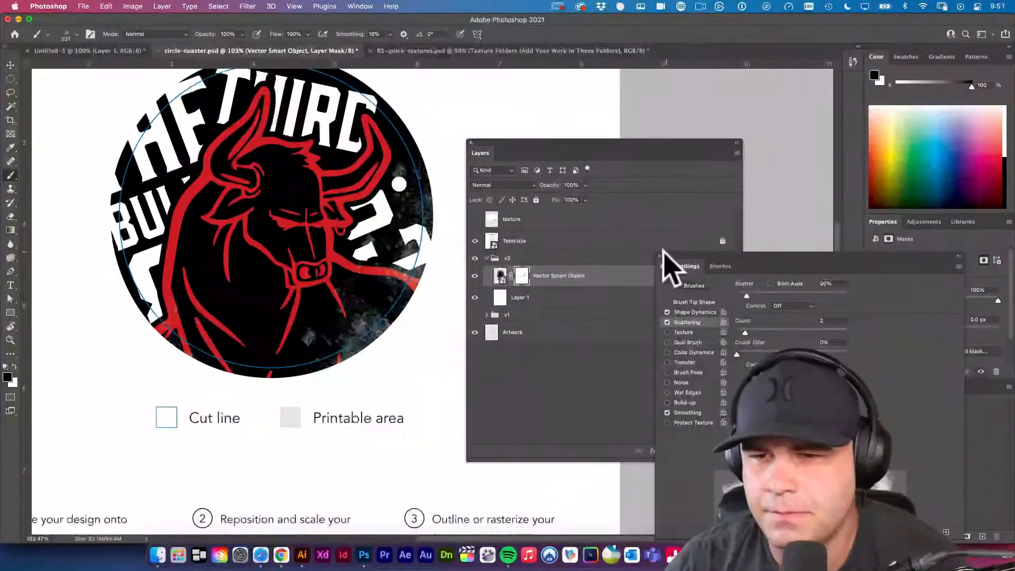
click(659, 256)
drag(487, 144, 568, 140)
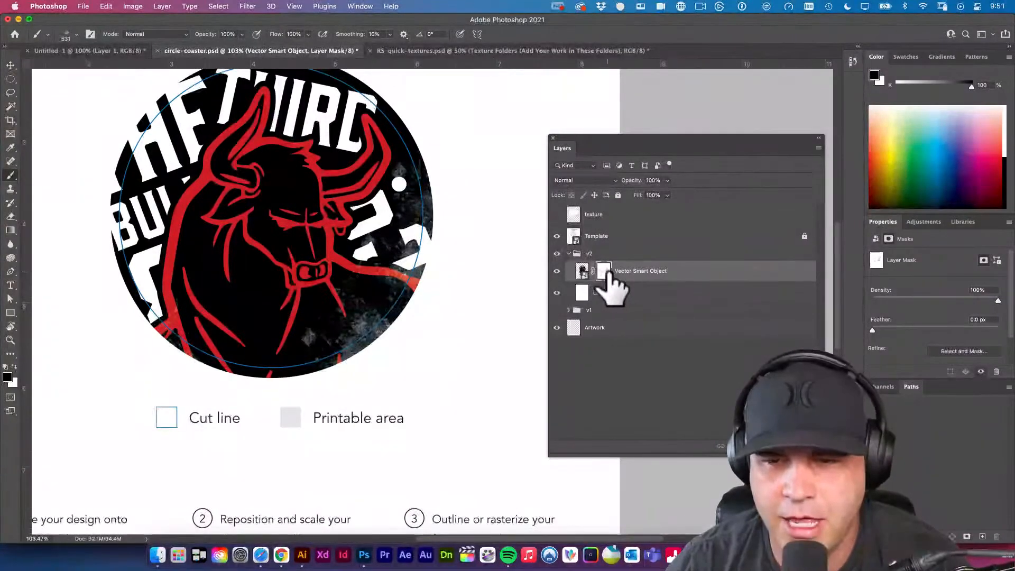
Try heavier grunge stamps on the Vector Smart Object's mask over the bull's body and left lettering, and undo them.
super+click(603, 270)
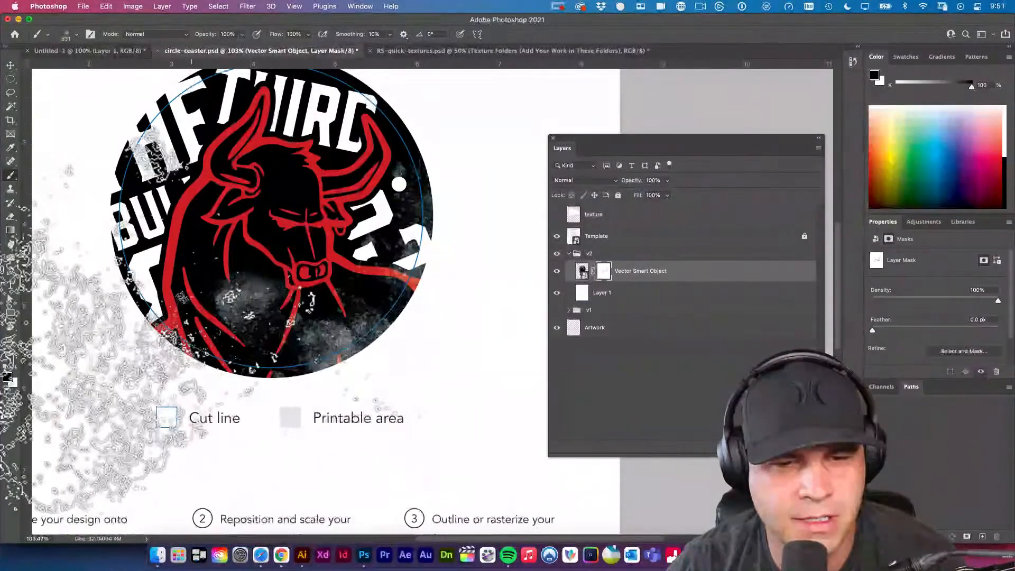
click(168, 285)
click(133, 196)
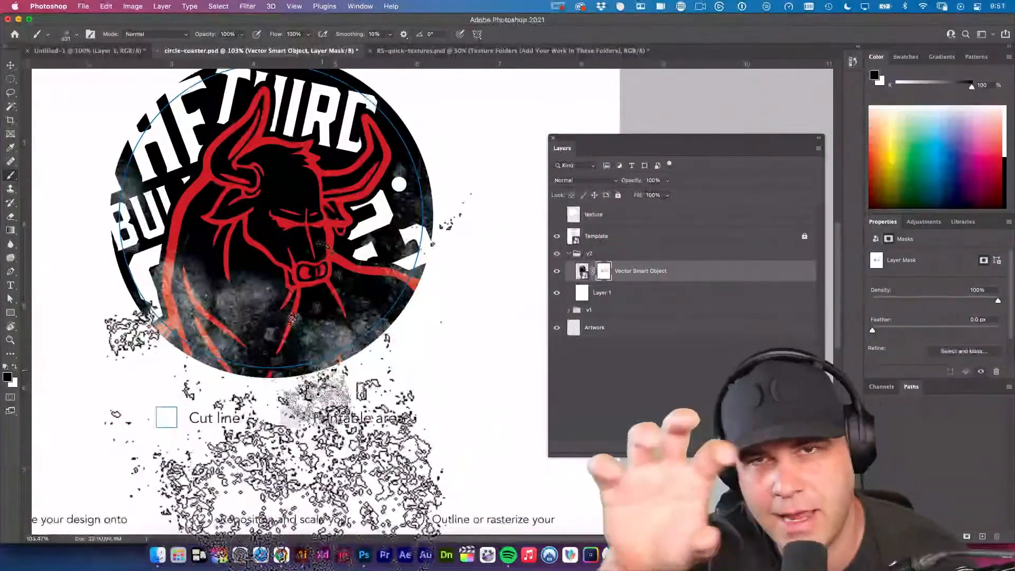
key(super+z)
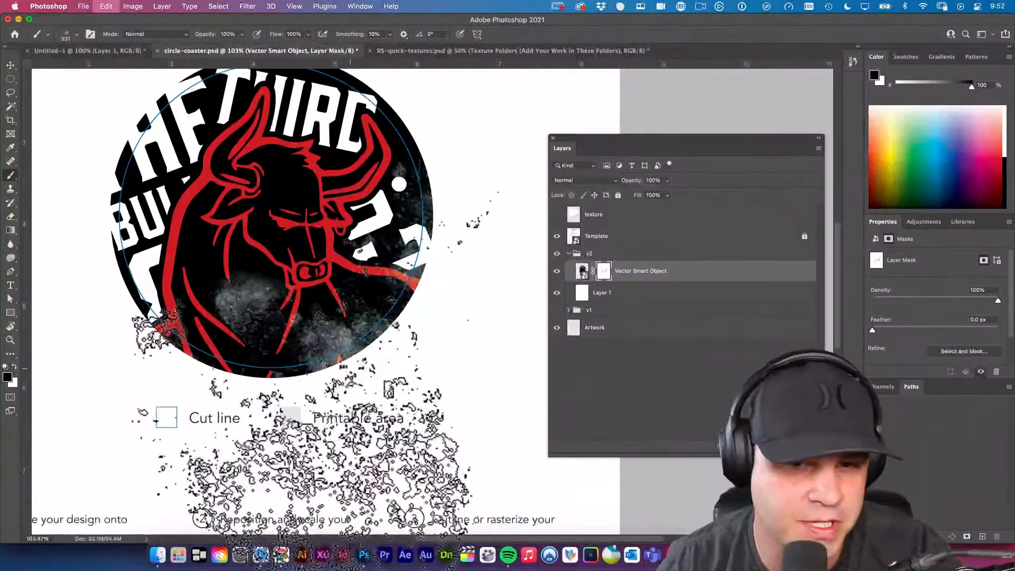
key(super+z)
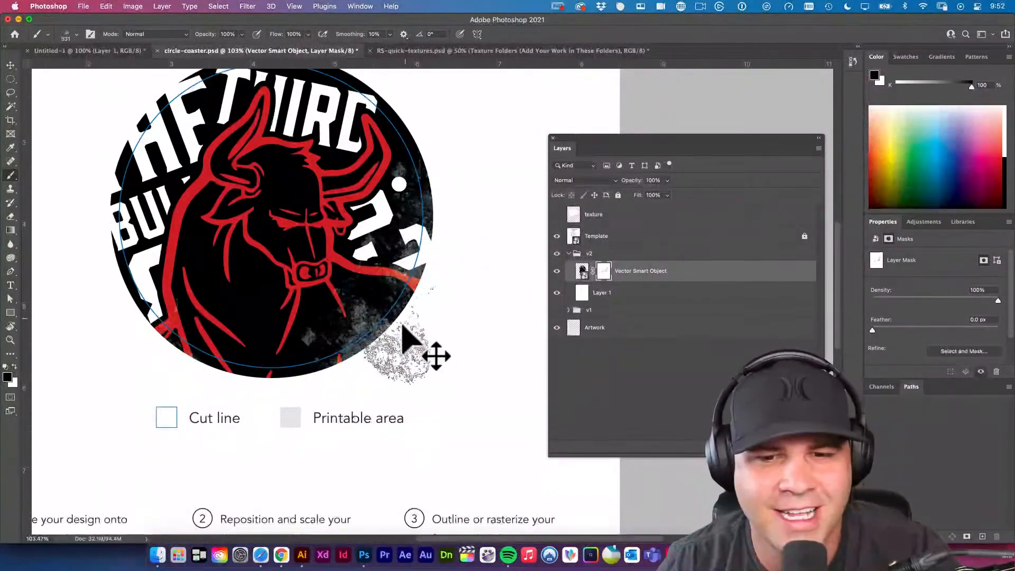
Stamp grunge on the Vector Smart Object's mask around the circle's outer edge, including the top and lower left.
drag(479, 341, 504, 435)
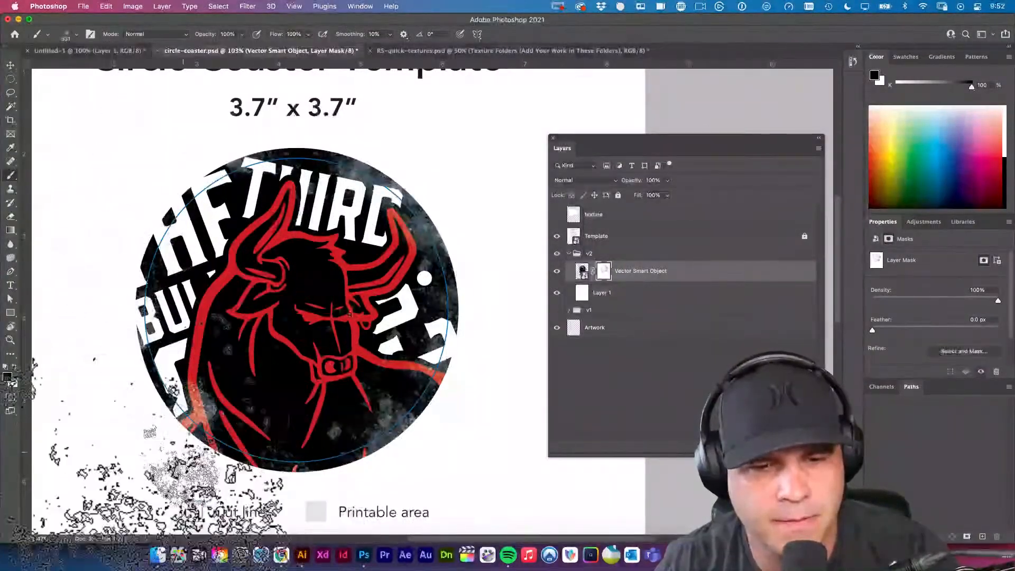
Add a new layer directly beneath the Vector Smart Object in v2 and fill it with black.
click(692, 290)
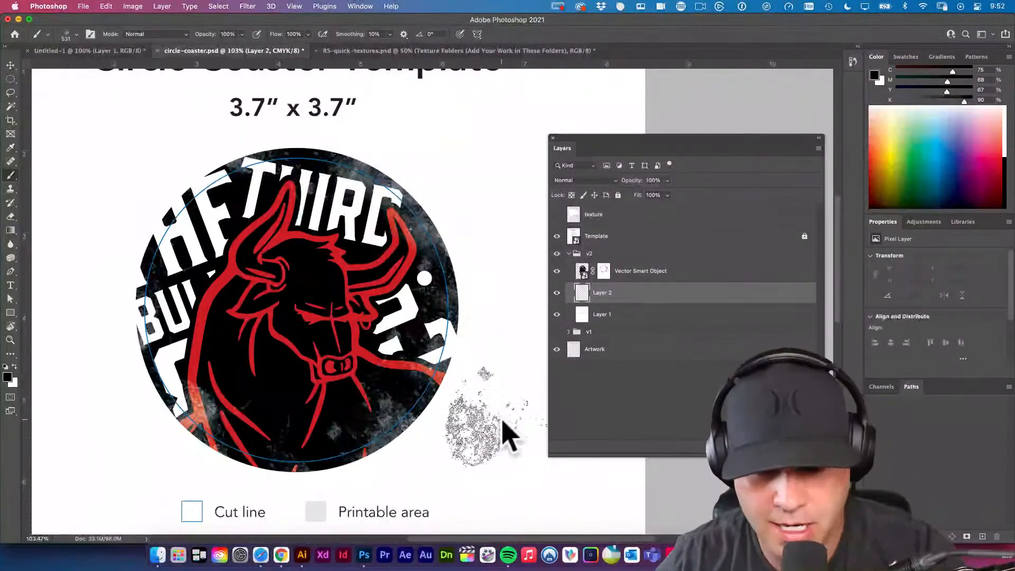
key(alt+BackSpace)
key(v)
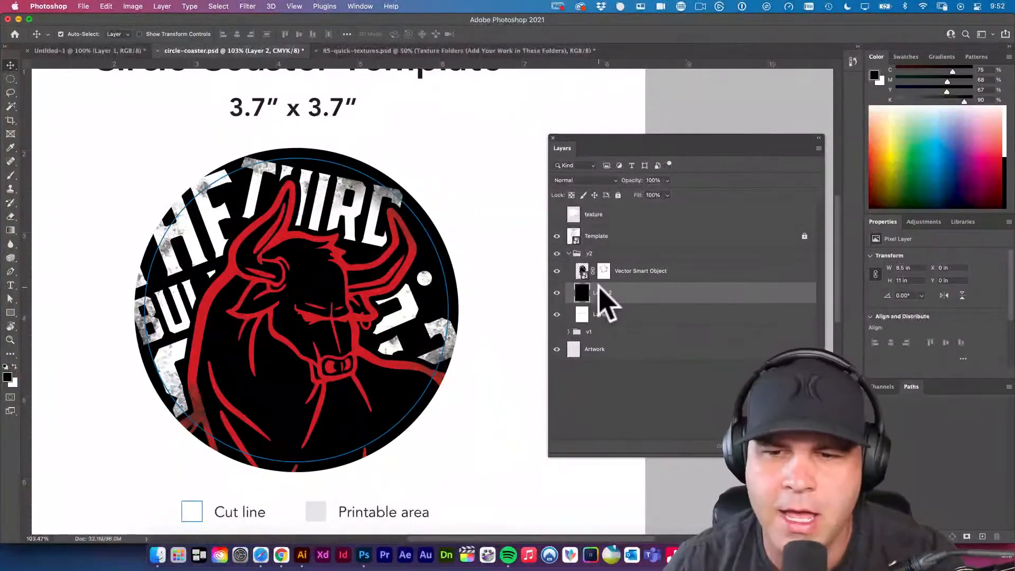
Try a bright blue fill on Layer 1 with the black Layer 2 hidden, show Layer 2 again and delete Layer 1.
click(557, 293)
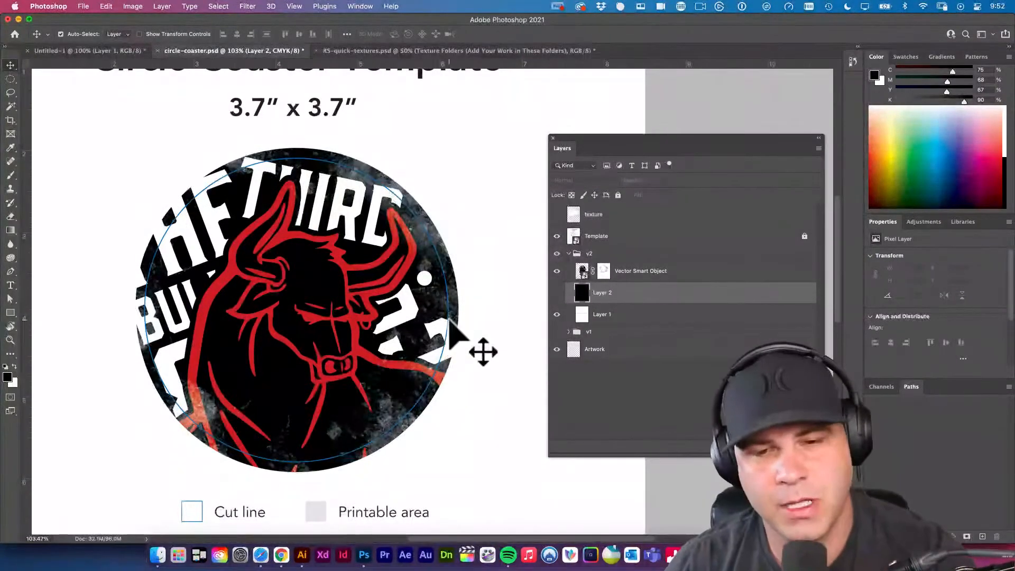
click(597, 315)
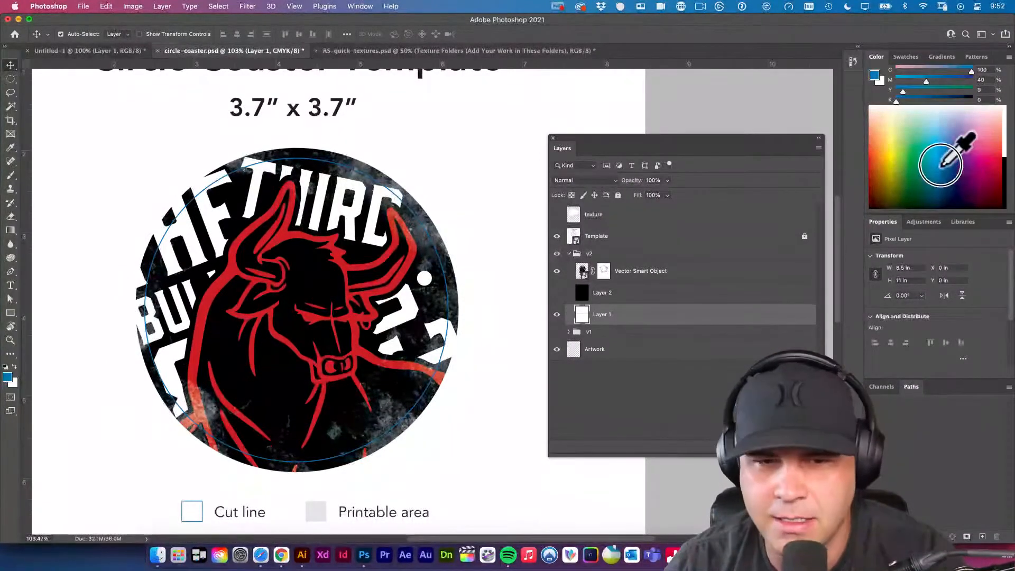
key(alt+BackSpace)
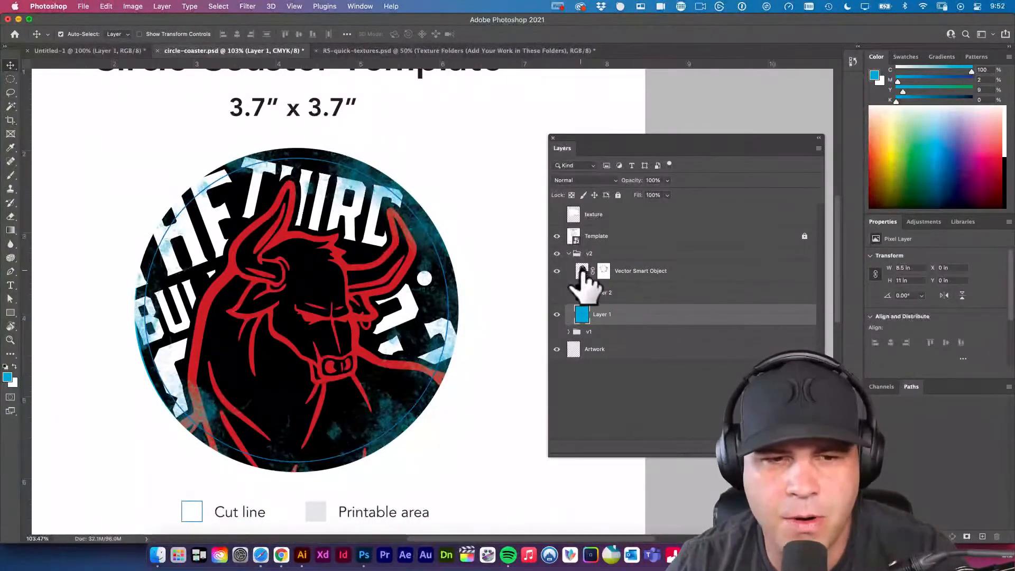
click(557, 293)
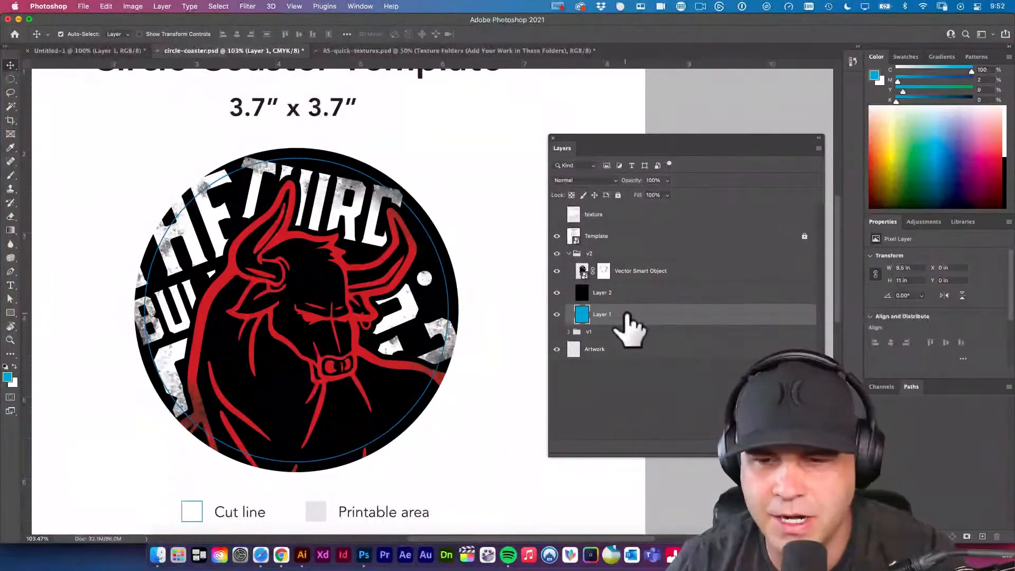
key(Delete)
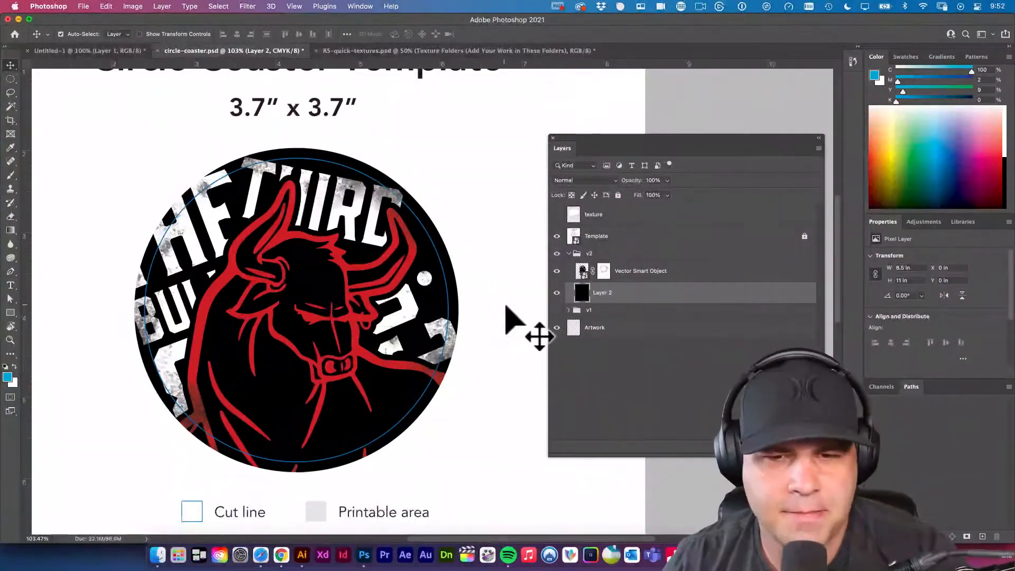
Stamp black grunge on the Vector Smart Object's mask over the bull's lower-left body, head and the upper-left lettering.
click(604, 274)
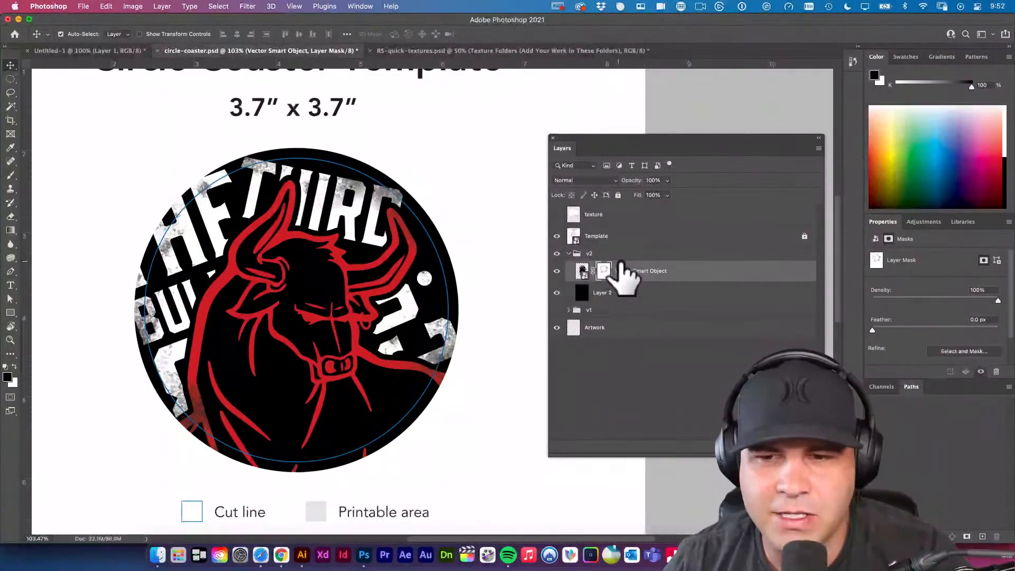
key(super+z)
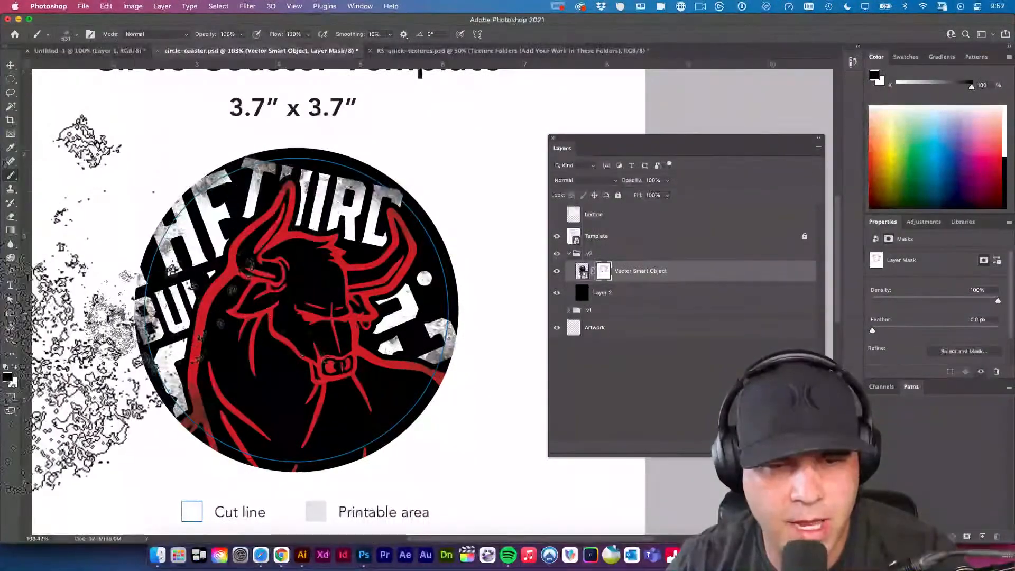
click(220, 432)
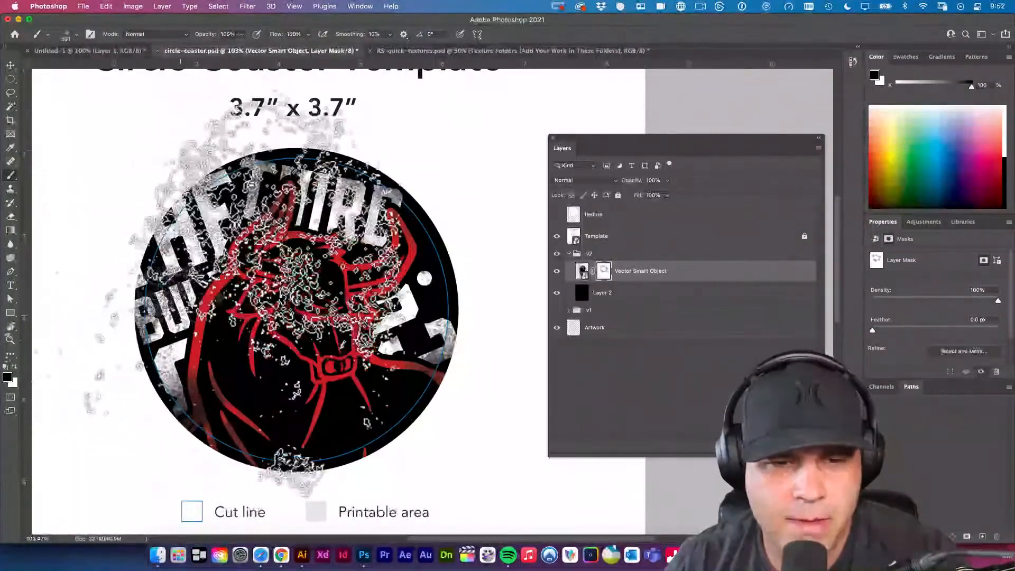
click(244, 243)
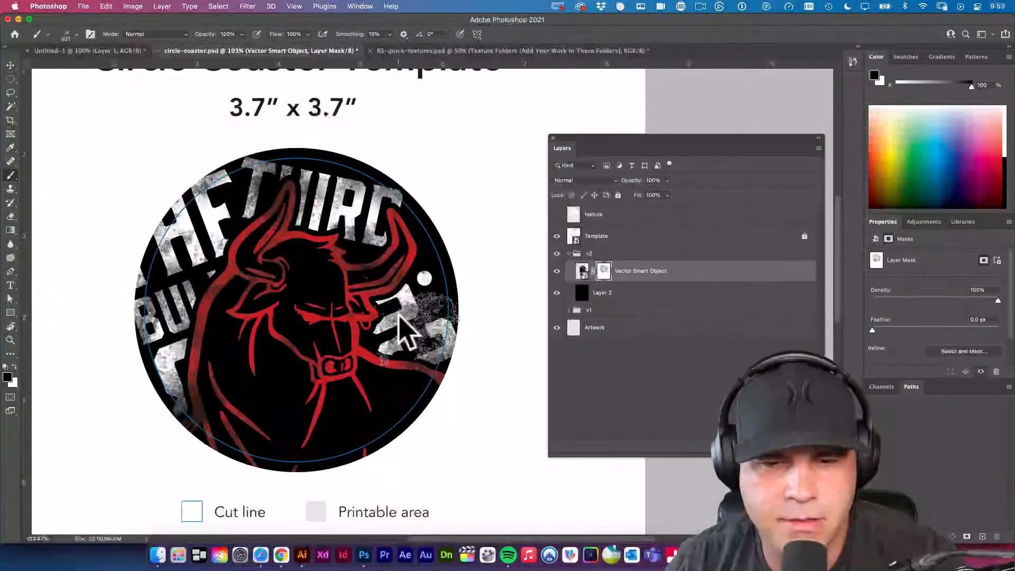
click(231, 219)
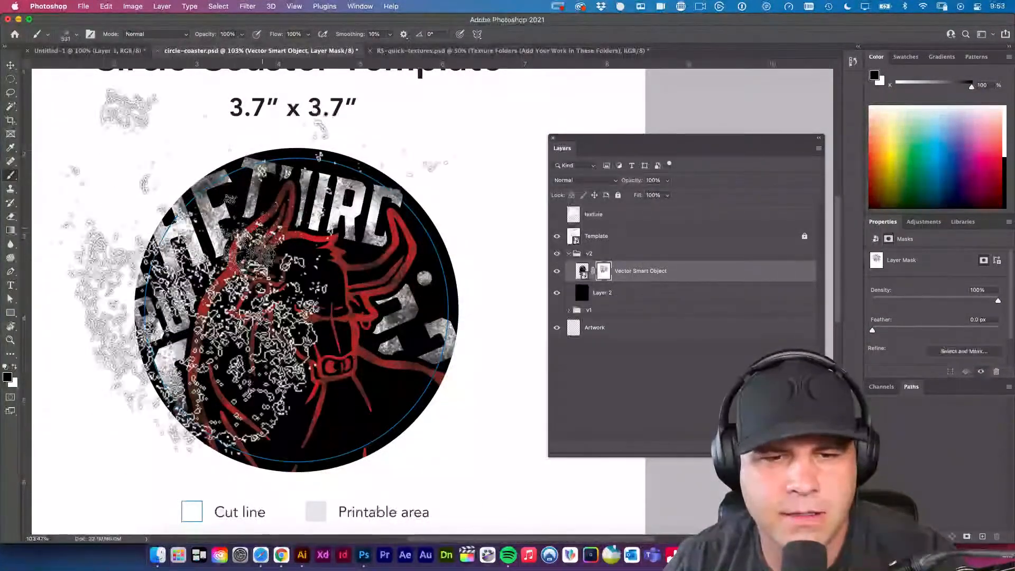
Check the brush presets and paint white with the grunge brush on the mask to restore the bull's head and horns.
right_click(417, 365)
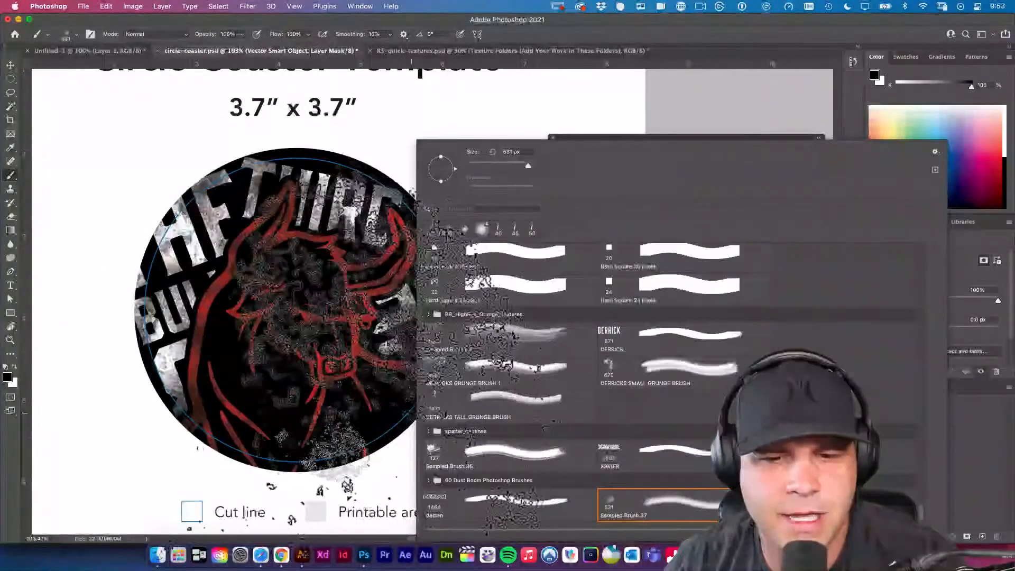
right_click(330, 415)
click(328, 407)
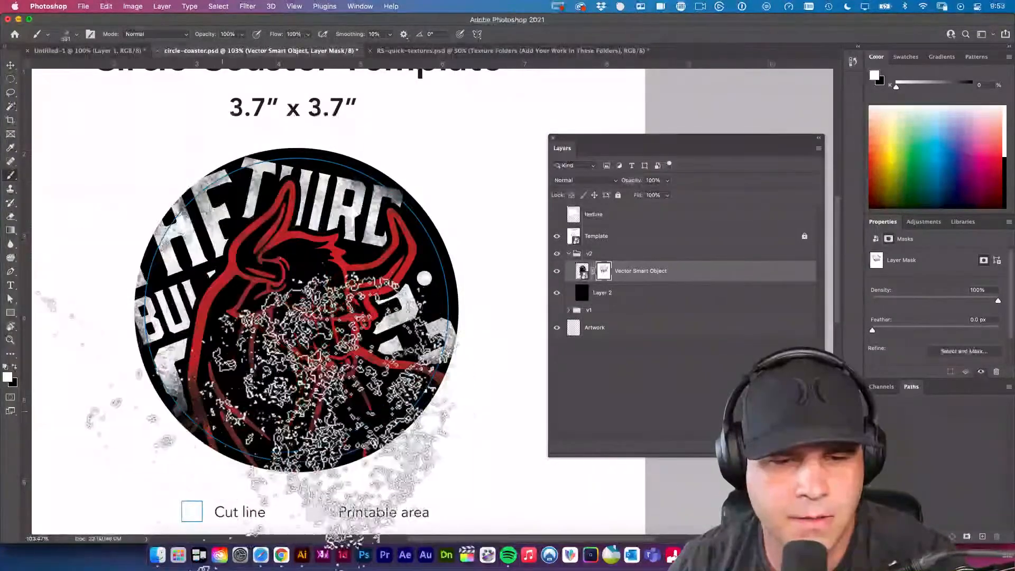
key(bracketleft)
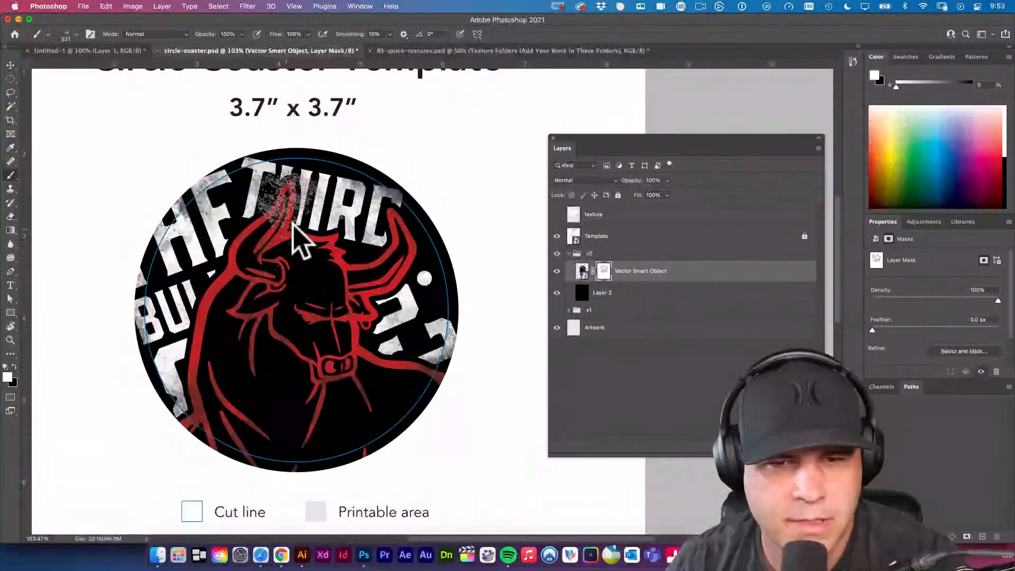
drag(375, 214, 365, 270)
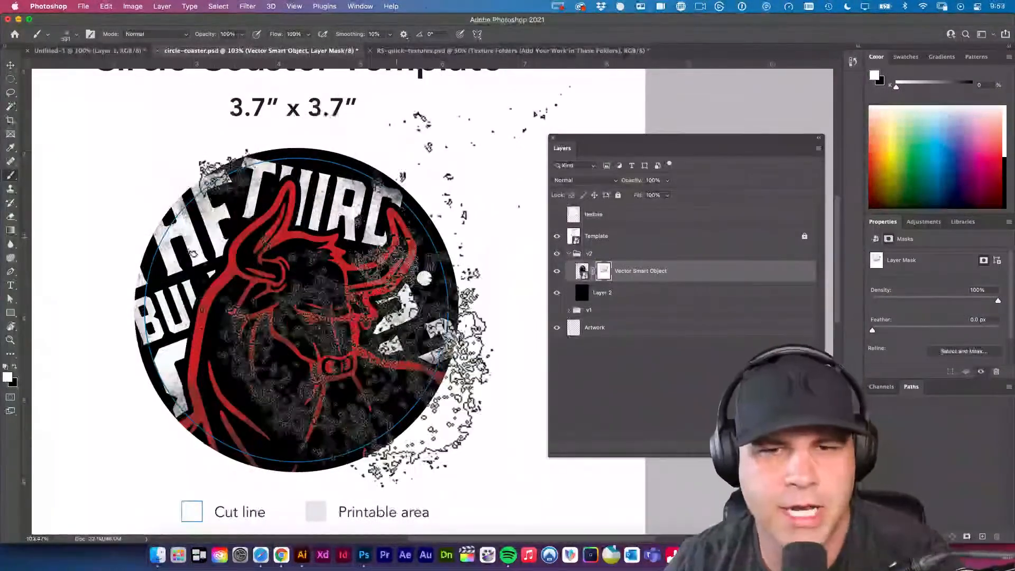
drag(601, 139, 604, 138)
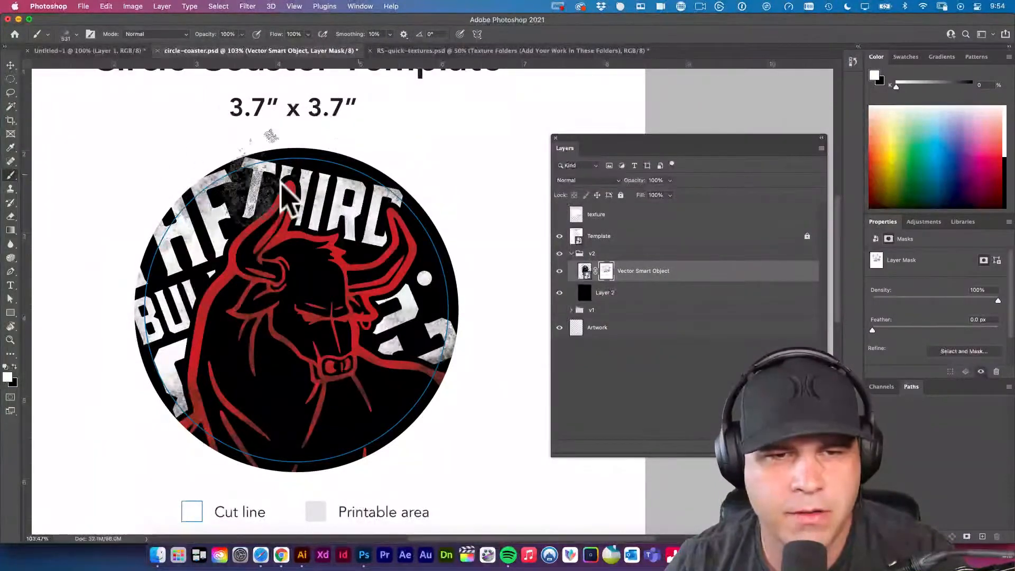
Stamp white grunge on the mask over the left lettering, the bull's body and the lettering on the circle's right side.
click(170, 253)
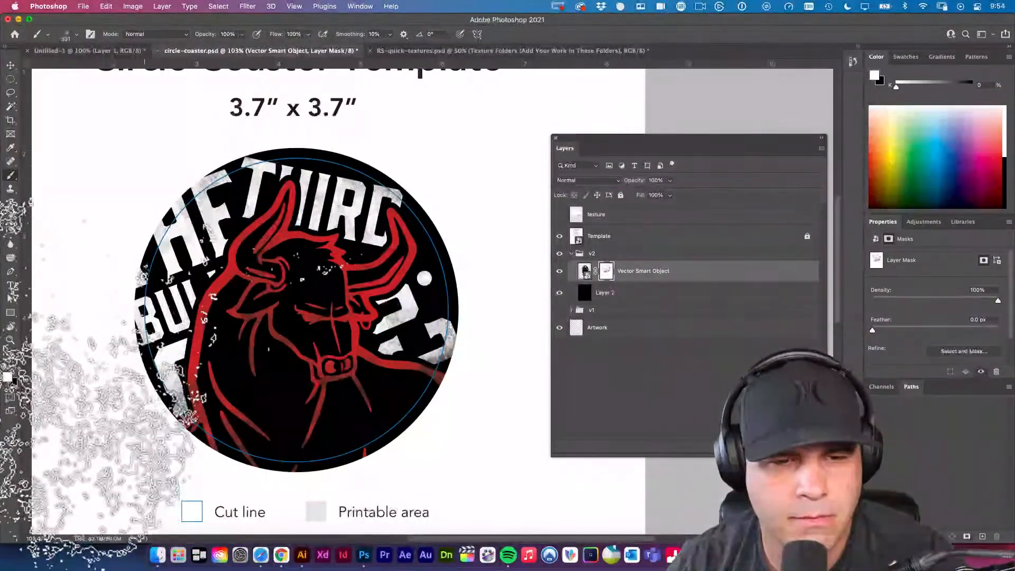
click(161, 403)
click(182, 407)
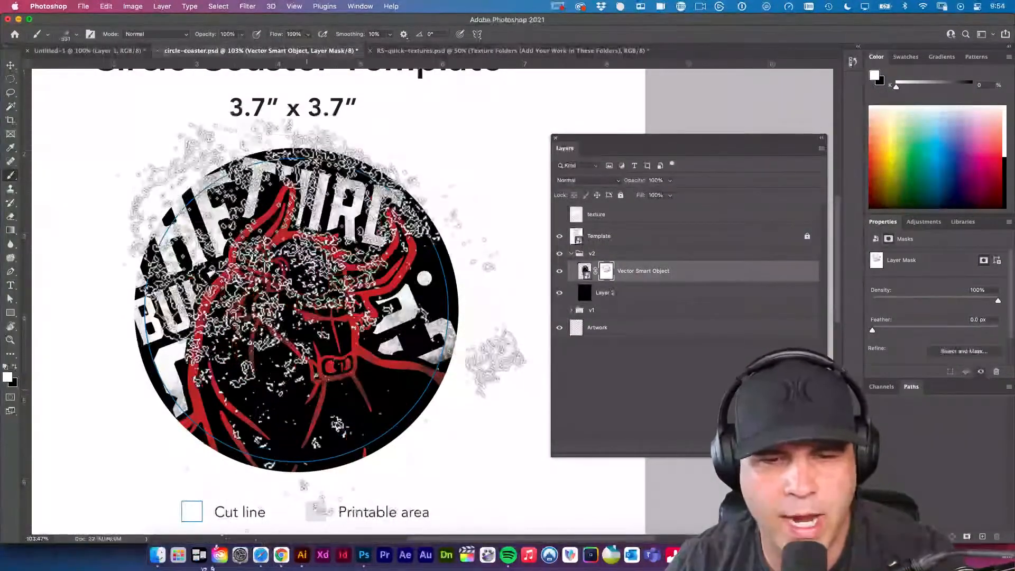
click(265, 345)
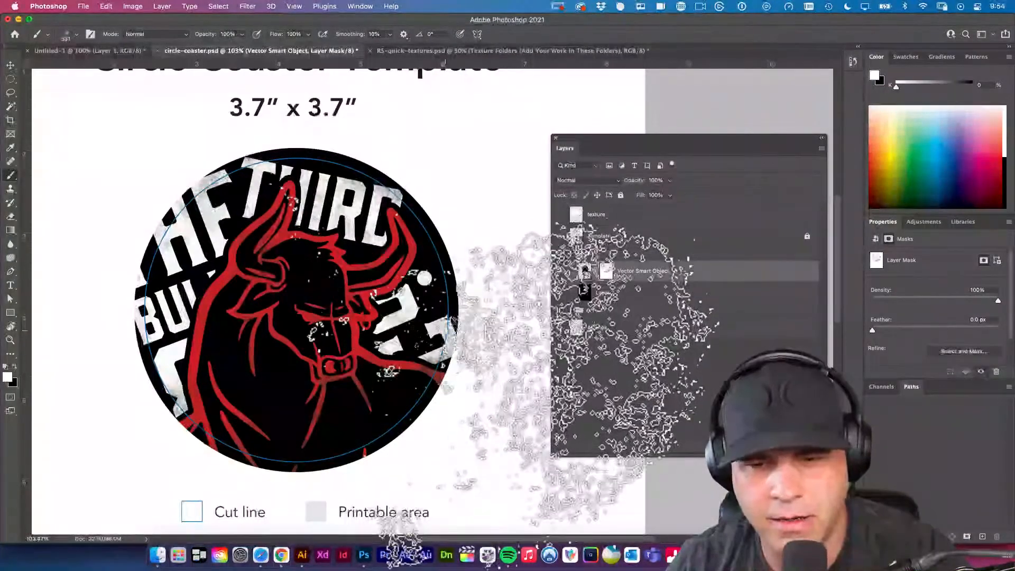
click(427, 350)
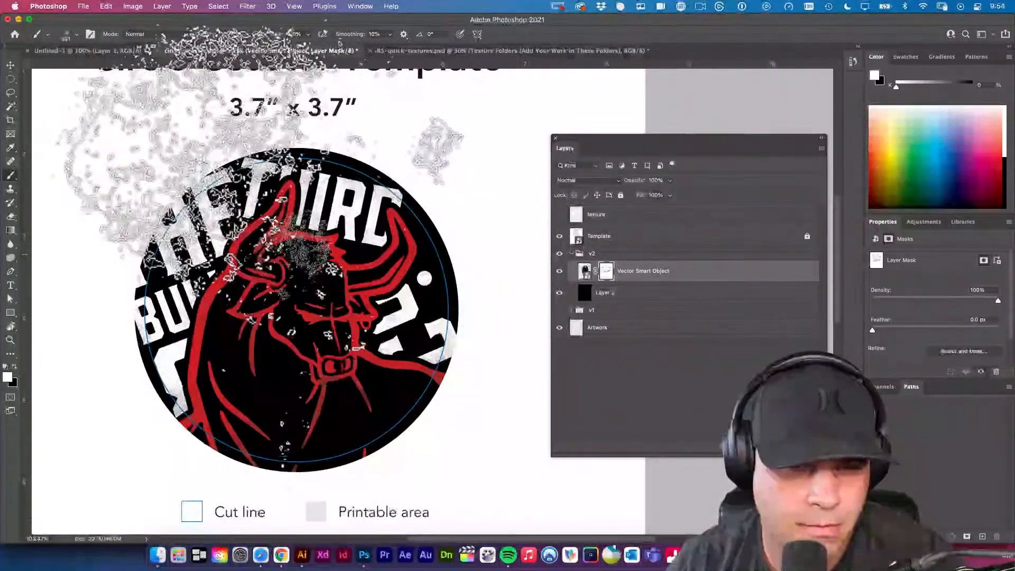
Try black grunge stamps on the mask over the lower-left lettering and the bull's back, and undo them.
key(x)
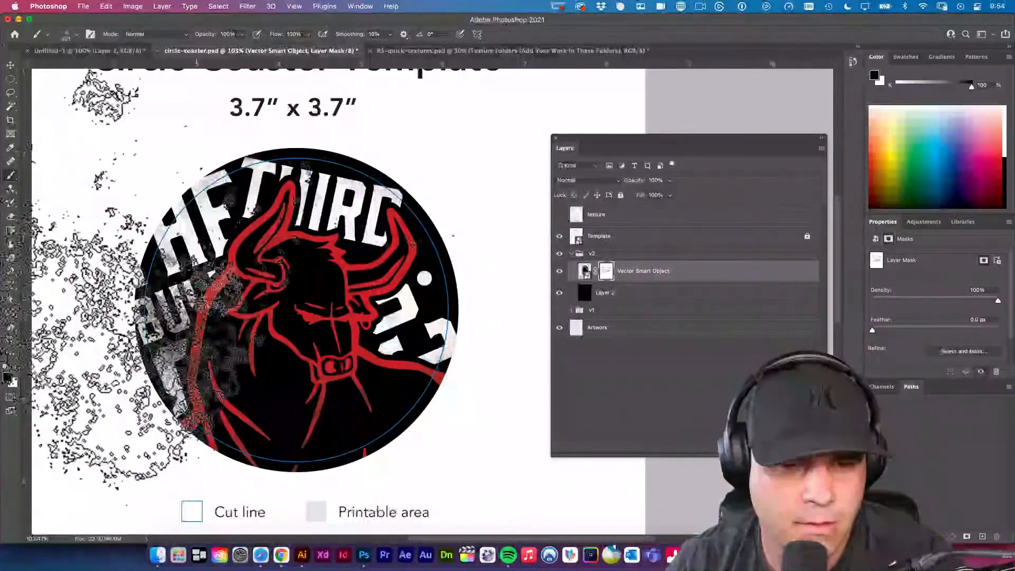
key(super+z)
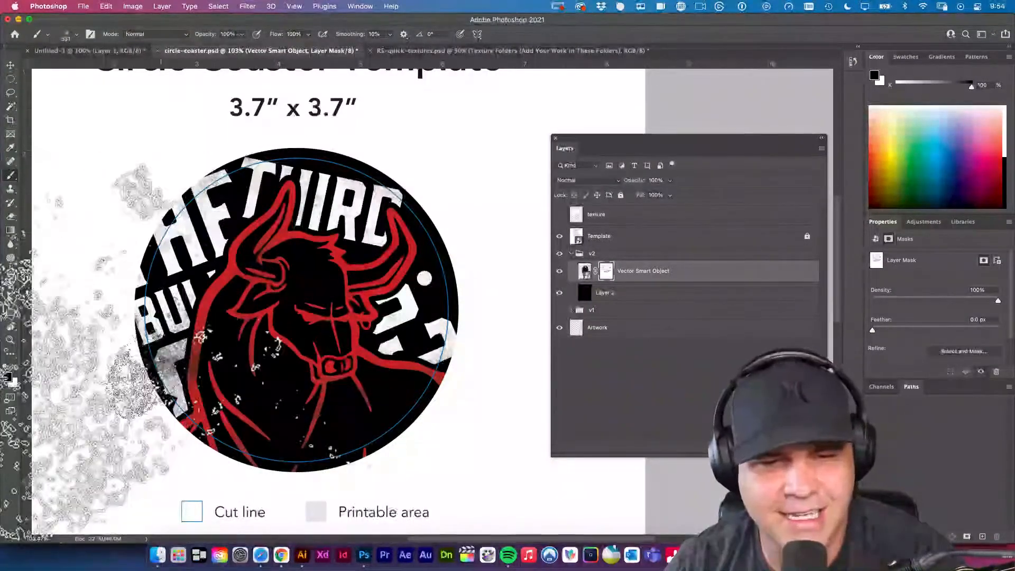
key(super+z)
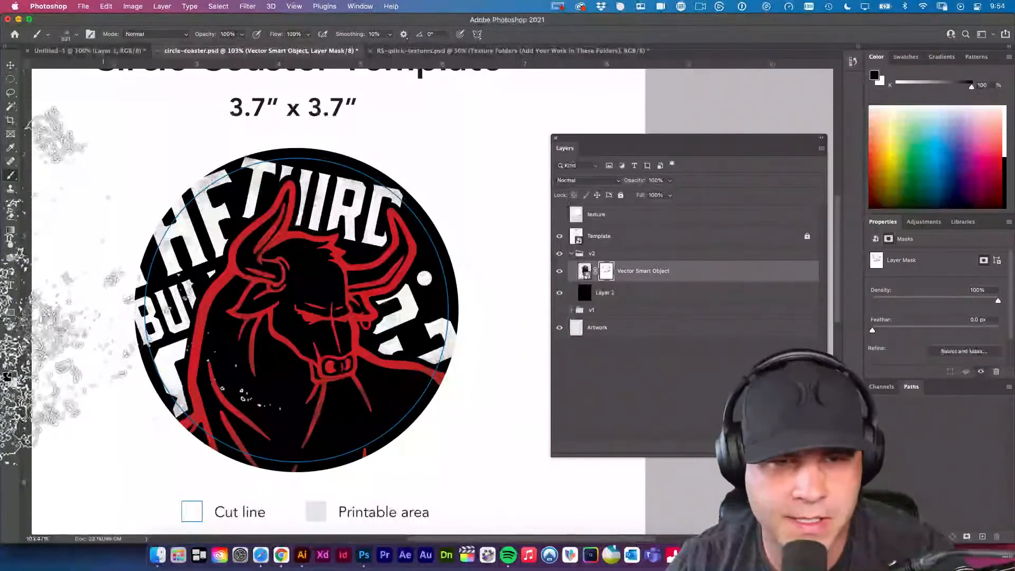
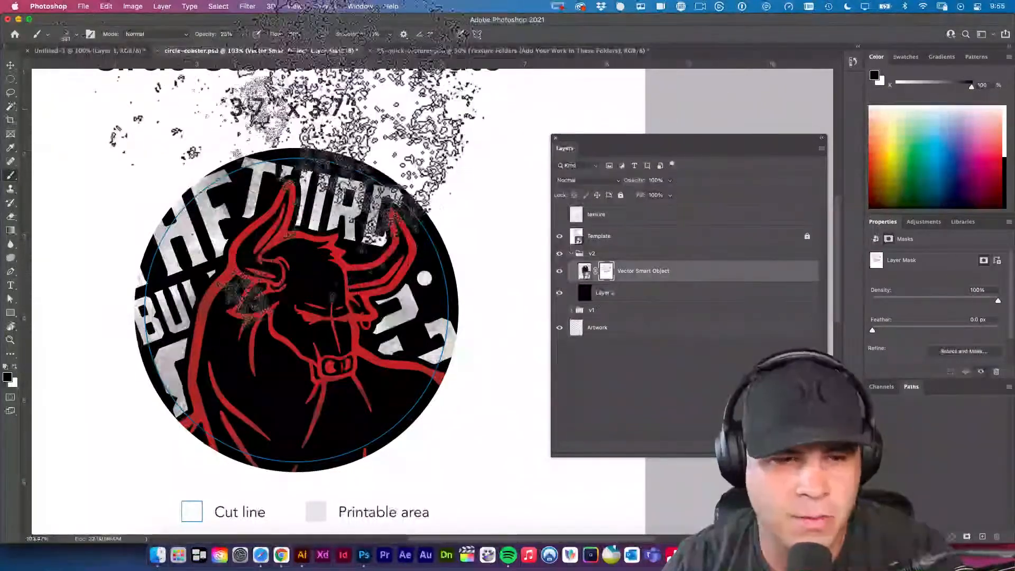
Restore the artwork on the mask with white grunge at 100% brush opacity, then try black stamps over the left lettering and undo.
key(x)
key(0)
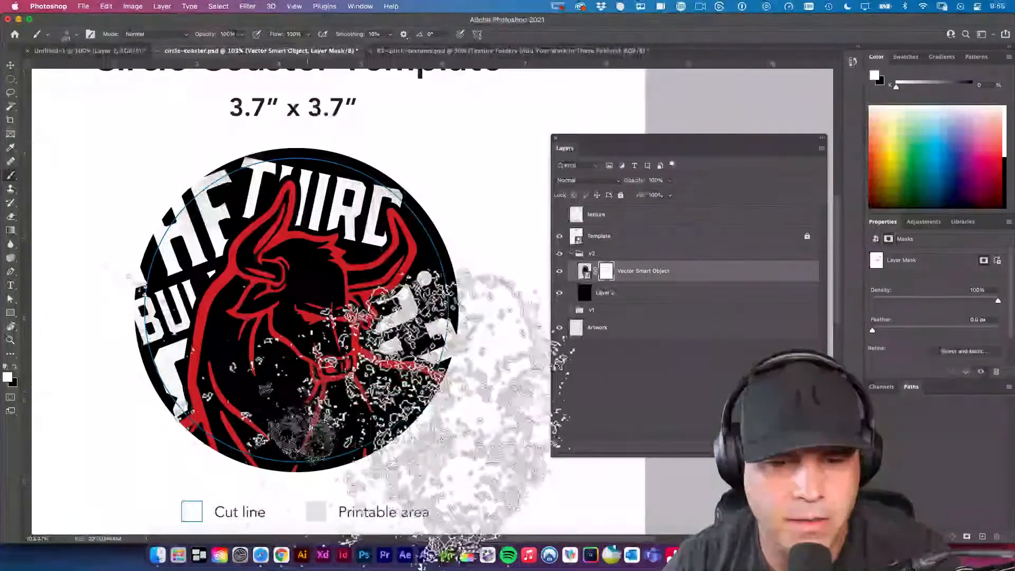
key(x)
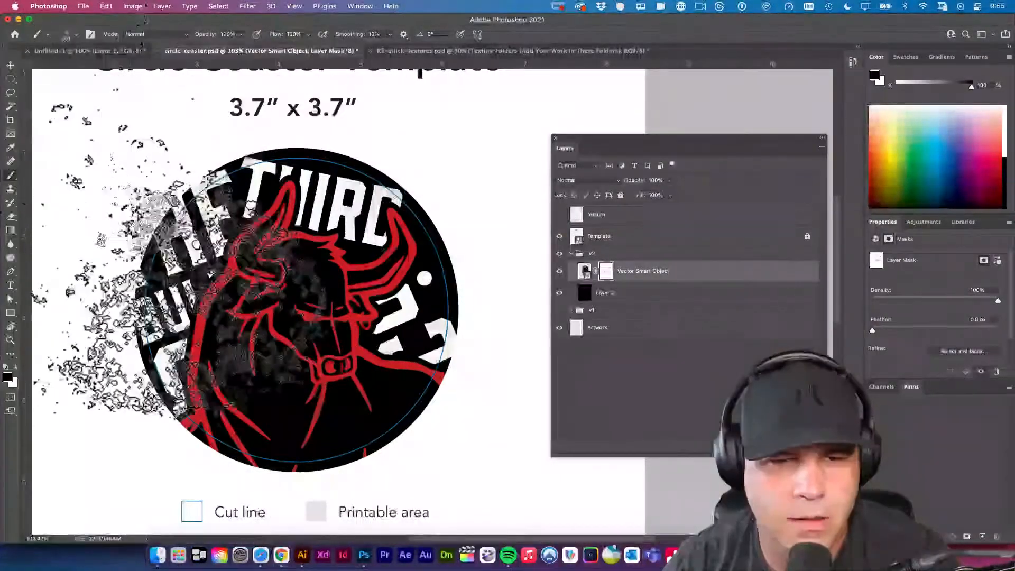
key(super+z)
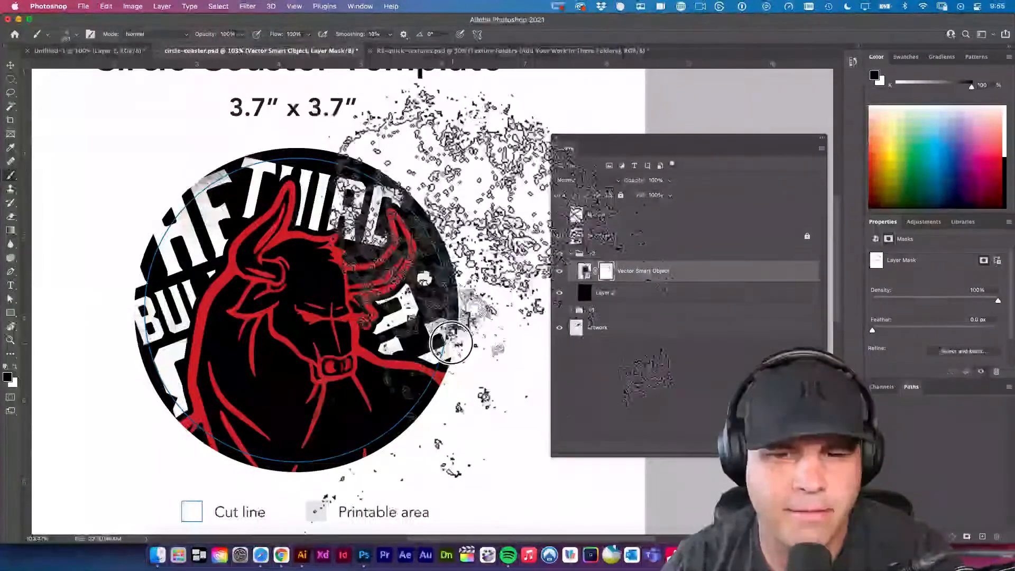
Stamp black grunge on the Vector Smart Object's mask across the lettering and the bull's horns, head and body.
click(144, 346)
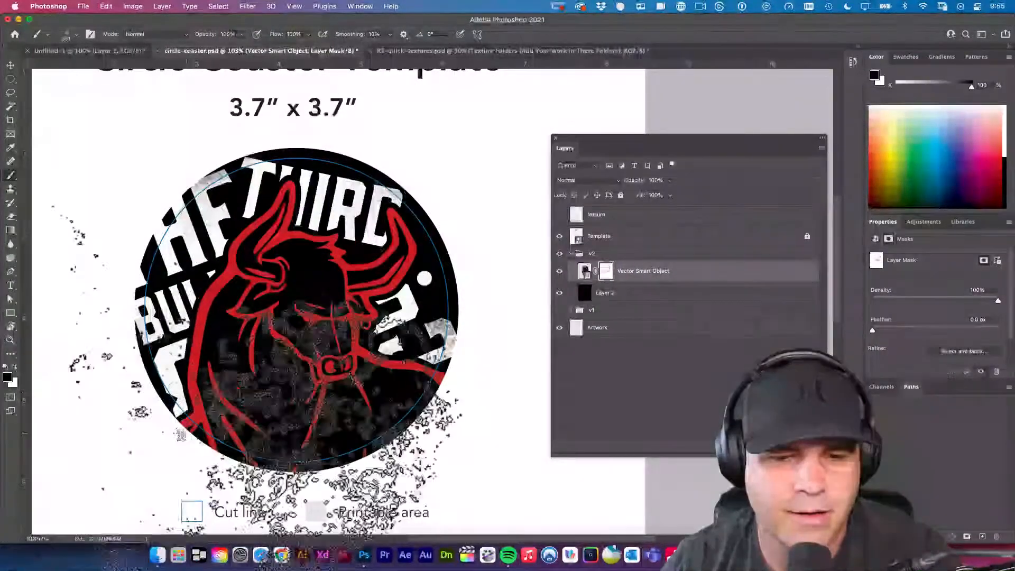
click(233, 261)
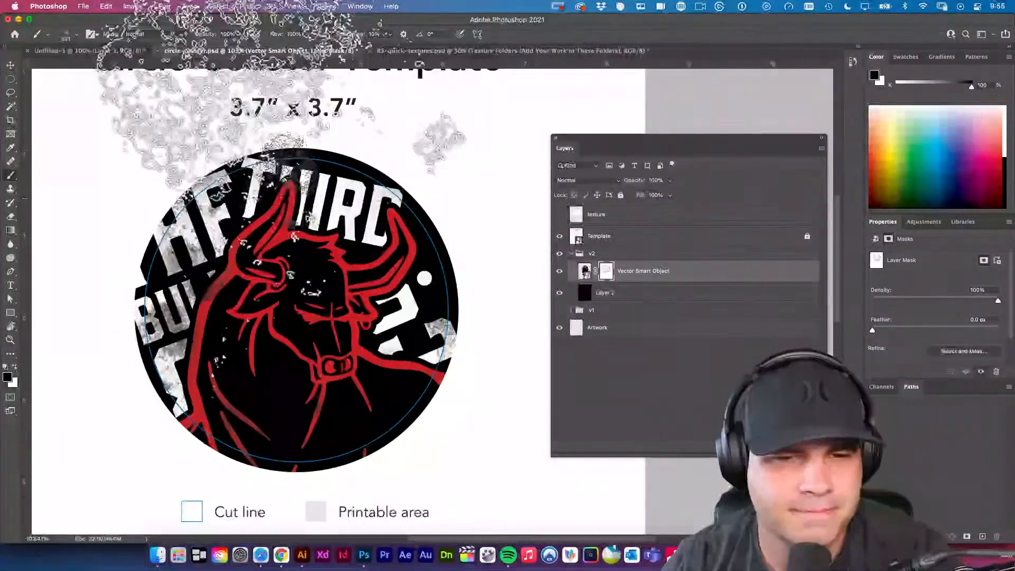
click(264, 140)
click(296, 209)
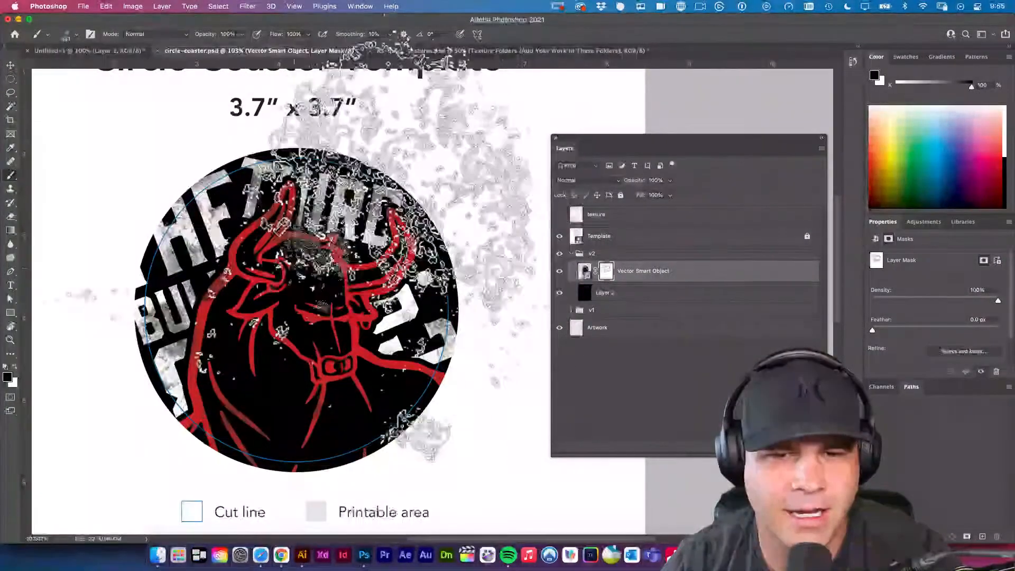
click(239, 270)
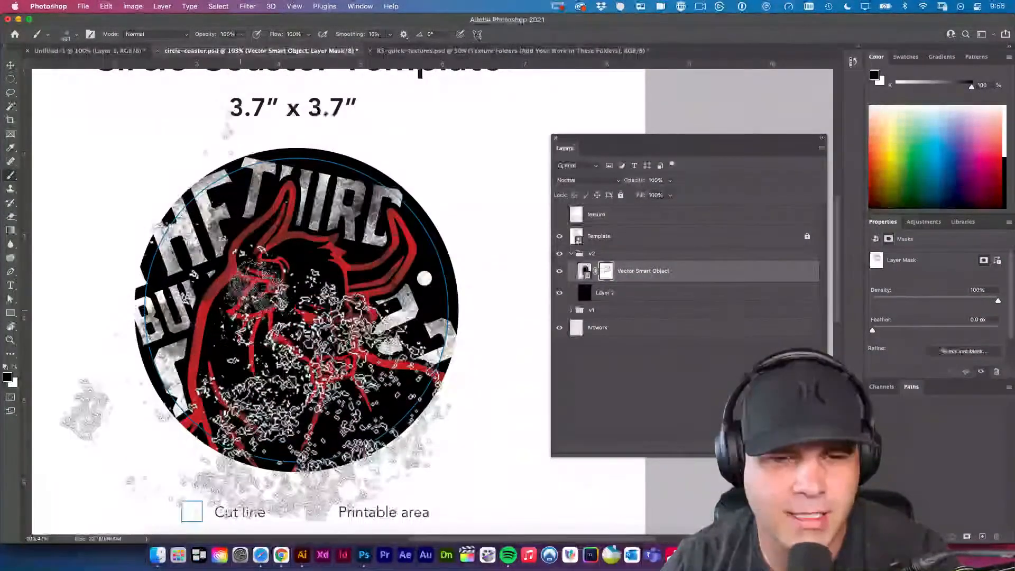
click(232, 301)
click(266, 333)
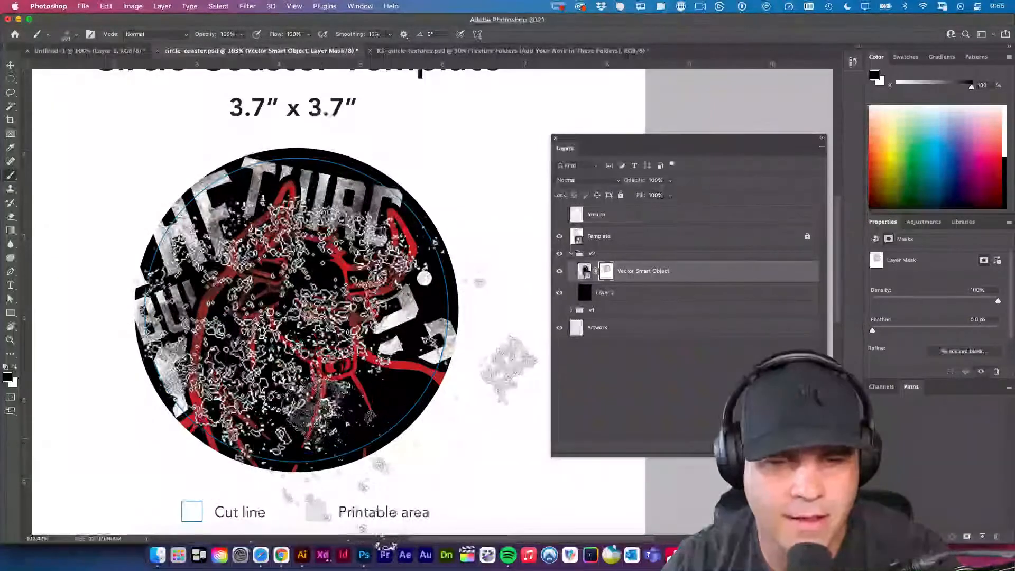
click(360, 365)
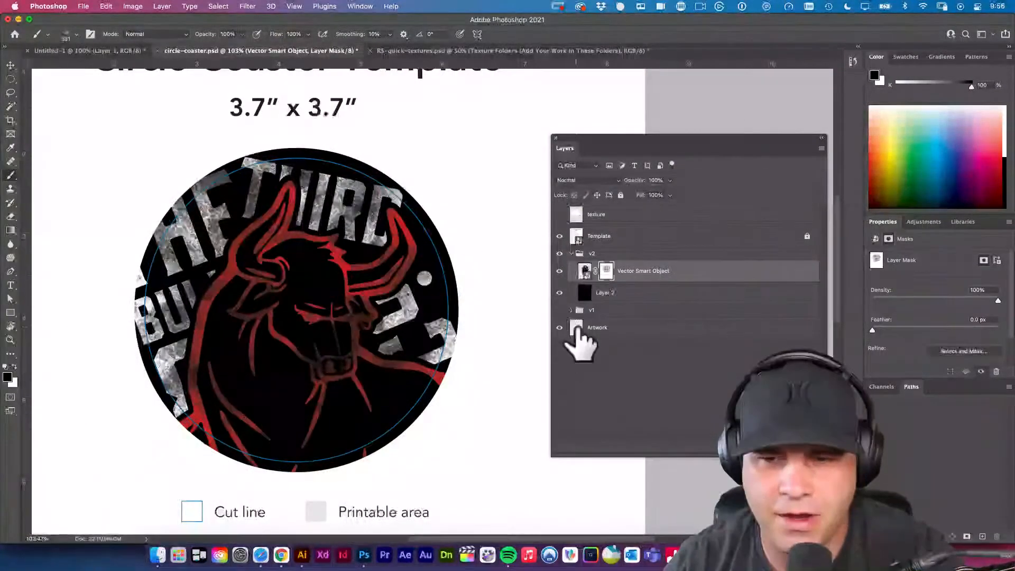
Stamp white grunge on the Vector Smart Object's mask to bring back the bull's head and body and the surrounding lettering.
click(585, 270)
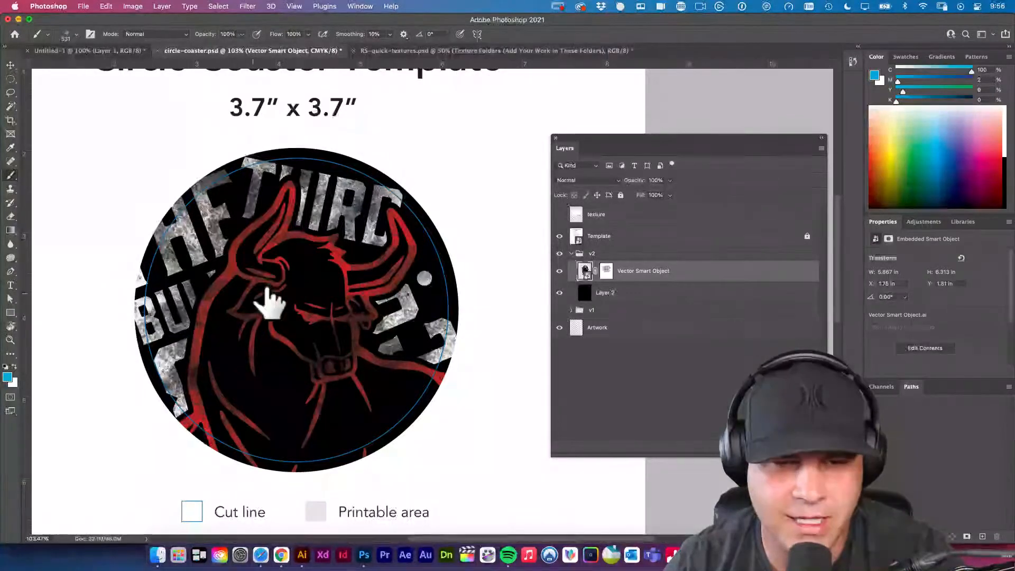
click(244, 265)
click(554, 226)
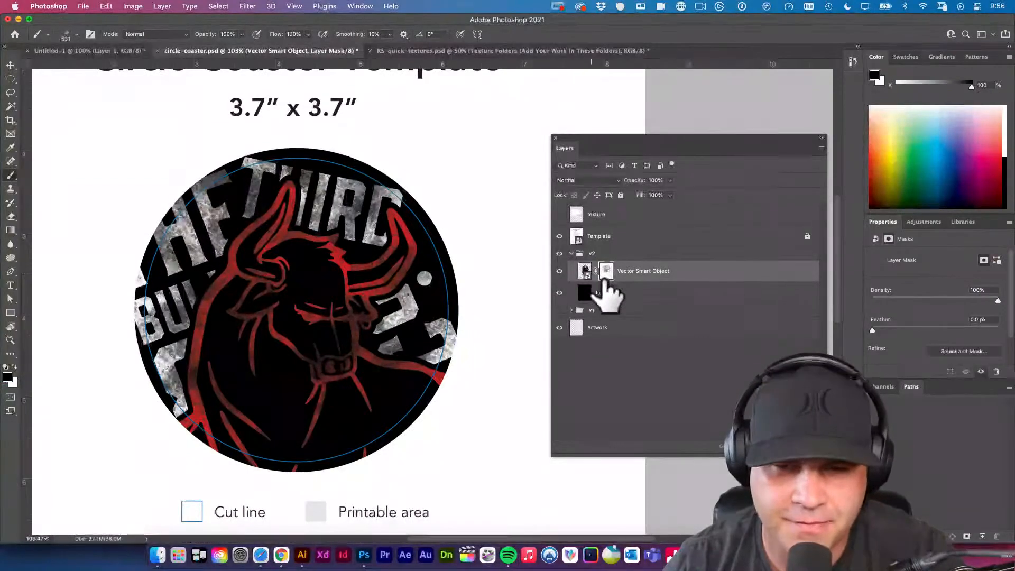
key(x)
click(310, 230)
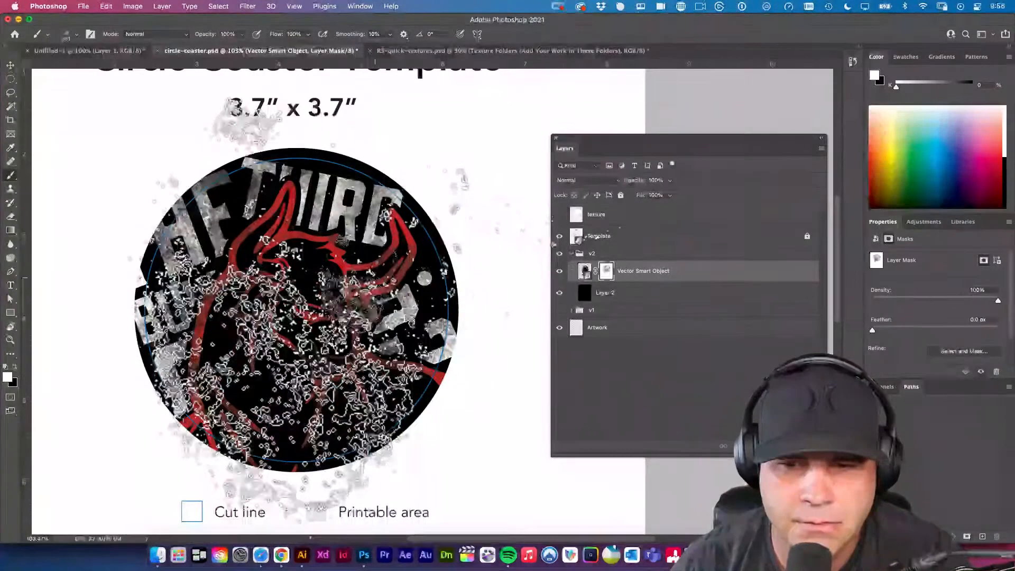
click(233, 328)
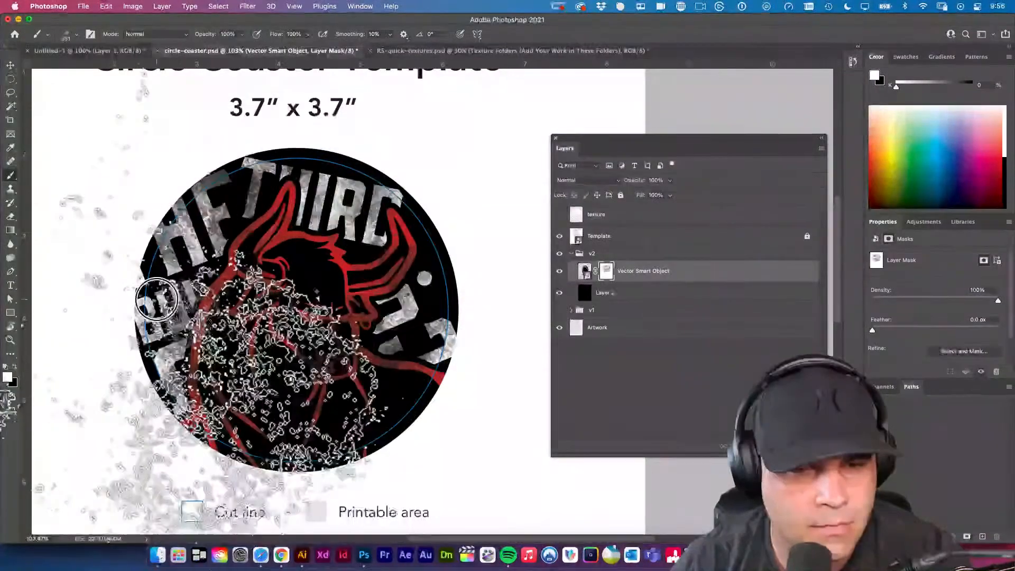
click(248, 317)
click(217, 254)
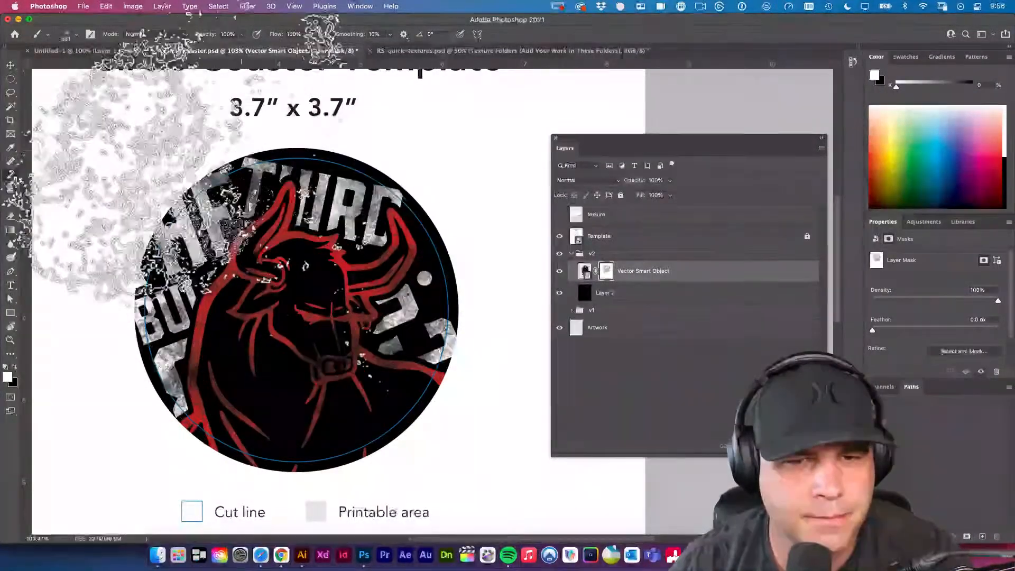
click(405, 303)
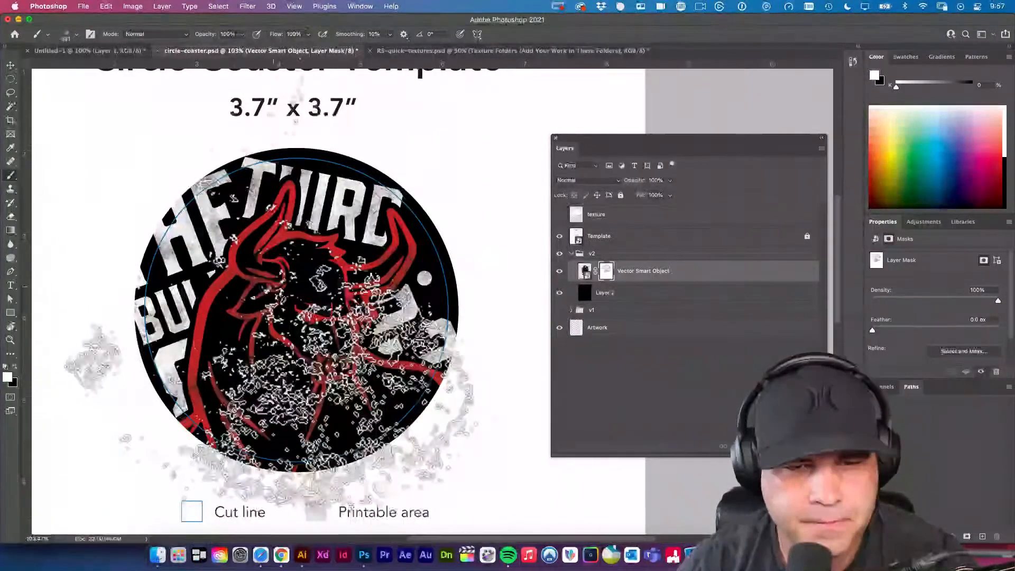
scroll(349, 433, left, 5)
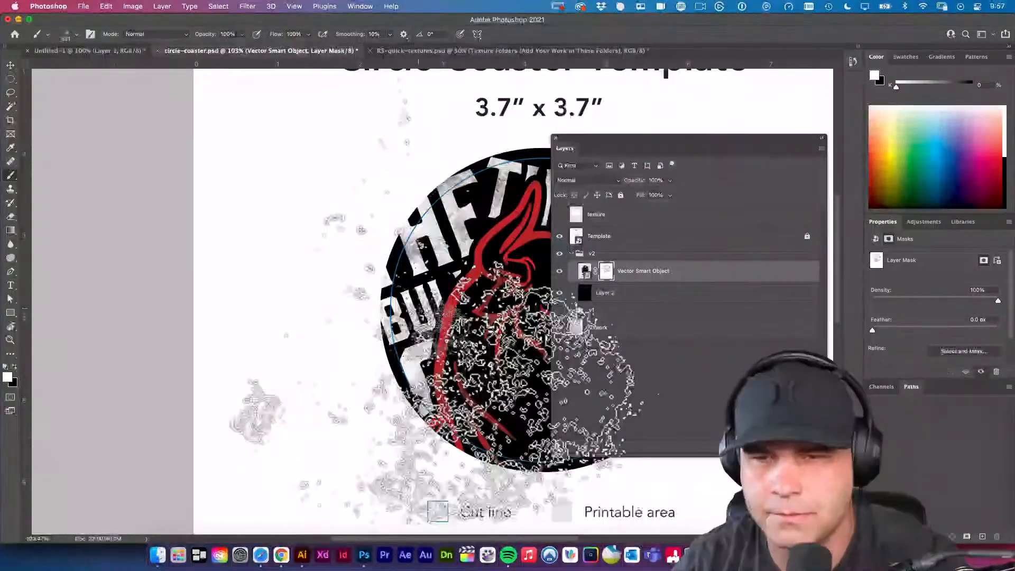
click(10, 64)
scroll(338, 158, right, 5)
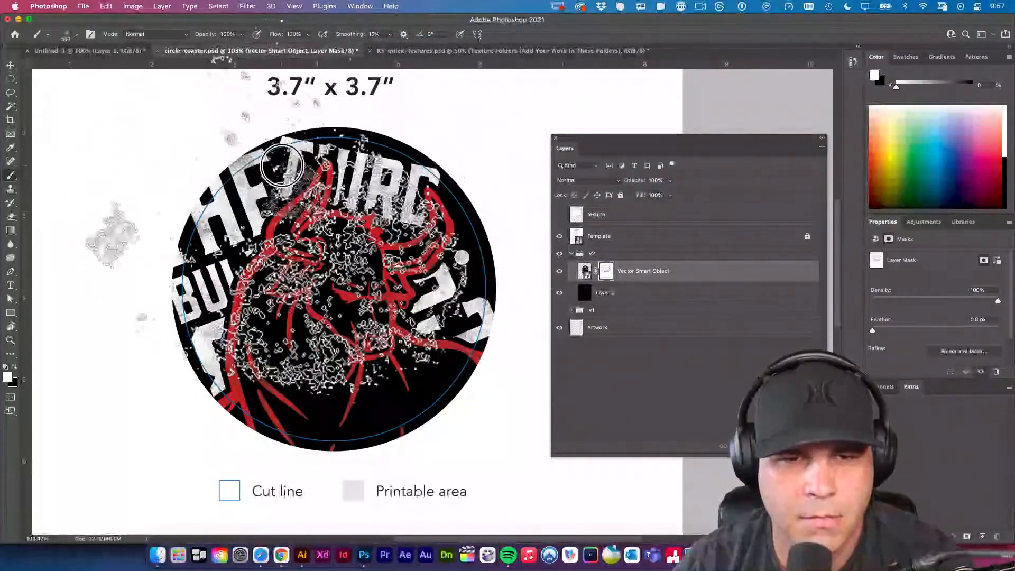
click(626, 255)
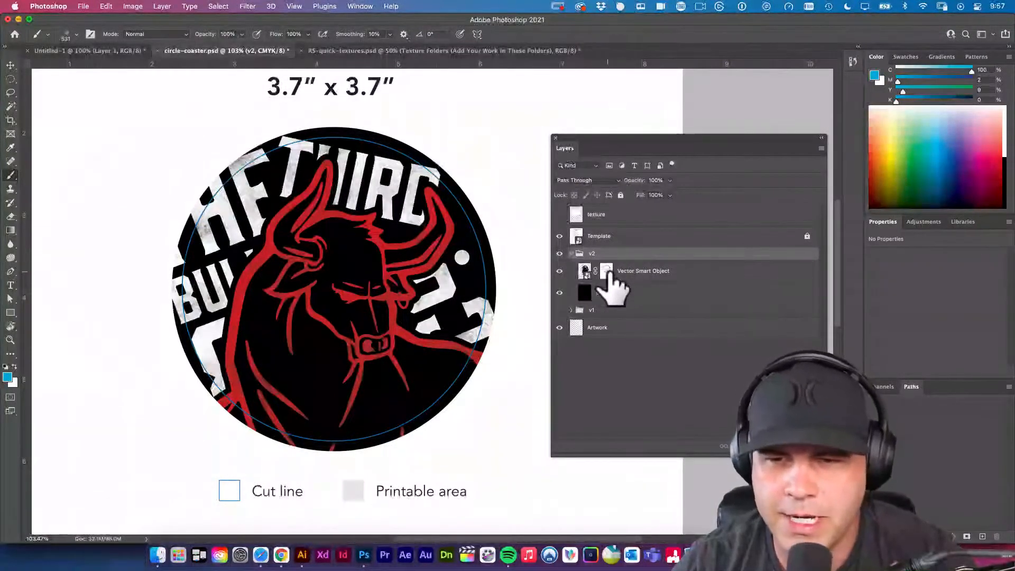
click(606, 271)
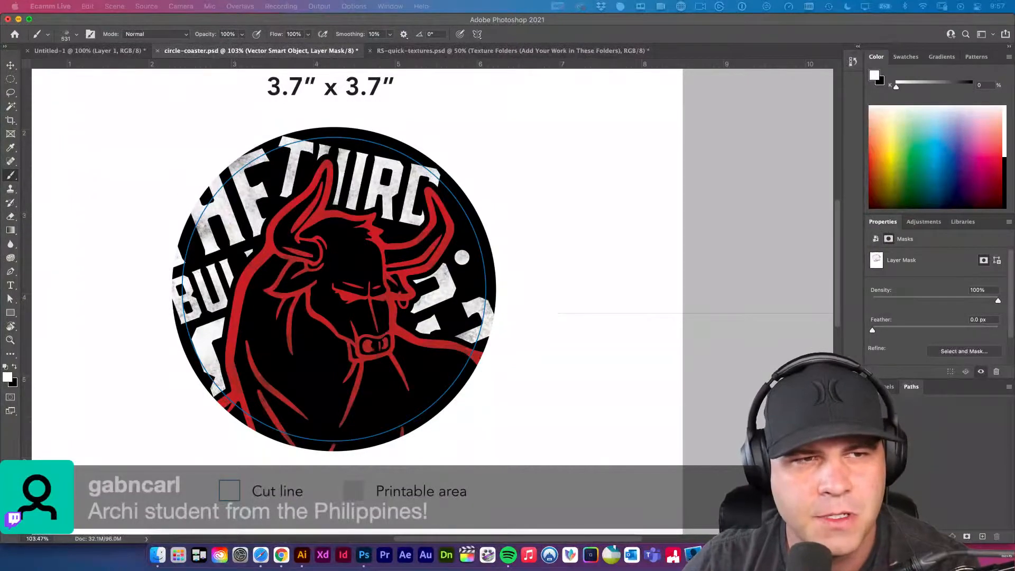
click(11, 65)
click(687, 420)
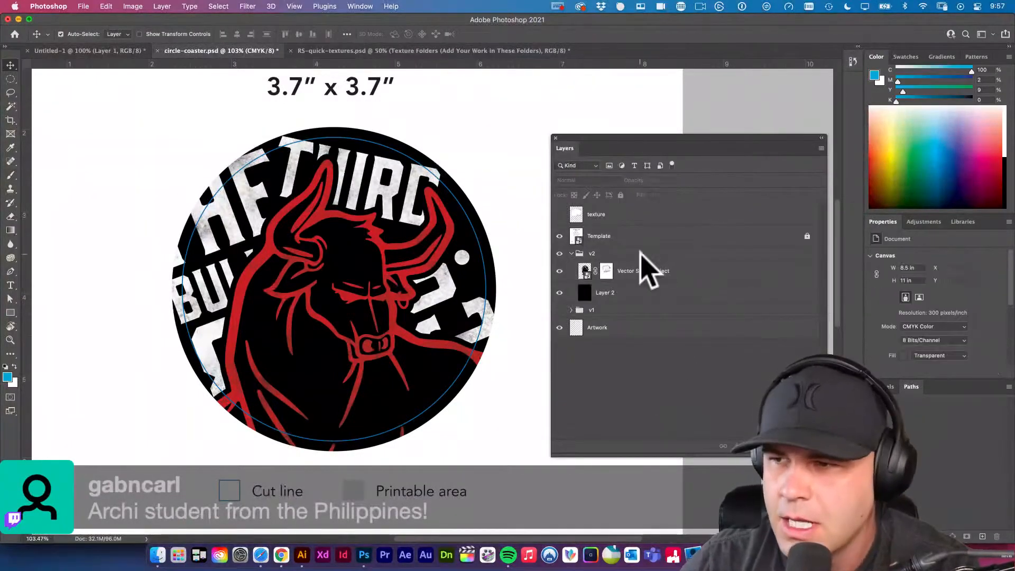
click(606, 272)
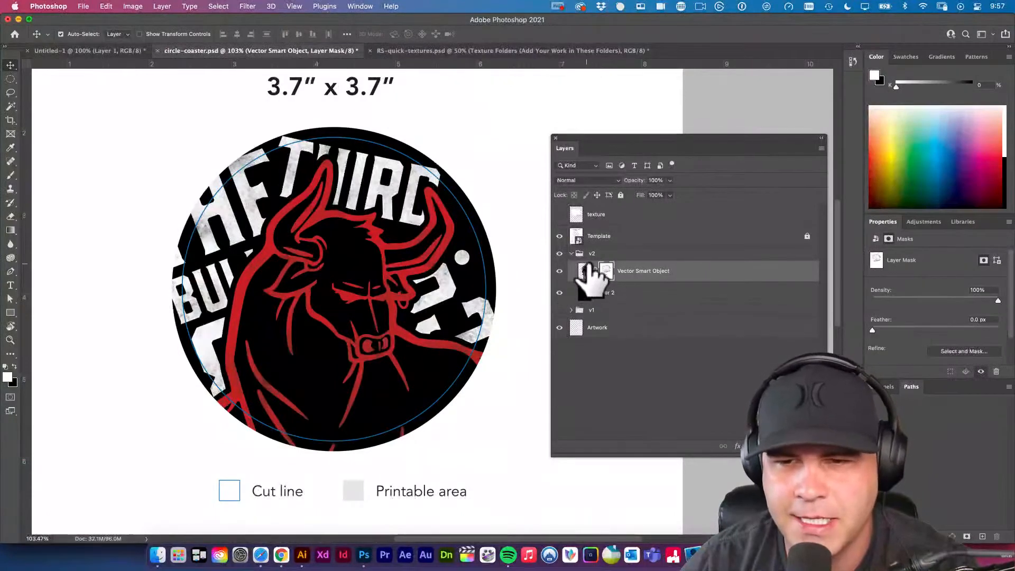
Move the black Layer 2 out of the v2 group to just below it and add a layer mask to the group.
click(595, 254)
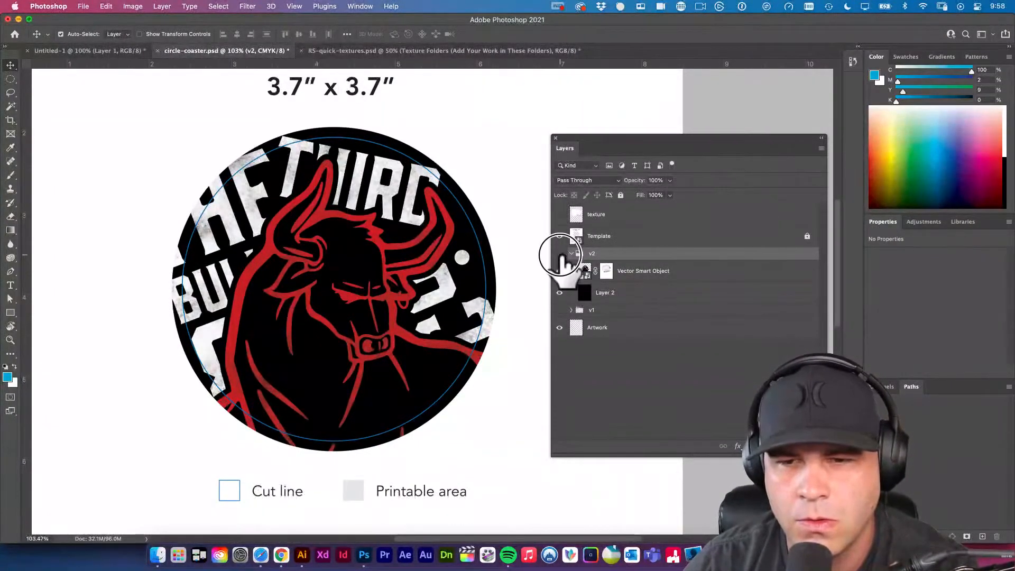
click(559, 254)
click(559, 253)
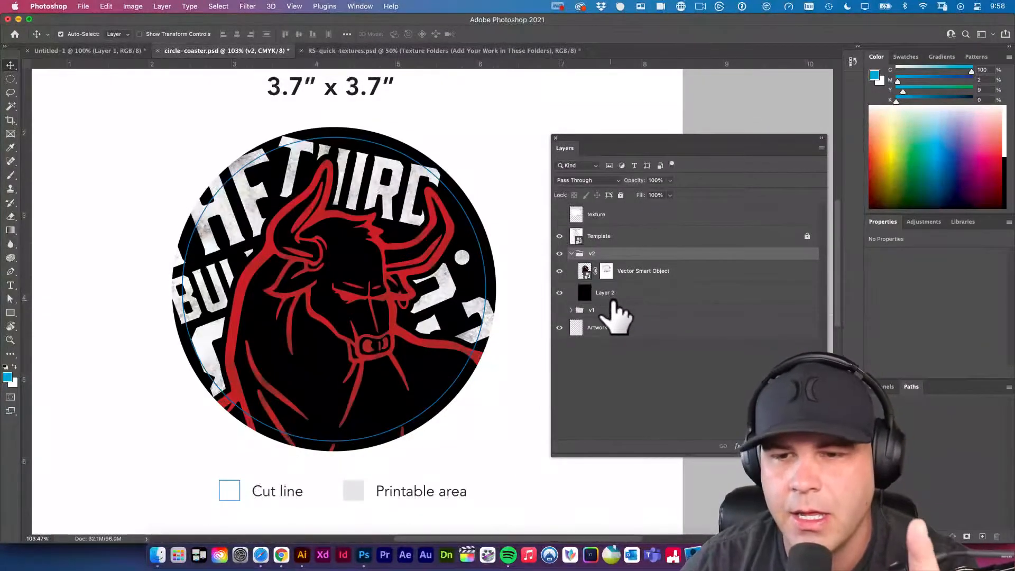
drag(613, 306, 614, 307)
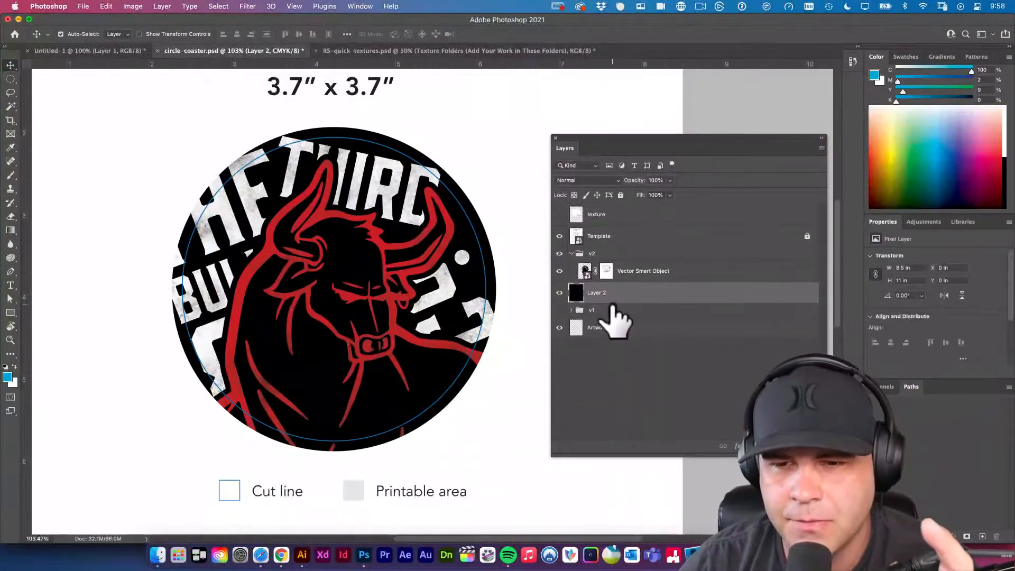
drag(598, 260, 596, 273)
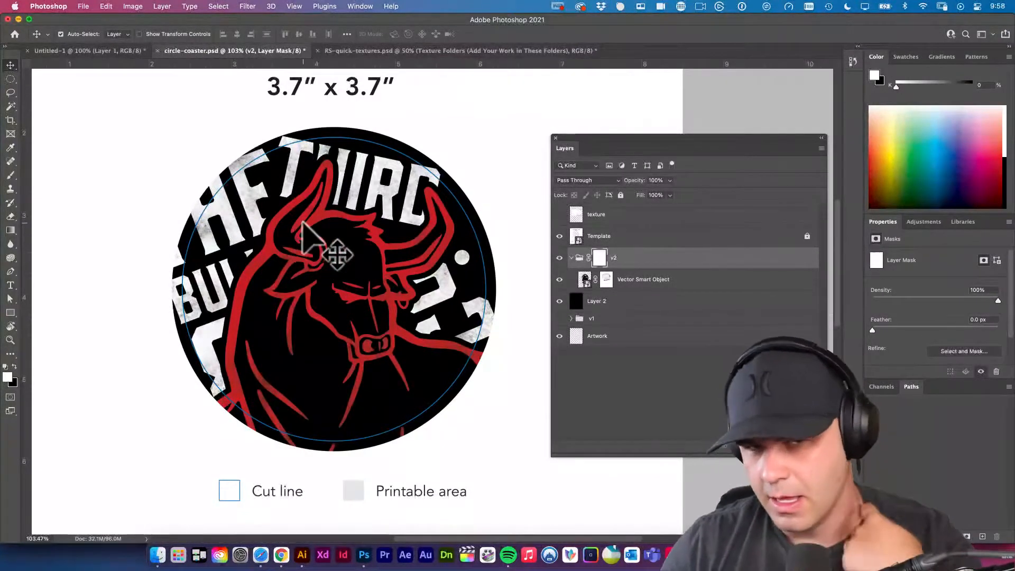
Try to save circle-coaster.psd, including as a Photoshop file in the Coasters folder with Maximize Compatibility.
key(super+s)
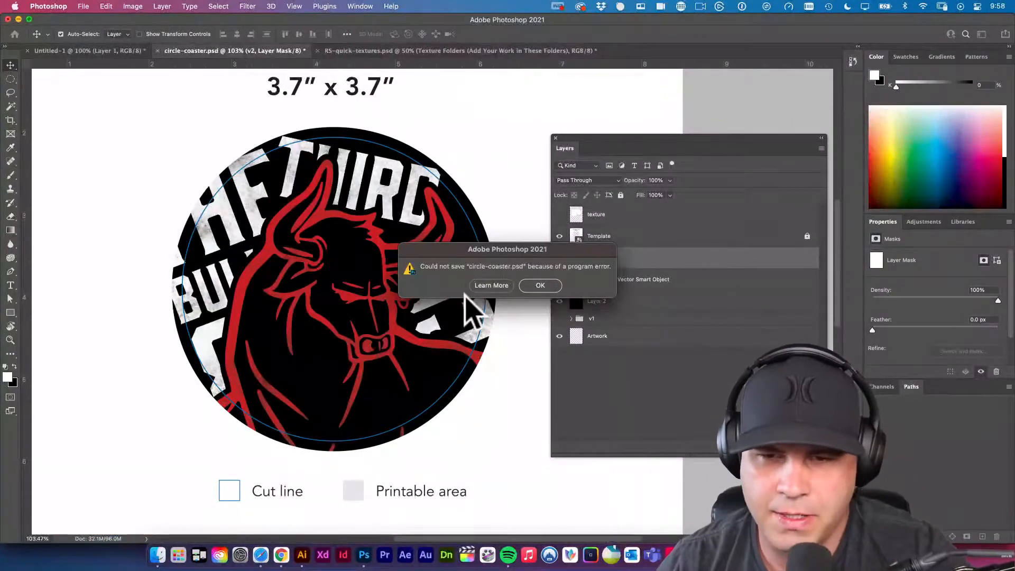
click(542, 287)
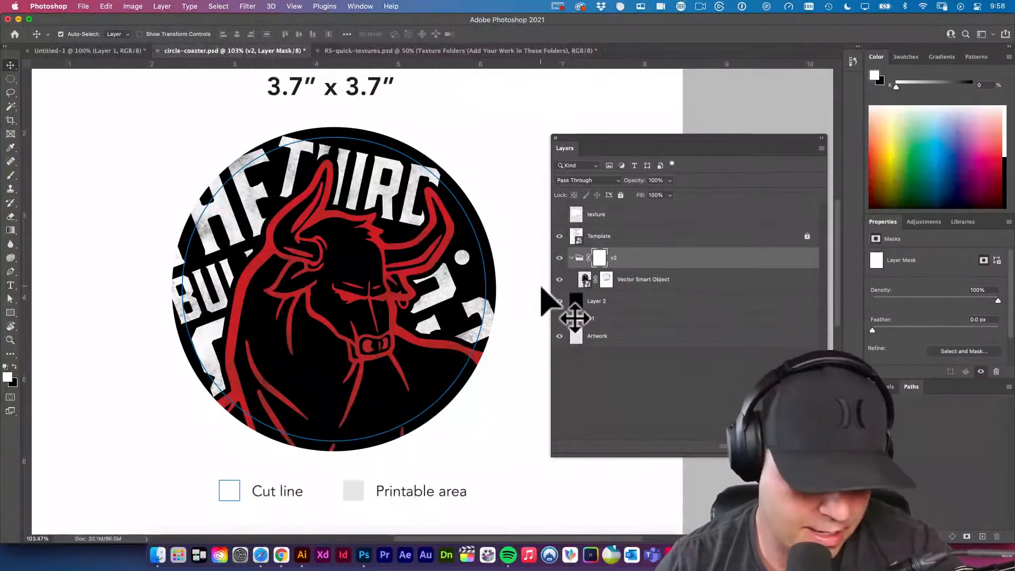
key(super+s)
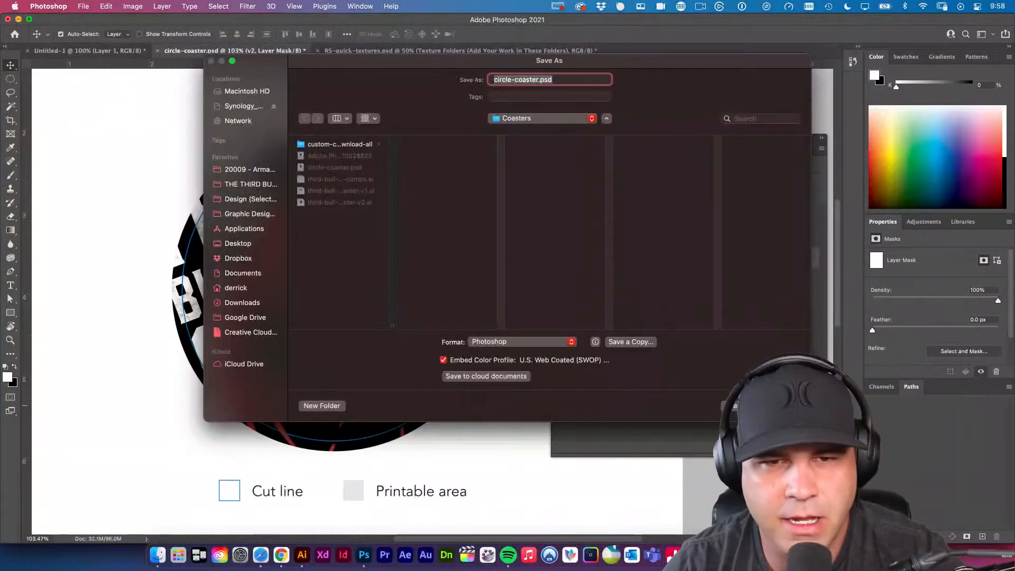
click(784, 406)
click(540, 289)
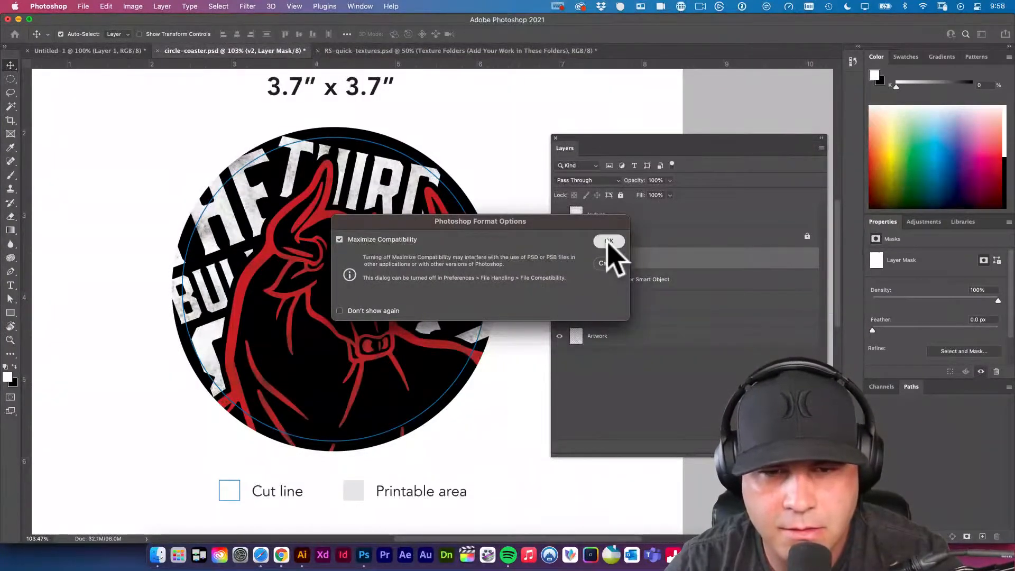
click(607, 241)
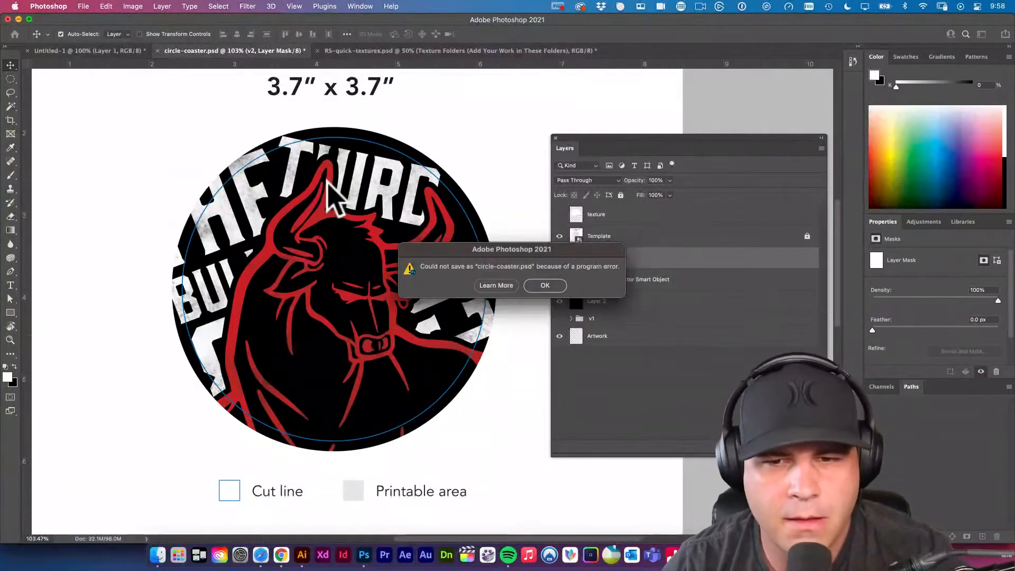
click(544, 285)
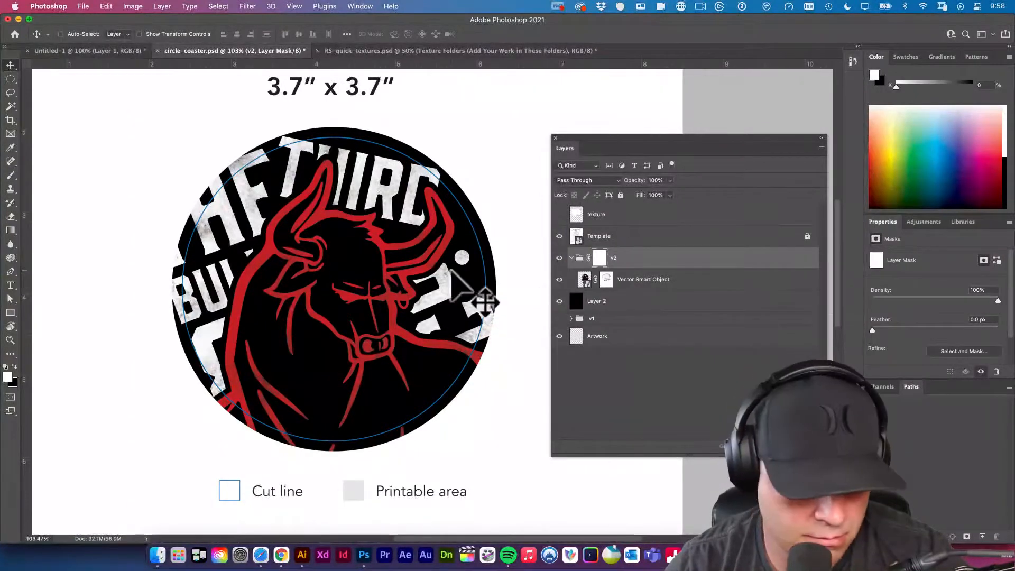
Save the document as a new Photoshop file named circle-coaster-v2.psd in the Coasters folder.
key(super+s)
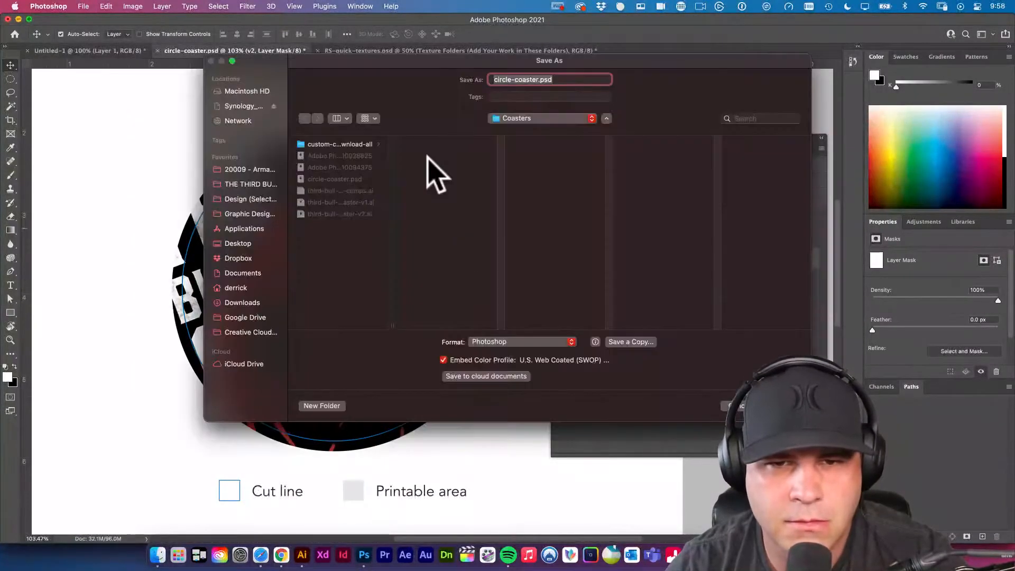
click(537, 79)
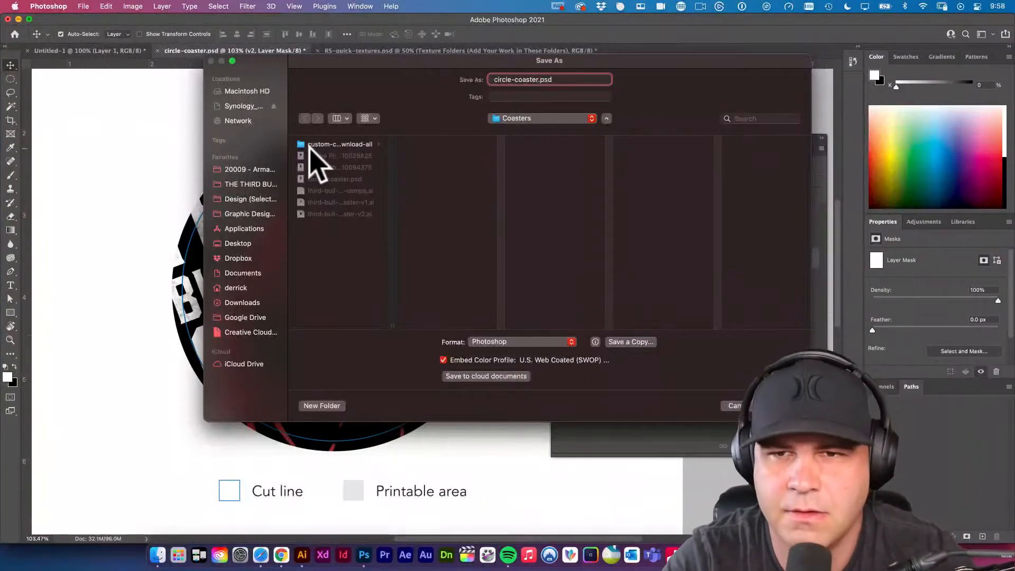
text(-v2)
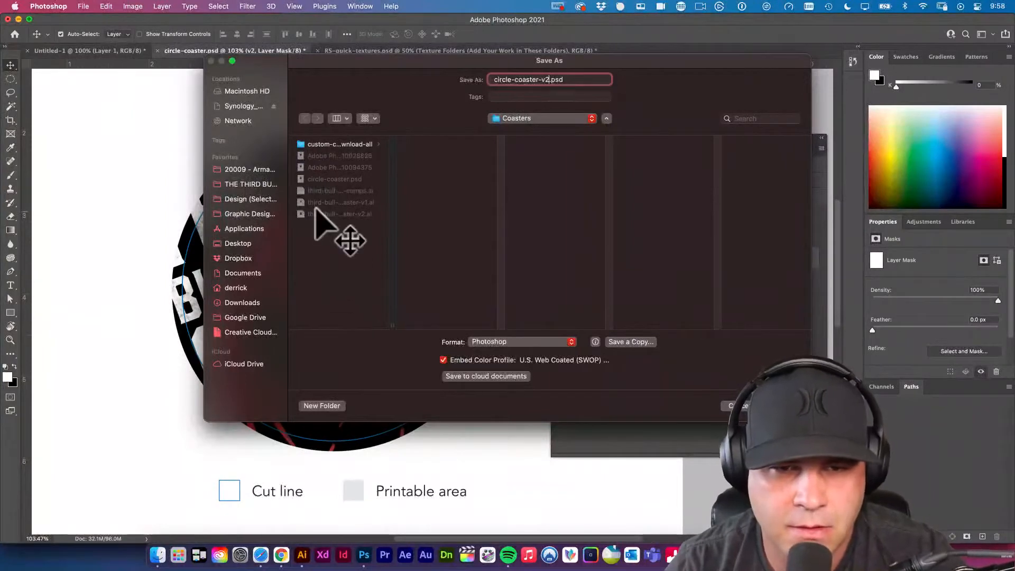
click(328, 251)
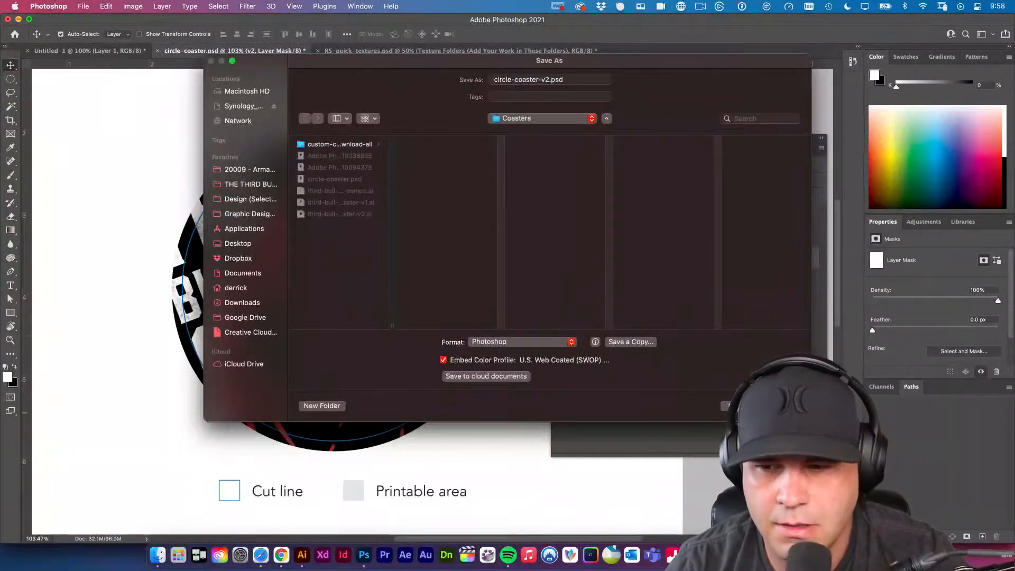
key(Return)
Target the v2 group's mask with the Brush tool and examine the grunge and texture brush presets.
click(609, 241)
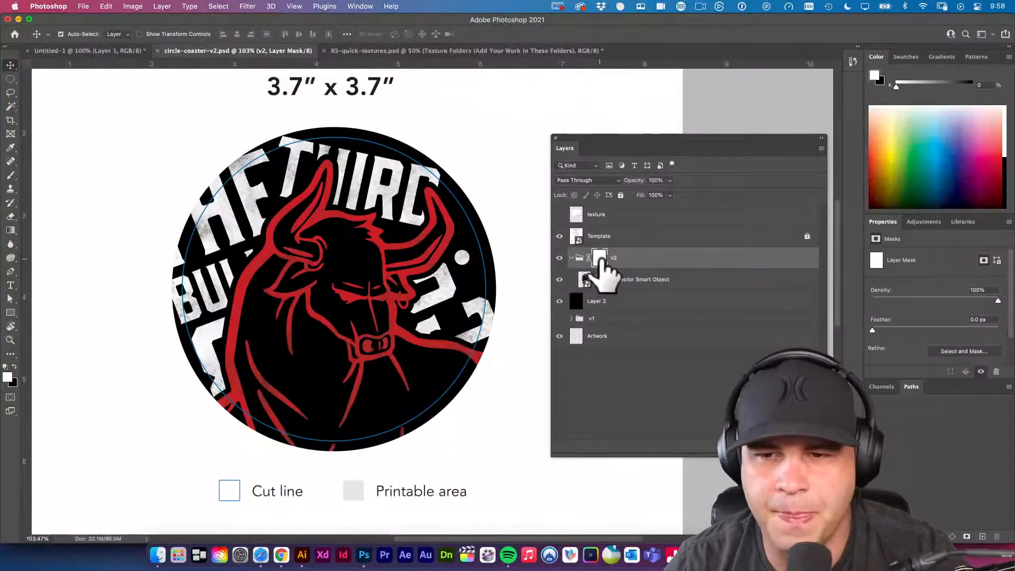
key(b)
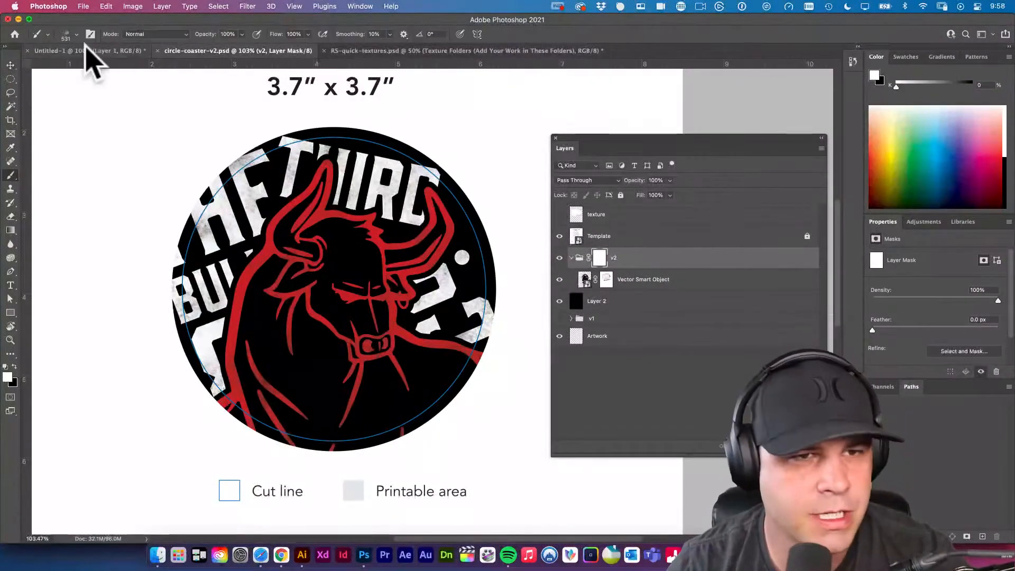
click(77, 34)
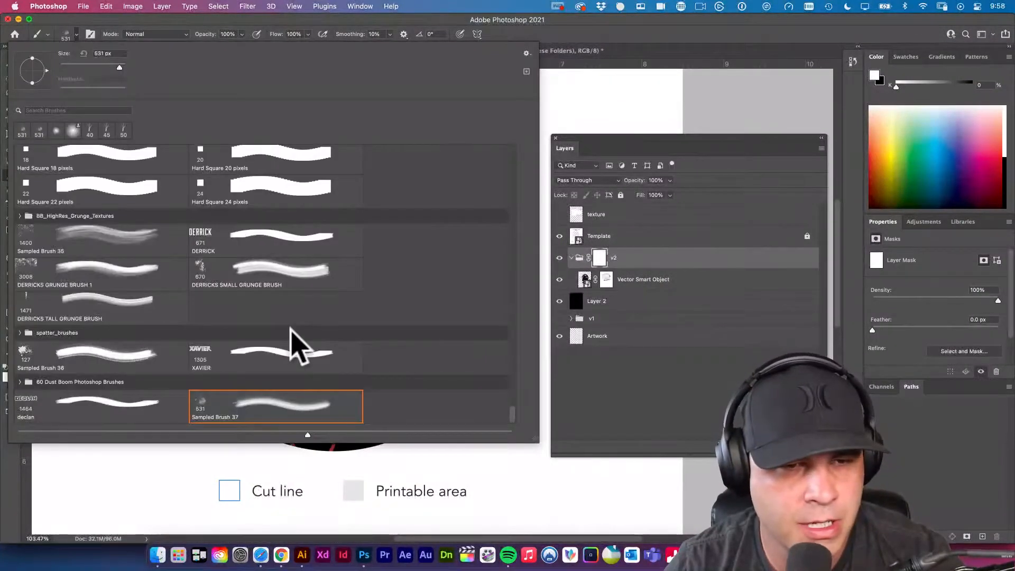
scroll(294, 339, down, 2)
scroll(293, 338, up, 15)
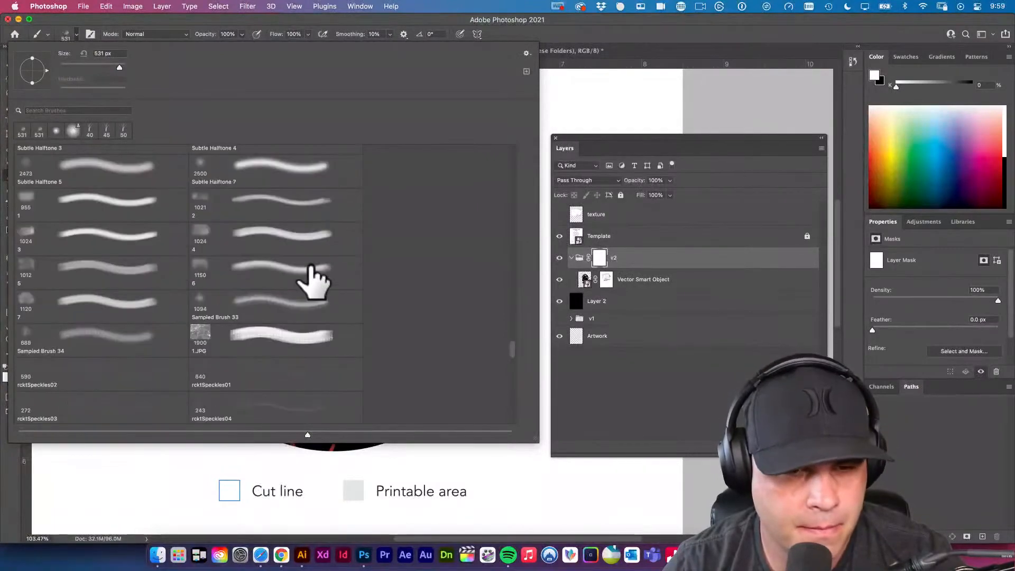
scroll(312, 280, up, 5)
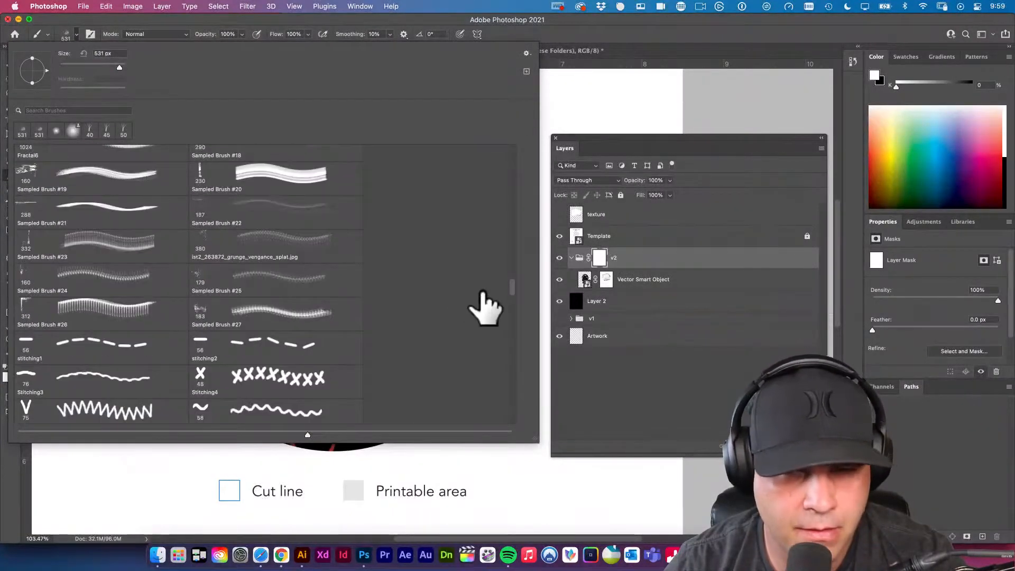
scroll(481, 307, up, 3)
scroll(254, 258, up, 4)
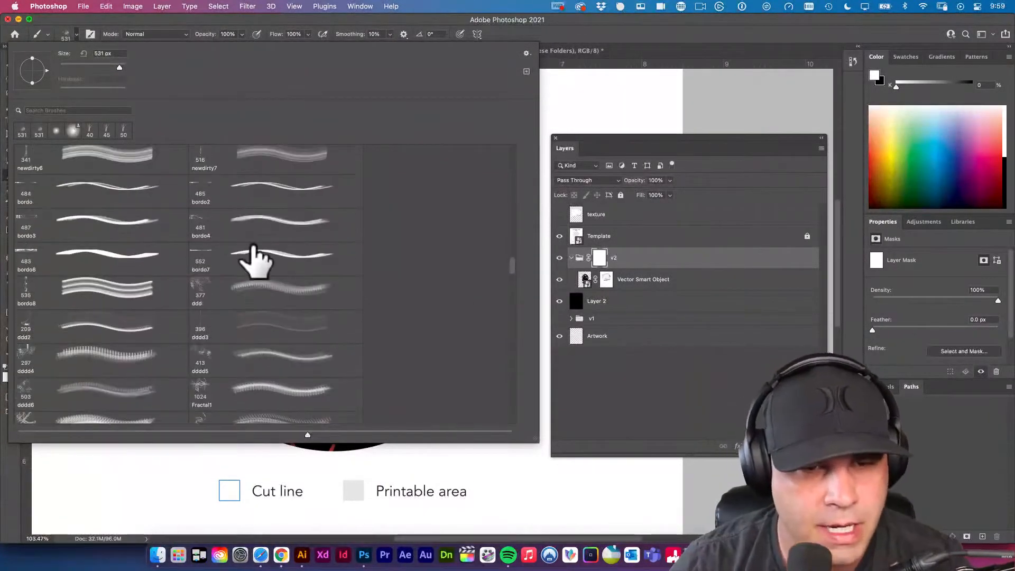
scroll(253, 258, up, 7)
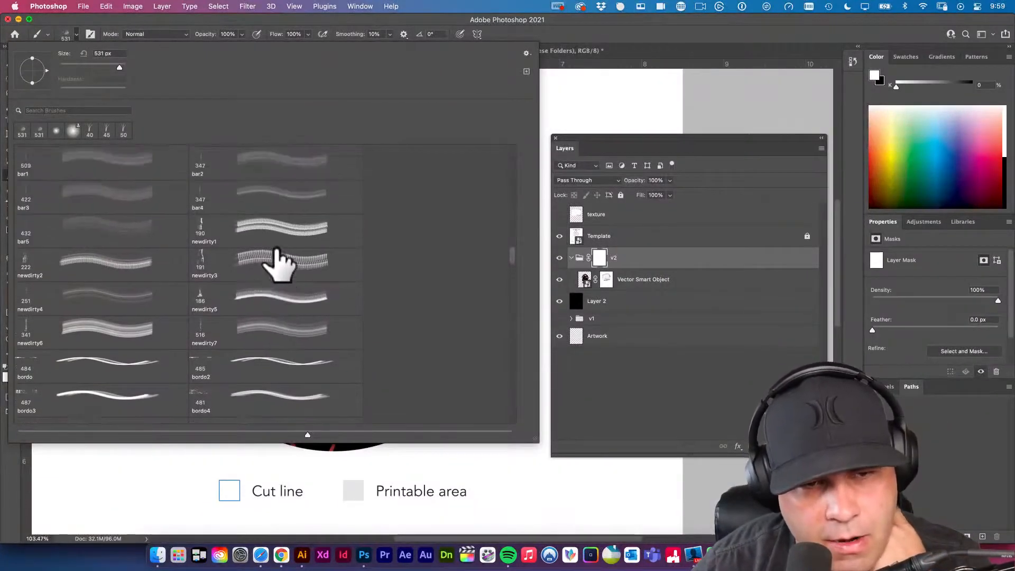
scroll(280, 261, up, 6)
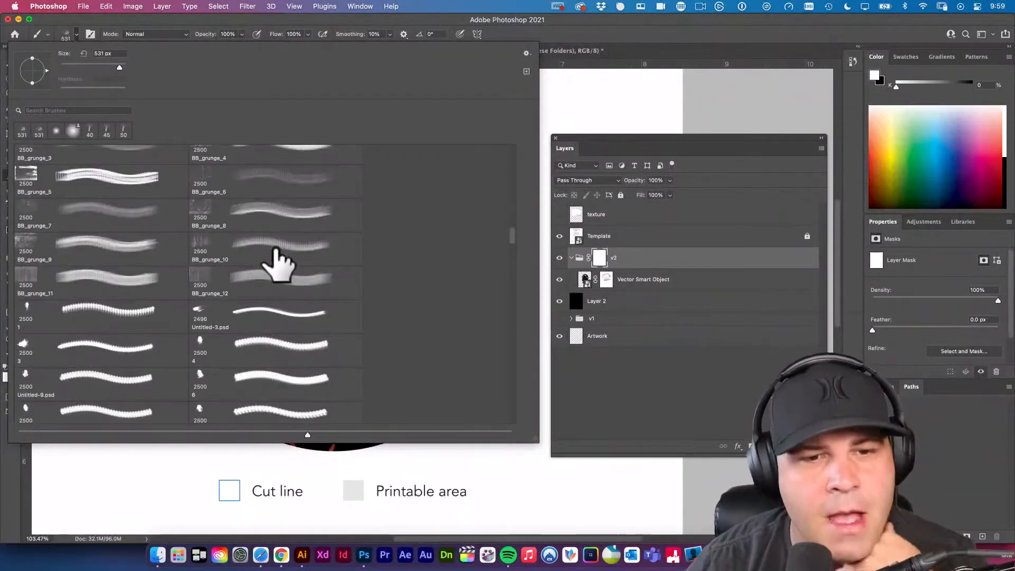
scroll(280, 256, up, 1)
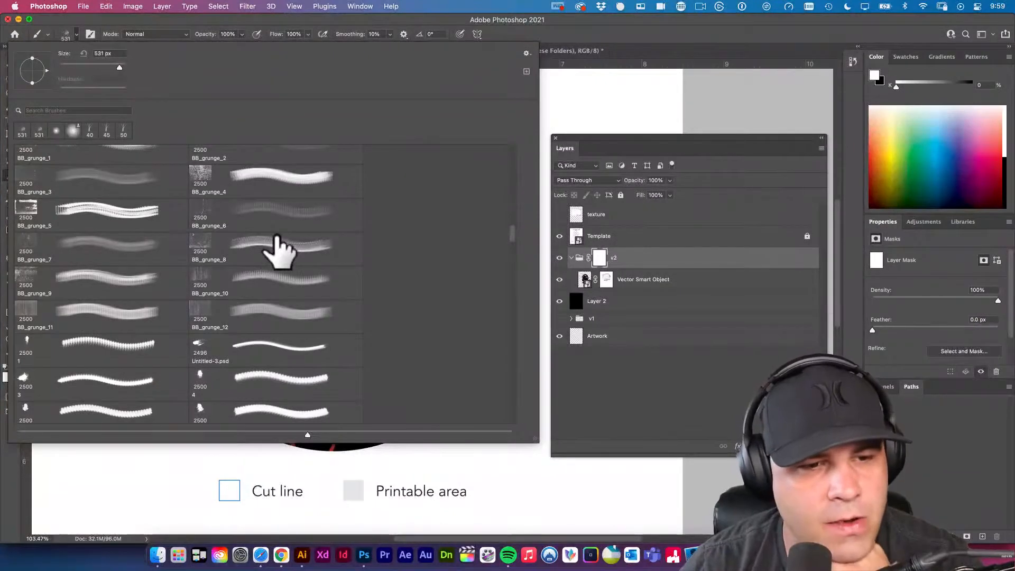
scroll(279, 249, up, 1)
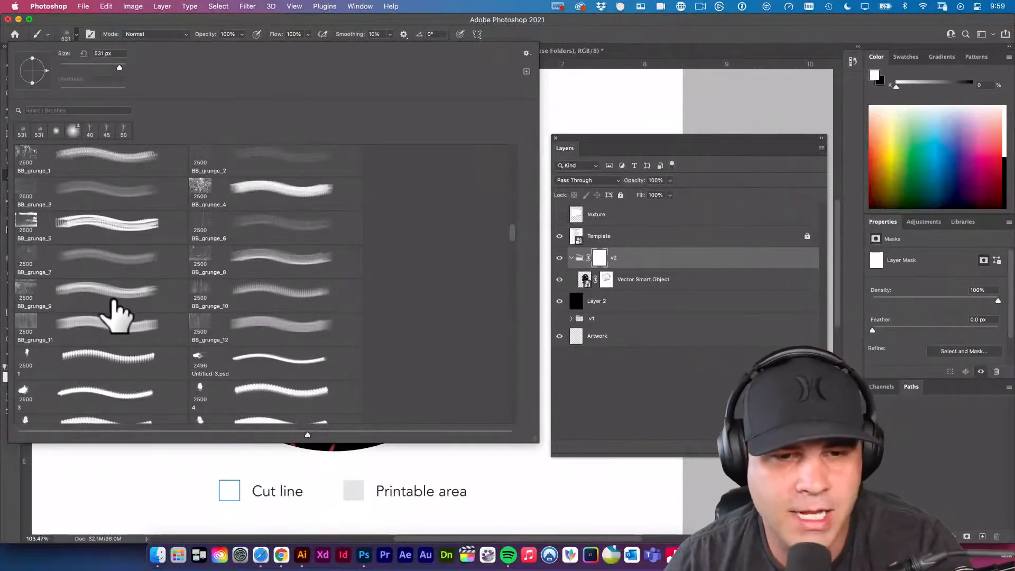
key(Escape)
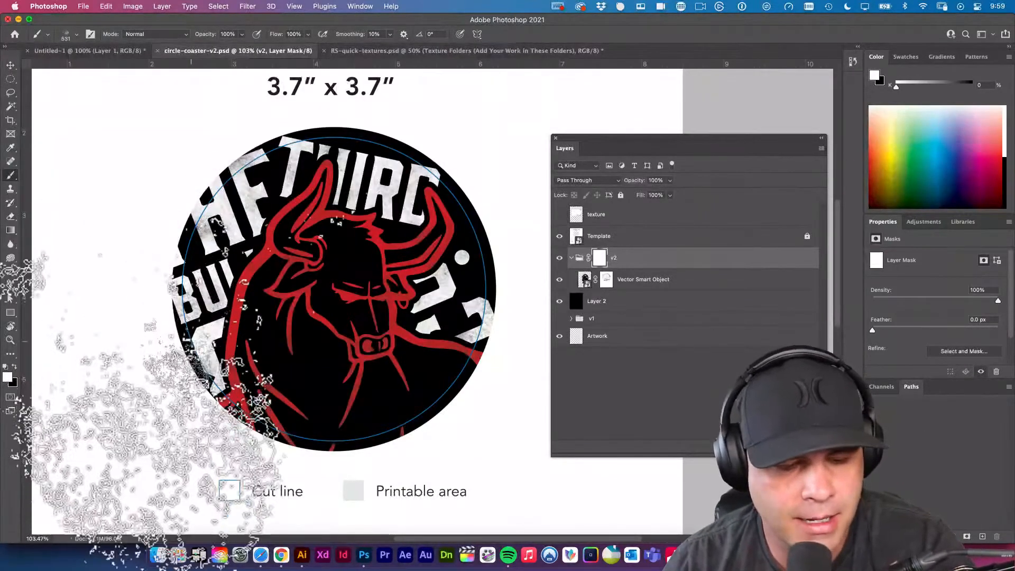
Choose the Texture Brush 012 preset and try it over the coaster at 1900 px.
click(66, 34)
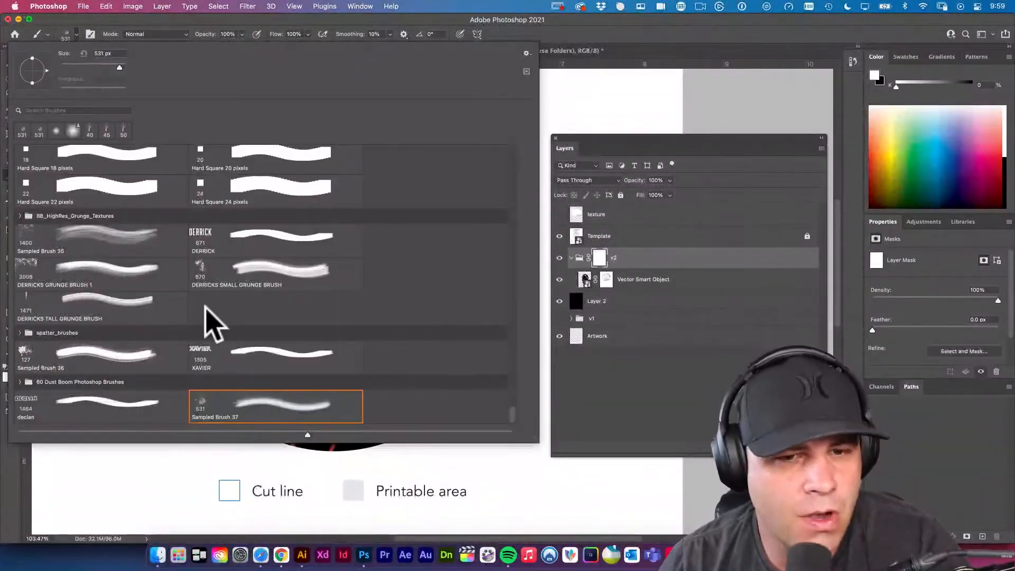
scroll(329, 317, up, 8)
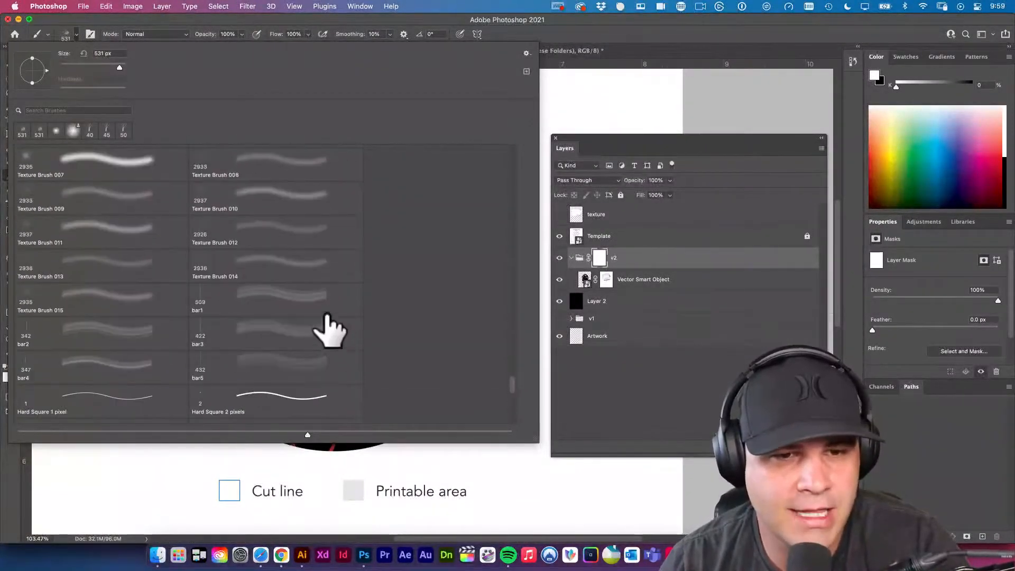
scroll(304, 309, up, 3)
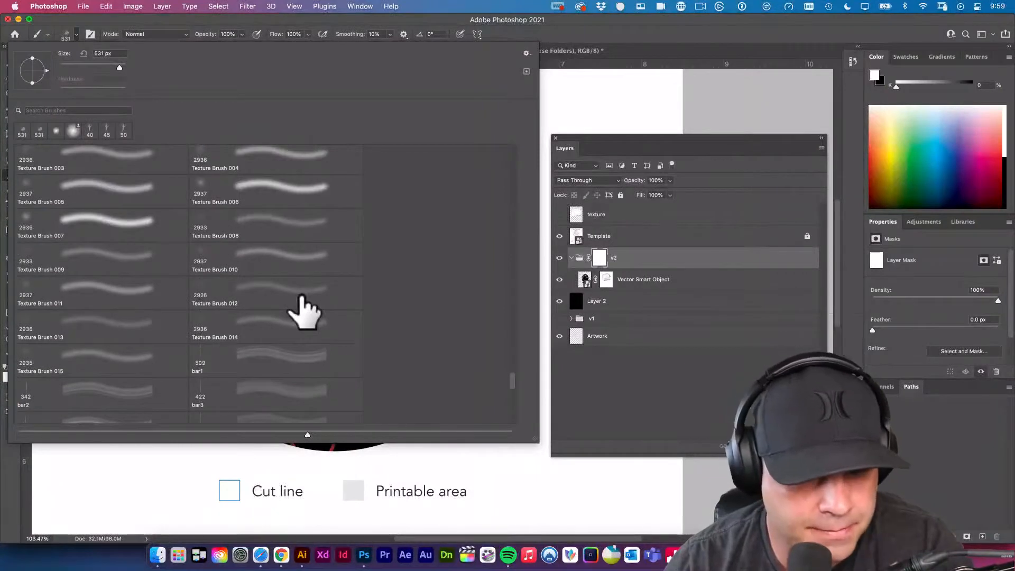
click(253, 302)
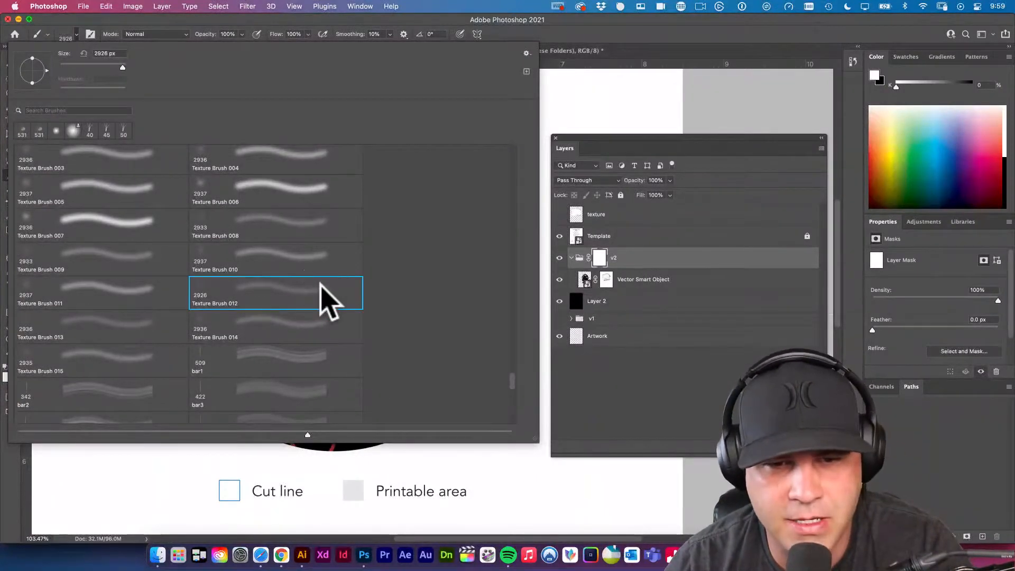
double_click(338, 304)
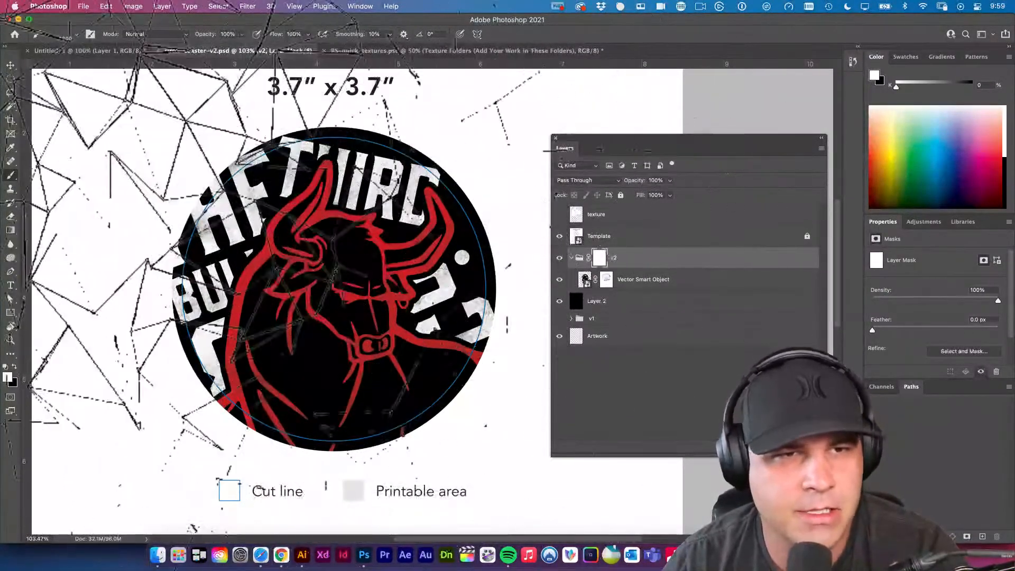
Stamp the Halftone Supply 5 brush in black over the whole coaster on the v2 group's mask.
click(74, 36)
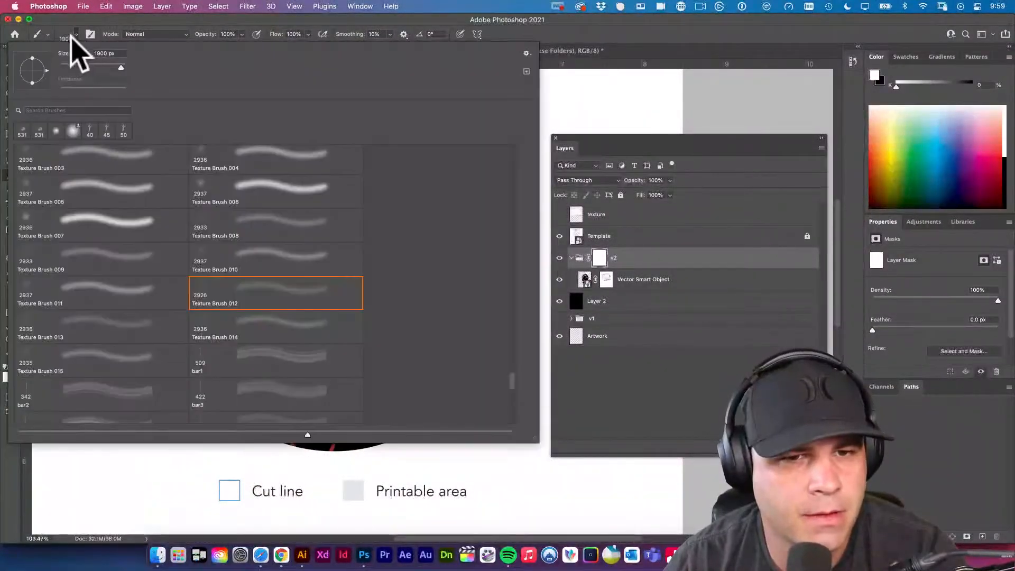
scroll(291, 280, up, 8)
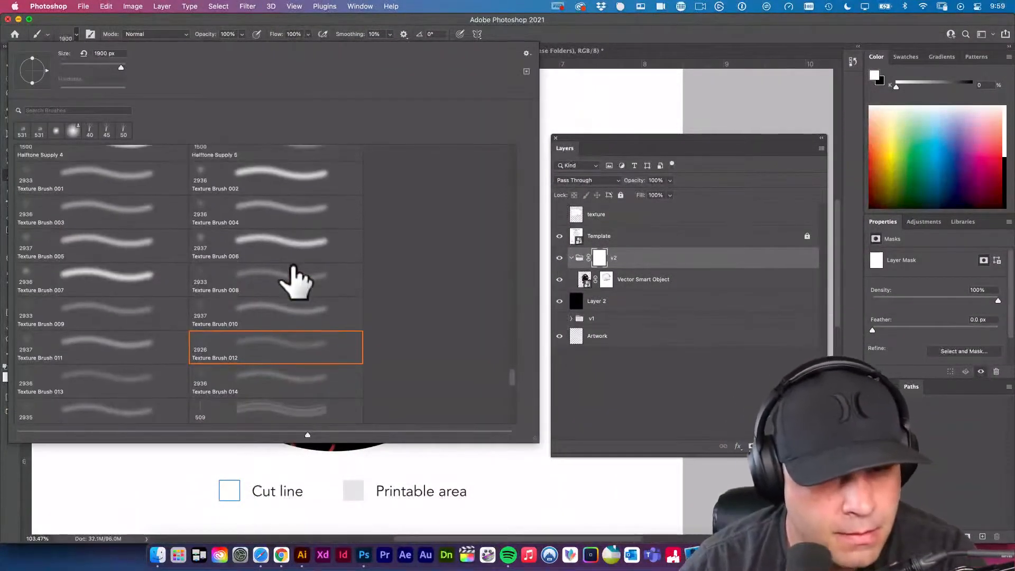
scroll(296, 280, down, 2)
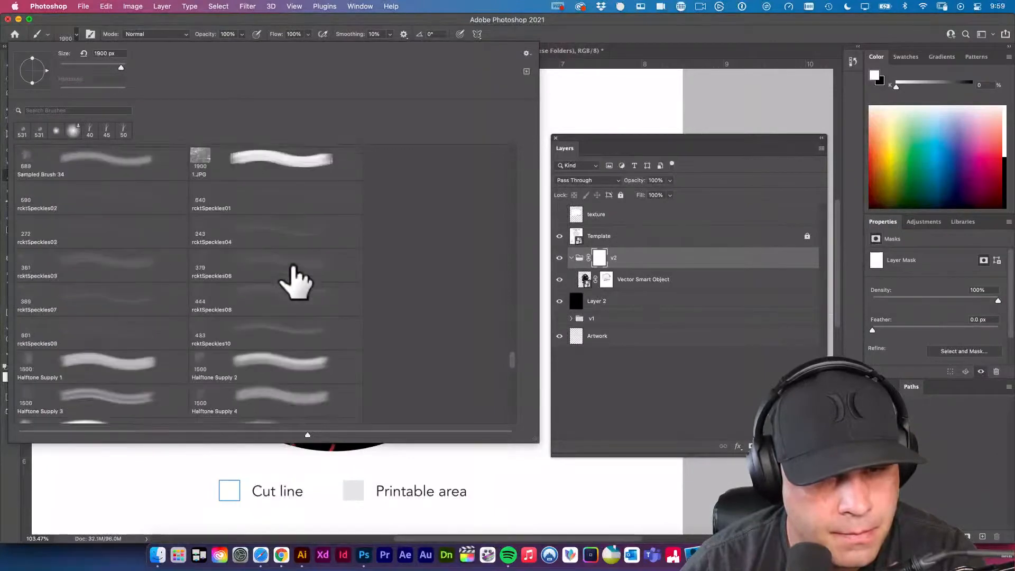
scroll(290, 285, down, 1)
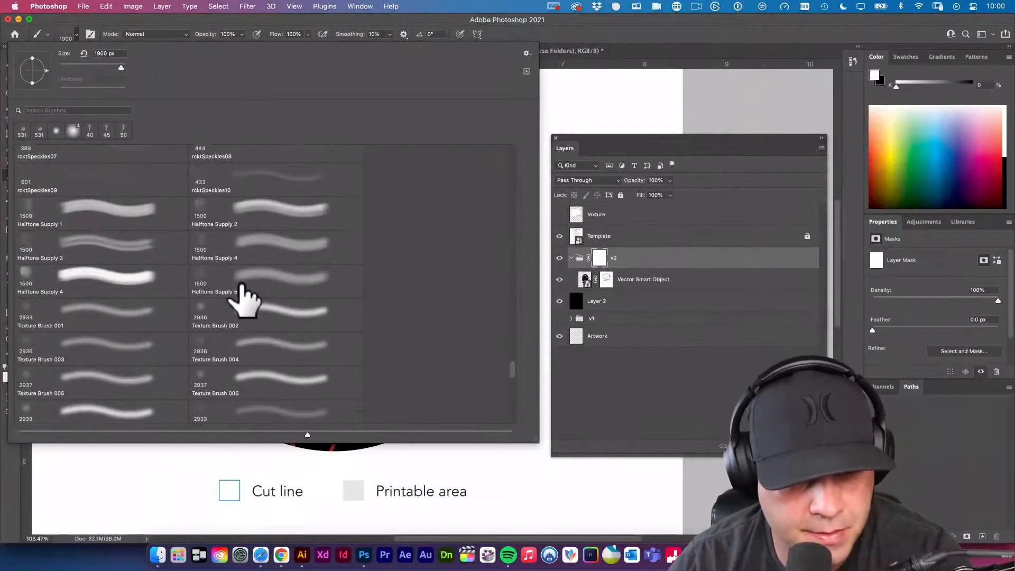
double_click(248, 288)
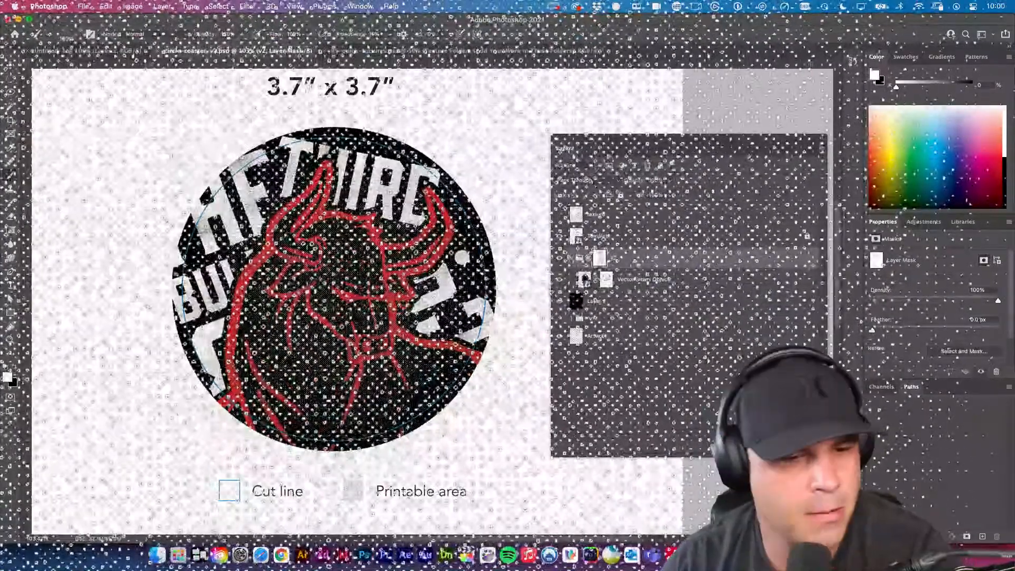
key(x)
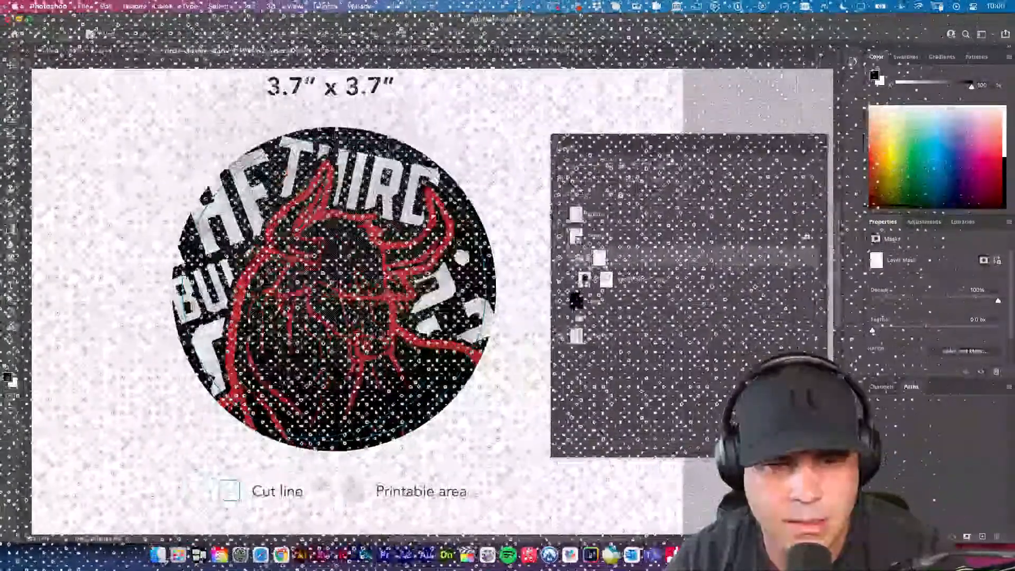
click(291, 239)
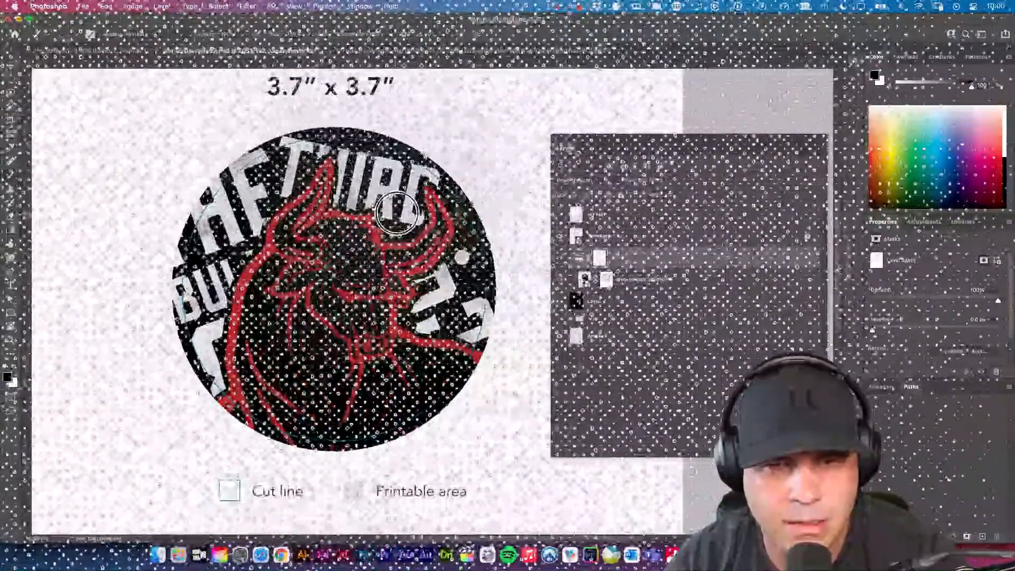
Inspect the halftone texture up close on the bull's horns and lettering, comparing the v2 group's mask off and on.
key(v)
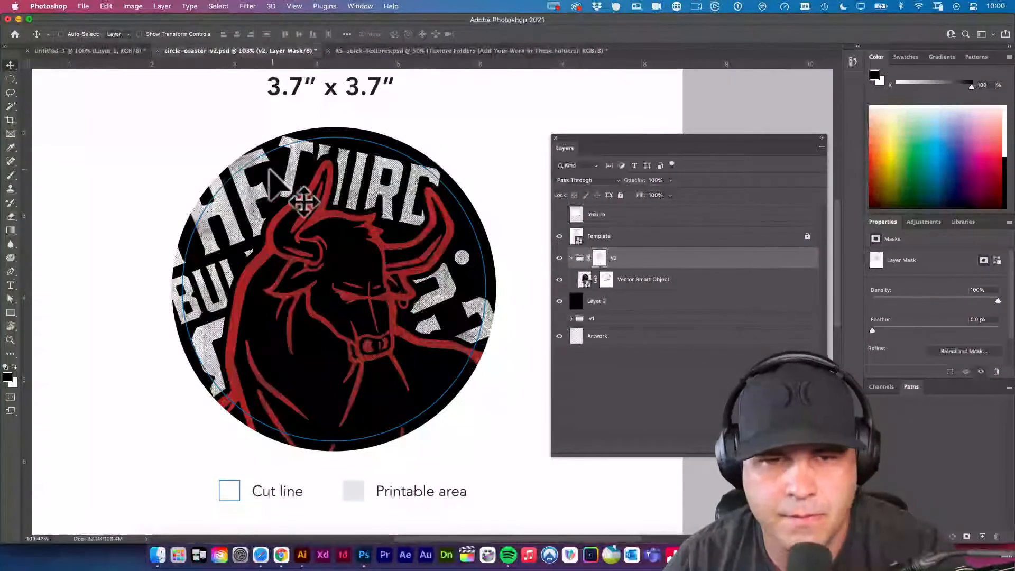
drag(270, 170, 355, 235)
drag(315, 192, 417, 184)
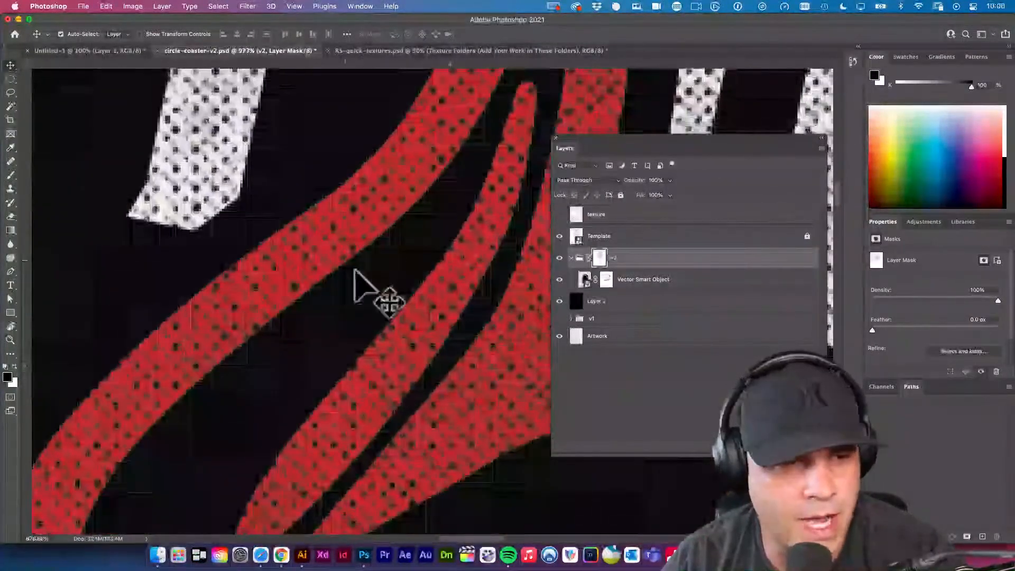
drag(446, 312, 252, 232)
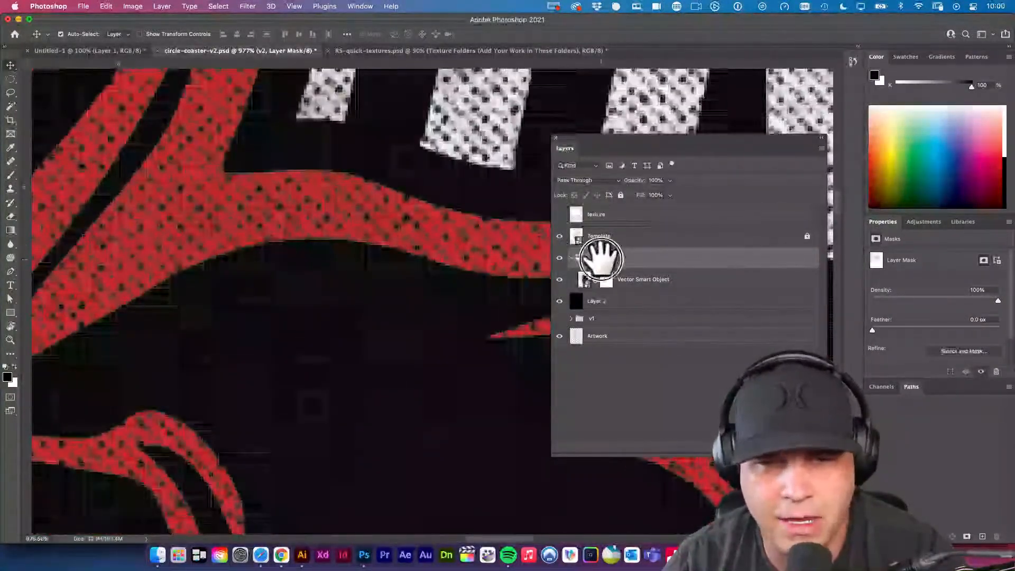
shift+click(599, 258)
shift+click(600, 258)
drag(362, 231, 256, 208)
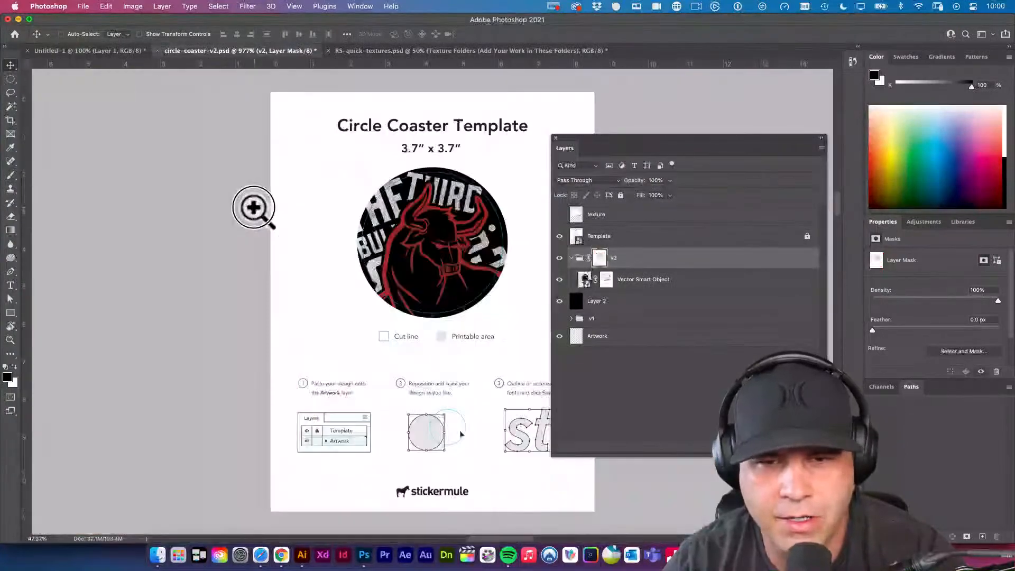
Compare the whole coaster with the Vector Smart Object's mask off and on, and likewise with the v2 group's mask.
drag(408, 197, 455, 315)
shift+click(605, 280)
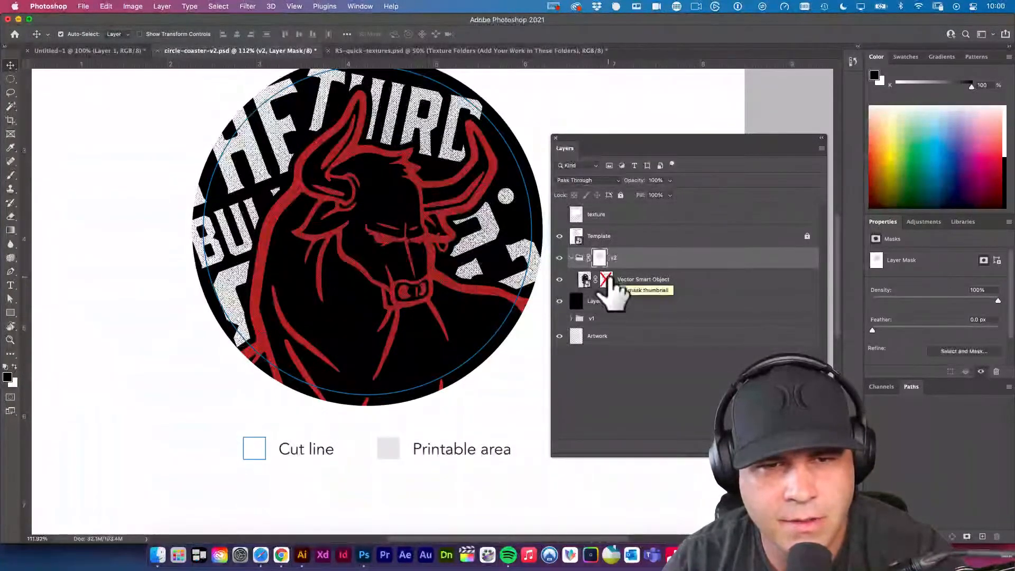
shift+click(605, 279)
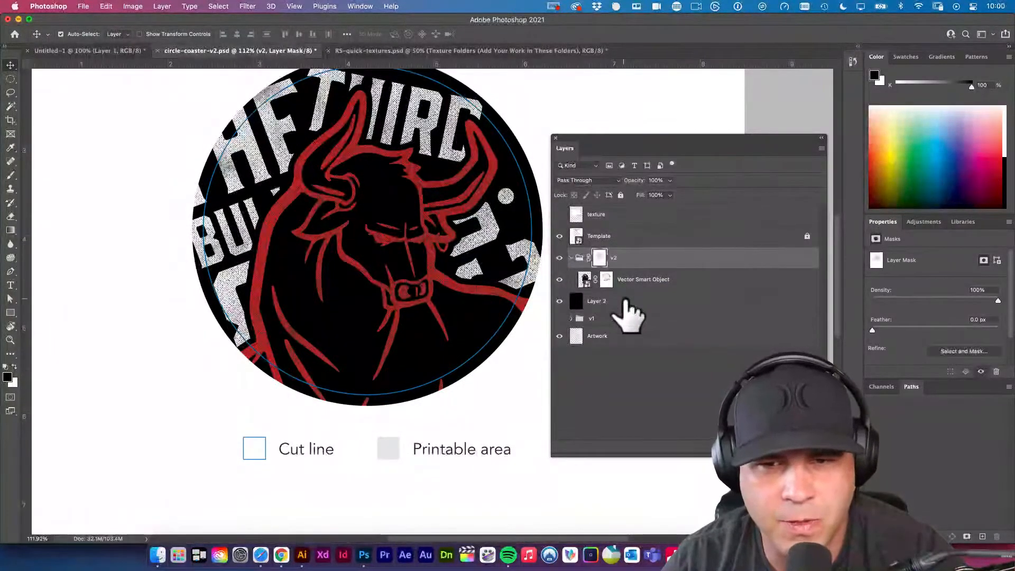
drag(440, 267, 452, 262)
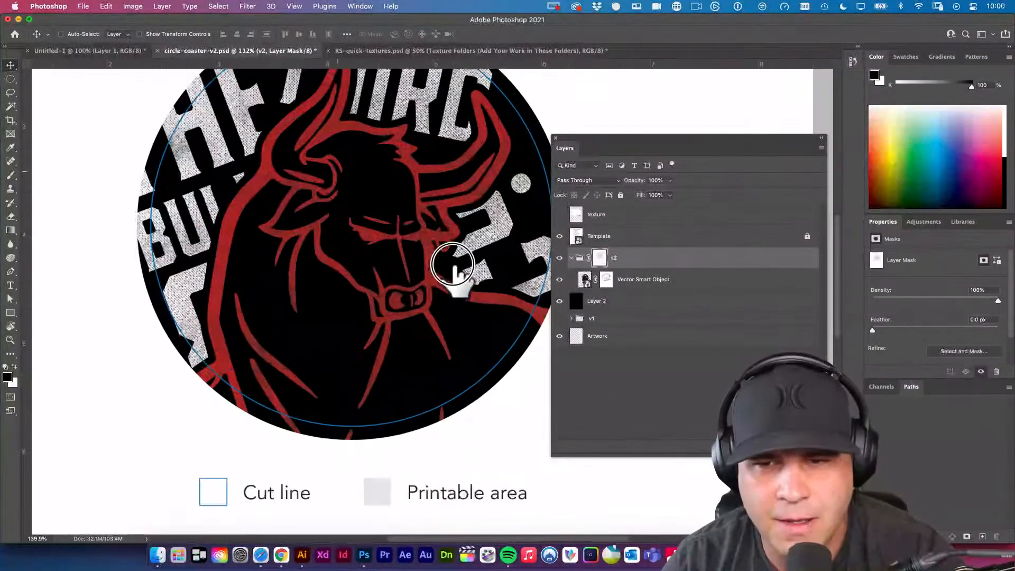
shift+click(600, 257)
shift+click(600, 257)
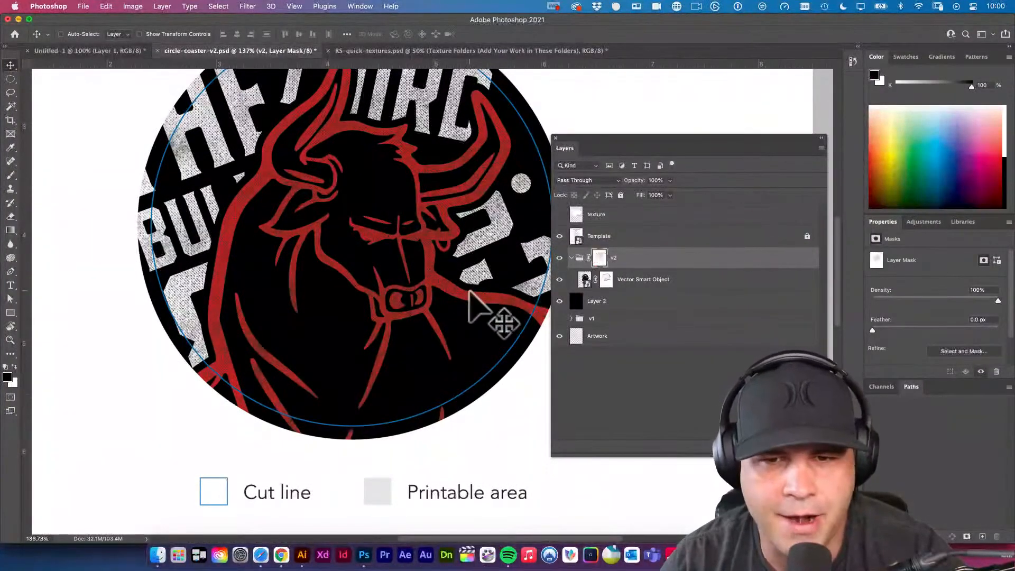
Try to save the textured coaster under its existing file name, circle-coaster-v2.psd.
drag(493, 312, 430, 290)
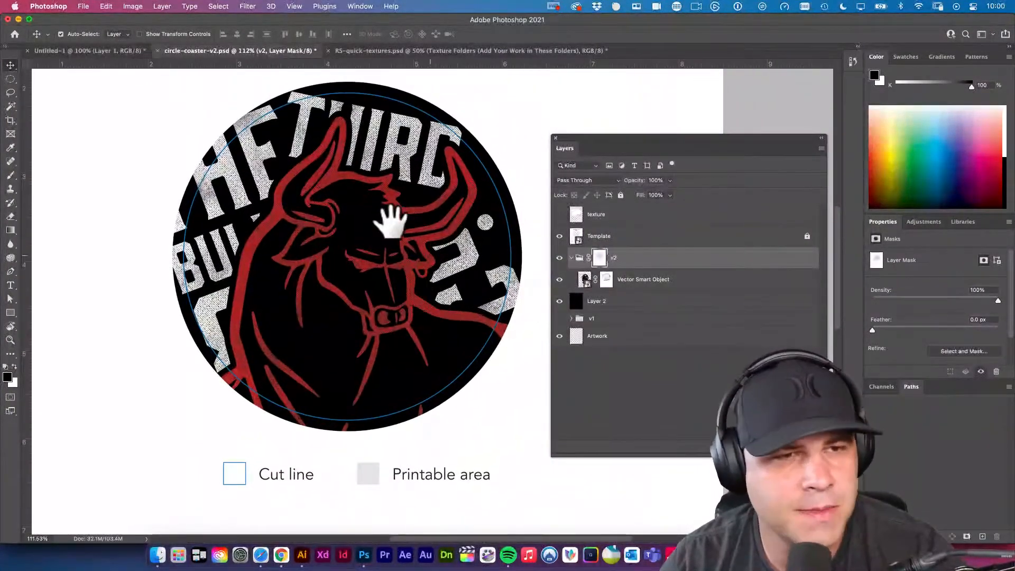
super+click(135, 164)
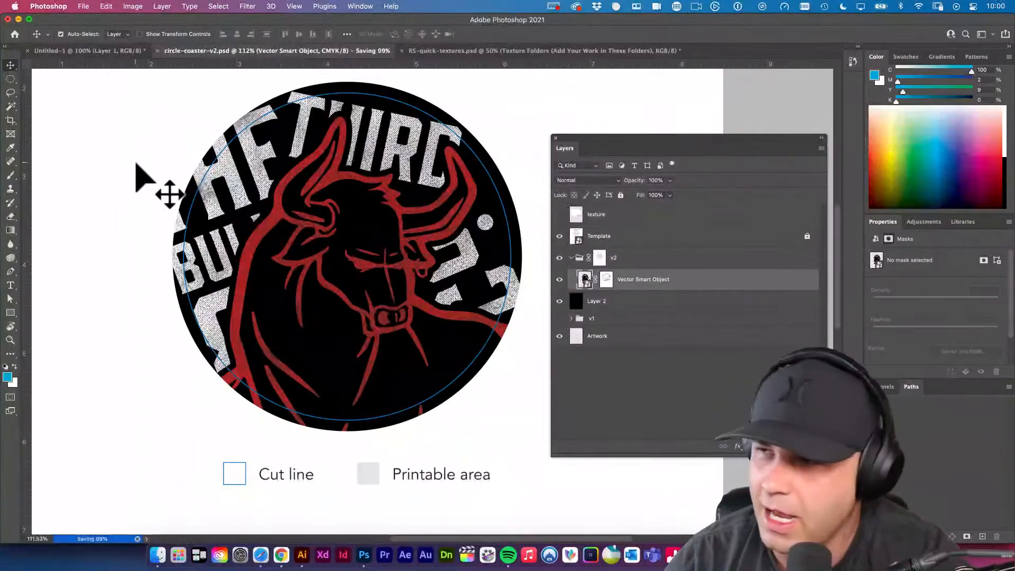
key(super+s)
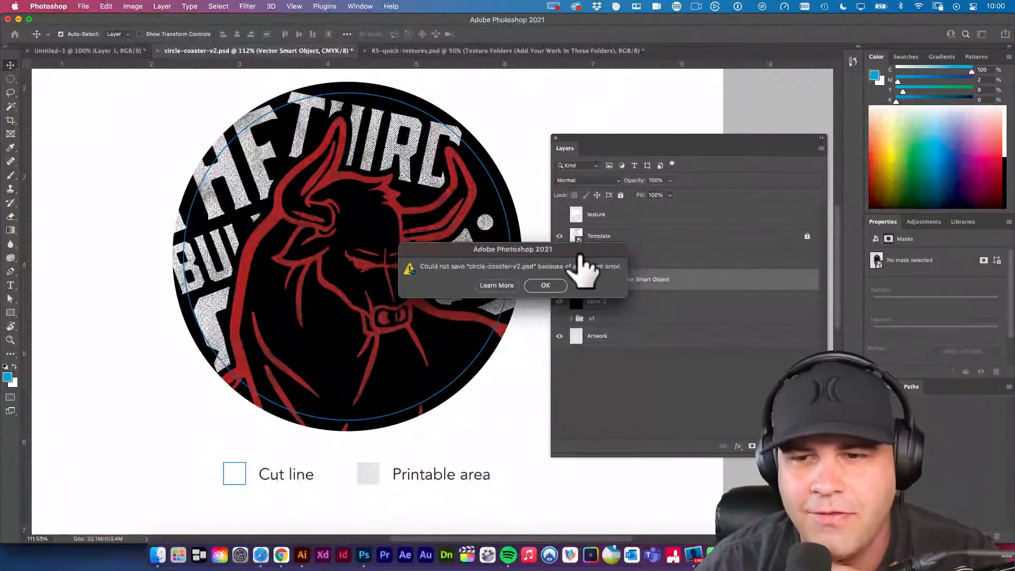
drag(579, 249, 522, 230)
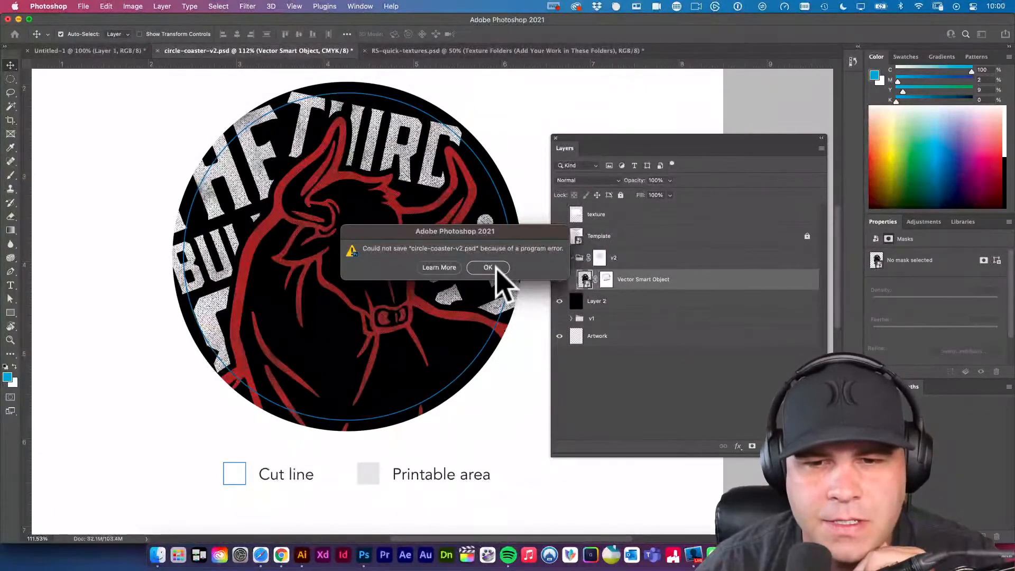
Check the contents of the Coasters folder in Finder, then return to Photoshop and dismiss the save error.
click(158, 554)
scroll(410, 294, left, 1)
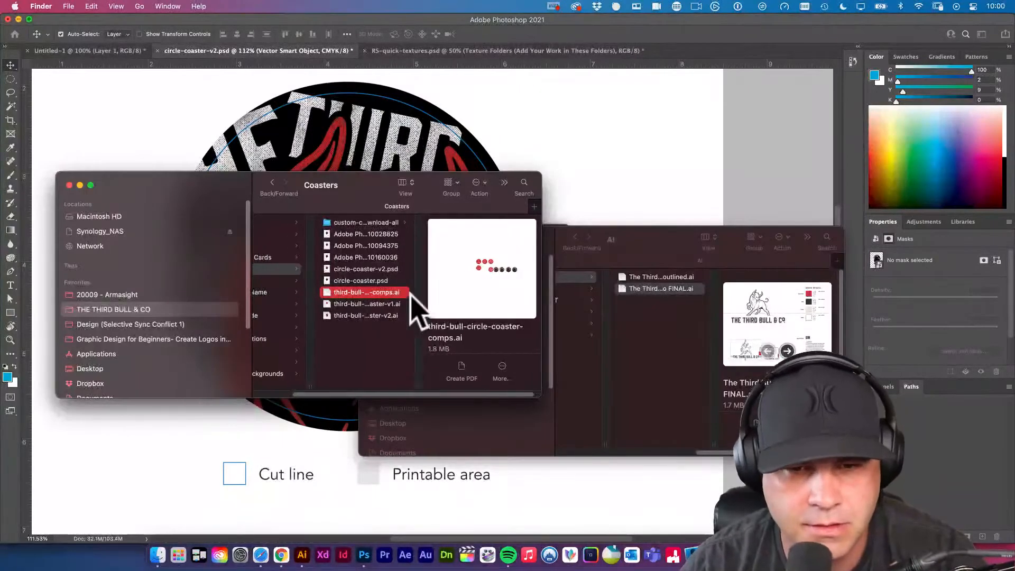
click(140, 311)
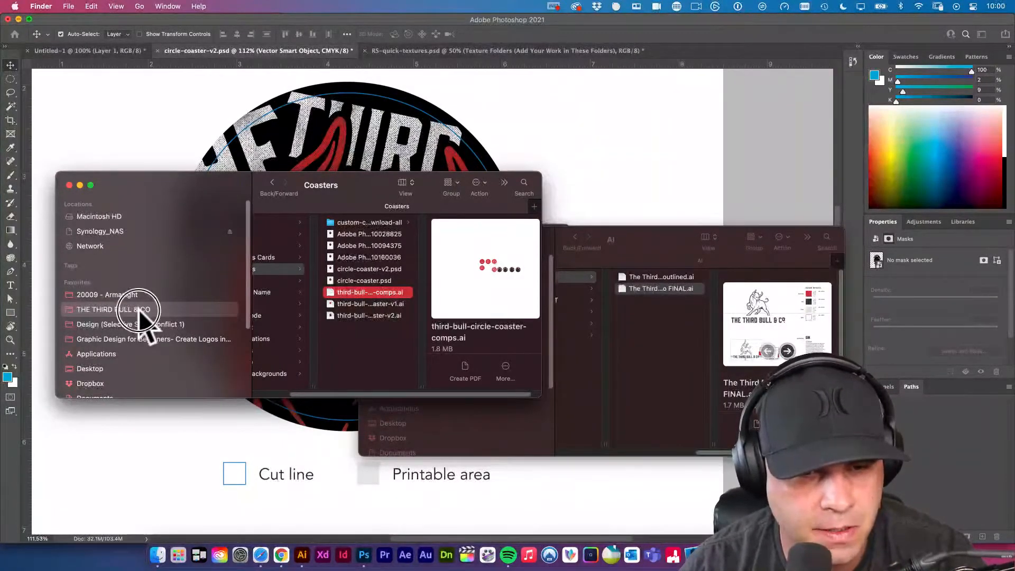
click(300, 269)
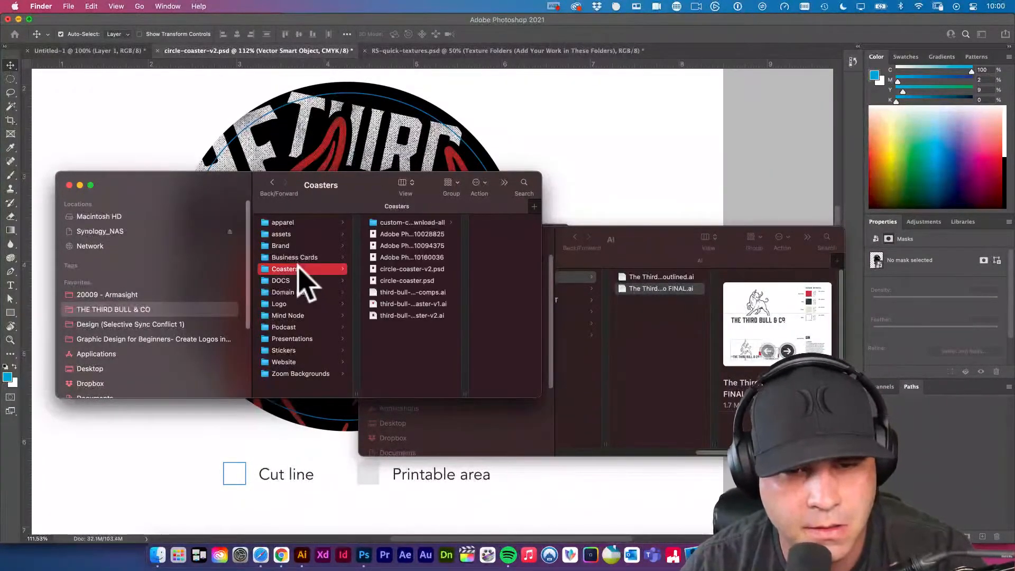
click(95, 125)
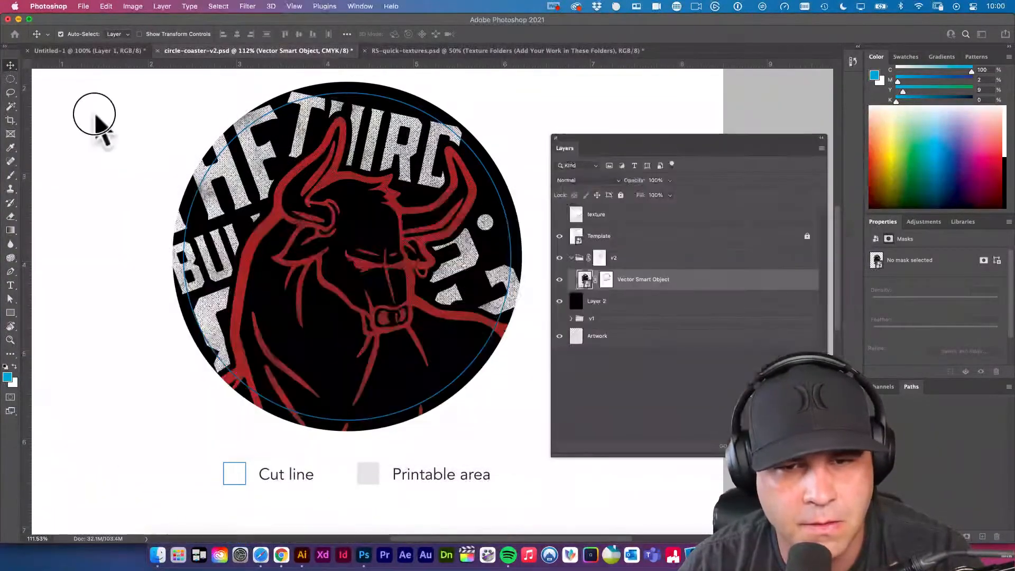
click(487, 267)
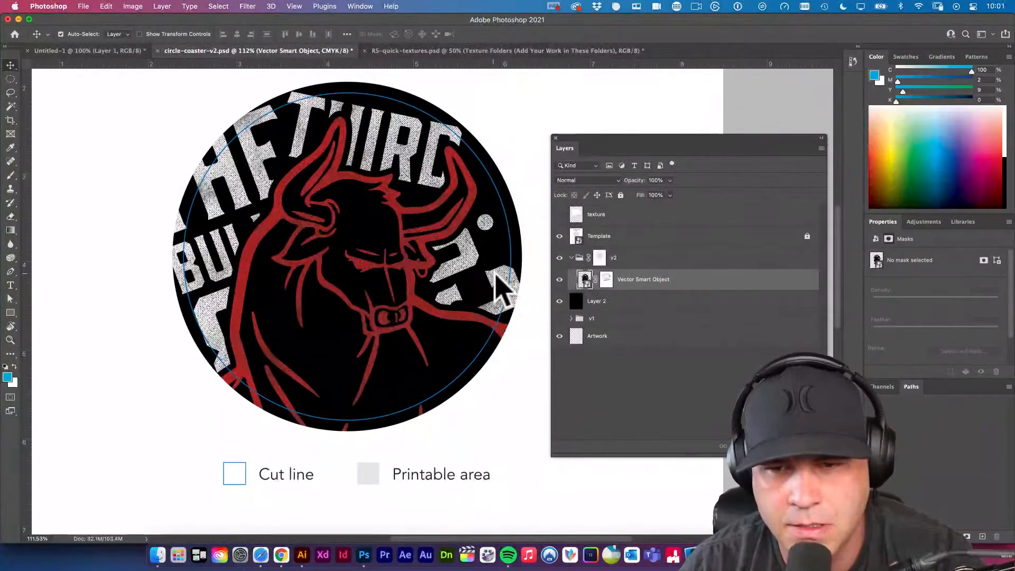
Save the coaster to the Desktop as third-bull-circle-coaster-v2.psd in Photoshop format with Maximize Compatibility on.
key(super+s)
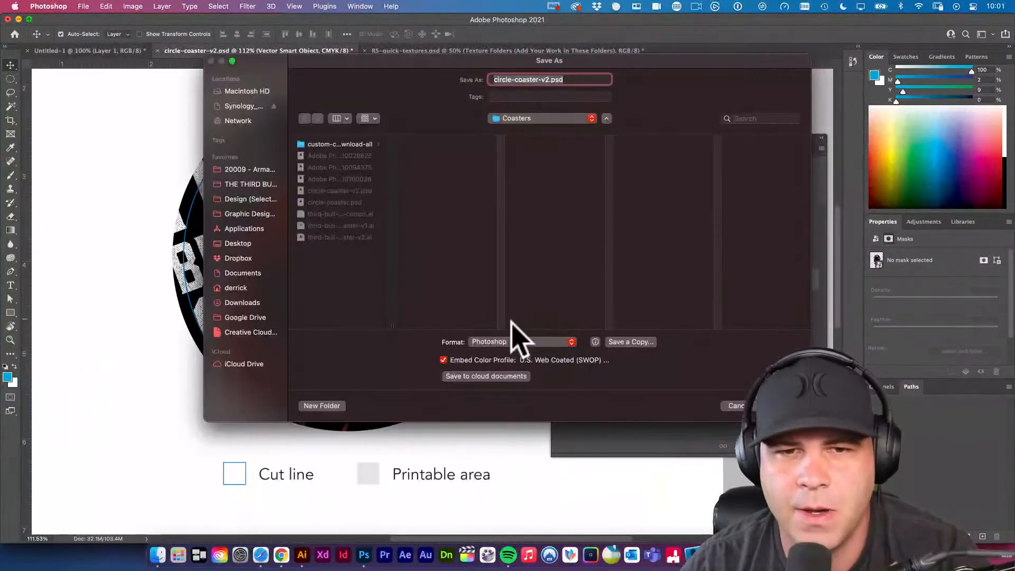
click(241, 243)
click(550, 80)
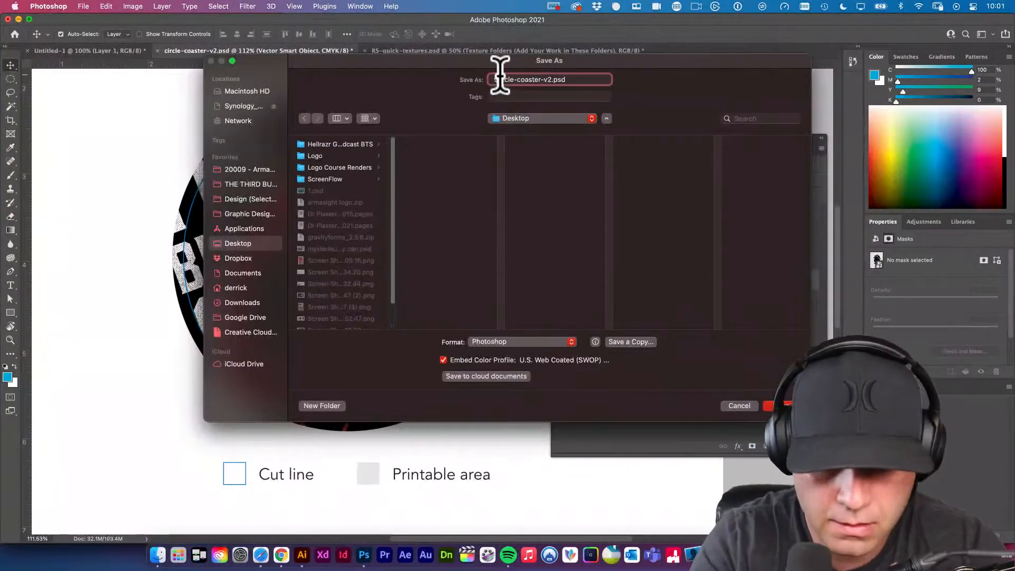
text(hird-bull-)
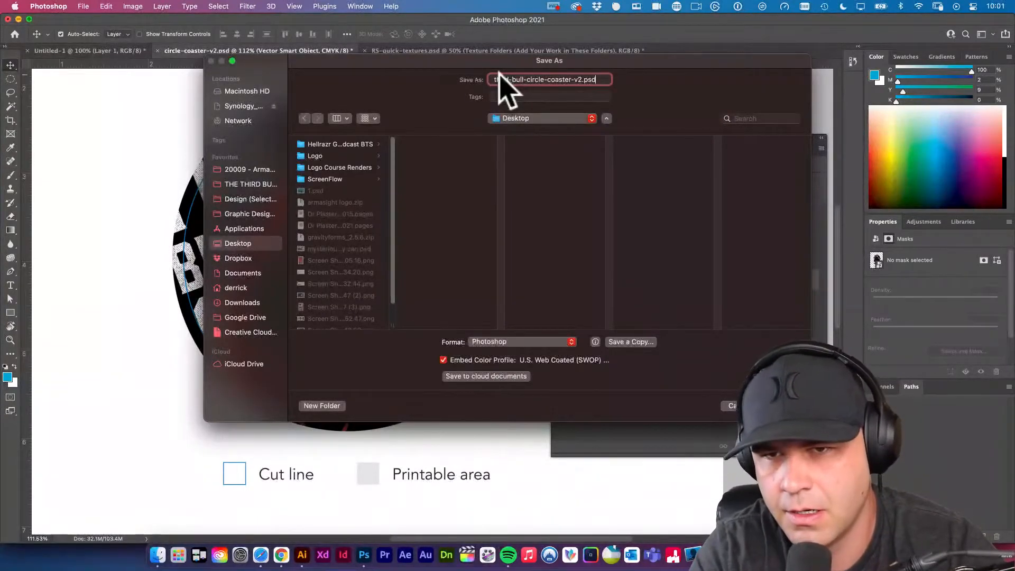
key(Return)
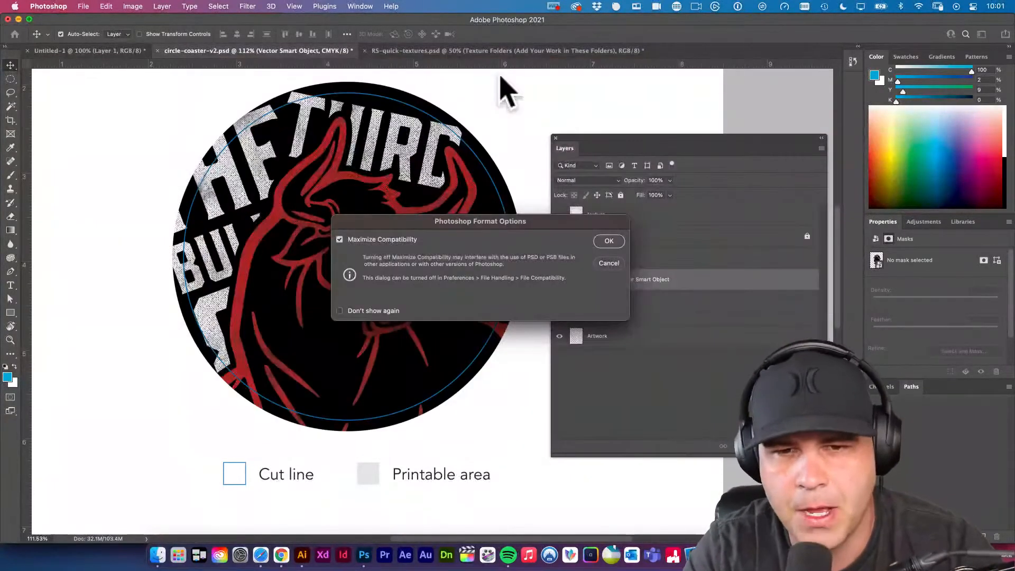
key(Return)
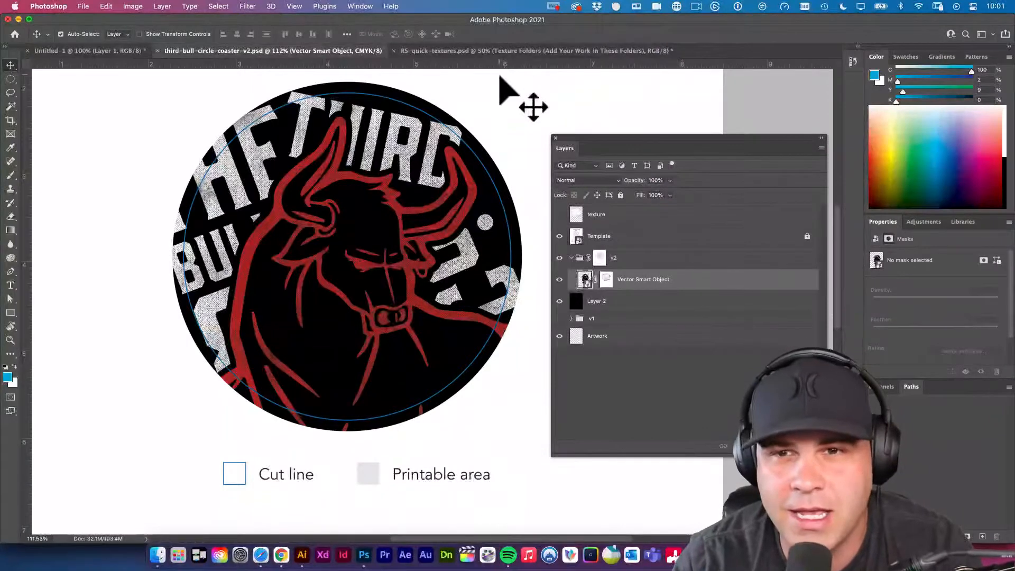
key(XF86AudioLowerVolume)
key(XF86AudioLowerVolume)
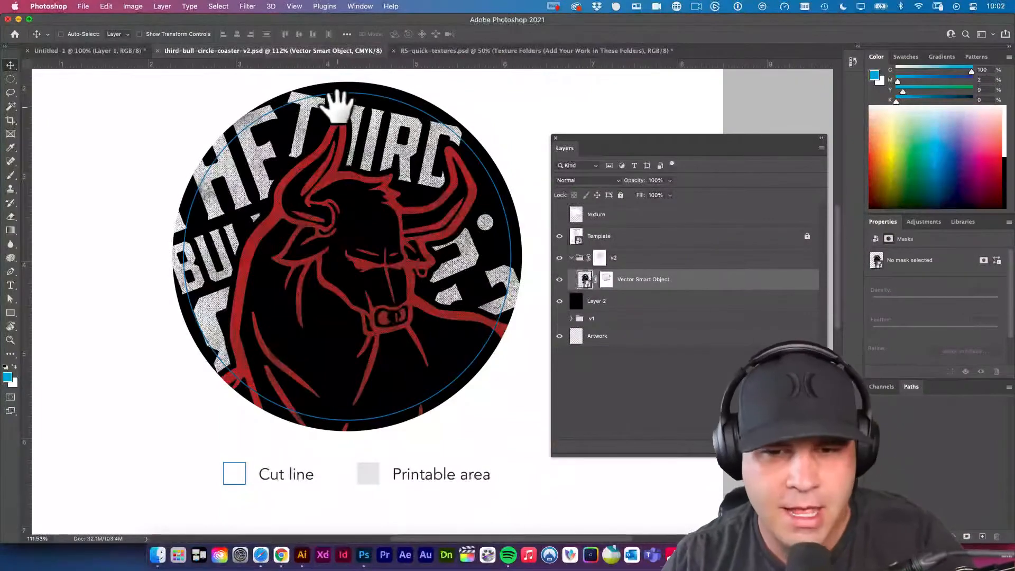
Move the floating layer list clear of the full coaster template and deselect all layers.
drag(406, 177, 376, 177)
drag(576, 139, 635, 130)
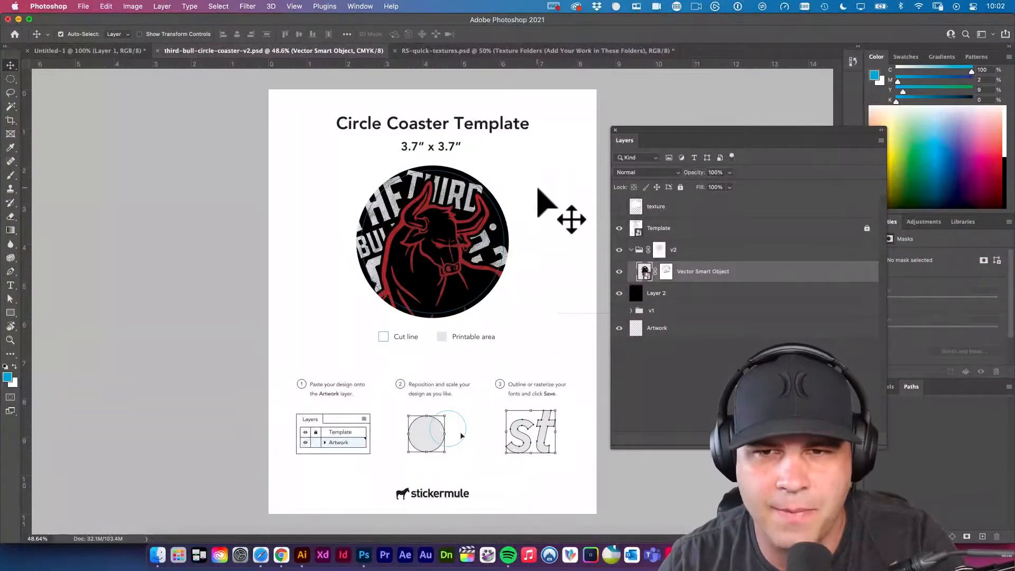
click(170, 160)
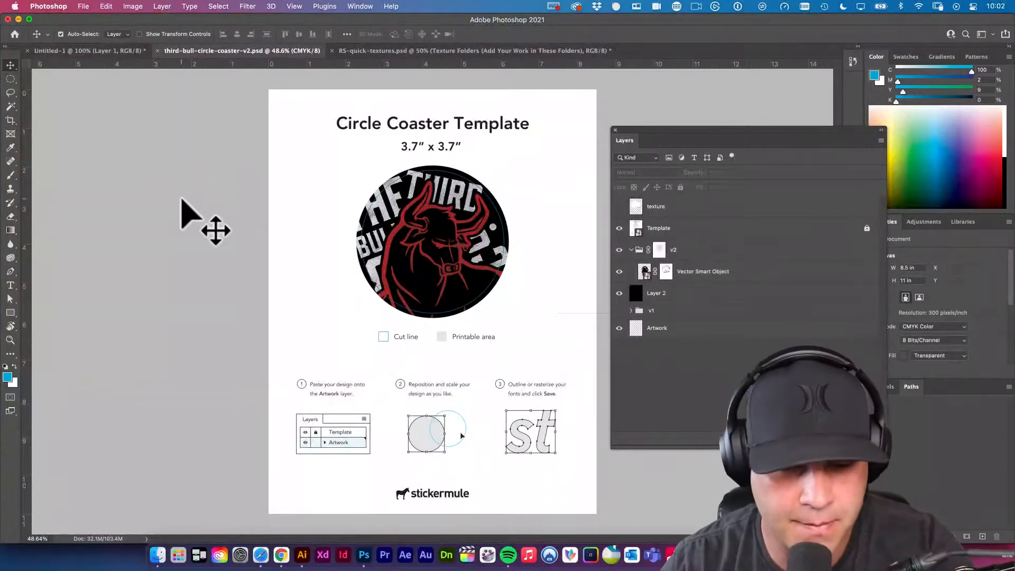
Switch to Safari, open stickermule.com in a new window, and reposition and enlarge that window.
click(261, 555)
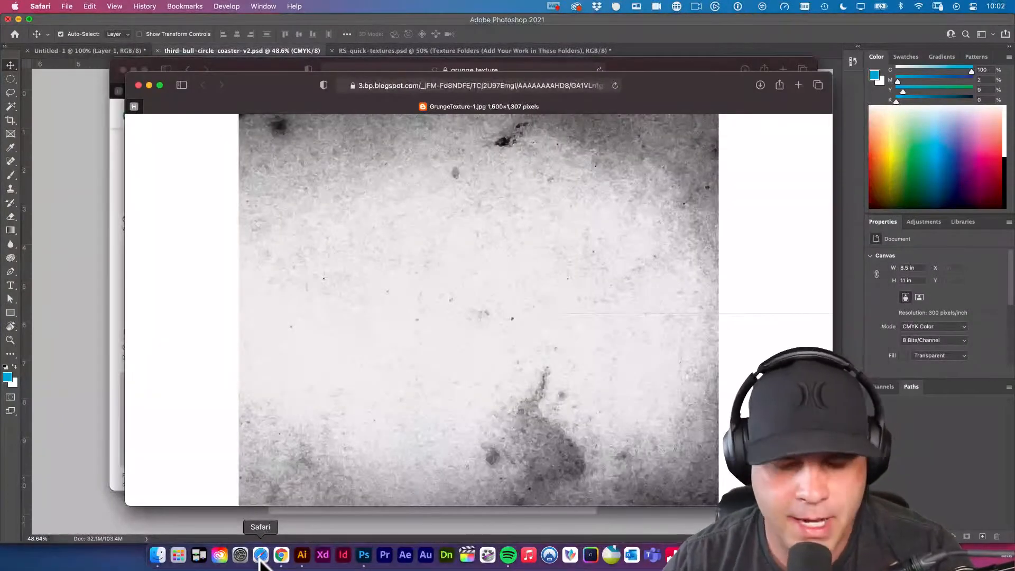
key(super+n)
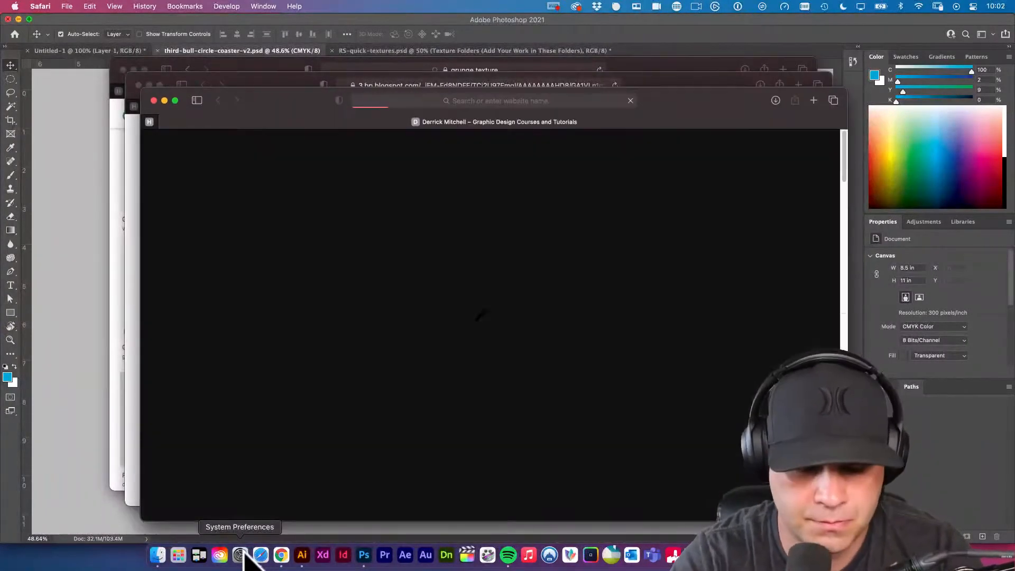
key(super+l)
text(stickermule.com)
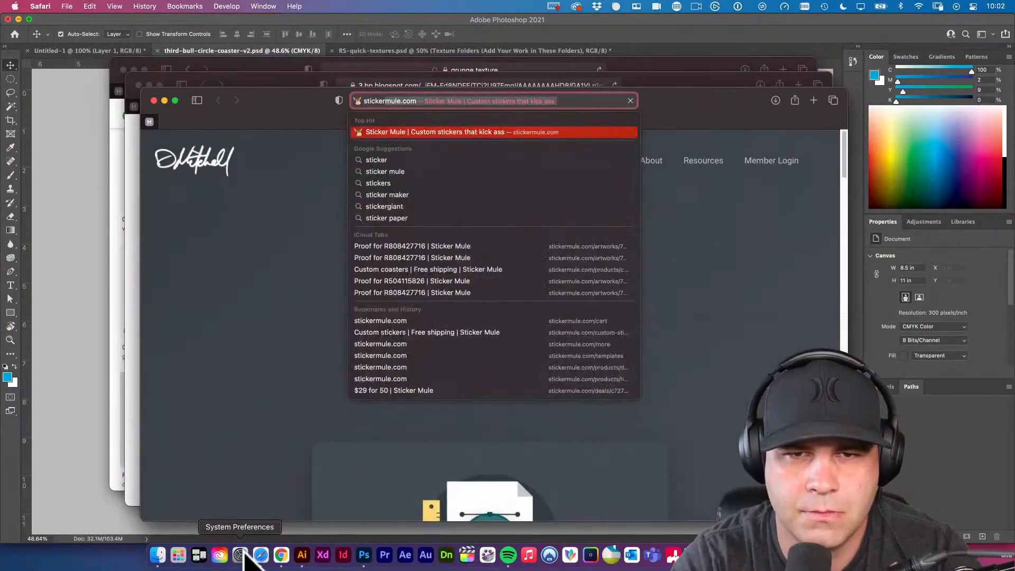
key(Return)
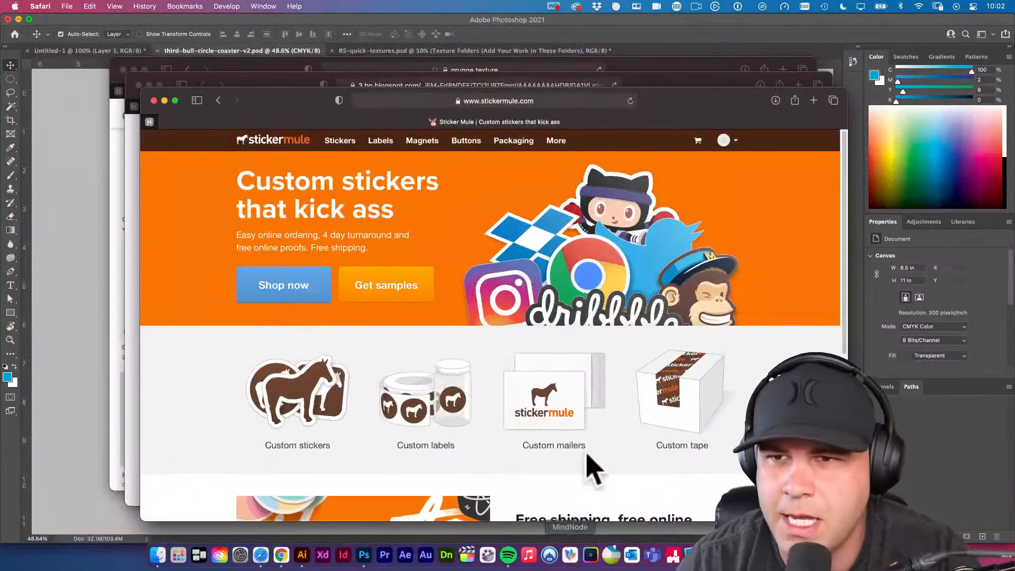
drag(696, 95, 658, 78)
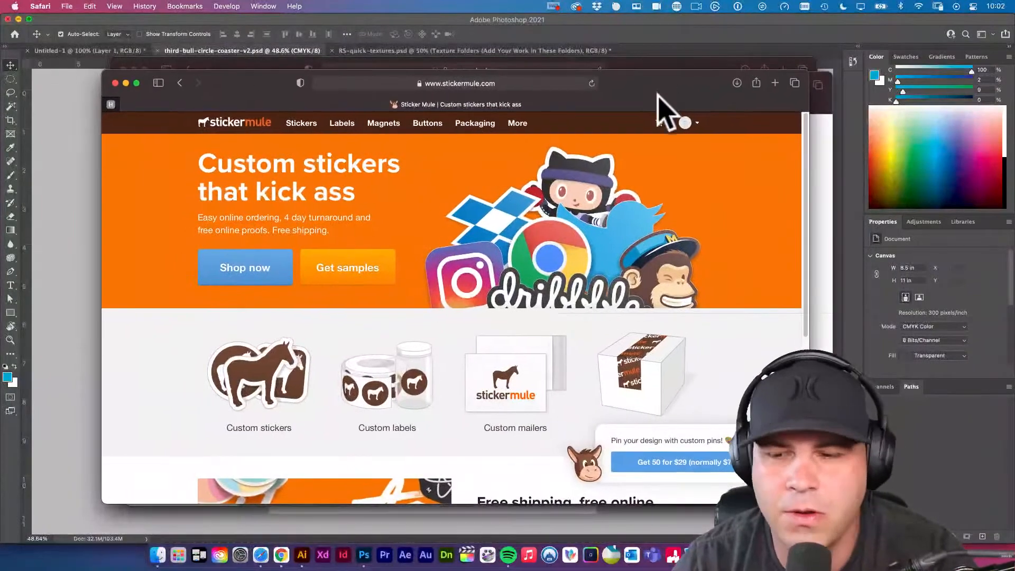
drag(809, 504, 833, 523)
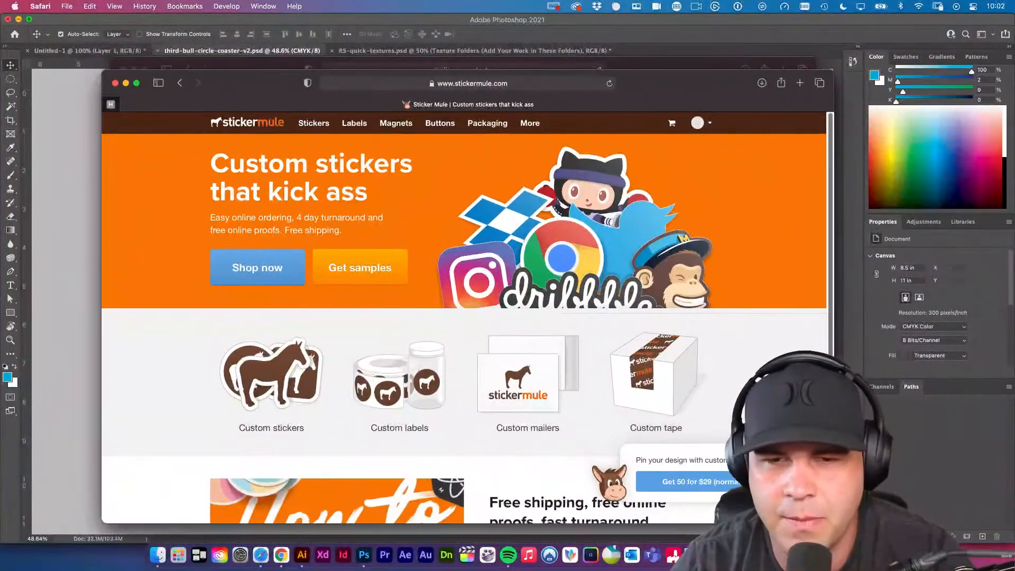
Open the 4over4.com printing site in a new browser tab.
key(super+t)
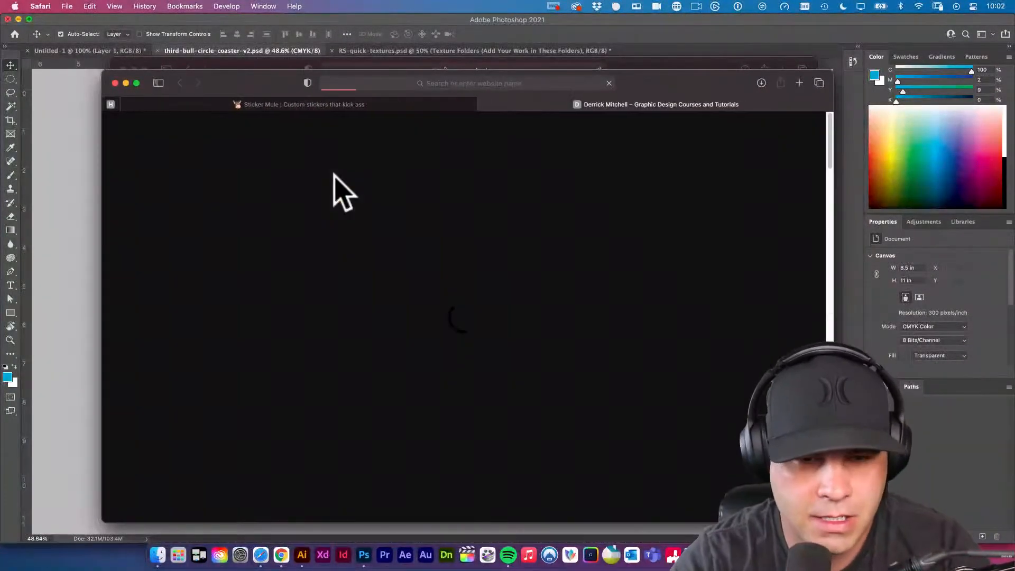
key(super+l)
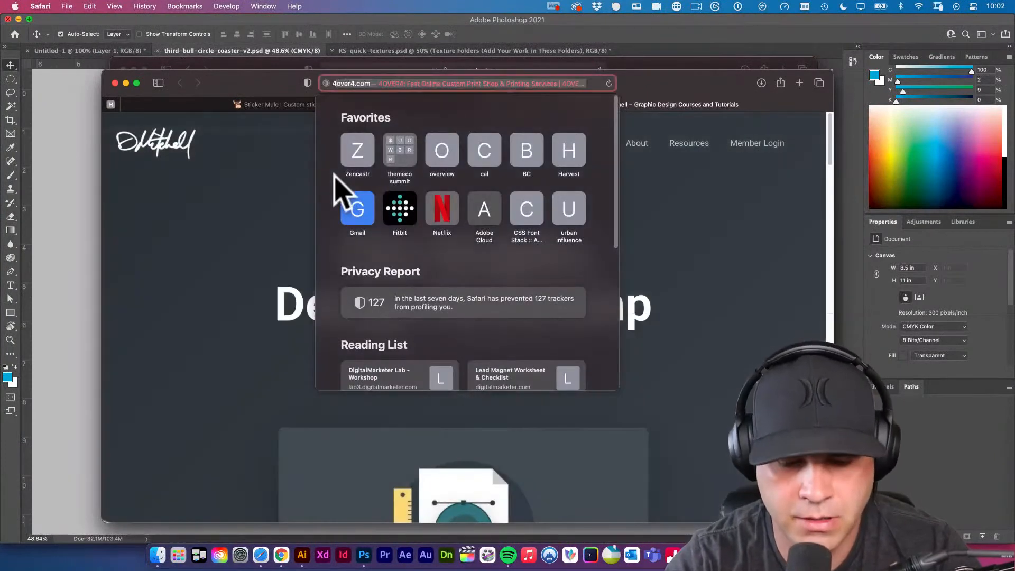
text(4over4.com/)
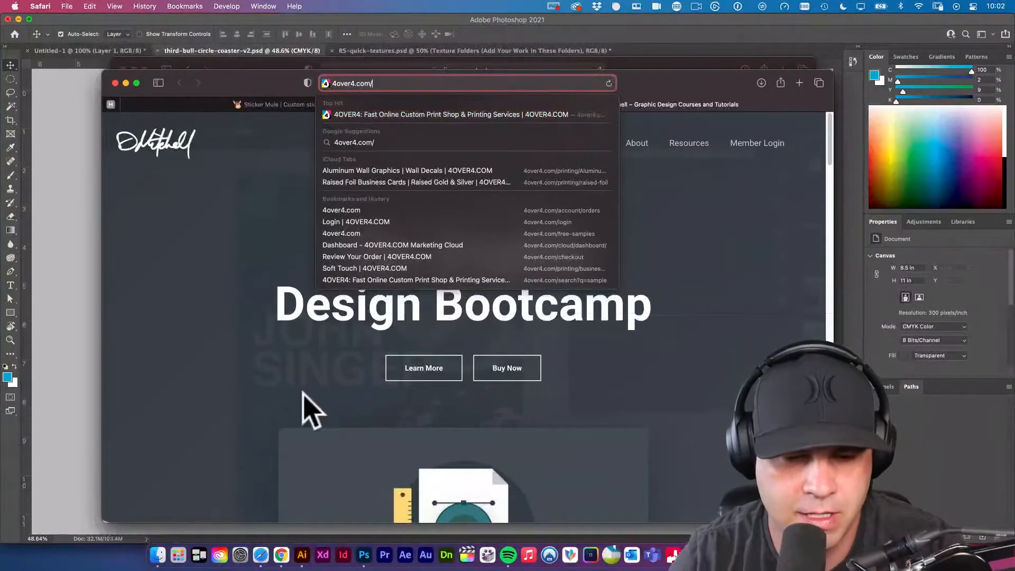
Switch to Illustrator and create a new 792 x 612 pt landscape print document in CMYK.
click(302, 554)
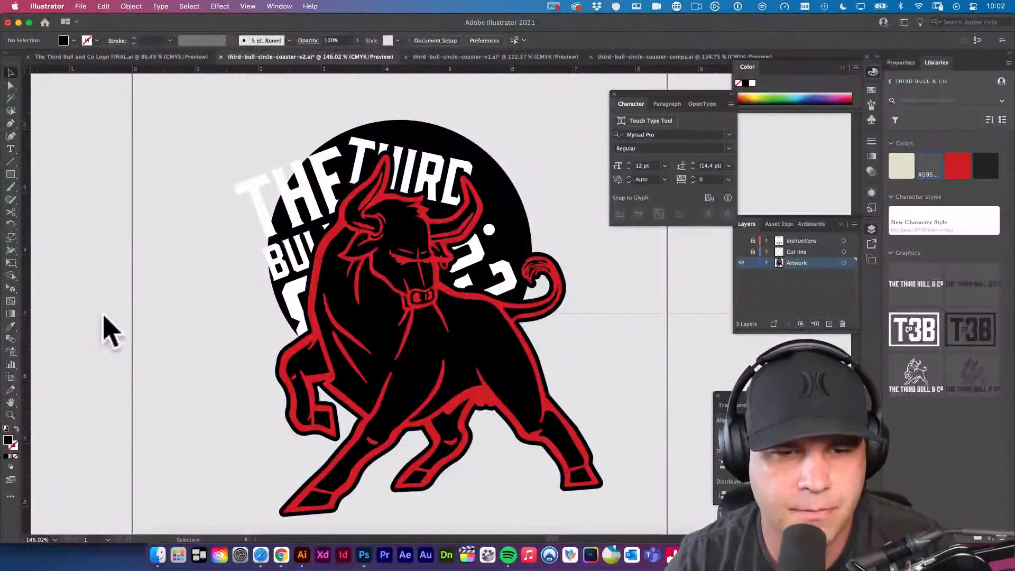
click(369, 283)
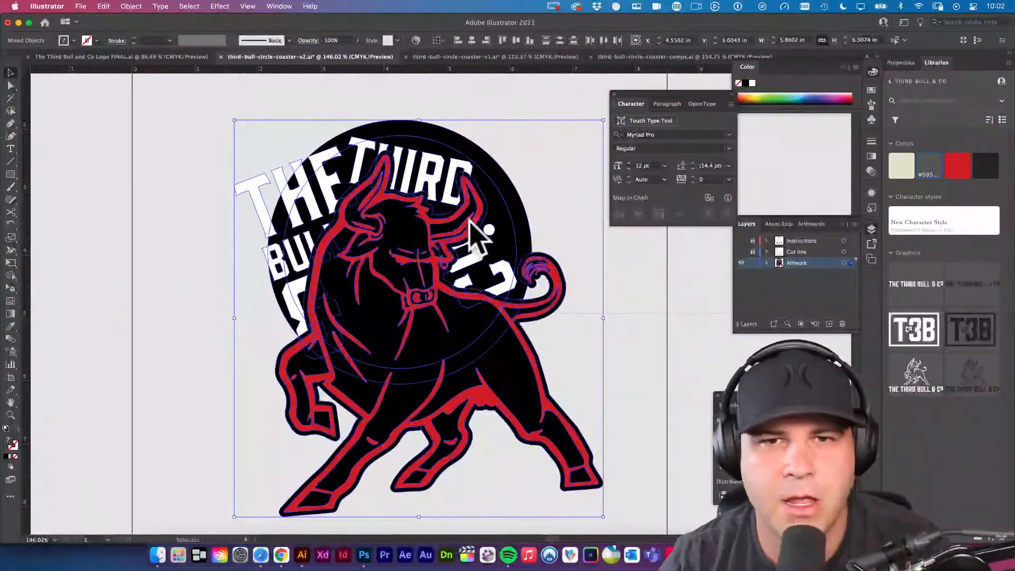
key(super+n)
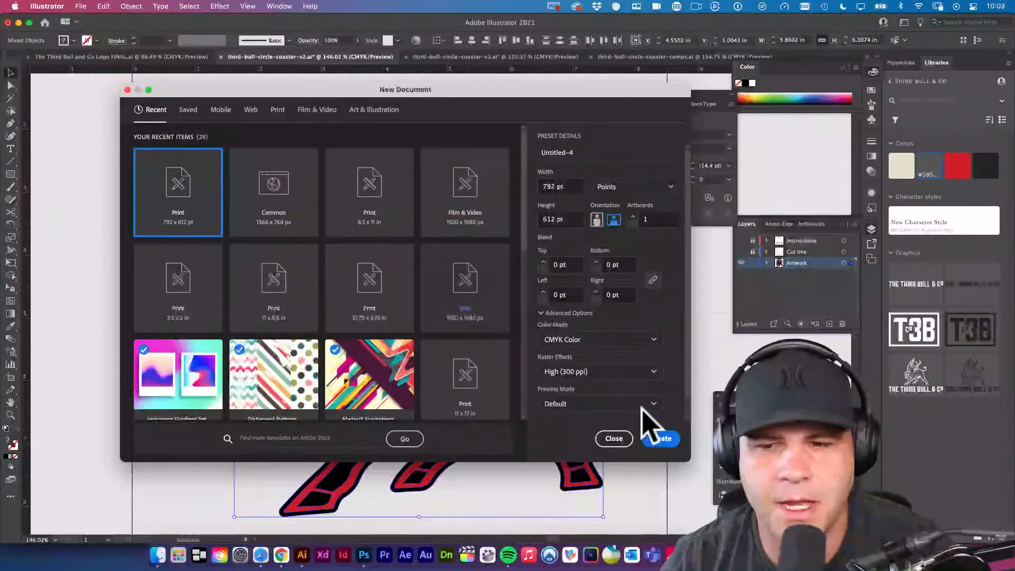
click(661, 440)
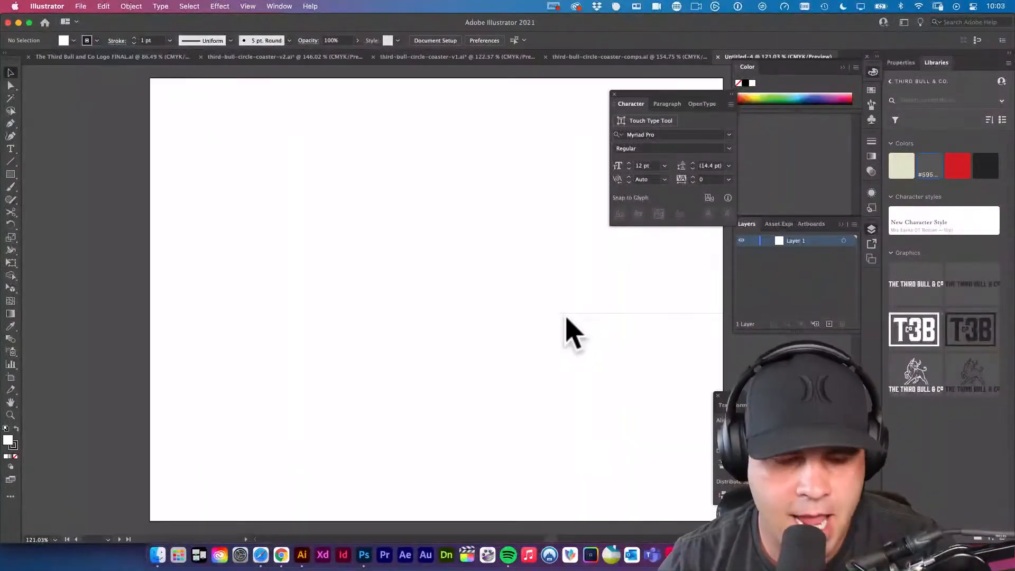
Add a text object with the lines 4/0, 4/1 and 4/4 on the blank artboard, then deselect it.
key(t)
click(375, 217)
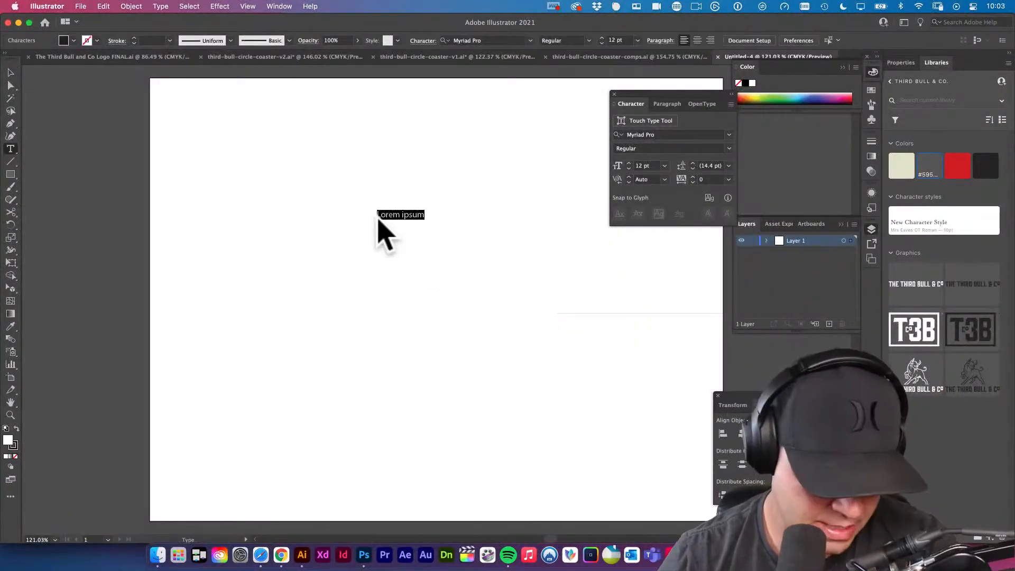
text(40)
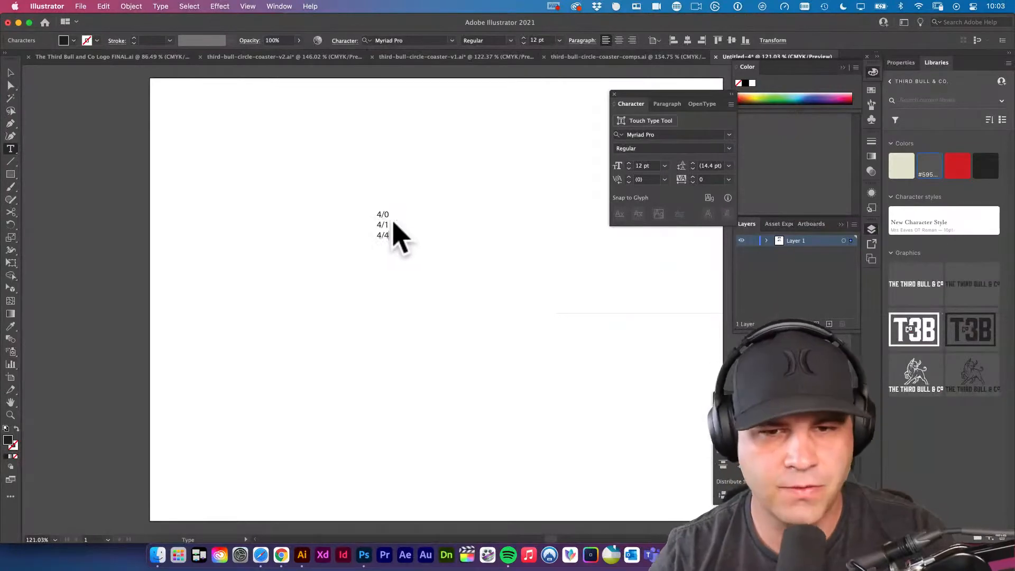
click(11, 72)
key(super+shift+a)
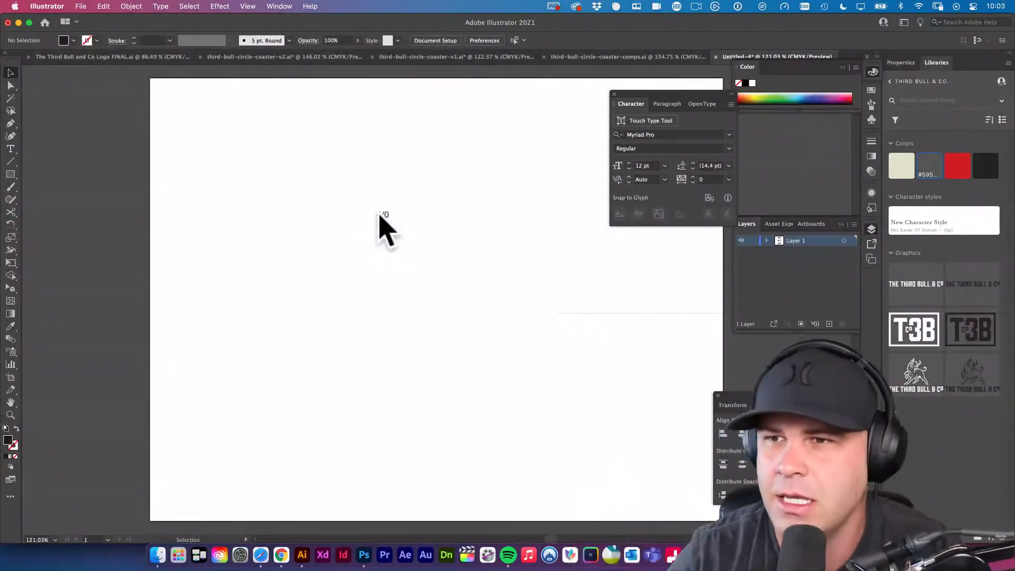
Expand the color controls to show the individual CMYK sliders.
click(856, 68)
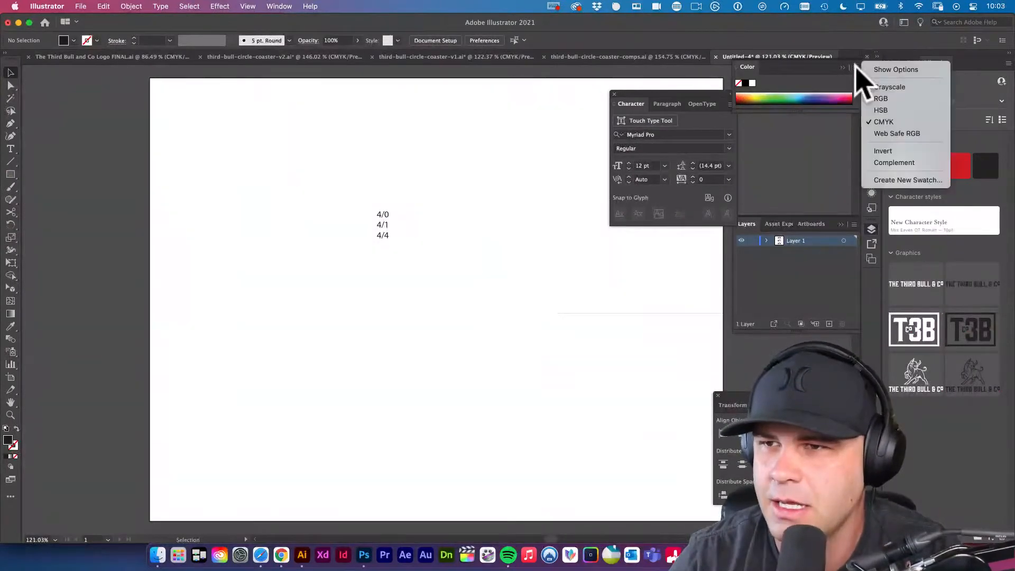
click(897, 71)
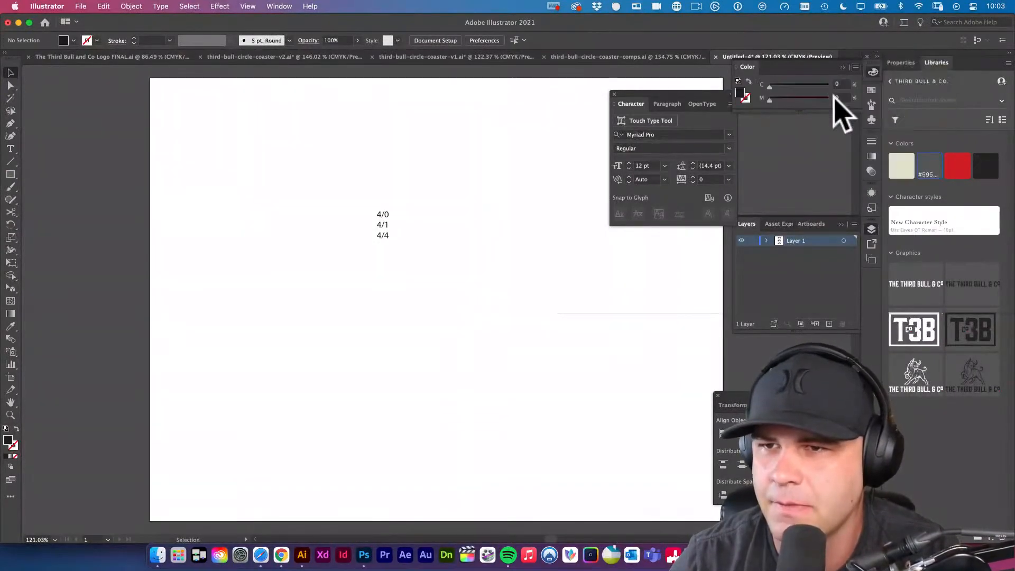
Draw a square about 188 pt wide beside the text, filled with C 2, M 0, Y 0, K 0, and shift it slightly toward the text.
click(770, 87)
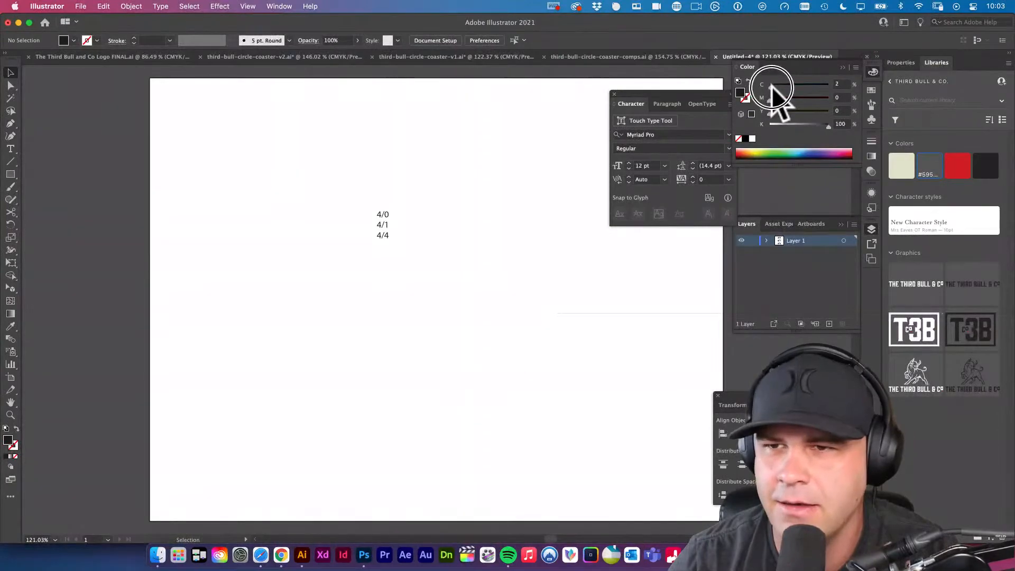
drag(827, 125, 549, 132)
key(m)
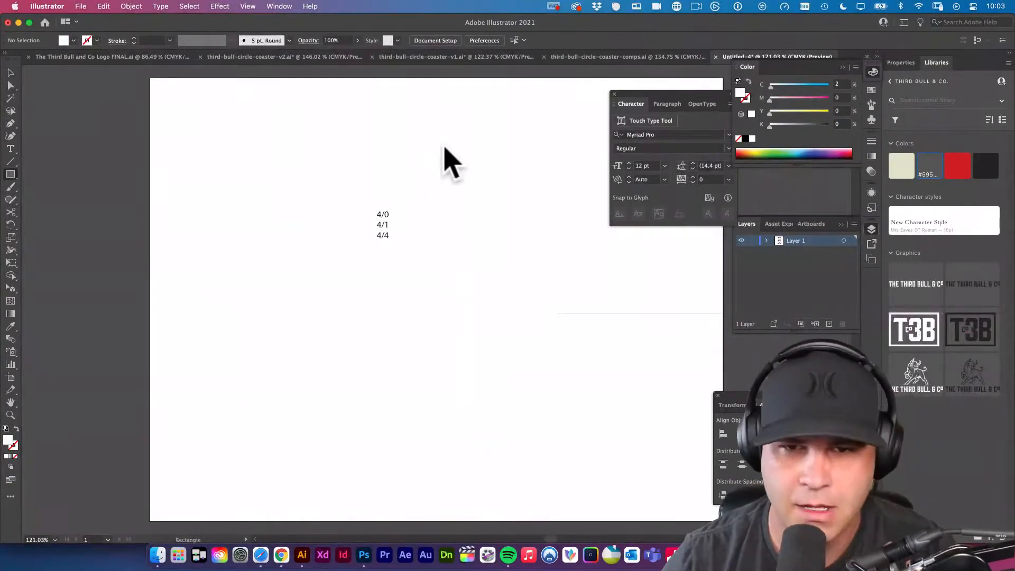
drag(443, 145, 579, 281)
key(v)
drag(534, 221, 520, 219)
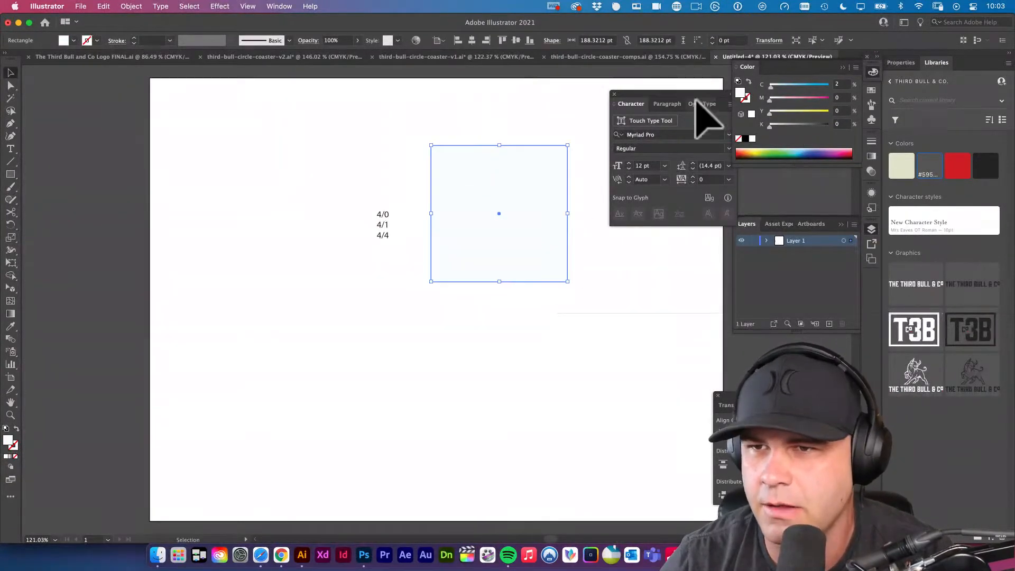
Recolor the square to plain K 100 black, then mix its fill to C 37, M 61, Y 52, K 37.
mouse_move(770, 87)
mouse_down()
mouse_move(875, 89)
mouse_move(707, 83)
mouse_move(834, 102)
mouse_move(764, 102)
mouse_up()
drag(769, 112, 841, 133)
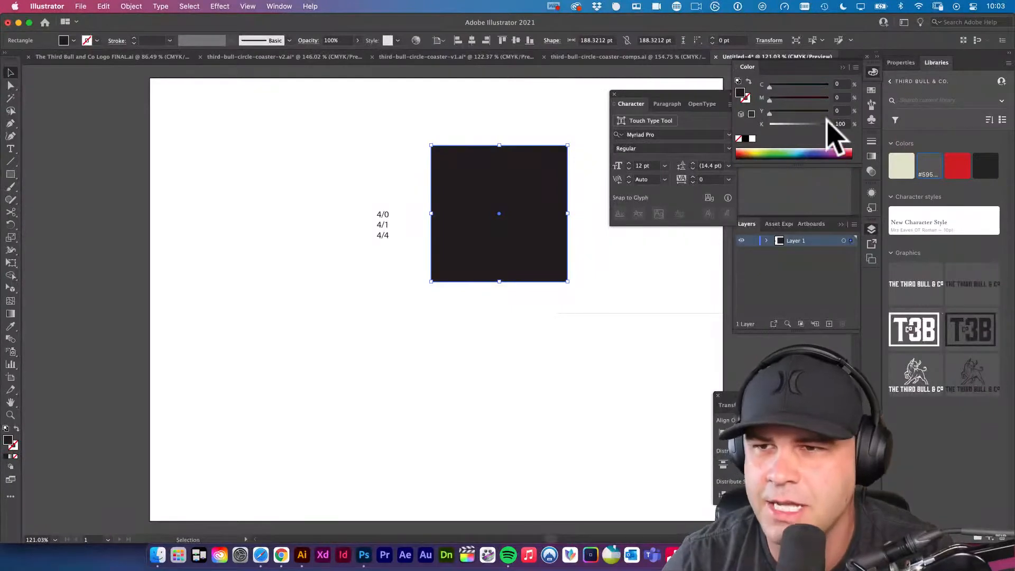
drag(770, 113, 802, 86)
drag(828, 126, 791, 126)
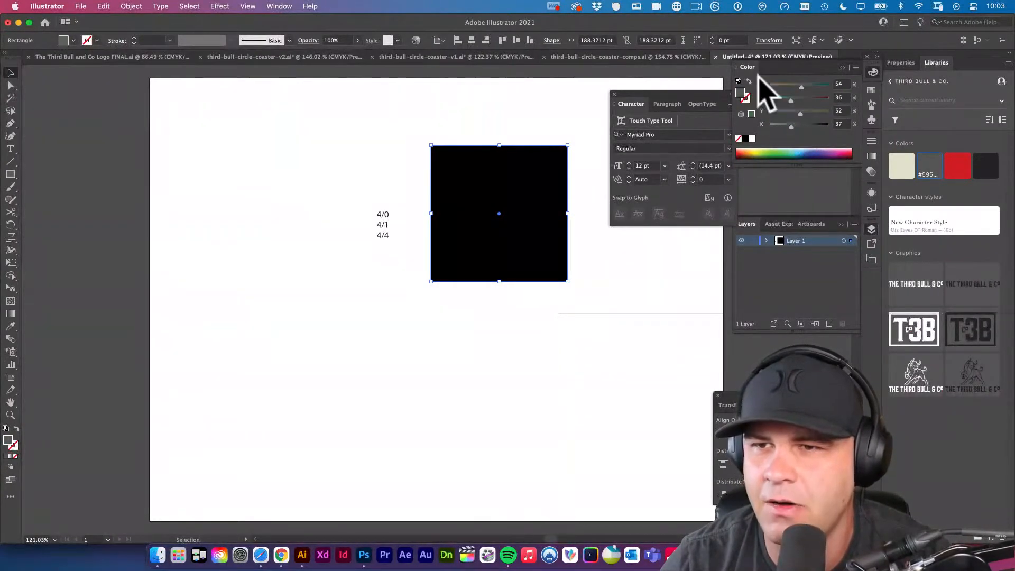
click(804, 99)
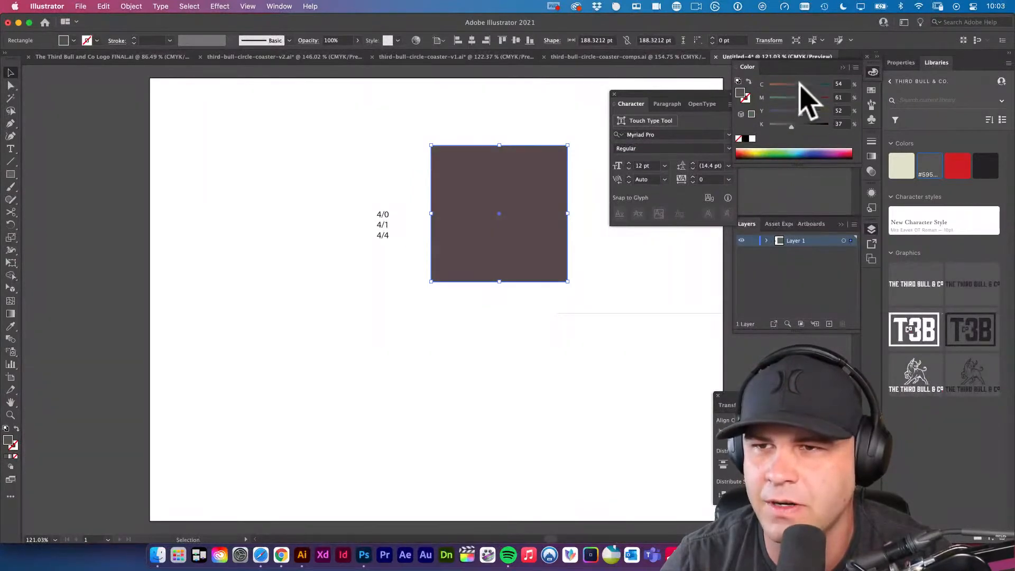
drag(799, 85, 791, 86)
Move the square closer to the text, set its fill to C 89, M 29, Y 64, K 6, and deselect it.
drag(518, 189, 502, 193)
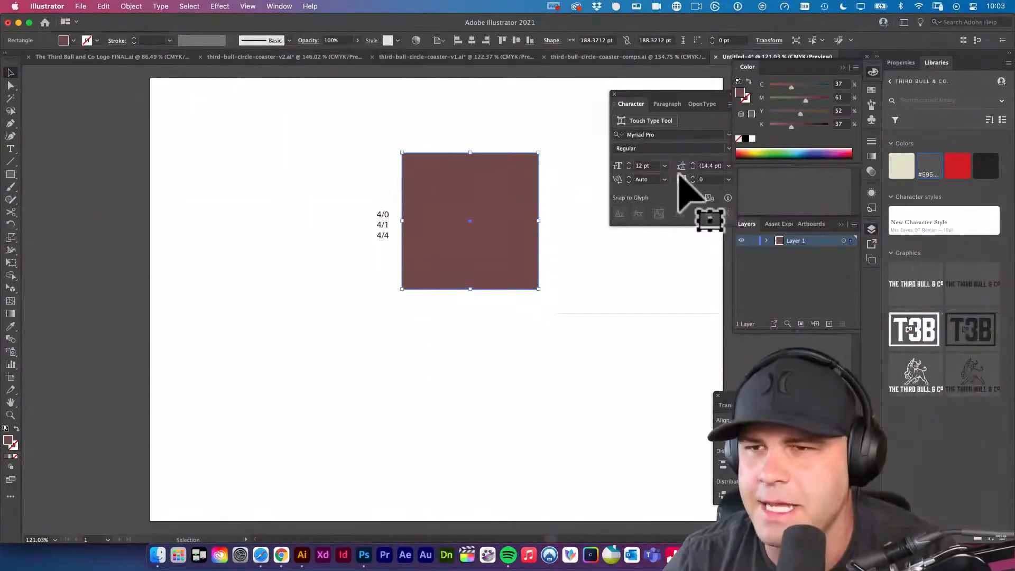
drag(792, 86, 772, 125)
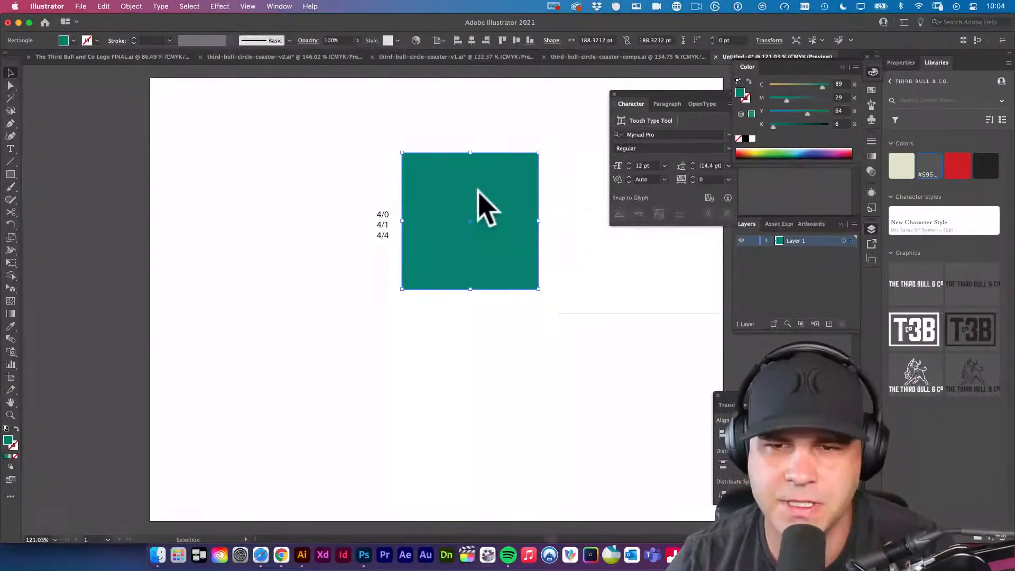
drag(581, 217, 502, 206)
click(503, 206)
Draw a second rectangle about 128 x 144 pt beside the green square, with no fill and a green stroke, and deselect it.
key(m)
drag(478, 153, 571, 257)
key(shift+x)
key(v)
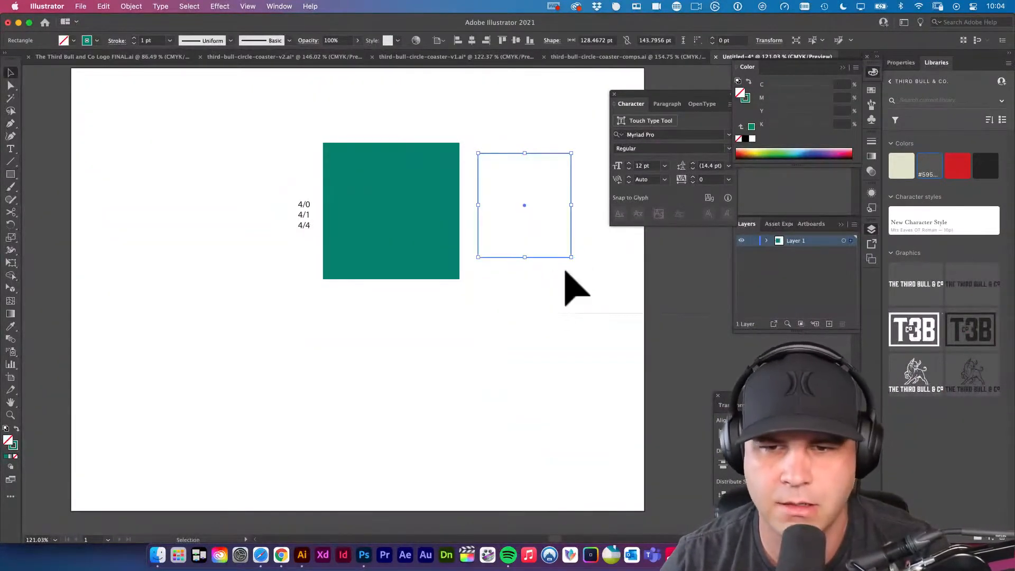
click(563, 272)
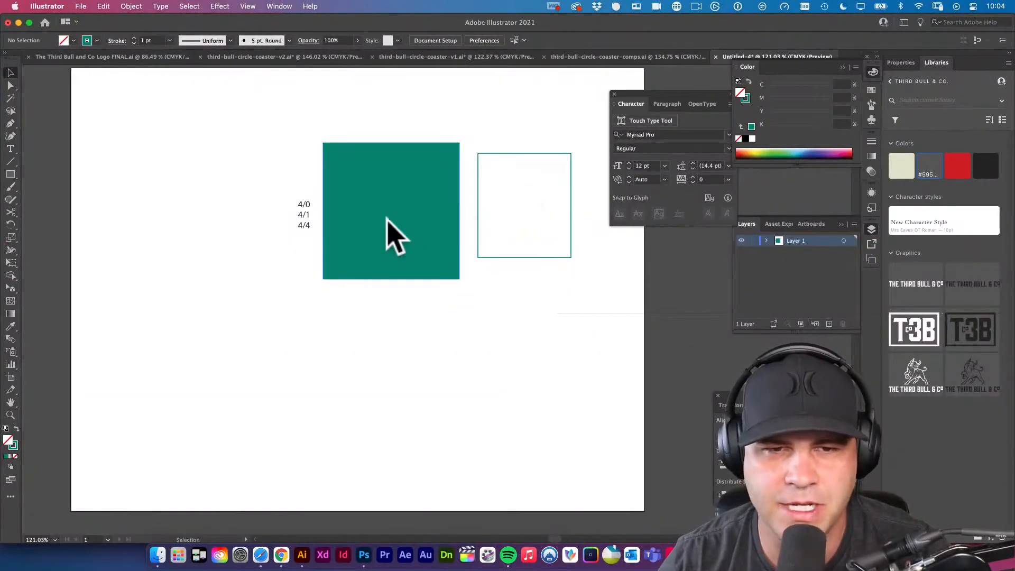
Give the outlined rectangle a C 0, M 0, Y 0, K 100 fill without stroke, move it beside the green square with tops aligned, and deselect it.
click(571, 217)
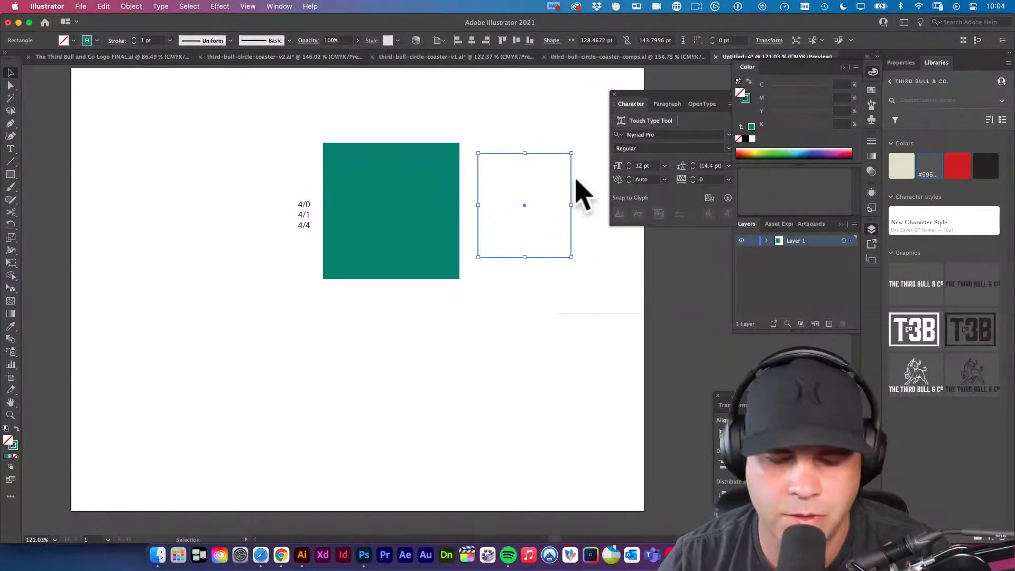
key(i)
click(431, 194)
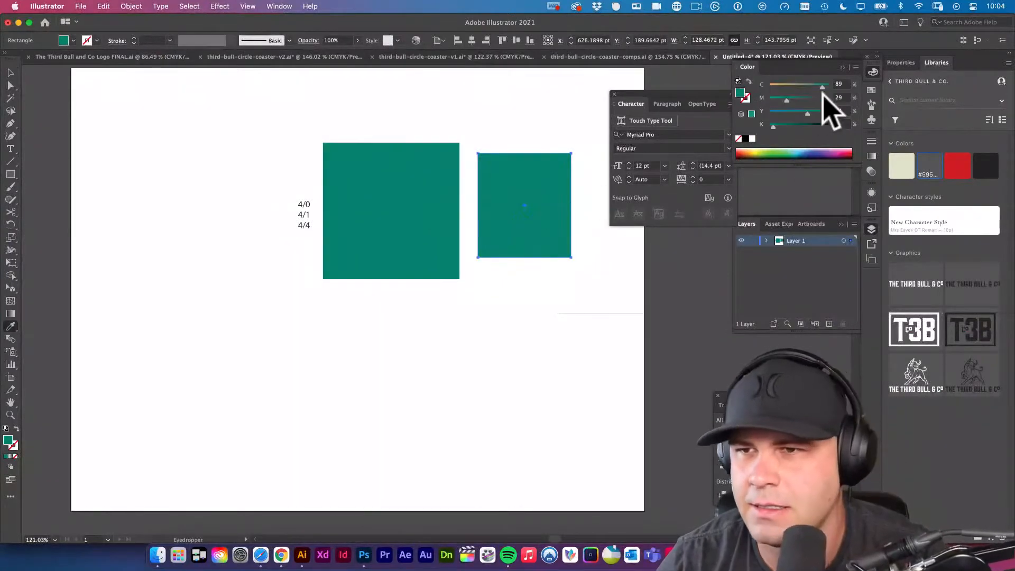
key(v)
drag(821, 87, 673, 85)
drag(783, 98, 848, 127)
drag(551, 163, 449, 166)
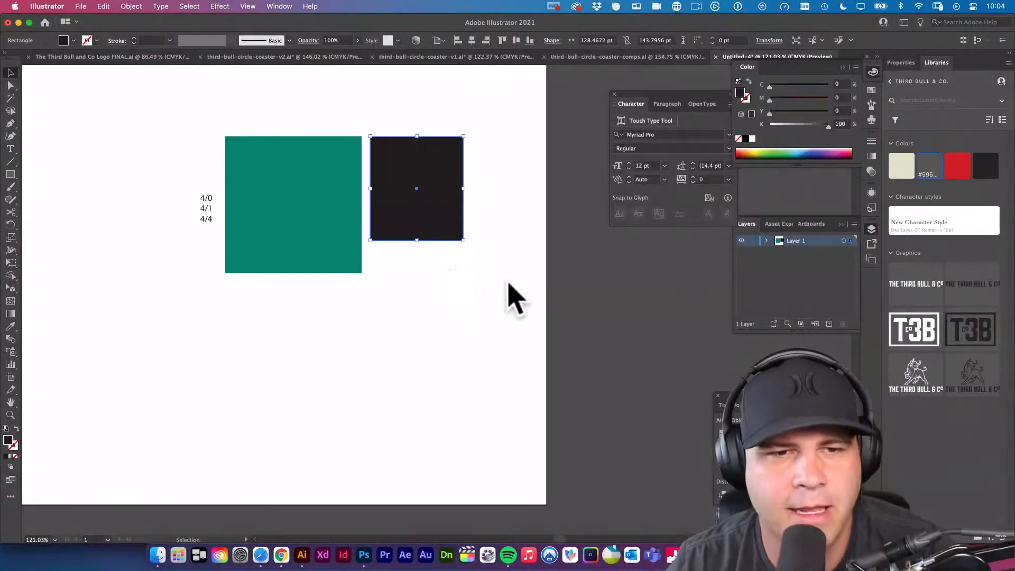
drag(311, 297, 378, 289)
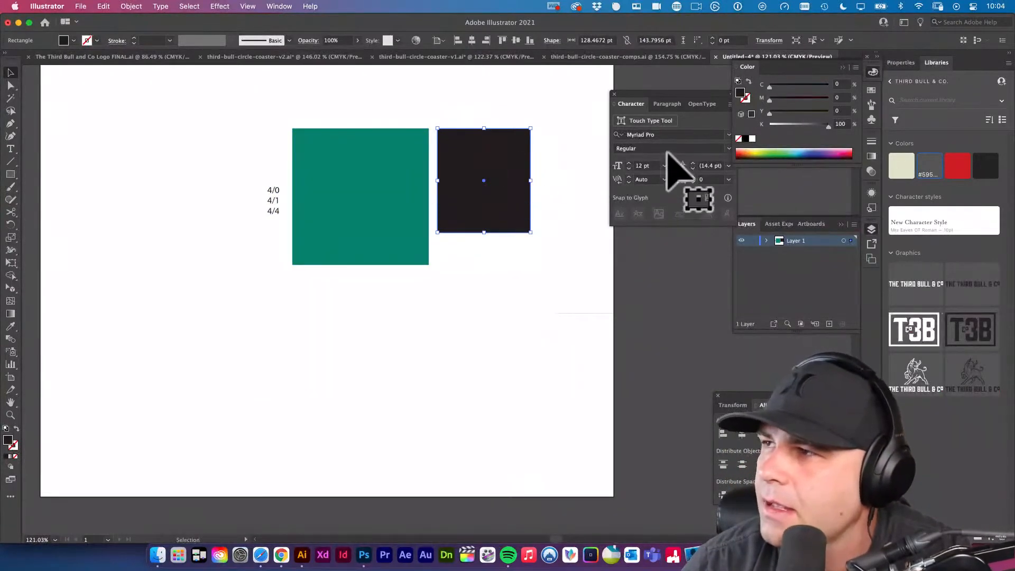
click(423, 426)
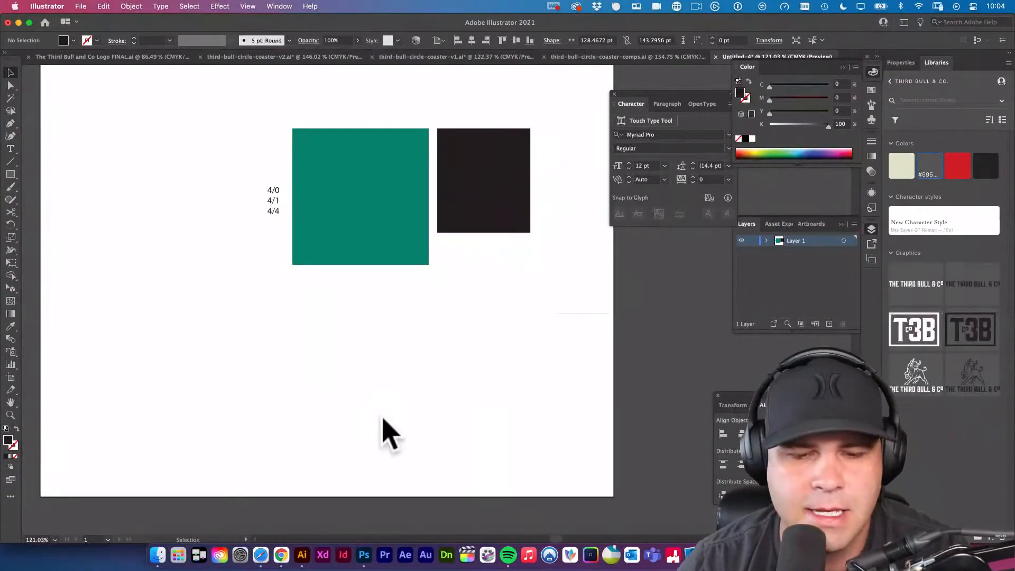
Switch to Safari and load the 4over4.com printing site.
click(262, 561)
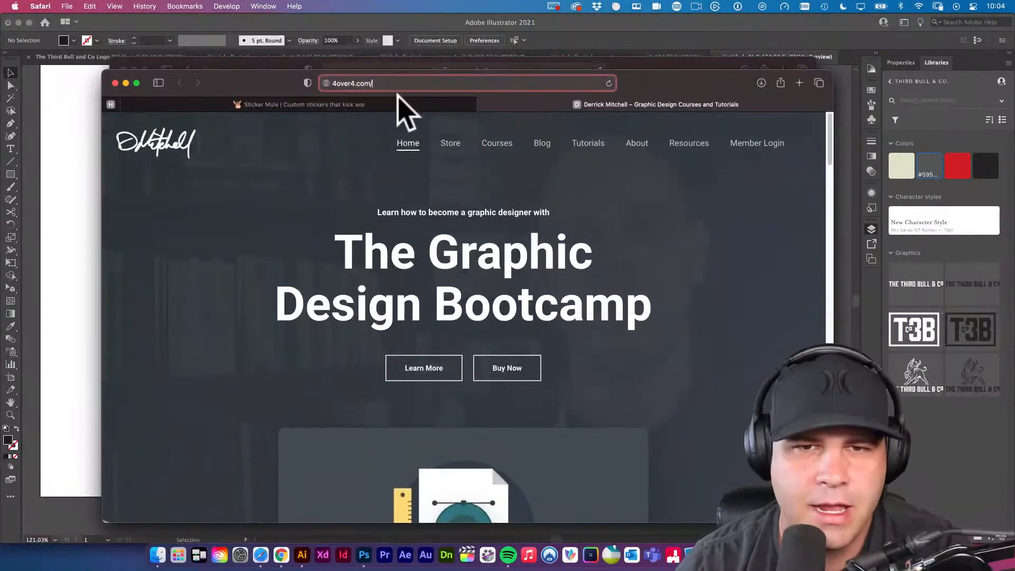
click(415, 84)
key(Return)
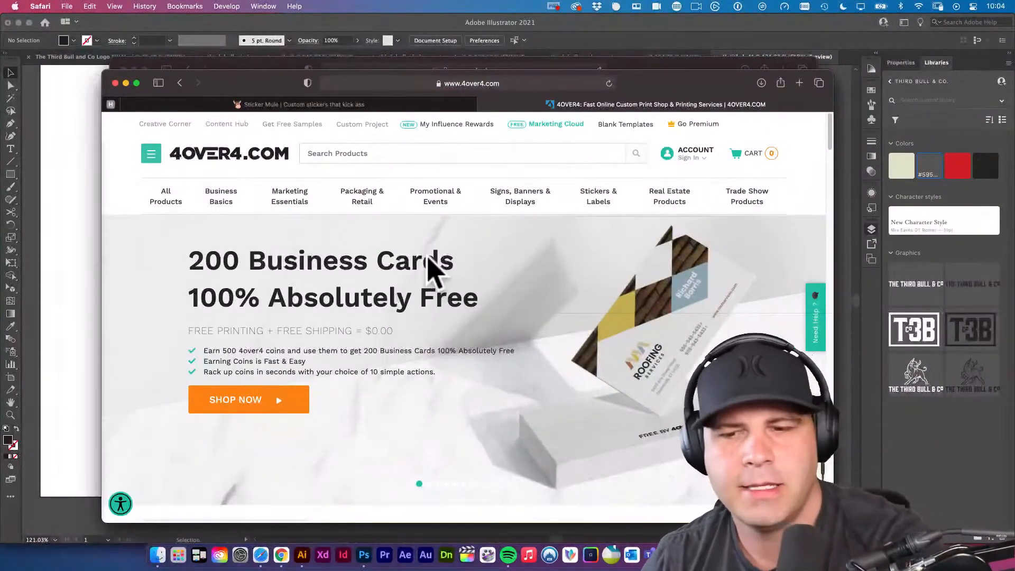
scroll(444, 264, down, 1)
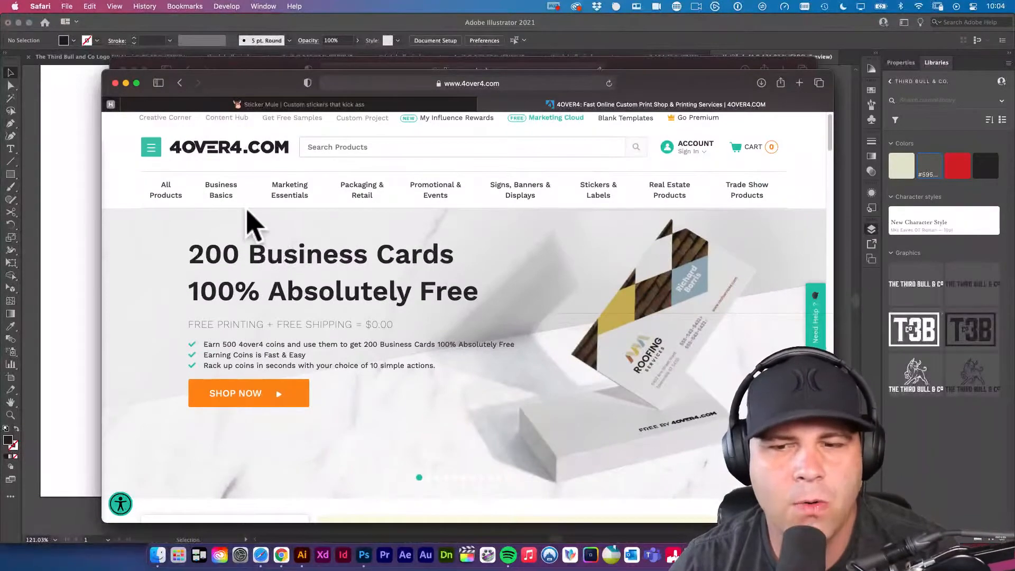
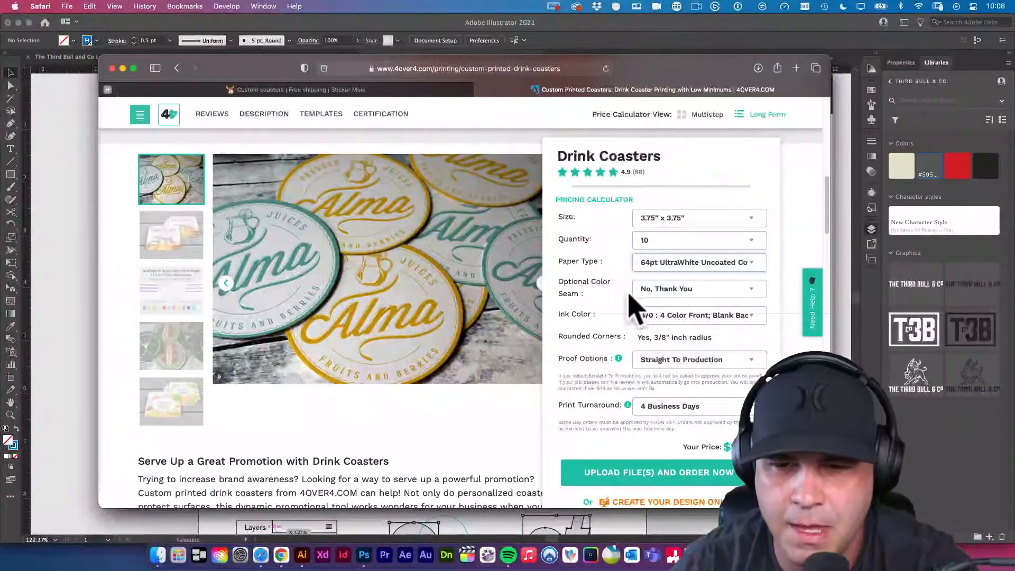
Set the drink coasters' optional color seam to 2X Gumdrop Green Center Insert and review the ink color options.
click(664, 290)
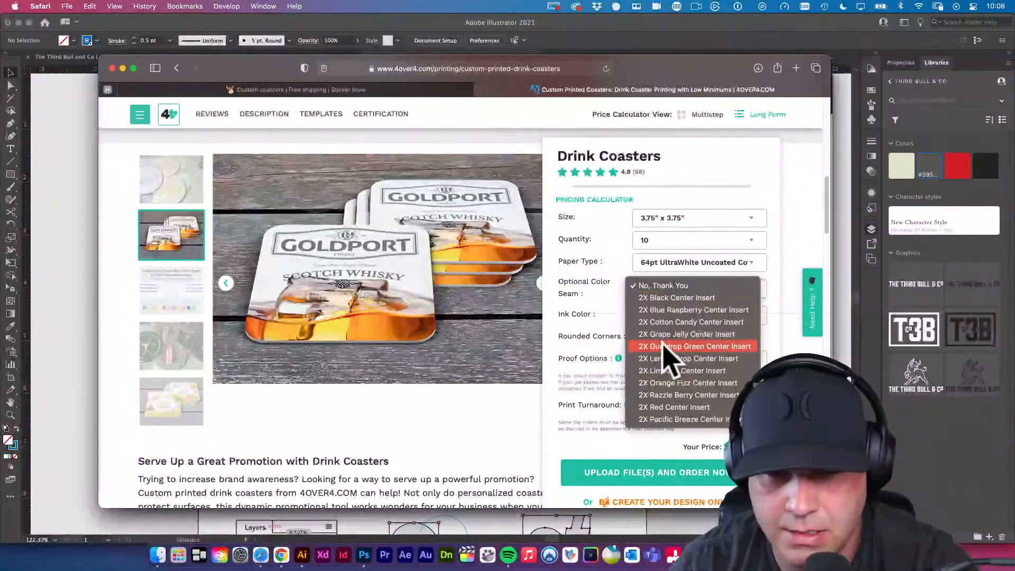
click(667, 346)
click(673, 289)
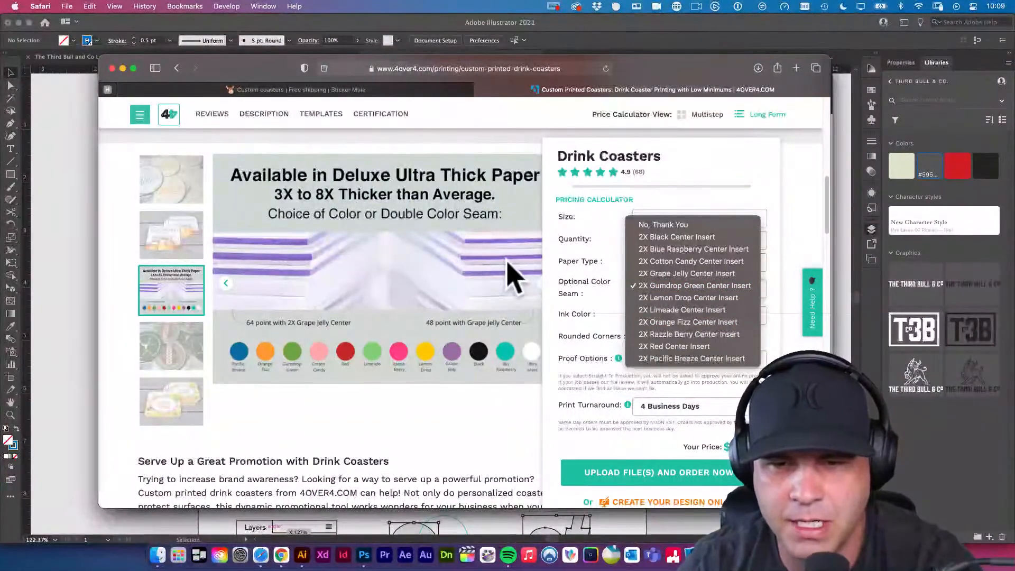
click(347, 368)
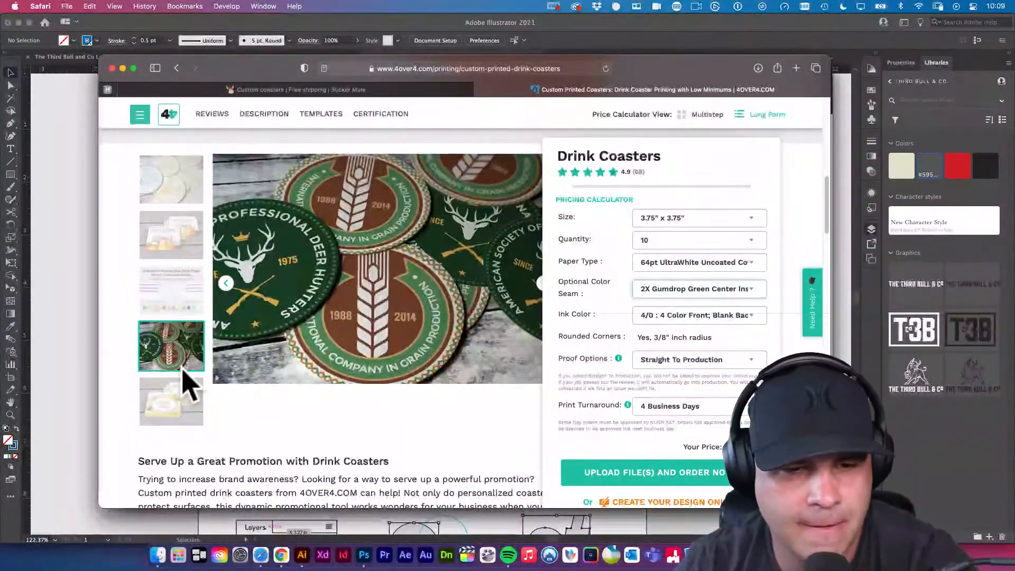
click(659, 316)
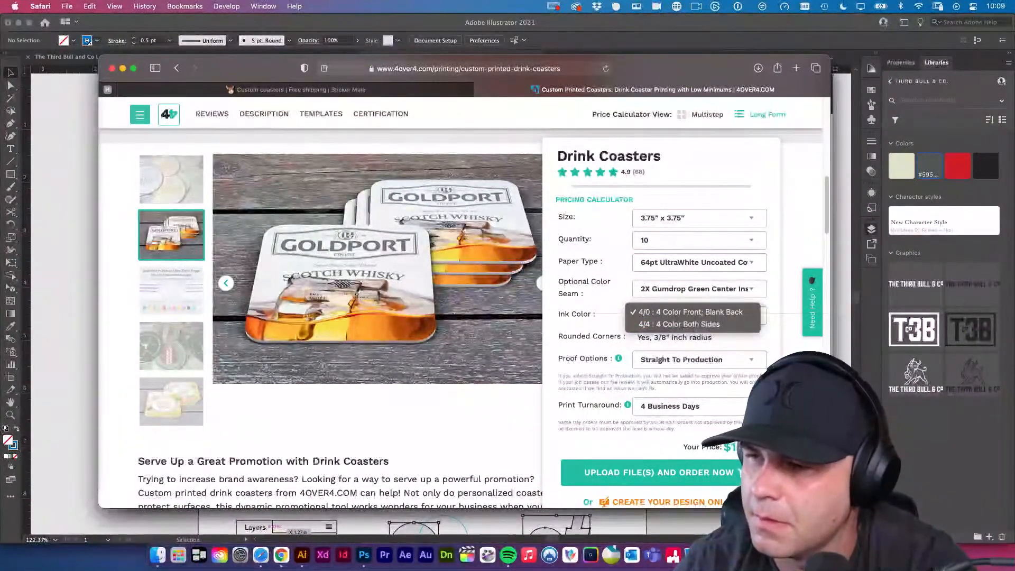
click(442, 363)
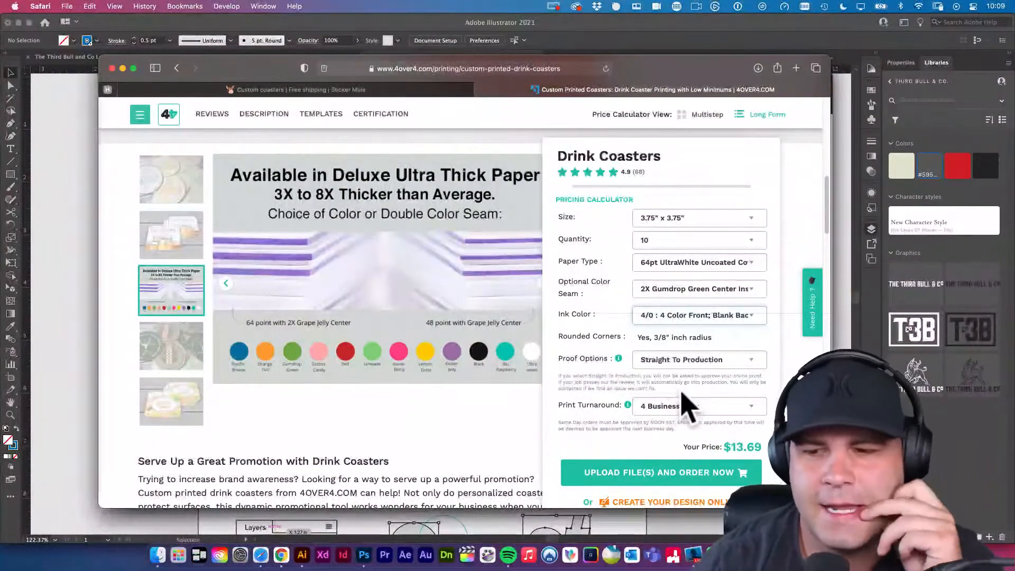
Set the coaster quantity to 50, review the ink color options, and compare with Sticker Mule's price for 50.
click(702, 241)
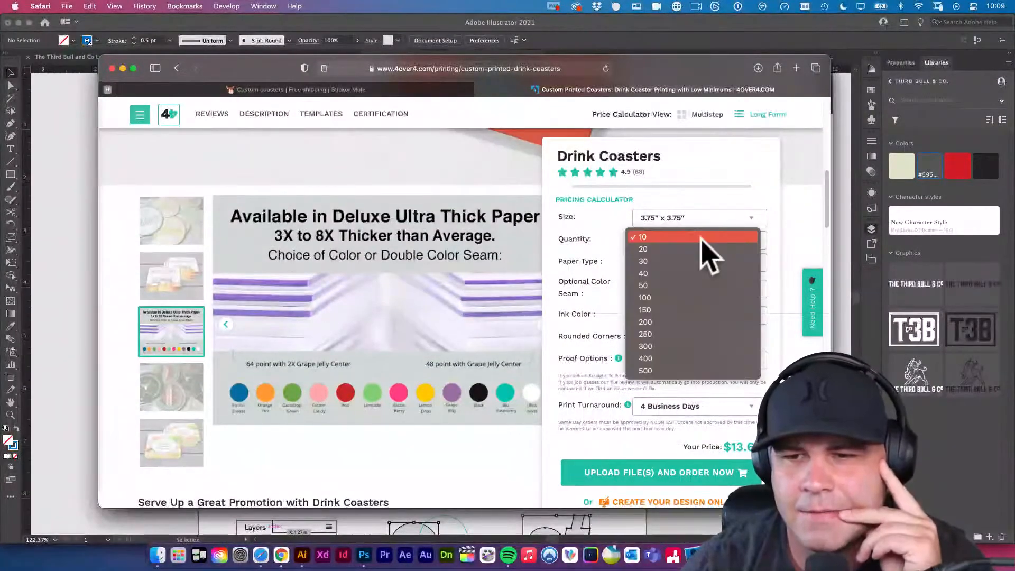
click(702, 286)
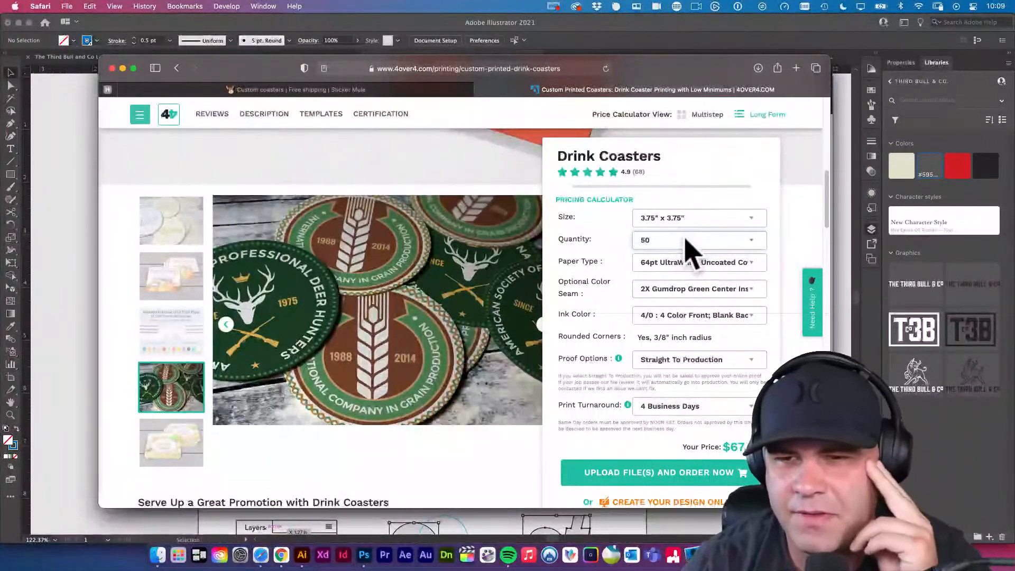
click(682, 314)
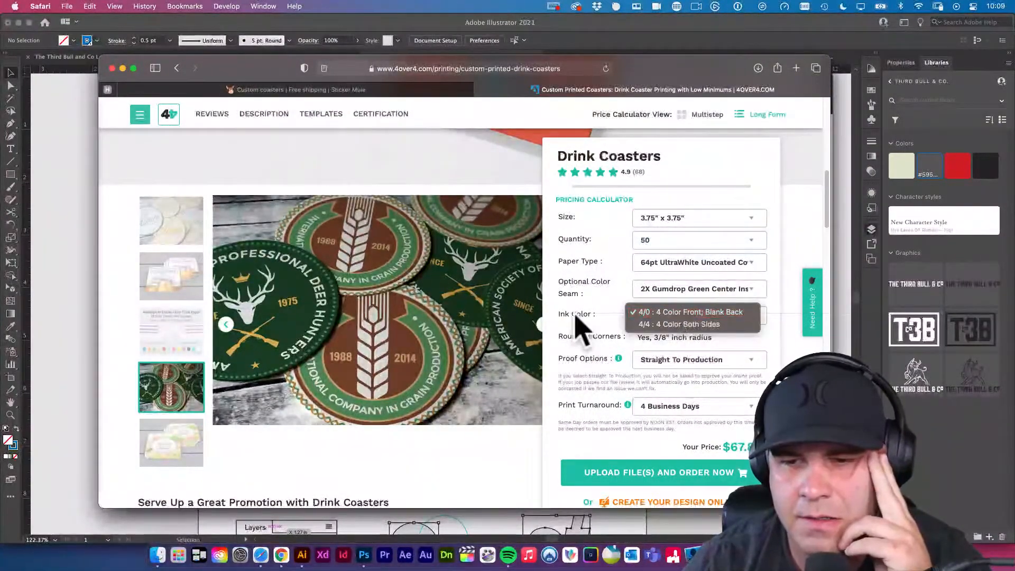
click(573, 313)
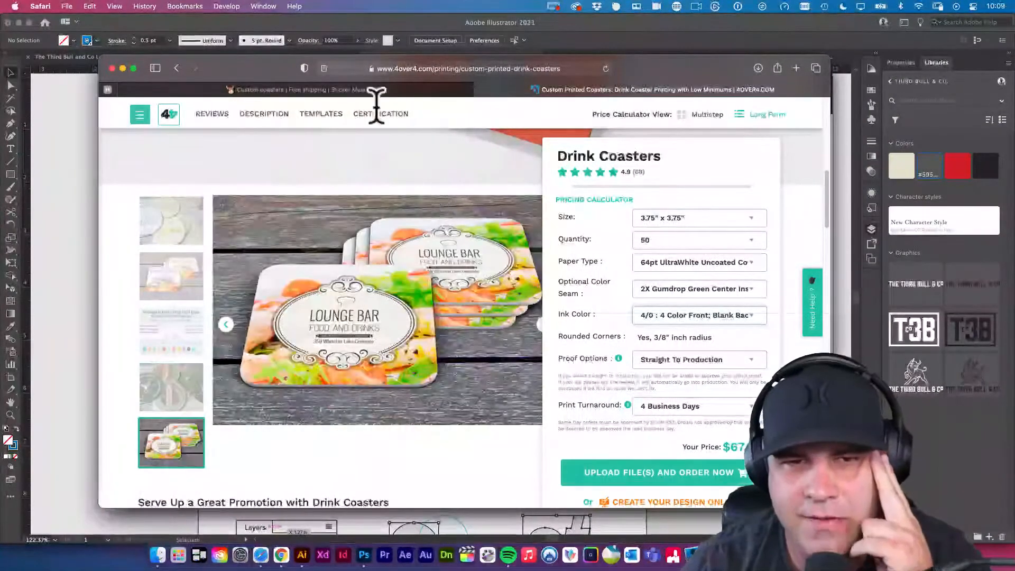
click(363, 89)
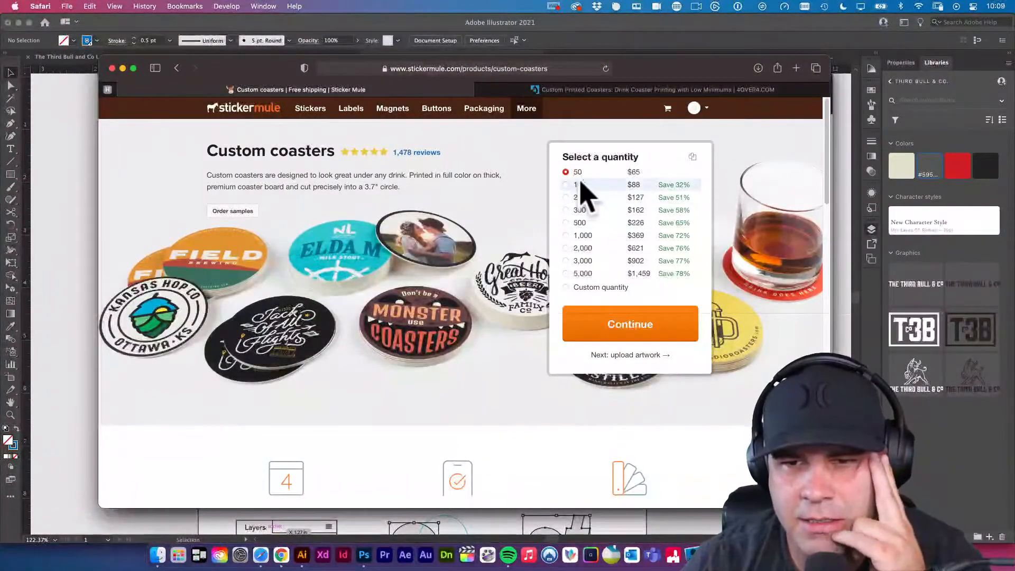
click(552, 90)
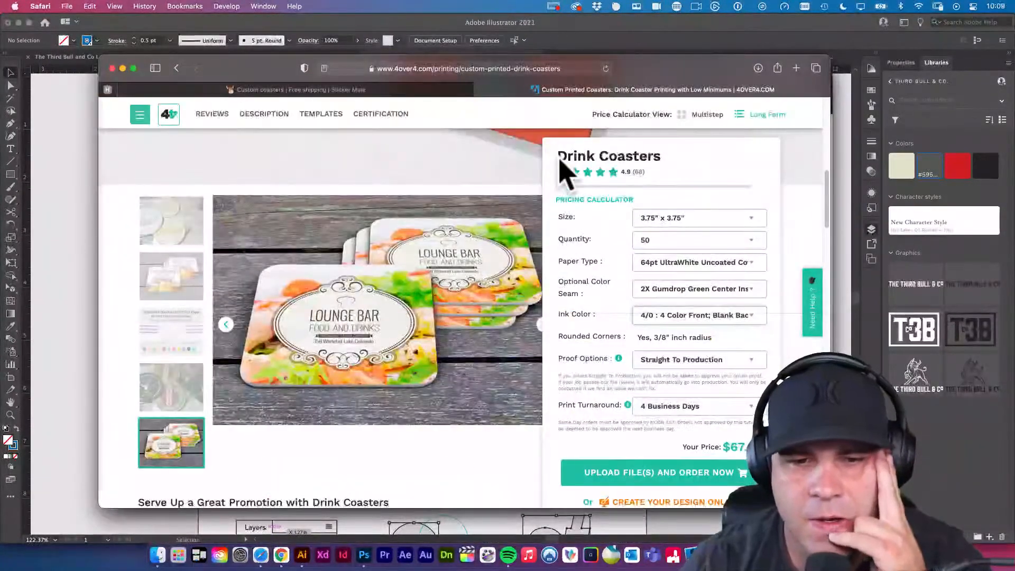
Configure the drink coasters as 4" Circle with no color seam and a quantity of 10.
click(686, 221)
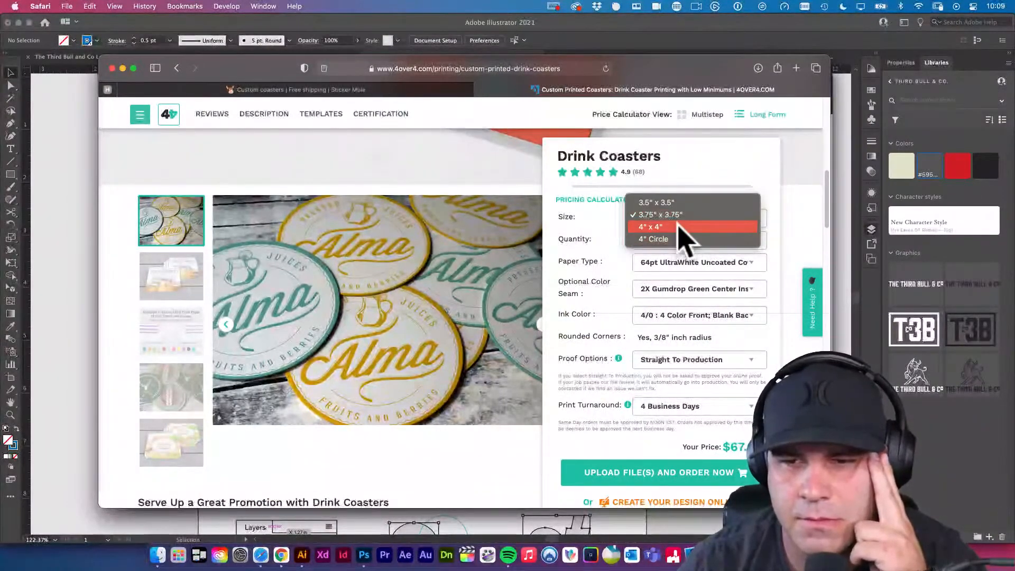
click(680, 238)
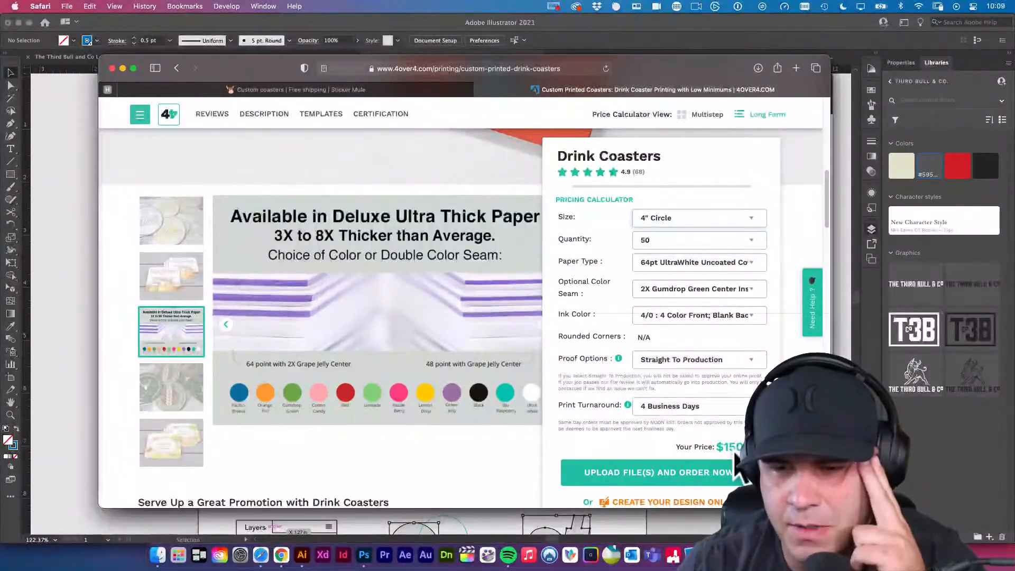
click(695, 289)
click(689, 226)
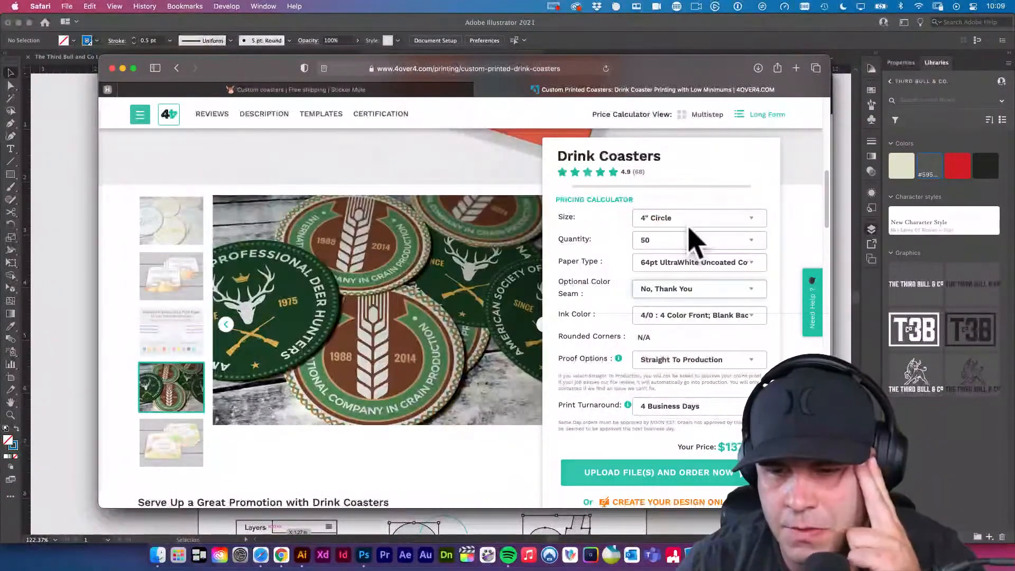
click(694, 242)
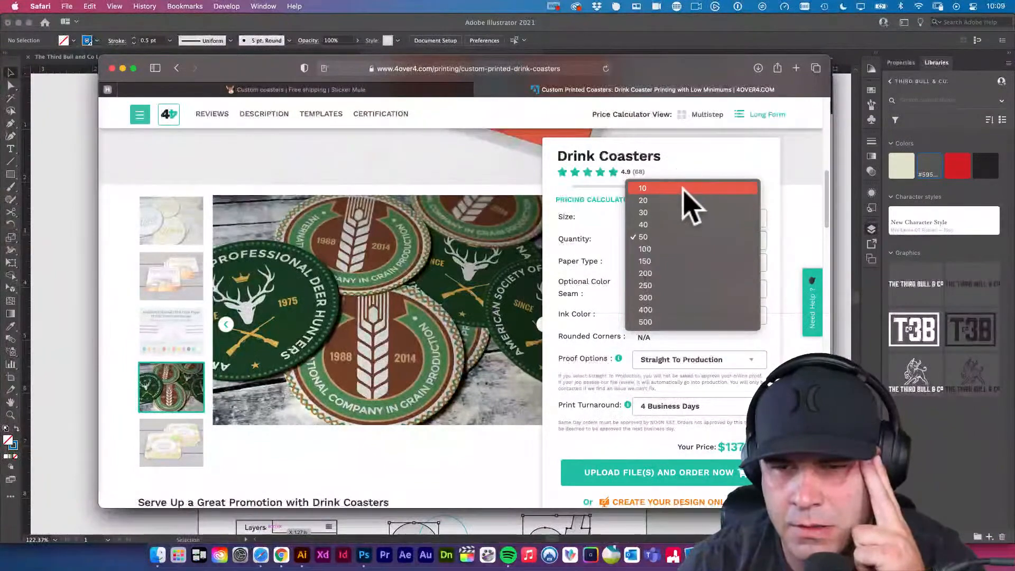
click(686, 198)
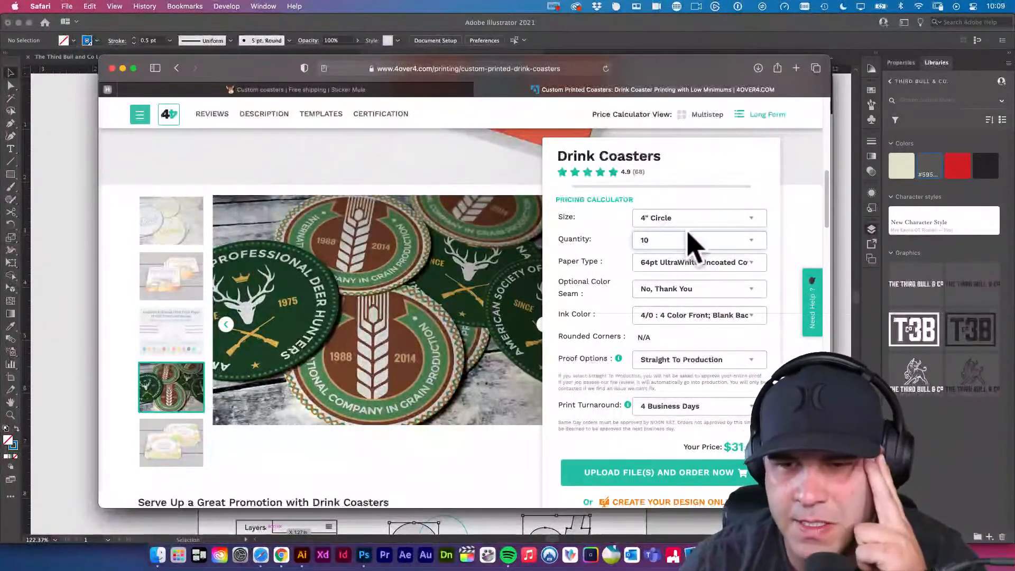
Try the 3.5" x 3.5" coaster size, and set the size to 3.75" x 3.75".
click(699, 221)
click(706, 179)
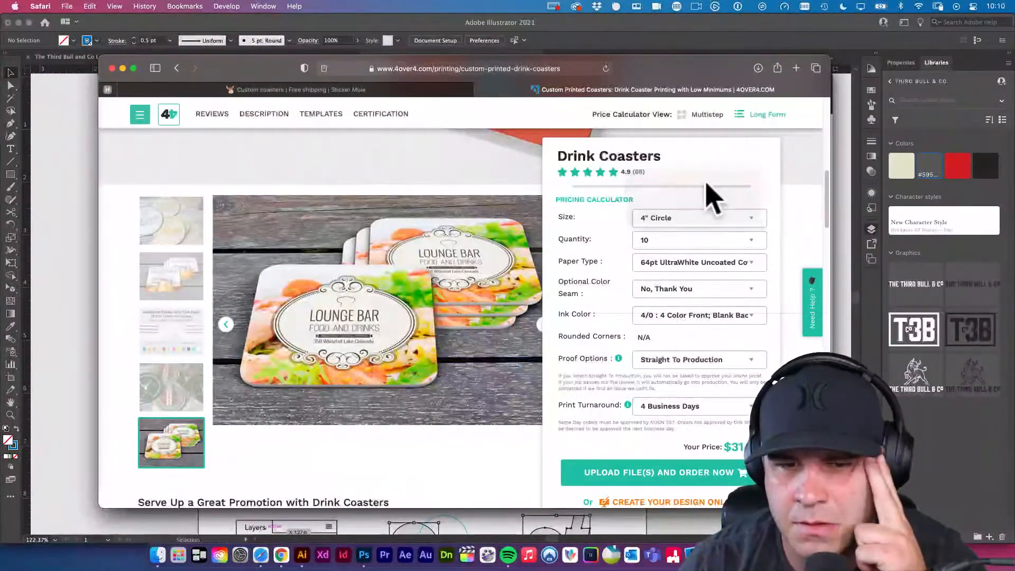
click(710, 218)
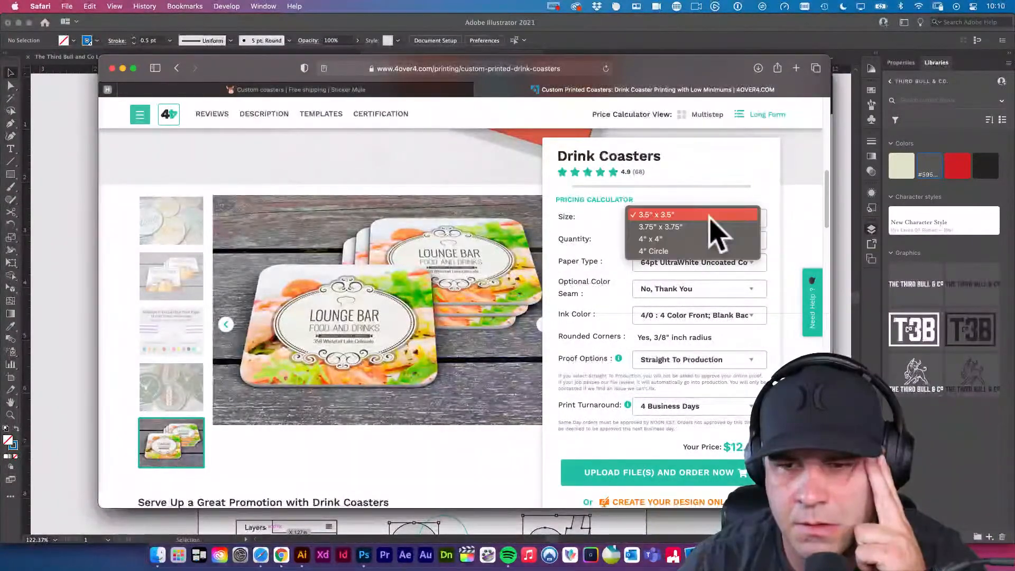
click(707, 224)
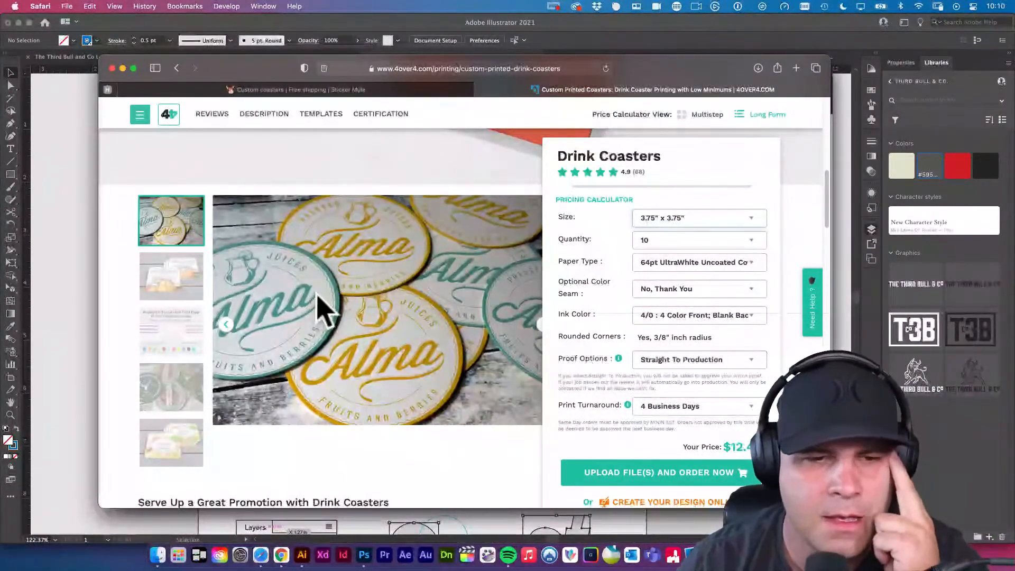
View the sample images in the drink coasters product gallery.
scroll(153, 245, down, 1)
click(153, 249)
click(169, 301)
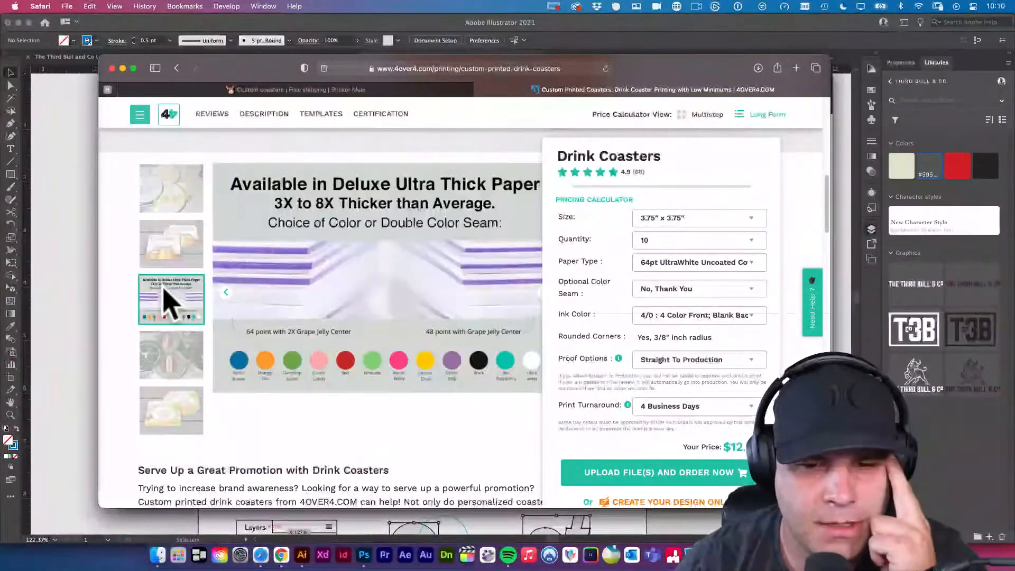
click(172, 365)
click(182, 404)
Read through the drink coasters page, covering the reviews, available sizes, design tips and accepted file types.
scroll(206, 407, down, 4)
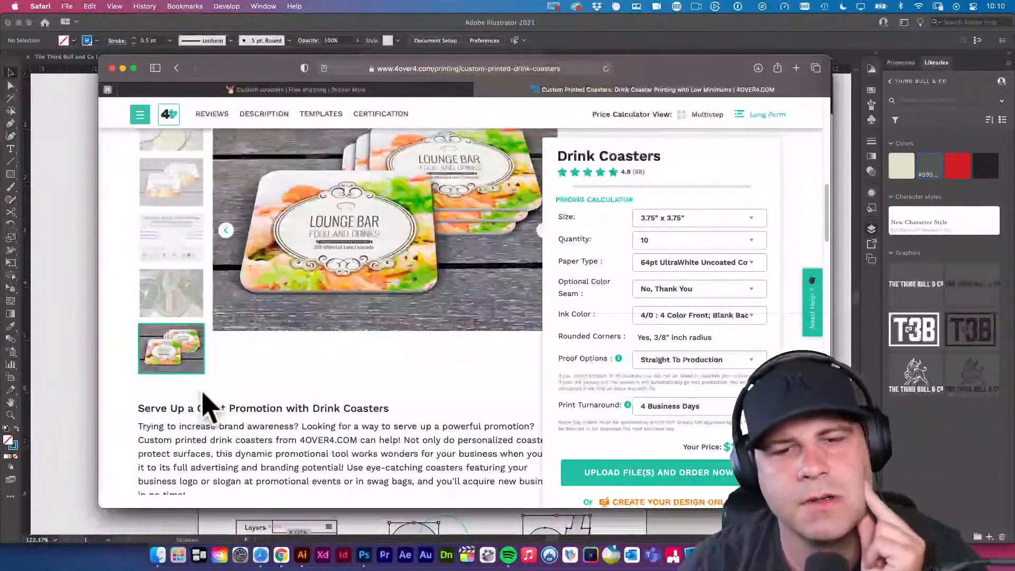
scroll(301, 391, down, 8)
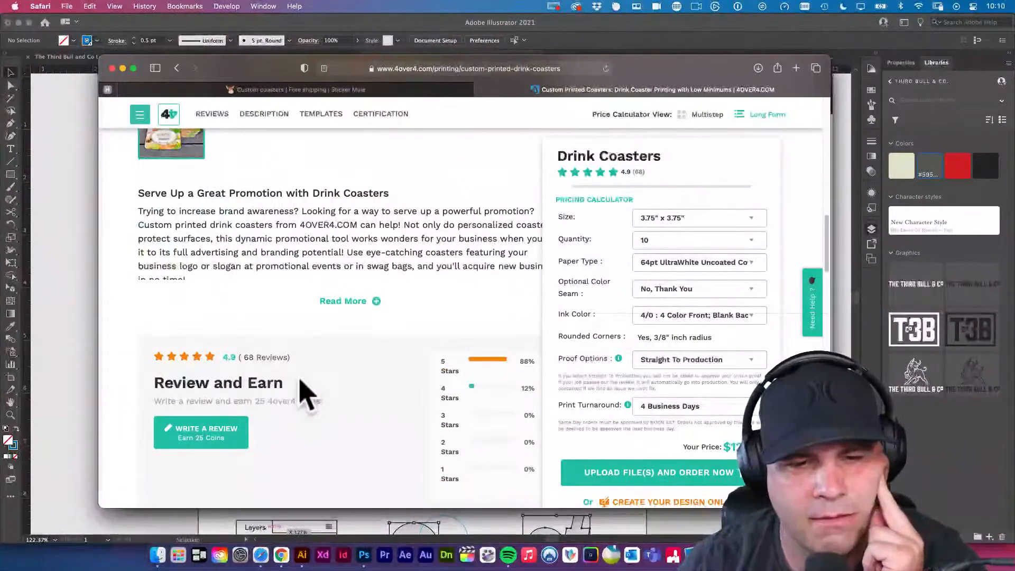
scroll(305, 394, down, 6)
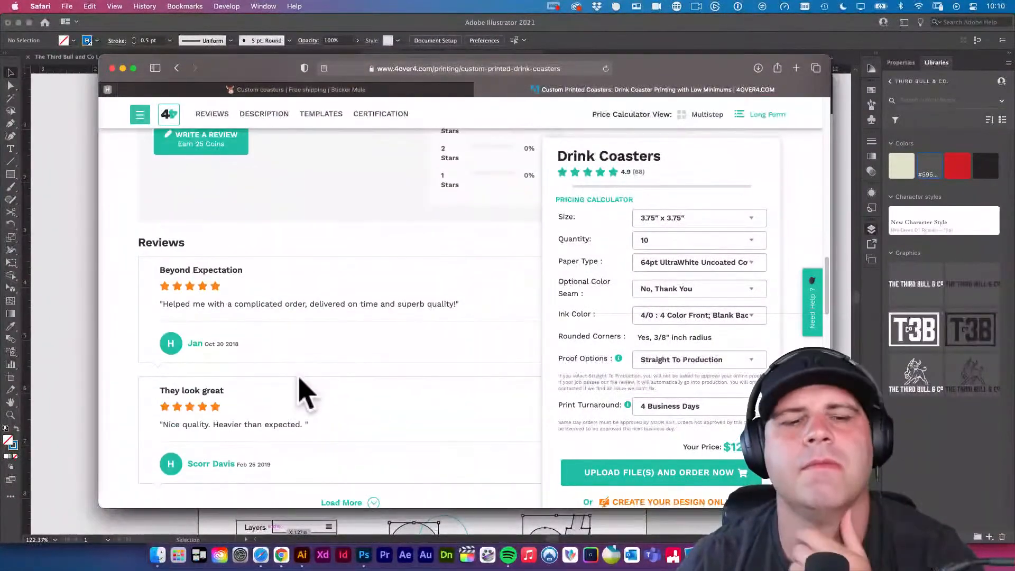
scroll(304, 391, down, 11)
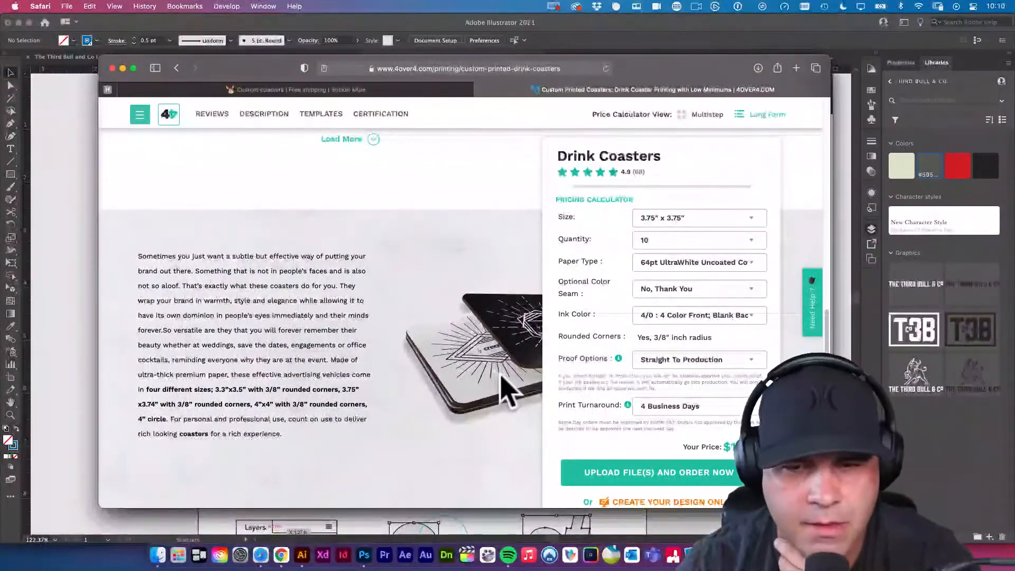
scroll(508, 391, down, 2)
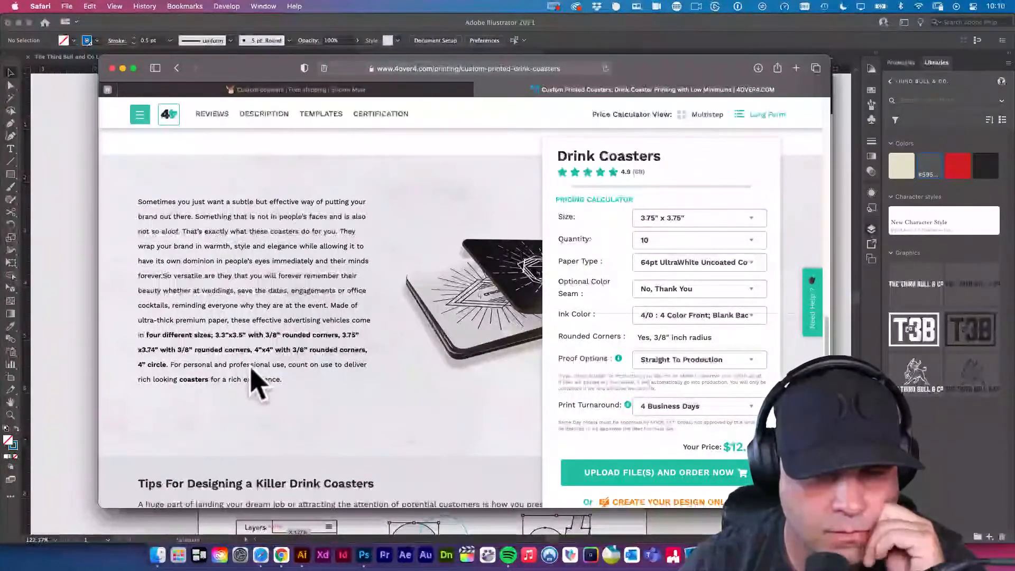
scroll(256, 381, down, 8)
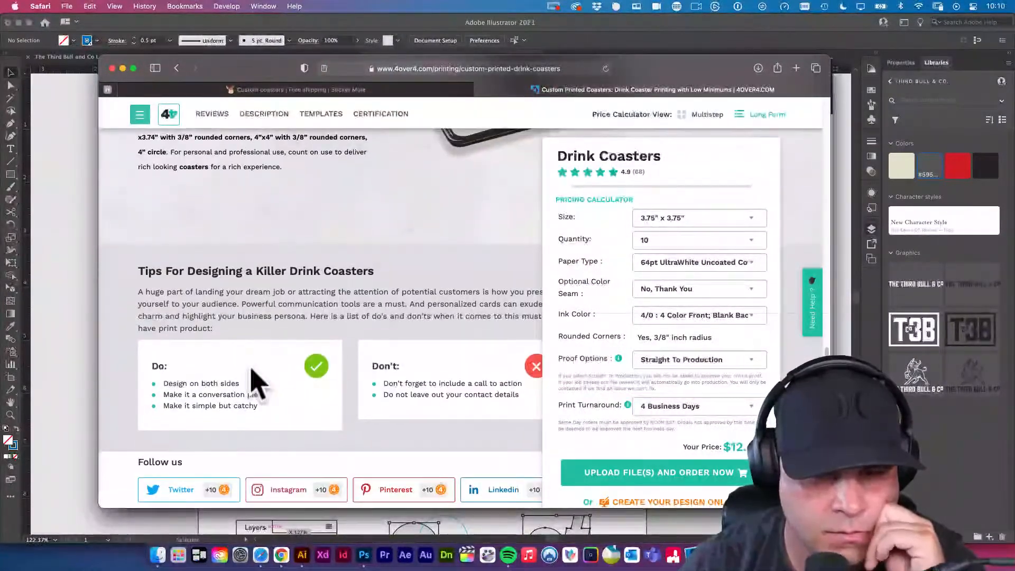
scroll(256, 381, down, 2)
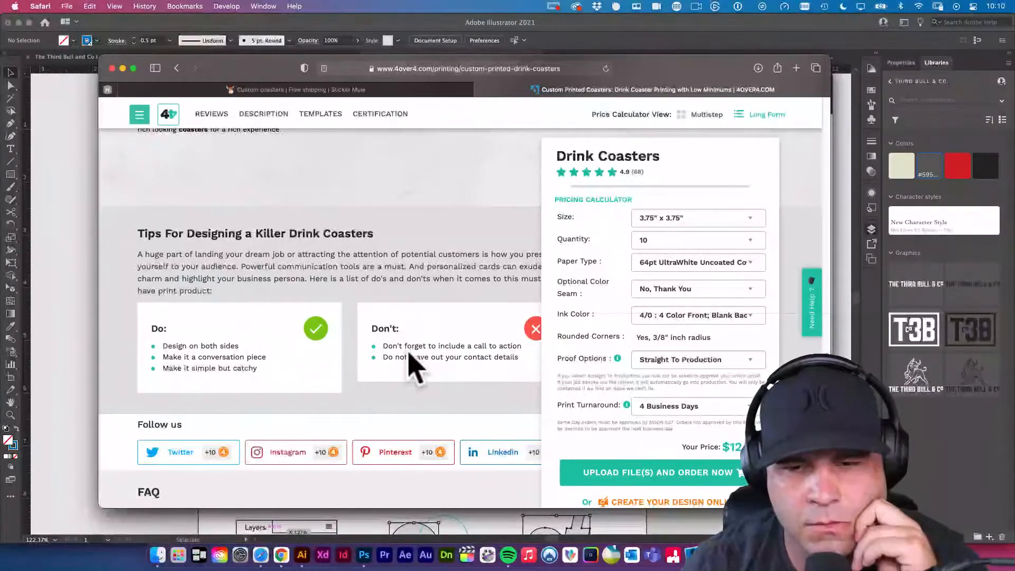
scroll(406, 365, down, 10)
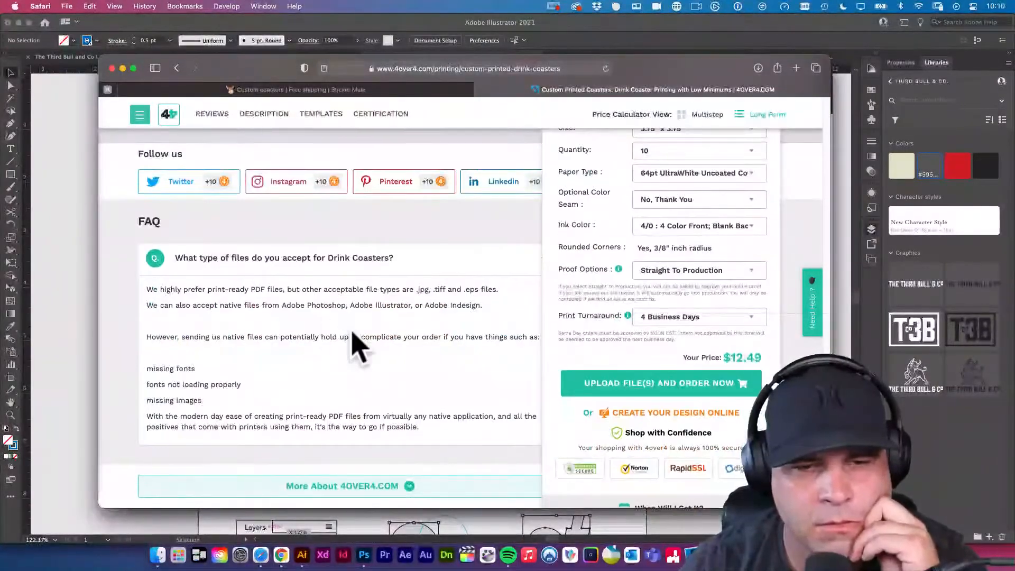
scroll(330, 314, down, 9)
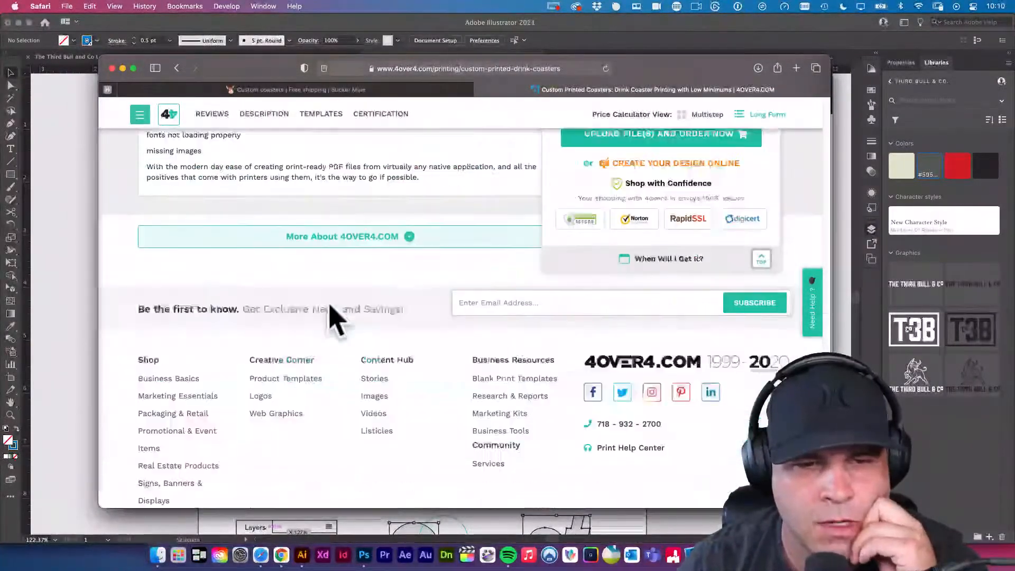
scroll(330, 315, up, 17)
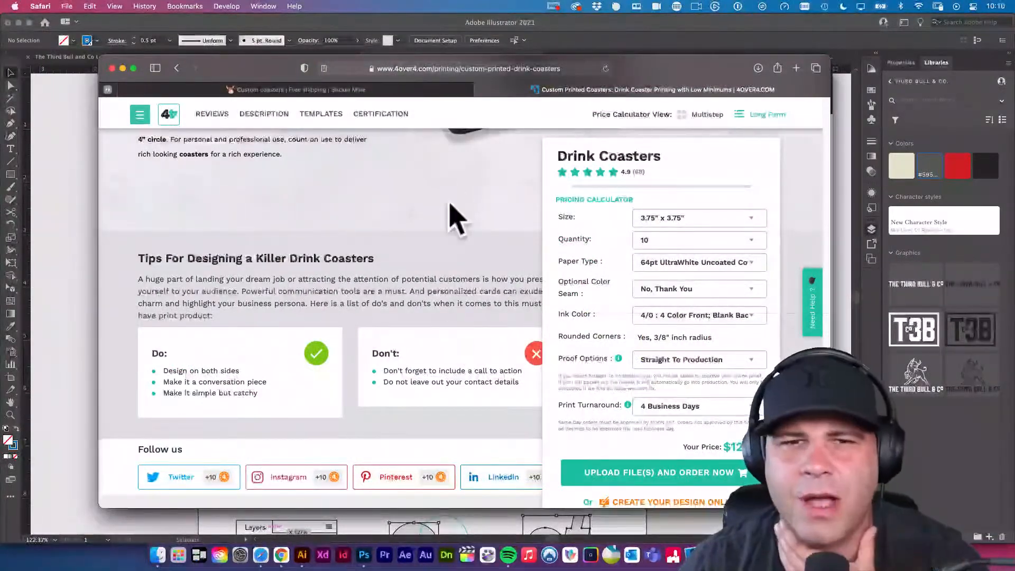
scroll(529, 230, up, 2)
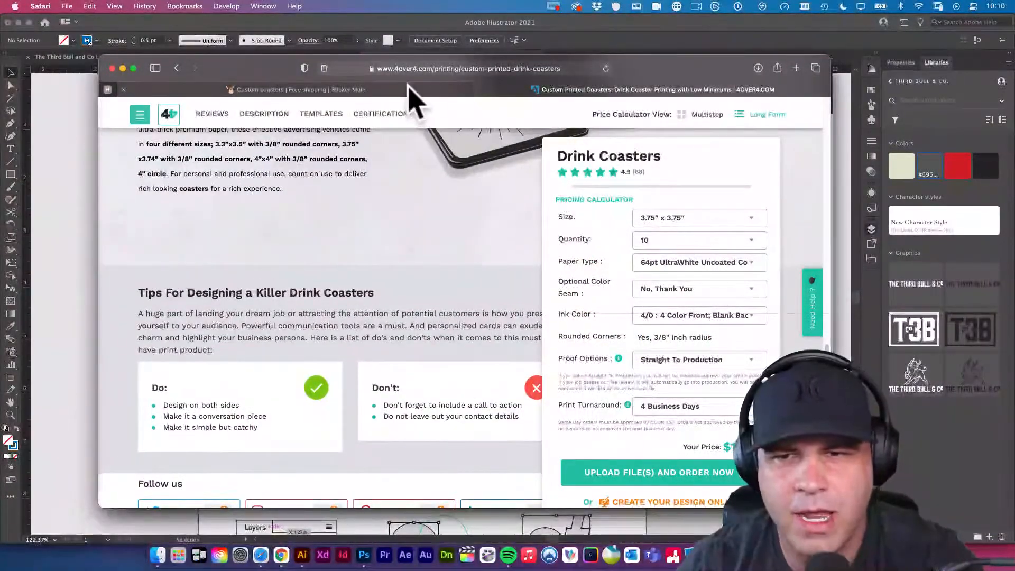
Continue the Sticker Mule custom coasters order at a quantity of 50, and preview and upload third-bull-circle-coaster-v2.psd from the Desktop as its artwork.
click(439, 89)
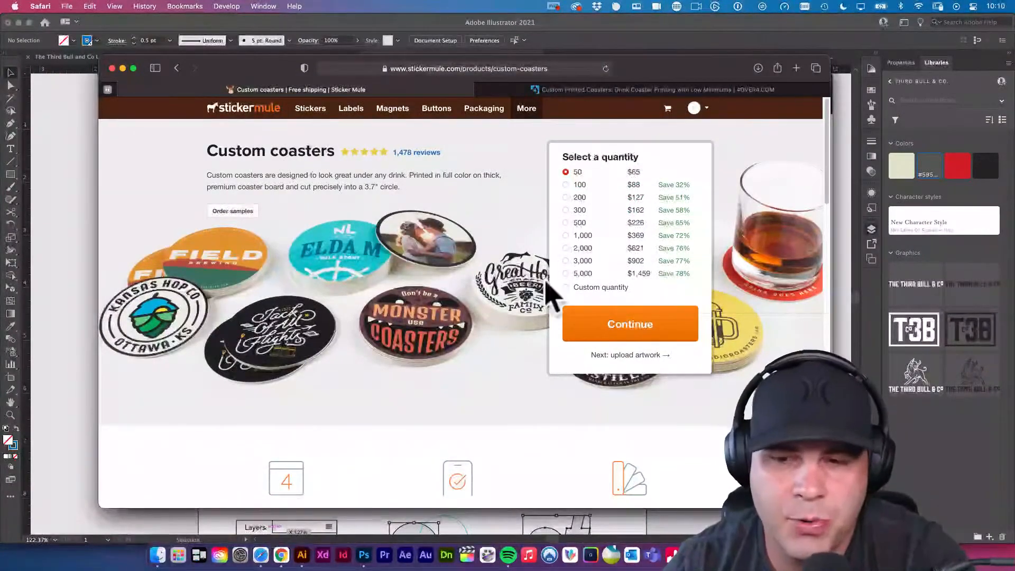
click(629, 327)
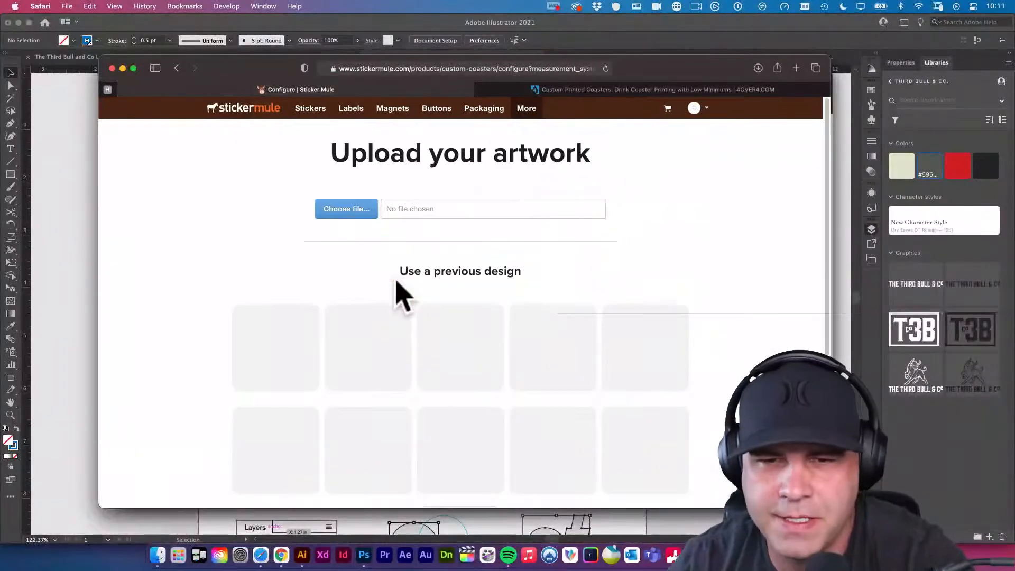
click(364, 222)
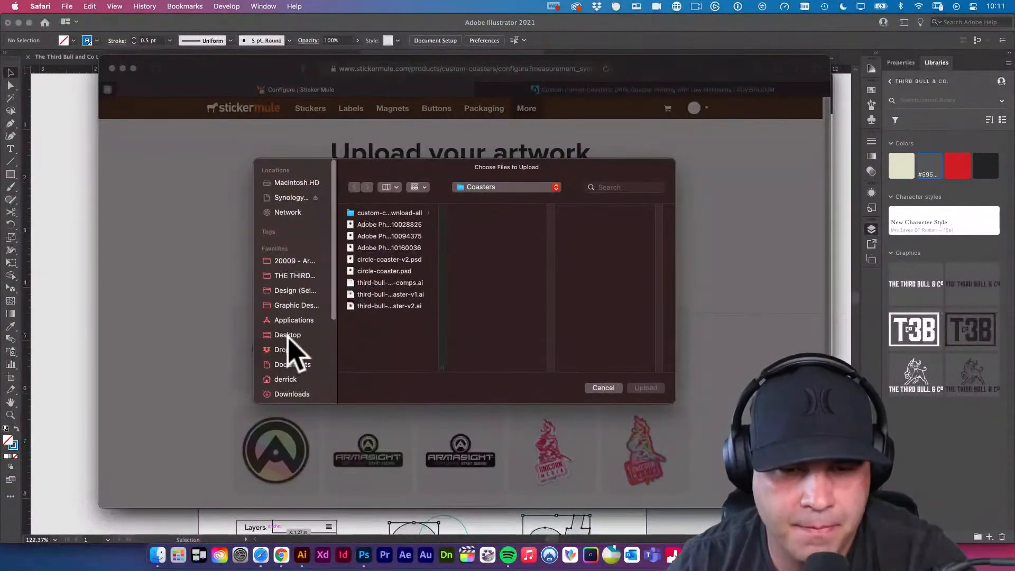
click(288, 336)
scroll(417, 349, down, 5)
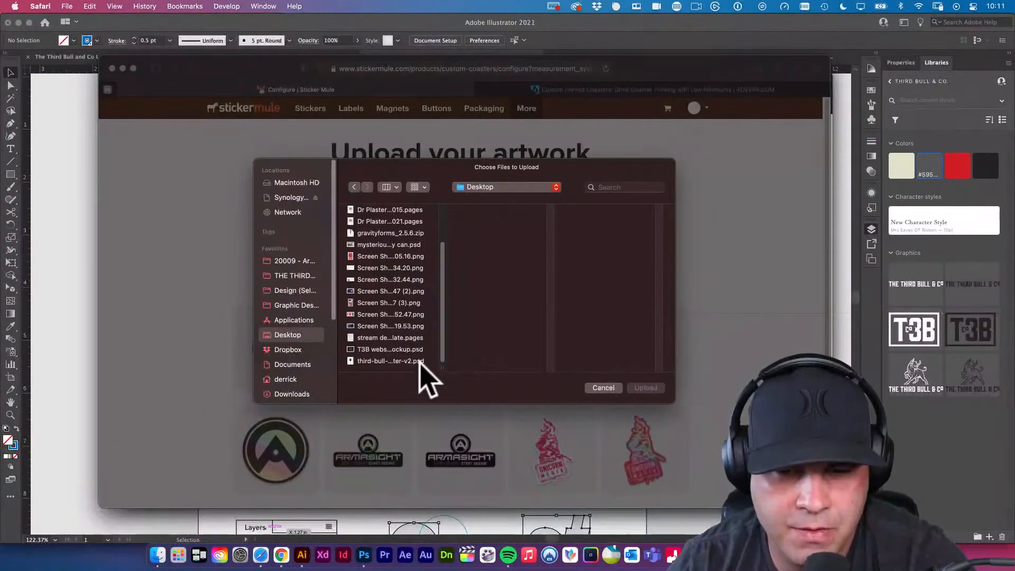
click(409, 361)
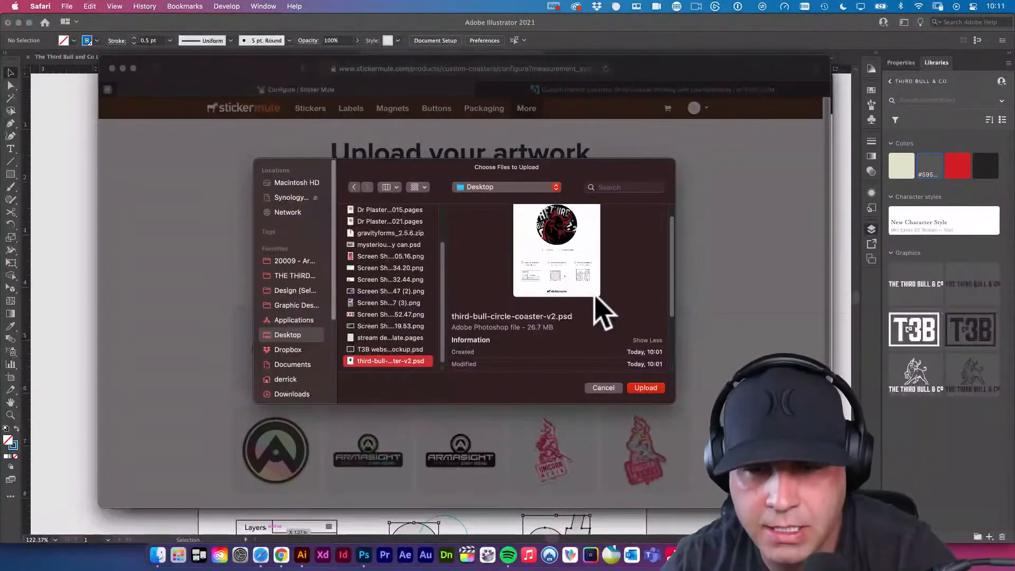
key(space)
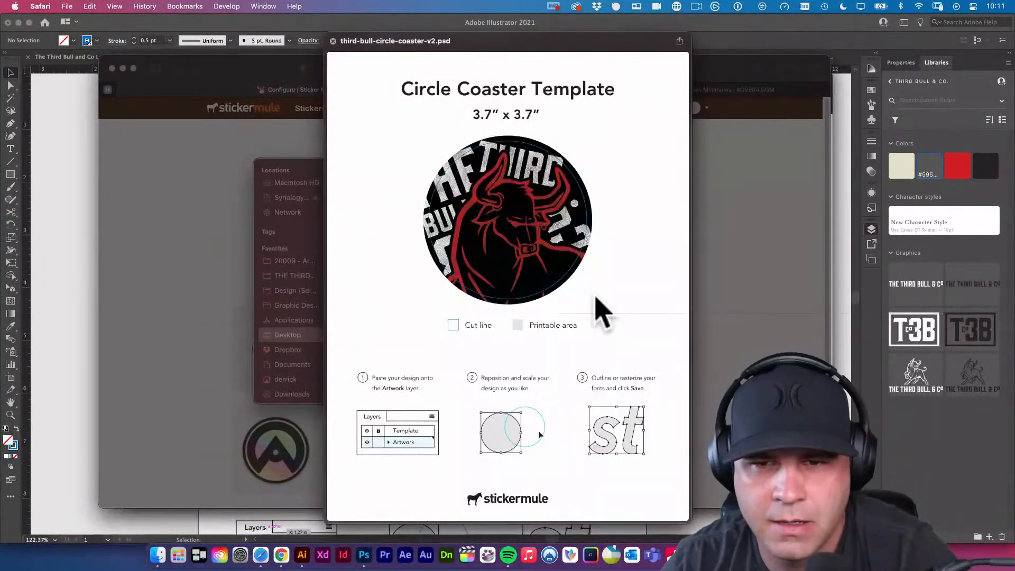
key(space)
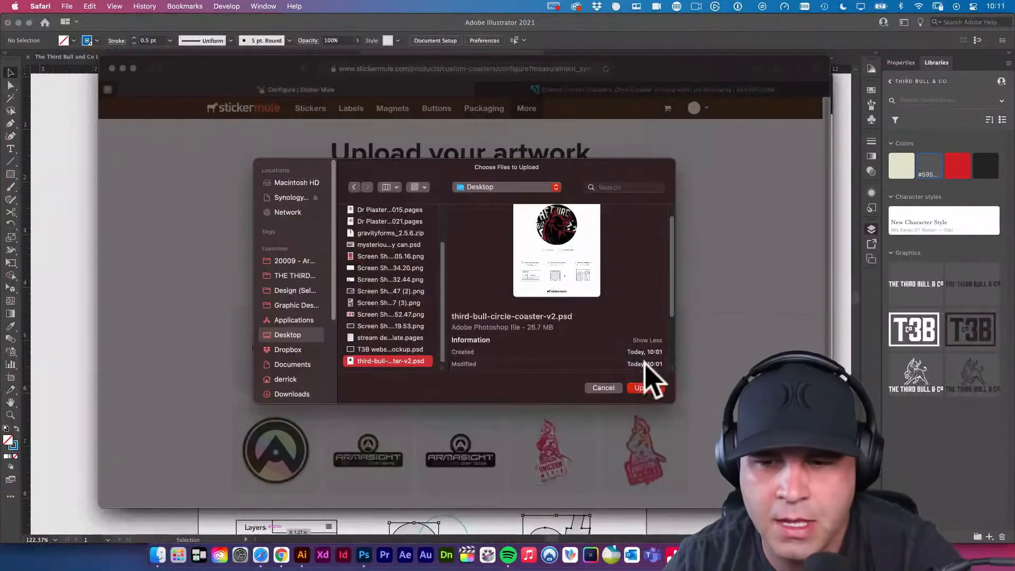
click(645, 392)
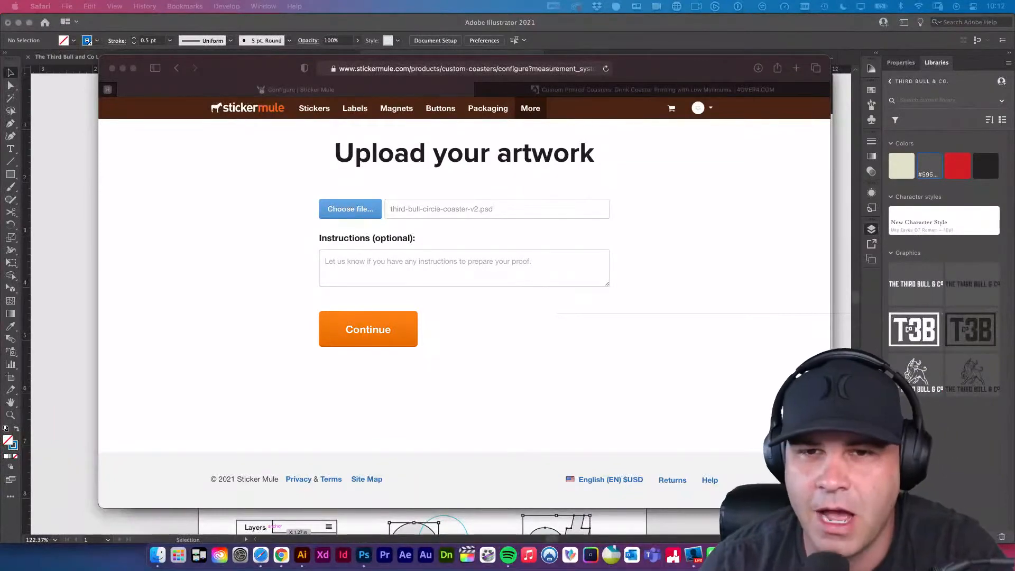
On the 4over4 drink coasters page, compare the 48pt and 64pt paper types and set the paper to 48pt UltraWhite Uncoated Cover.
click(706, 89)
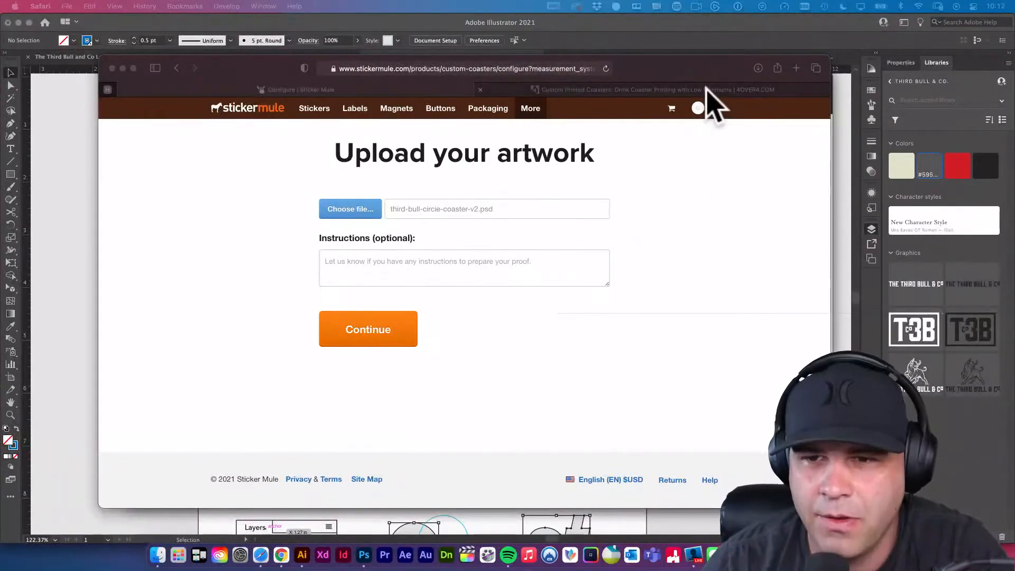
scroll(601, 283, up, 3)
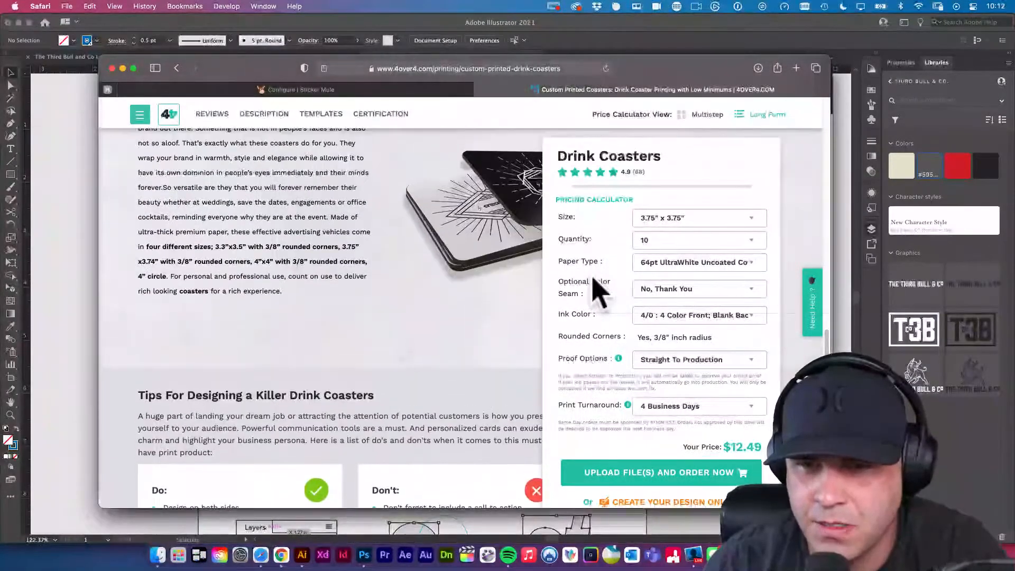
scroll(618, 219, down, 2)
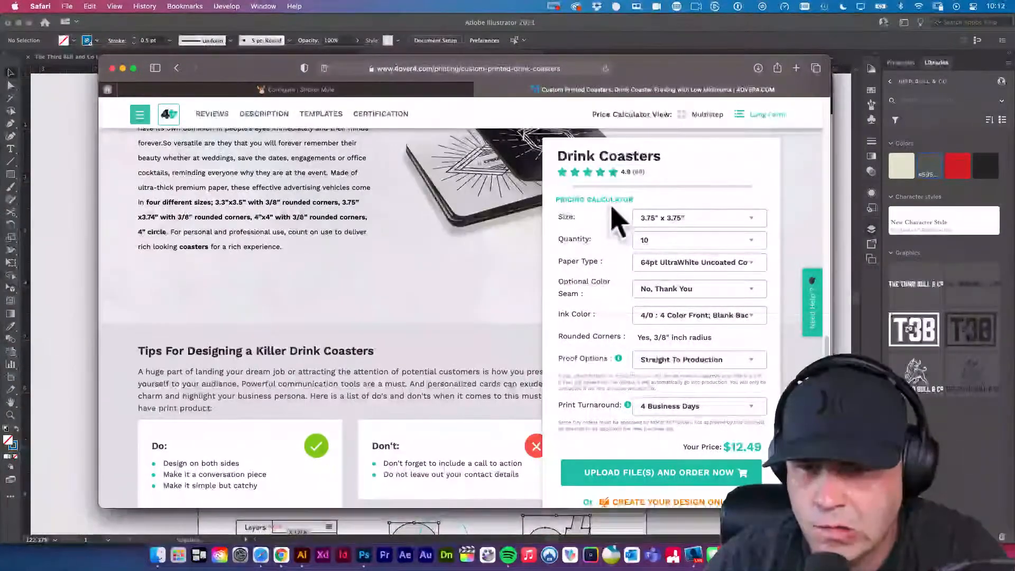
click(726, 263)
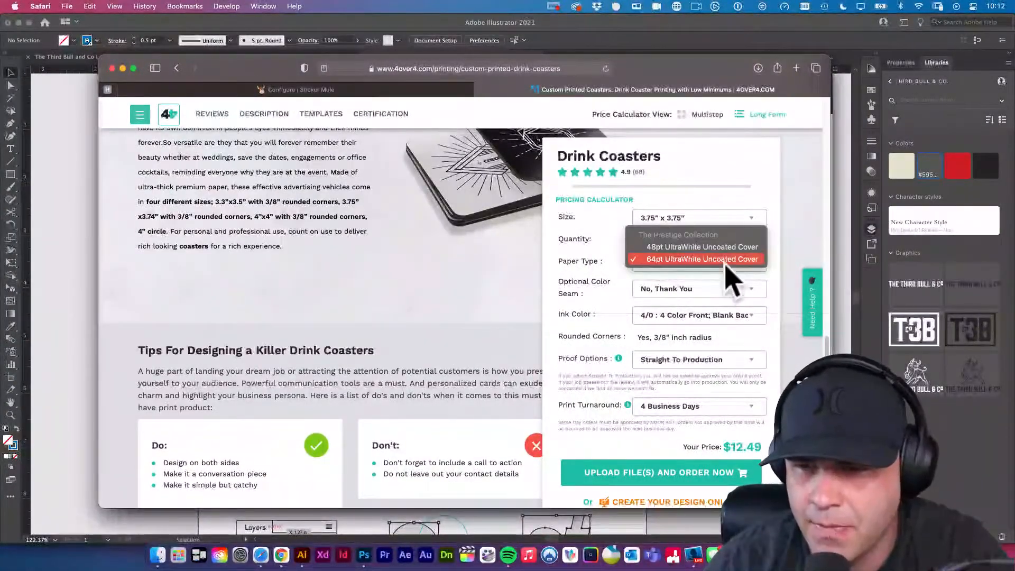
click(711, 248)
click(708, 262)
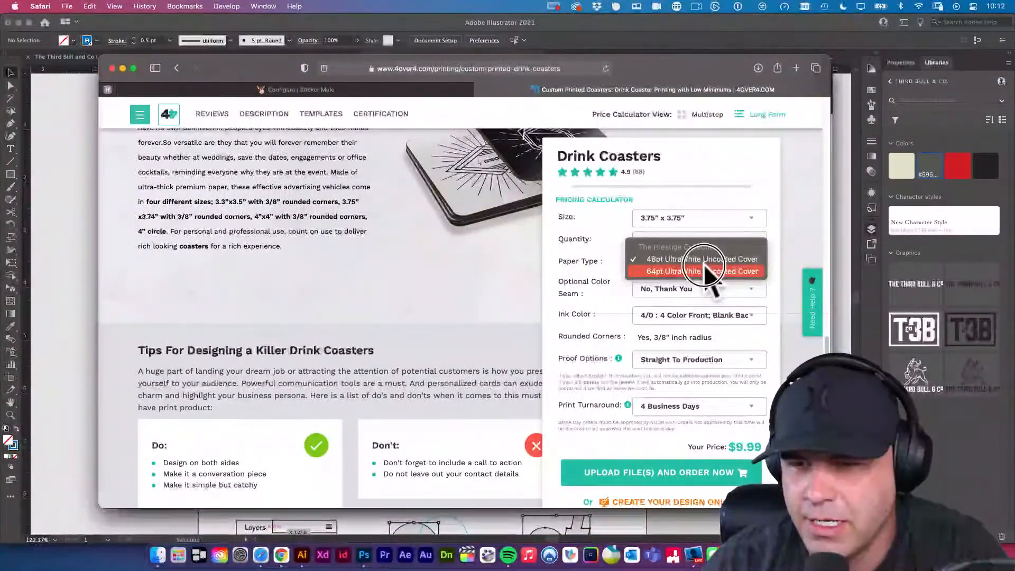
click(706, 271)
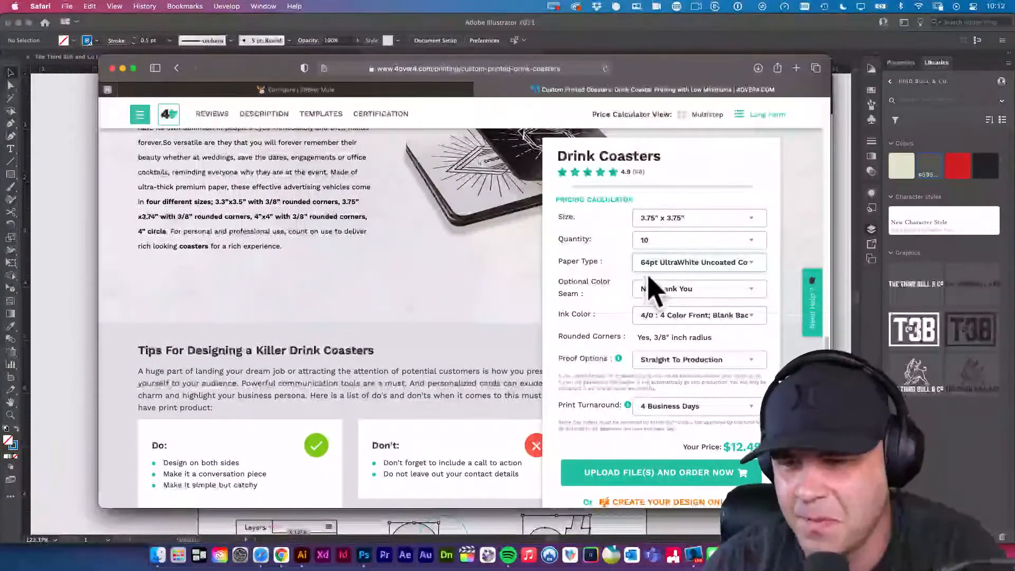
click(672, 262)
click(670, 250)
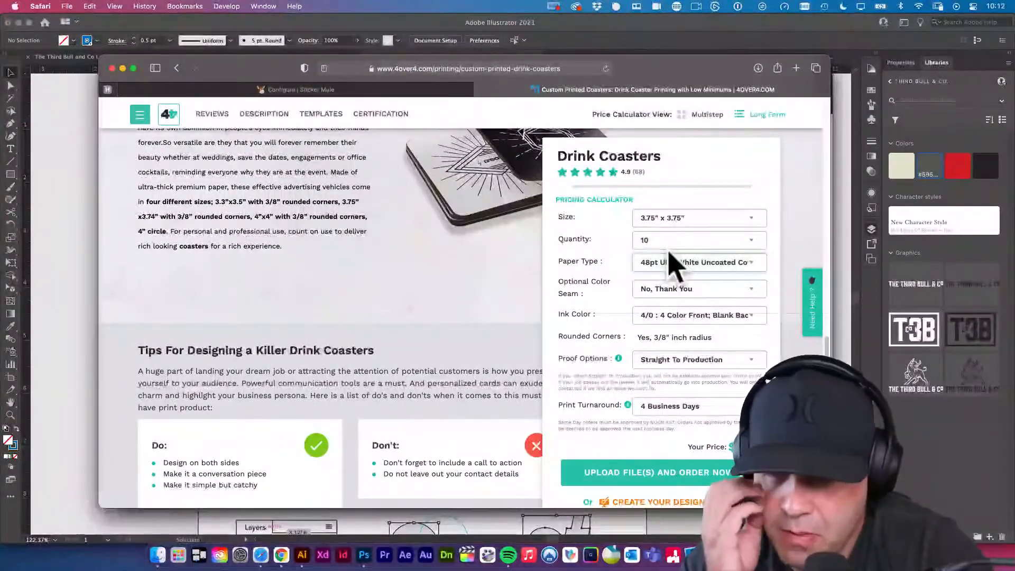
Examine the optional color seam choices and the gallery image showing the seam colors and paper thicknesses.
click(676, 288)
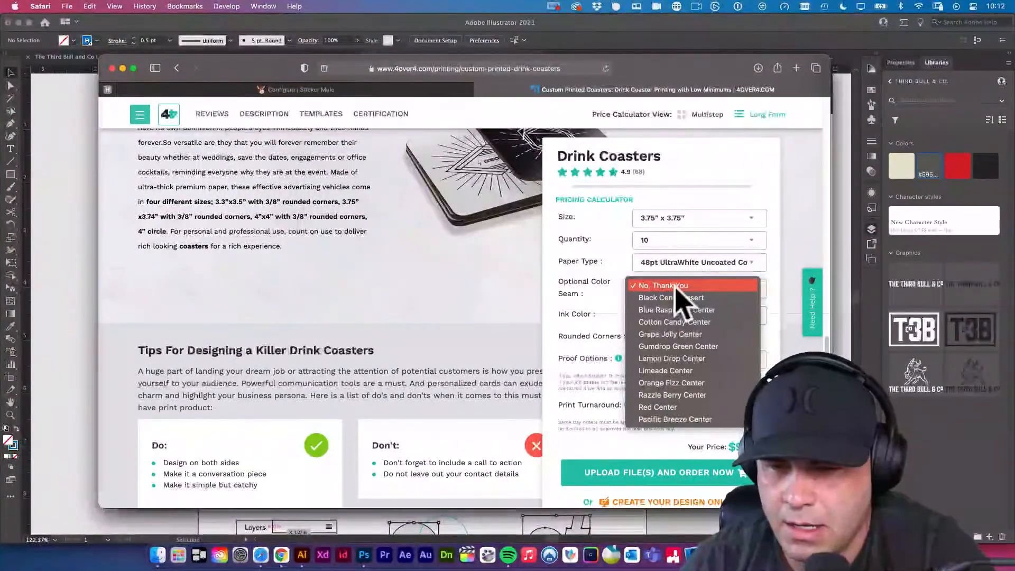
click(518, 315)
scroll(390, 310, down, 10)
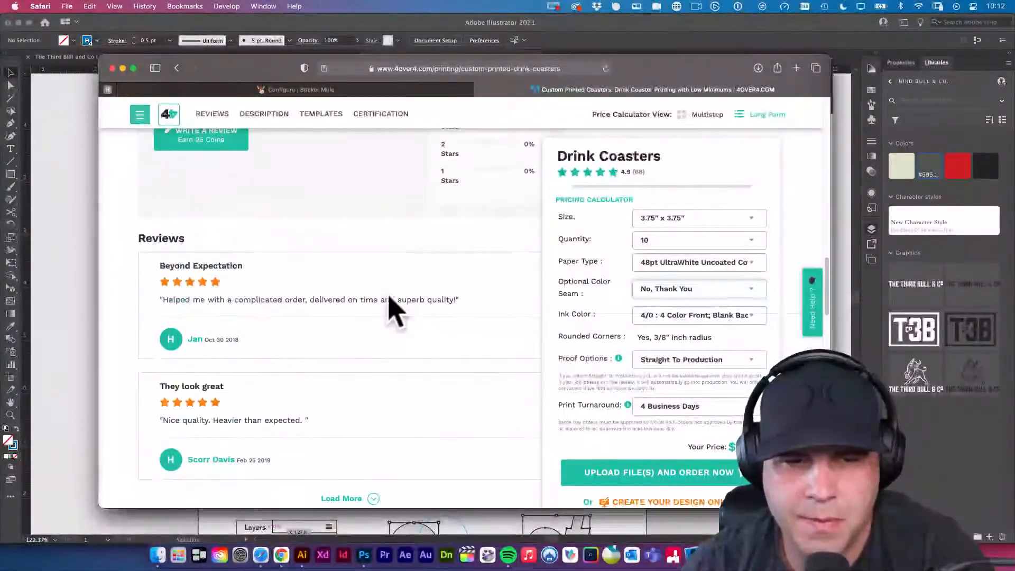
scroll(389, 298, up, 10)
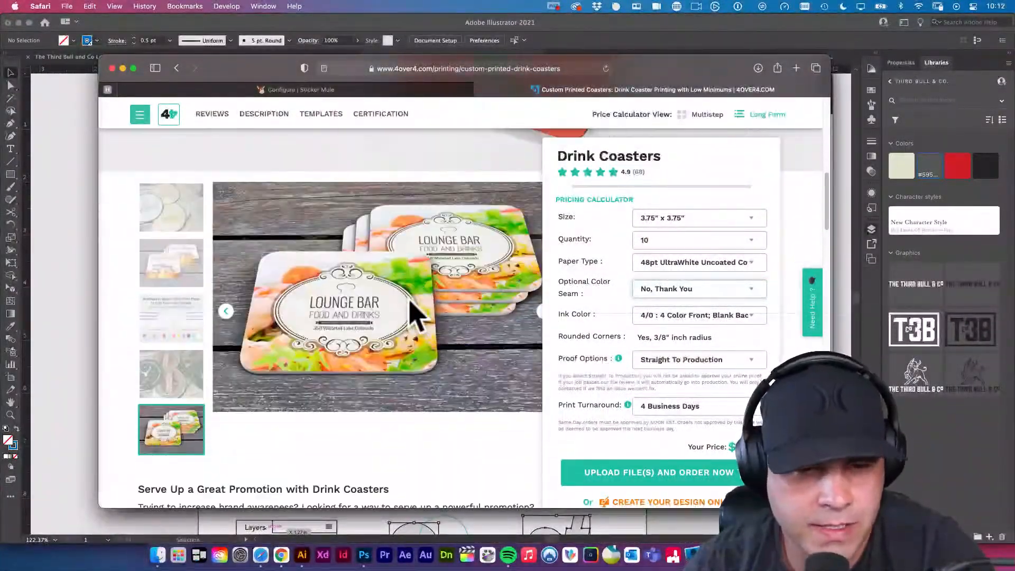
scroll(412, 311, down, 1)
click(172, 312)
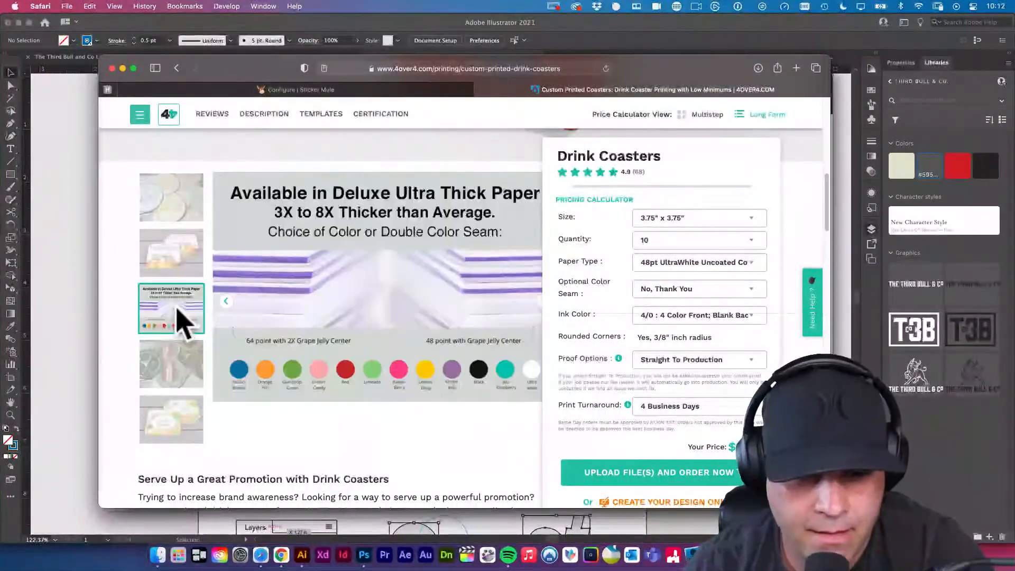
click(348, 378)
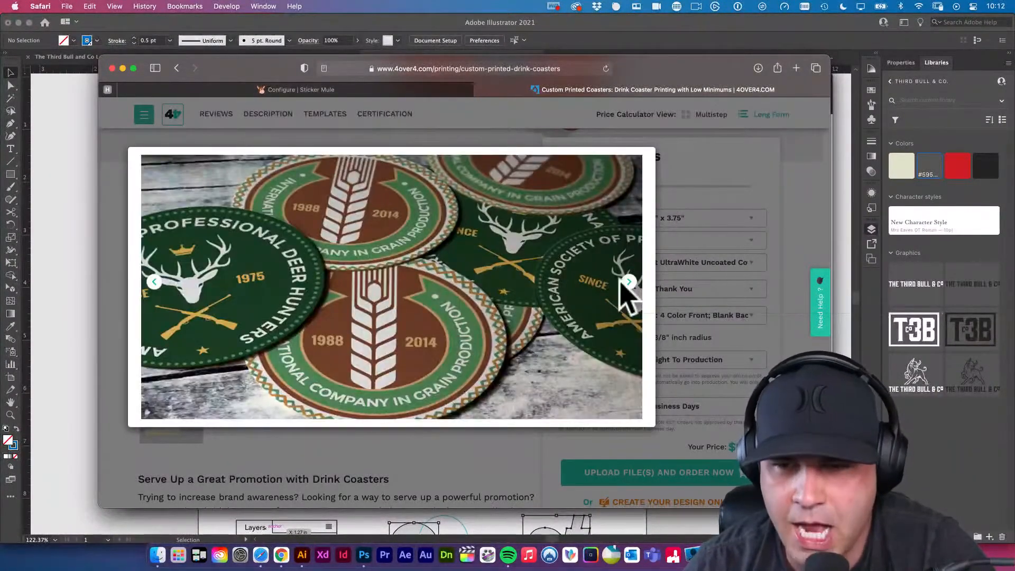
click(392, 141)
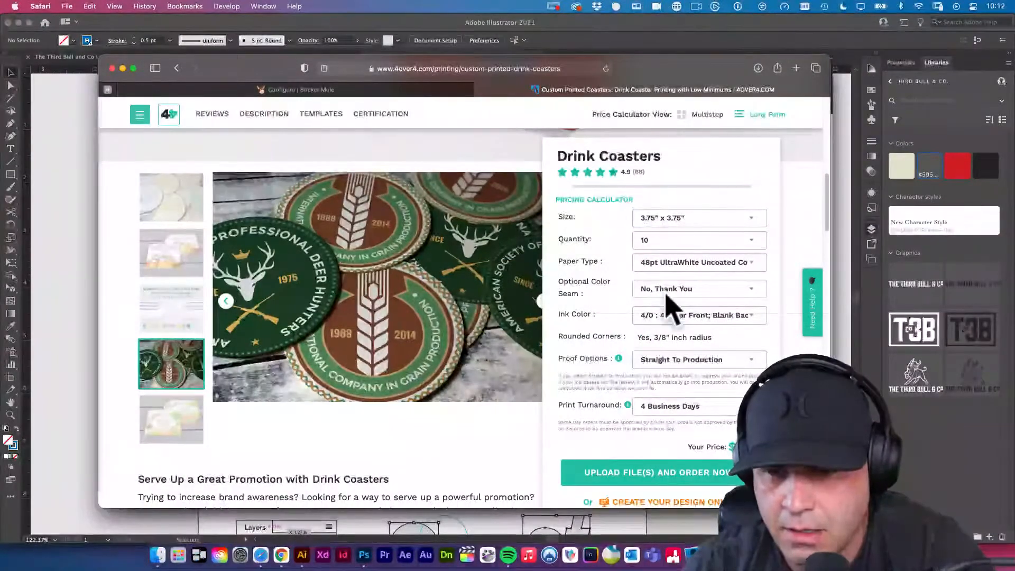
Set the coasters' optional color seam to Red Center and the ink color to 4/4 : 4 Color Both Sides.
click(670, 290)
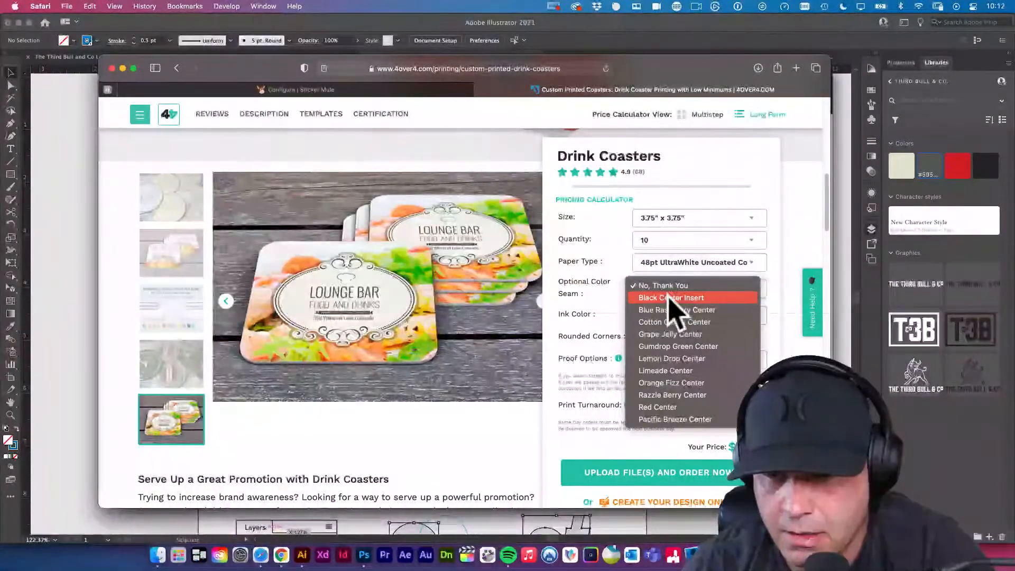
click(658, 408)
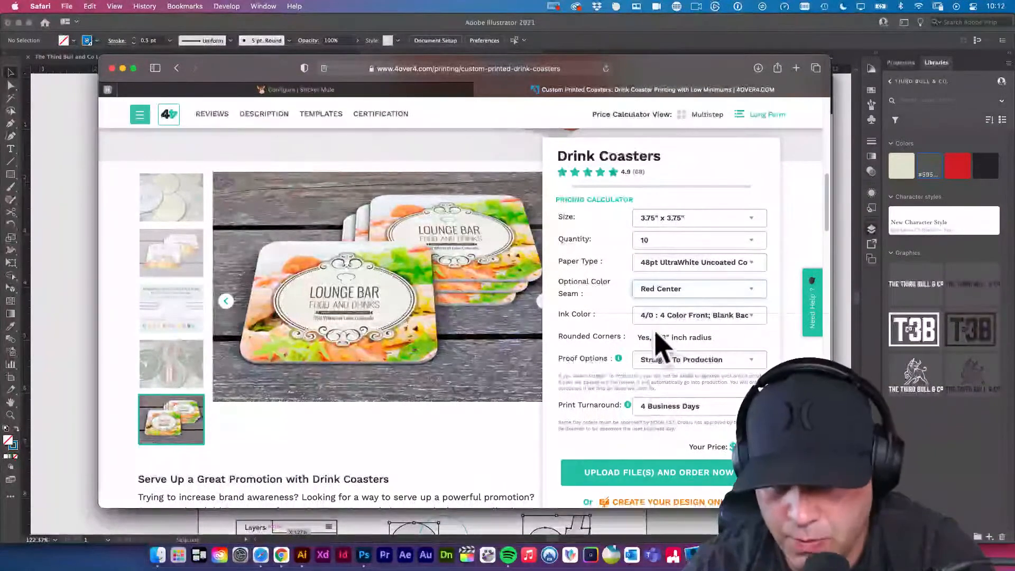
scroll(659, 344, down, 1)
click(635, 316)
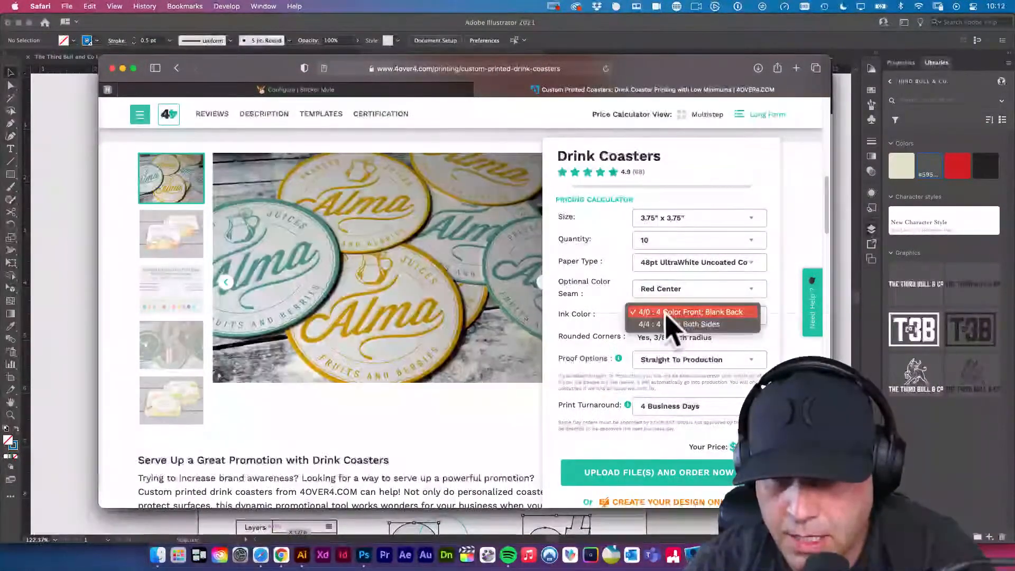
click(670, 323)
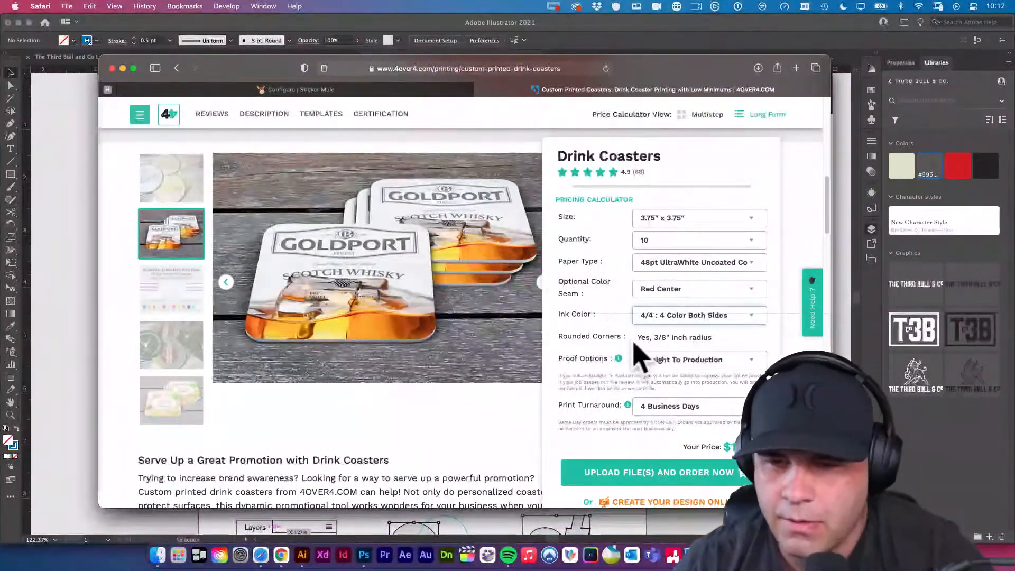
Set the drink coasters' proof option to Free Online Proof.
scroll(668, 338, down, 1)
click(687, 357)
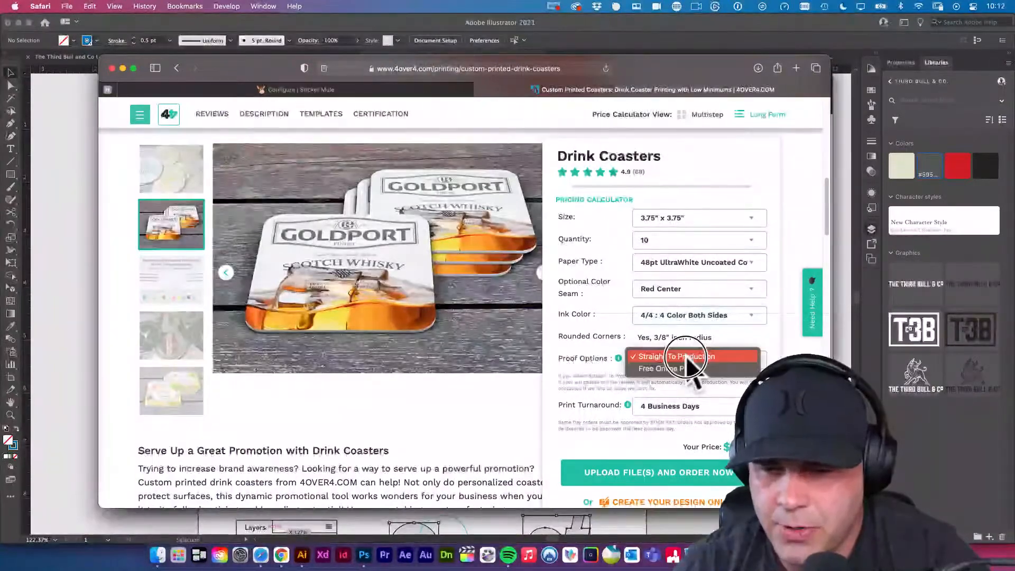
click(697, 368)
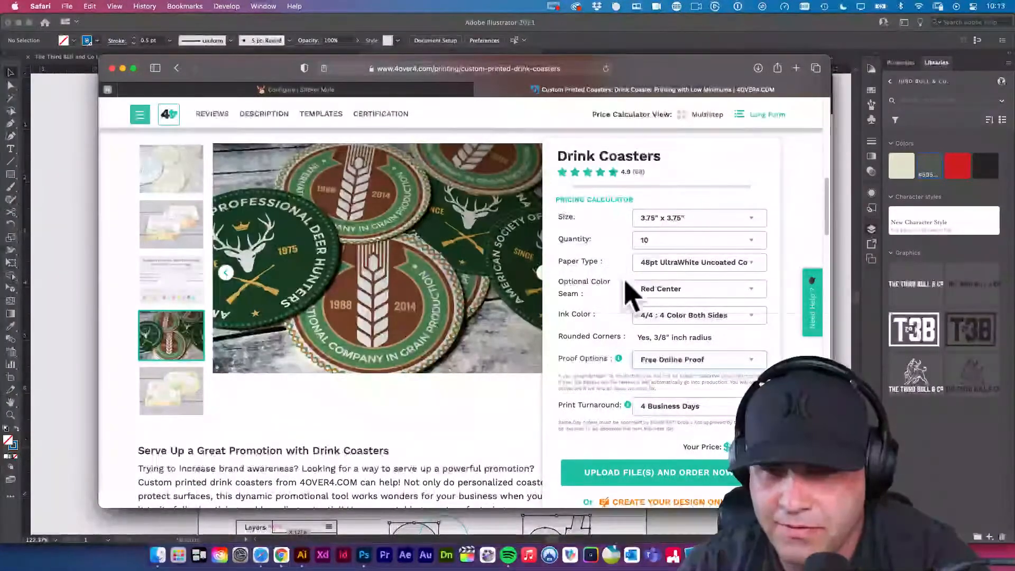
Expand the drink coasters description and read through its paper, shape, seam and turnaround details.
scroll(410, 407, down, 5)
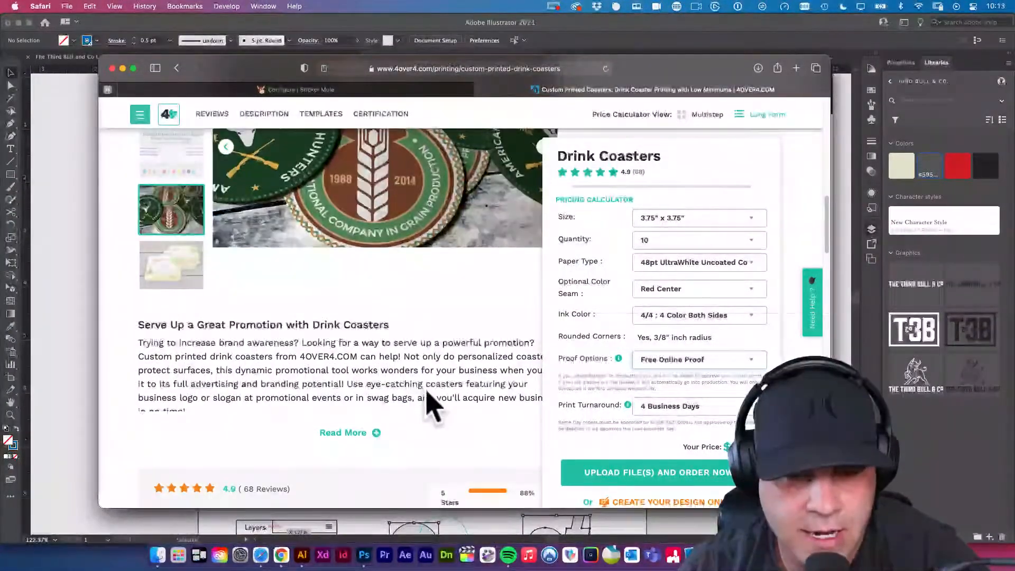
scroll(402, 396, down, 3)
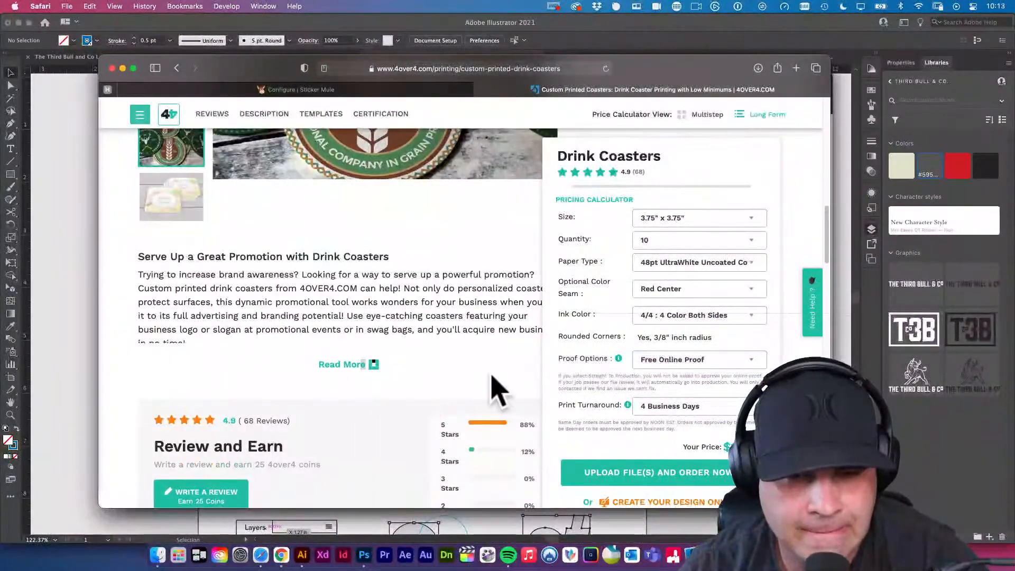
click(405, 372)
scroll(407, 377, down, 10)
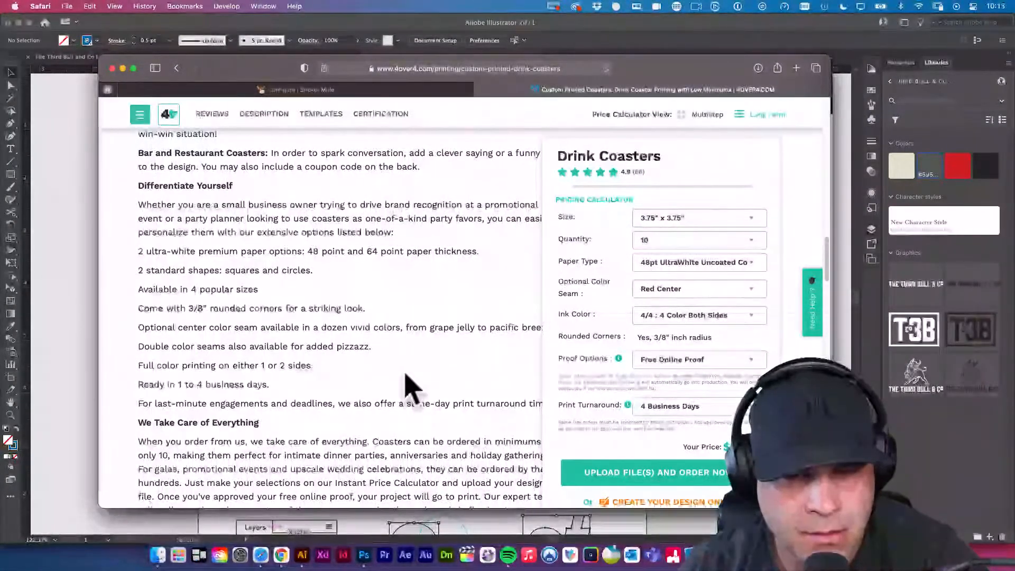
scroll(409, 386, up, 2)
scroll(410, 389, down, 5)
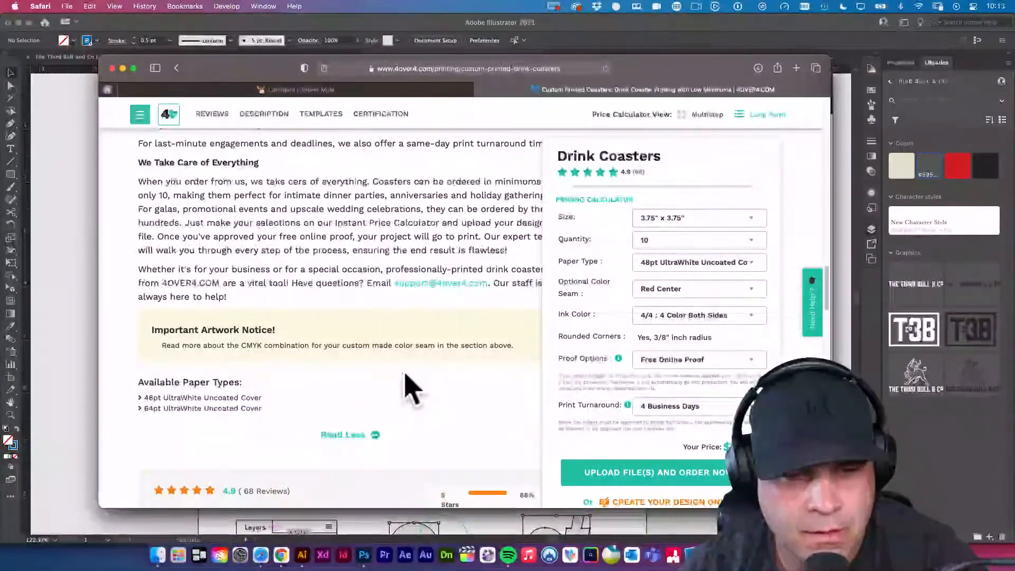
scroll(410, 388, down, 6)
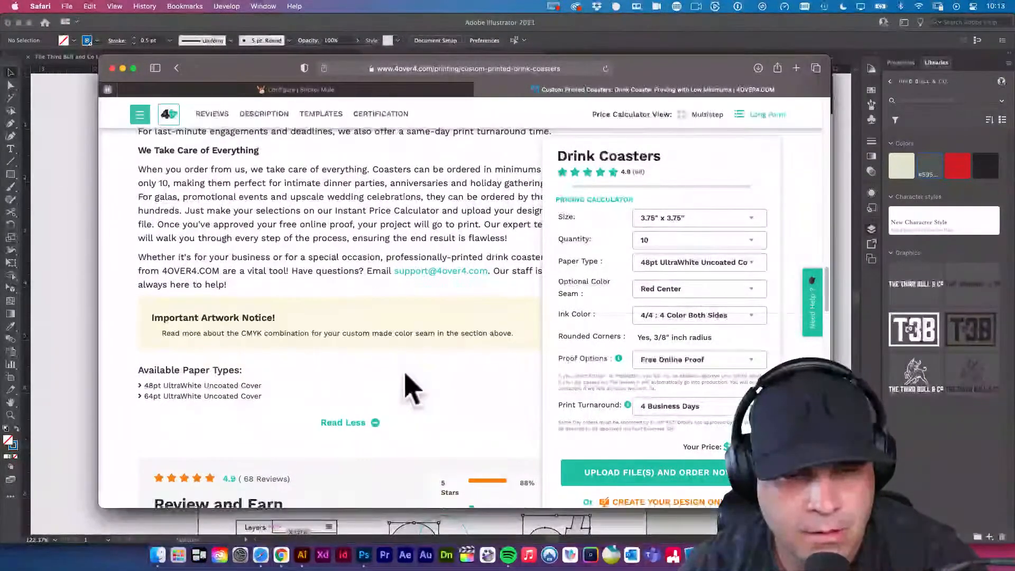
Open 4over4's Product Templates page from the Creative Corner links and switch to it.
scroll(411, 388, down, 15)
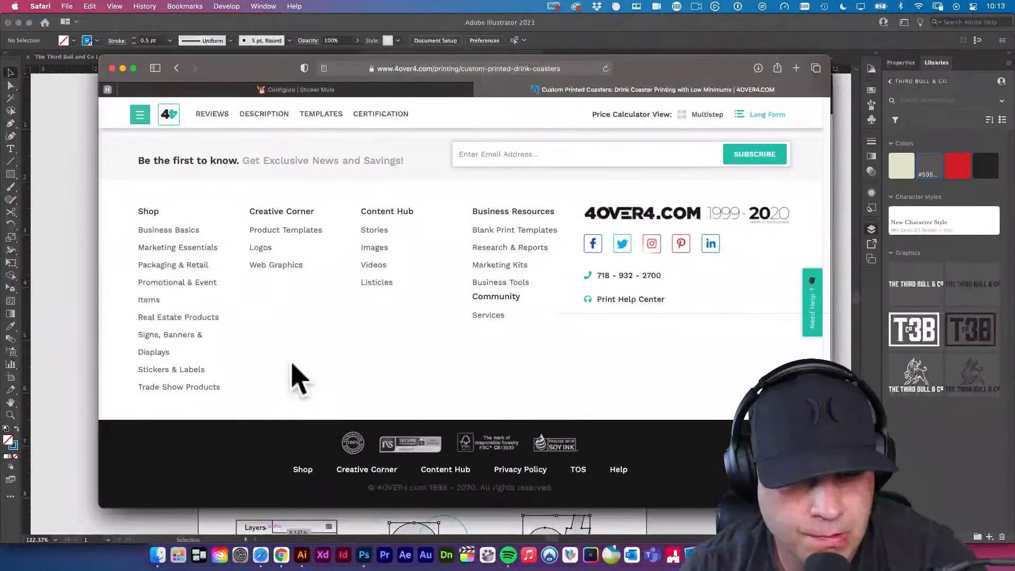
super+click(297, 229)
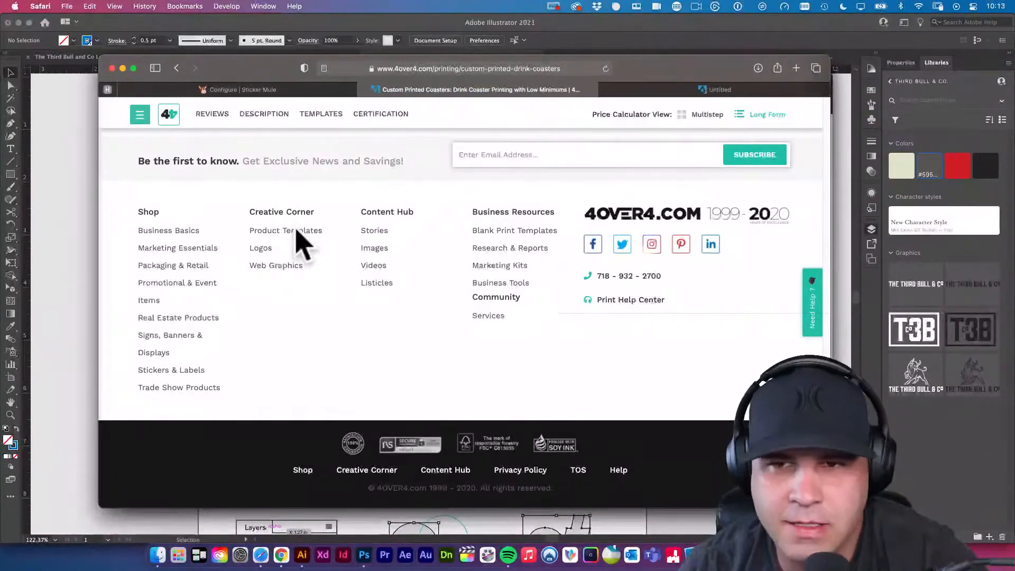
click(677, 94)
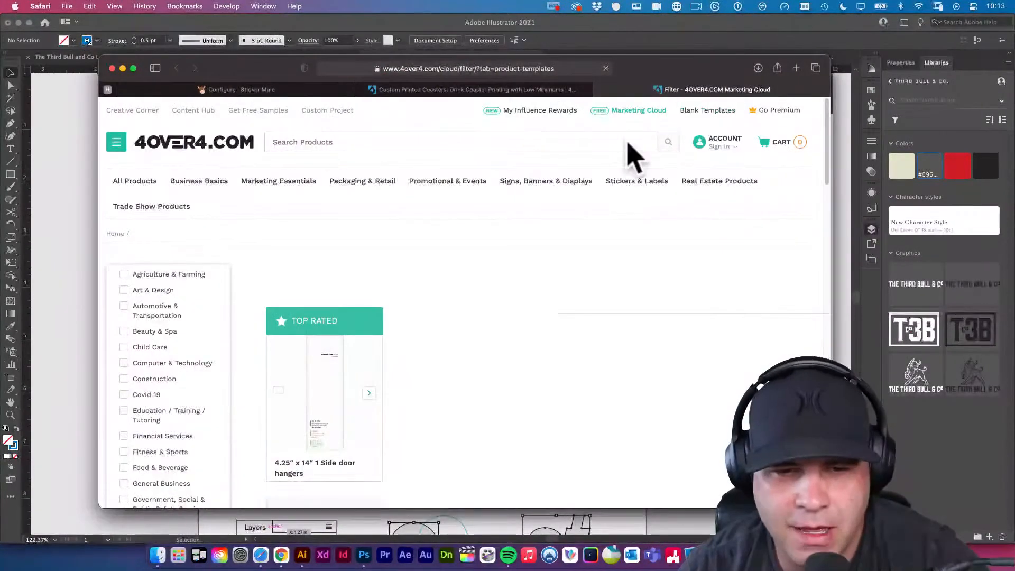
Look through the templates on 4over4's Product Templates page and close it to return to the drink coasters page.
scroll(490, 232, down, 3)
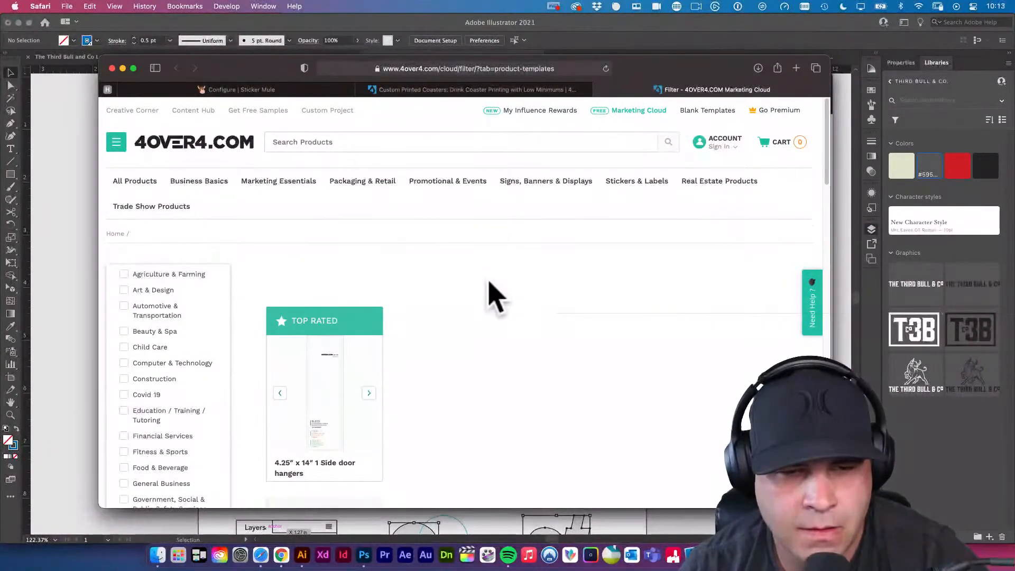
scroll(494, 296, down, 10)
scroll(494, 296, down, 5)
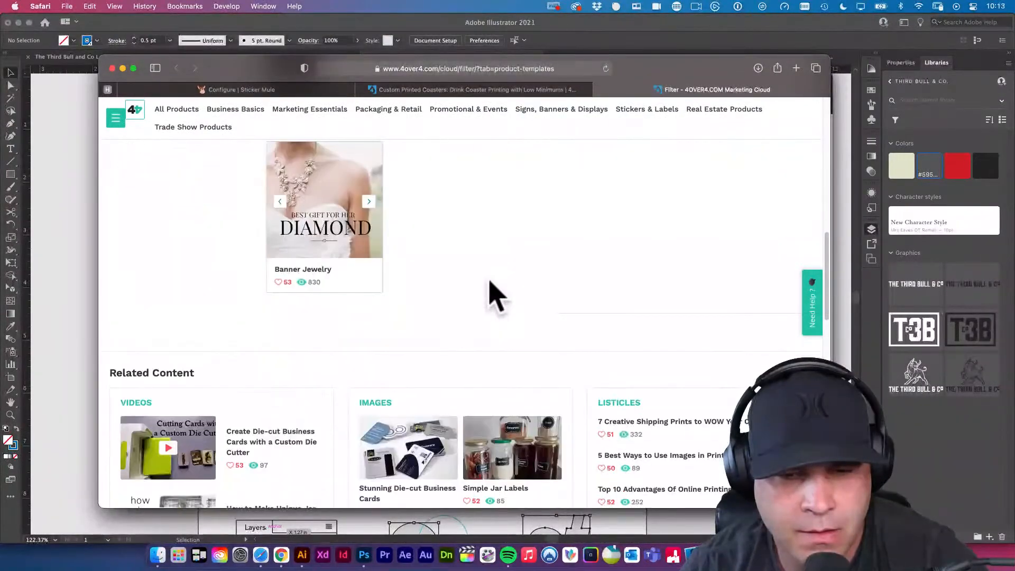
click(597, 90)
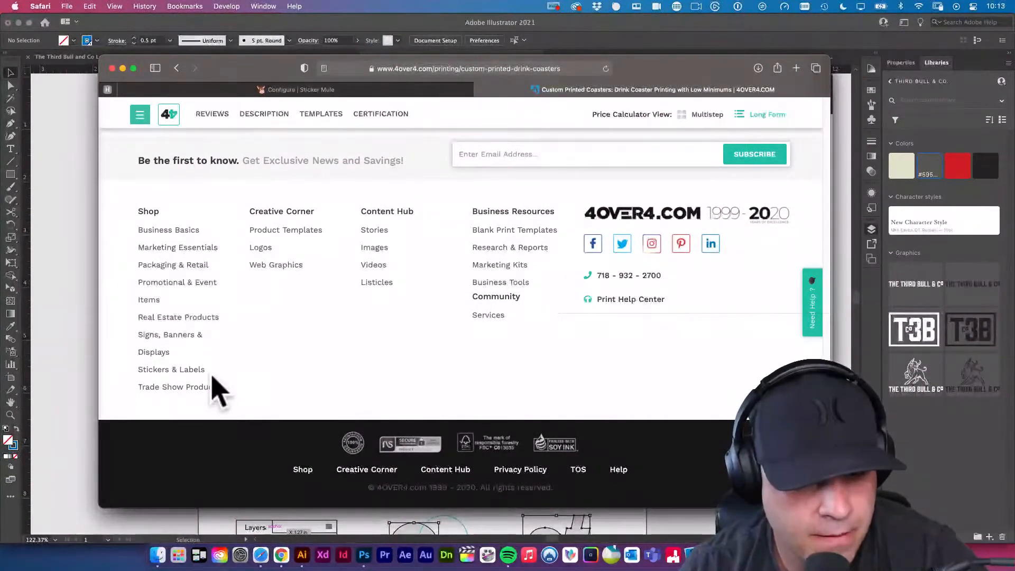
Check the Sticker Mule upload page, return to 4over4, and take the configured 3.75" x 3.75" drink coasters through the cart to checkout.
click(352, 90)
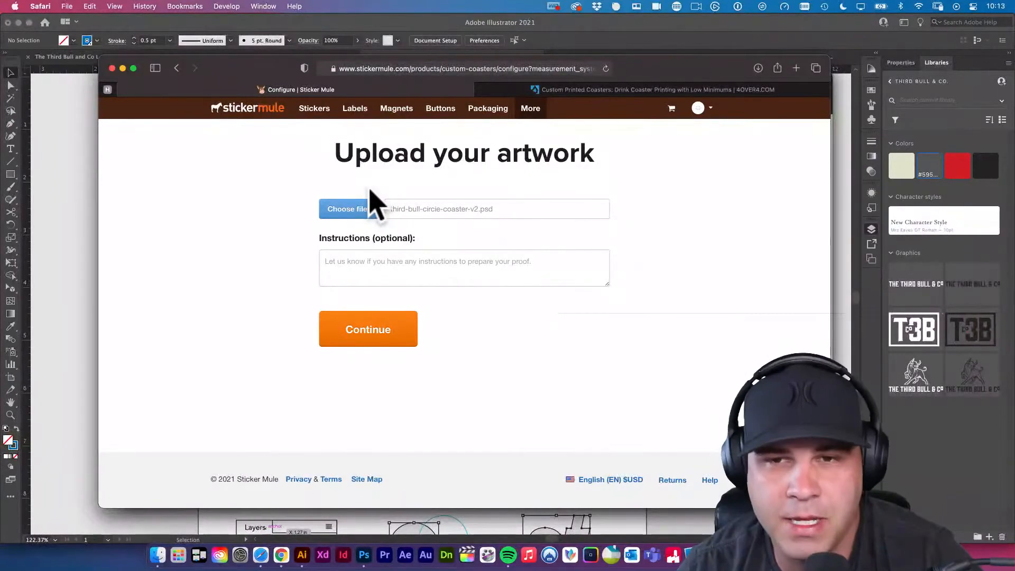
click(620, 90)
scroll(619, 270, up, 20)
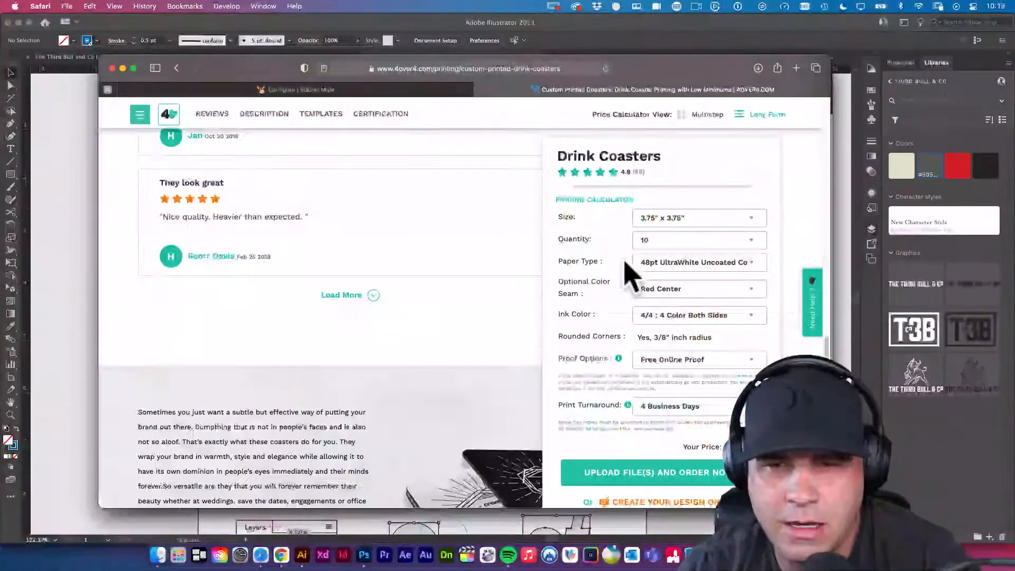
scroll(629, 274, up, 6)
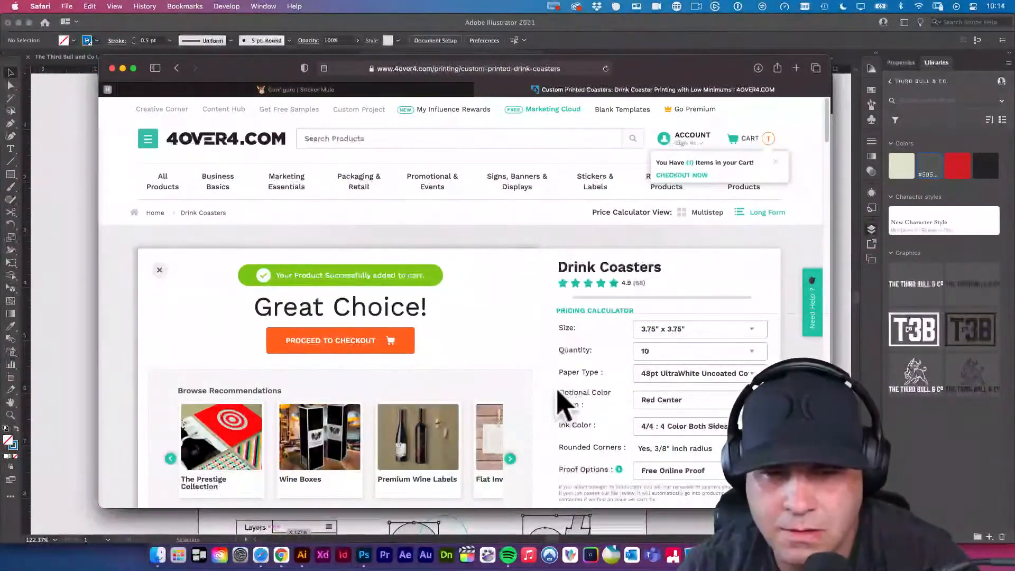
scroll(562, 403, down, 3)
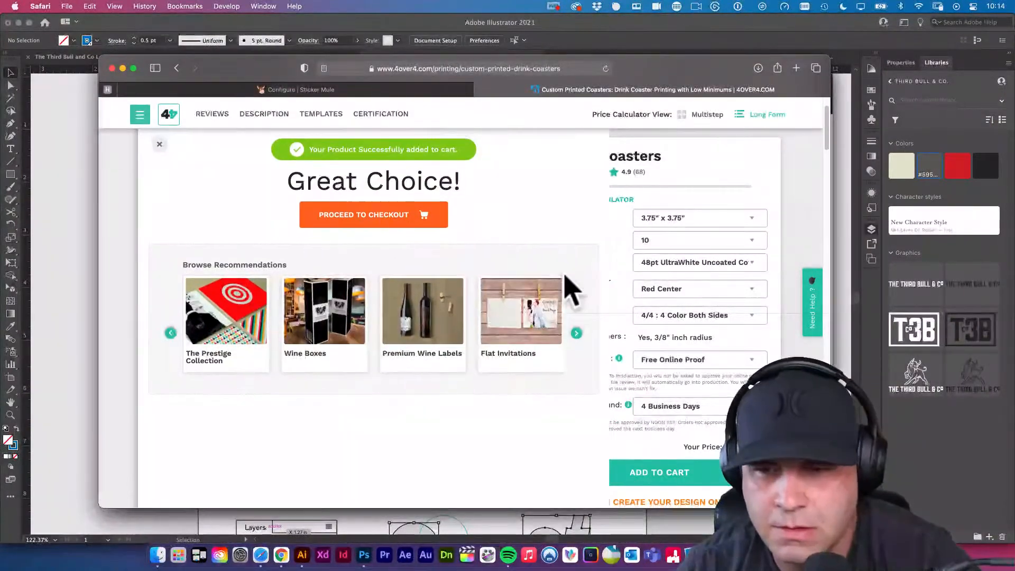
scroll(566, 283, up, 3)
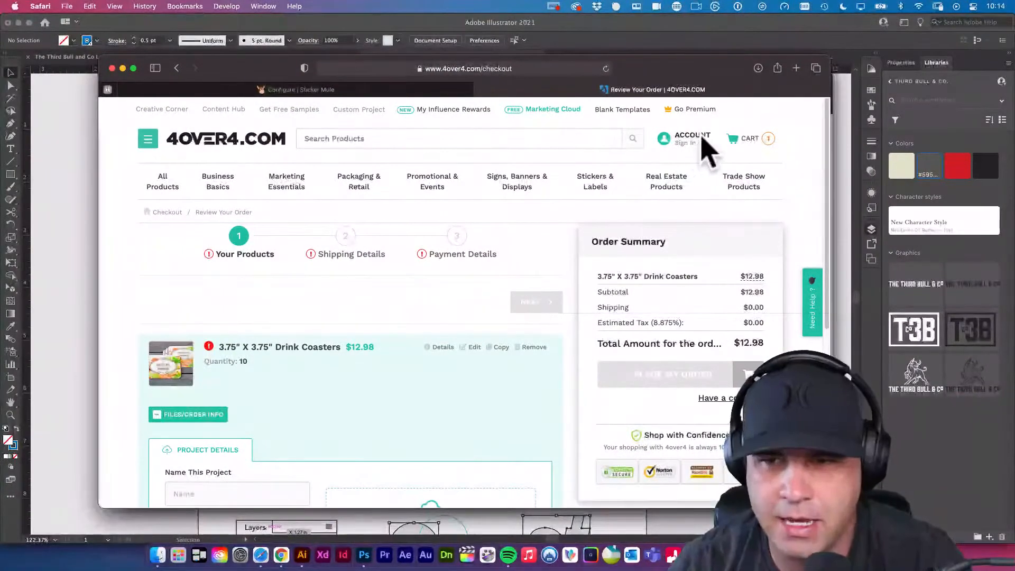
Examine the project details fields, file upload area and order summary on the 4over4 checkout page.
scroll(243, 270, down, 5)
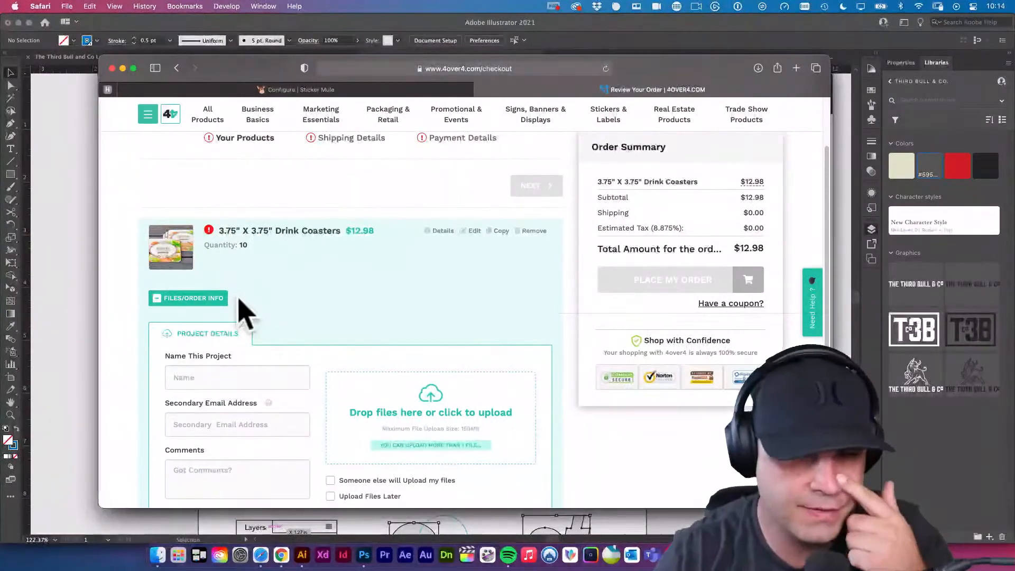
scroll(199, 306, down, 3)
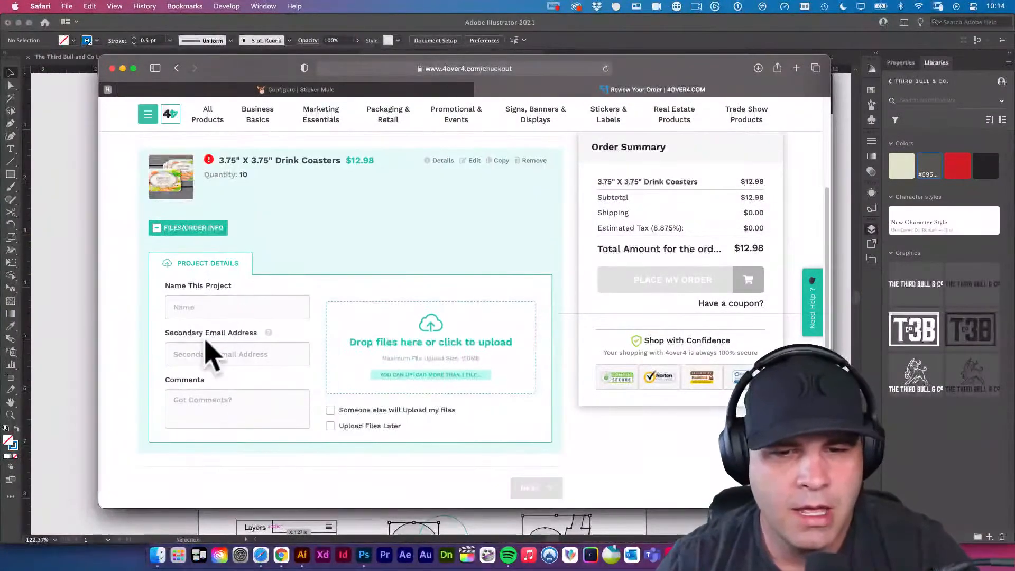
scroll(423, 349, up, 2)
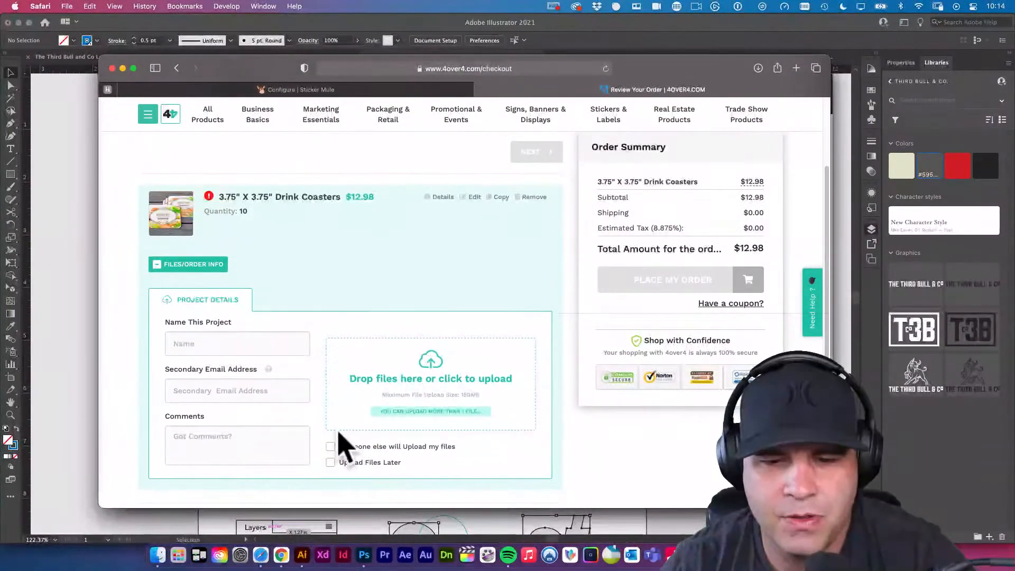
scroll(380, 454, down, 1)
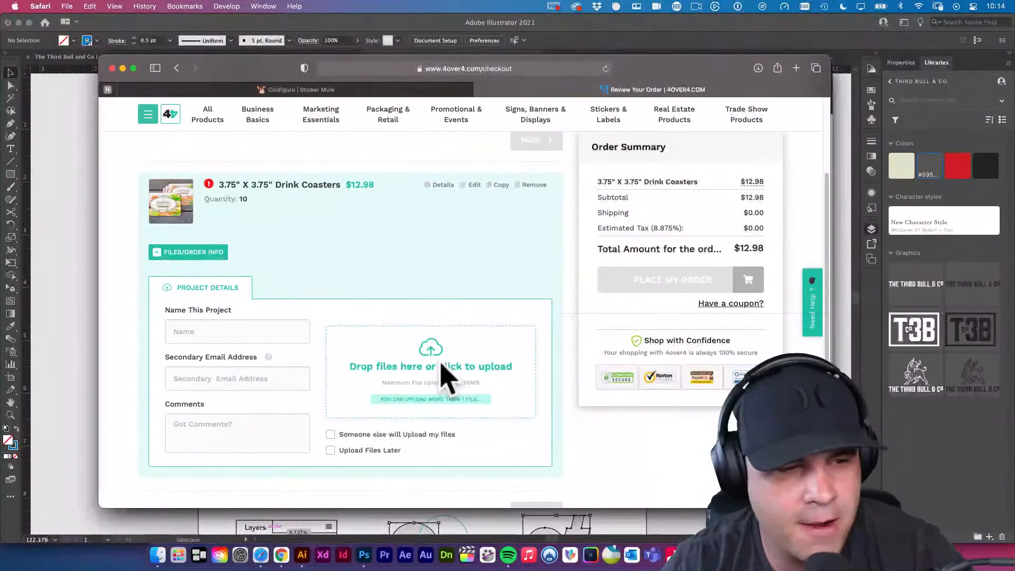
scroll(446, 370, up, 5)
scroll(370, 272, up, 2)
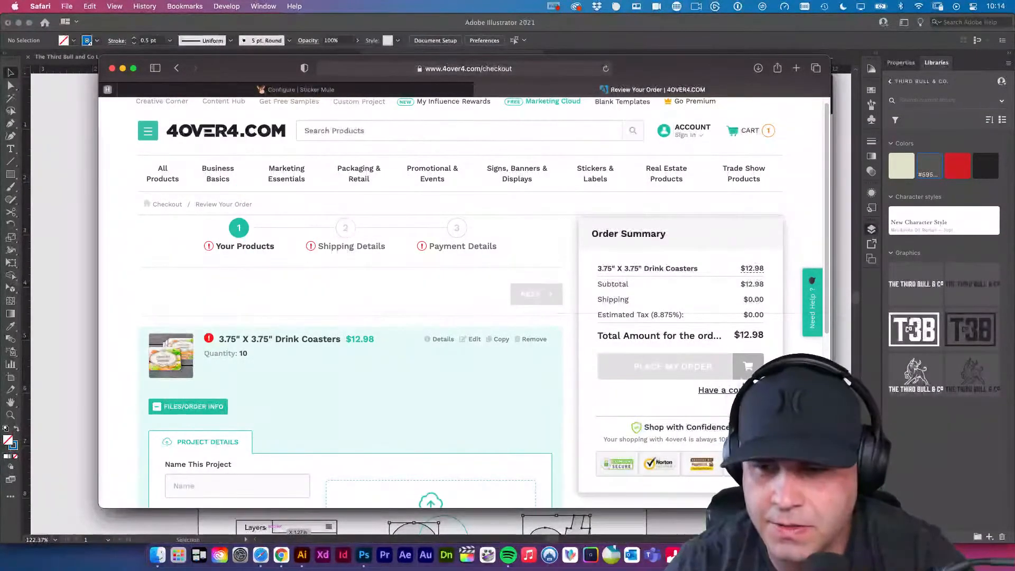
Switch to Illustrator and look through the open circle coaster v2, coaster comps and Untitled-4 documents.
click(408, 90)
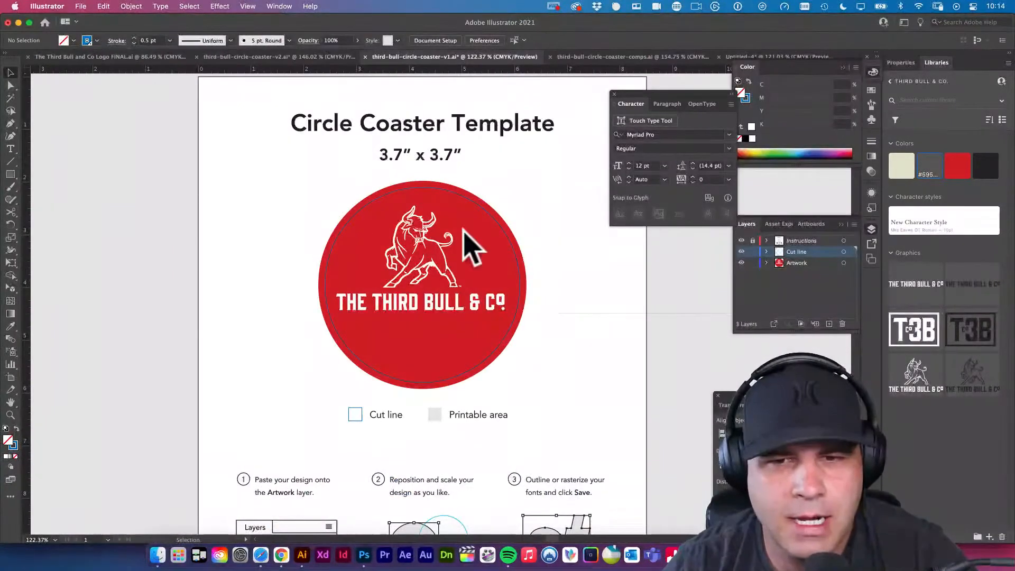
click(282, 58)
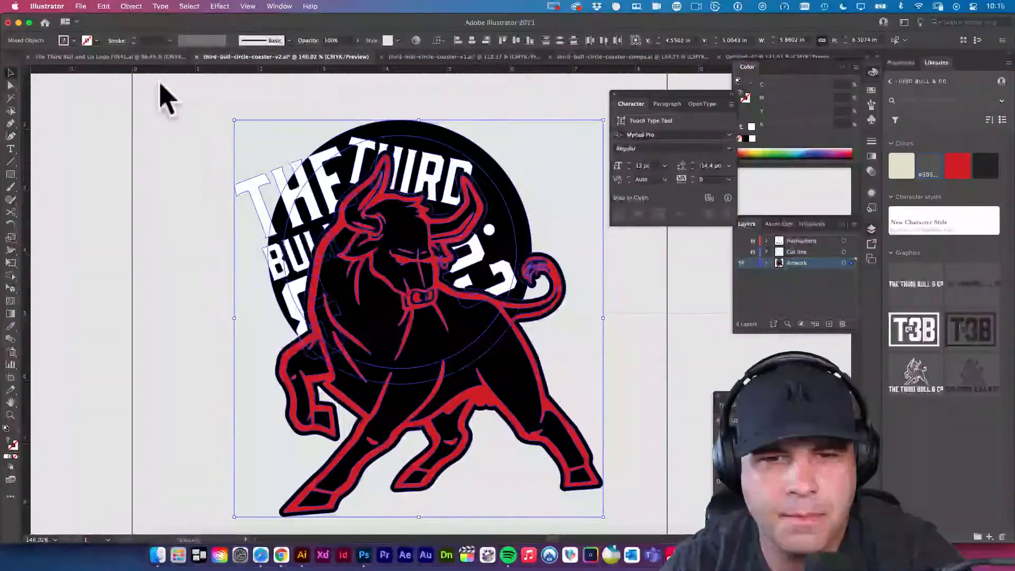
click(653, 57)
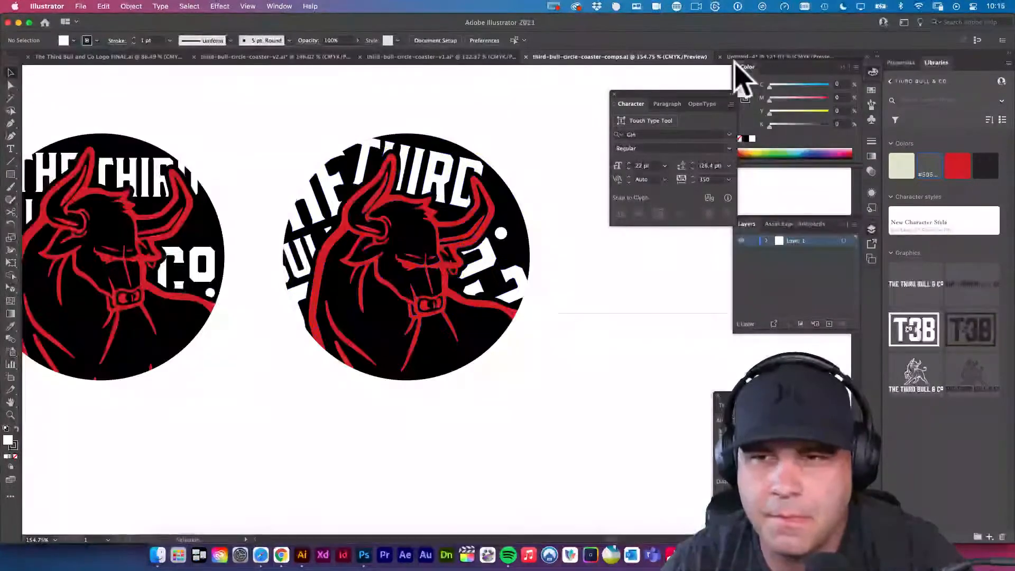
click(759, 58)
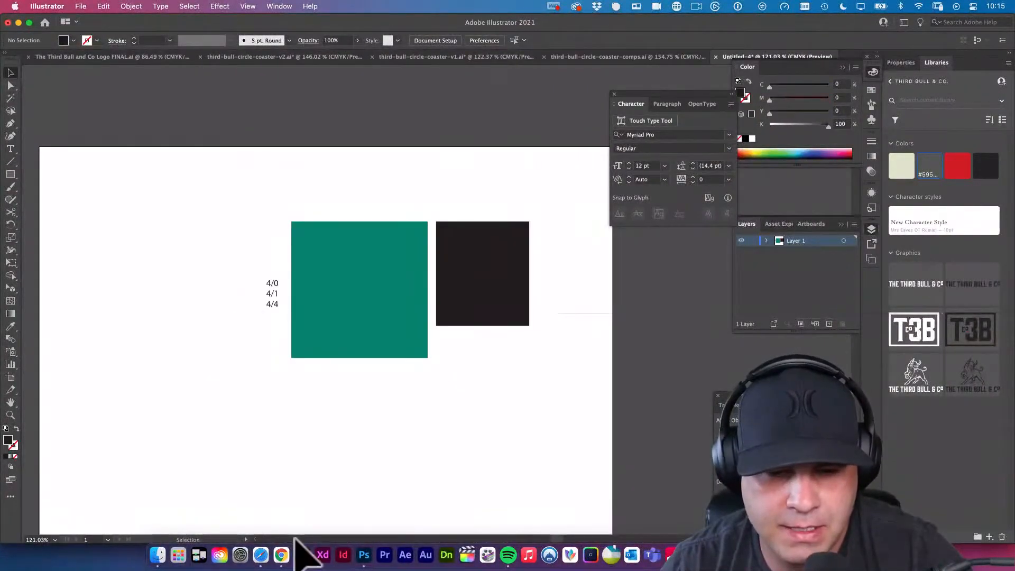
Switch to Photoshop and open the v2 group's Vector Smart Object in third-bull-circle-coaster-v2.psd for editing.
click(363, 554)
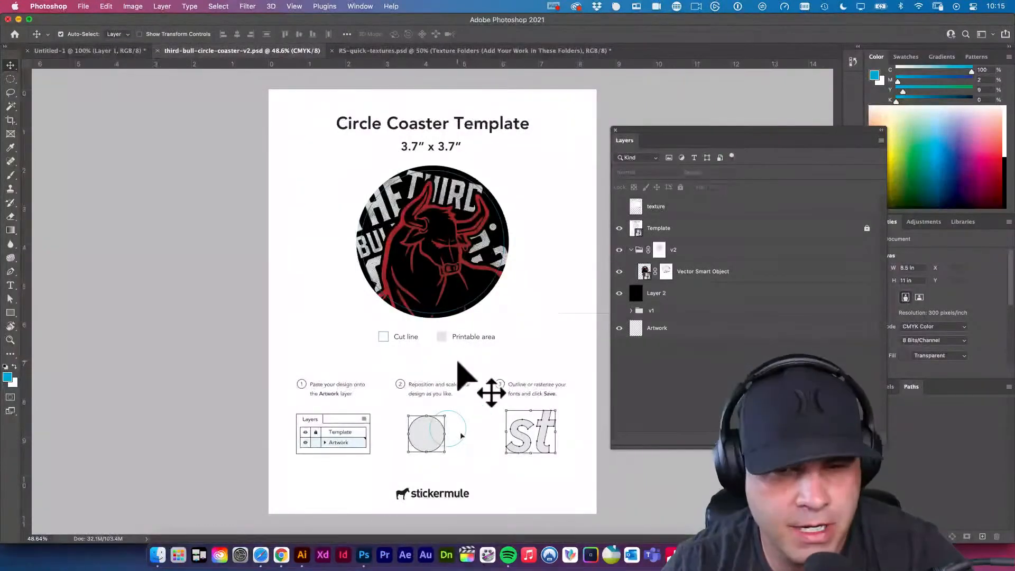
click(525, 319)
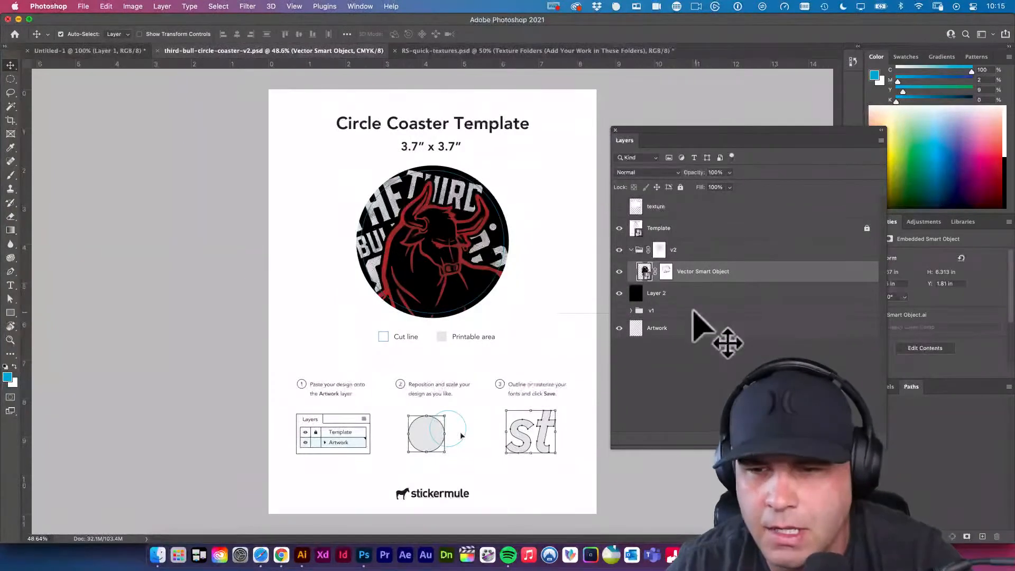
double_click(644, 272)
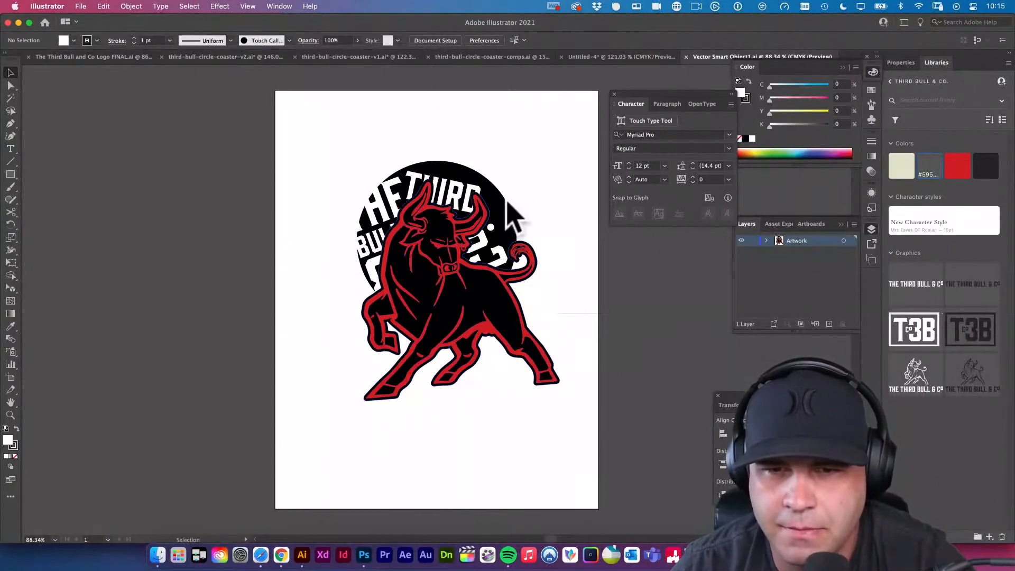
Select the inner circular path in the bull artwork, try moving it, and undo the move.
click(502, 216)
scroll(544, 369, up, 5)
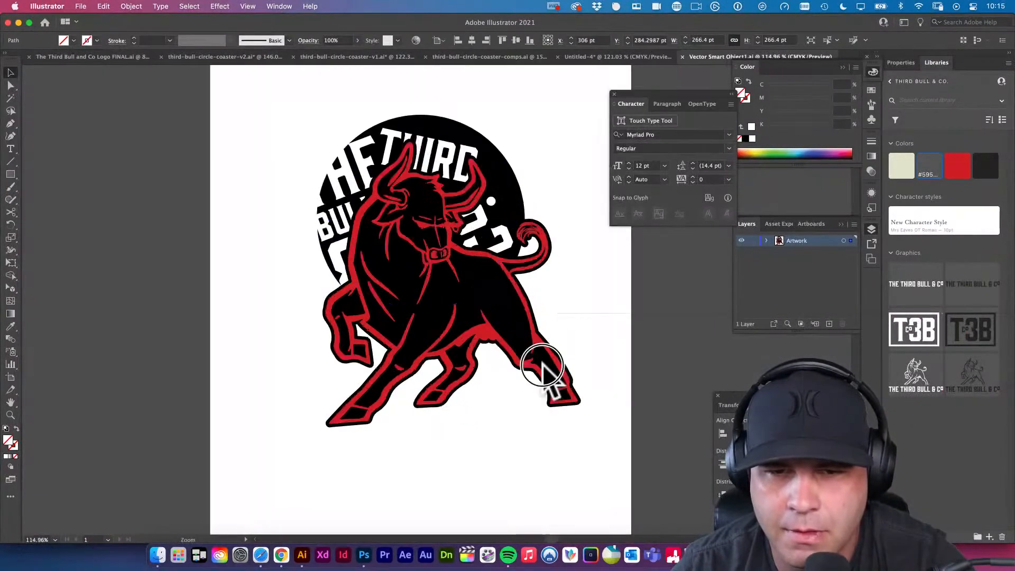
drag(610, 340, 551, 398)
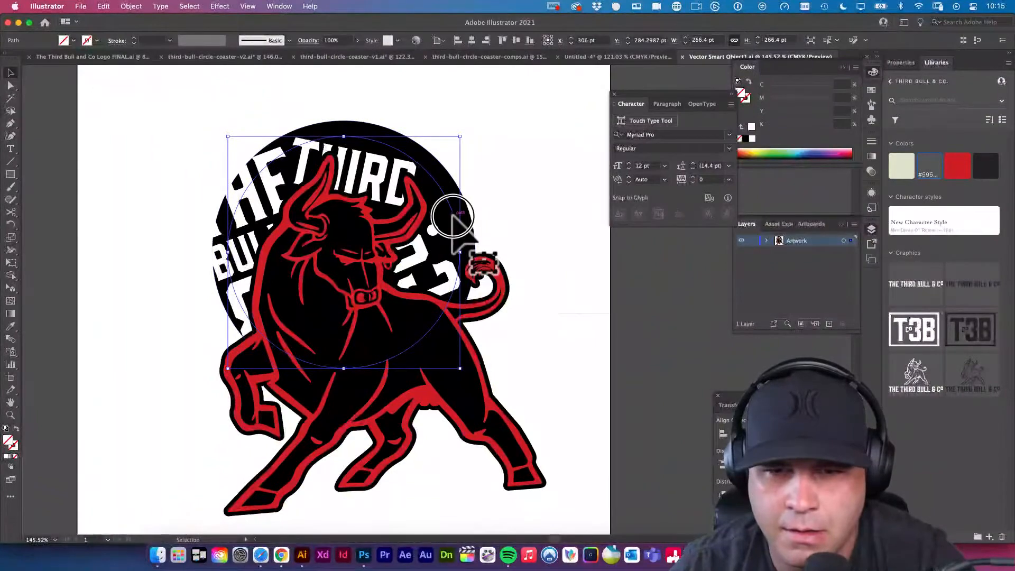
drag(452, 215, 538, 207)
key(super+z)
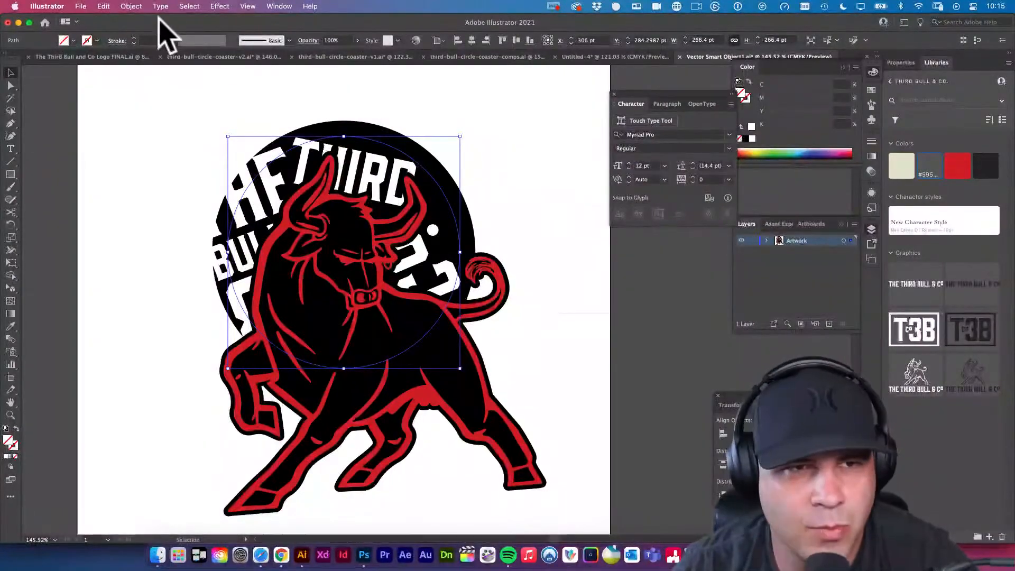
Set the smart object document's units to inches.
click(80, 7)
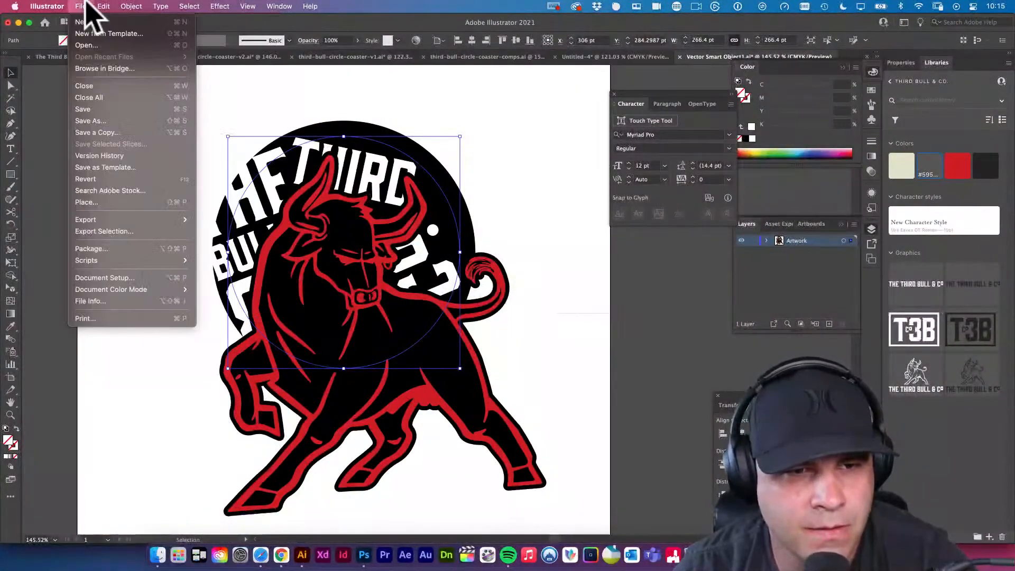
click(112, 278)
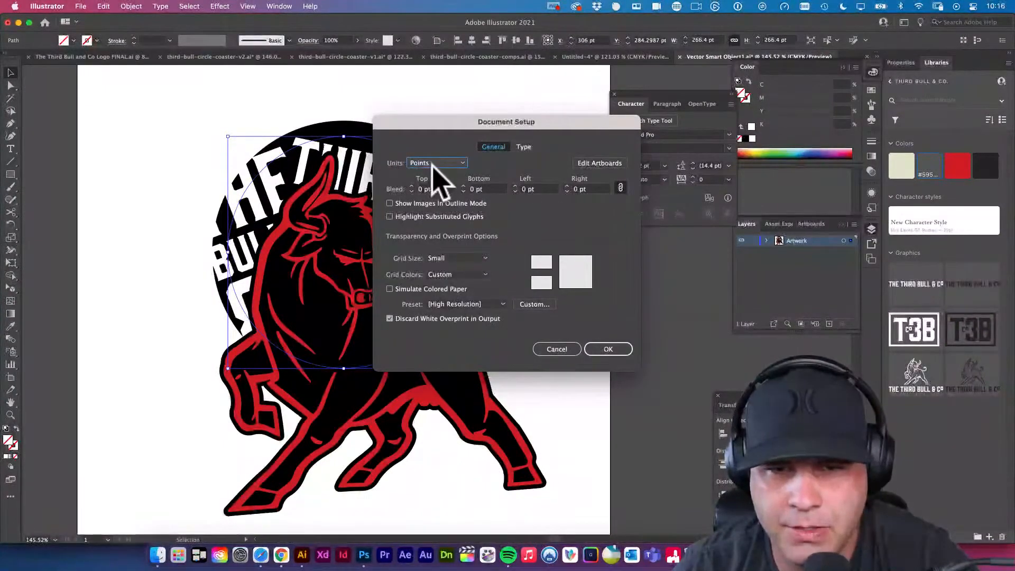
click(437, 164)
click(429, 209)
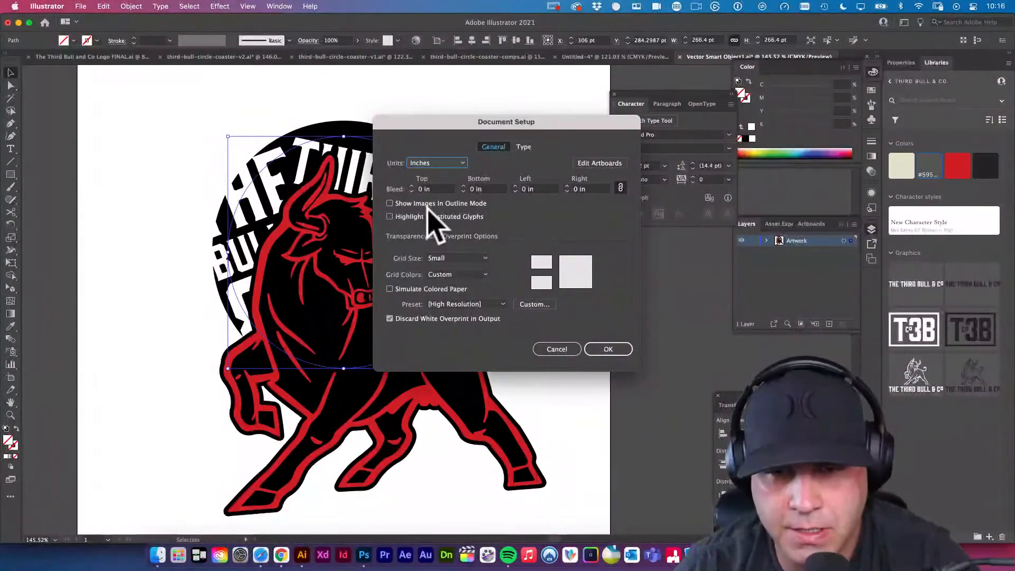
click(608, 348)
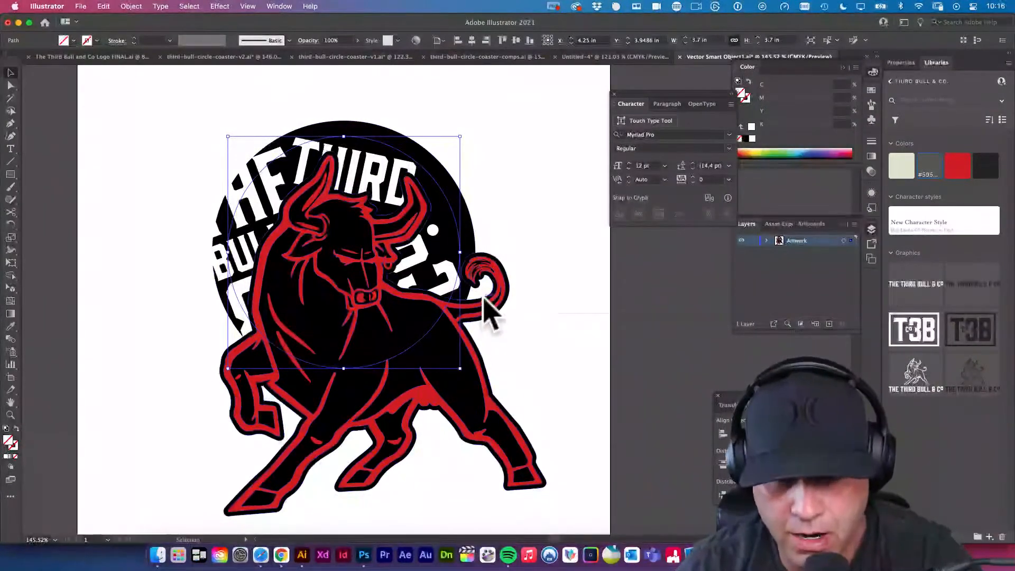
Use the Eyedropper to give the selected inner circular path a 1 pt white stroke with no fill.
key(i)
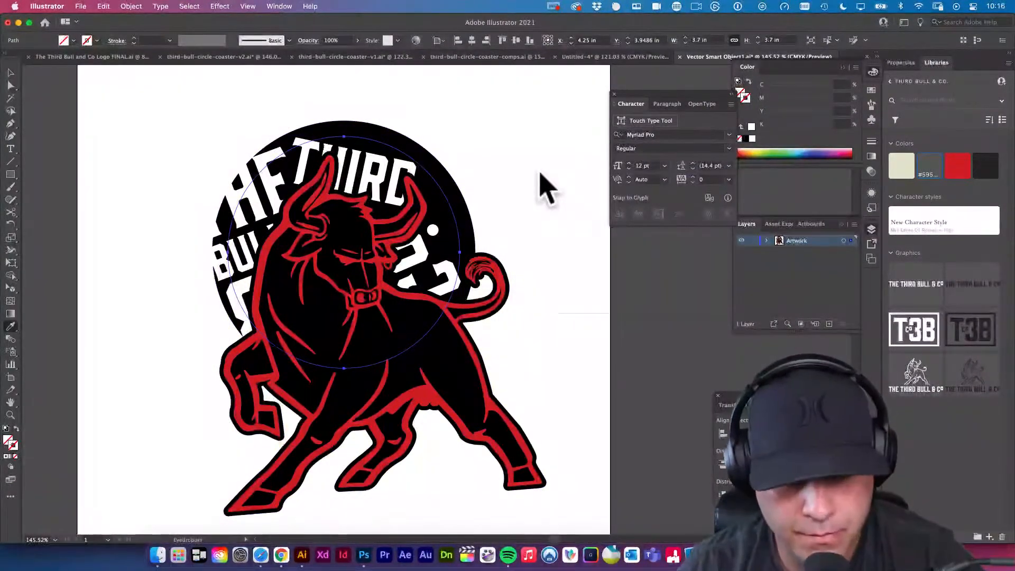
click(545, 187)
key(v)
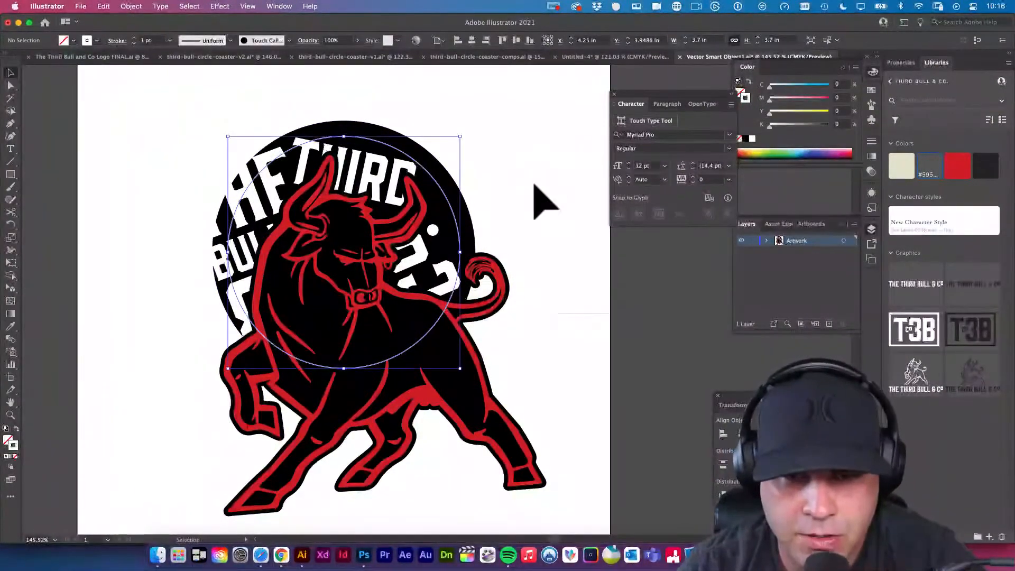
click(540, 201)
Add a slightly smaller concentric copy of the white circle just inside it to form a double ring.
drag(523, 366, 535, 356)
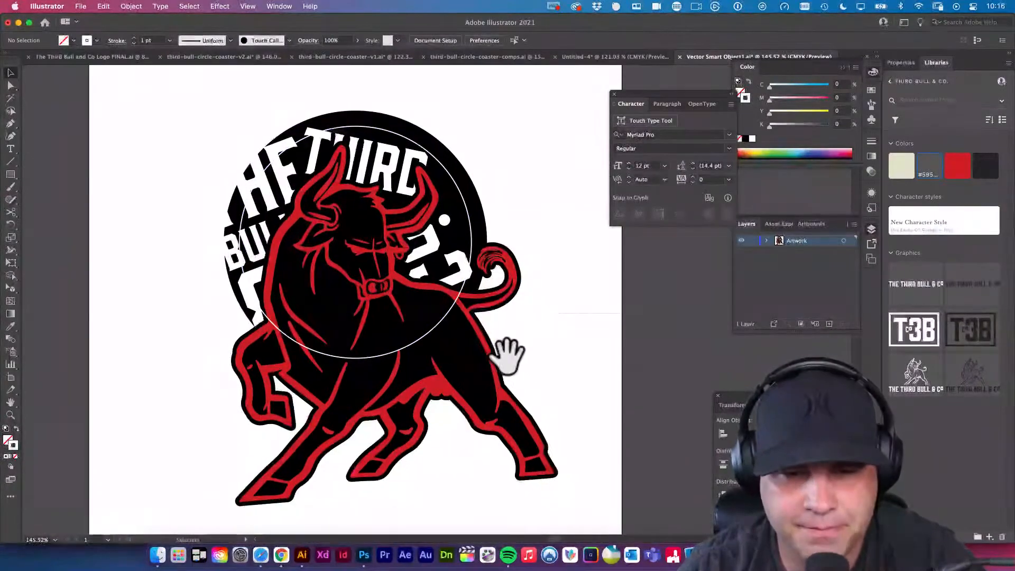
click(416, 343)
key(e)
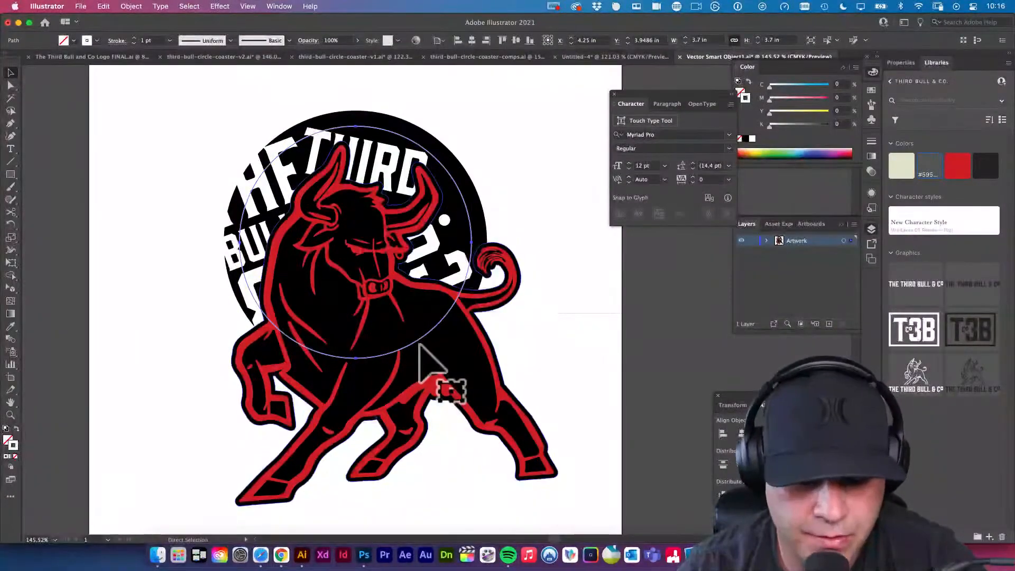
drag(470, 356, 466, 350)
drag(536, 338, 511, 359)
key(v)
click(512, 360)
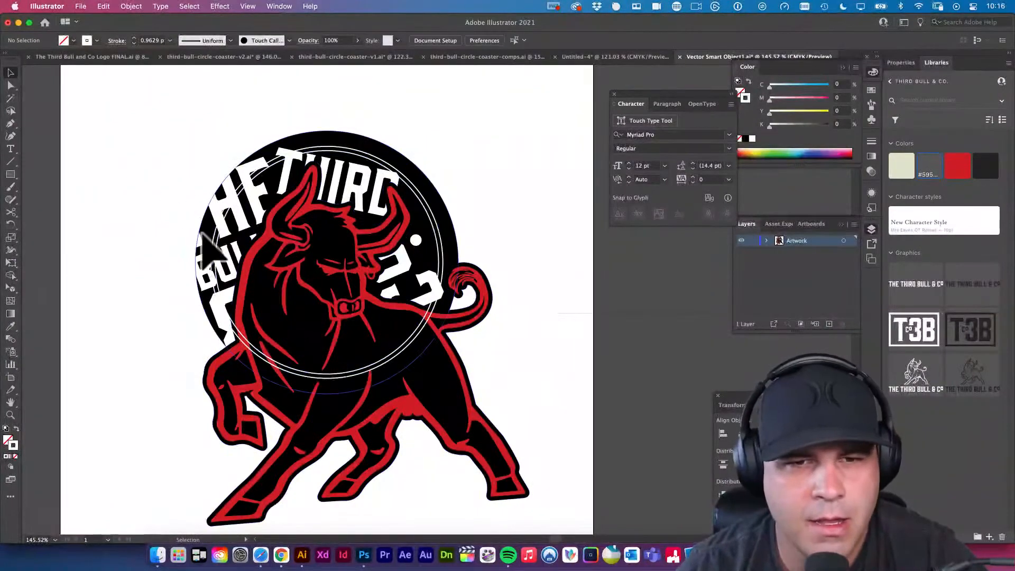
Add path text reading thirdbull.com along the inner white circle, replacing the placeholder, and select all of it.
click(15, 150)
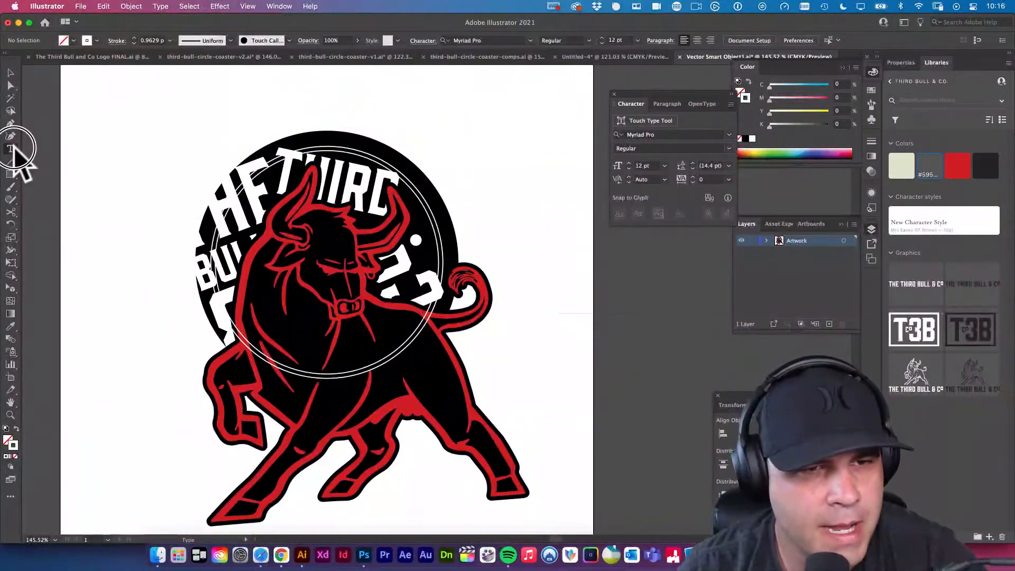
click(15, 152)
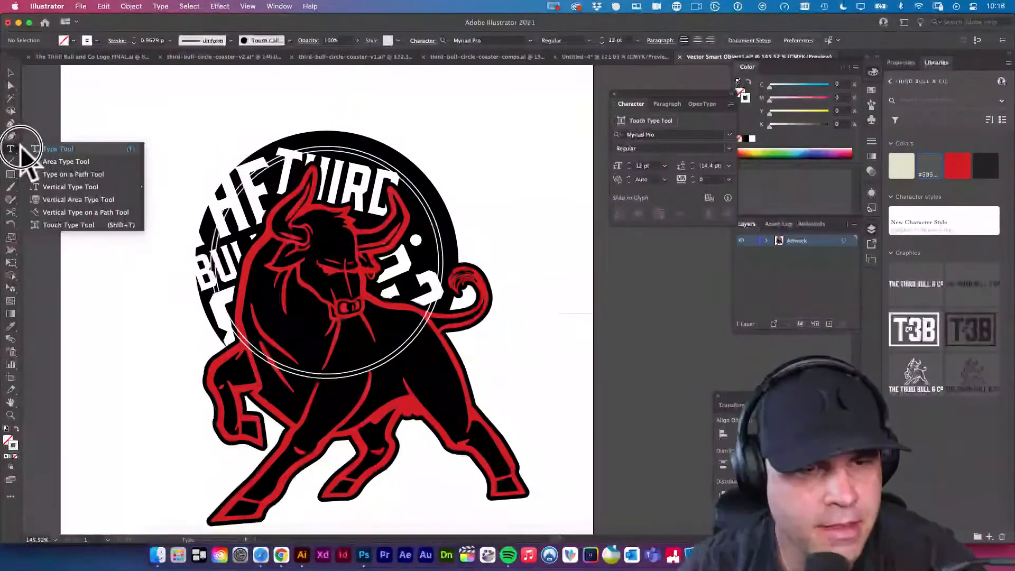
click(83, 175)
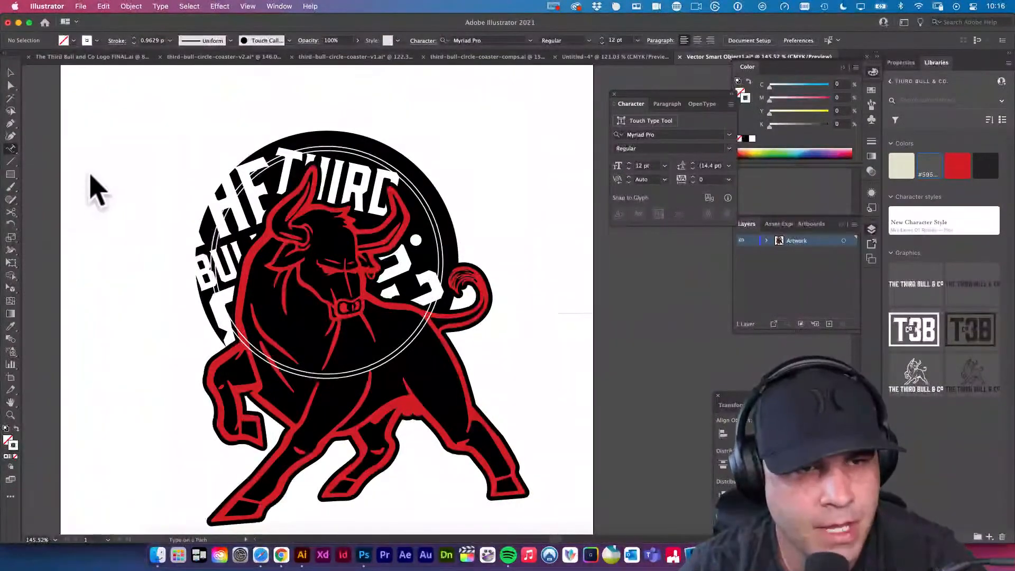
click(364, 368)
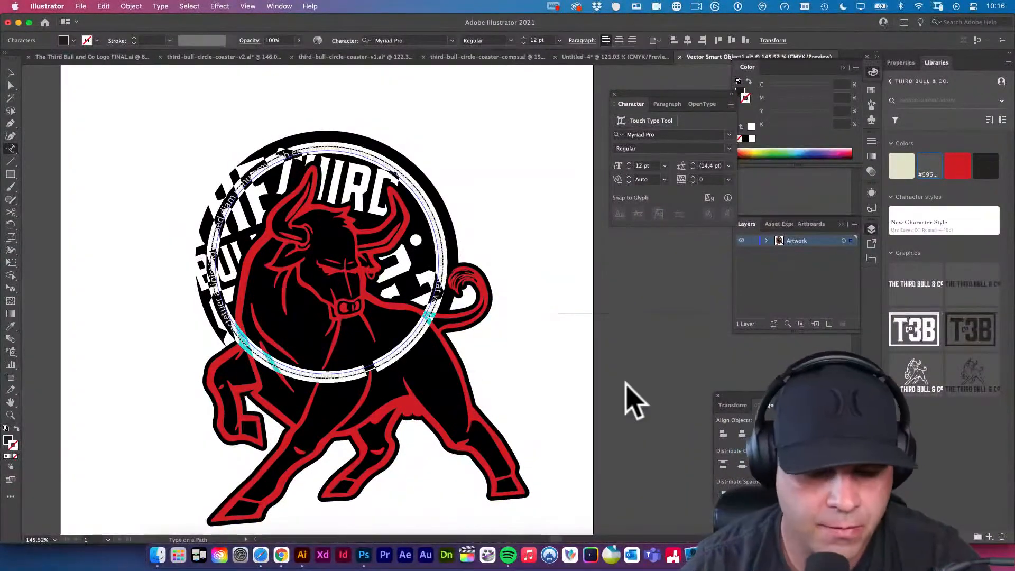
key(BackSpace)
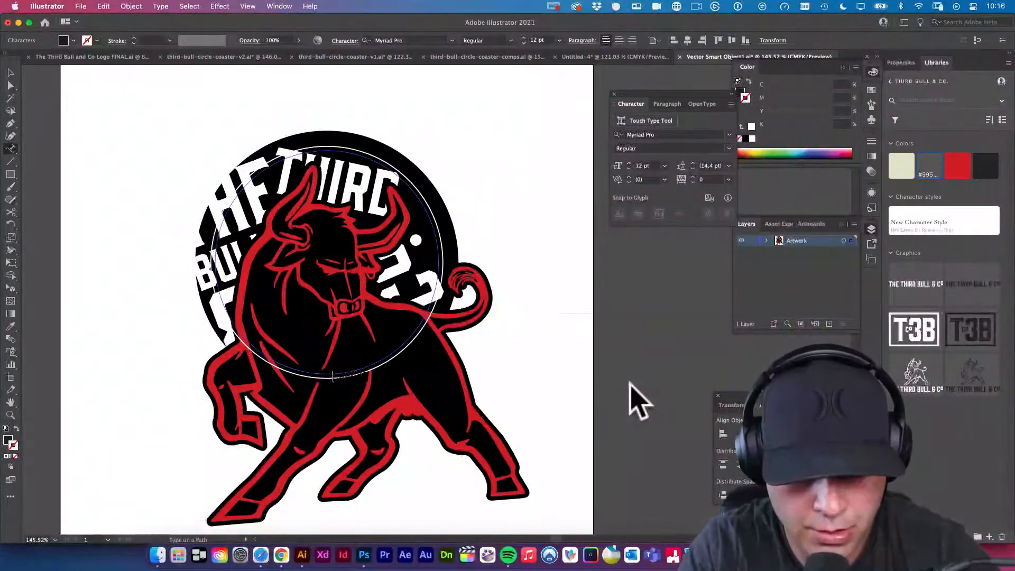
text(Bu)
key(super+a)
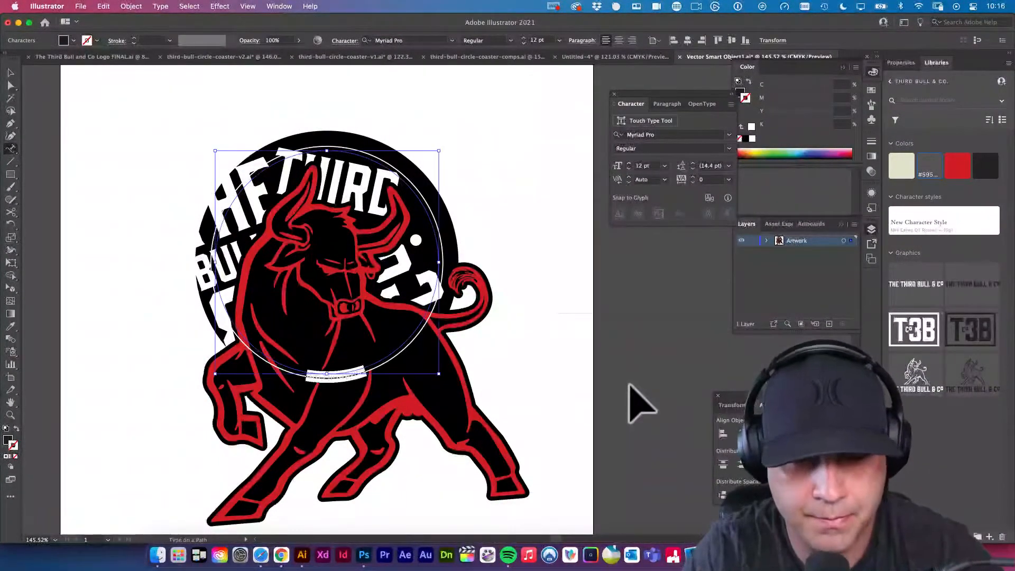
Switch to Safari, check the thirdbull.com website in a new tab, and return to Illustrator.
click(263, 556)
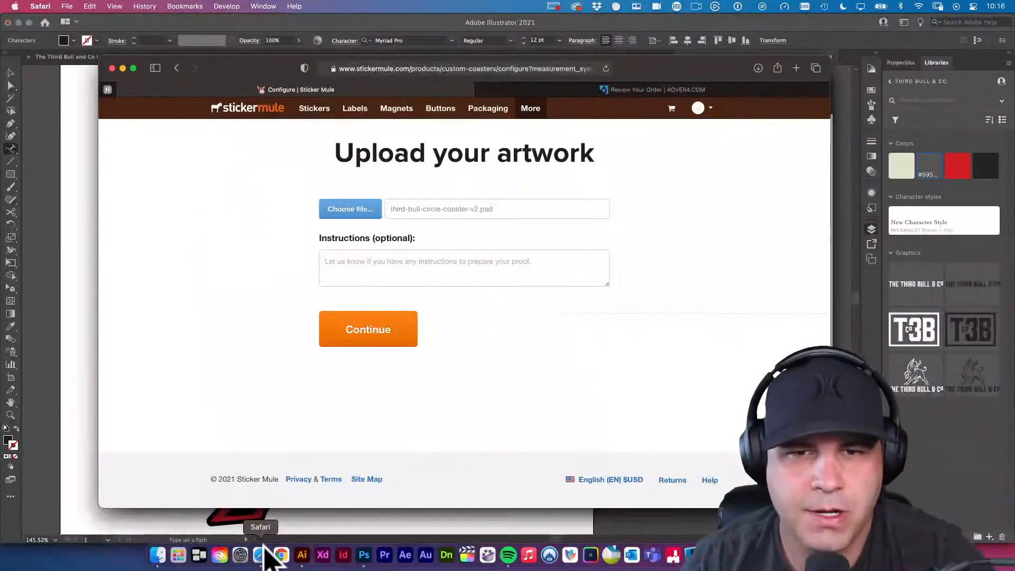
key(super+t)
text(thirdbull.com)
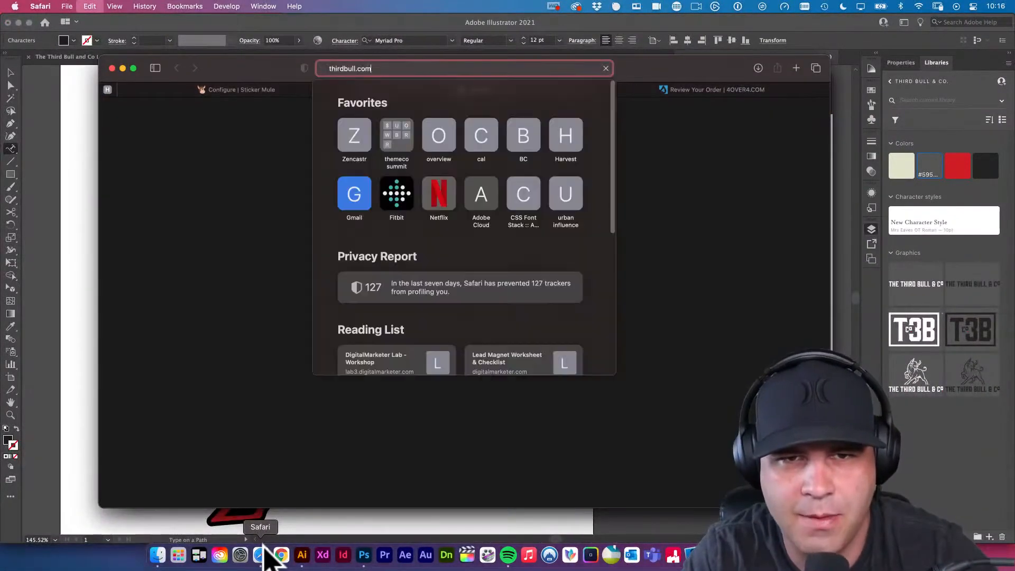
key(Return)
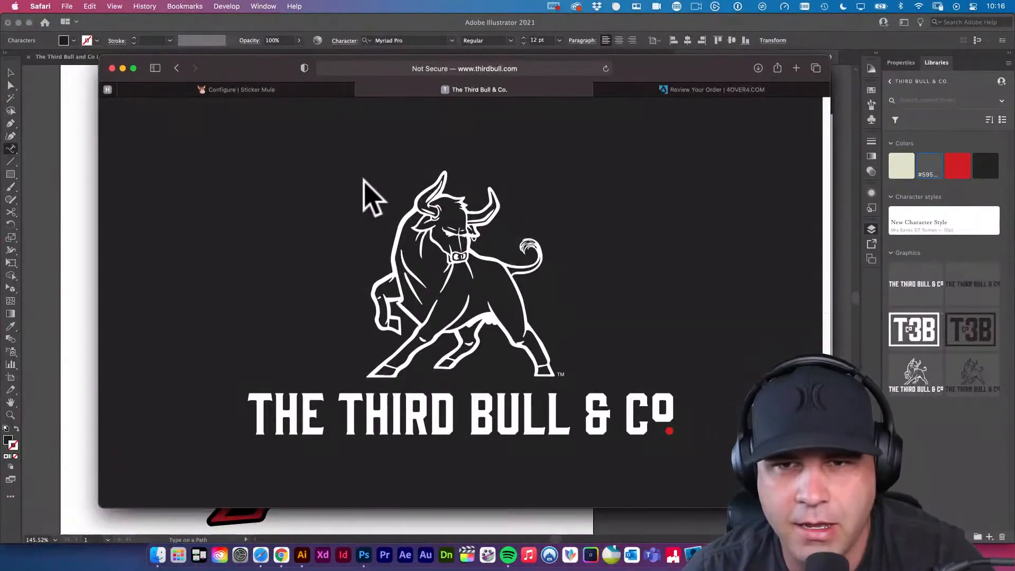
key(ctrl+Tab)
click(79, 287)
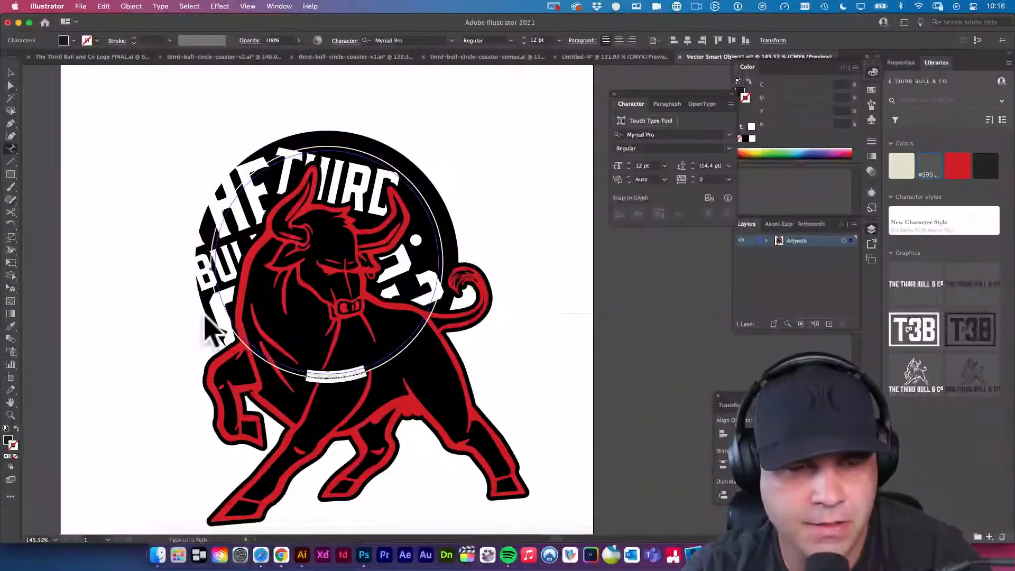
Set the fill of the selected thirdbull.com path text to white, FFFFFF.
double_click(8, 439)
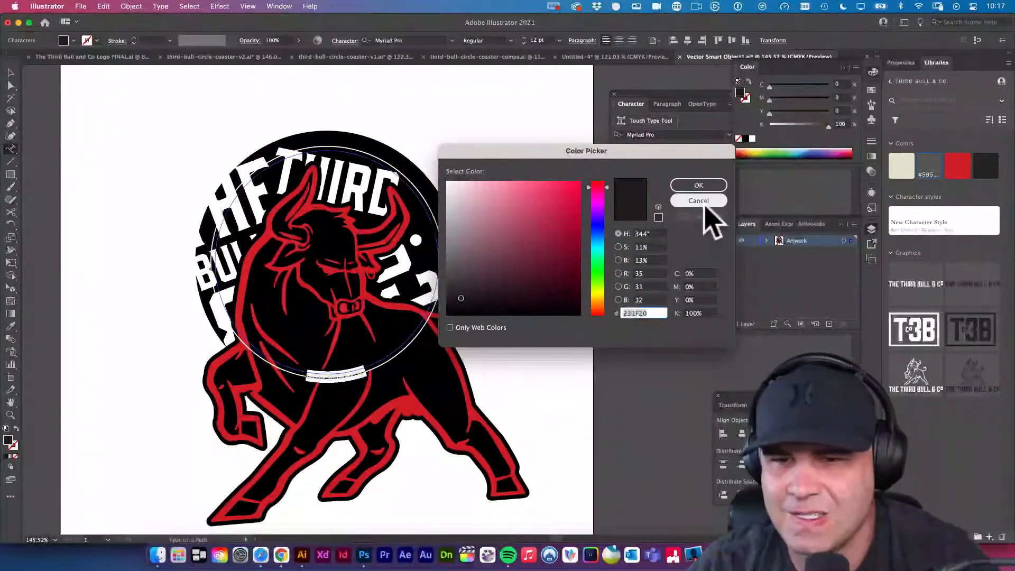
click(491, 202)
drag(492, 202, 431, 175)
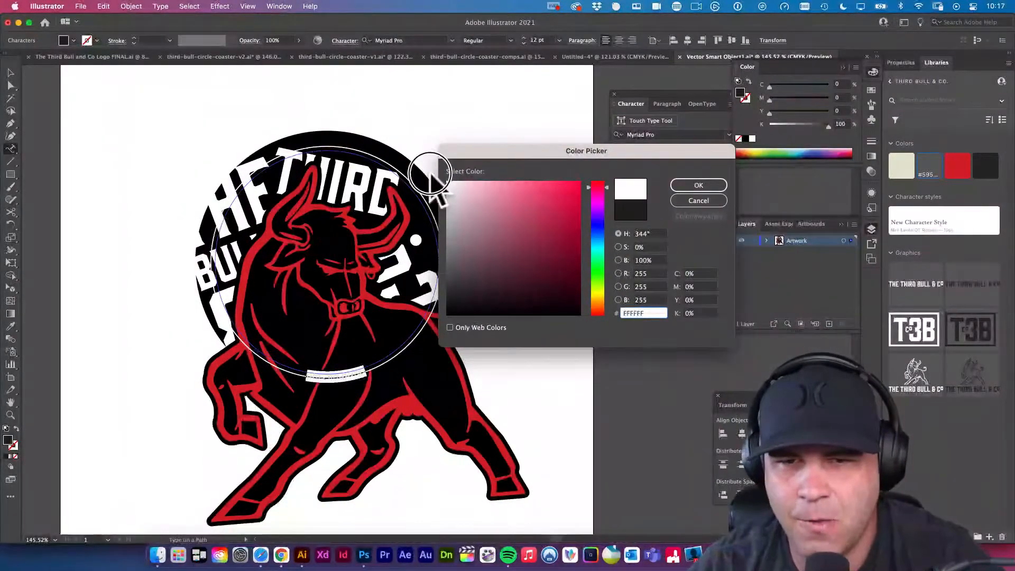
click(687, 185)
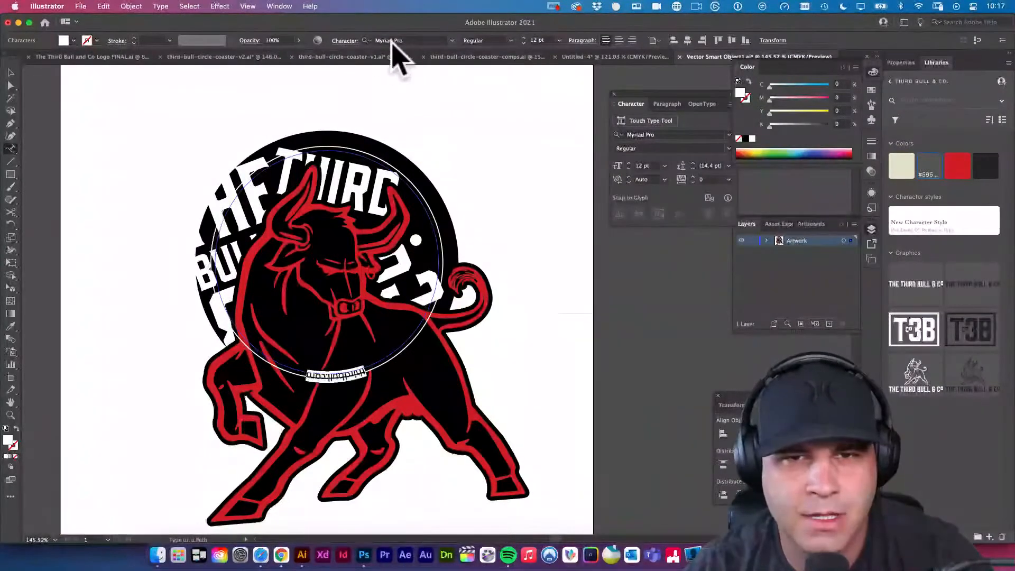
Change the selected path text's font to Gin in the Regular style.
click(423, 41)
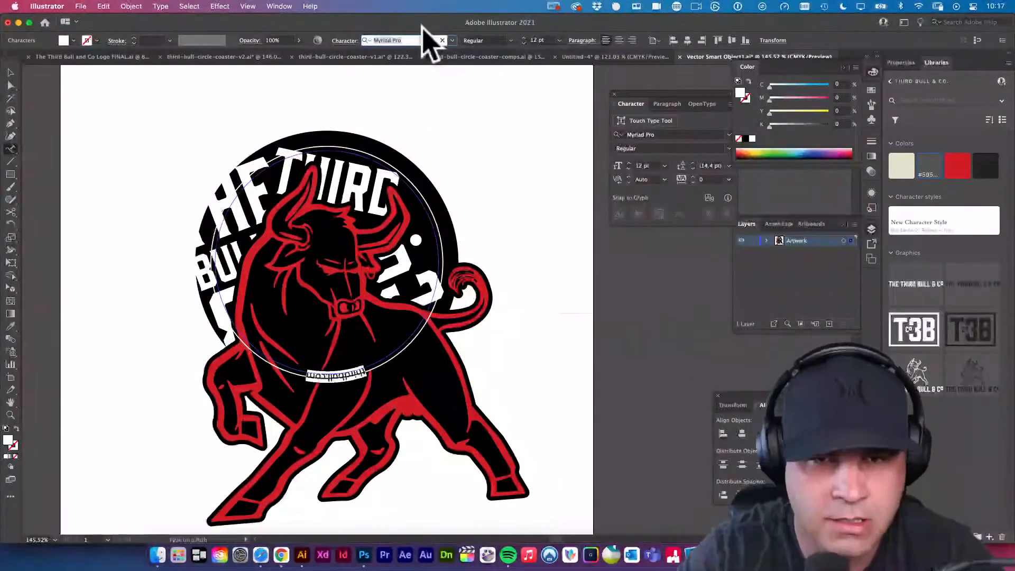
text(gin)
key(Return)
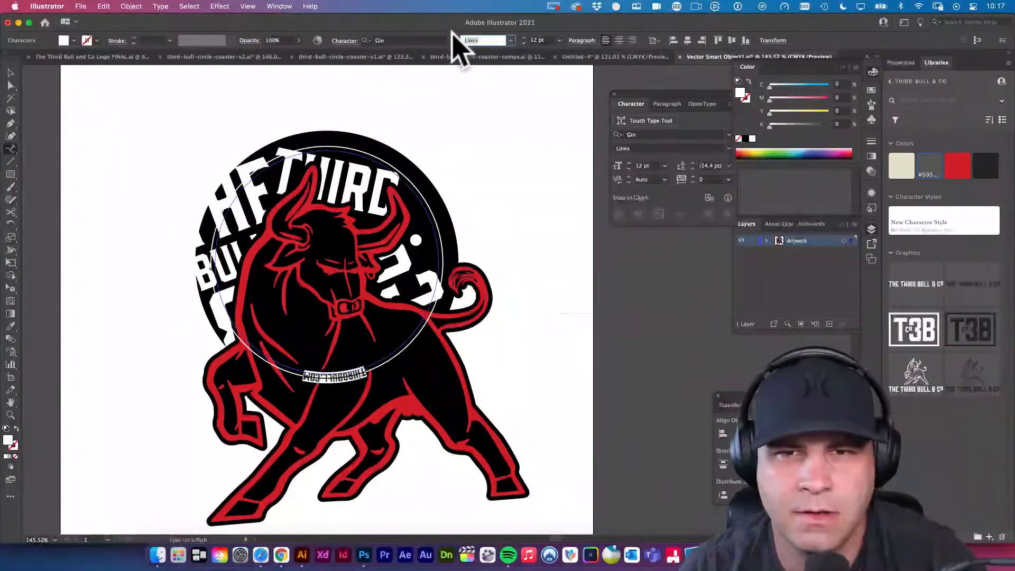
click(509, 41)
click(496, 93)
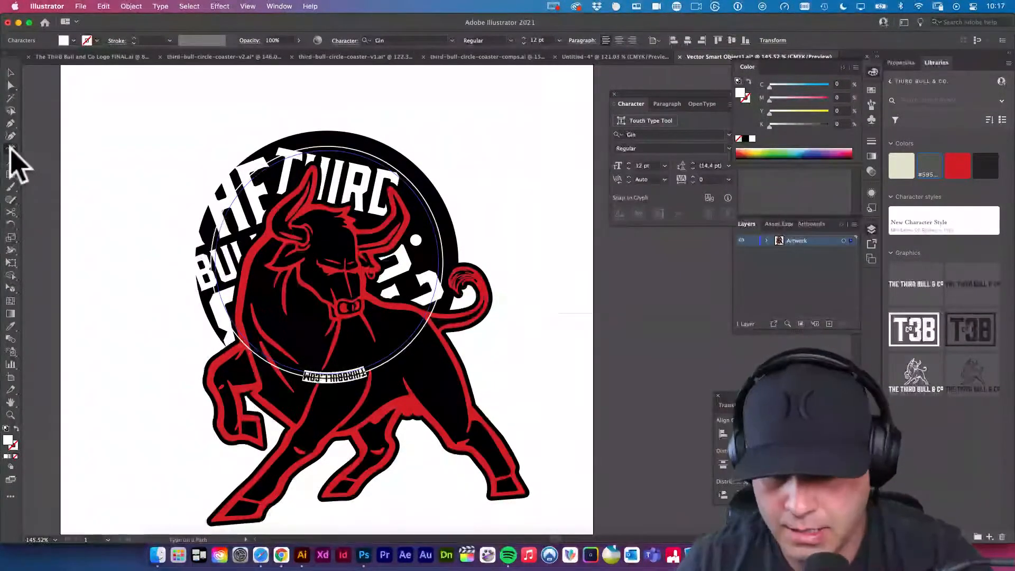
Flip the thirdbull.com text to the inside of its circular path with the Type on a Path options, previewing the change.
key(super+z)
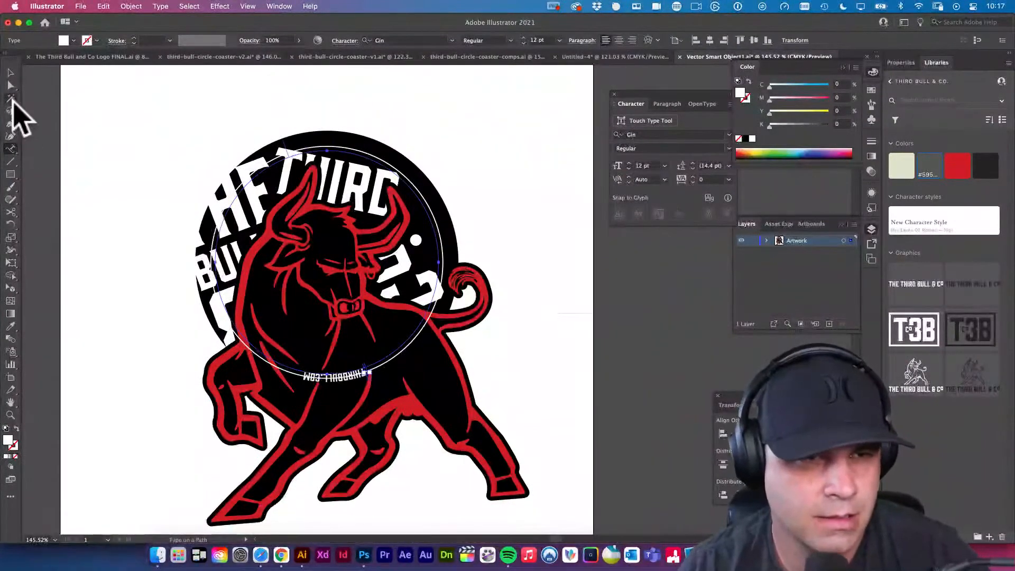
click(10, 72)
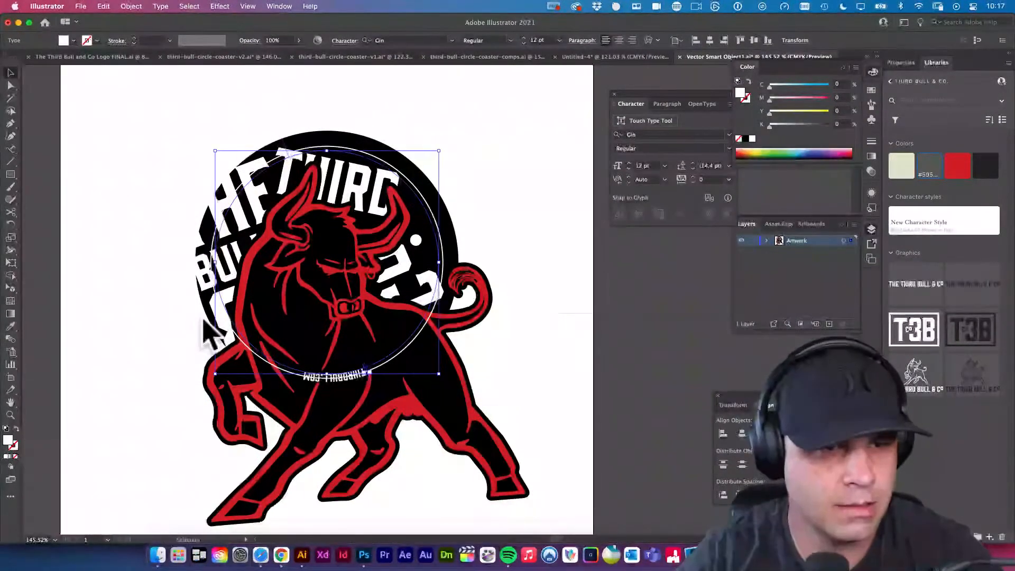
click(11, 149)
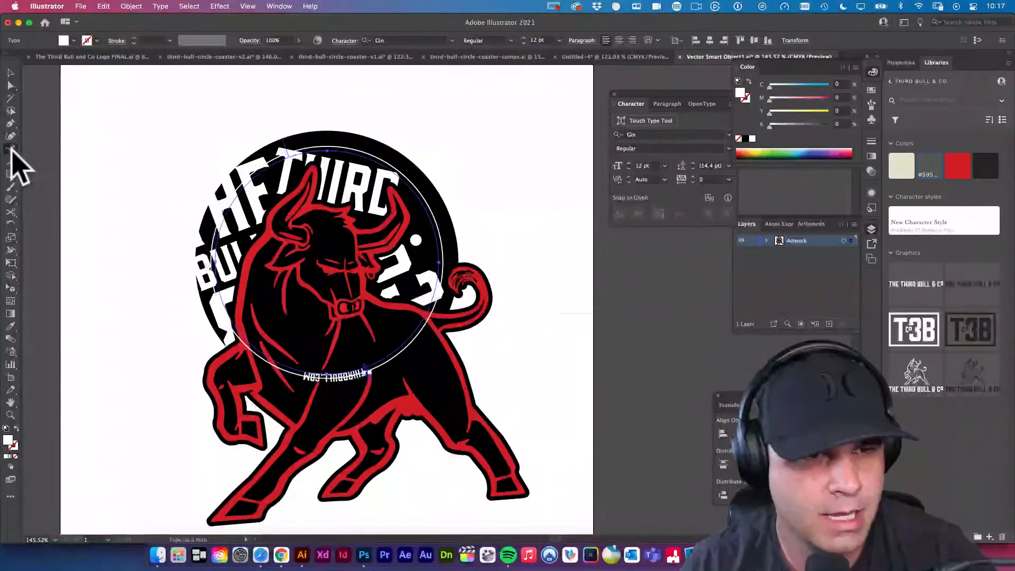
double_click(11, 150)
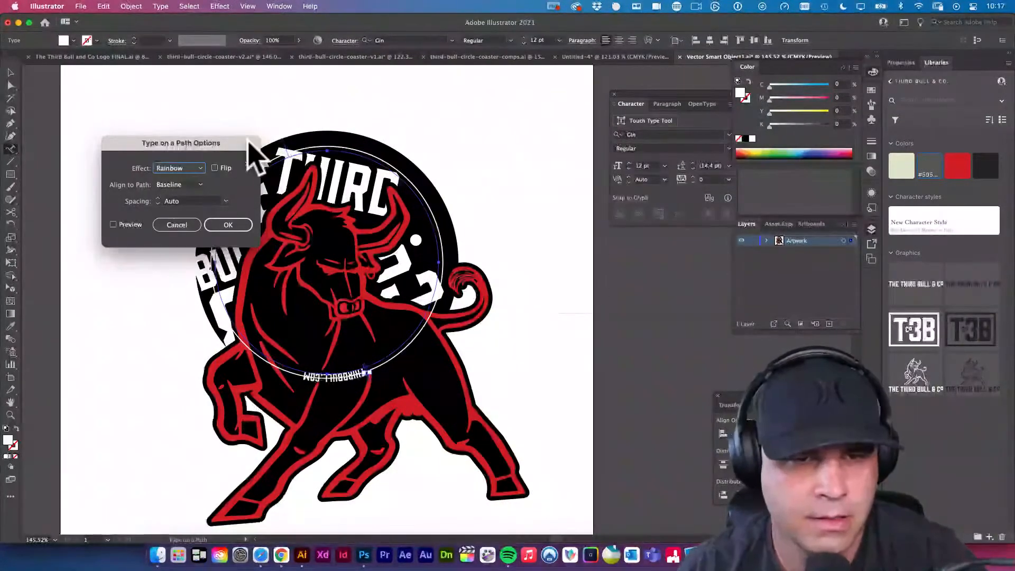
drag(260, 145, 660, 181)
click(615, 203)
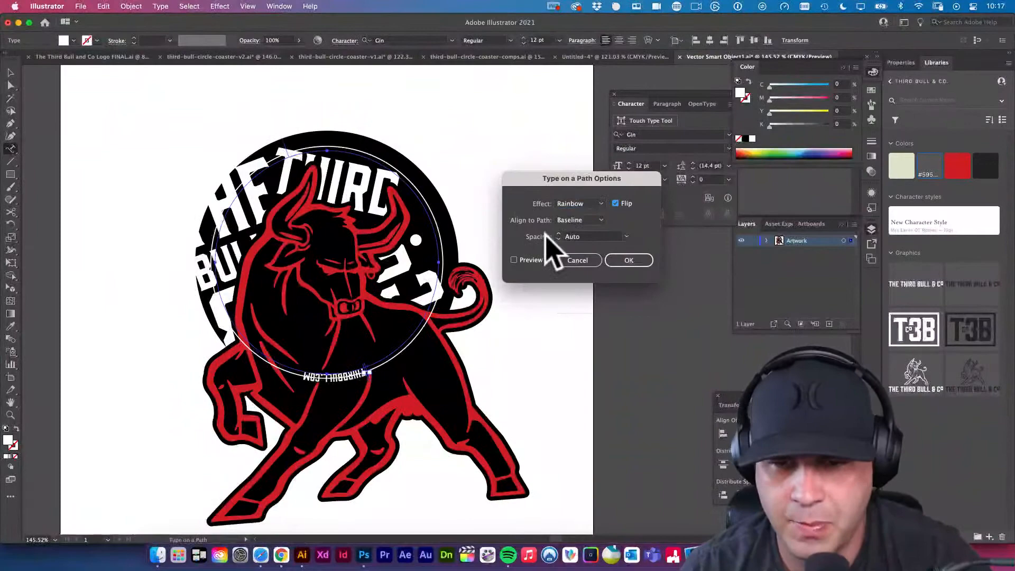
click(514, 260)
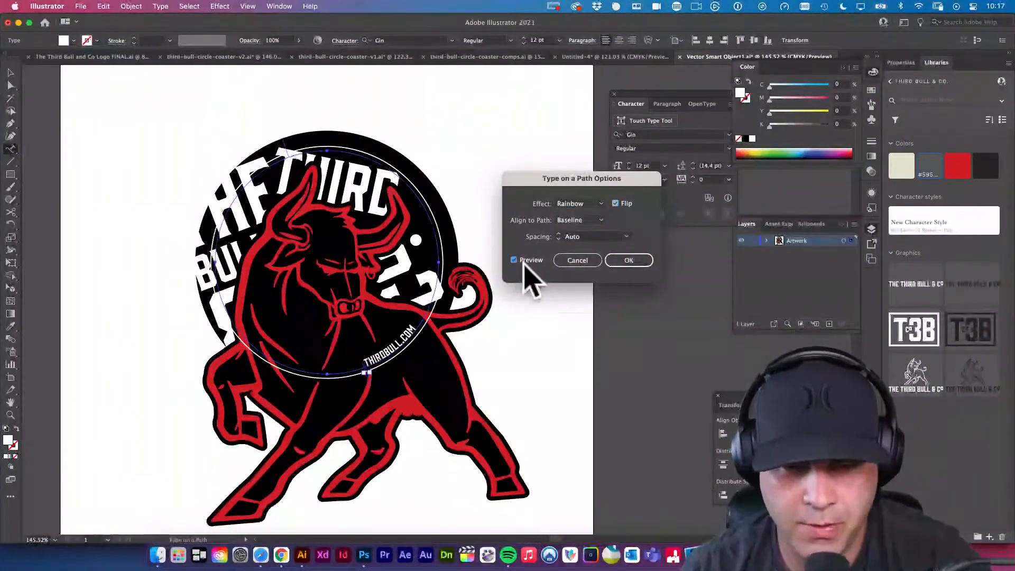
click(623, 260)
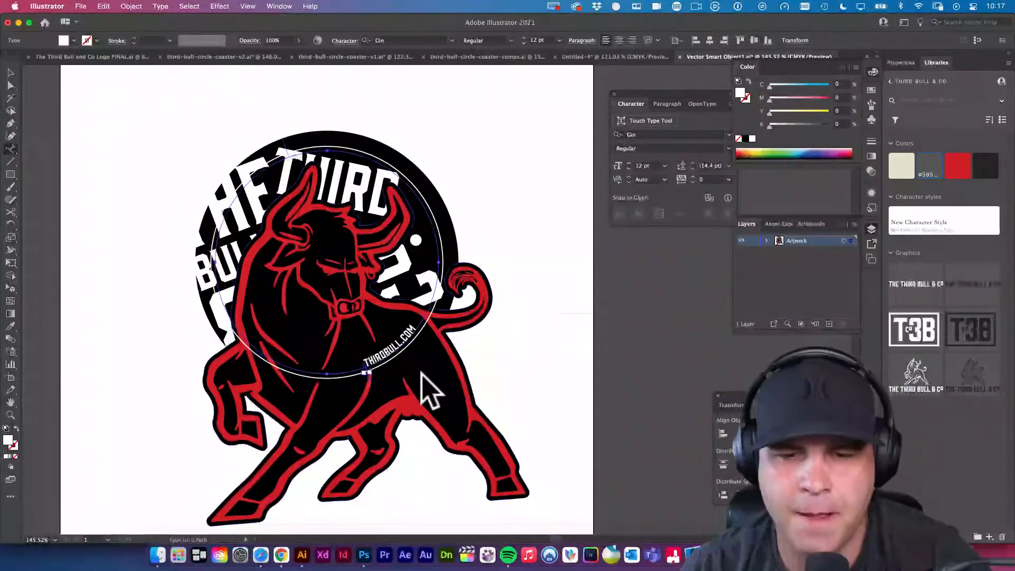
Rotate the circular thirdbull.com text slightly clockwise around the circle's center.
key(r)
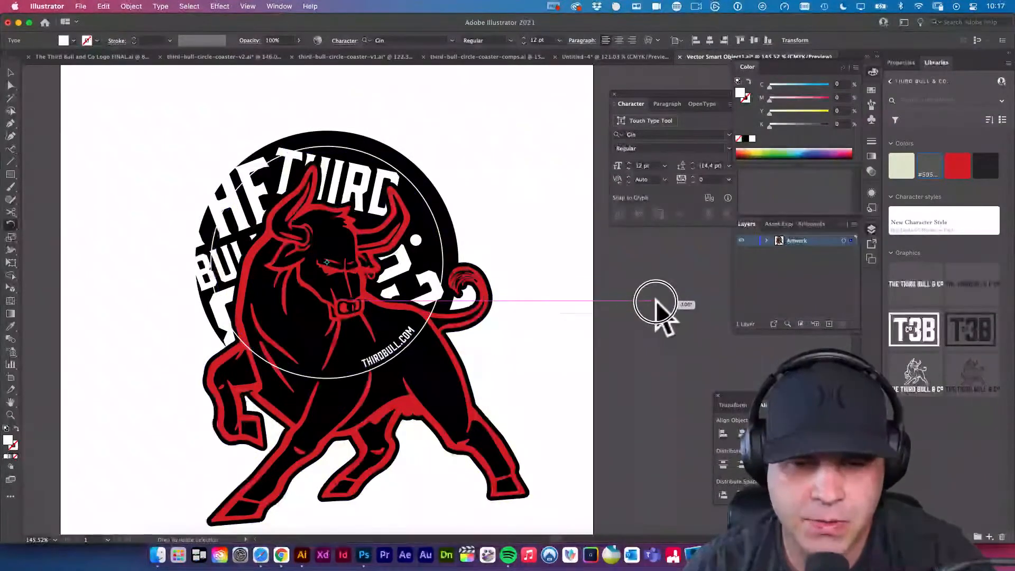
drag(654, 313, 640, 352)
click(11, 72)
Set the thirdbull.com path text to 11 pt with a tracking of 100.
drag(427, 390, 453, 409)
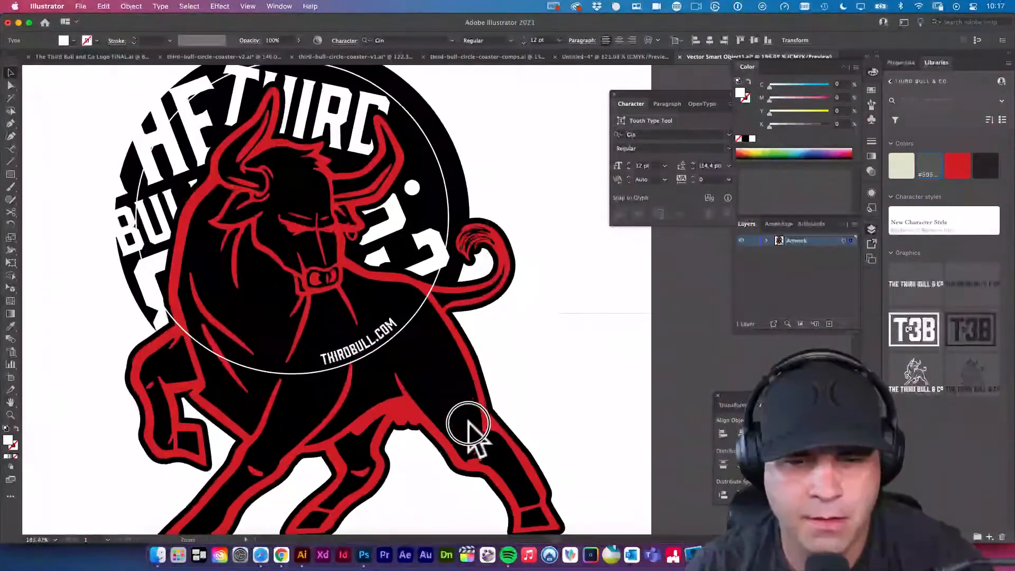
triple_click(385, 334)
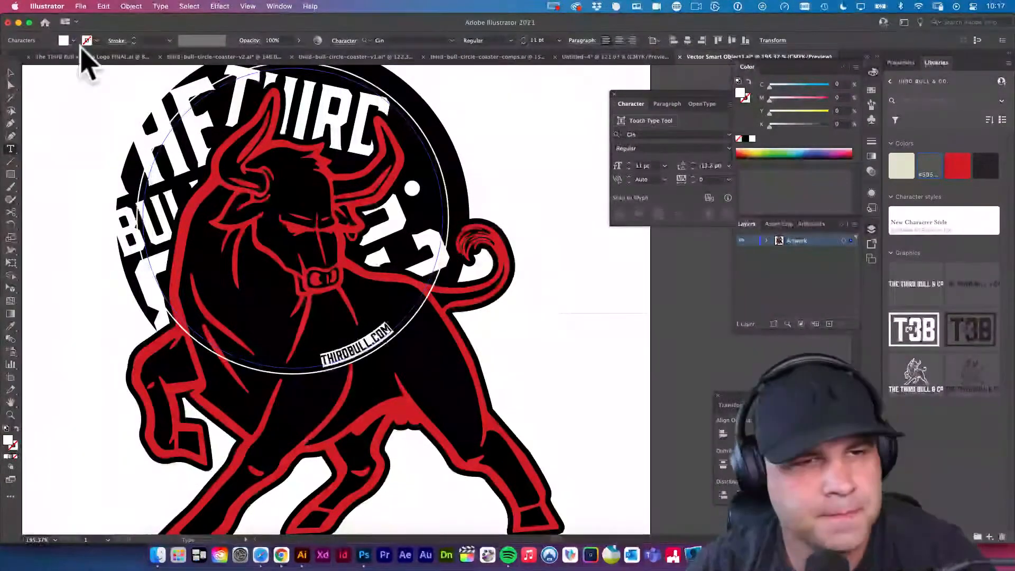
click(11, 73)
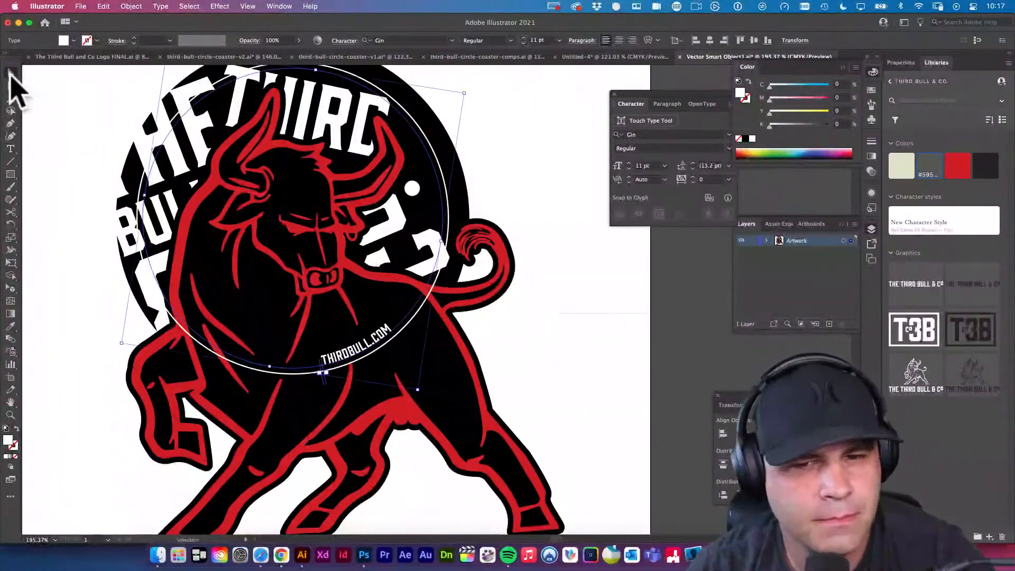
double_click(341, 357)
key(super+a)
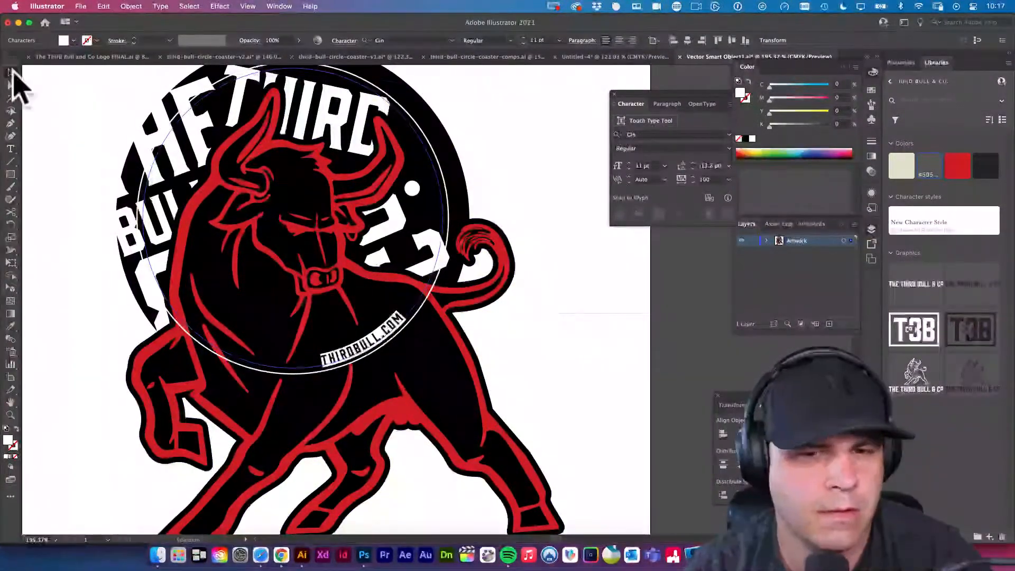
click(11, 72)
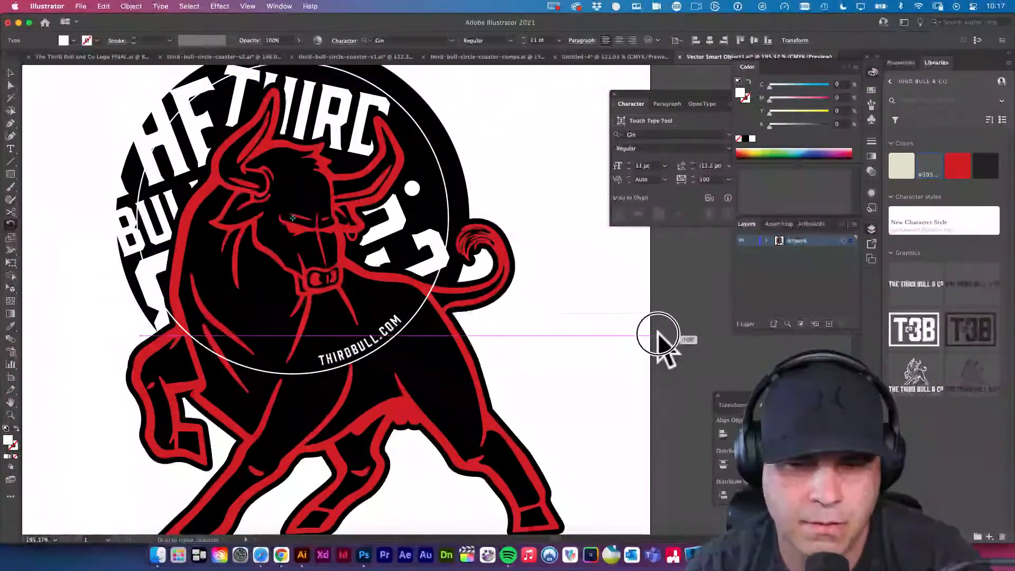
Rotate the path text slightly again and scale its circle down to about 10.6 pt type, leaving a gap inside the white ring.
click(659, 338)
drag(415, 386, 523, 436)
click(370, 296)
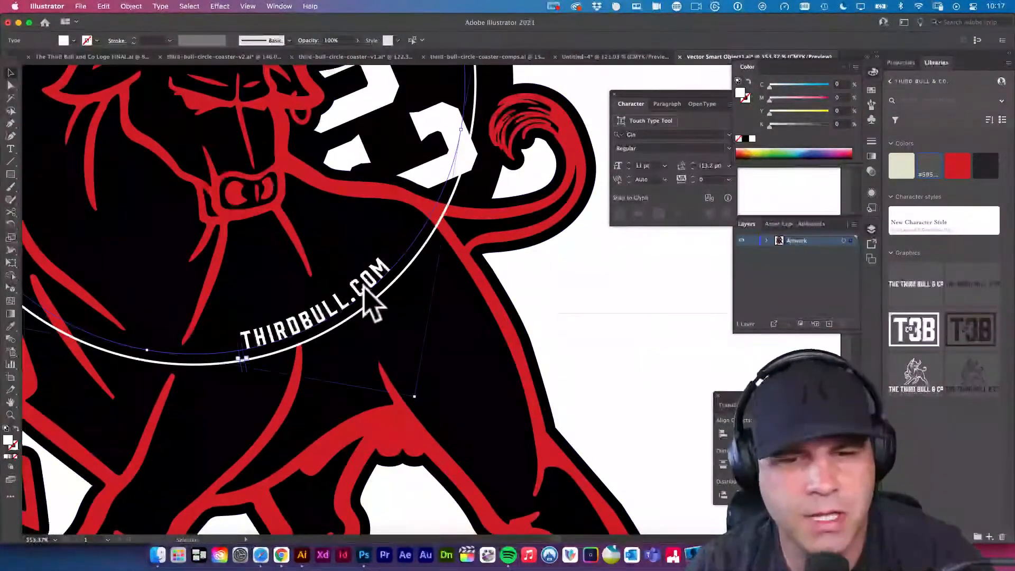
key(e)
drag(413, 397, 407, 385)
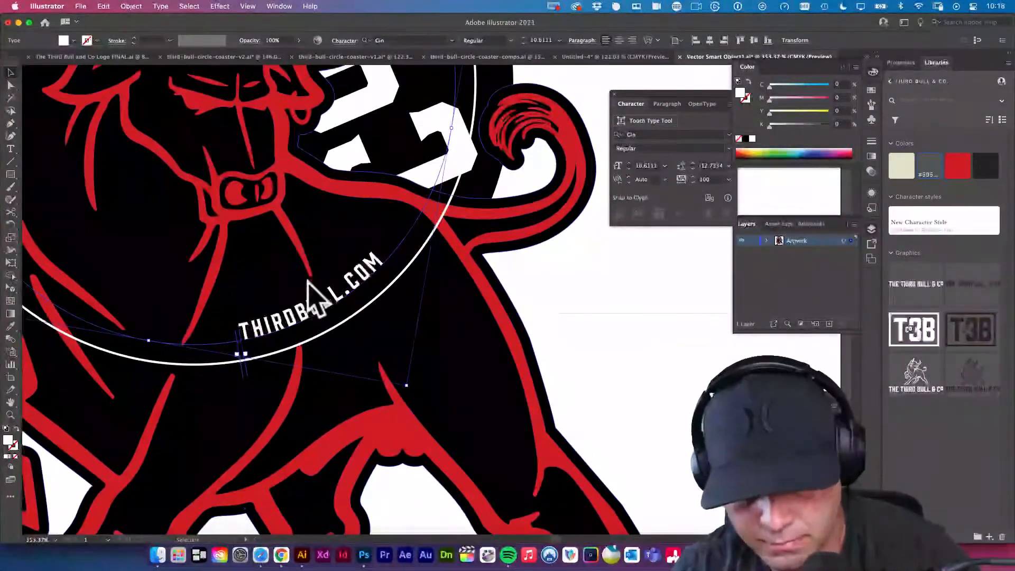
click(315, 286)
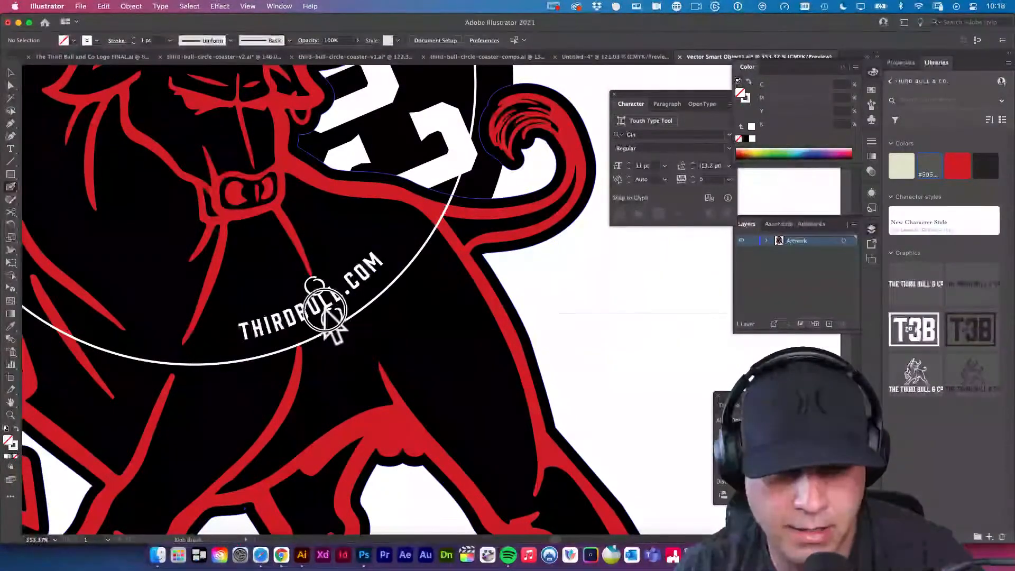
key(v)
click(340, 316)
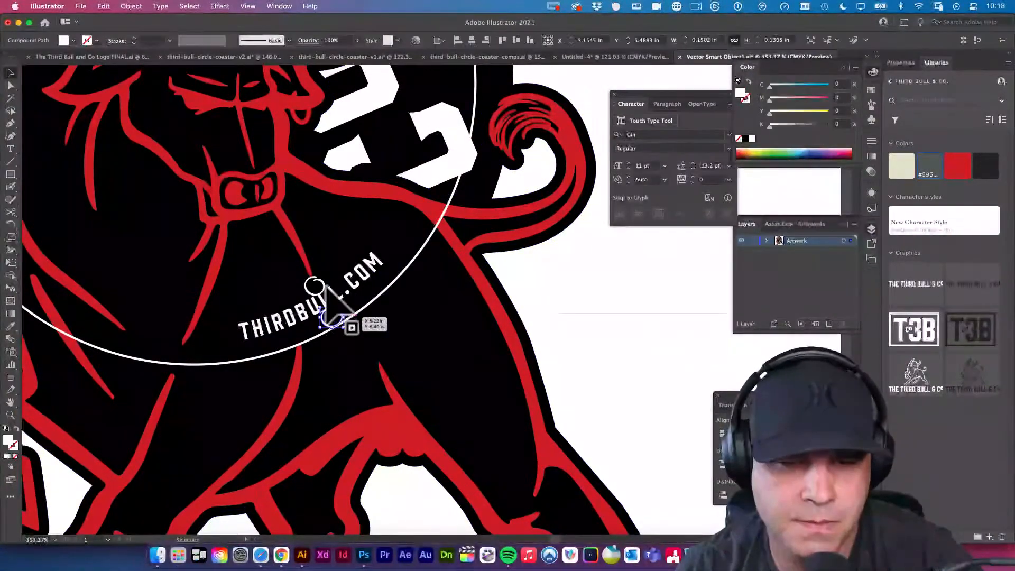
shift+click(324, 285)
key(Delete)
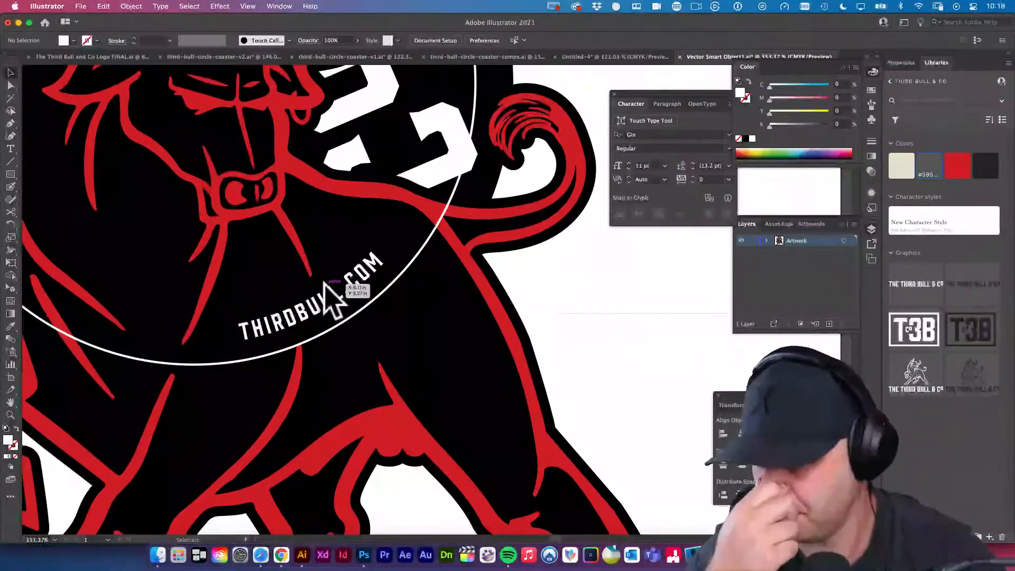
drag(448, 348, 397, 340)
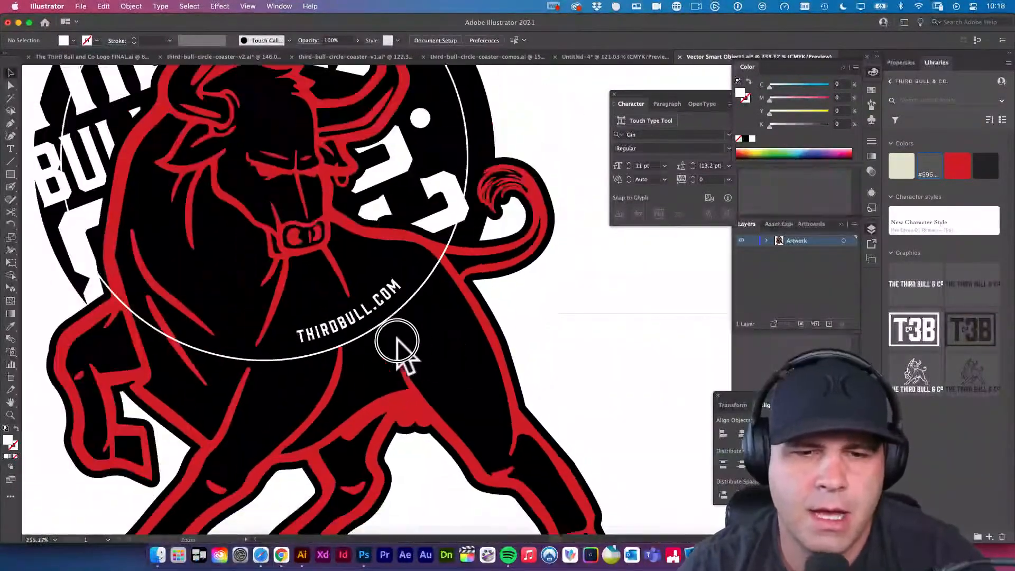
Remove the white stroke from the circular ring, and save and close the Vector Smart Object artwork.
click(422, 288)
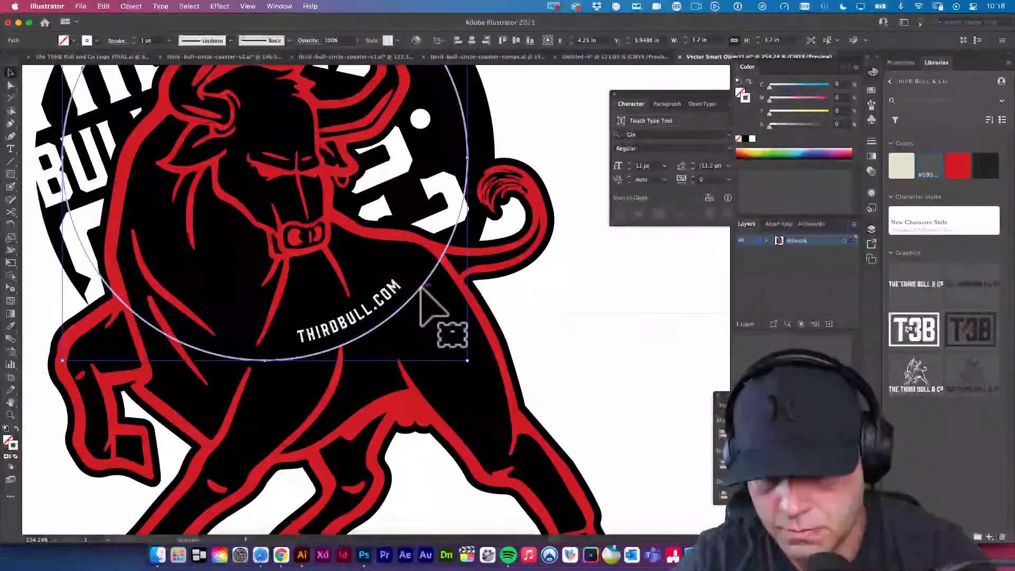
click(540, 336)
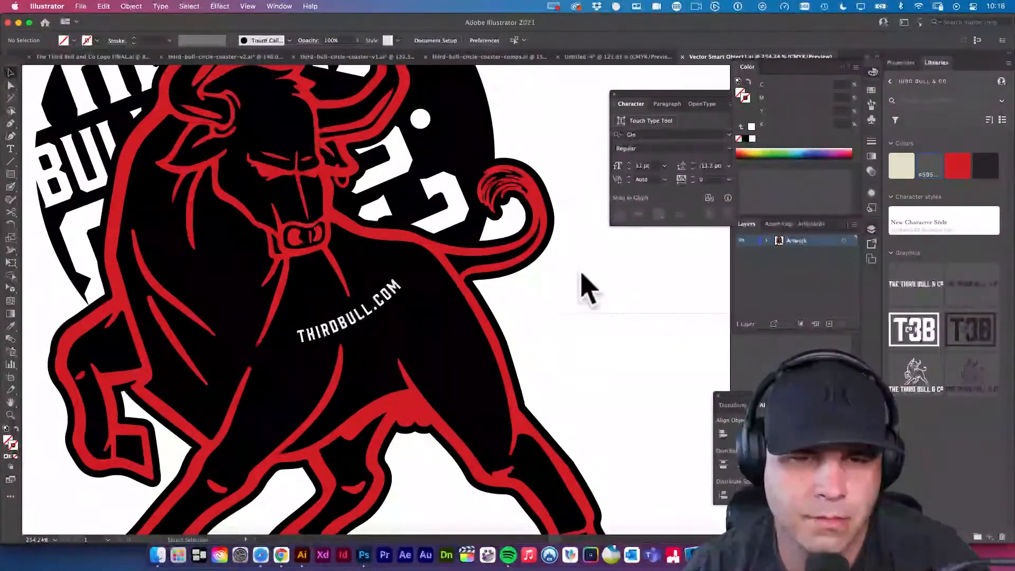
key(super+w)
click(450, 57)
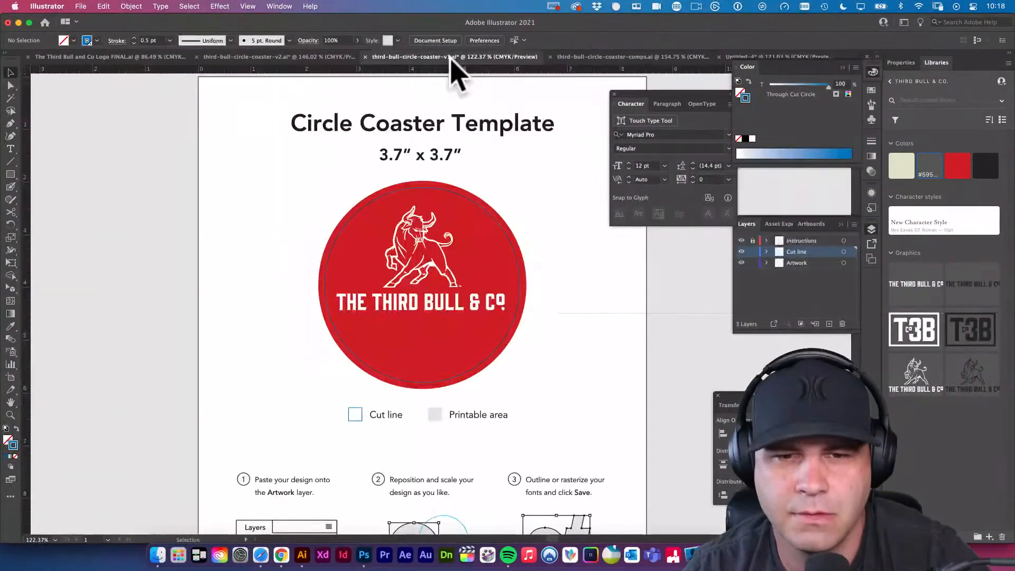
Switch to Photoshop and inspect the updated coaster artwork inside the cut line up close.
click(370, 560)
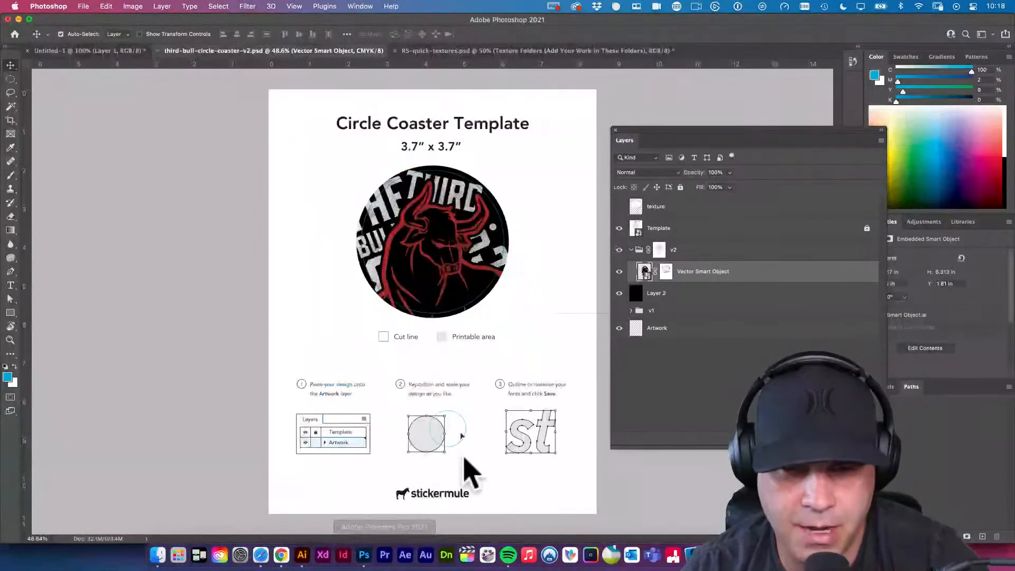
click(533, 318)
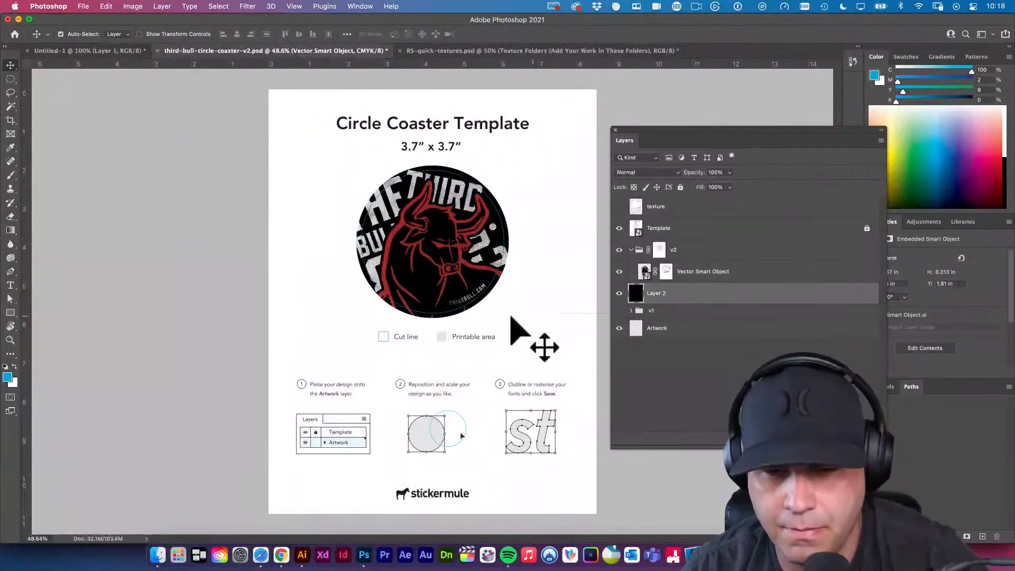
key(super+z)
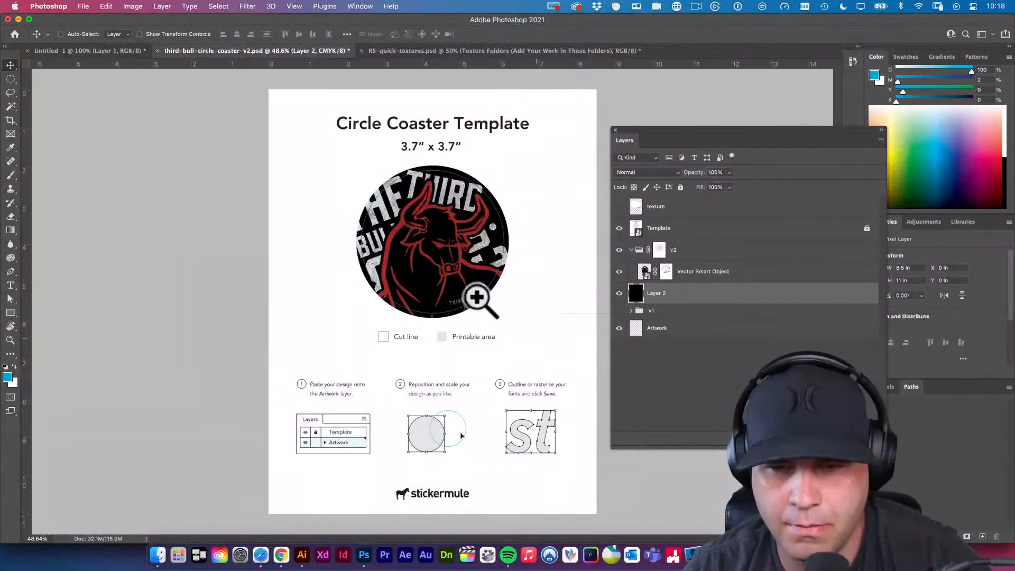
drag(482, 297, 457, 378)
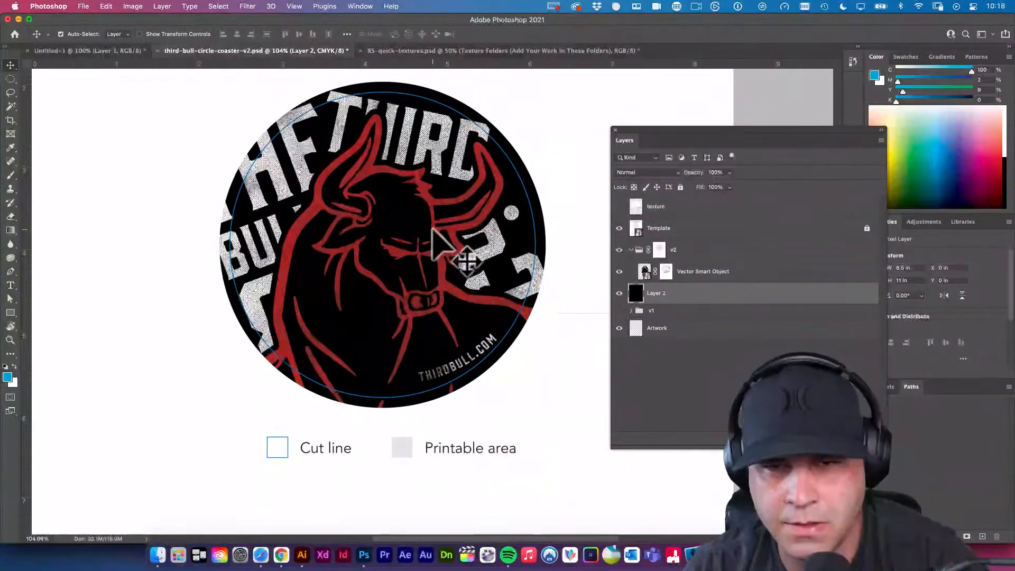
Reopen the Vector Smart Object in Illustrator, give the circular ring a 1 pt white stroke again, and save it.
click(646, 273)
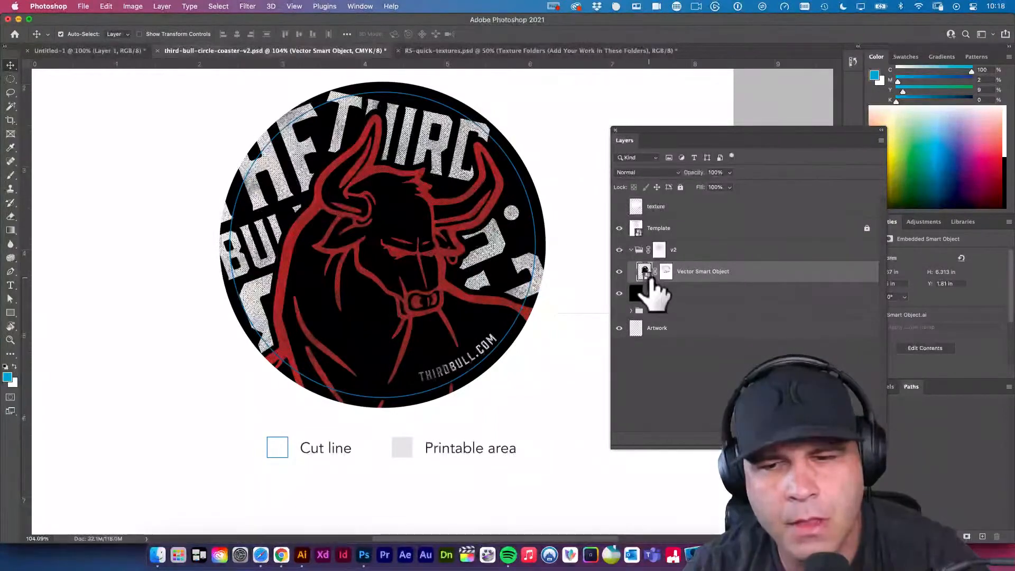
double_click(644, 272)
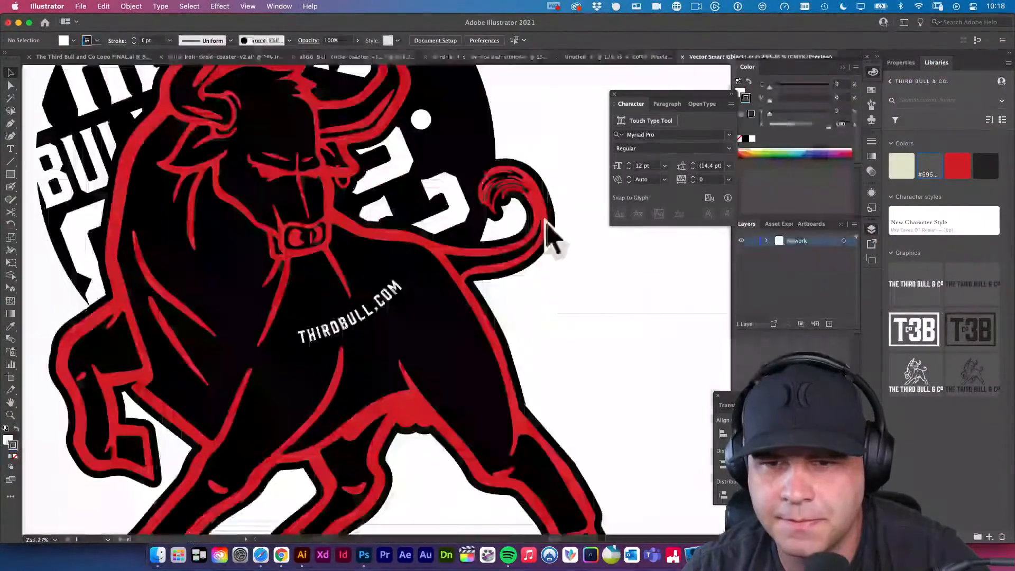
click(424, 283)
key(i)
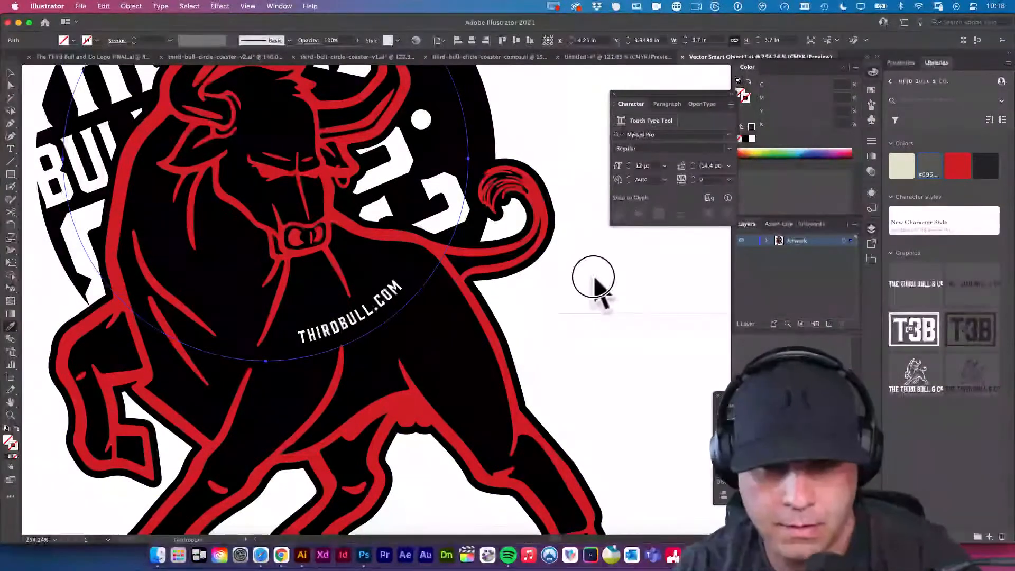
click(593, 289)
key(v)
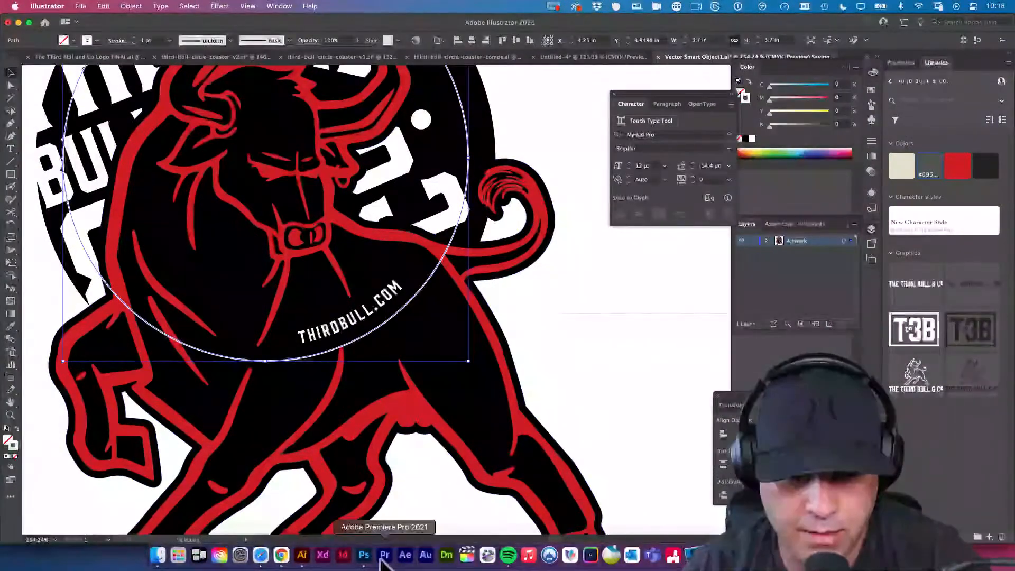
Switch to Photoshop and nudge the vector artwork left and slightly down so its white ring lines up with the cut line.
click(364, 555)
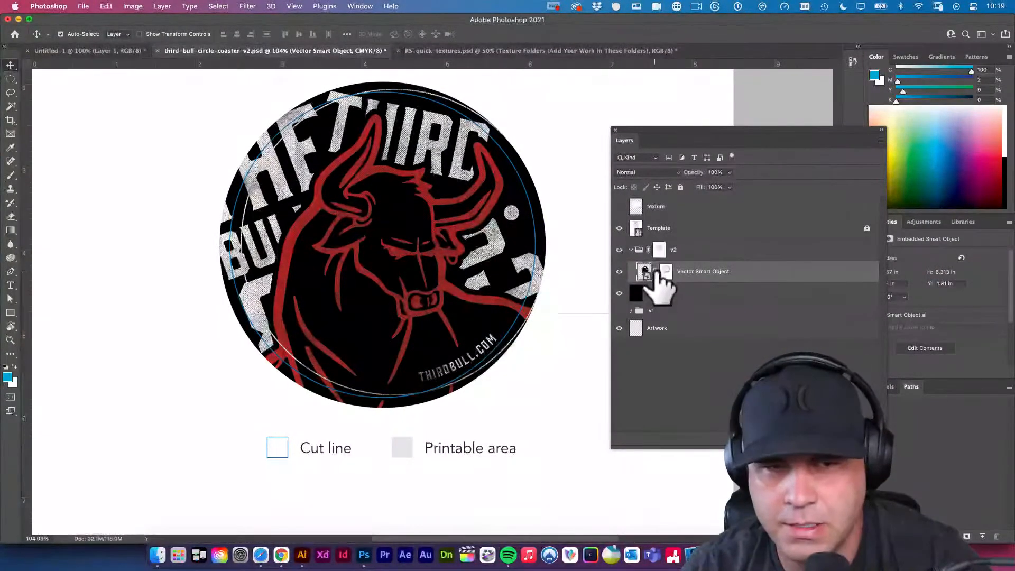
scroll(455, 344, up, 5)
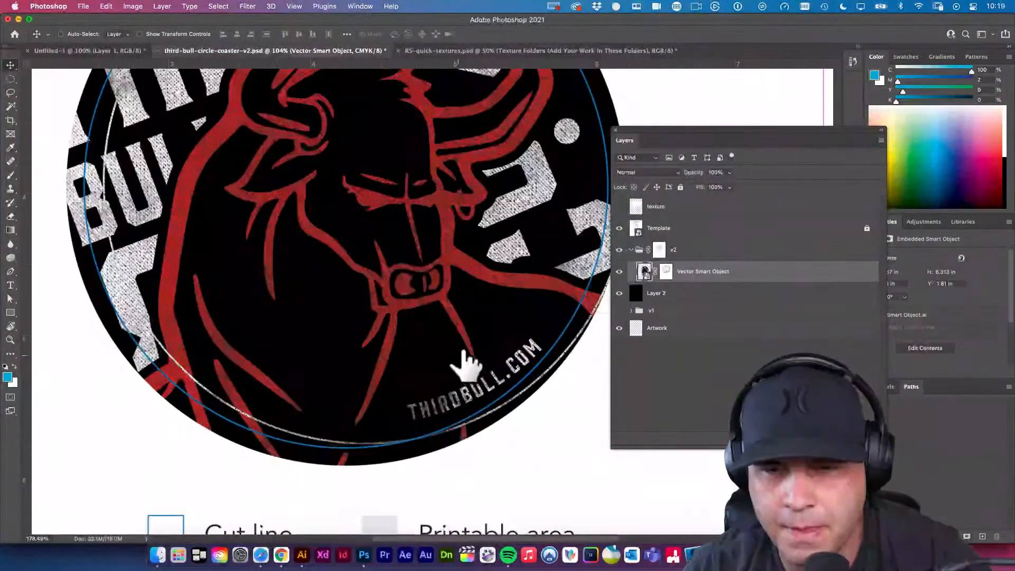
drag(464, 350, 392, 387)
scroll(390, 388, down, 4)
scroll(400, 410, up, 2)
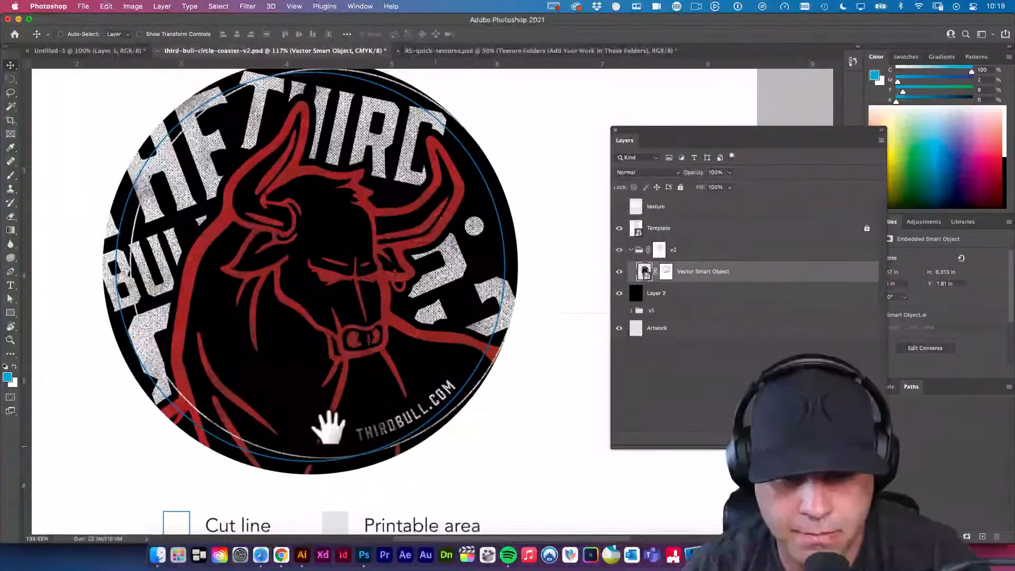
key(shift+Left)
key(shift+Left)
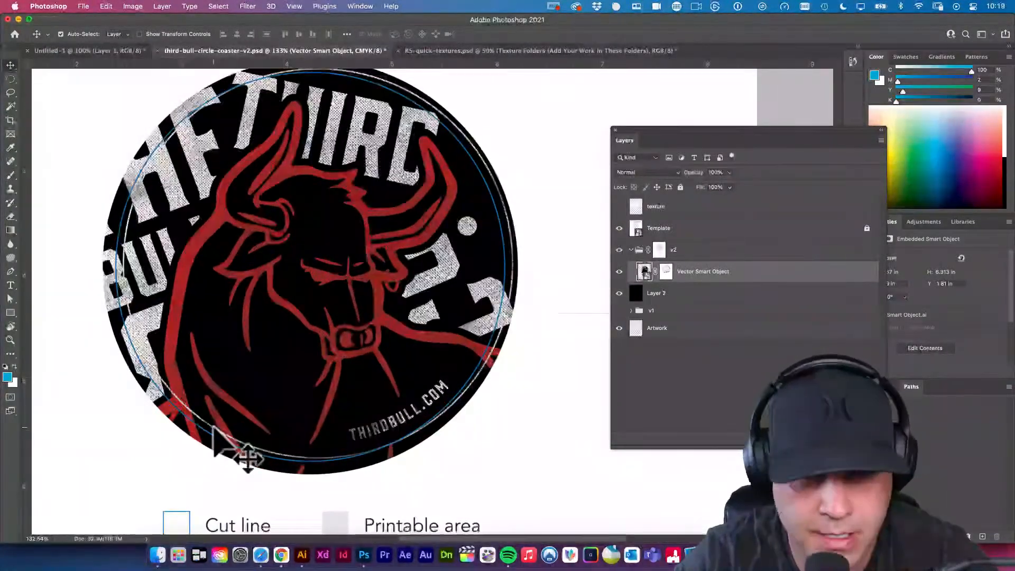
key(shift+Left)
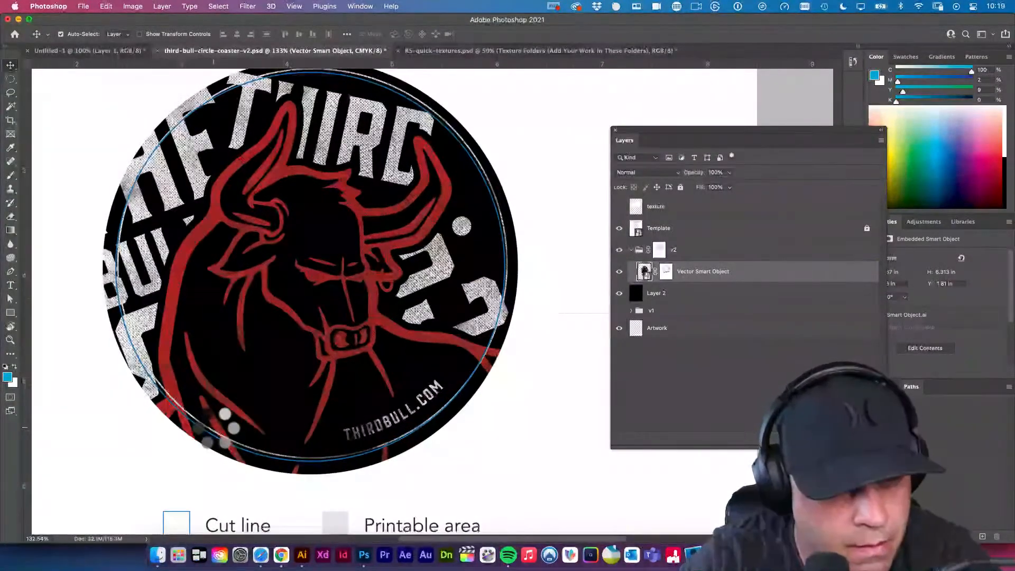
key(Down)
key(Down)
key(Down)
key(Down)
key(Down)
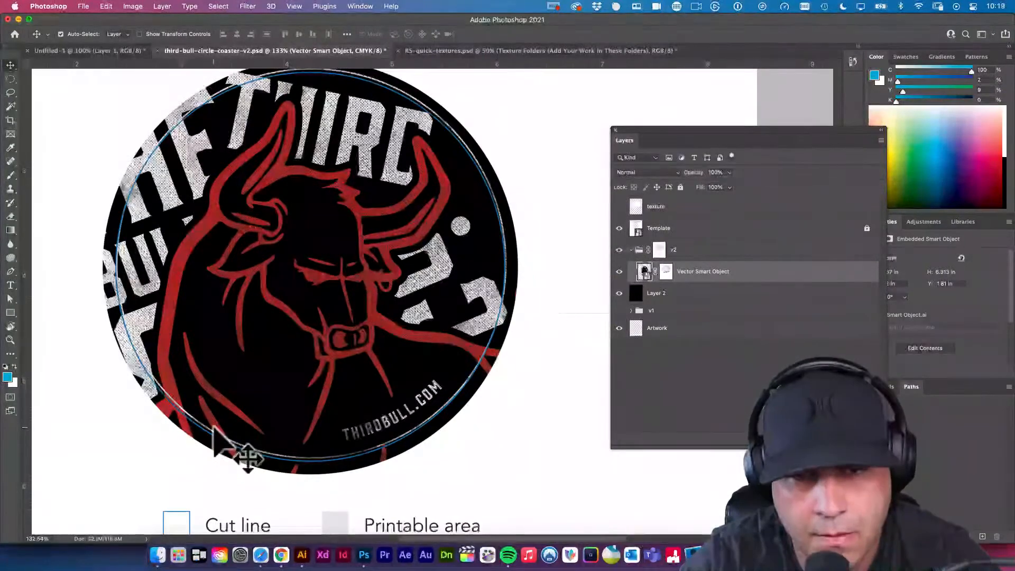
key(Down)
key(Down)
key(Down)
key(Down)
key(Down)
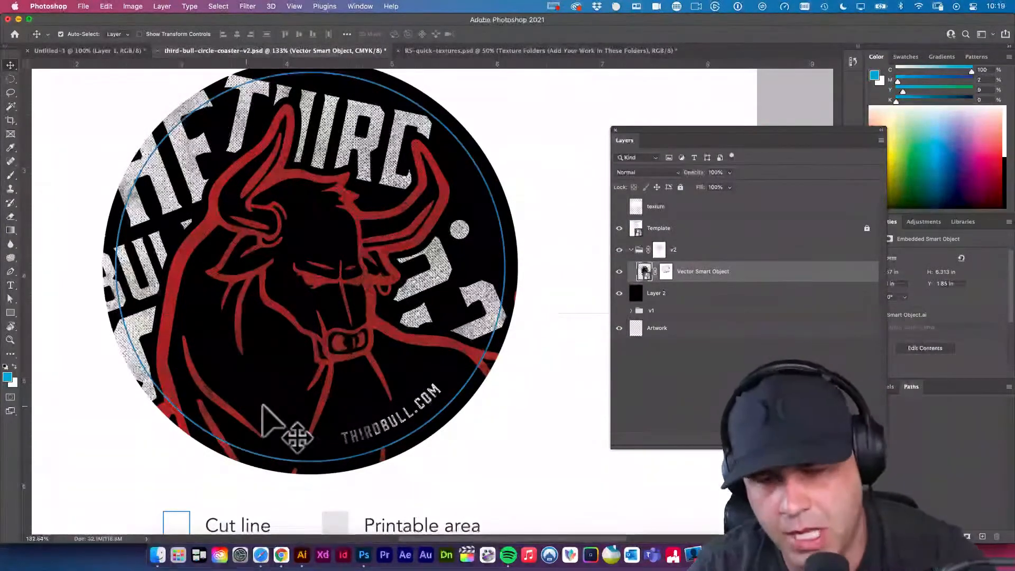
Inspect how the lettering, bull and thirdbull.com text sit relative to the coaster's cut line.
drag(466, 355, 456, 332)
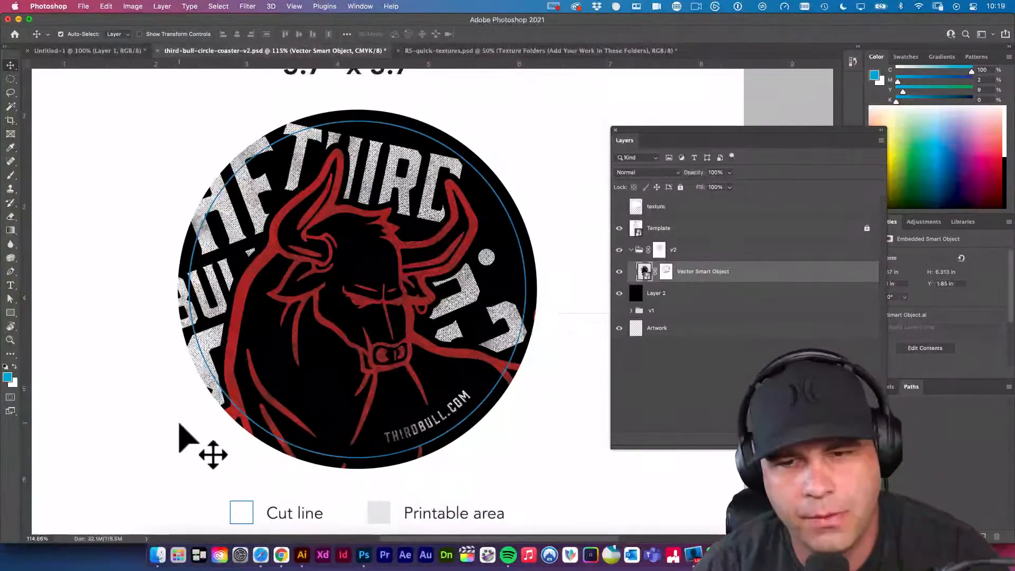
drag(438, 431, 496, 475)
drag(498, 389, 458, 386)
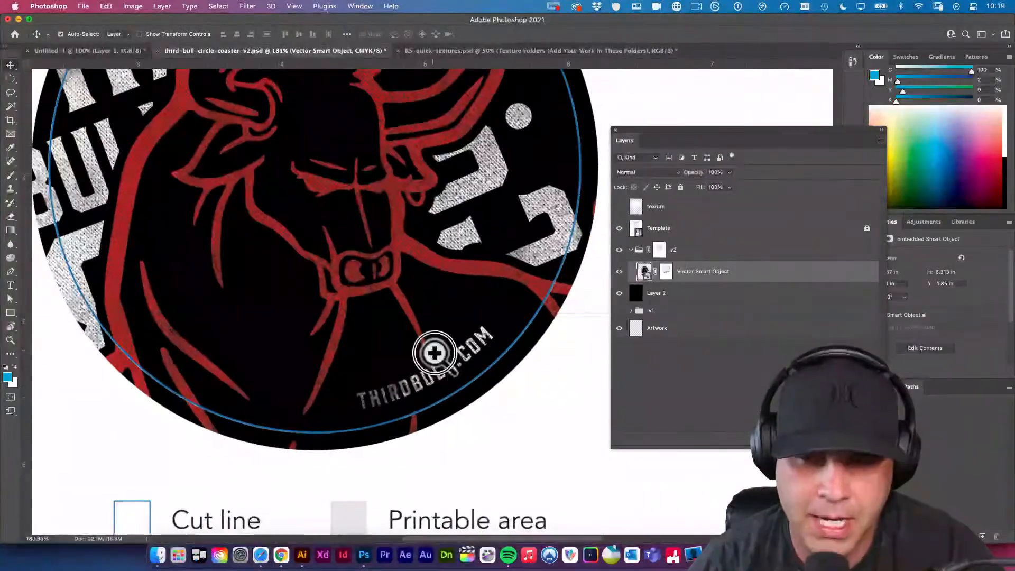
drag(434, 353, 542, 449)
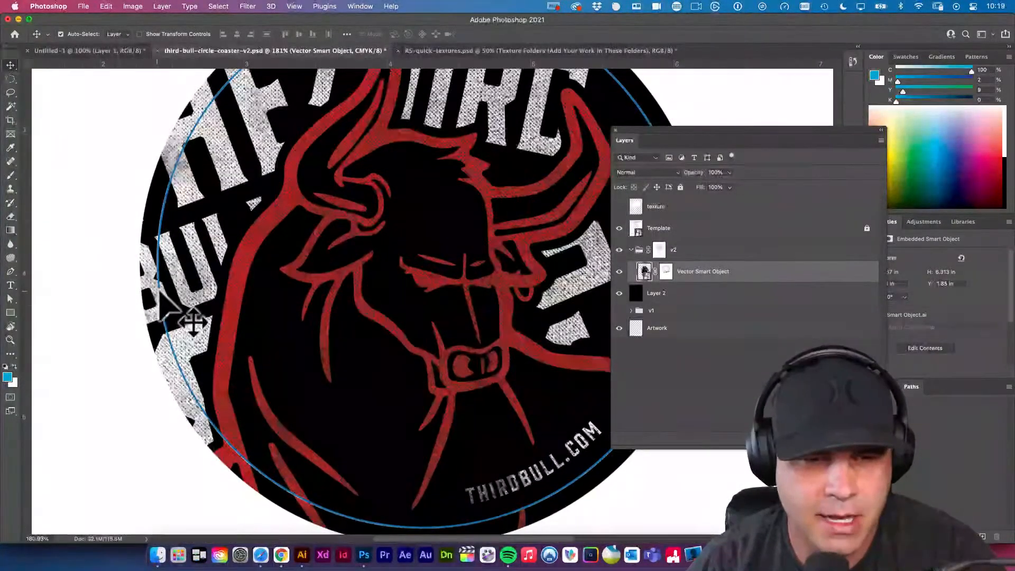
scroll(238, 283, up, 5)
drag(401, 221, 344, 223)
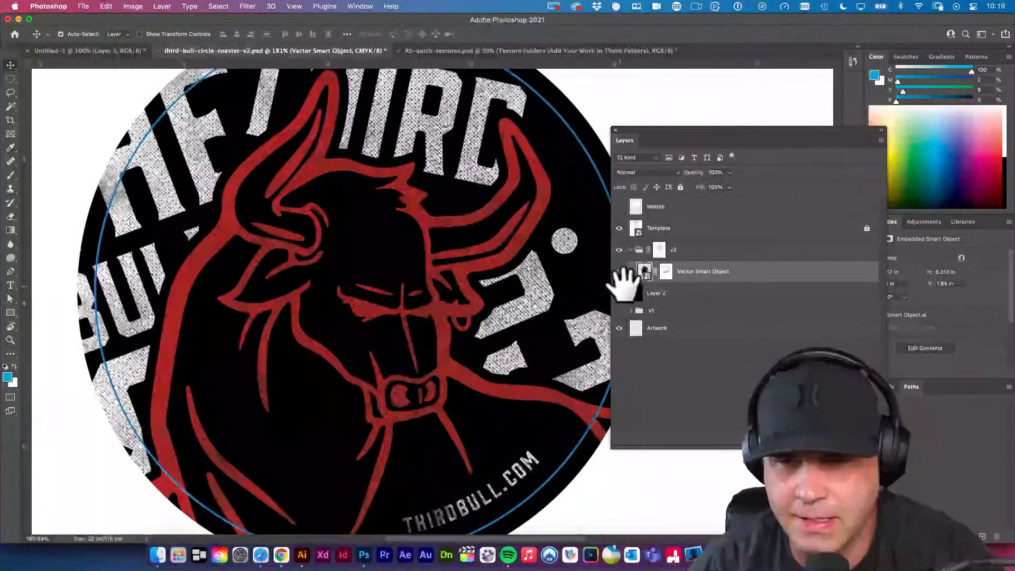
Reopen the Vector Smart Object in Illustrator, isolate the lettering group, and scale the word BULL down to about 1.18 in wide.
double_click(645, 273)
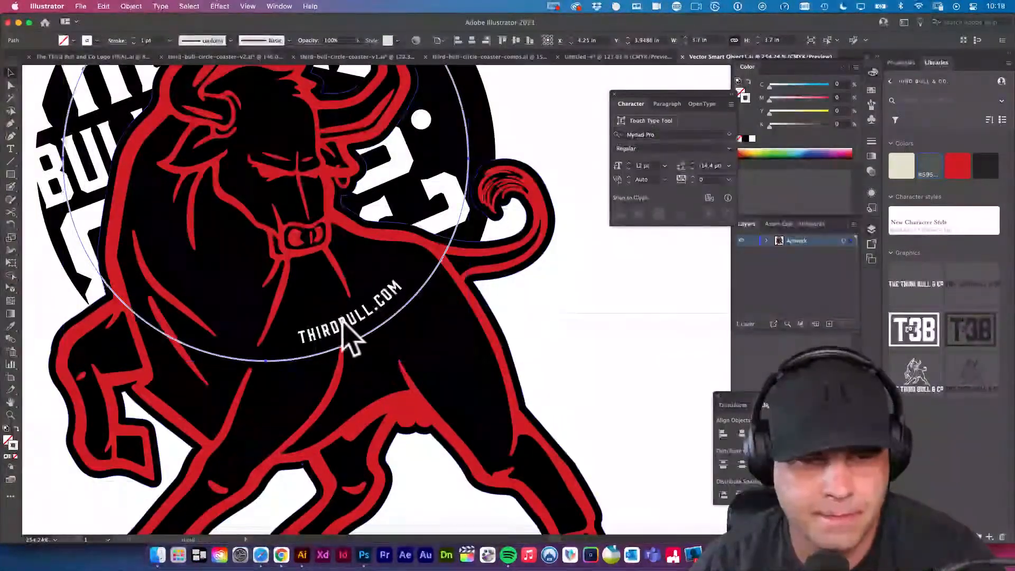
drag(345, 335, 429, 399)
click(179, 225)
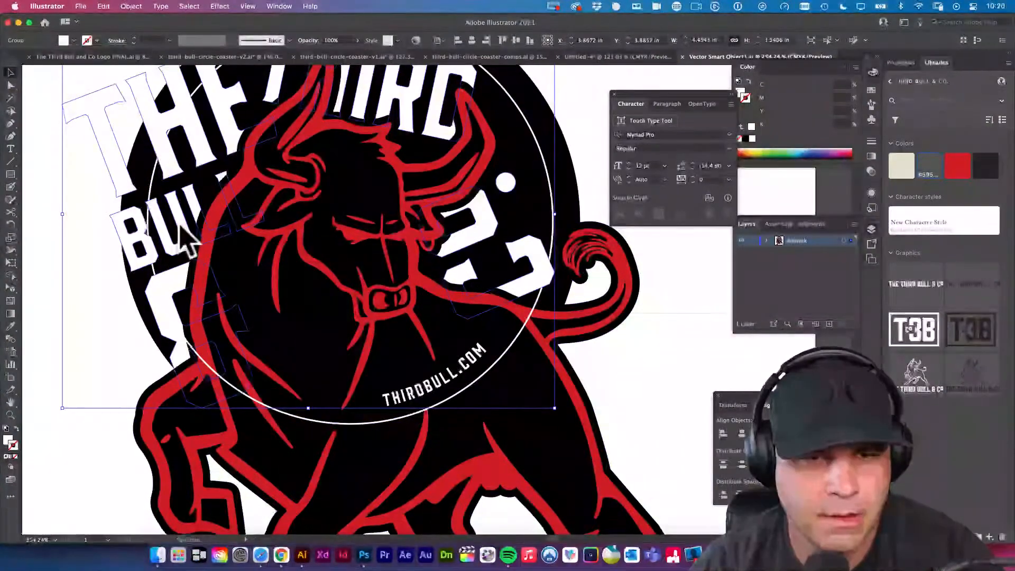
double_click(178, 232)
click(164, 253)
key(e)
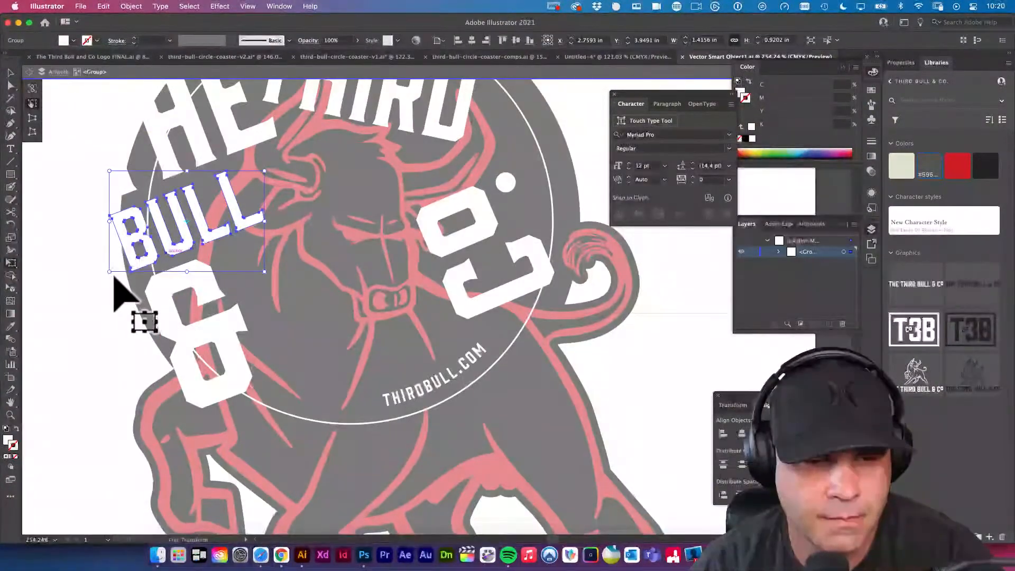
drag(109, 272, 136, 256)
drag(264, 253, 253, 254)
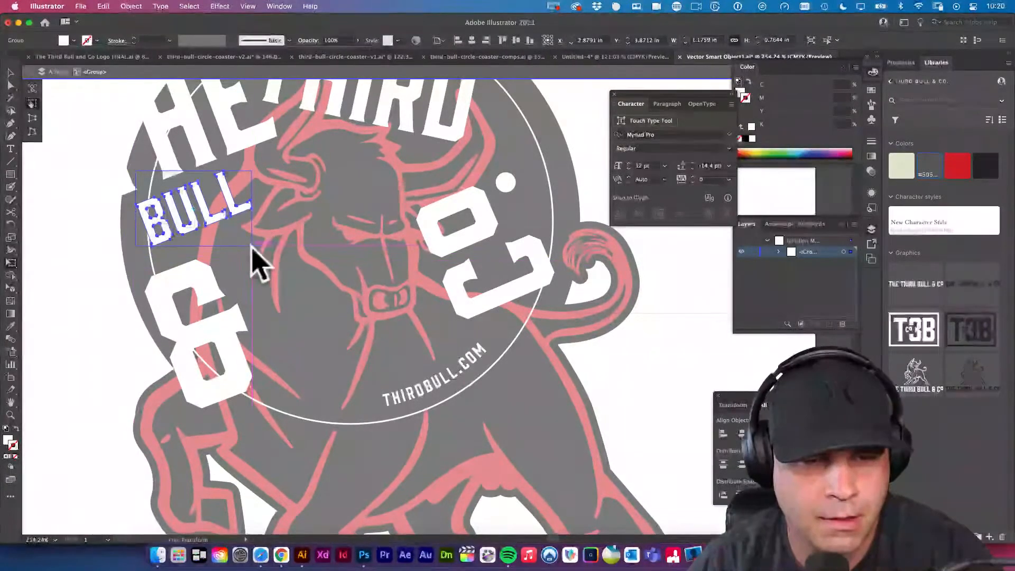
Scale the ampersand down to about 0.64 in wide and place it just below BULL, inside the ring.
key(v)
key(e)
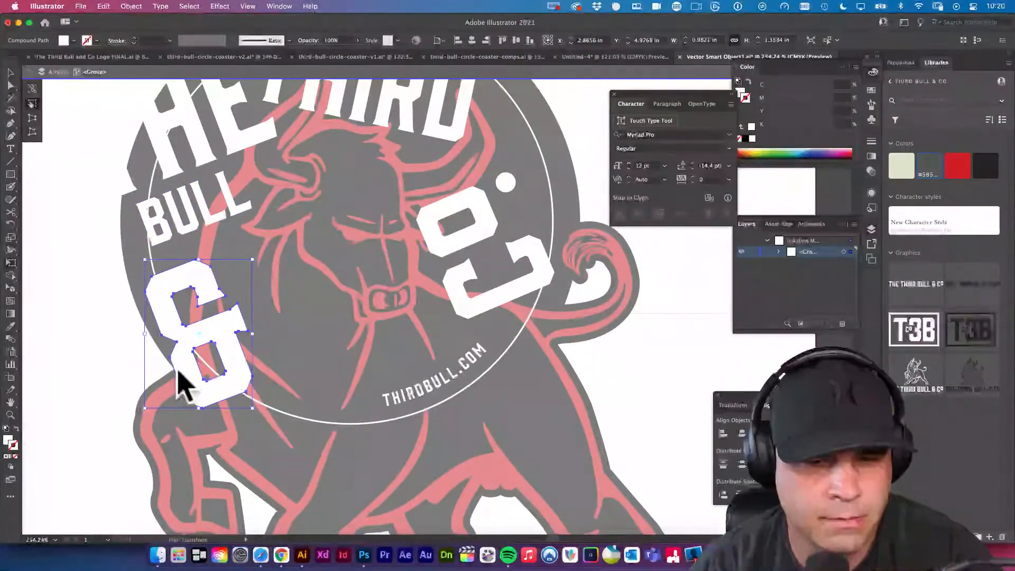
drag(246, 403, 209, 308)
drag(232, 233, 220, 290)
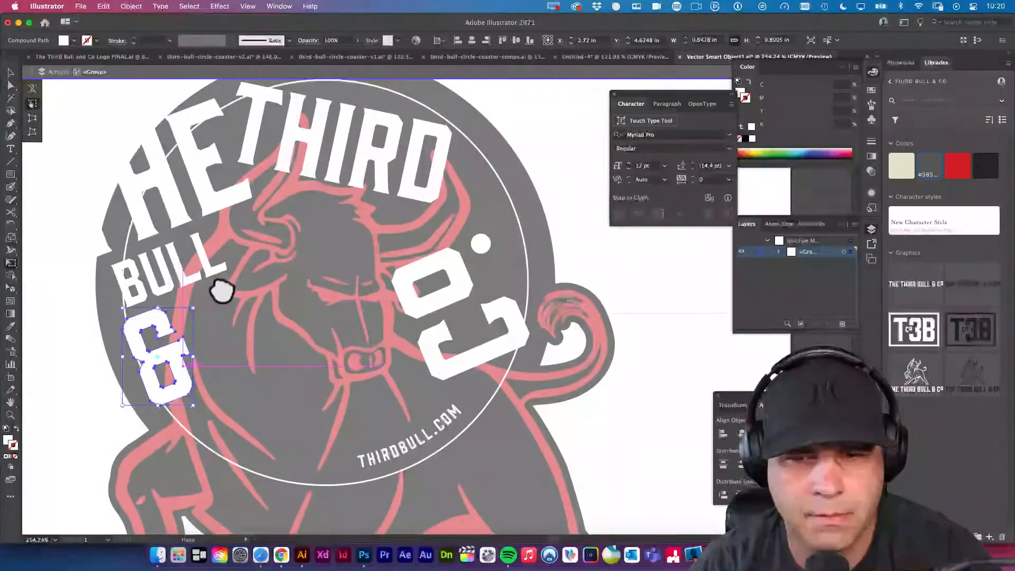
Isolate the Co. lettering, shrink it to fit inside the ring, and rotate it a quarter turn clockwise.
key(v)
click(466, 287)
double_click(466, 296)
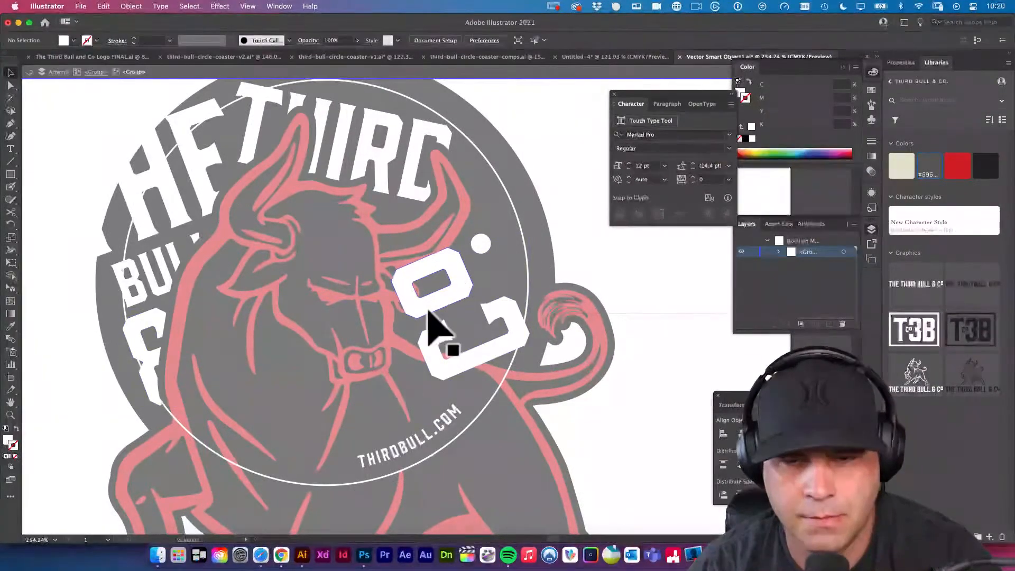
key(e)
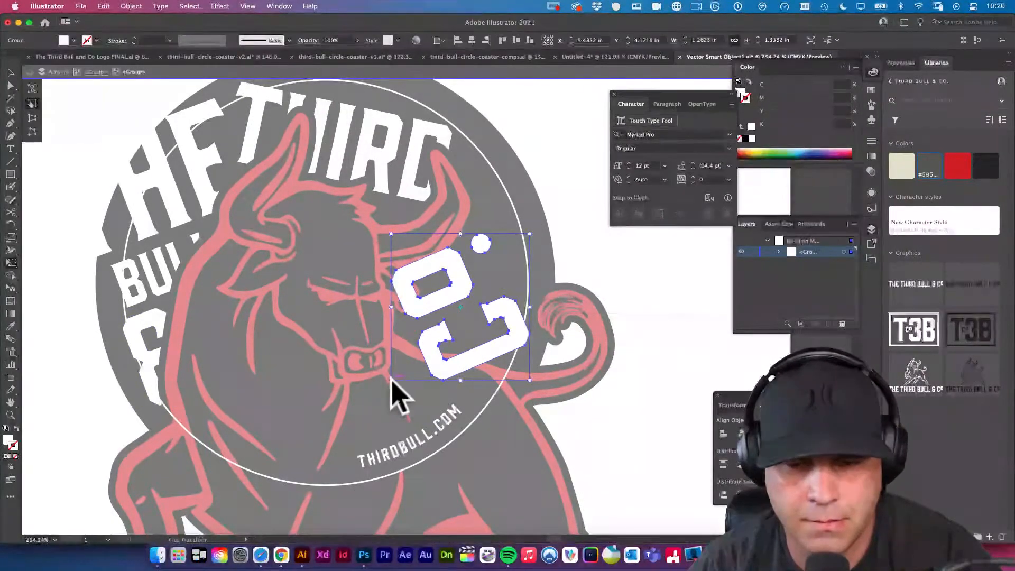
drag(392, 380, 404, 365)
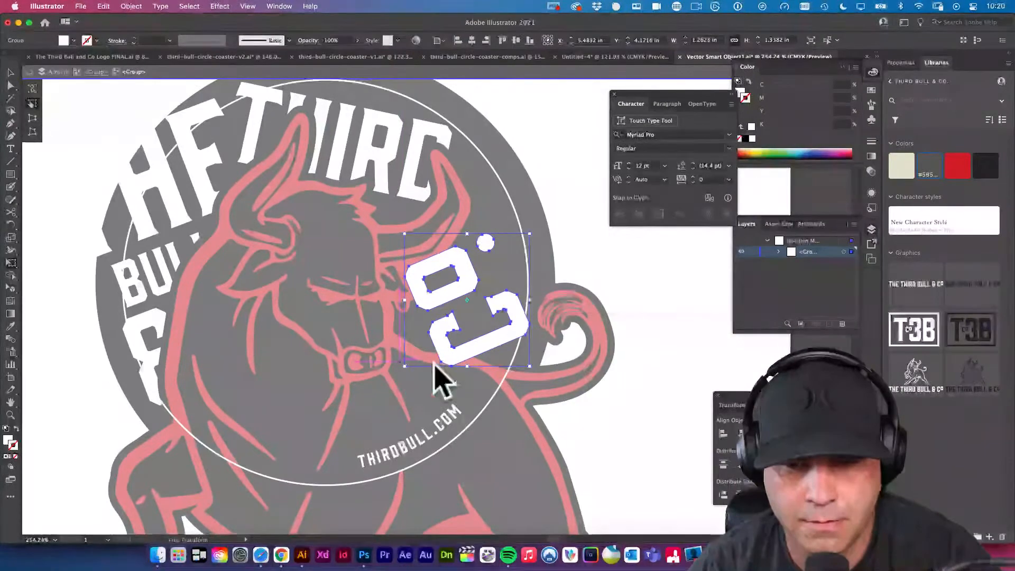
drag(600, 291, 468, 390)
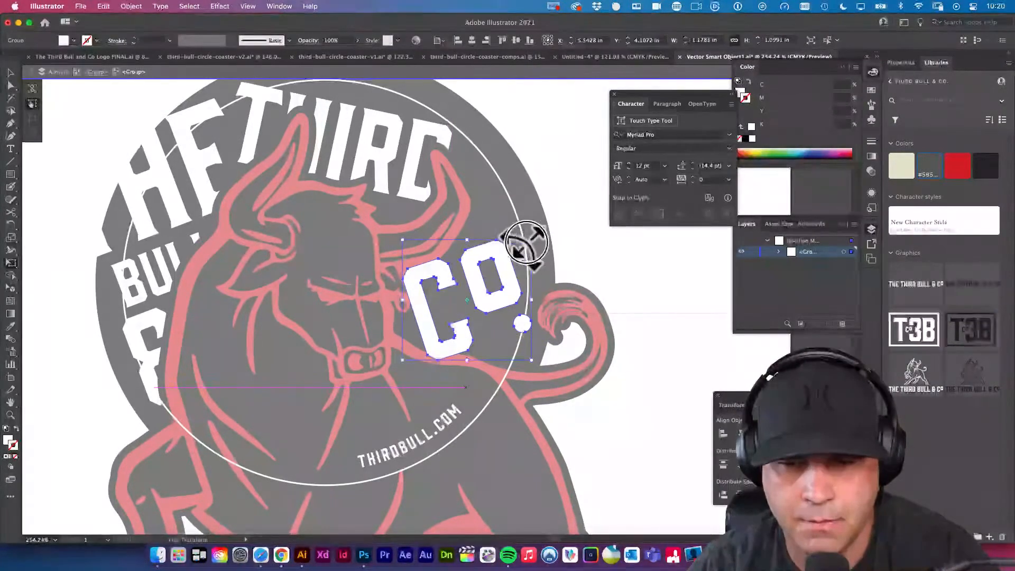
Scale the rotated Co. lettering to about 1.04 in wide and position it beside the bull's face within the ring.
drag(518, 240, 500, 252)
drag(484, 311, 485, 308)
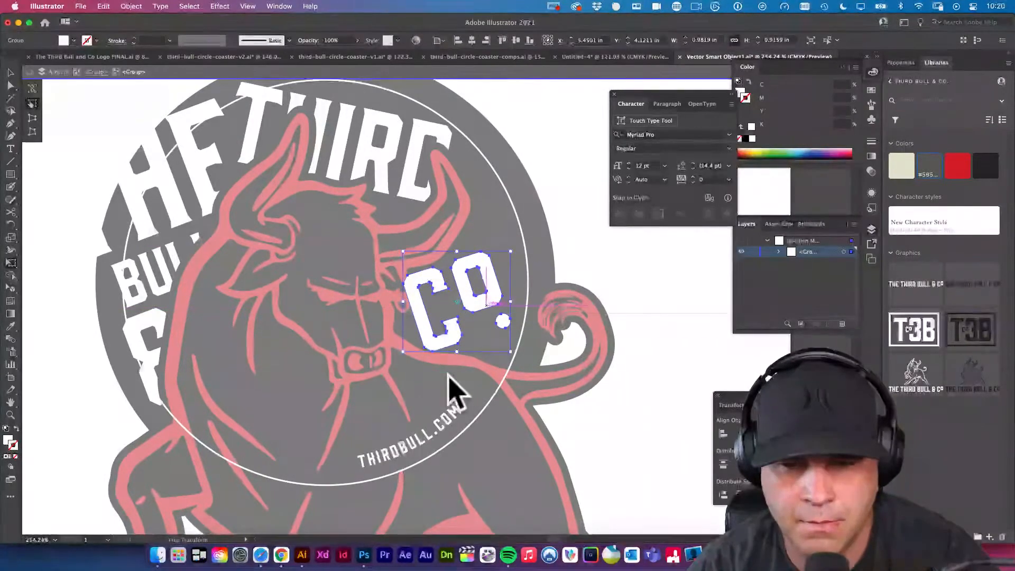
drag(404, 355, 449, 331)
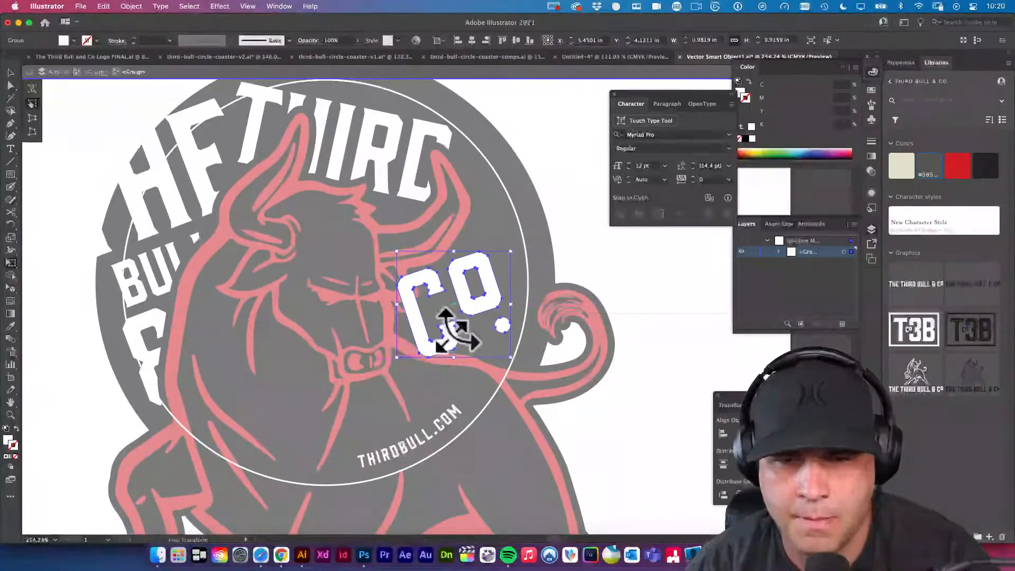
scroll(275, 159, left, 2)
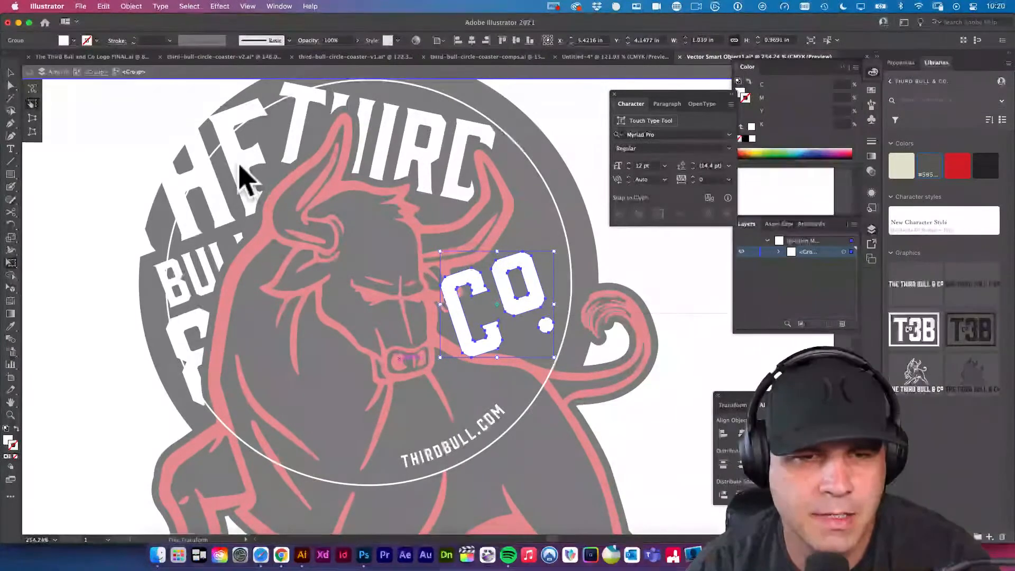
Isolate the word THE within the lettering, select its three letters, and scale them down to about 1.25 in wide.
click(91, 72)
key(v)
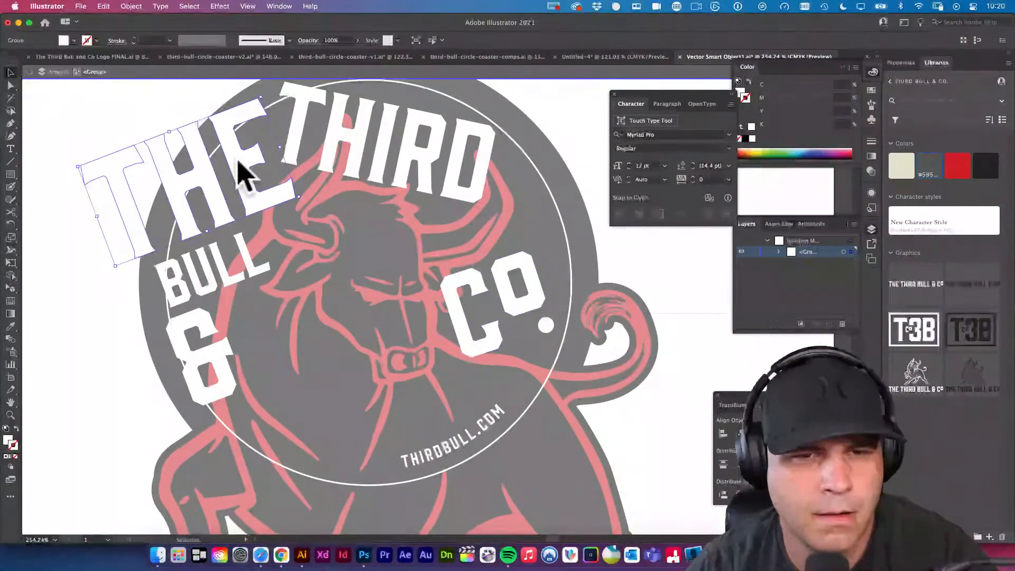
double_click(238, 165)
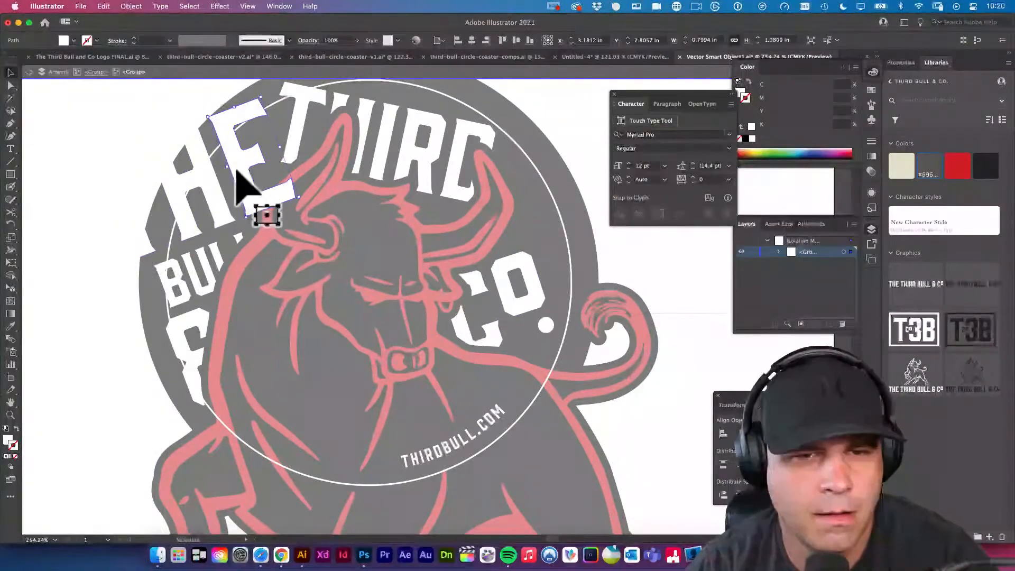
click(206, 177)
shift+click(243, 168)
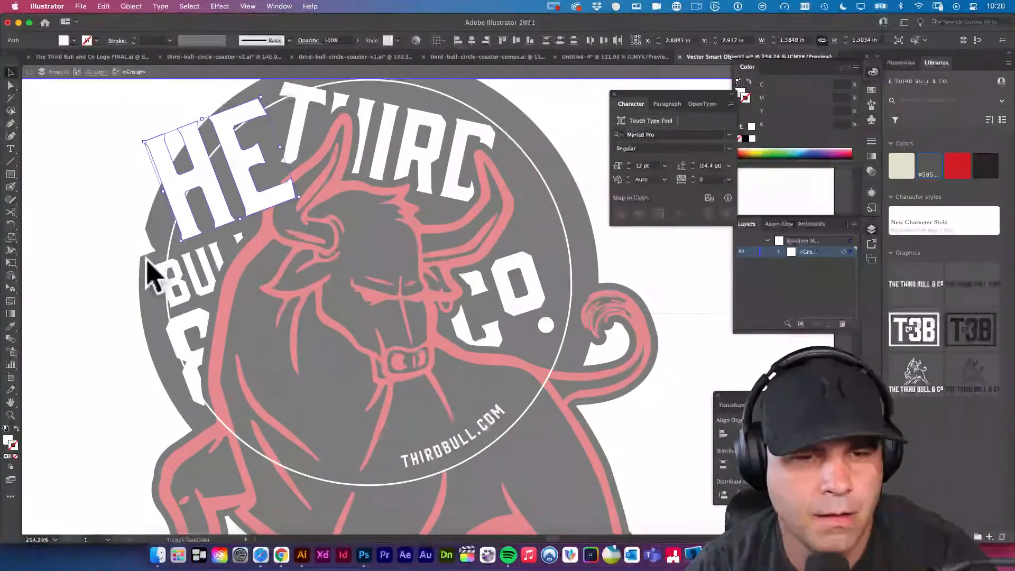
shift+click(144, 253)
key(e)
drag(79, 168, 158, 179)
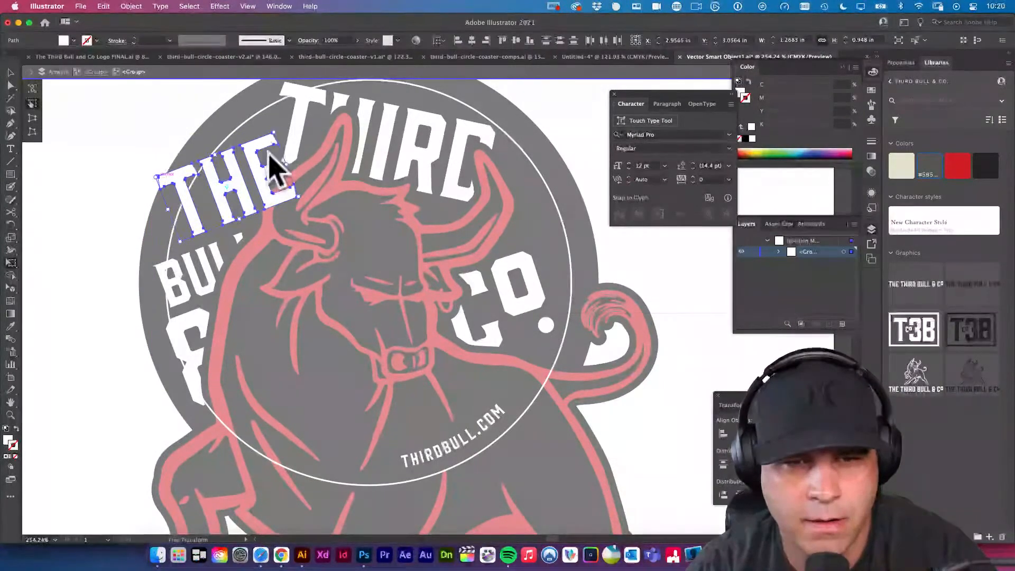
drag(291, 192, 289, 191)
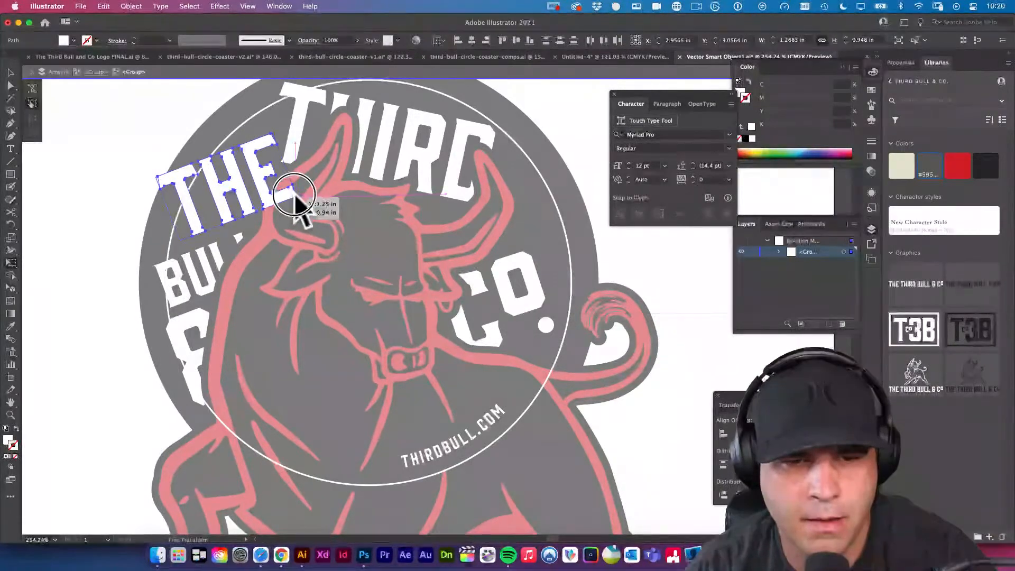
key(v)
Isolate the lettering group again and nudge the word BULL slightly up and right, closer to THE.
click(209, 249)
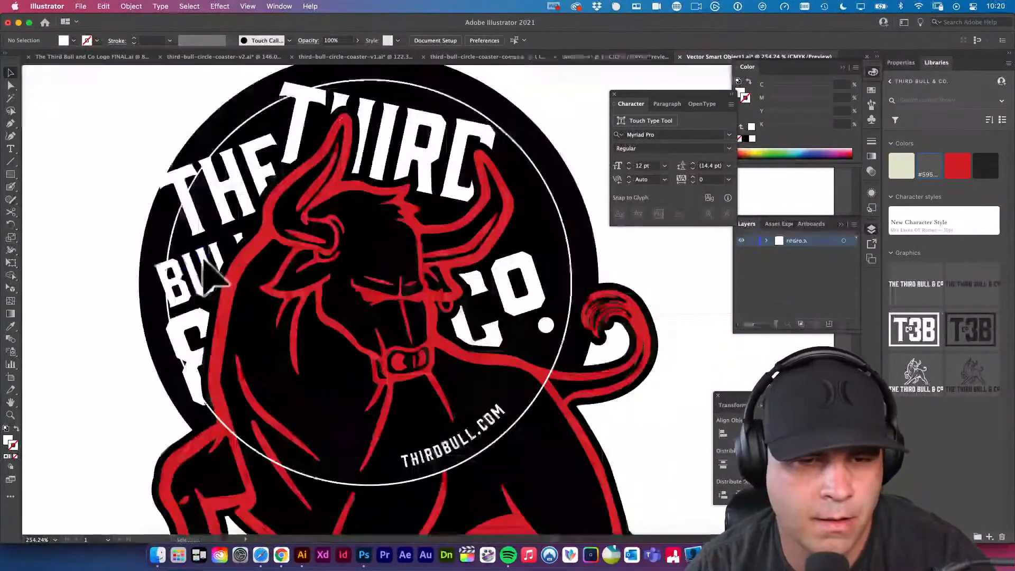
key(Escape)
click(214, 272)
double_click(210, 262)
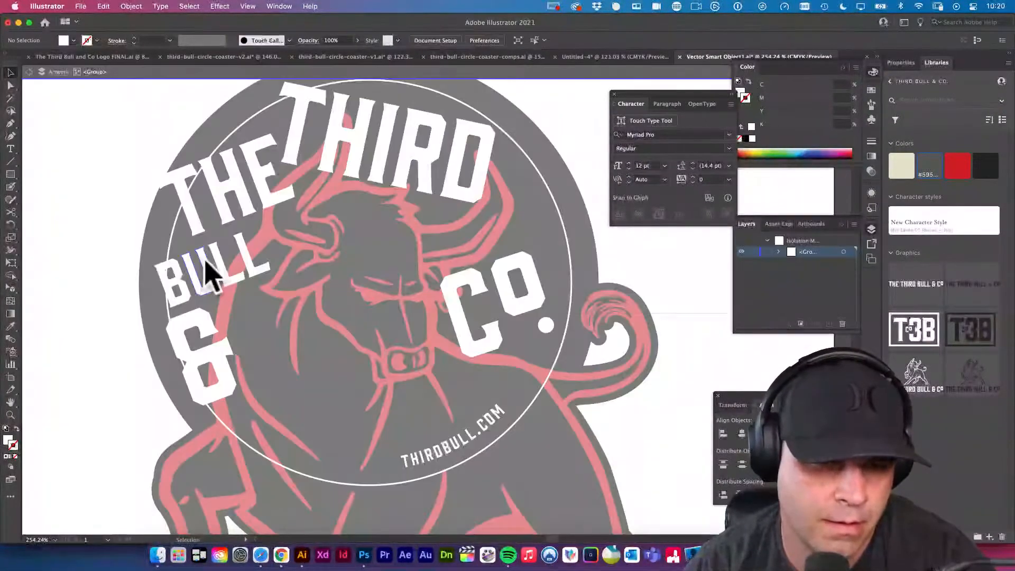
drag(208, 263, 208, 260)
double_click(88, 189)
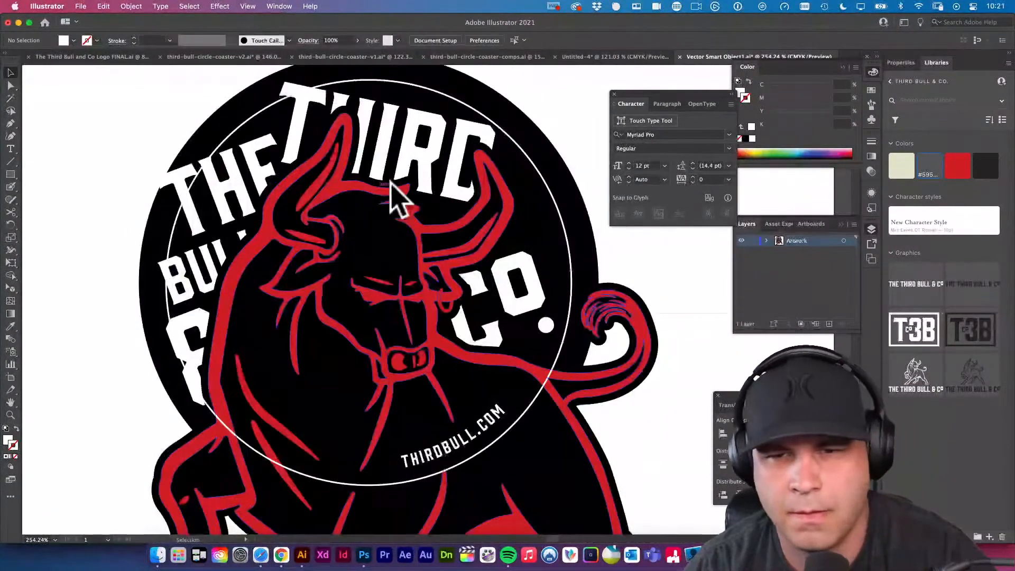
Enlarge the word THIRD toward the lower right across the bull's horns, and nudge THE slightly left to keep it clear.
double_click(465, 185)
click(464, 181)
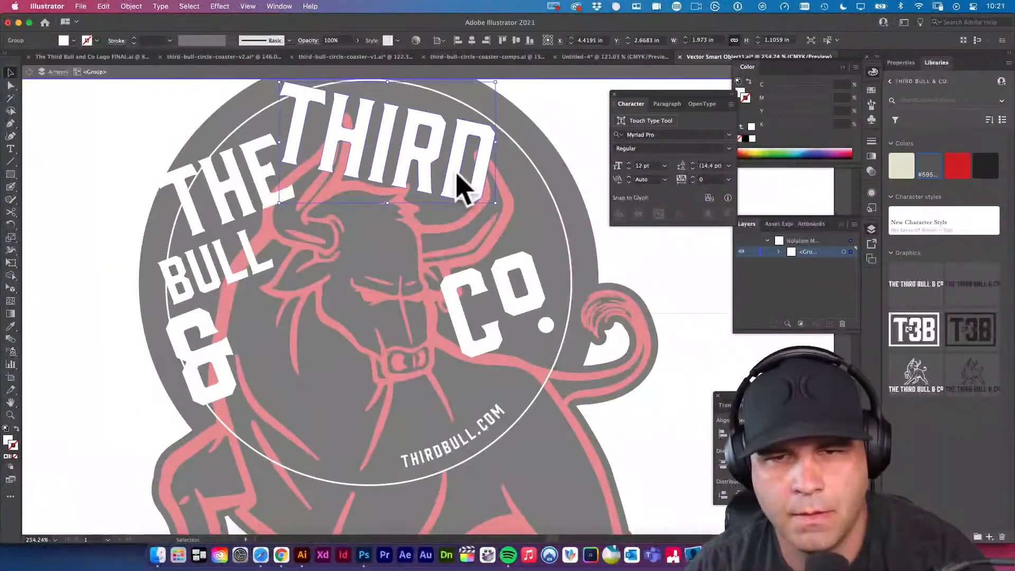
key(e)
drag(494, 202, 549, 233)
key(v)
click(267, 207)
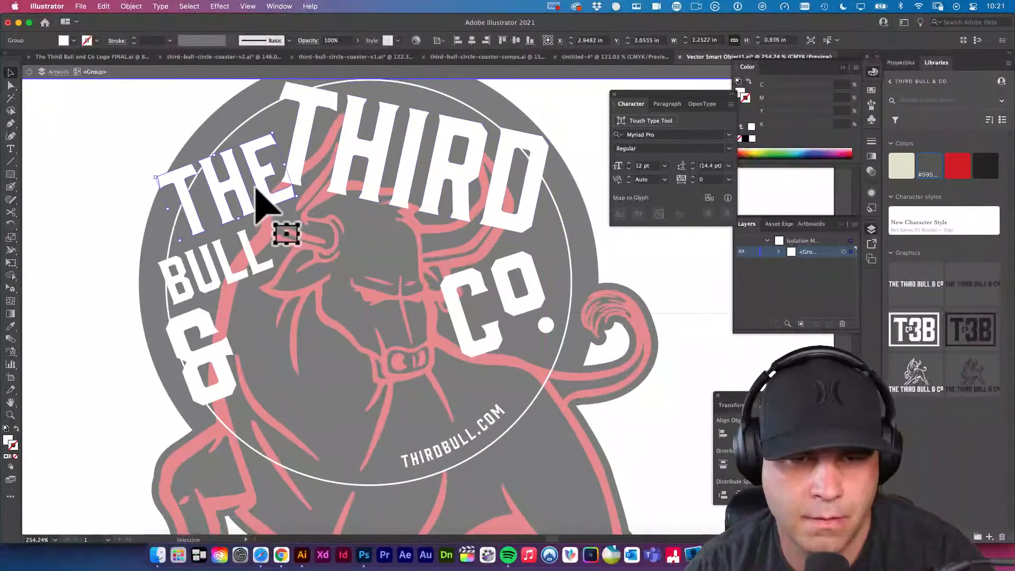
drag(260, 188, 253, 190)
double_click(109, 220)
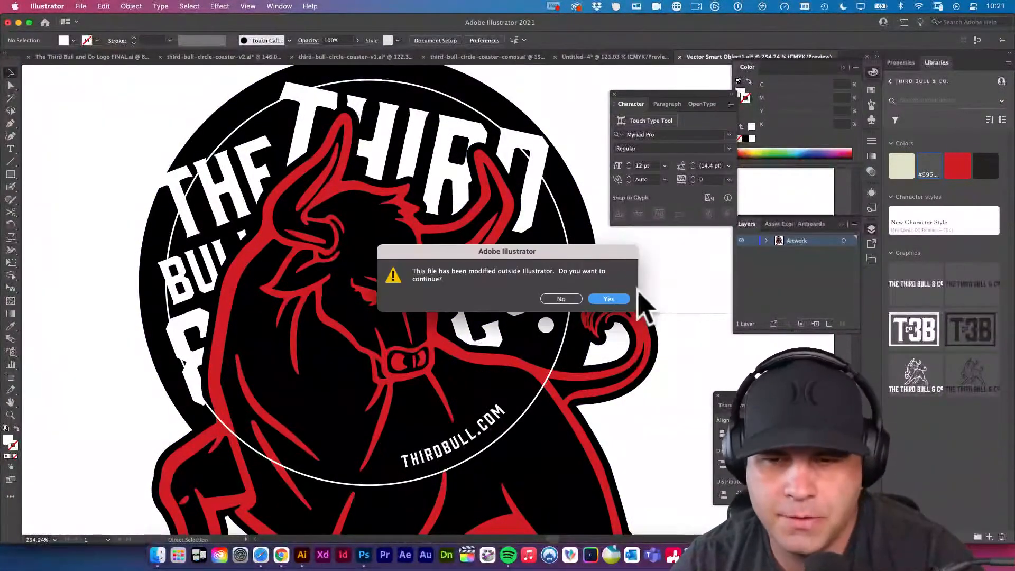
Save and close the smart object, return to Photoshop, and shift the artwork so its ring sits closer to the cut line.
click(619, 299)
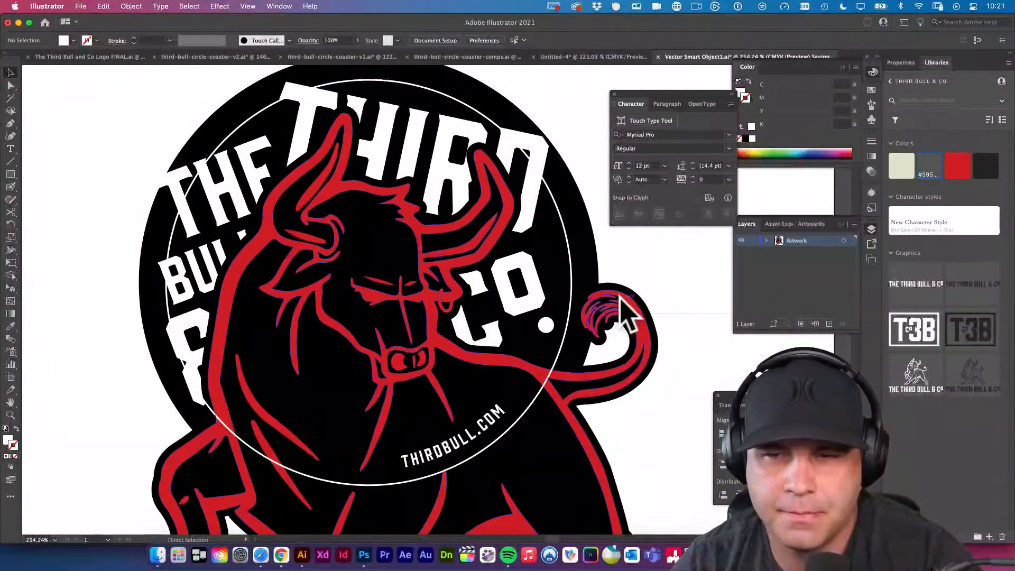
key(super+w)
click(363, 554)
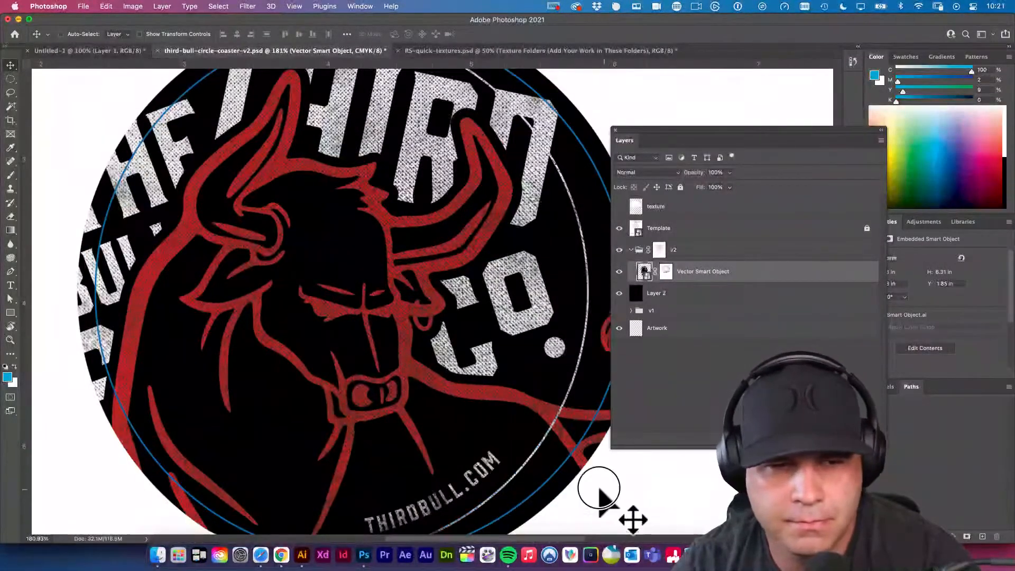
drag(599, 488, 535, 461)
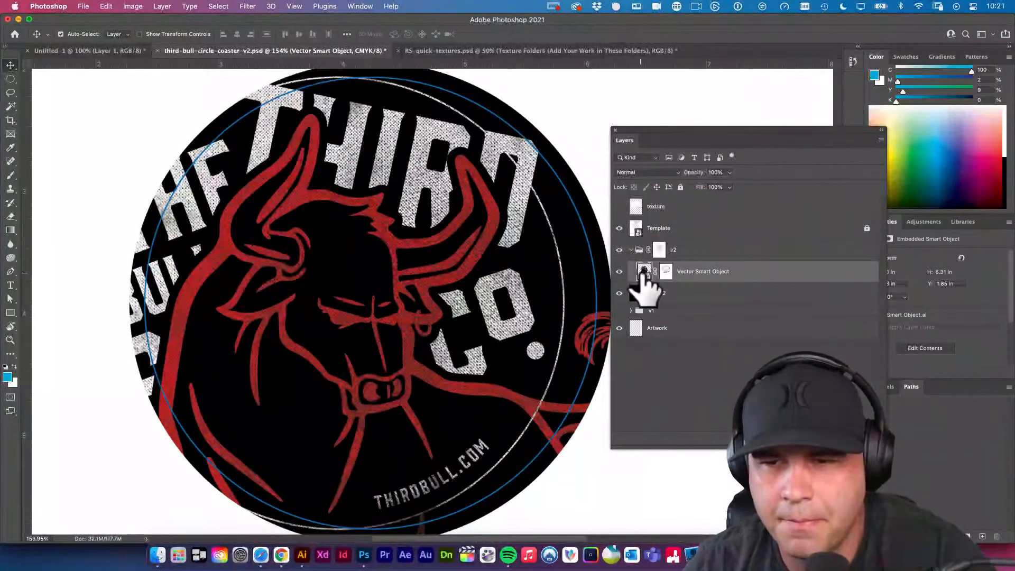
drag(511, 276, 502, 301)
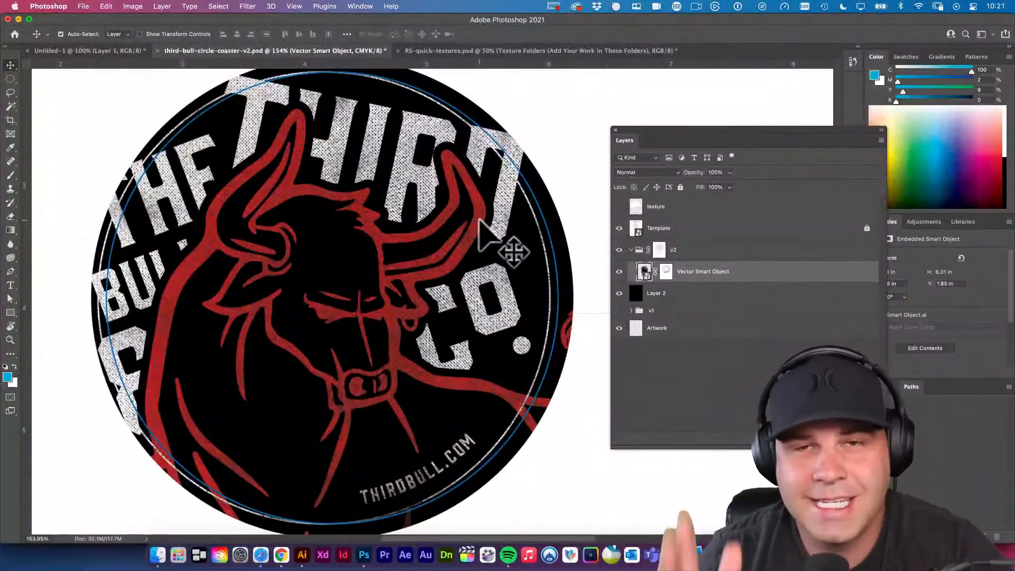
Switch to Illustrator and review the coaster design variations in third-bull-circle-coaster-comps.ai, including the black versions.
click(303, 555)
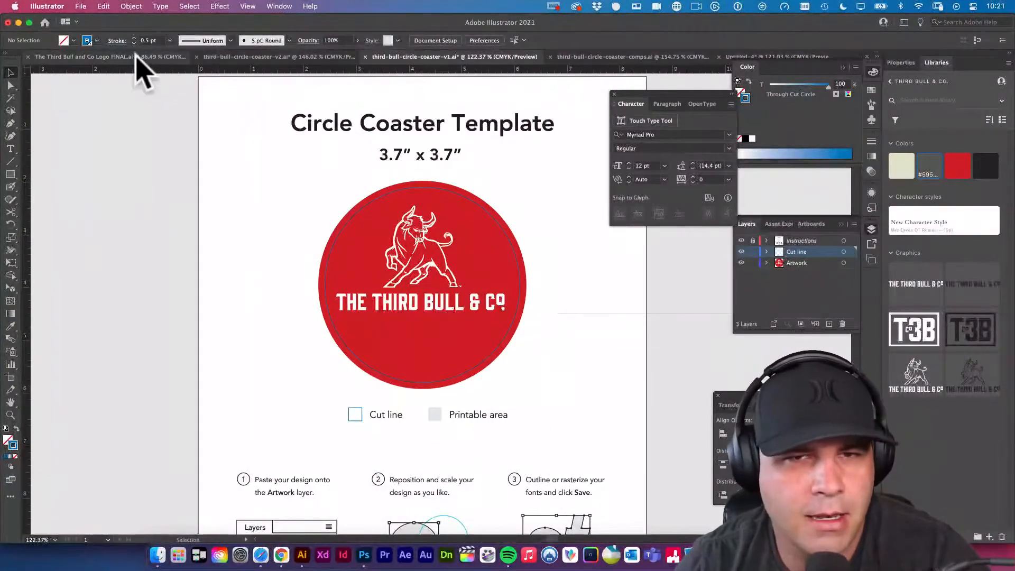
click(606, 56)
drag(571, 353, 537, 304)
mouse_move(537, 303)
mouse_down()
mouse_move(449, 303)
mouse_move(523, 317)
mouse_up()
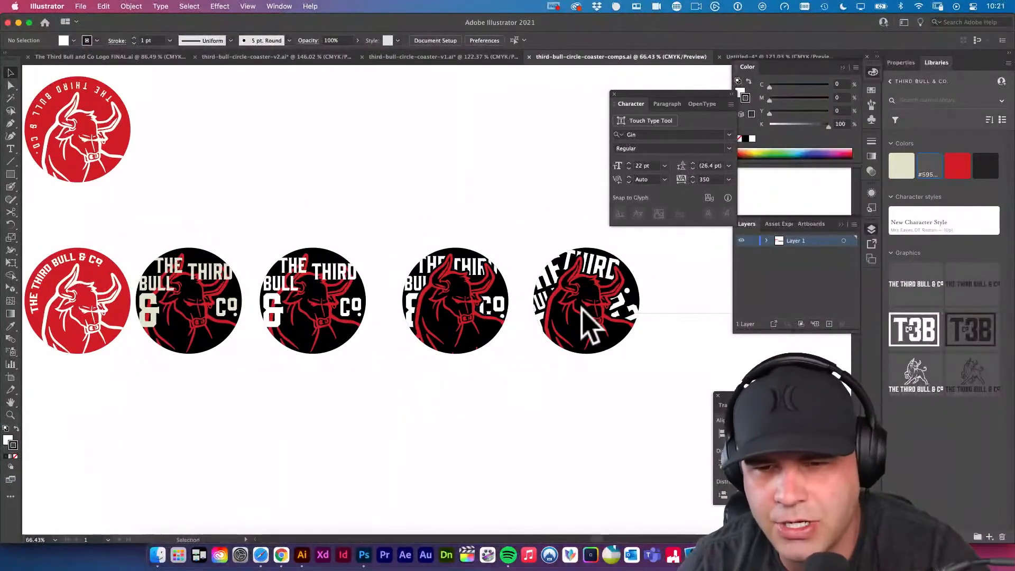
drag(585, 293, 640, 344)
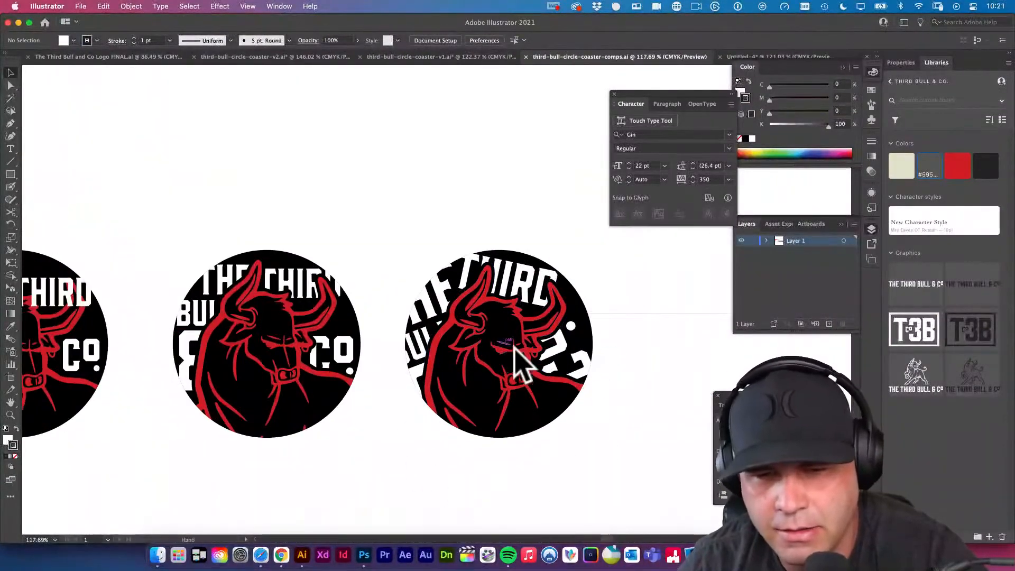
drag(531, 349, 423, 313)
drag(368, 313, 505, 317)
drag(508, 317, 451, 316)
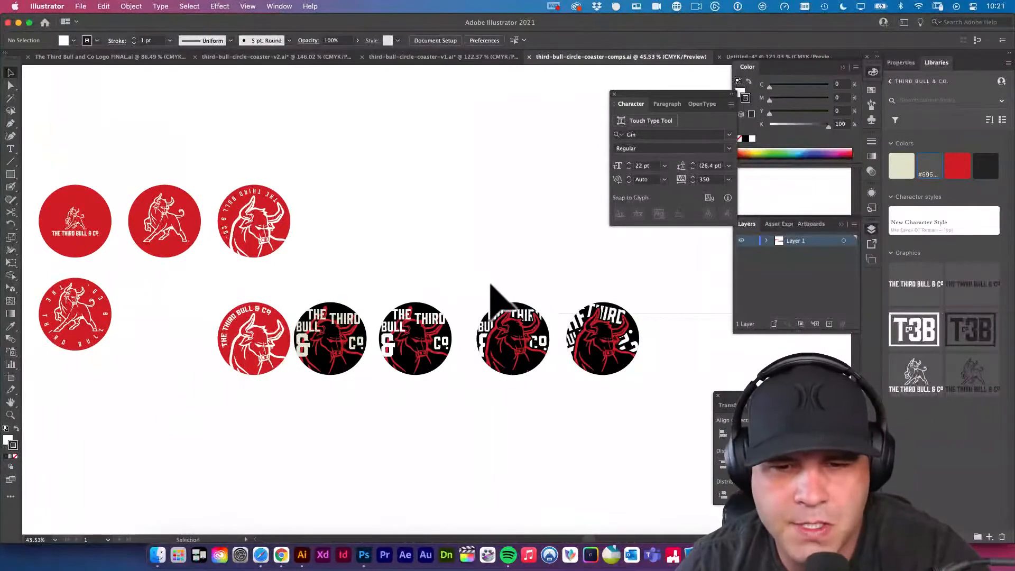
drag(515, 322, 546, 379)
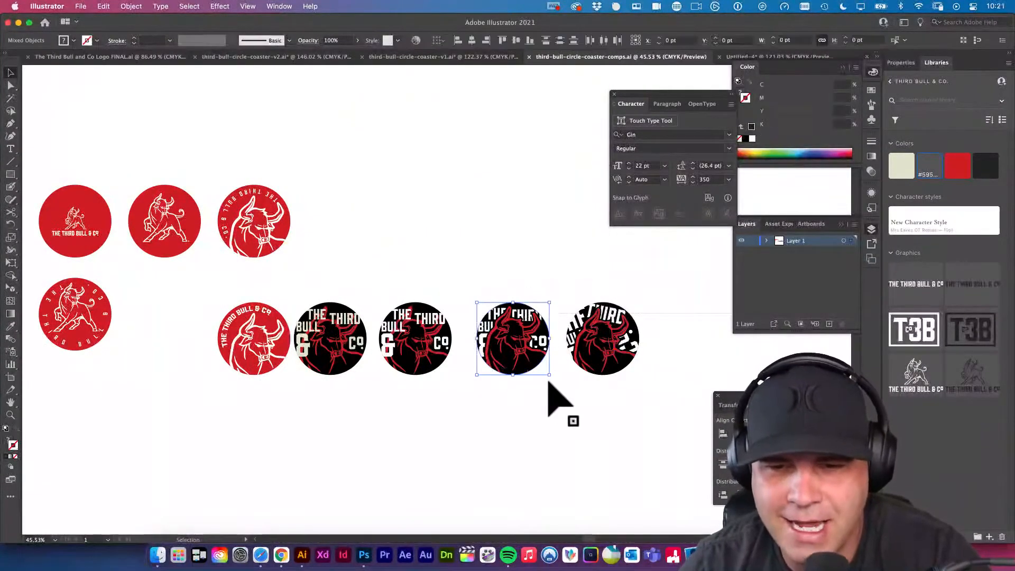
Open the Vector Smart Object's full bull artwork, compare it with the comps file, and return to Photoshop.
click(363, 557)
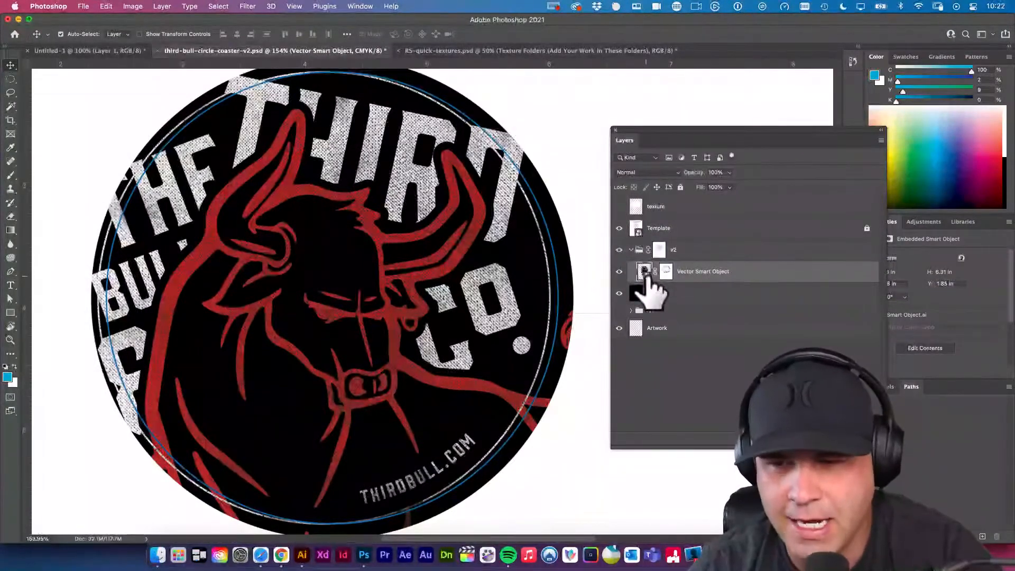
key(super+Tab)
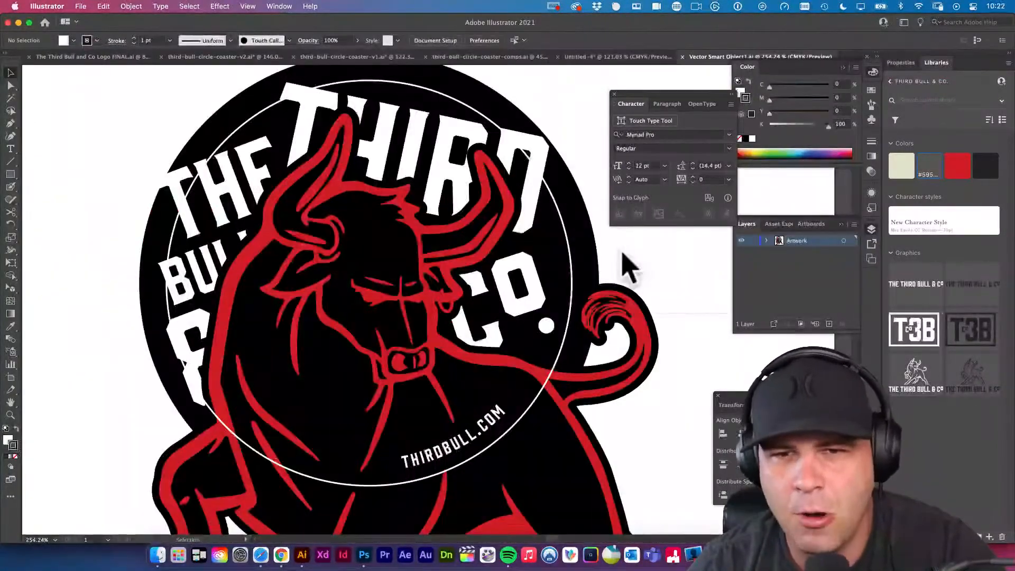
drag(580, 368, 438, 322)
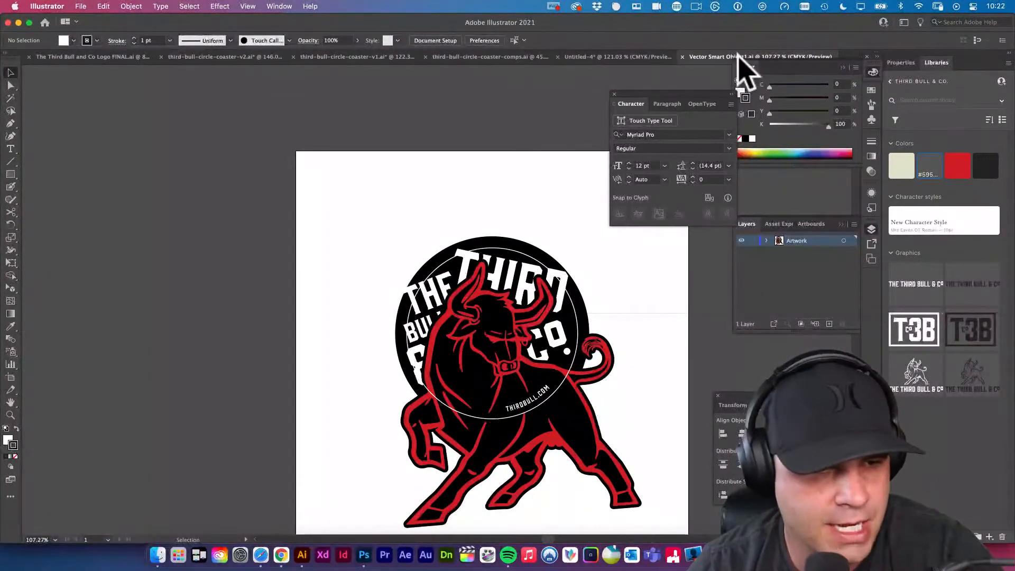
drag(580, 288, 481, 240)
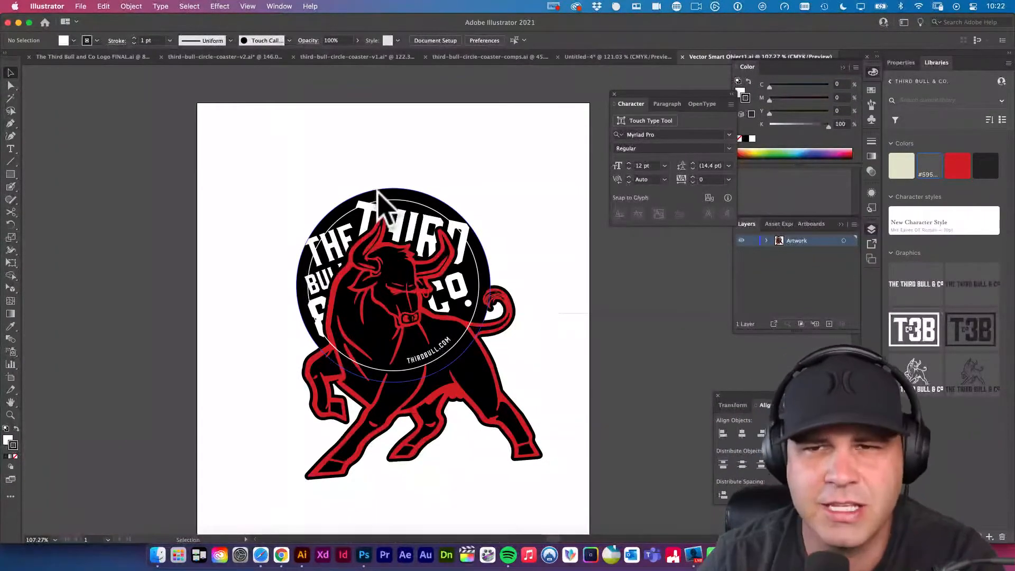
click(487, 58)
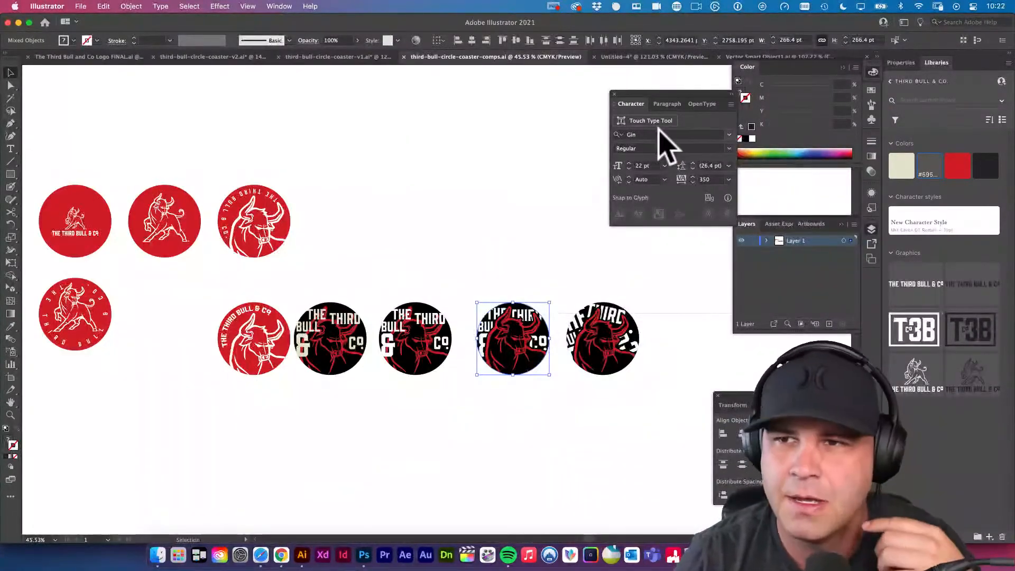
click(752, 57)
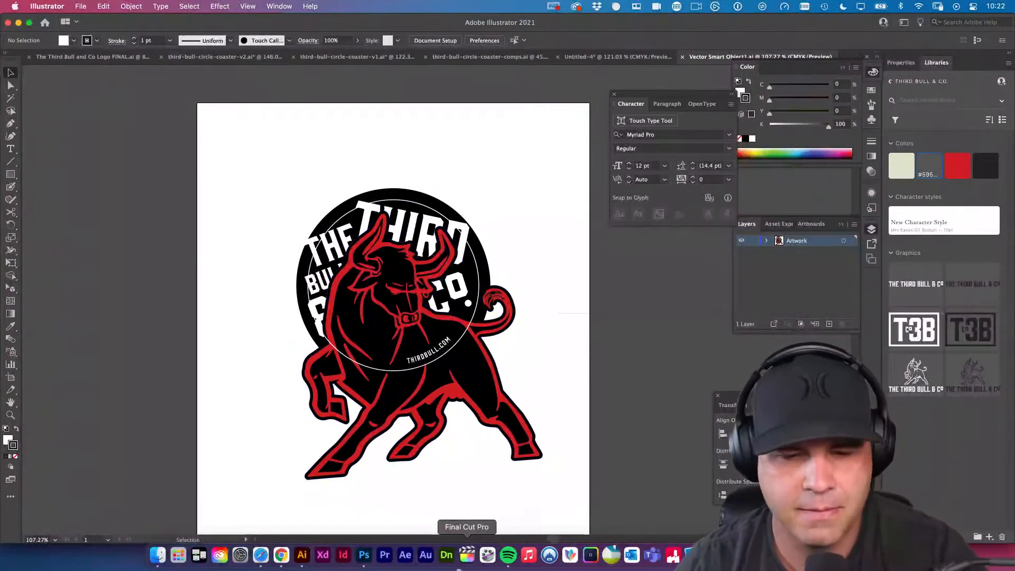
click(364, 559)
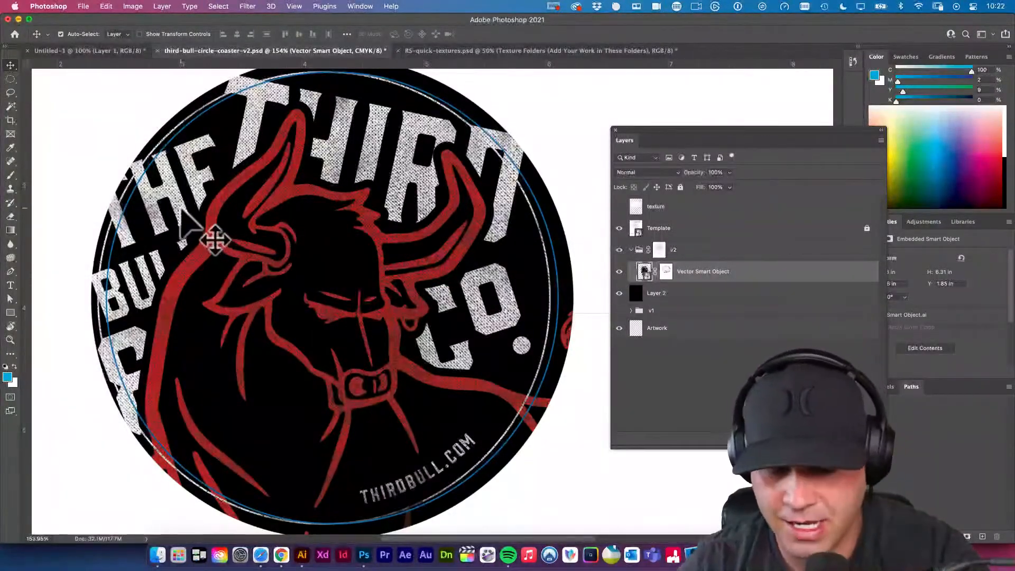
Nudge the Vector Smart Object right in small increments so the artwork's ring coincides with the blue cut line.
key(Right)
key(Right)
key(Right)
key(Right)
key(Right)
key(Right)
key(Right)
key(Right)
key(Right)
key(Right)
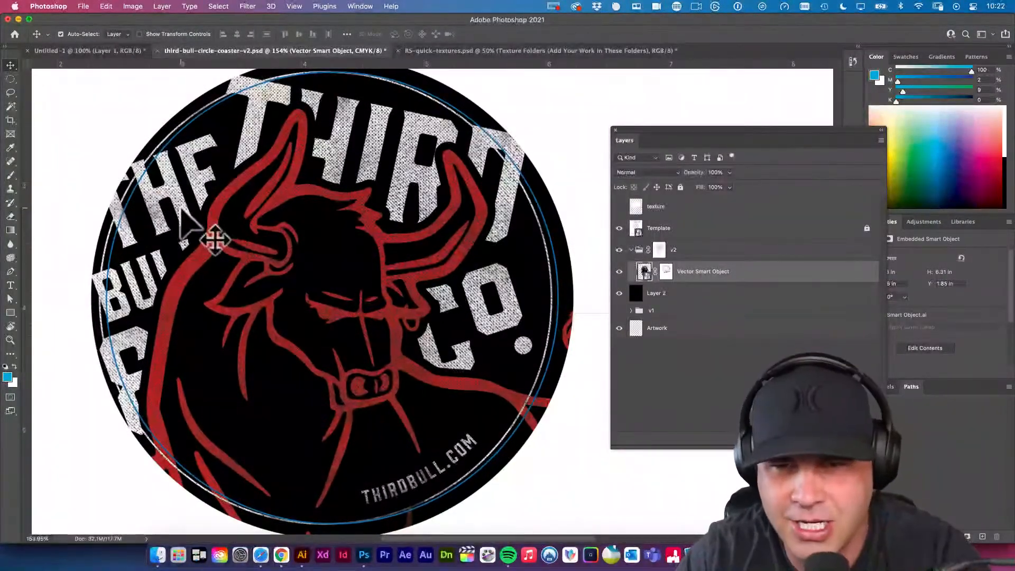
key(Right)
key(Right)
key(Right)
key(Right)
key(Right)
key(Right)
key(Right)
key(Right)
key(Right)
key(Right)
key(Right)
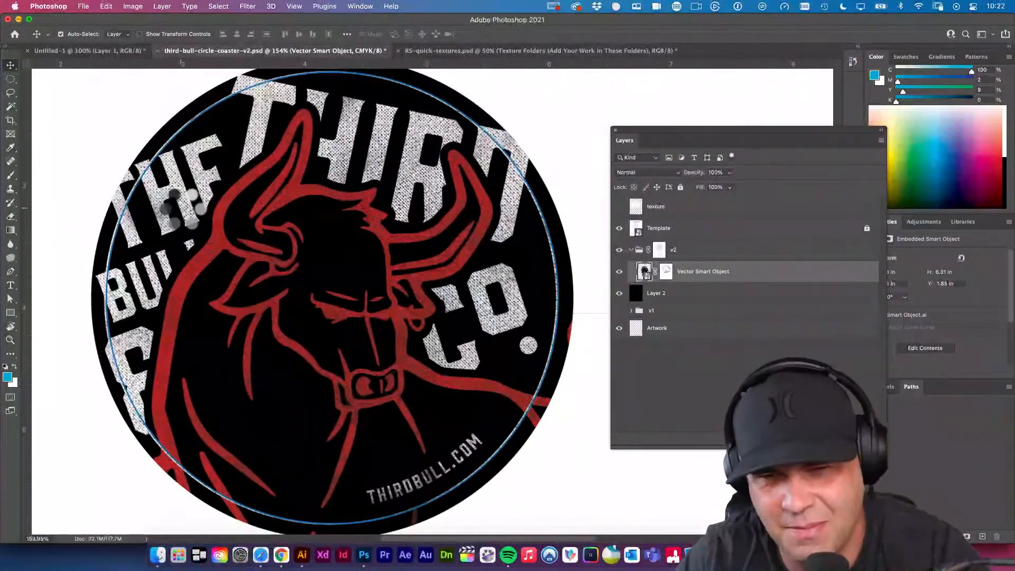
key(Left)
key(Left)
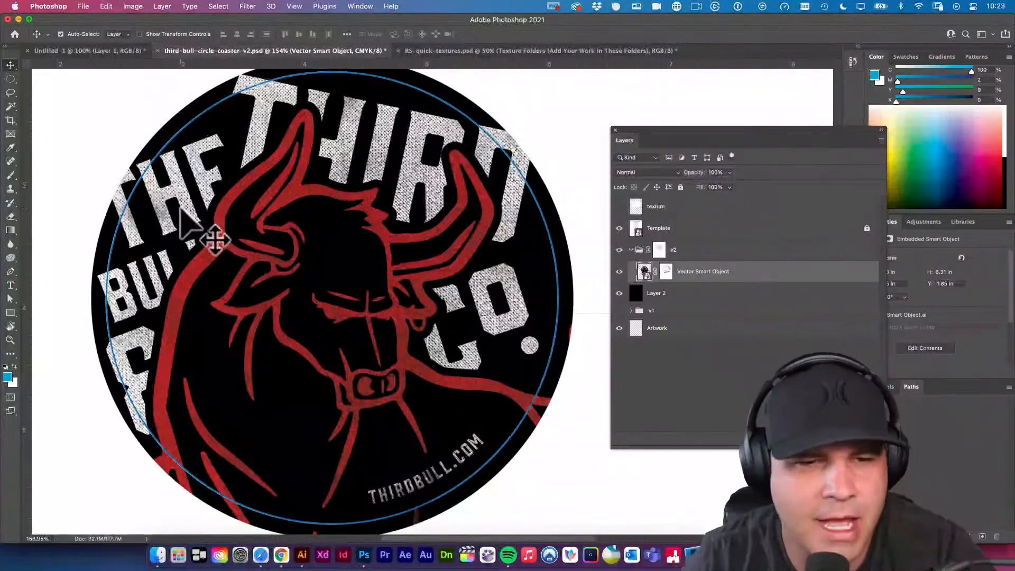
scroll(401, 238, left, 3)
scroll(401, 237, up, 2)
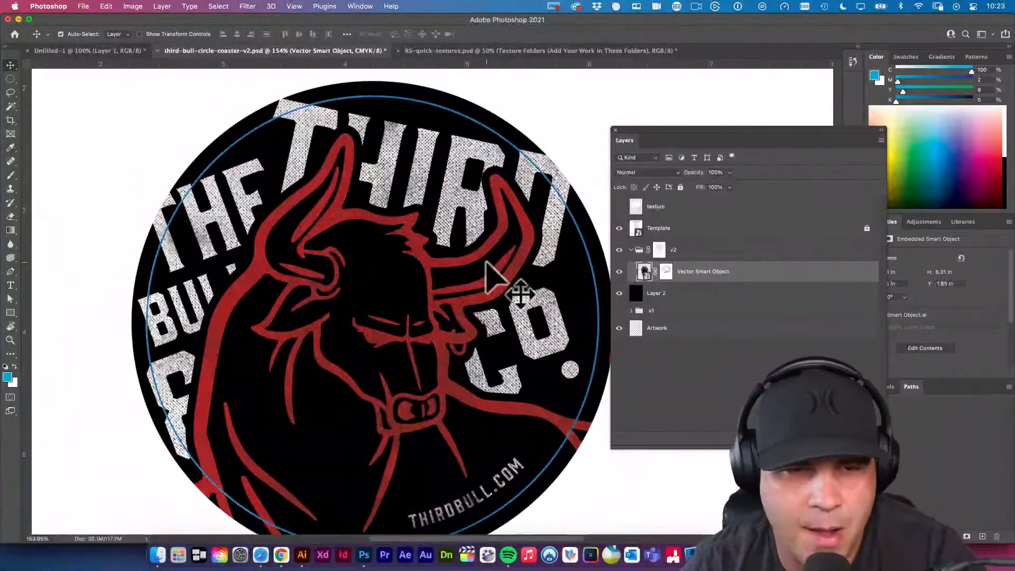
drag(488, 261, 476, 251)
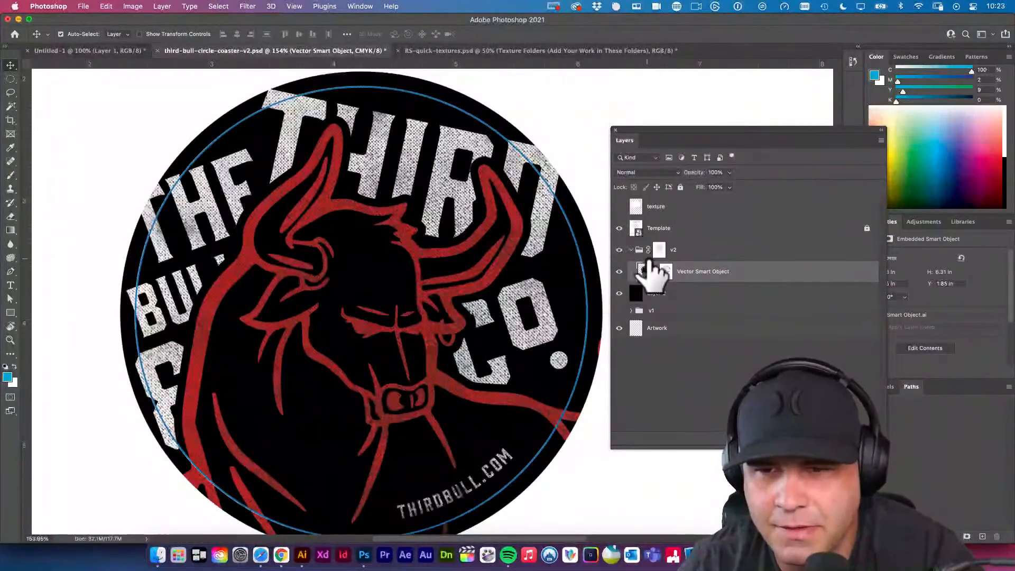
Open the Vector Smart Object's contents and scale down the word THE so it sits inside the ring.
double_click(644, 271)
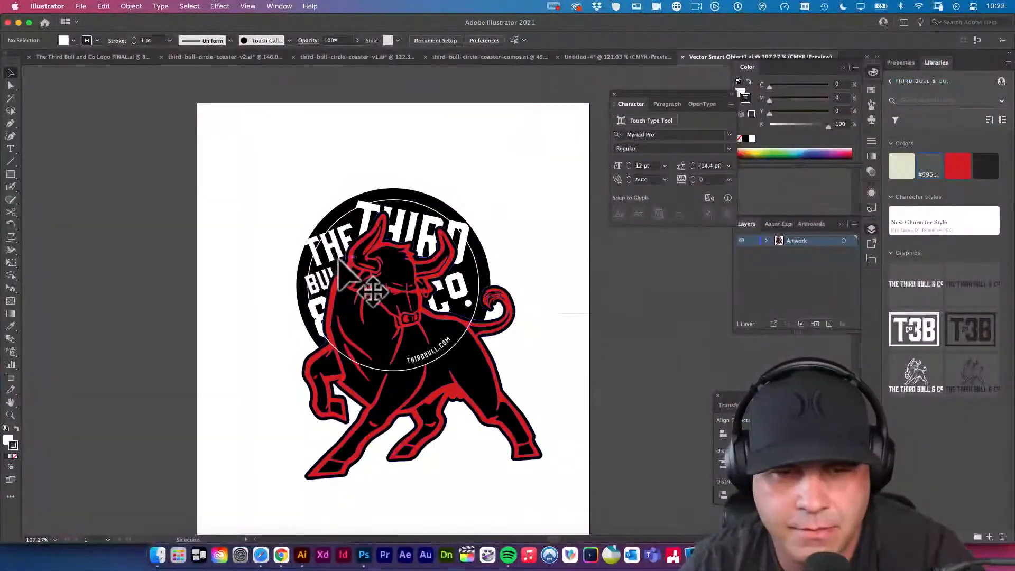
click(383, 326)
click(383, 326)
click(381, 256)
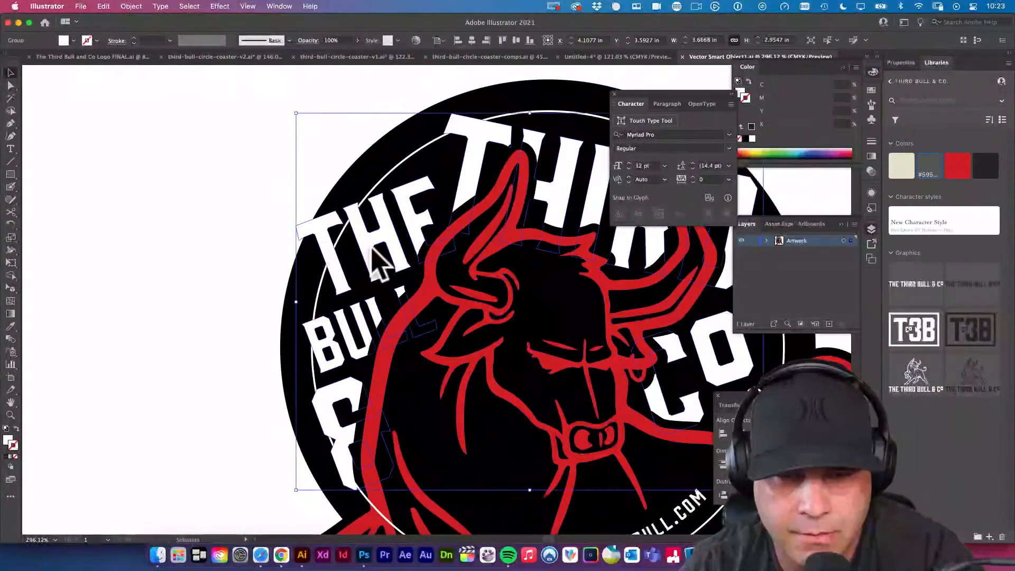
double_click(377, 260)
click(373, 251)
key(e)
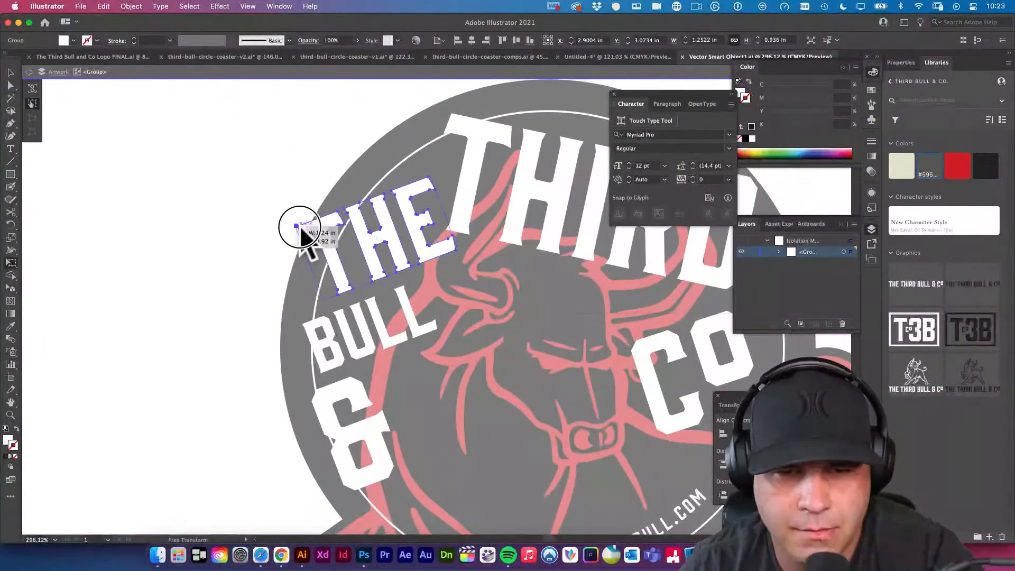
drag(303, 228, 327, 236)
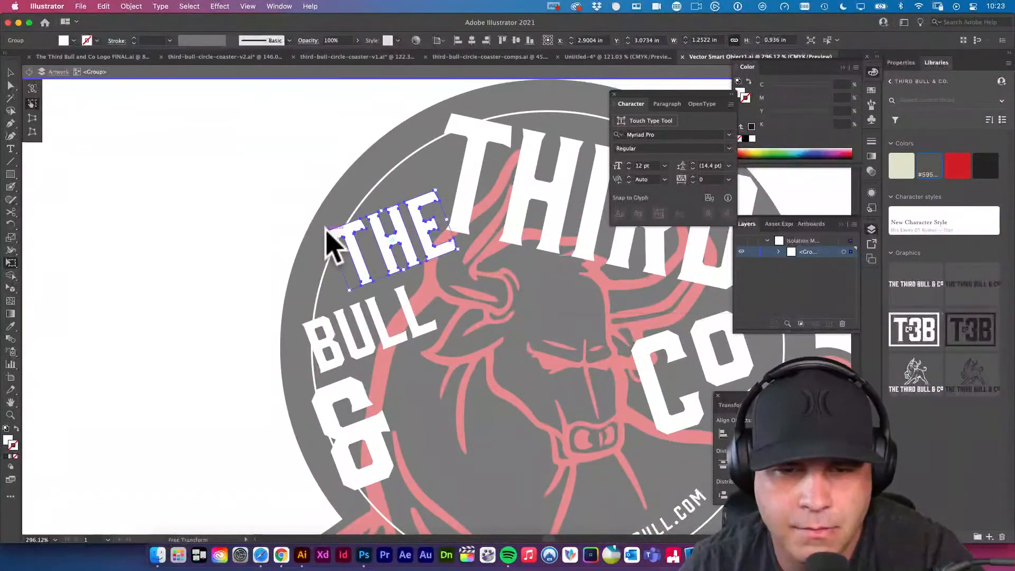
double_click(224, 204)
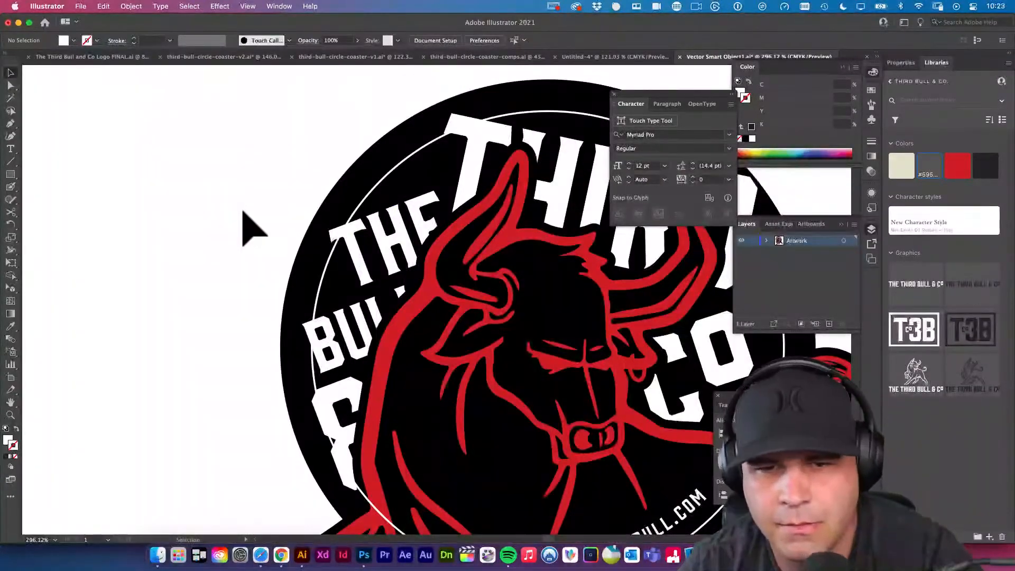
Save the smart object's artwork and switch back to Photoshop to update the coaster.
key(super+s)
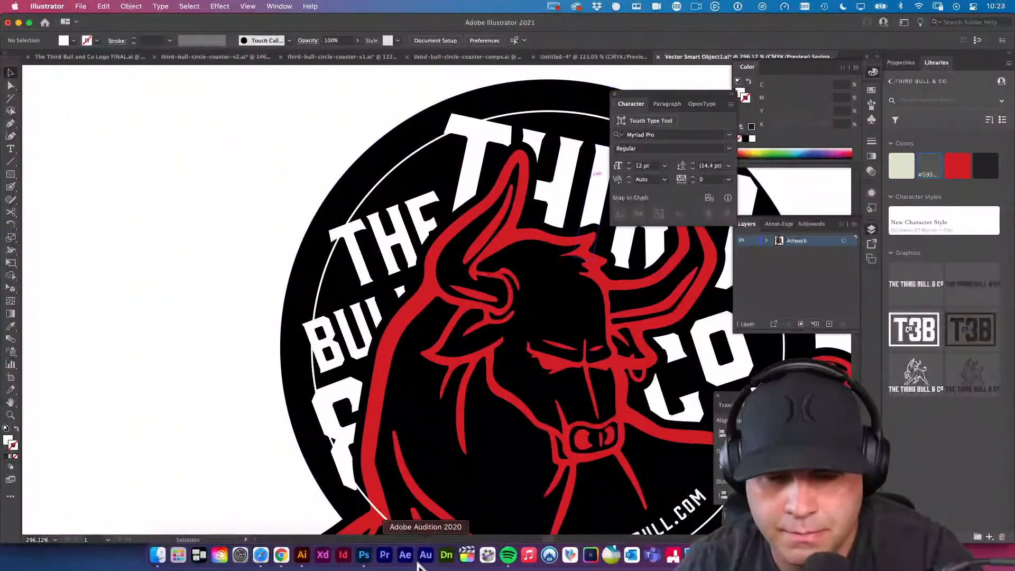
click(363, 554)
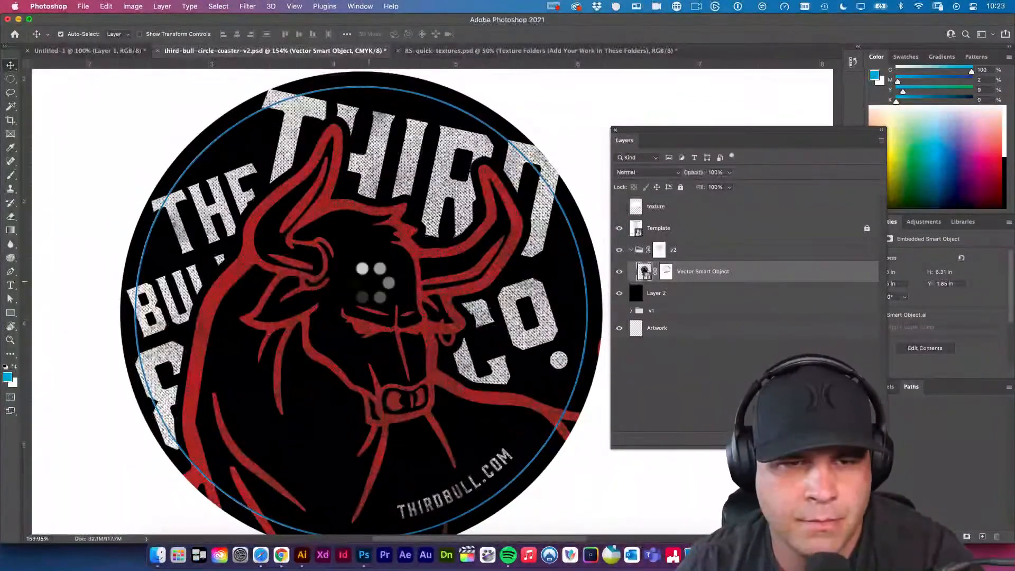
drag(564, 466, 571, 407)
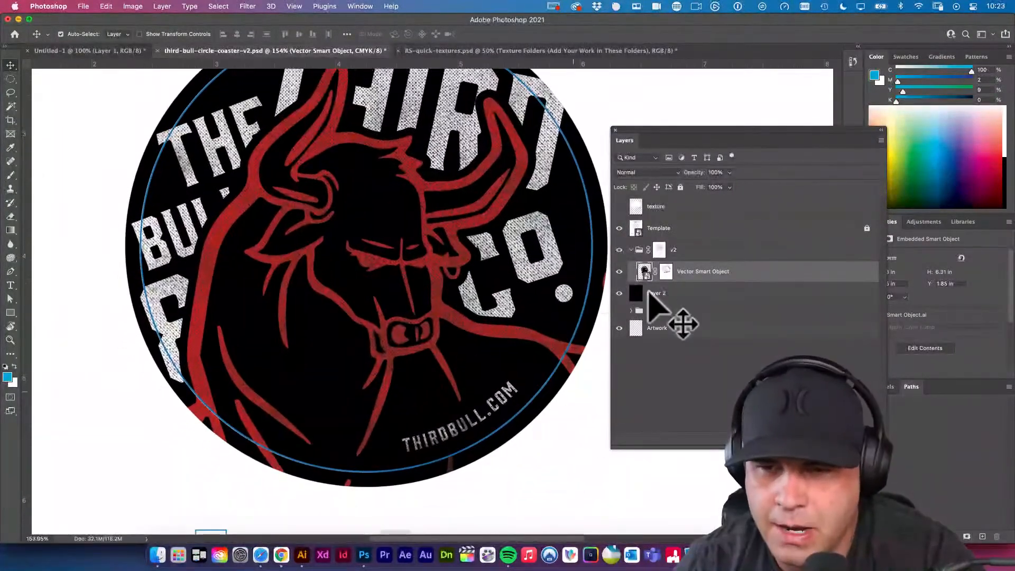
Brush white on the v2 group's layer mask over the THIRDBULL.COM lettering to reduce its halftone texture.
click(659, 249)
key(b)
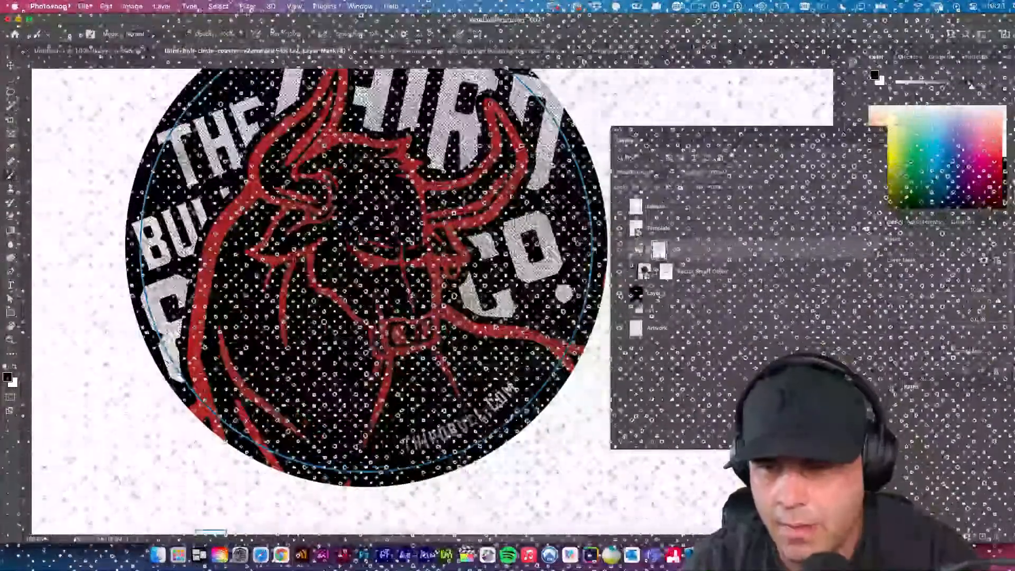
click(660, 253)
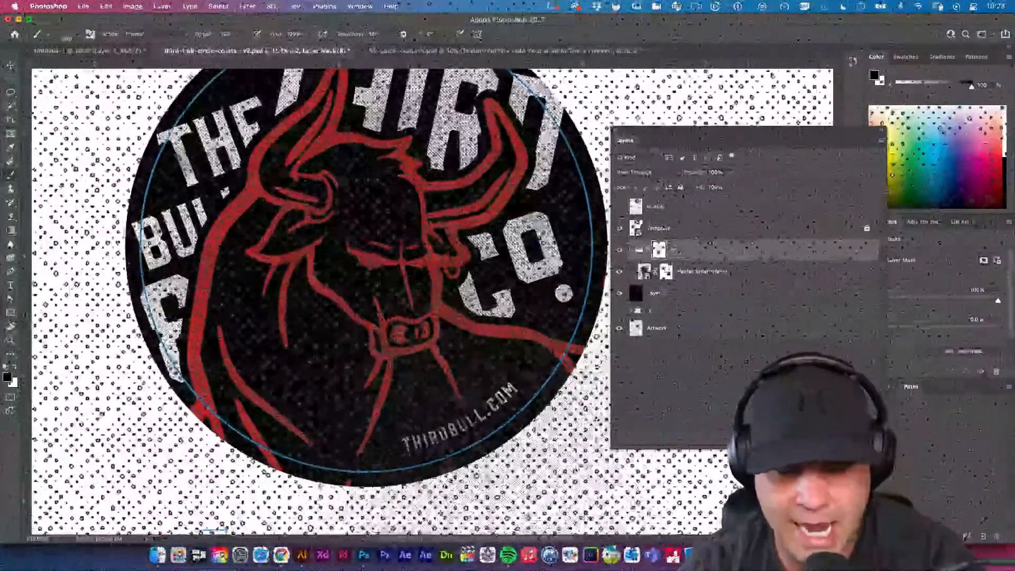
key(x)
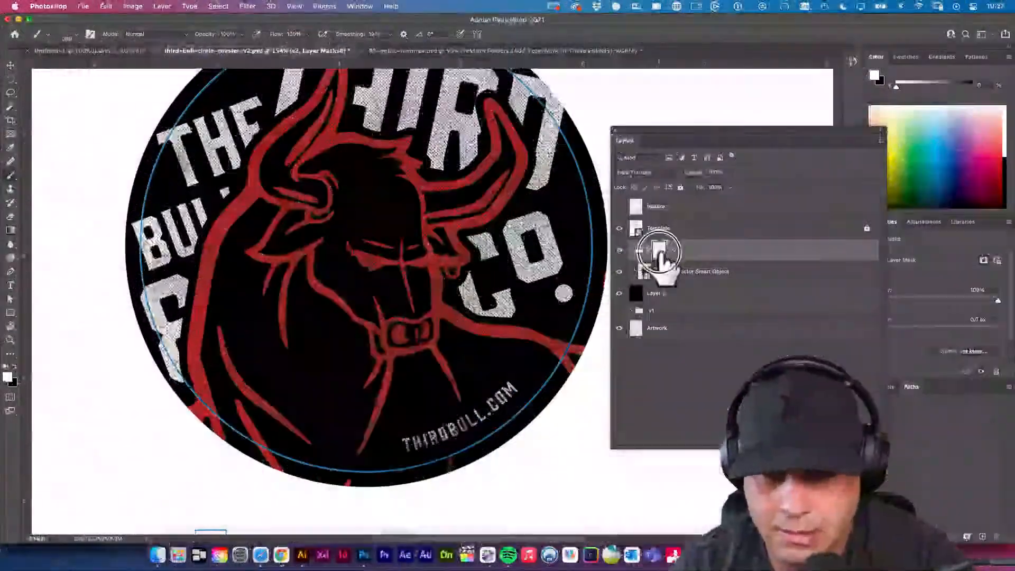
shift+click(659, 251)
shift+click(659, 252)
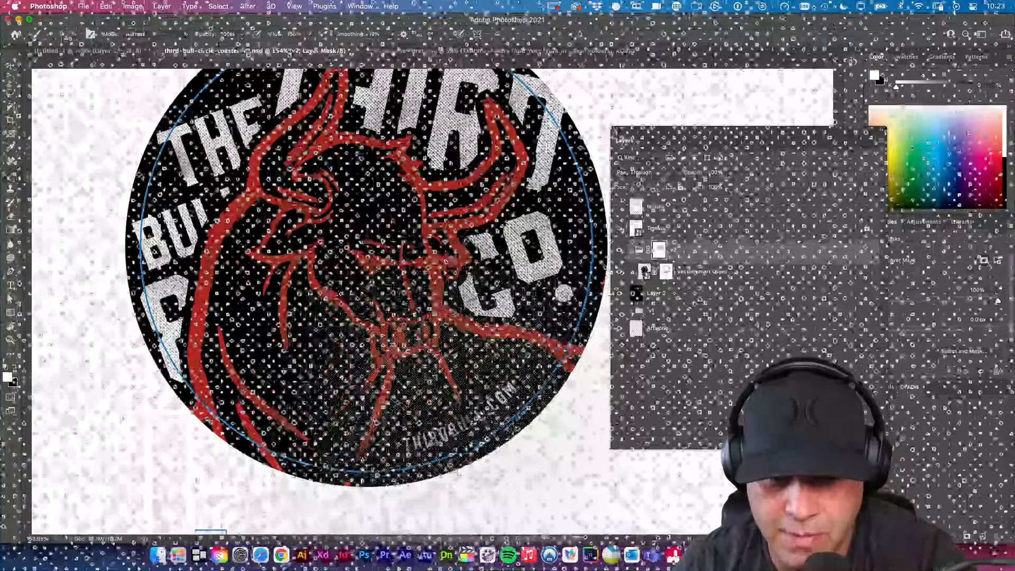
mouse_move(439, 415)
mouse_down()
mouse_move(544, 465)
mouse_move(484, 442)
mouse_move(430, 401)
mouse_move(486, 434)
mouse_up()
drag(486, 434, 410, 356)
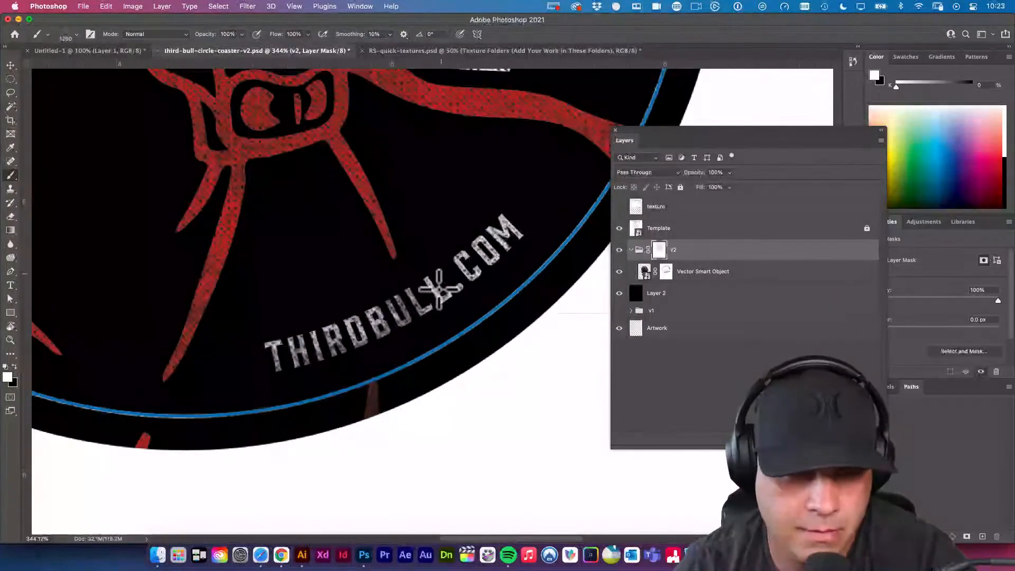
drag(474, 394, 422, 373)
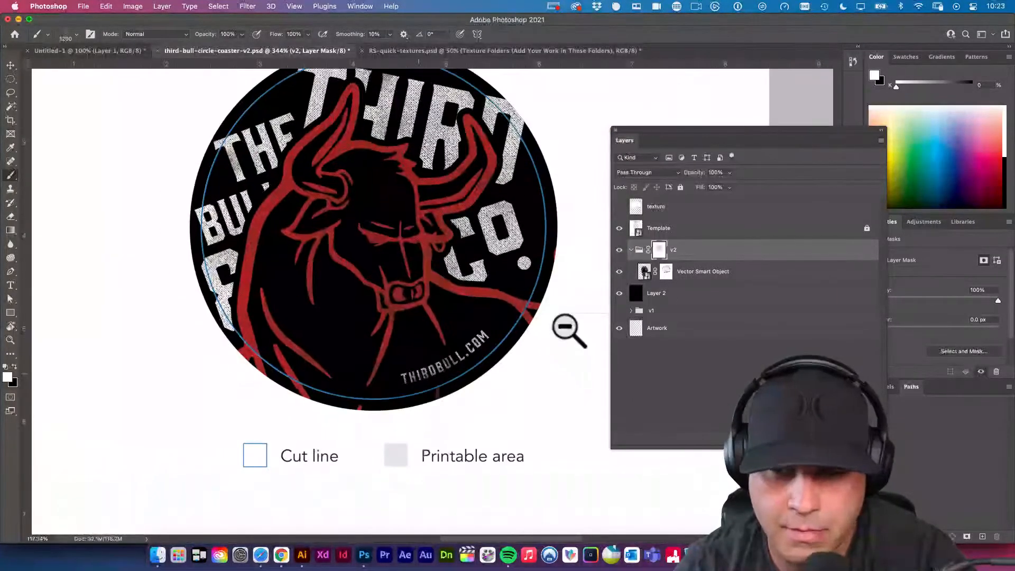
Paint white on the Vector Smart Object's mask over THIRDBULL.COM with Sampled Brush 37 to lighten its distressing.
click(667, 271)
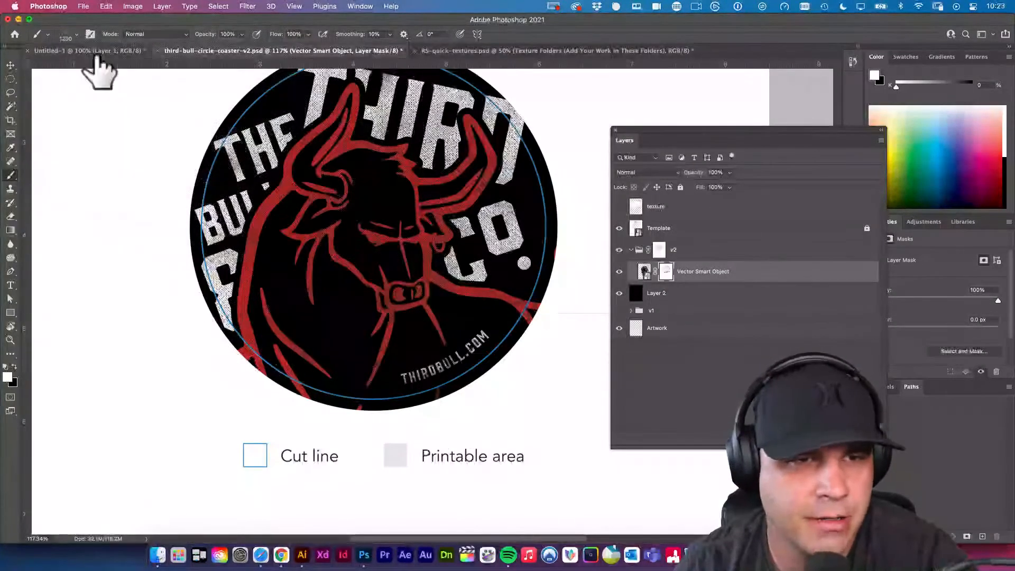
click(69, 35)
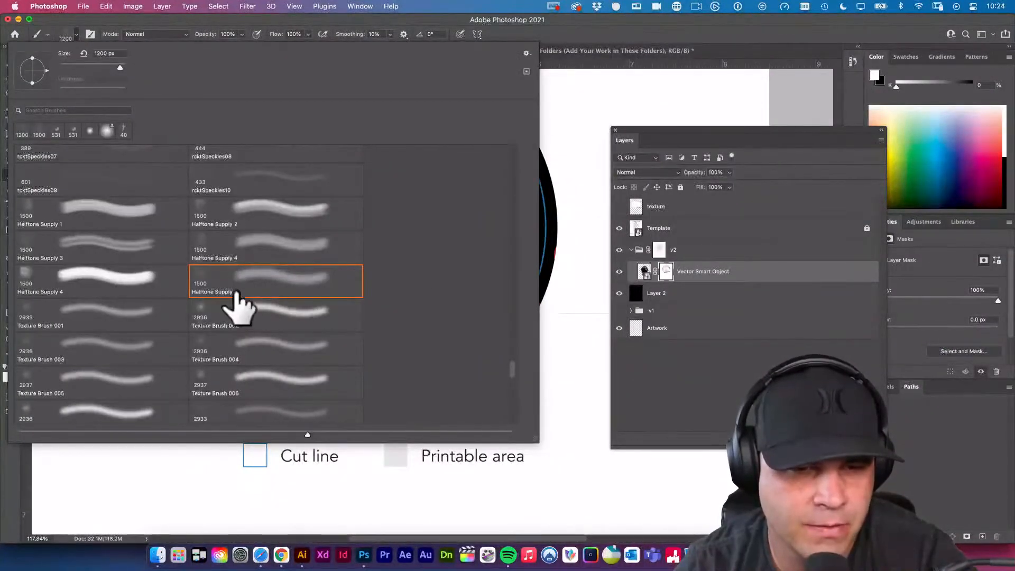
scroll(431, 321, down, 10)
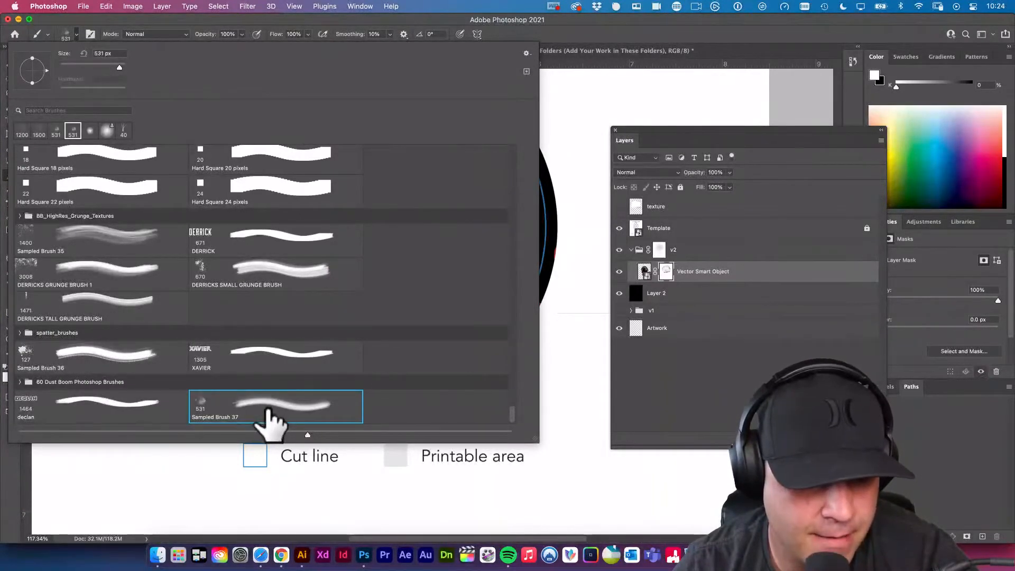
double_click(295, 409)
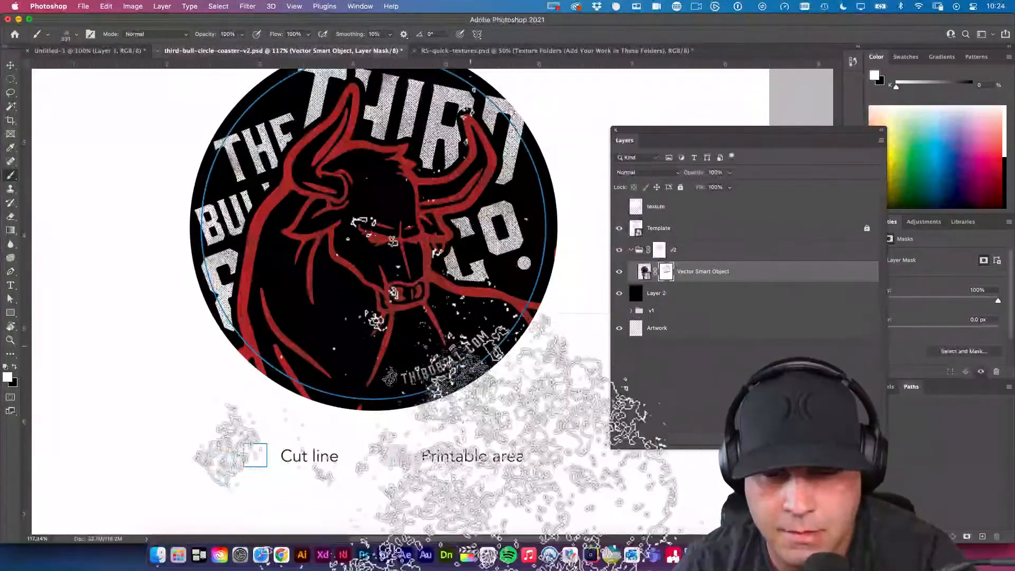
mouse_move(453, 342)
mouse_down()
mouse_move(480, 356)
mouse_move(467, 370)
mouse_up()
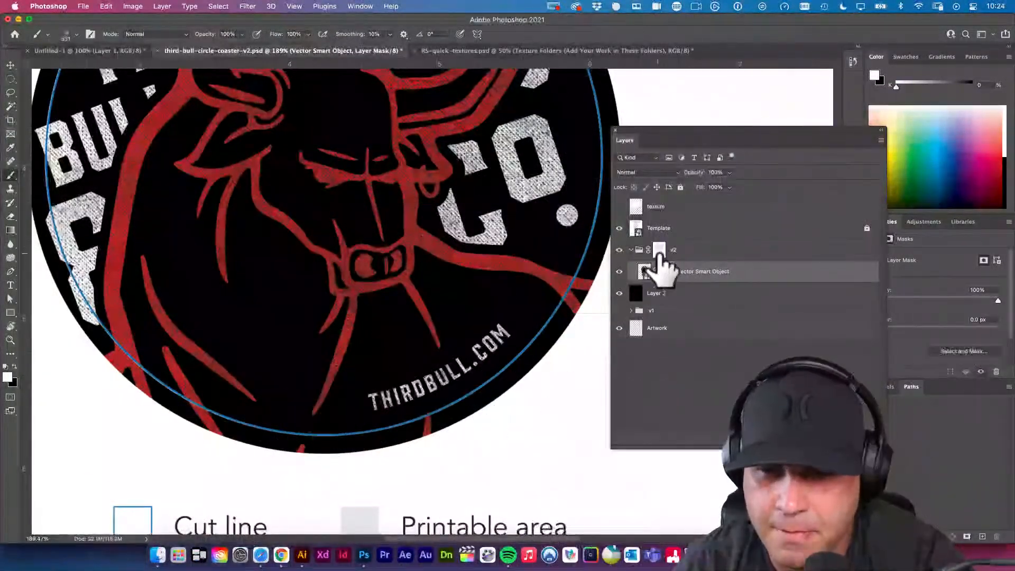
Toggle the v2 group and the layer masks off and on to compare the artwork with and without texture.
click(620, 251)
click(619, 250)
shift+click(659, 250)
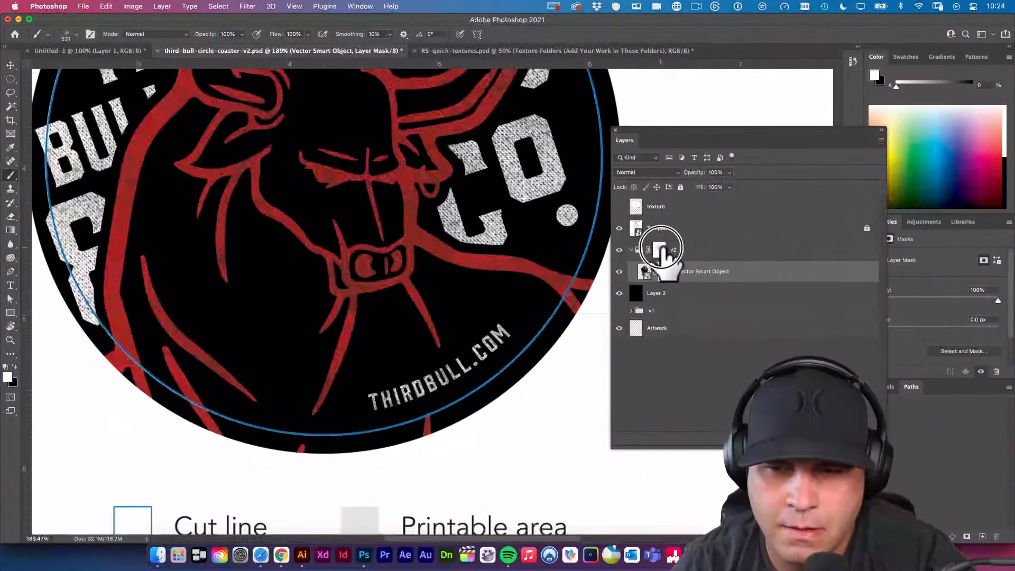
shift+click(667, 272)
shift+click(667, 272)
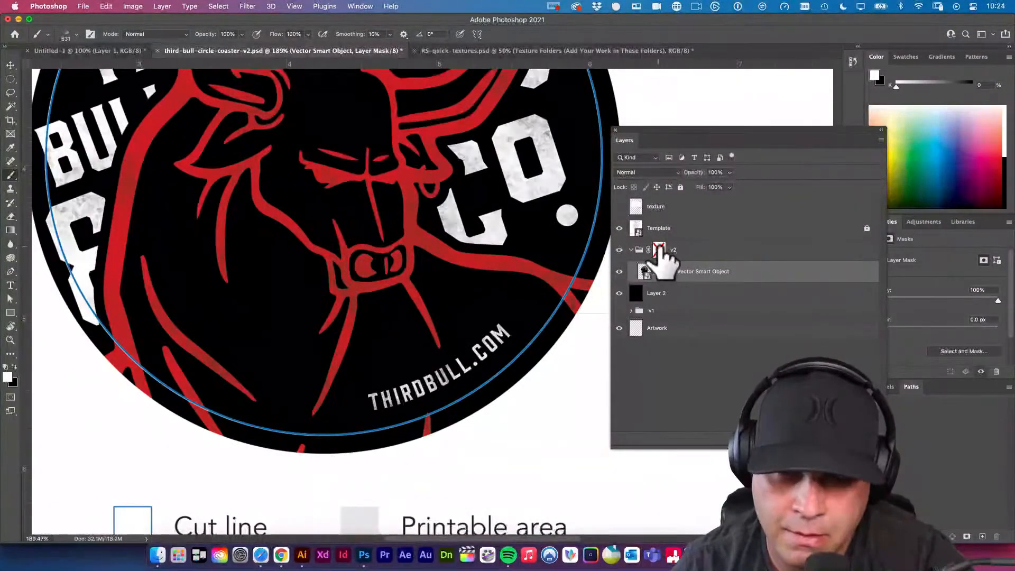
shift+click(660, 250)
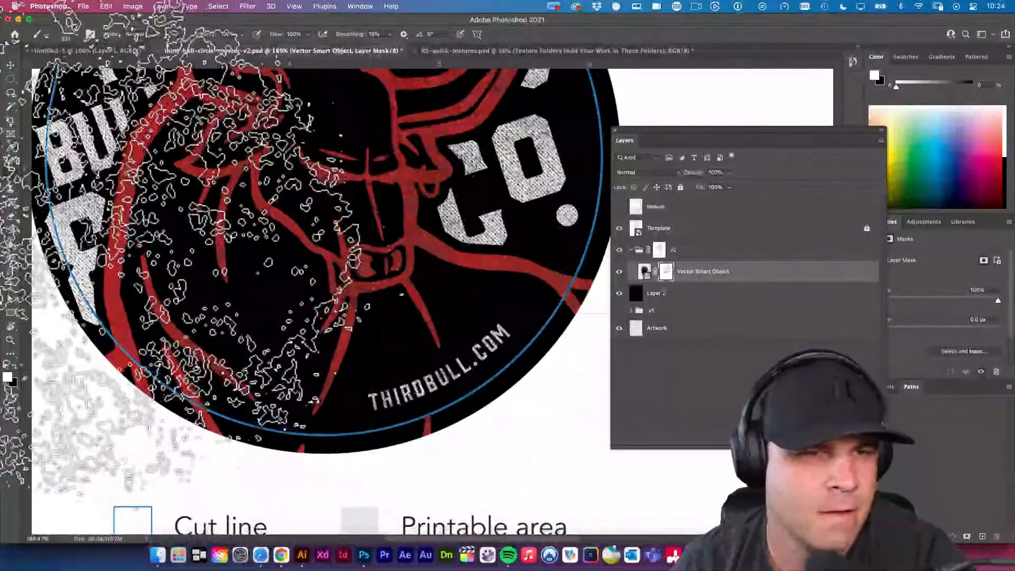
Review the whole coaster against the cut line and save third-bull-circle-coaster-v2.psd.
click(11, 65)
mouse_move(322, 256)
mouse_down()
mouse_move(286, 257)
mouse_move(313, 254)
mouse_up()
drag(470, 400, 455, 424)
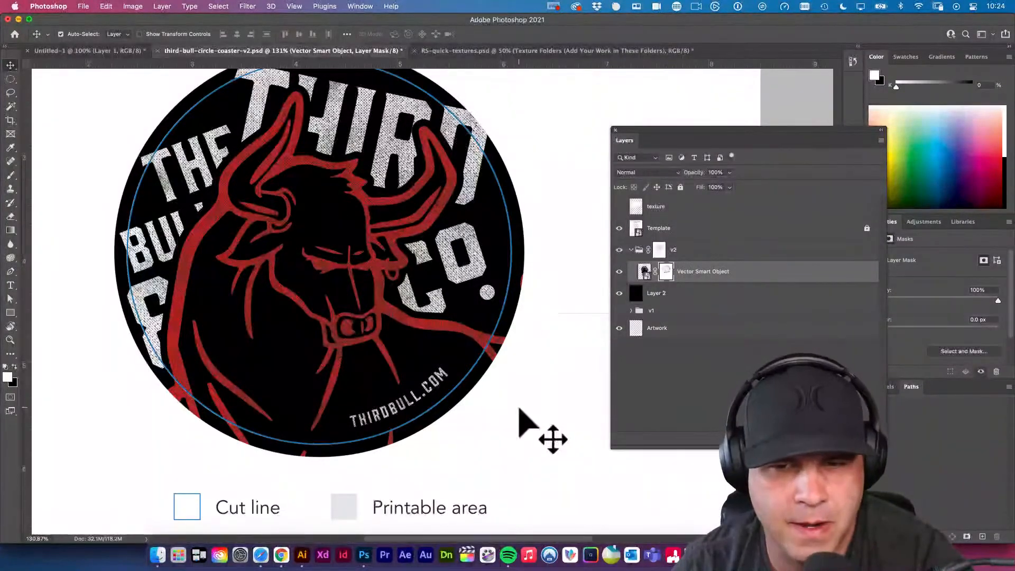
drag(398, 370, 412, 374)
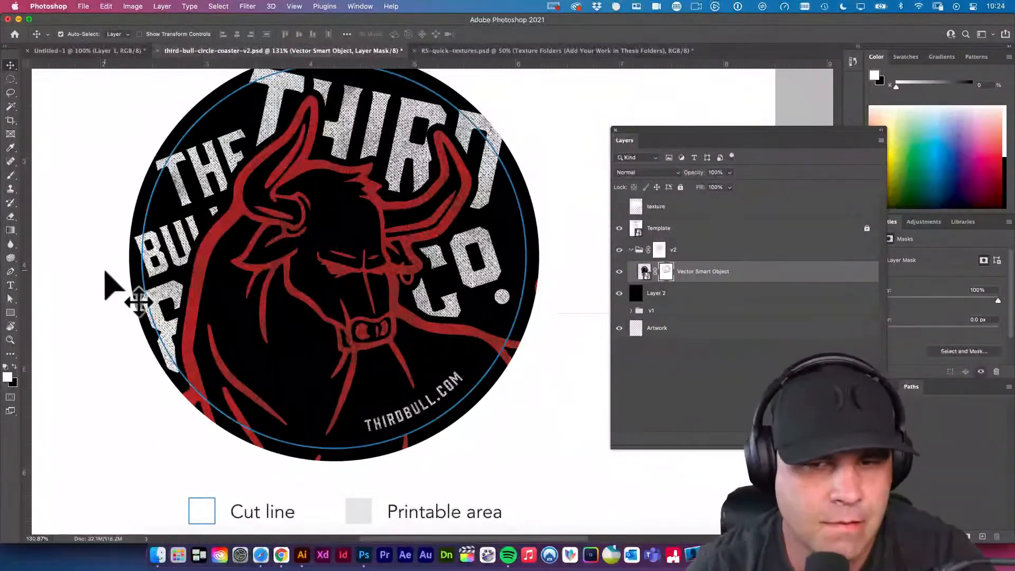
scroll(444, 326, down, 5)
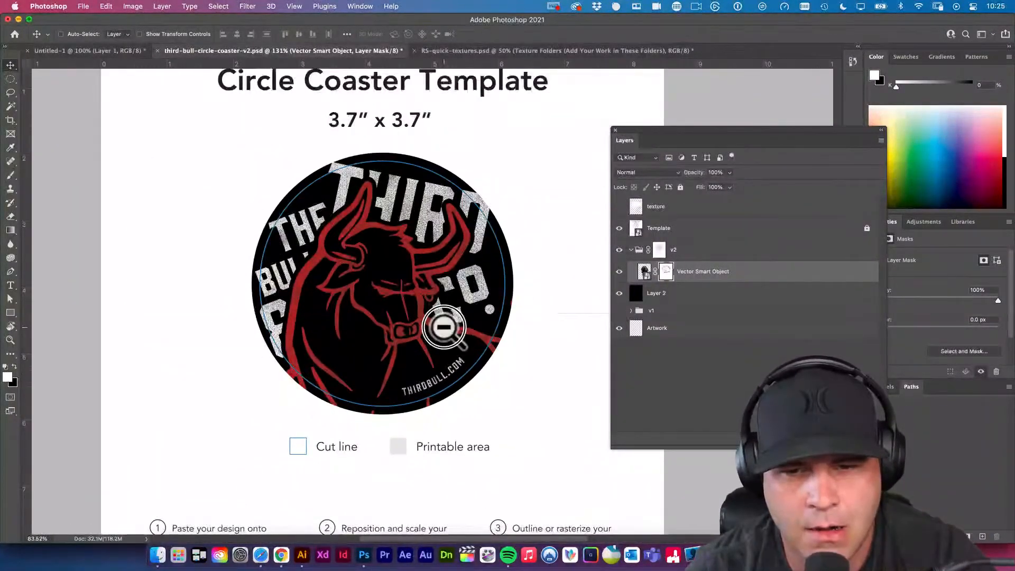
drag(444, 327, 425, 339)
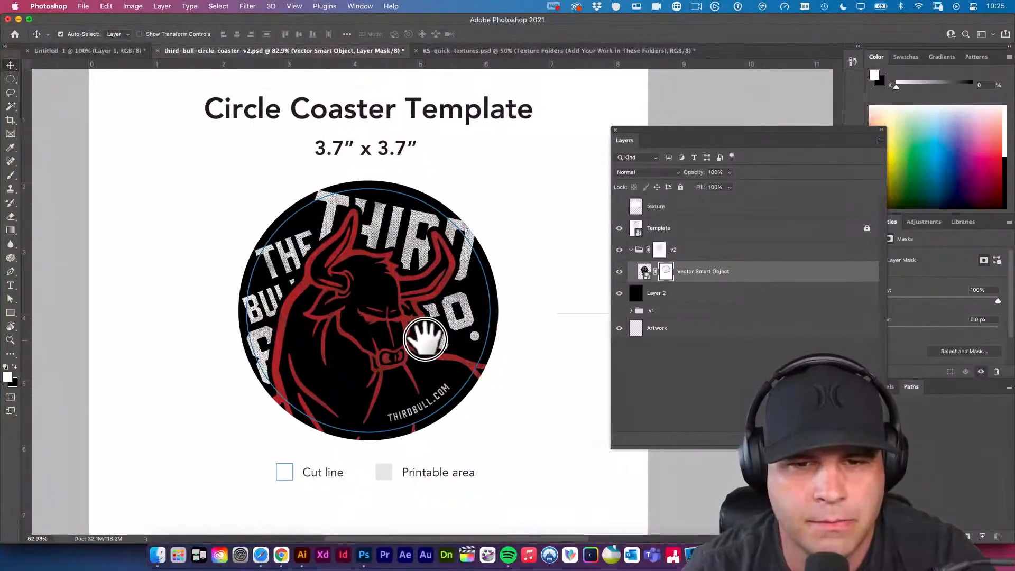
scroll(430, 344, up, 5)
scroll(442, 349, down, 4)
click(516, 365)
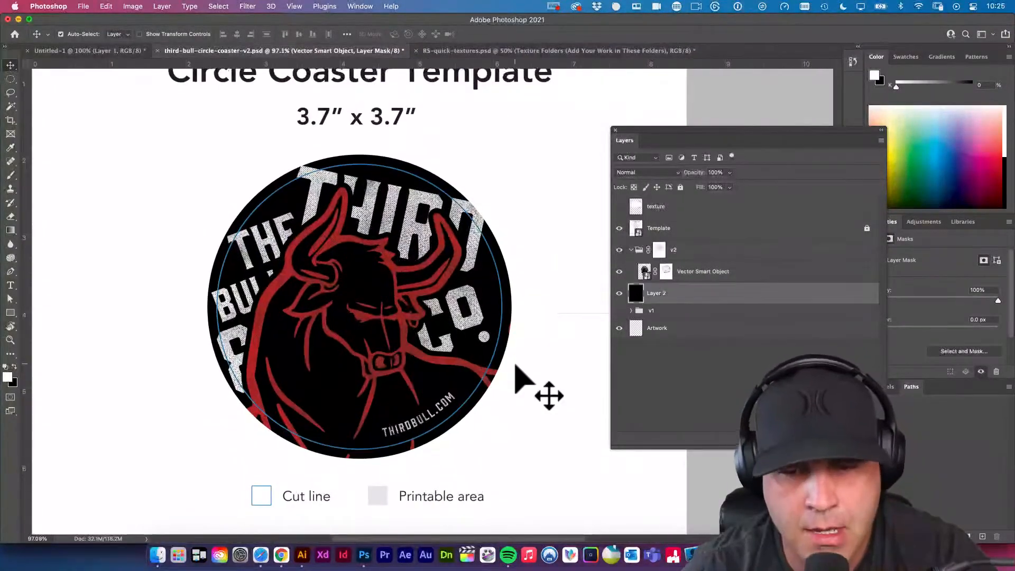
key(super+s)
Frame the whole coaster circle in view and capture a screenshot of it.
click(530, 366)
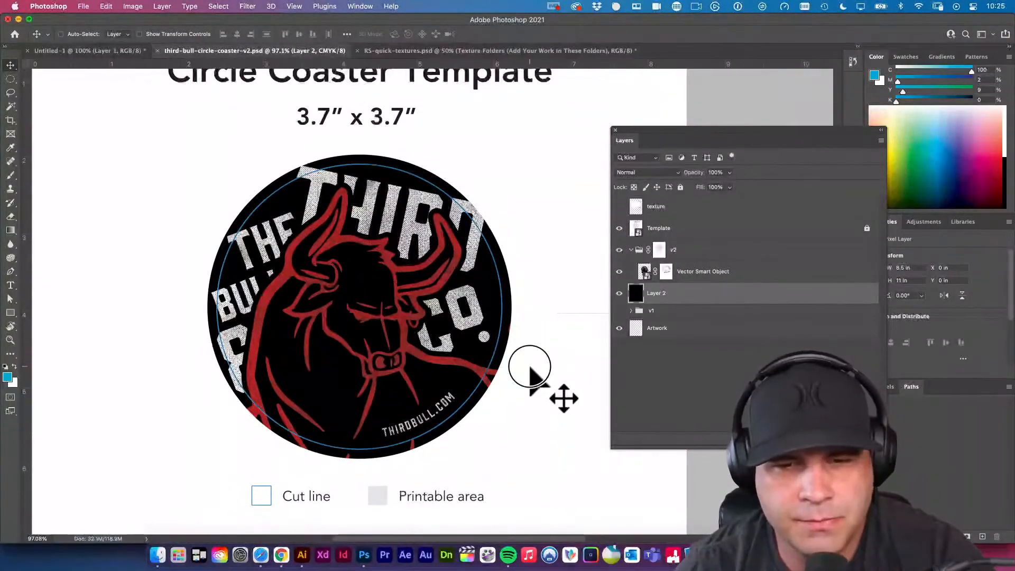
drag(530, 367, 551, 397)
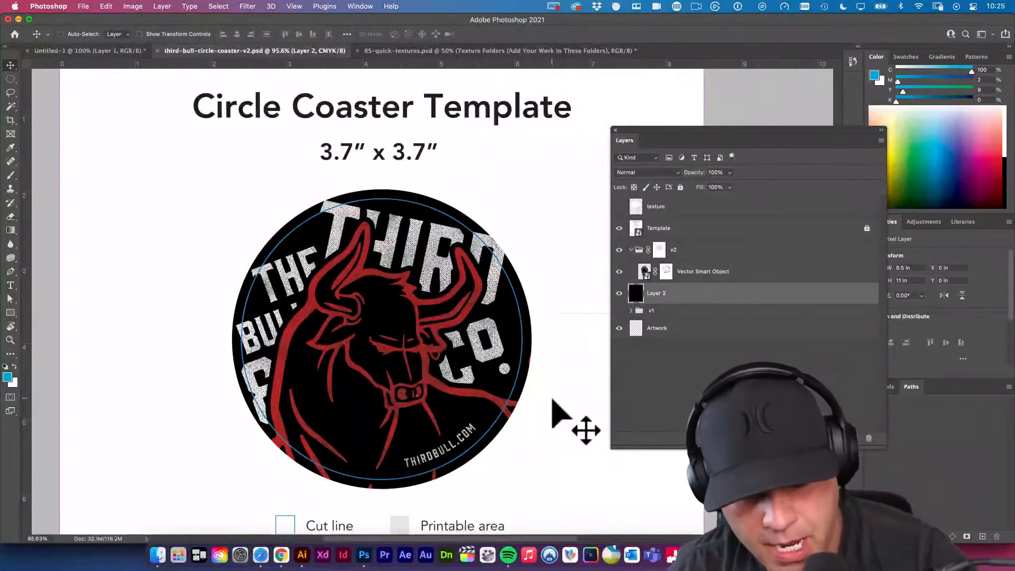
key(super+shift+4)
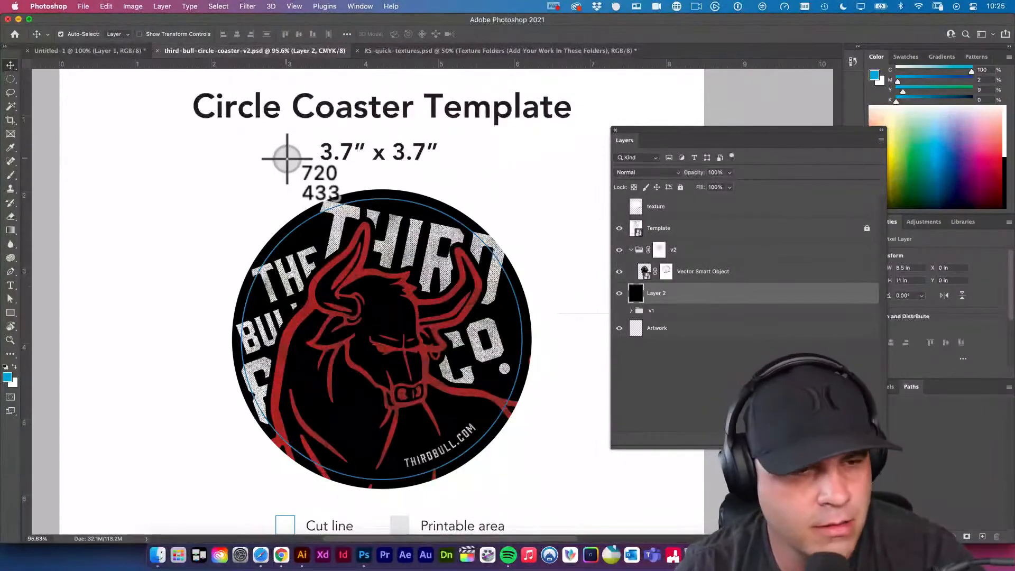
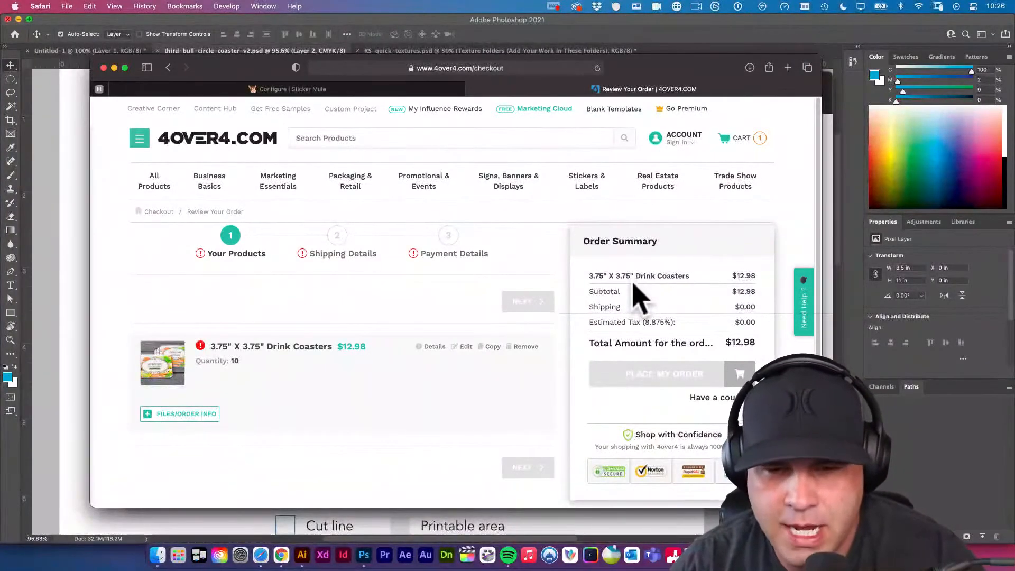
Compare the Sticker Mule artwork upload page with the 4over4 checkout's order summary for the drink coasters.
click(353, 90)
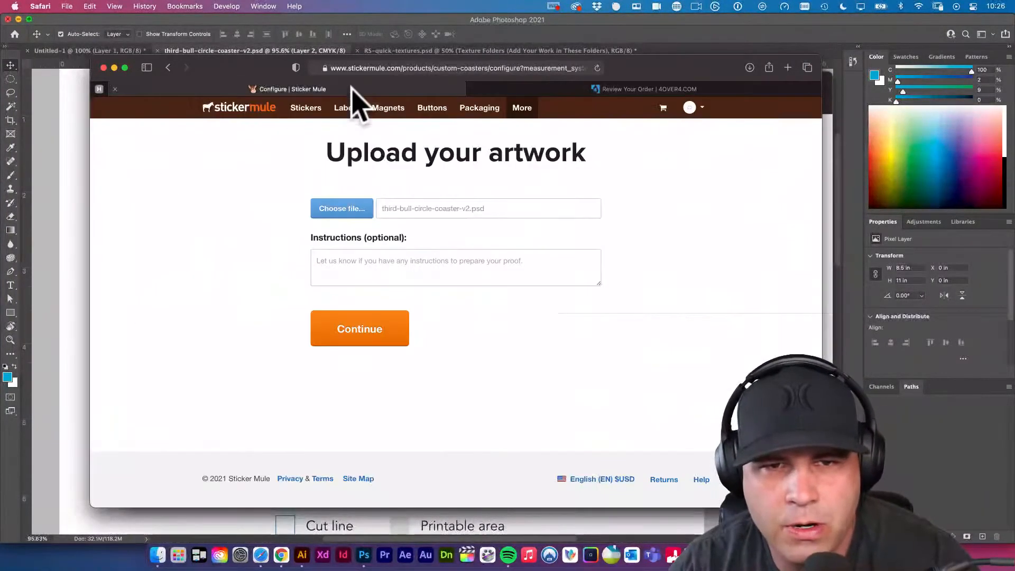
mouse_move(238, 86)
mouse_down()
mouse_move(680, 351)
mouse_move(306, 109)
mouse_move(232, 90)
mouse_up()
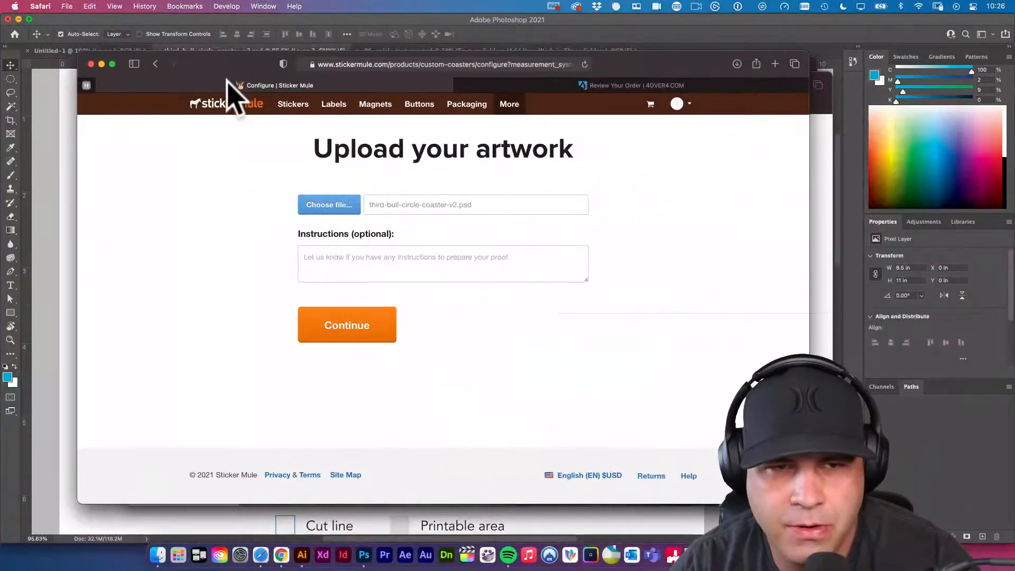
click(579, 86)
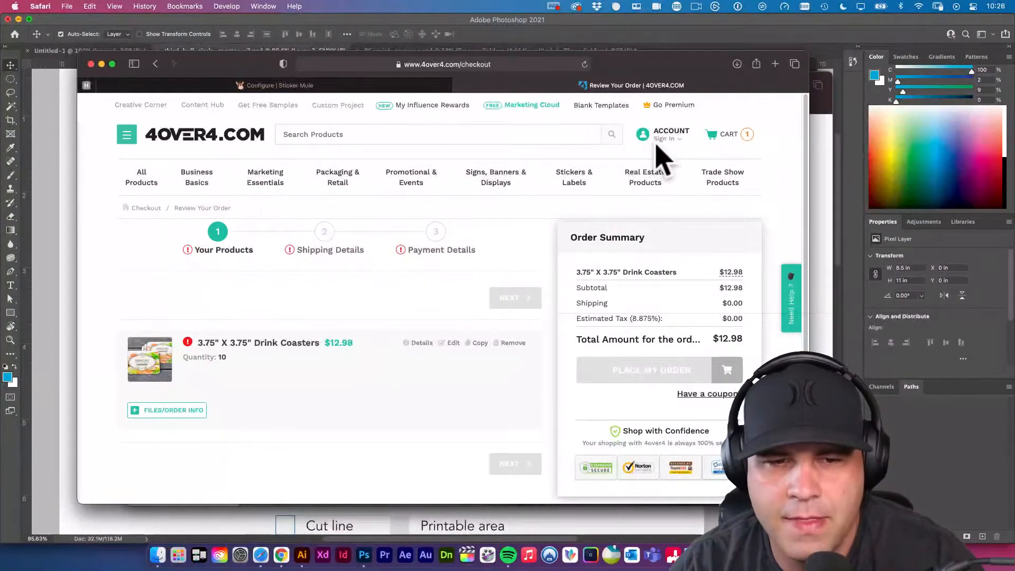
scroll(643, 257, down, 3)
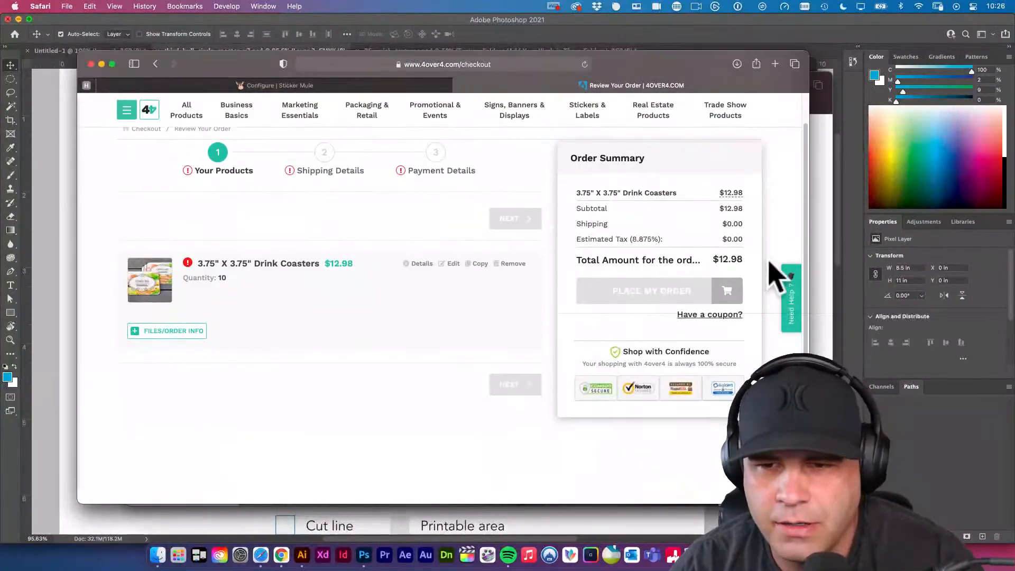
scroll(759, 260, up, 3)
Return to the 4over4 Drink Coasters pricing calculator and check the size options, keeping 3.75" x 3.75" selected.
scroll(496, 172, left, 5)
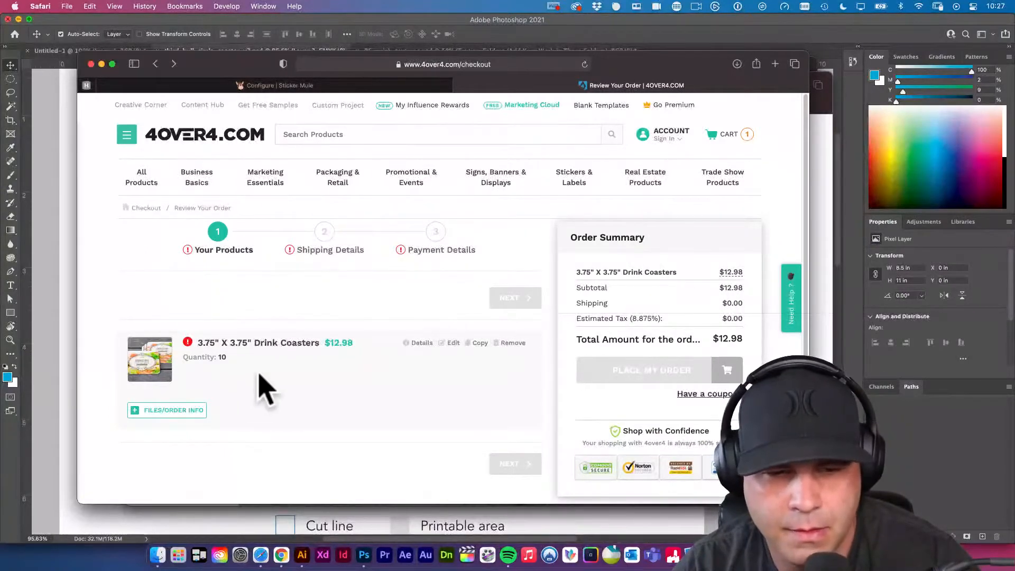
scroll(296, 349, left, 3)
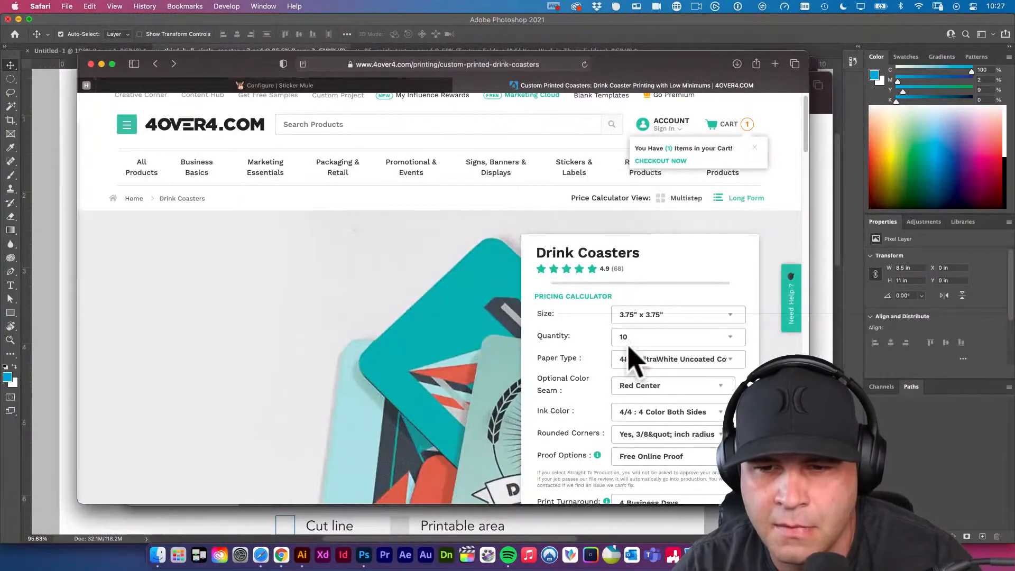
click(659, 316)
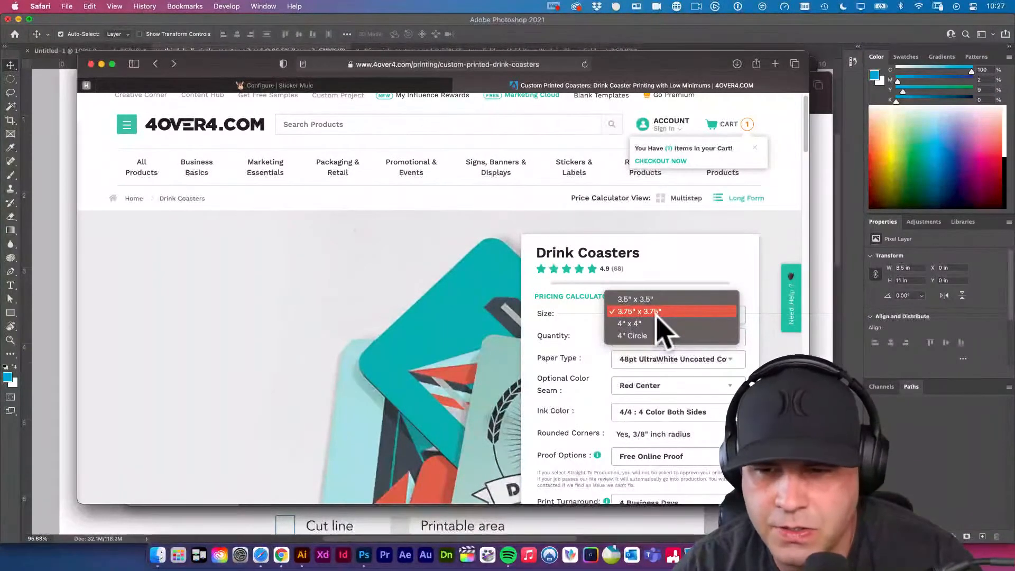
click(658, 313)
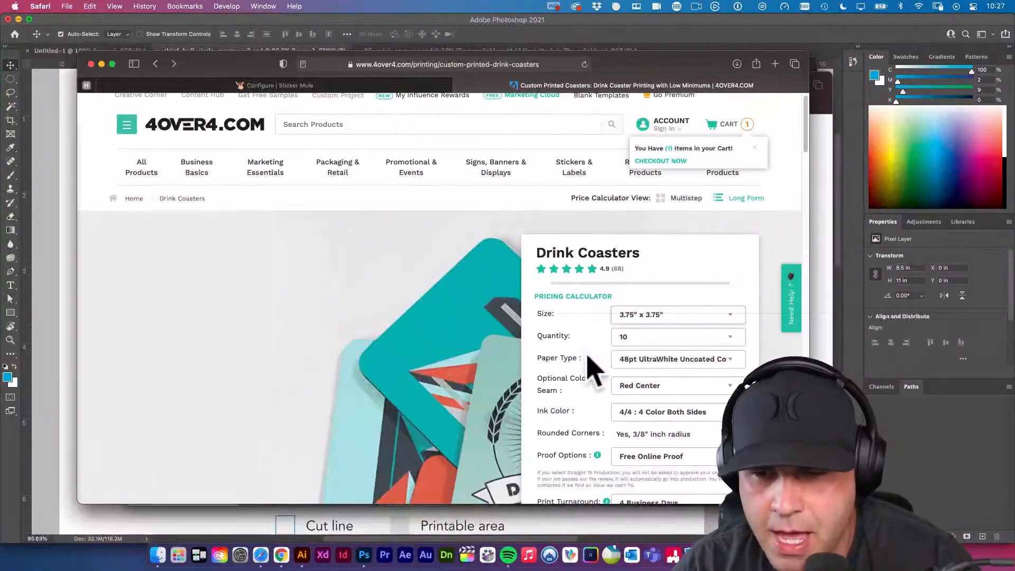
scroll(592, 359, down, 4)
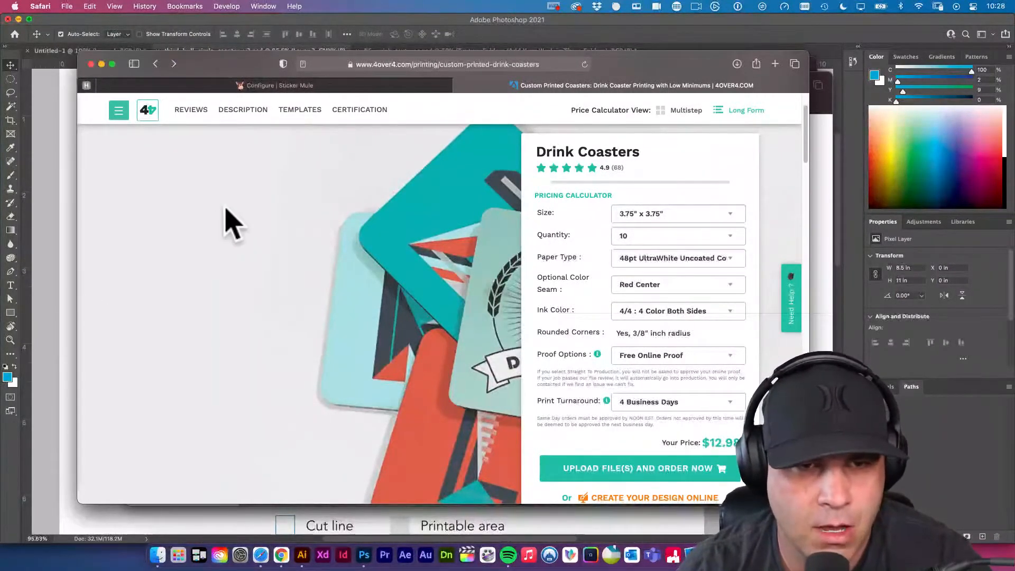
Review the Sticker Mule upload page and the Photoshop coaster artwork, ending on the 4over4 Drink Coasters page.
click(254, 86)
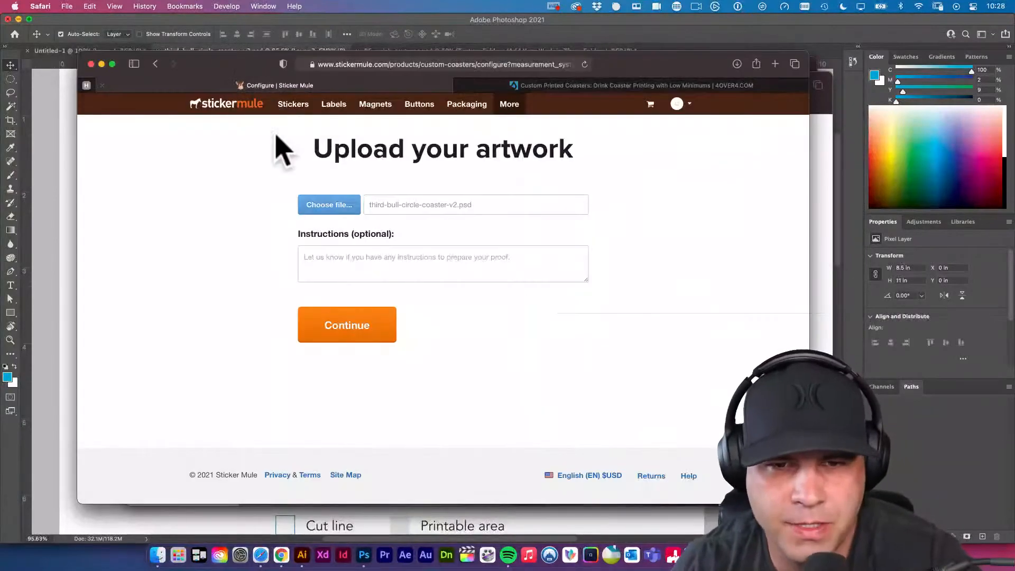
click(46, 181)
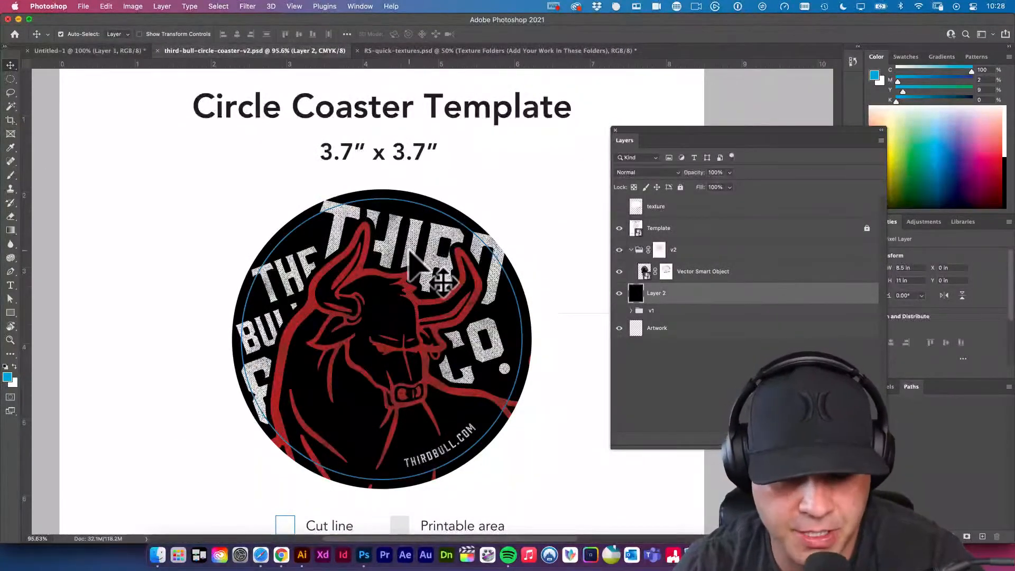
click(262, 555)
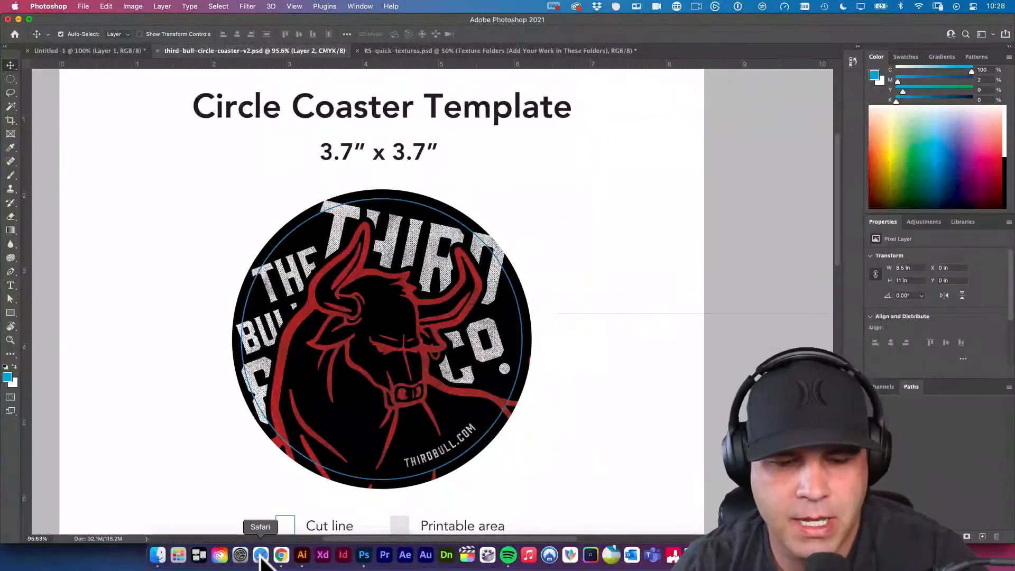
click(283, 556)
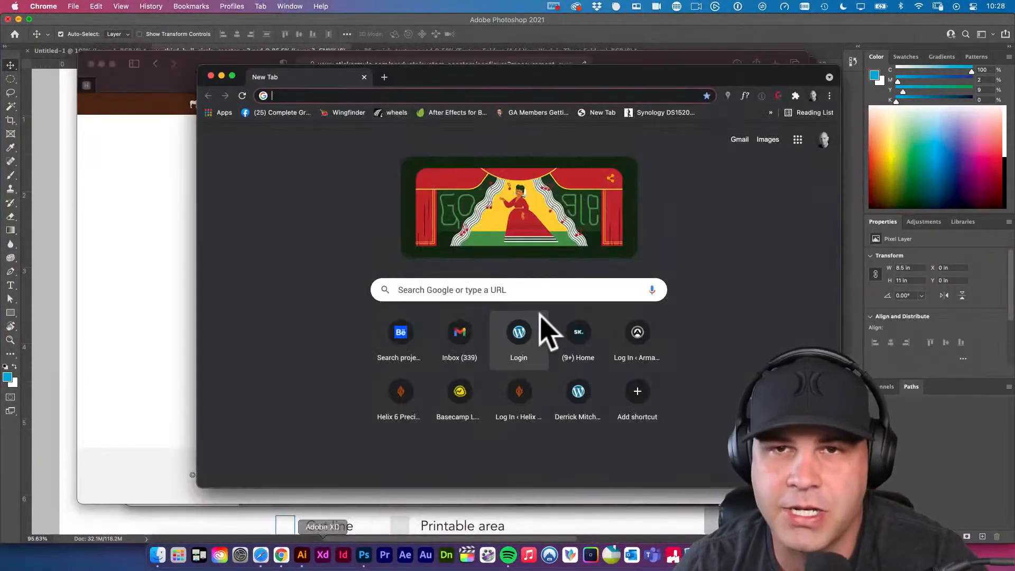
click(185, 209)
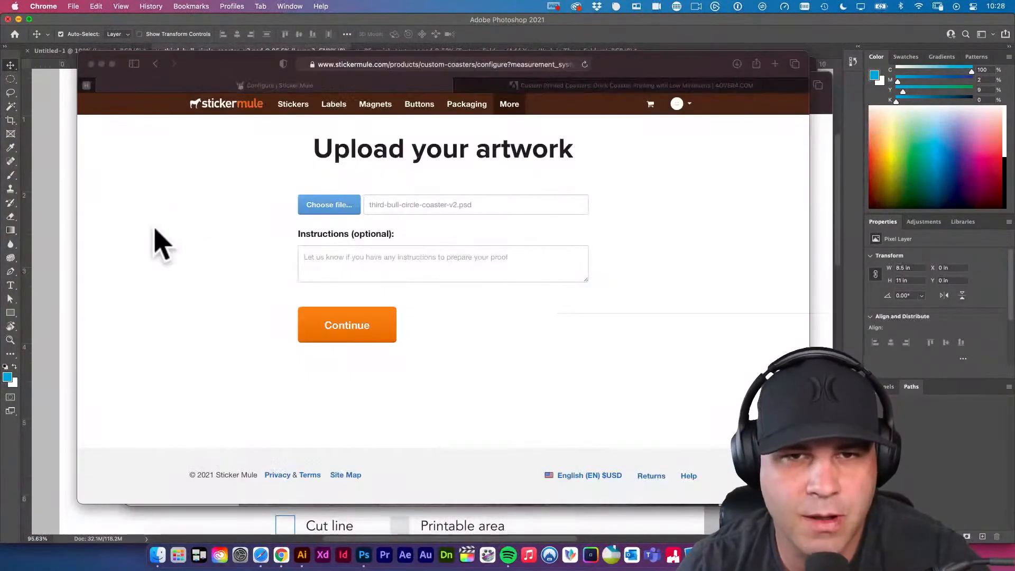
click(627, 85)
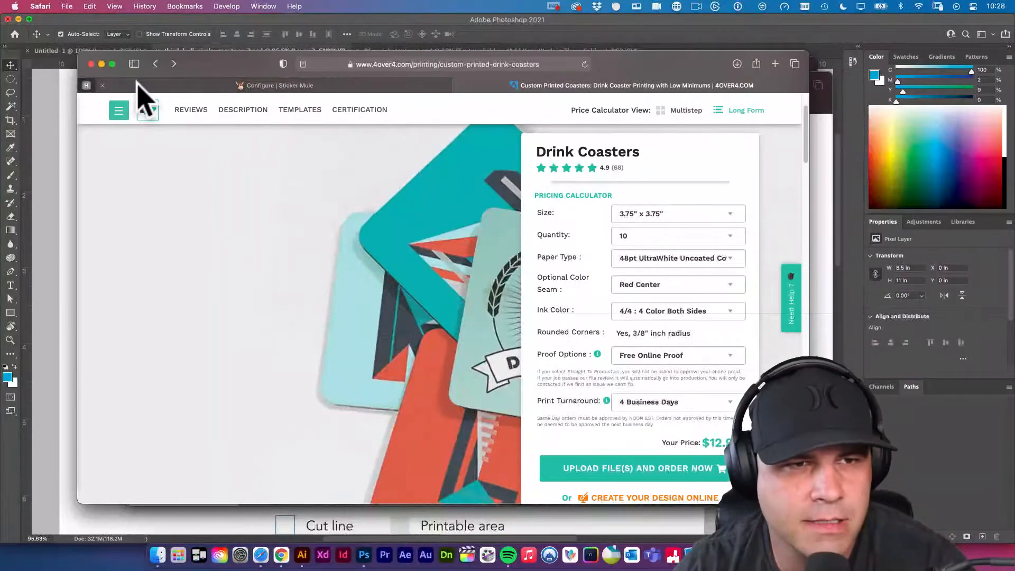
Switch to Photoshop and start a new print document with width and height both set to 3.75 inches.
click(364, 554)
click(83, 6)
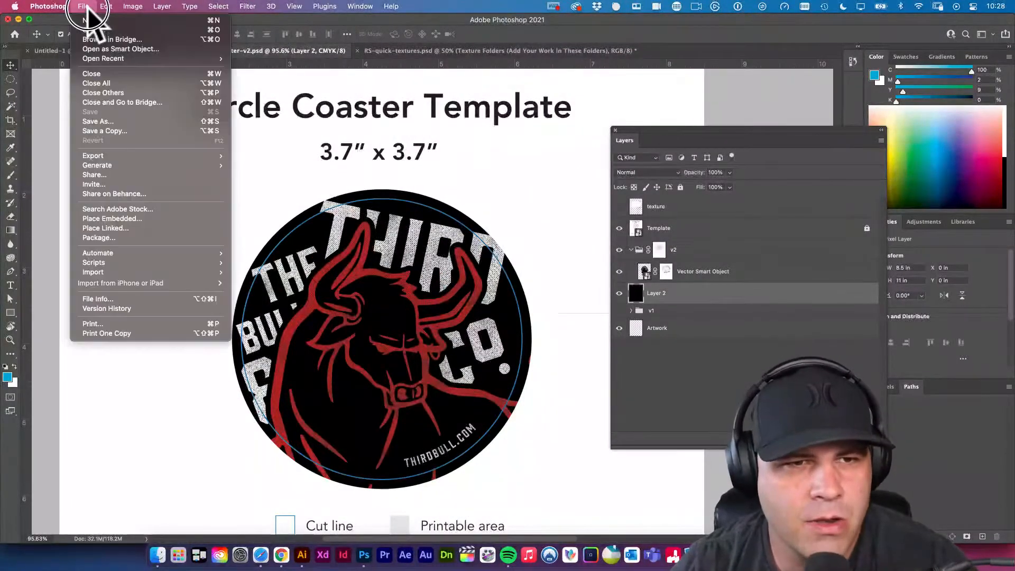
click(101, 21)
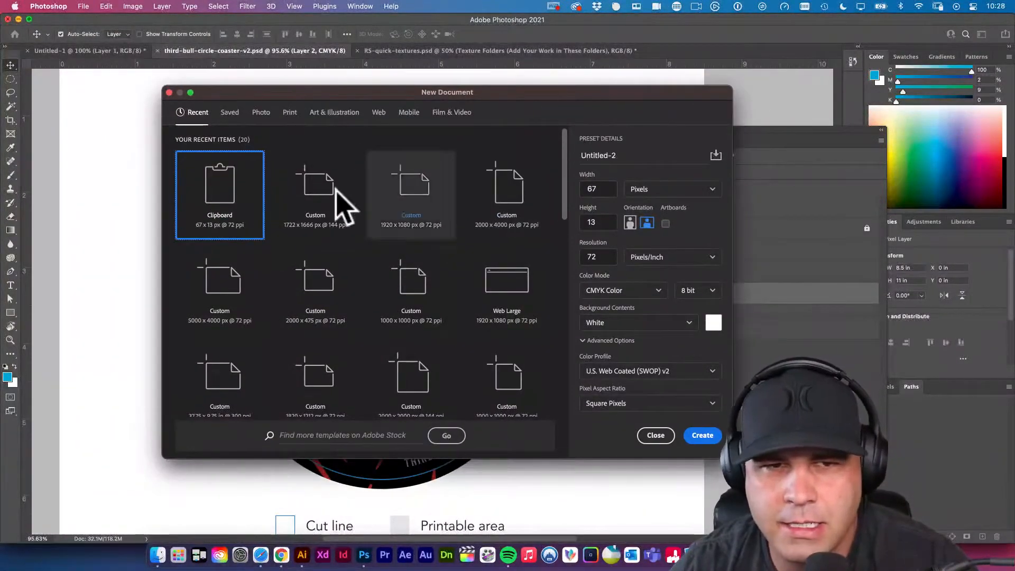
click(290, 112)
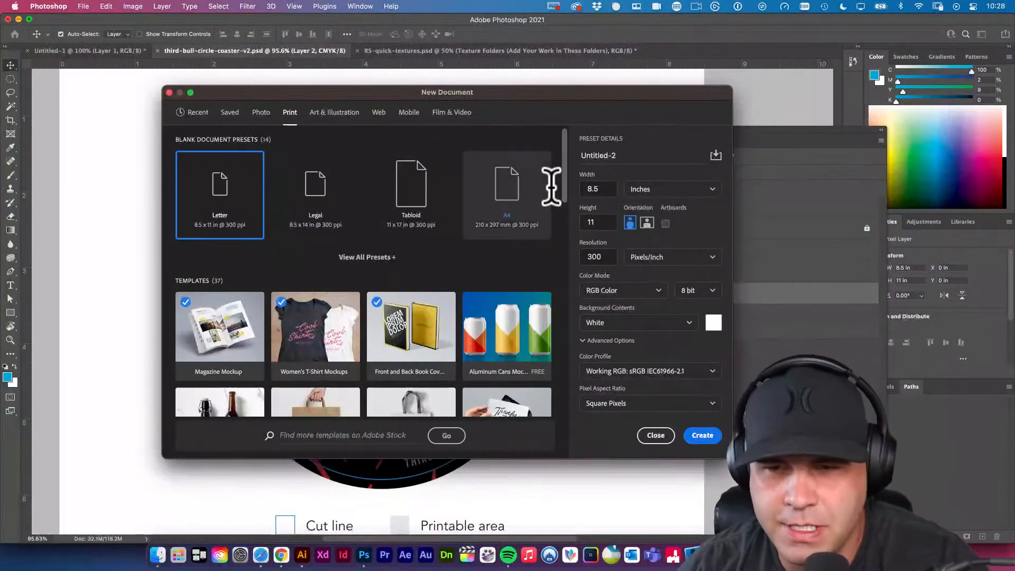
double_click(593, 189)
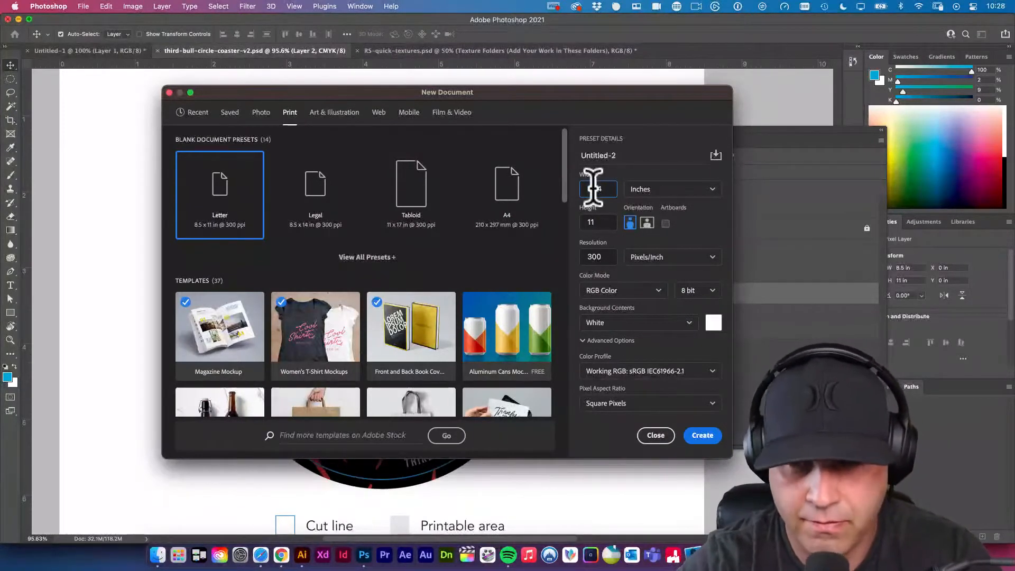
key(BackSpace)
key(XF86AudioRaiseVolume)
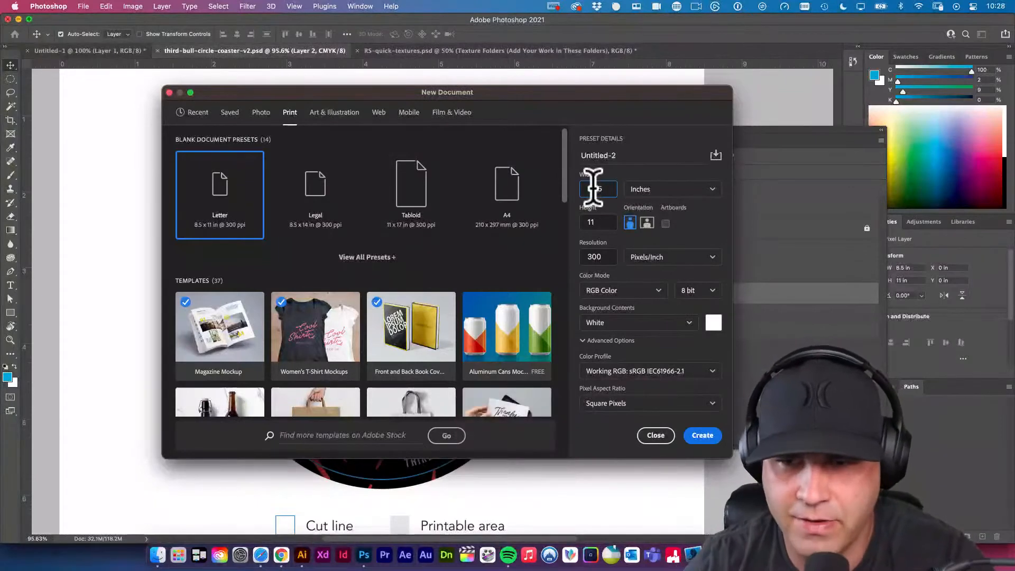
text(3.75)
key(Tab)
text(3.75)
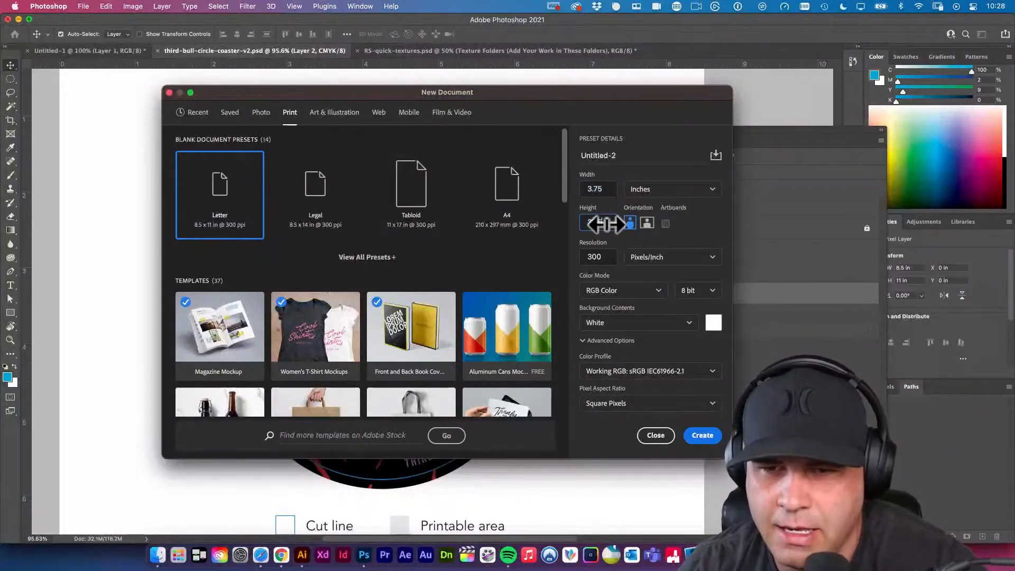
Keep the resolution at 300 pixels/inch and the color mode on RGB Color, and create the document.
click(588, 256)
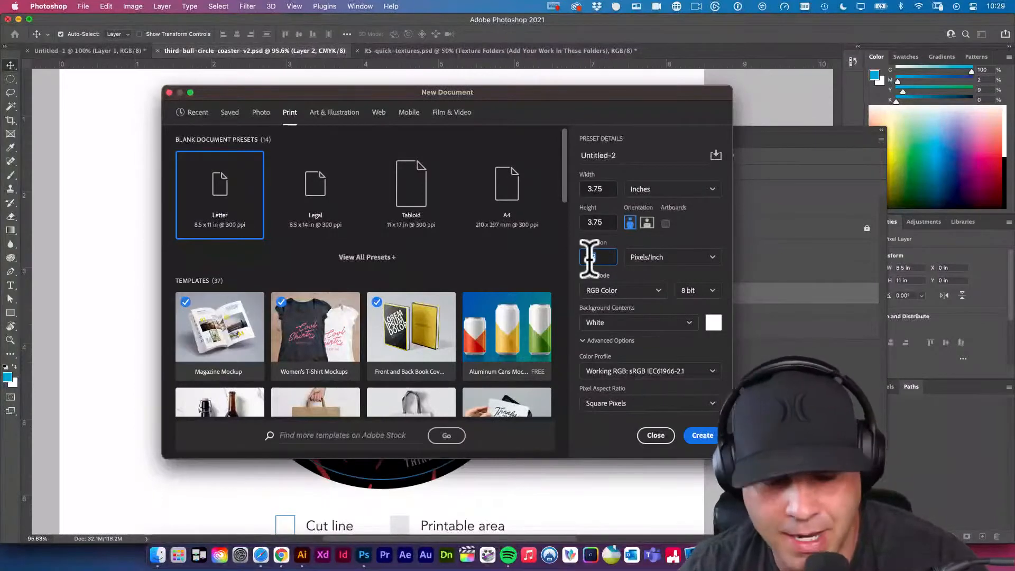
click(594, 259)
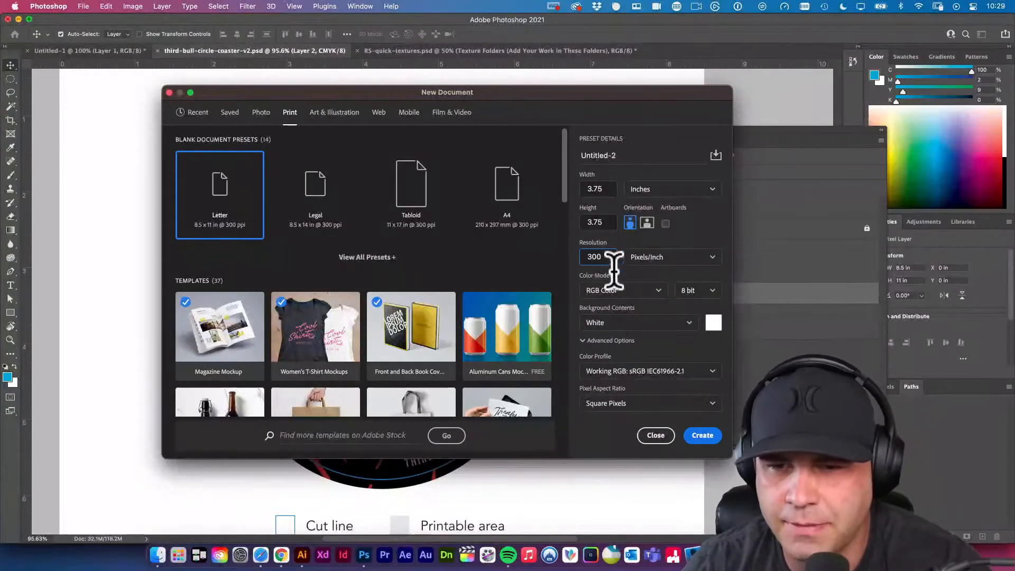
click(633, 292)
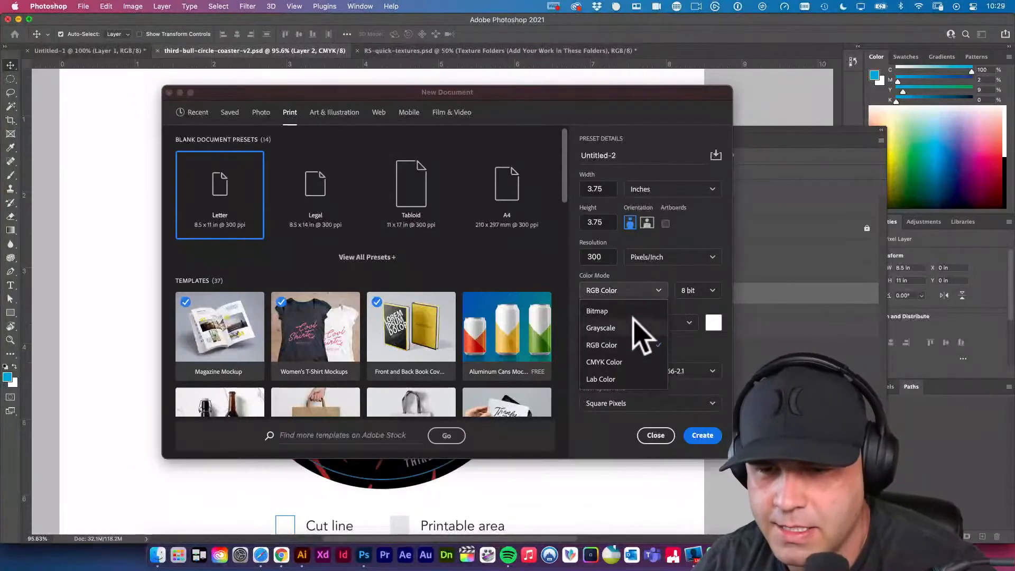
click(608, 348)
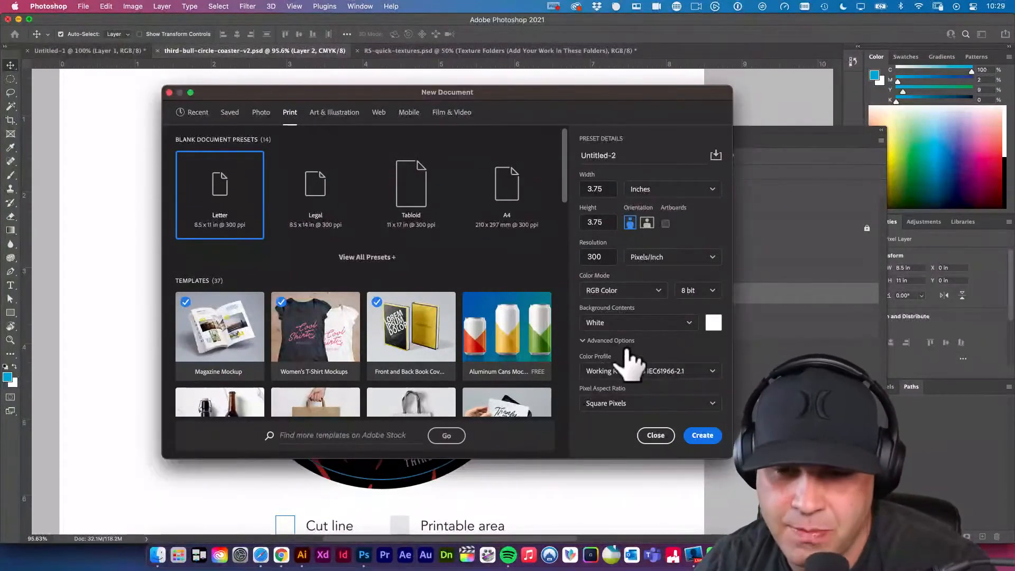
click(703, 435)
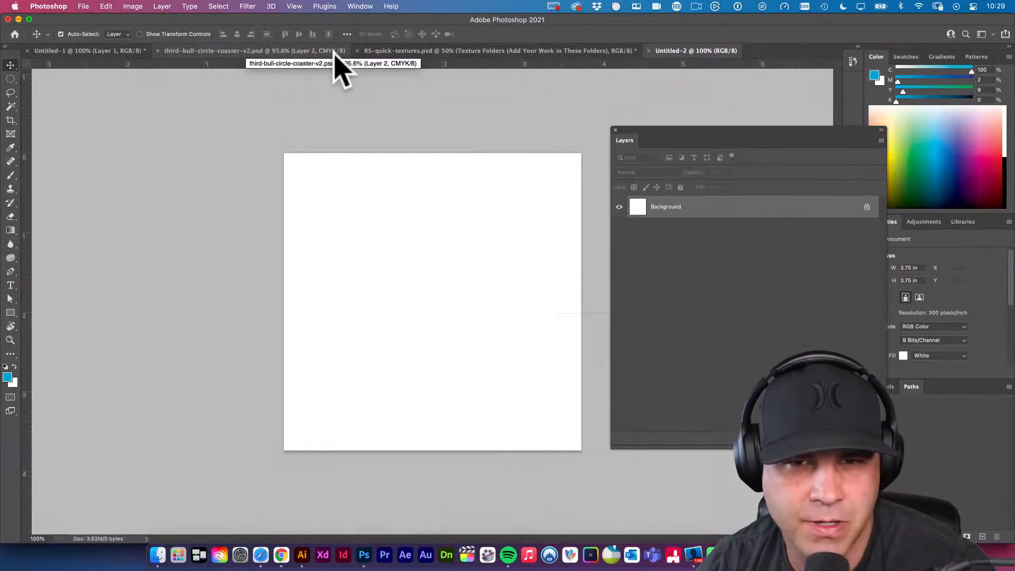
Look at the circle coaster template artwork and return to the new blank document.
click(311, 51)
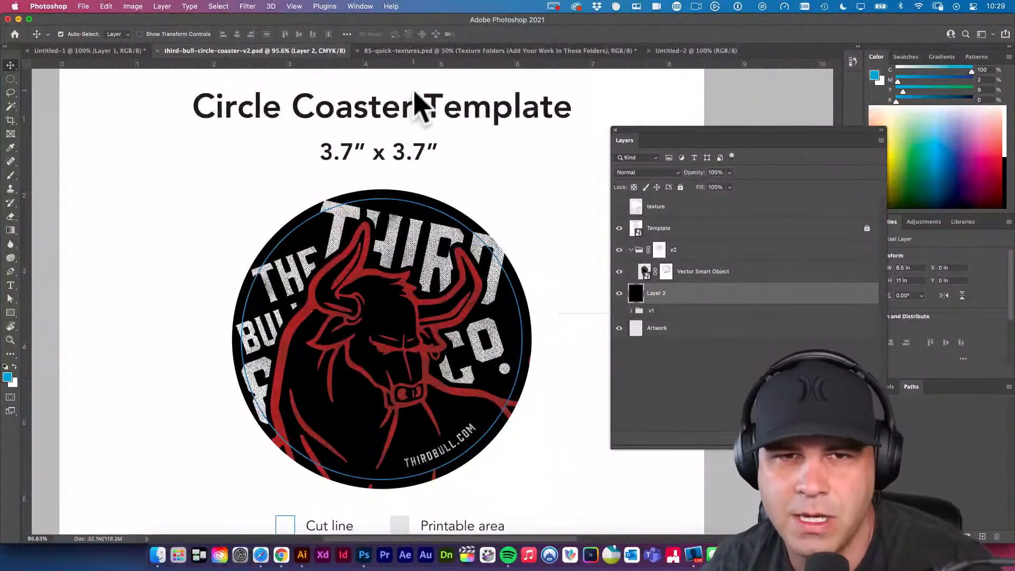
click(691, 50)
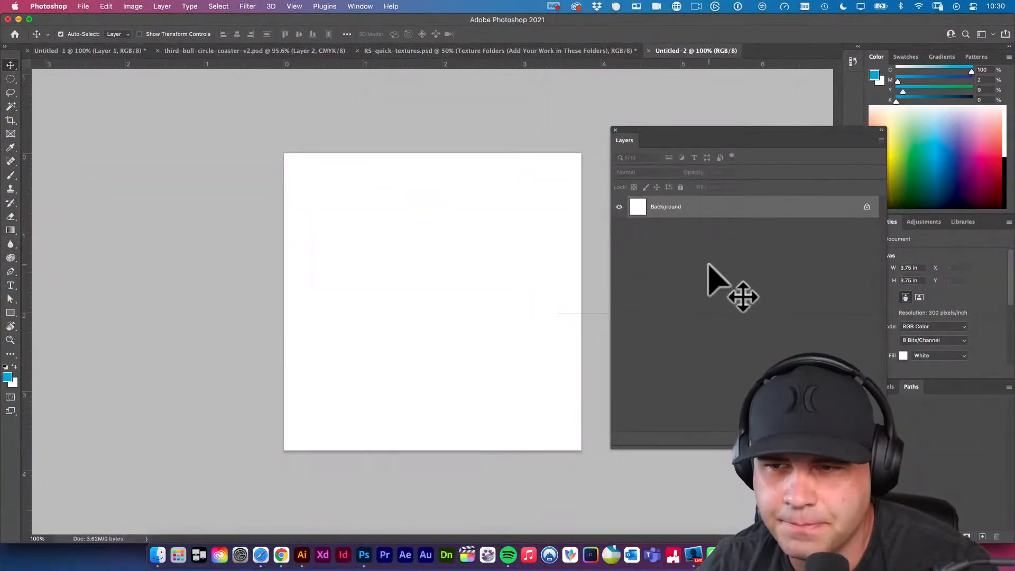
click(248, 6)
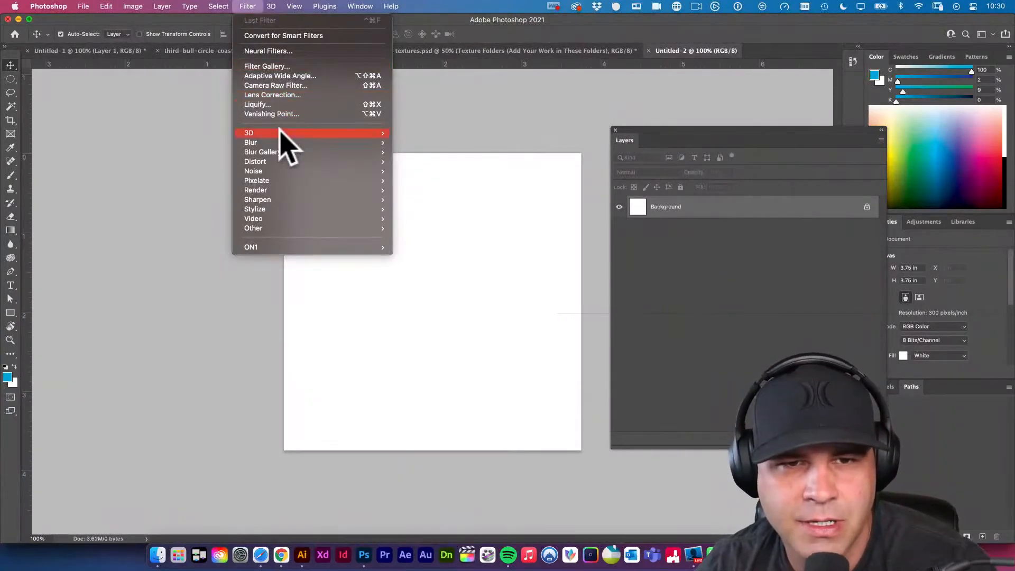
mouse_move(282, 137)
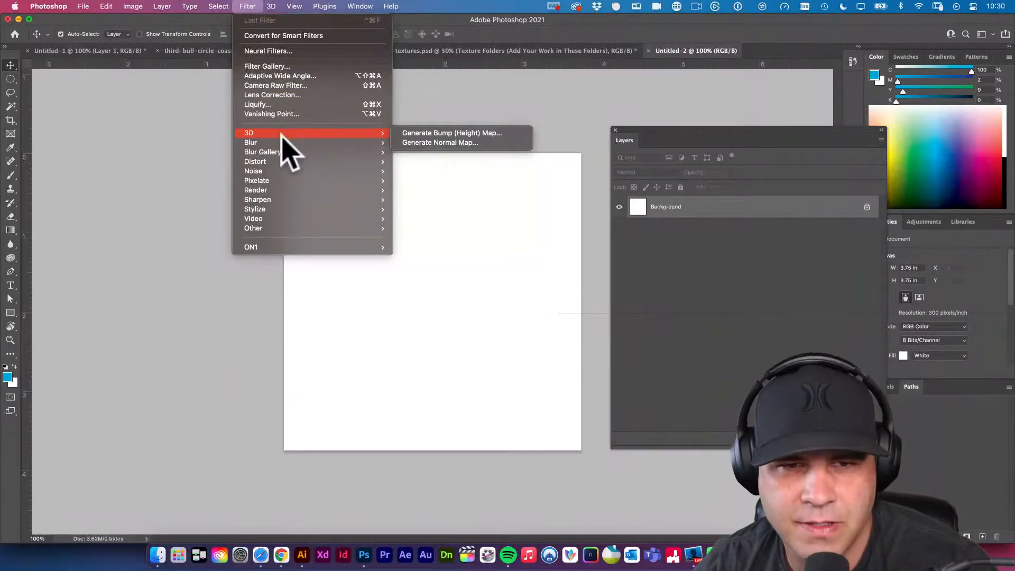
mouse_move(276, 202)
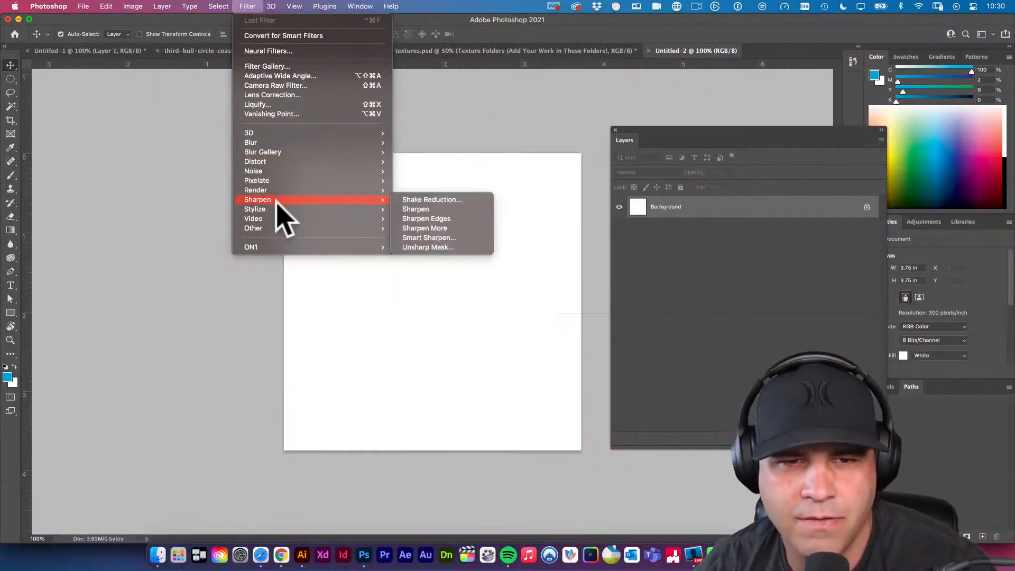
mouse_move(286, 180)
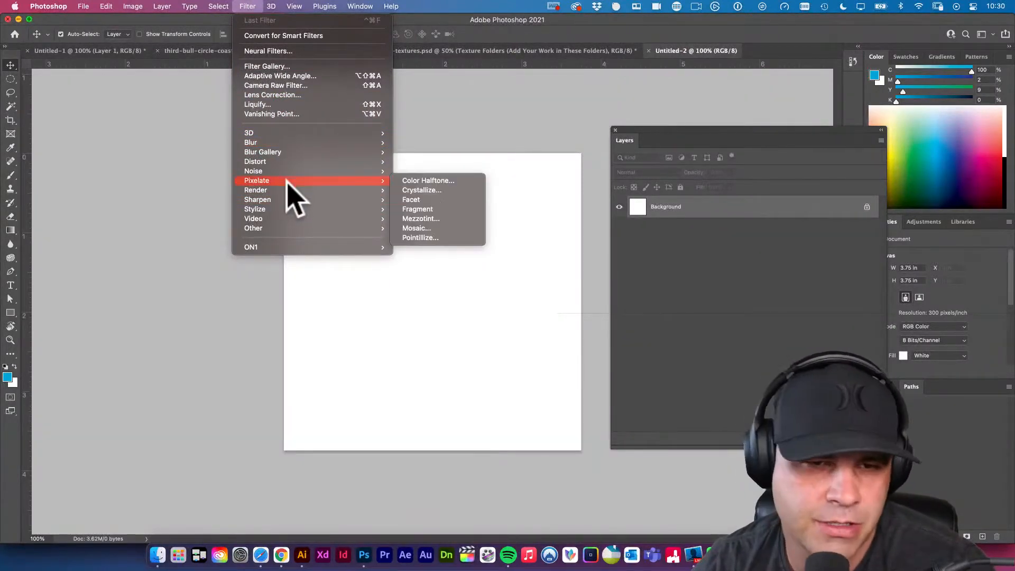
mouse_move(314, 216)
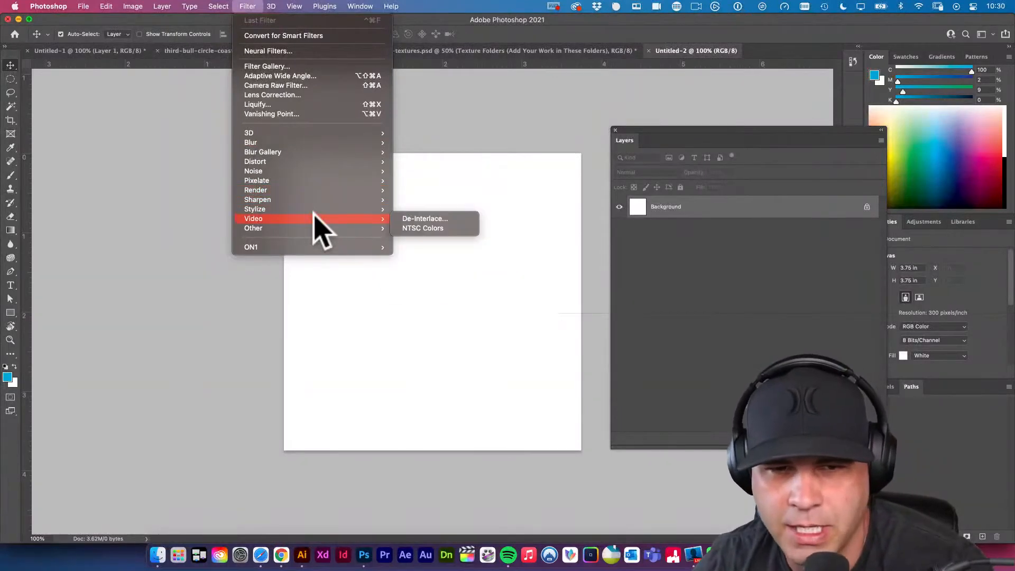
mouse_move(343, 157)
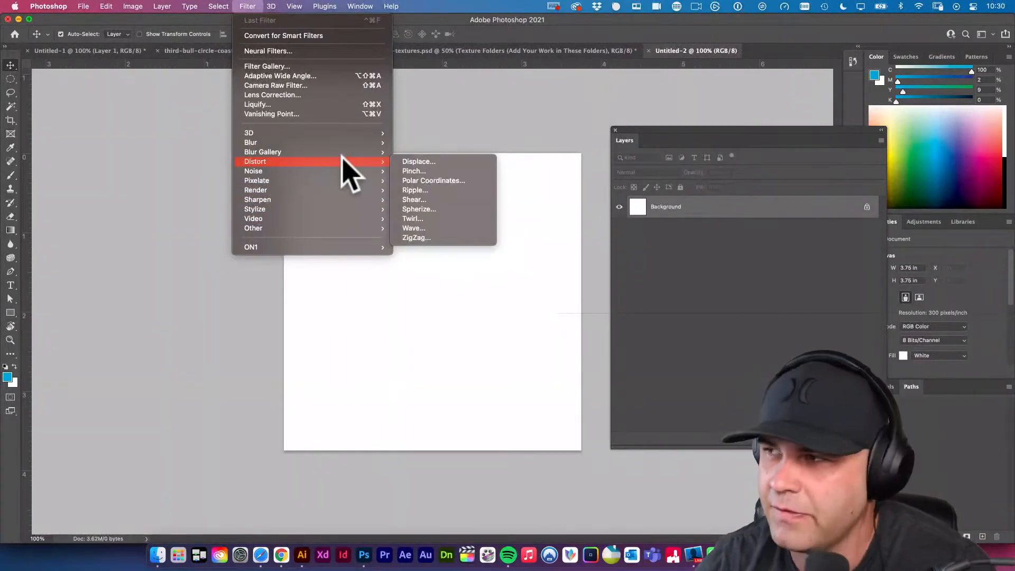
mouse_move(321, 142)
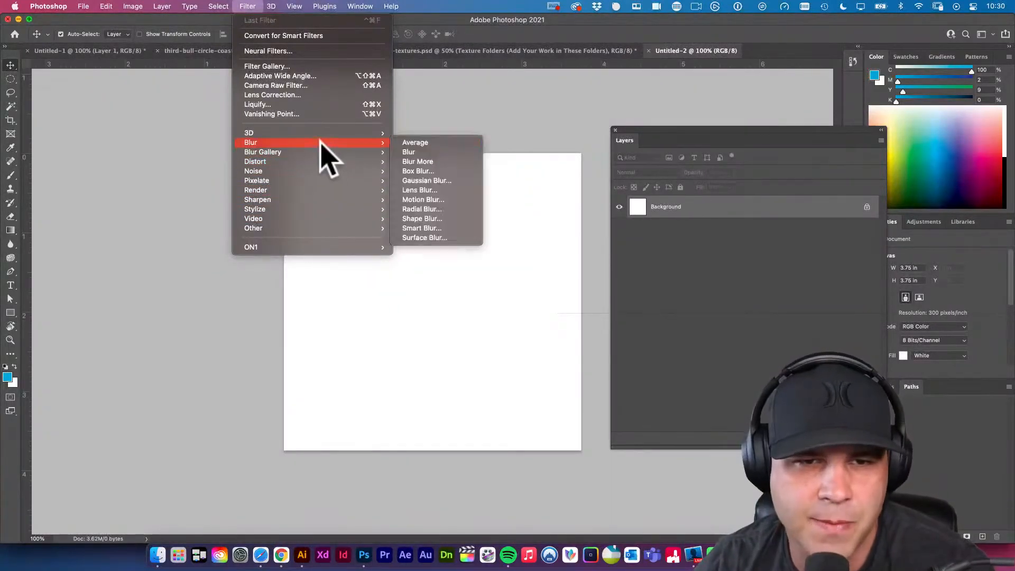
Compare which filters are available in the CMYK circle coaster file and in the new RGB document.
click(400, 278)
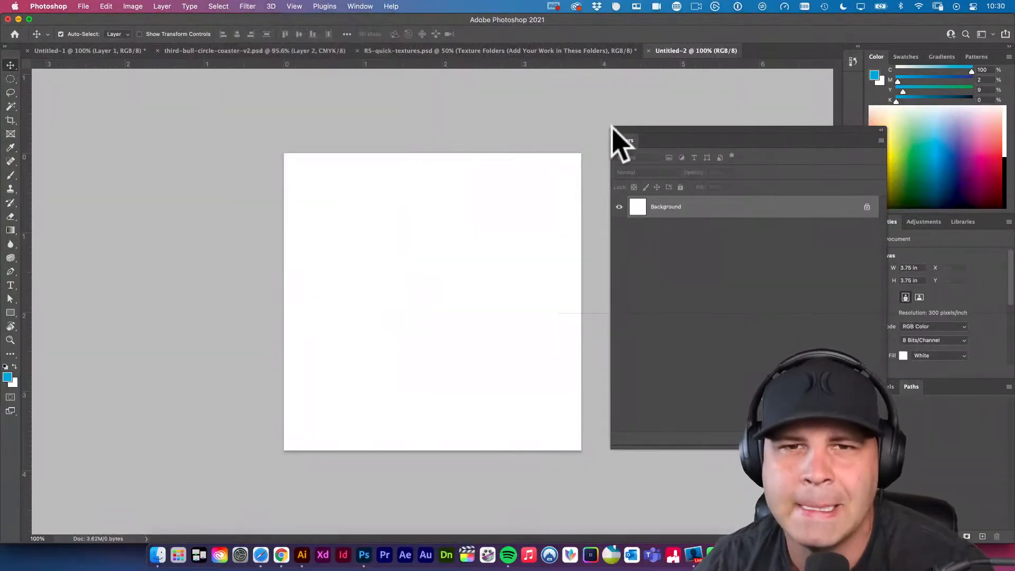
click(285, 51)
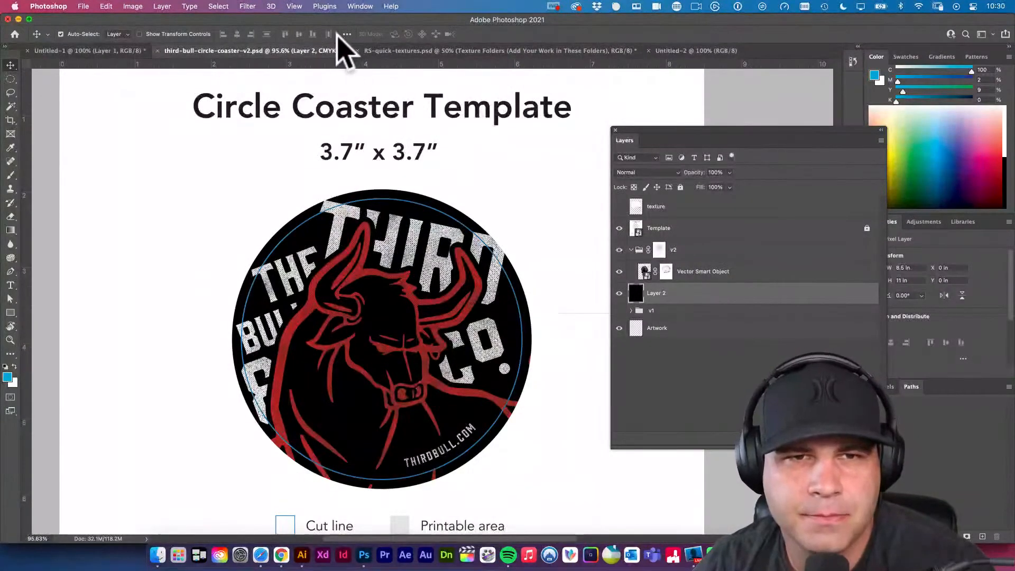
click(249, 6)
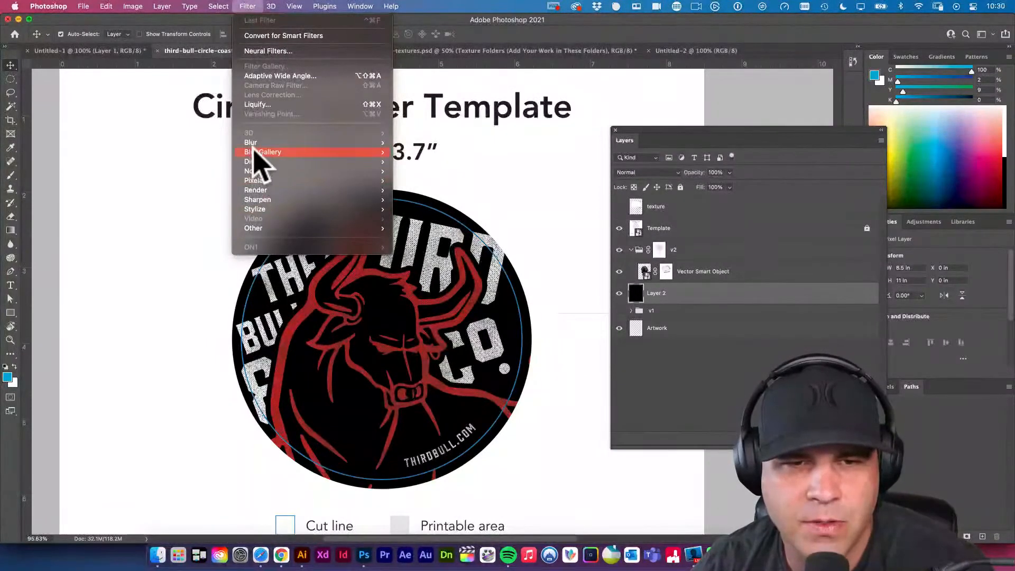
mouse_move(258, 158)
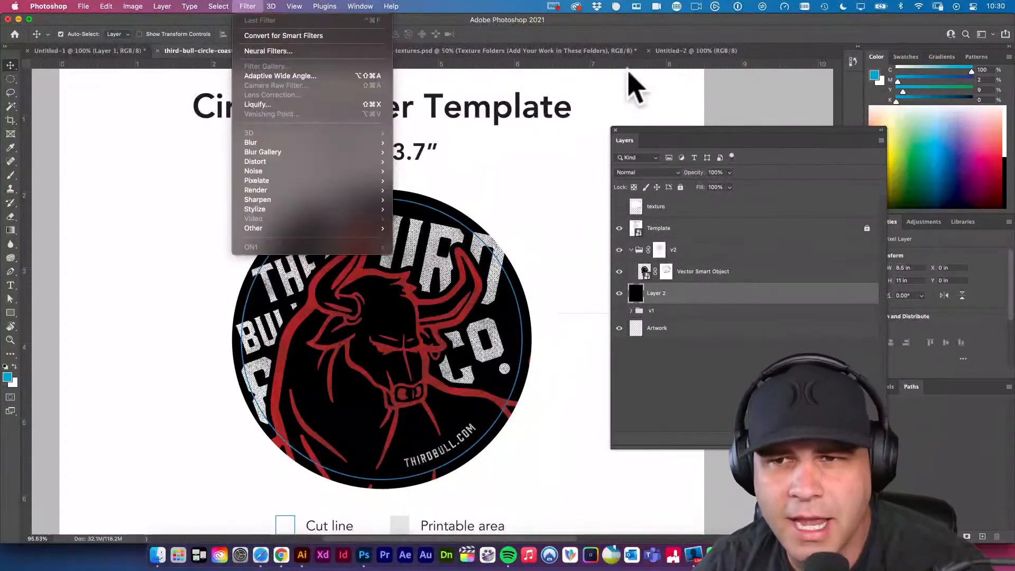
click(677, 59)
click(681, 51)
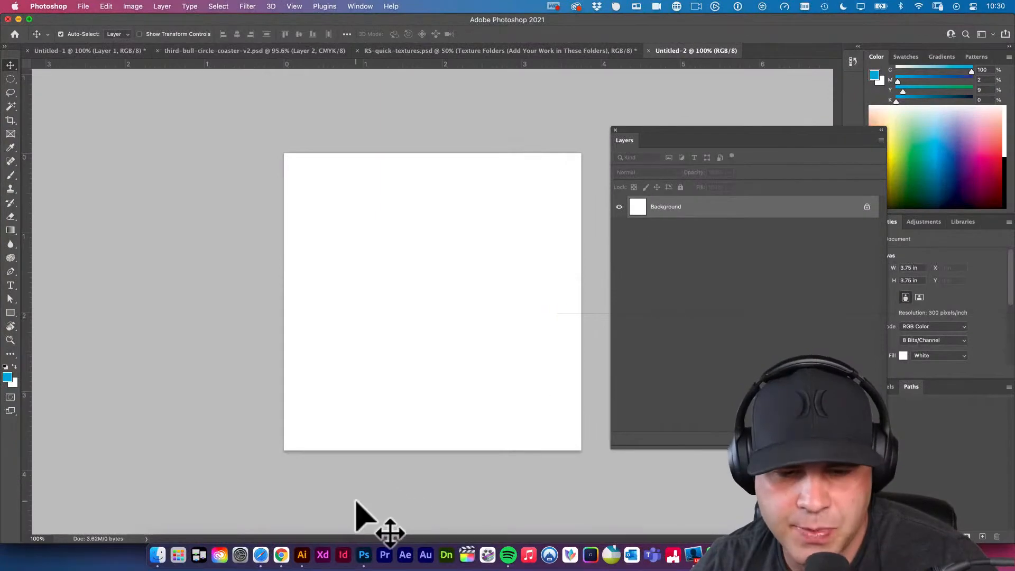
Copy the bull and circle logo artwork from Illustrator and paste it into the blank Photoshop document as a Smart Object.
click(301, 554)
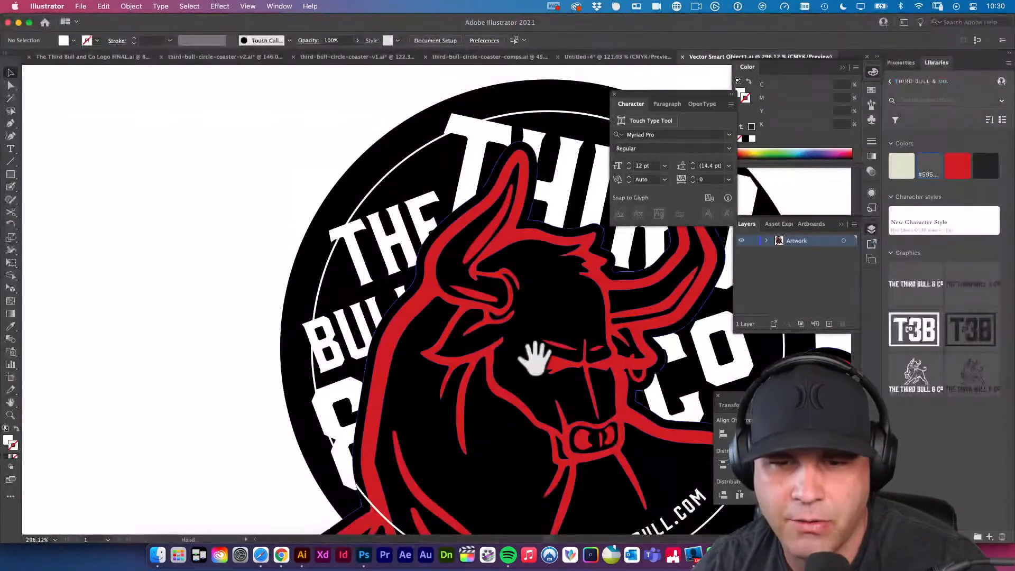
drag(597, 365, 332, 295)
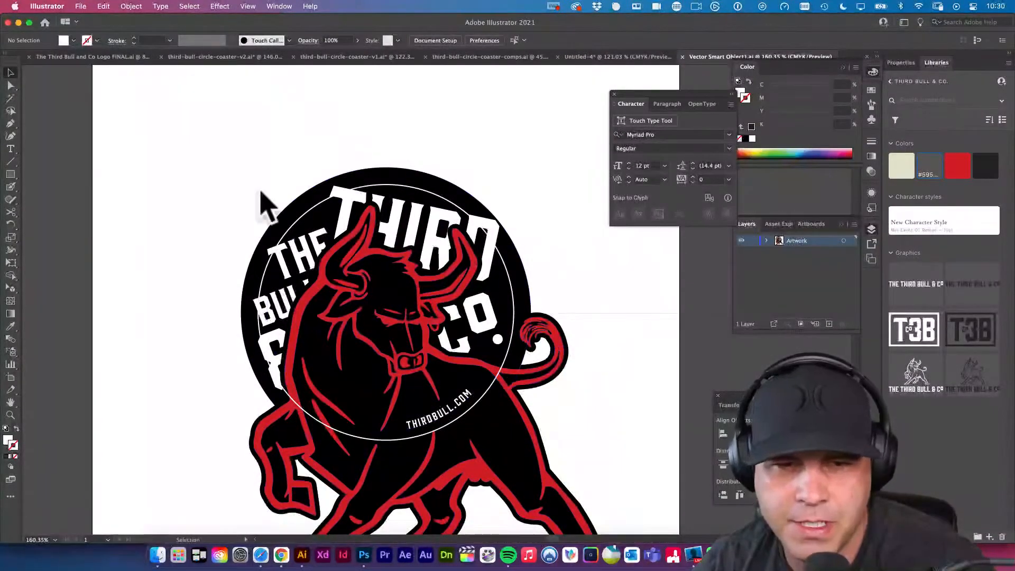
drag(263, 196, 594, 469)
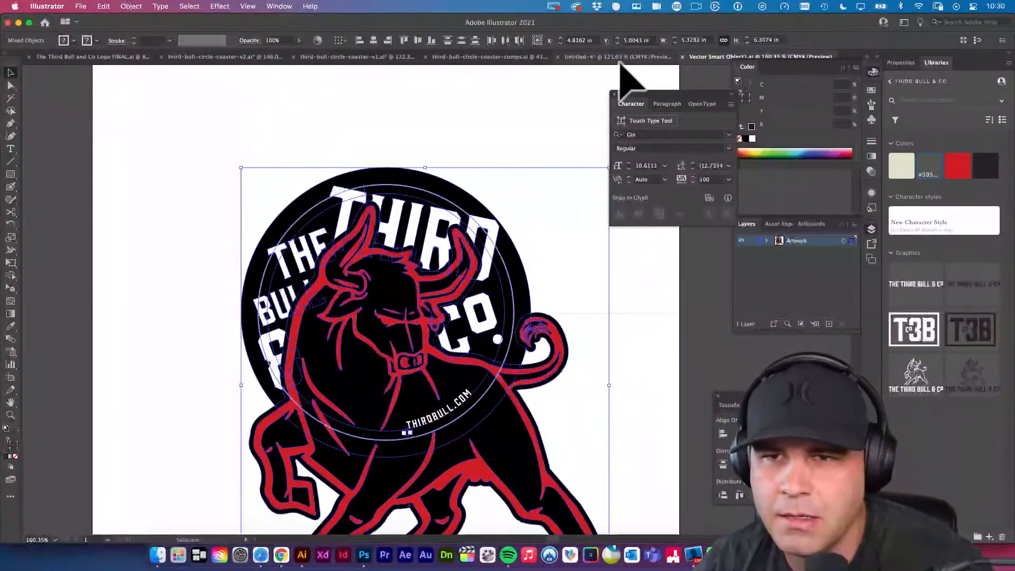
click(364, 554)
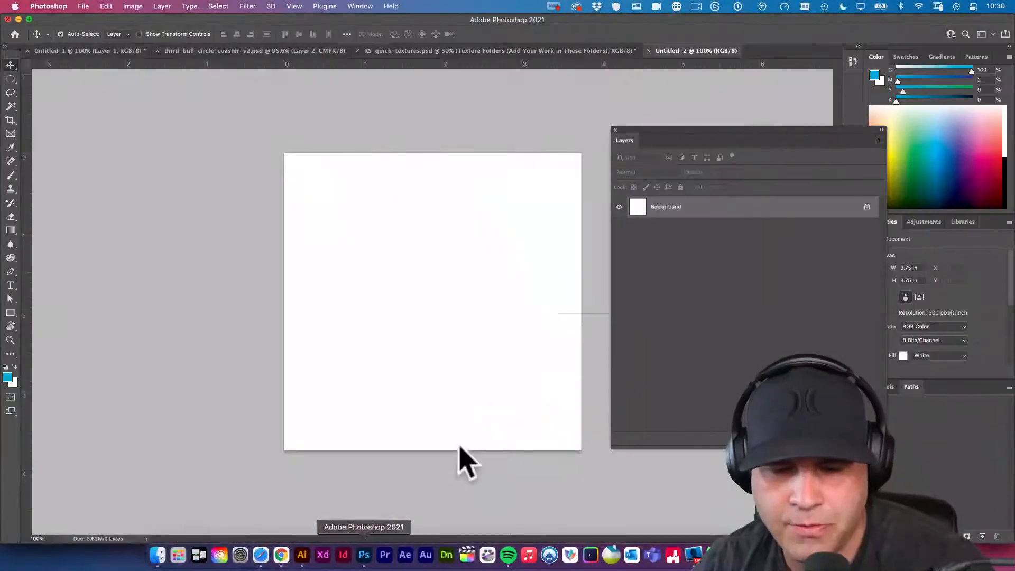
key(super+v)
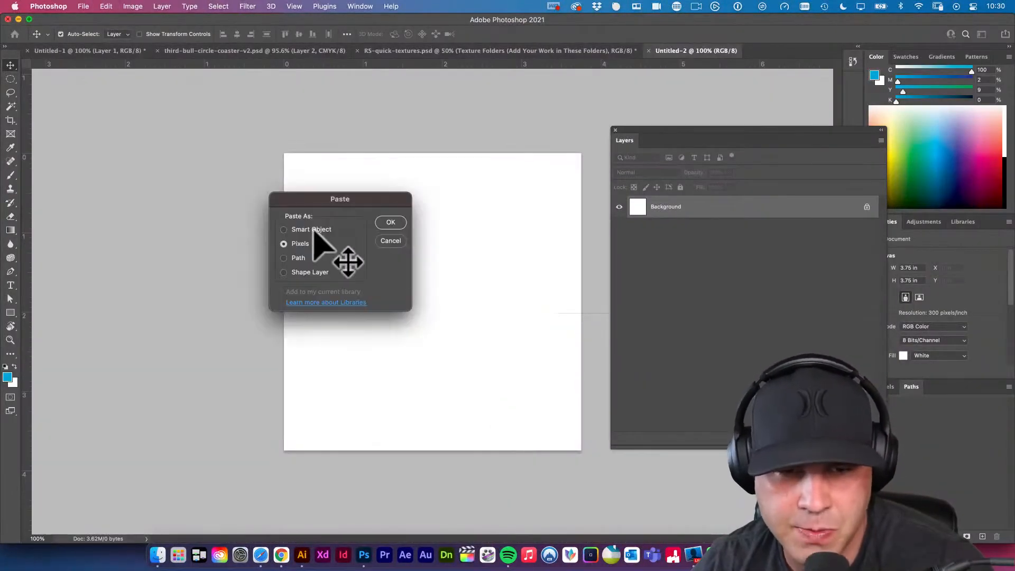
click(314, 229)
click(391, 221)
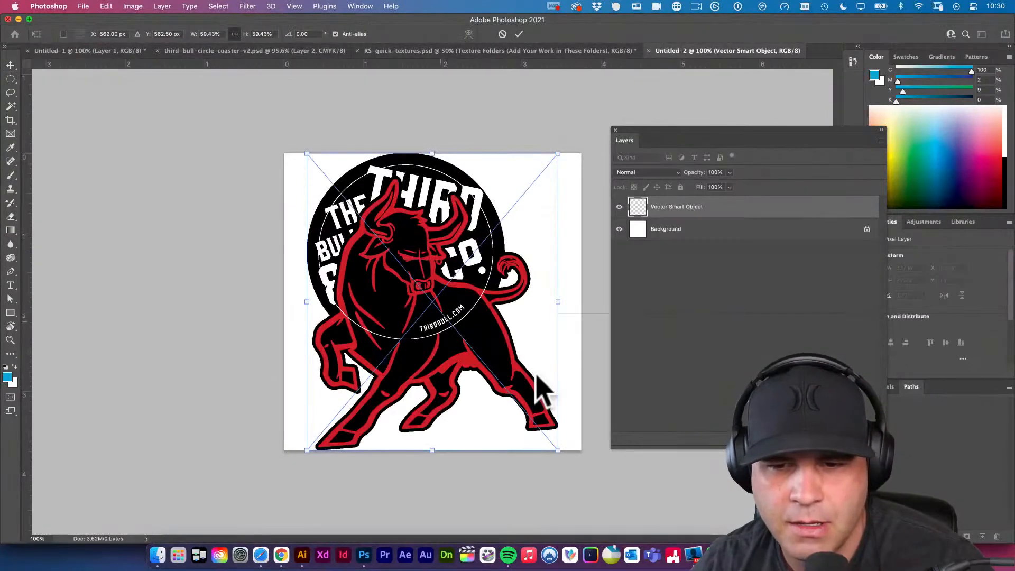
Enlarge the pasted bull artwork beyond the canvas edges and shift it slightly down and to the right.
drag(557, 450, 724, 569)
key(Return)
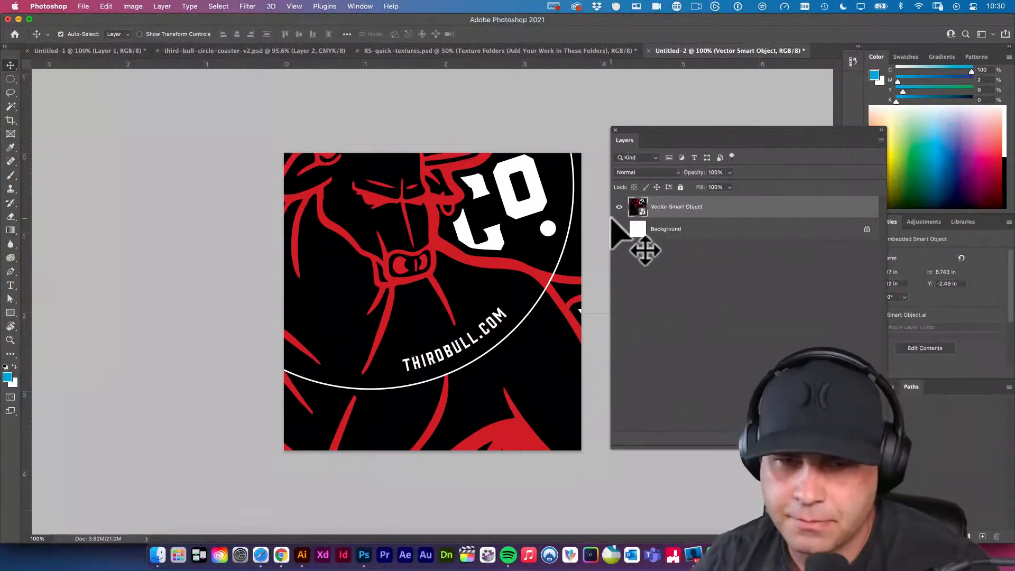
drag(526, 184, 539, 207)
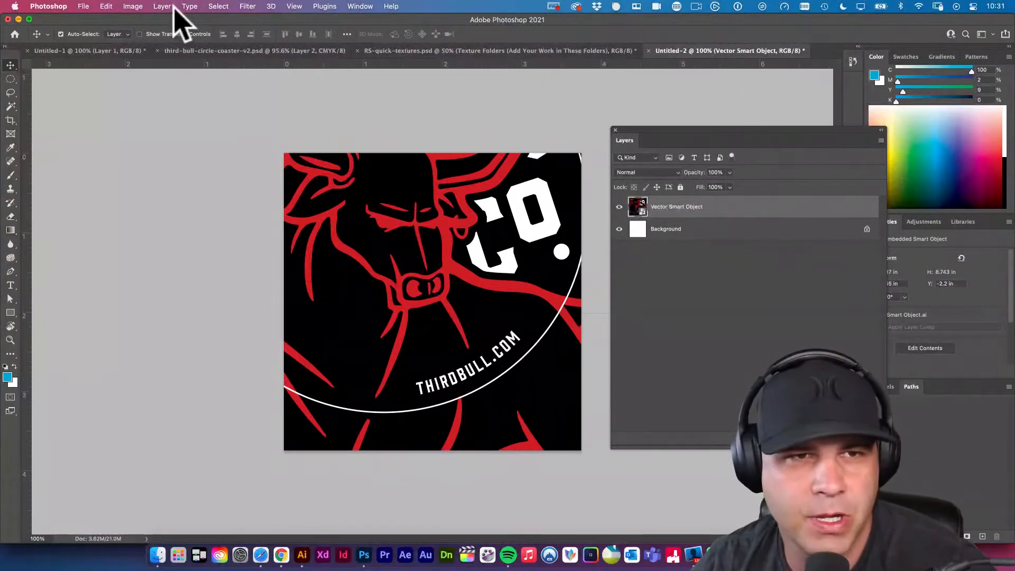
Convert the document's color mode to CMYK Color, flattening the image.
click(133, 6)
mouse_move(138, 22)
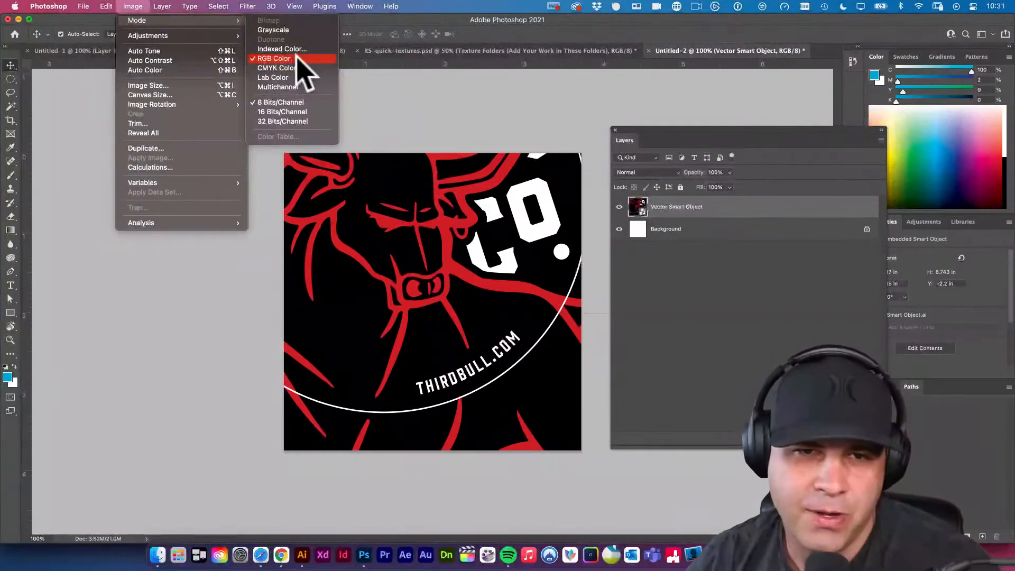
mouse_move(213, 20)
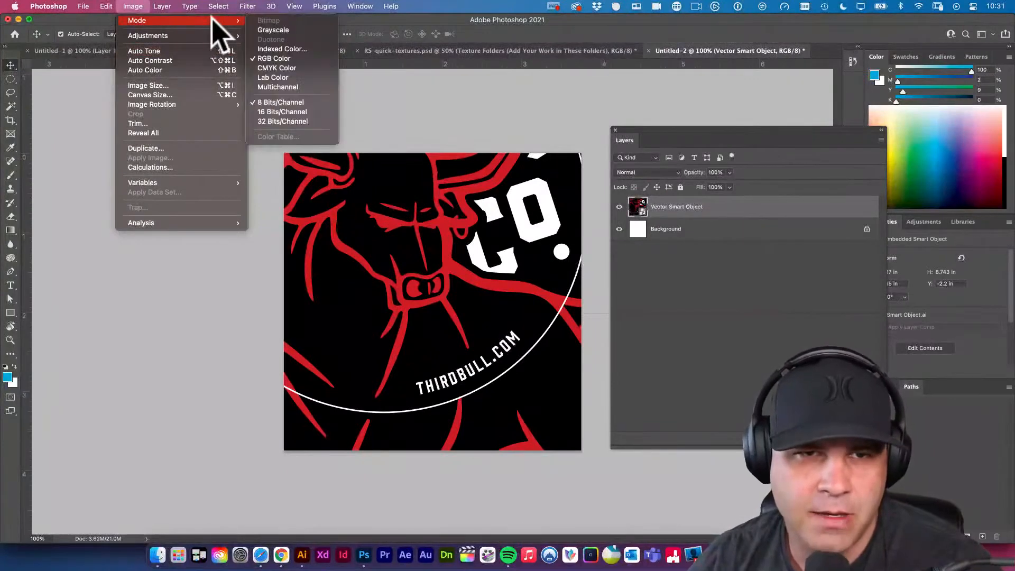
click(291, 71)
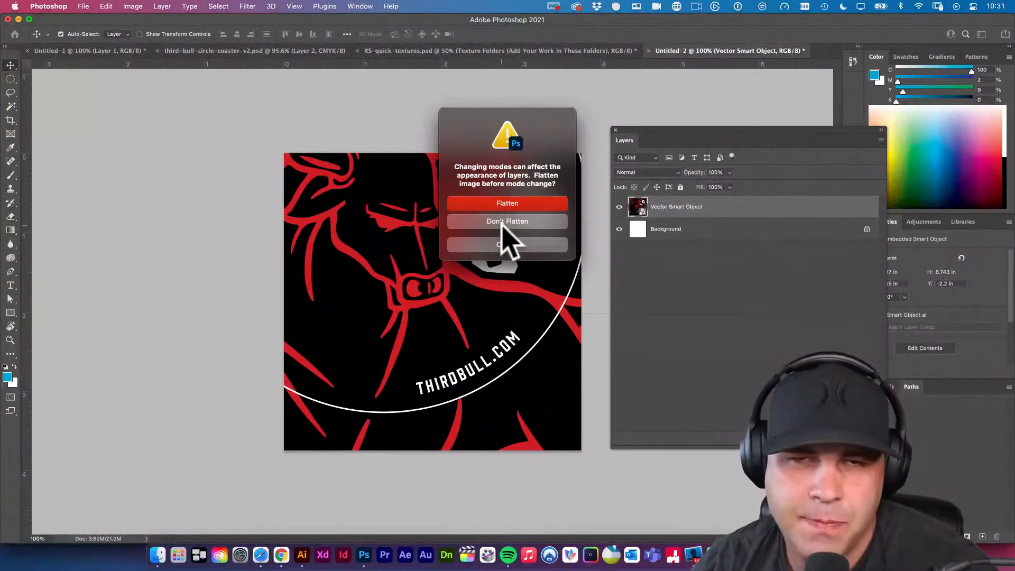
click(524, 202)
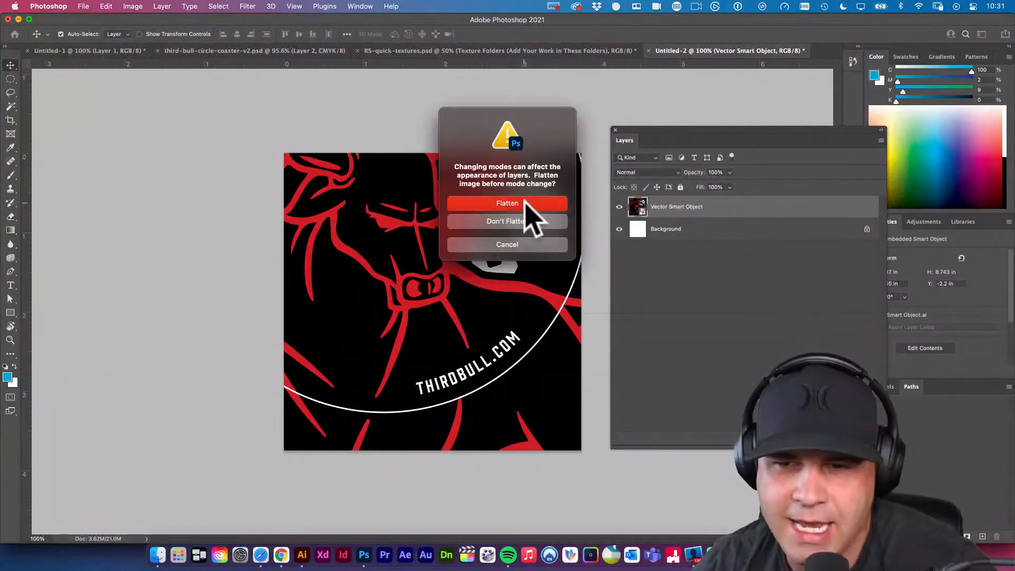
click(520, 233)
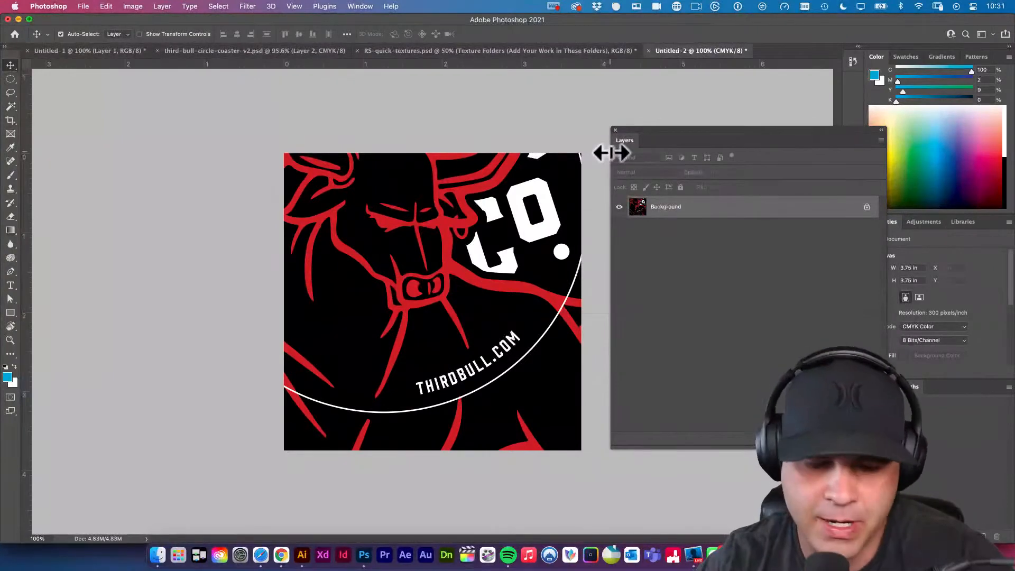
Undo the CMYK conversion and the pasted bull artwork to restore the blank RGB document.
drag(612, 154, 637, 191)
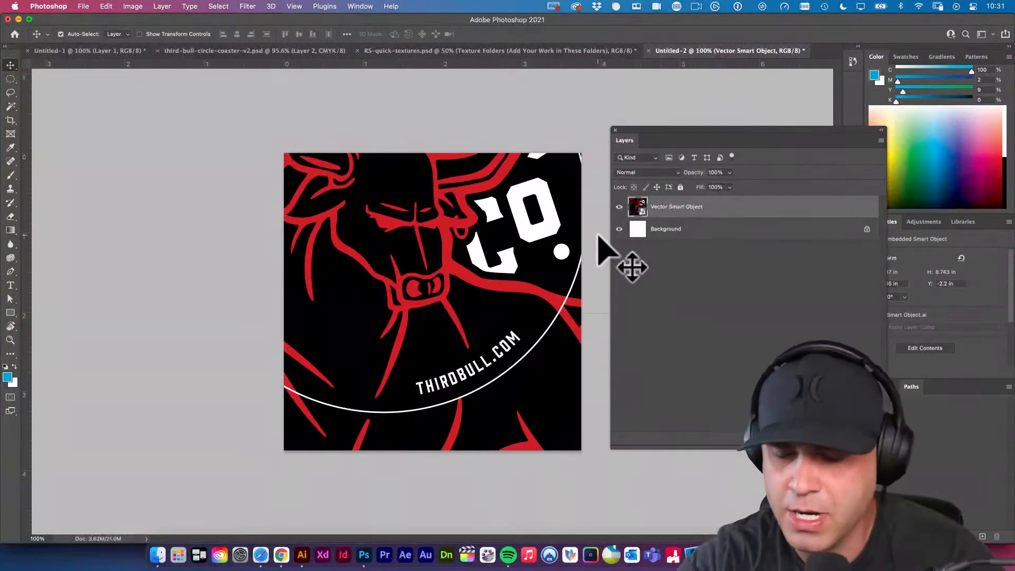
key(Escape)
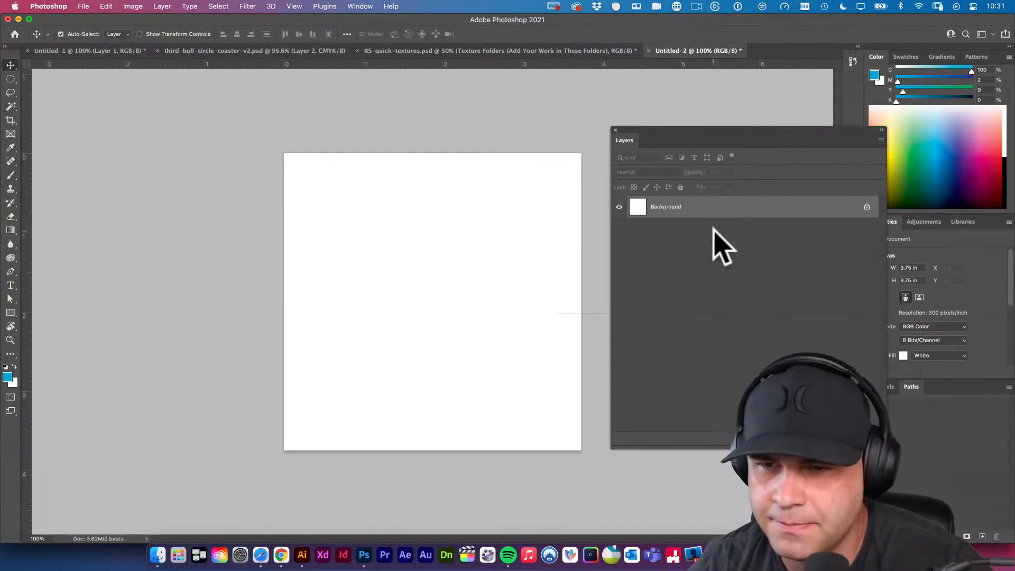
Add a new layer named Trim above the background and fill it with the blue foreground color.
key(super+shift+alt+n)
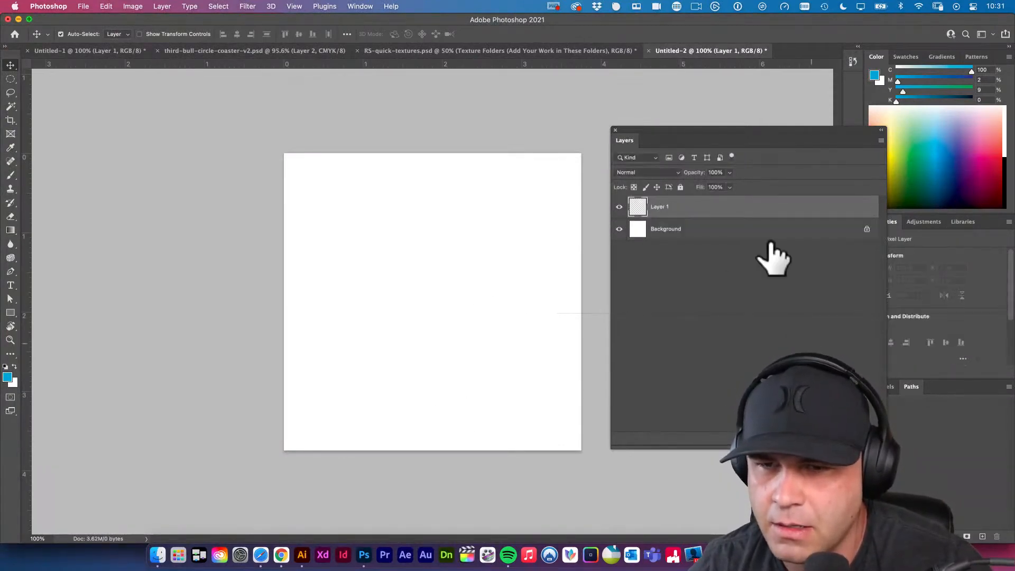
double_click(655, 207)
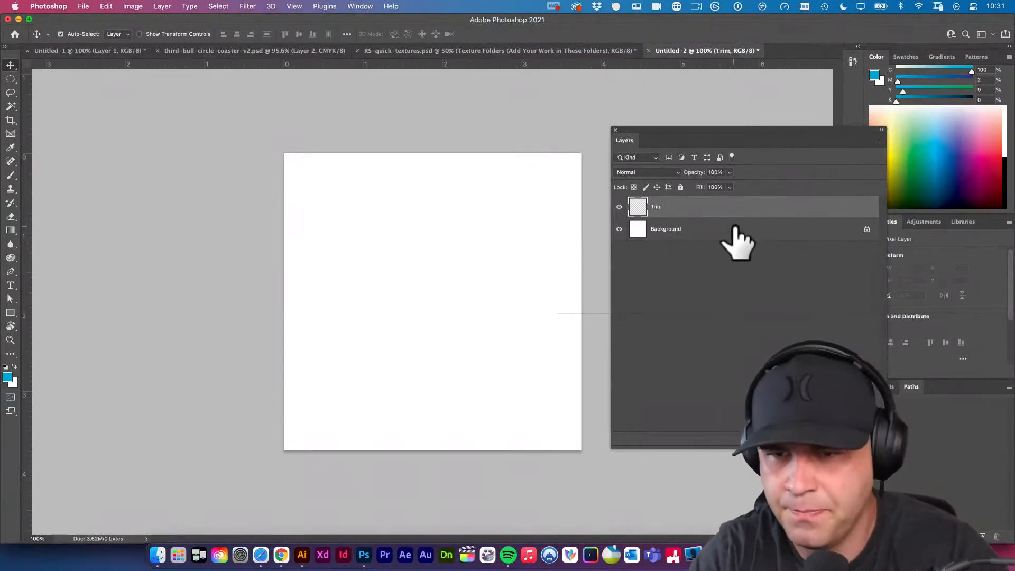
key(alt+BackSpace)
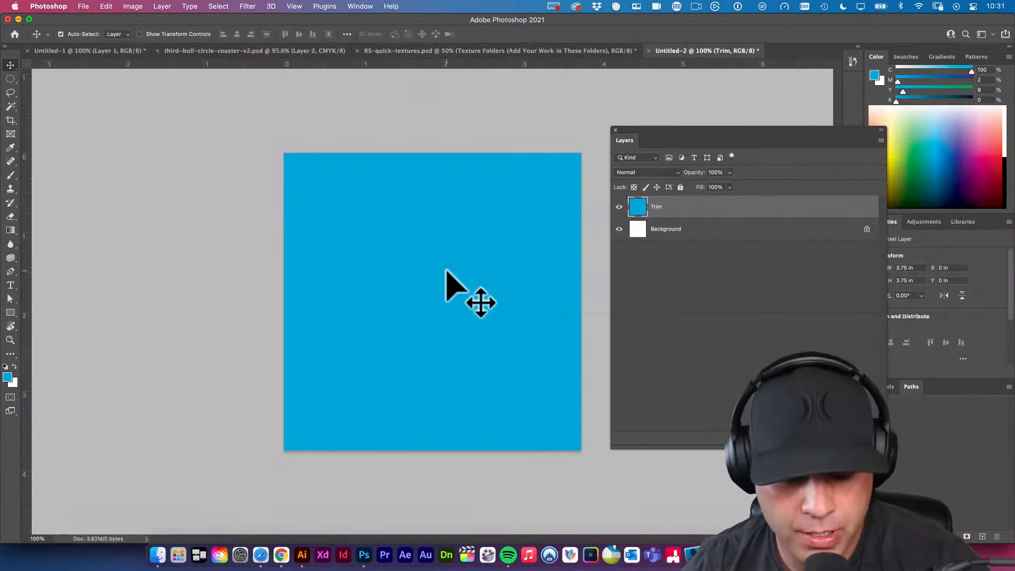
Try resizing the image to 4 x 4 inches at 300 pixels/inch through Image Size.
click(136, 6)
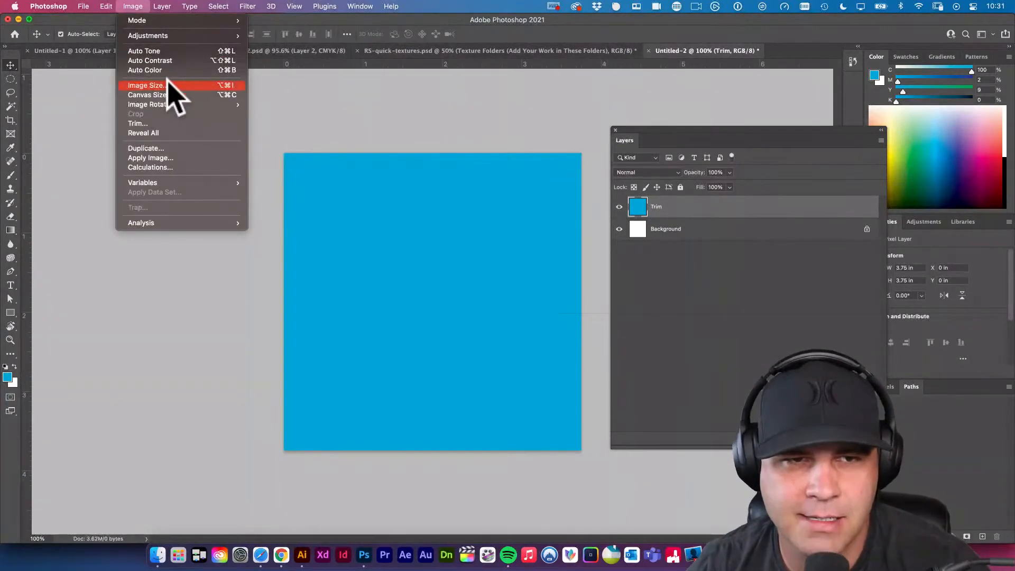
click(146, 85)
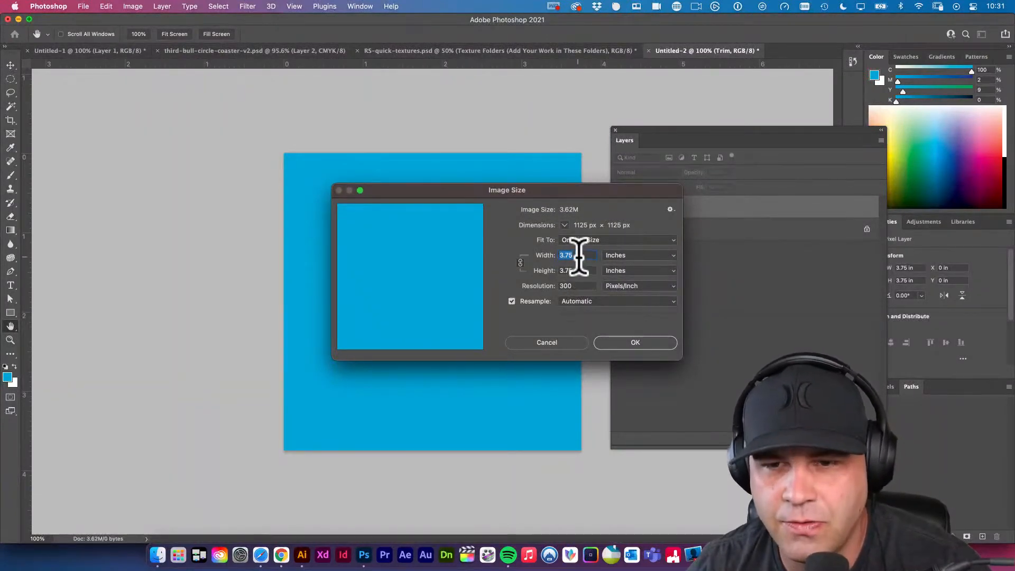
text(4)
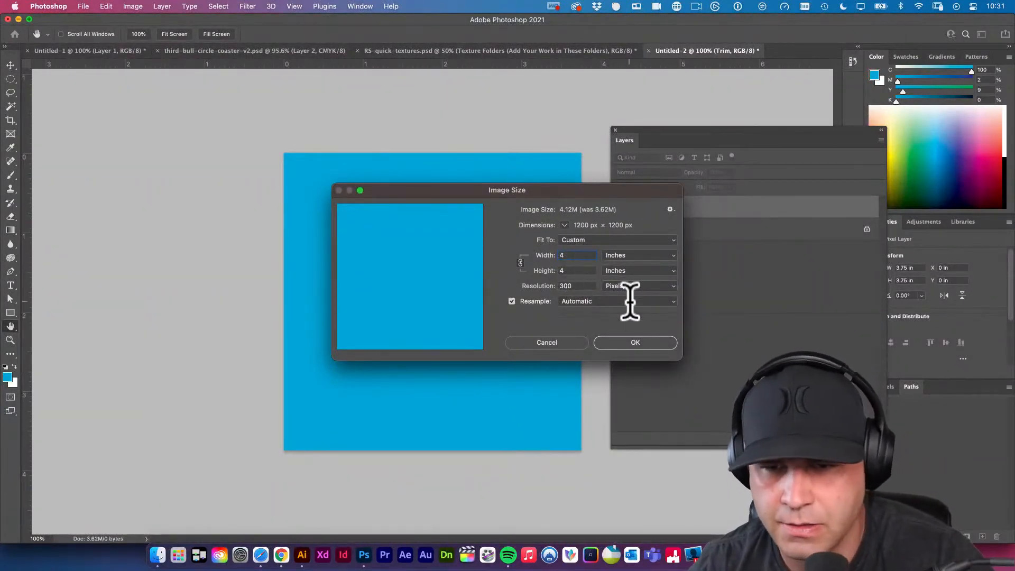
click(636, 342)
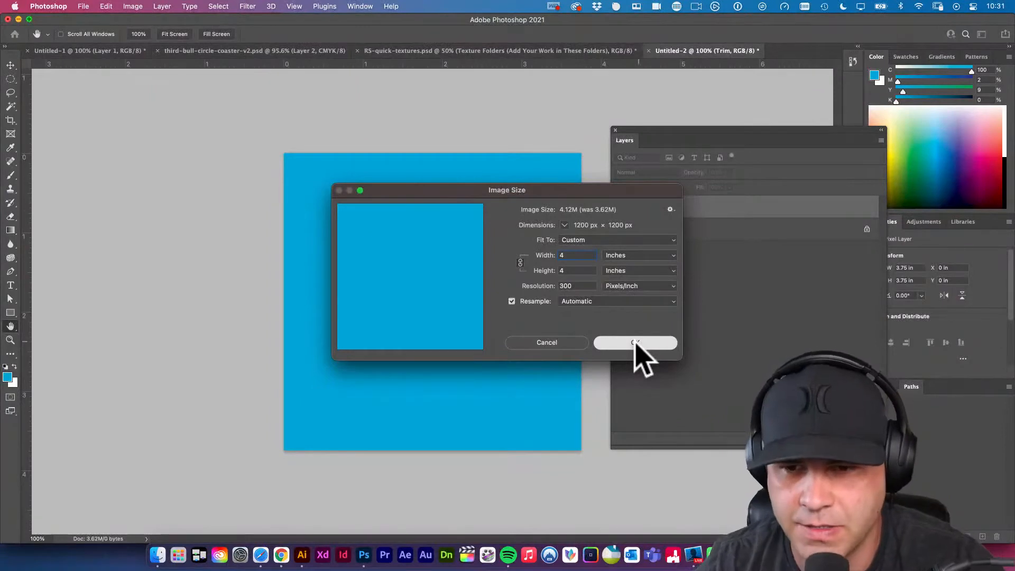
click(637, 343)
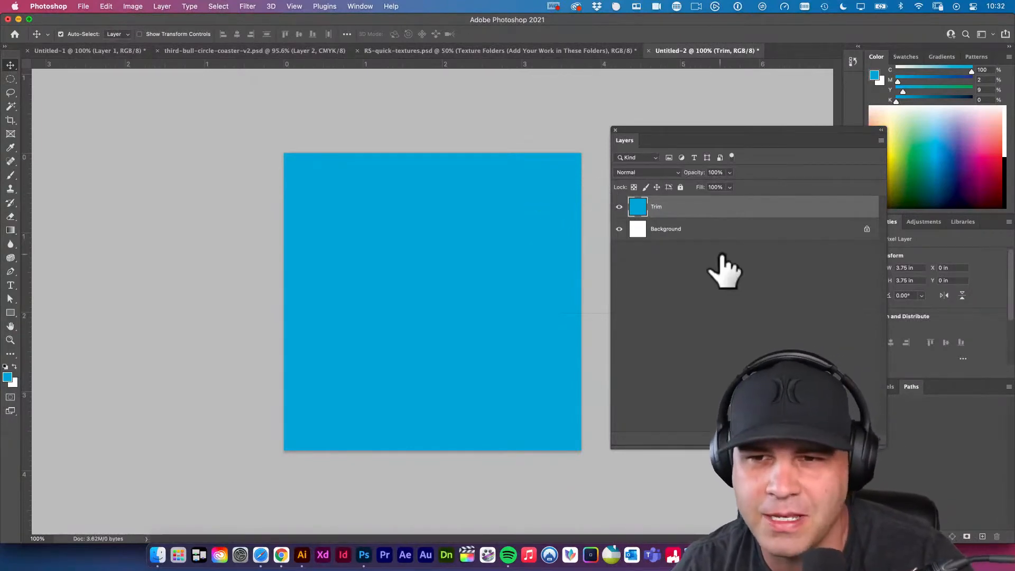
Launch InDesign and return to the coaster document in Photoshop.
click(345, 556)
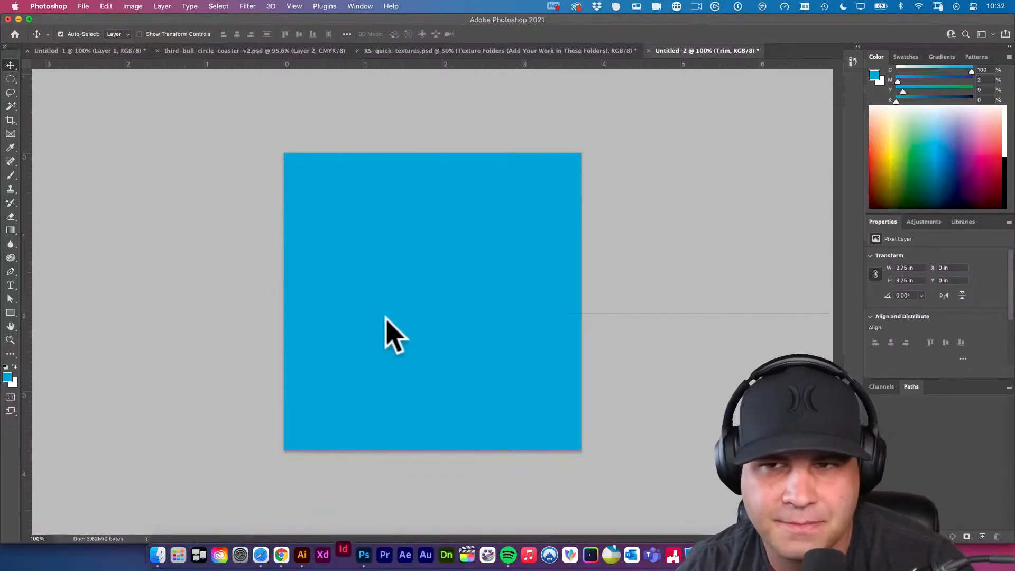
click(163, 253)
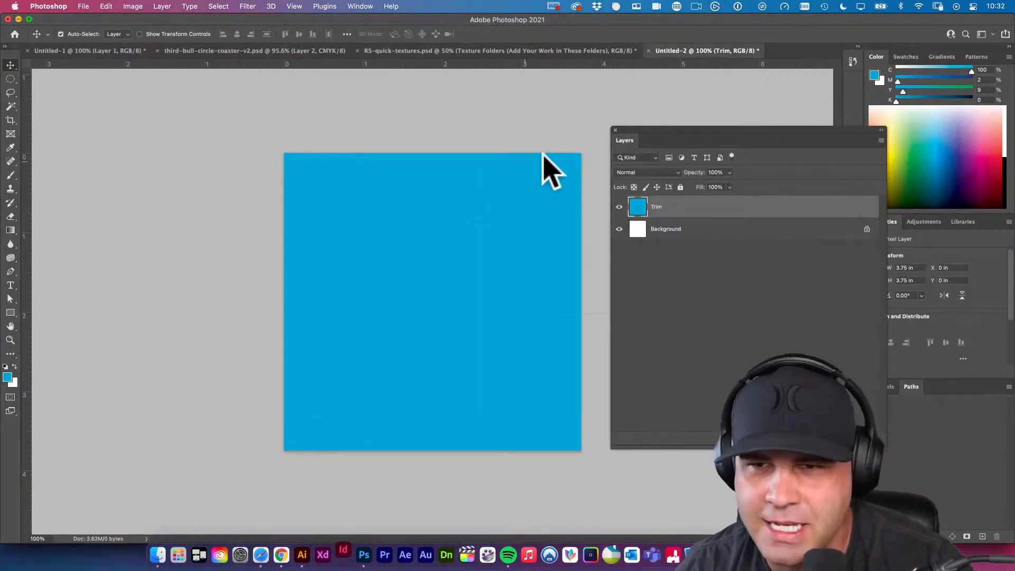
Place guides along all four canvas edges, at 0 and 3.75 inches both horizontally and vertically.
drag(563, 64, 573, 153)
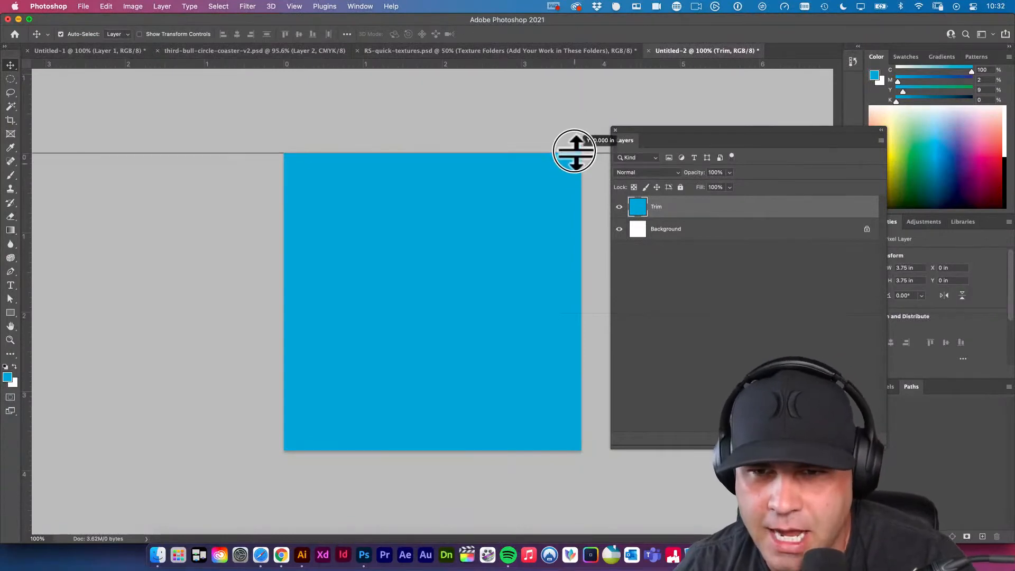
drag(593, 61, 580, 186)
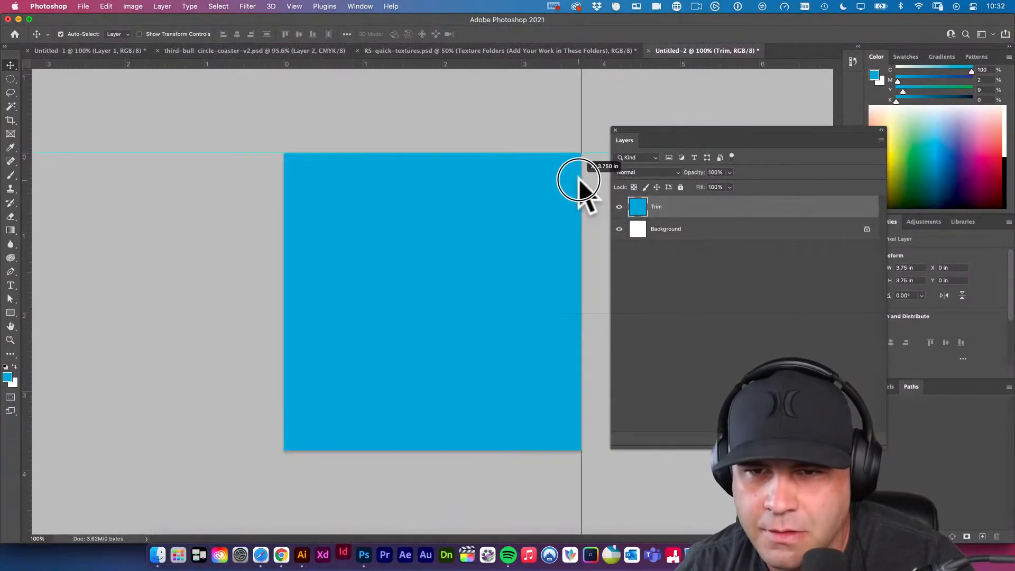
drag(560, 69, 283, 191)
drag(370, 64, 419, 439)
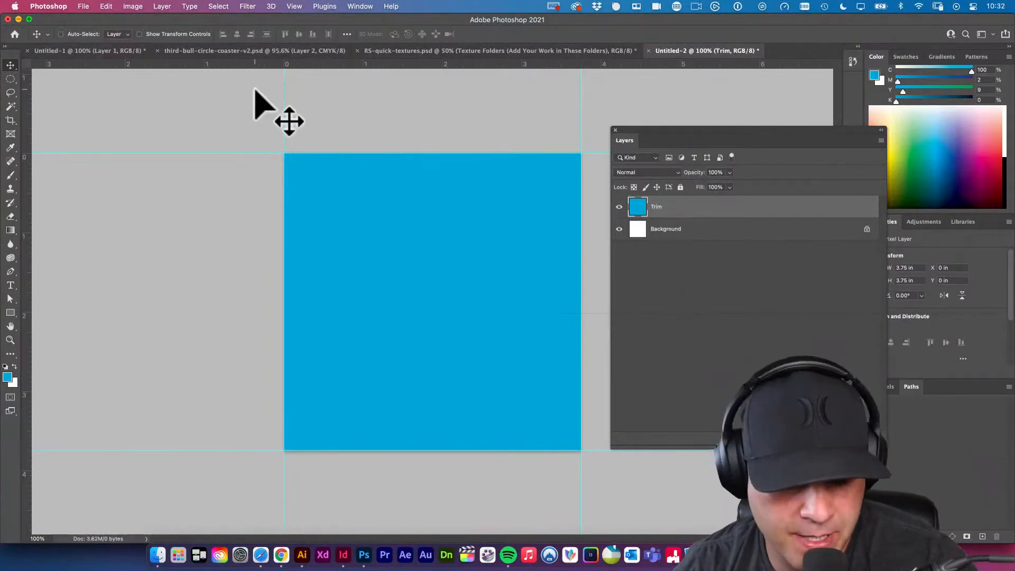
Check the document's dimensions and resolution in Image Size and leave them as they are.
key(super+alt+i)
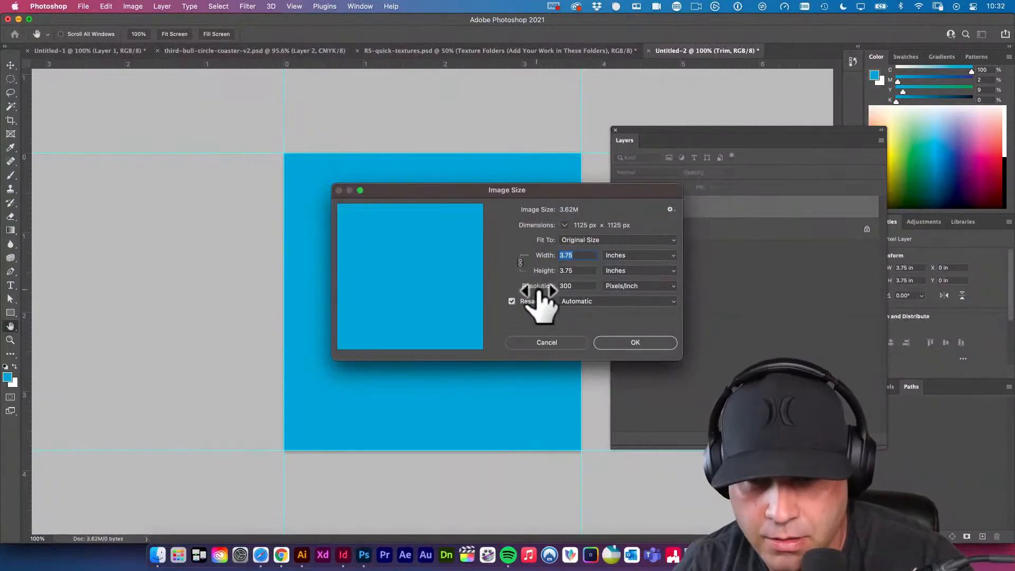
click(547, 342)
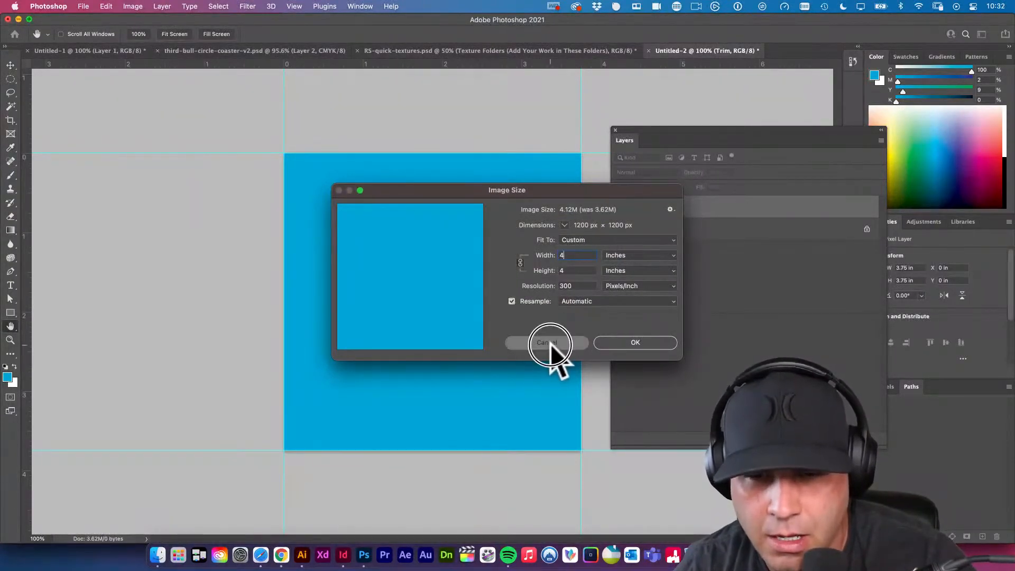
Extend the canvas relatively by 0.25 inches in width and height, anchored at the center, with the Background extension color.
click(131, 6)
click(129, 7)
click(131, 6)
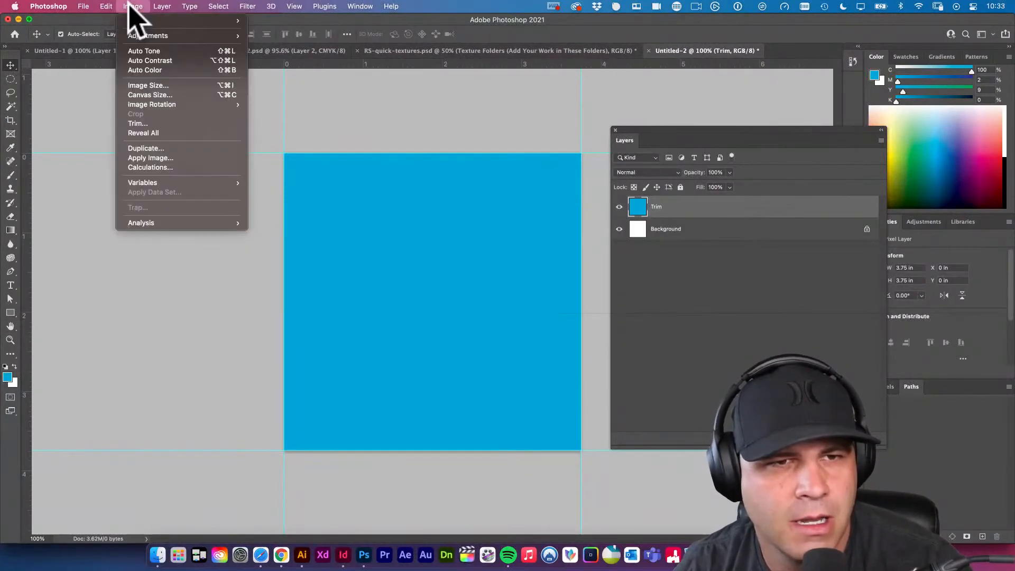
click(168, 96)
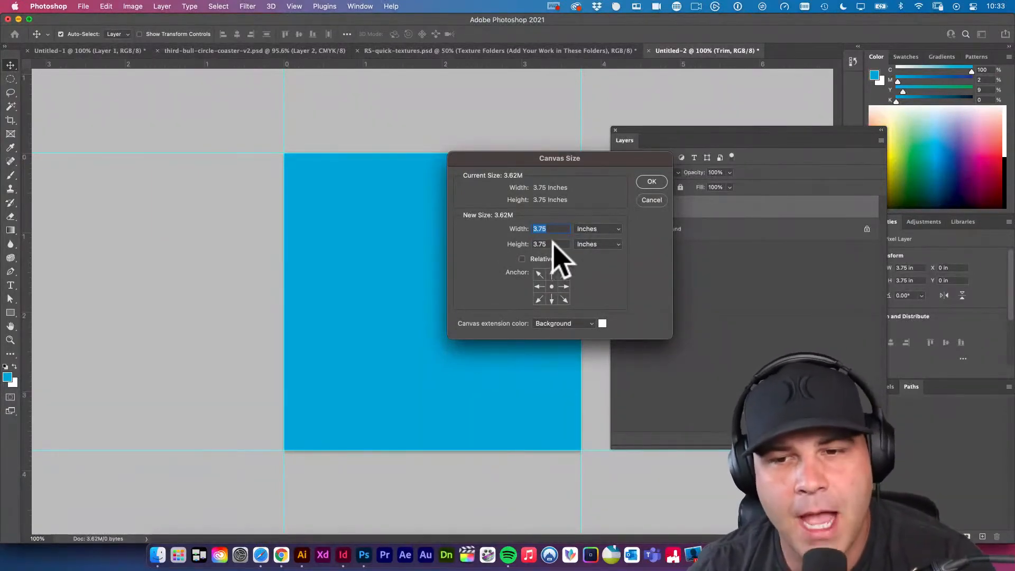
click(522, 258)
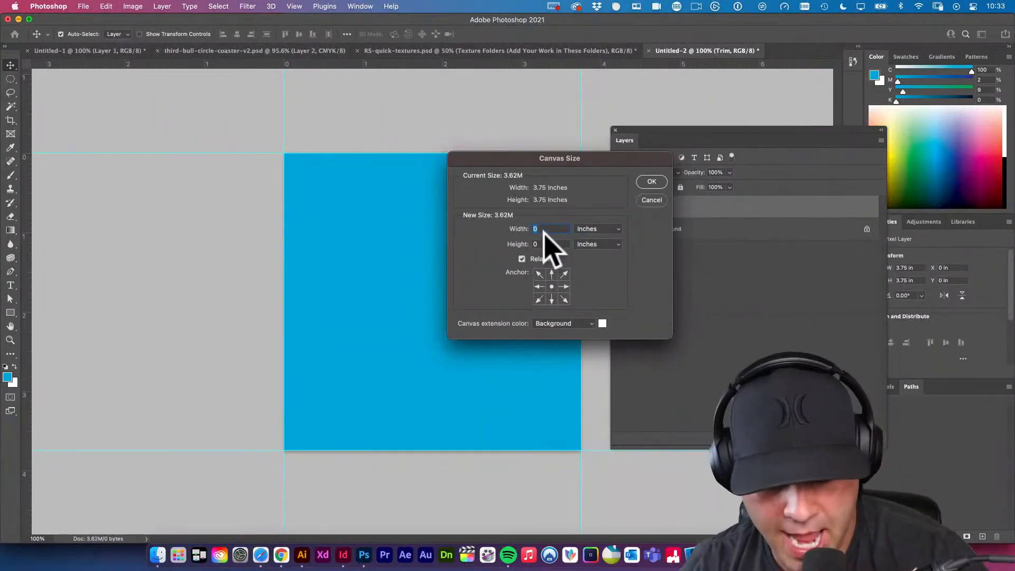
text(.26)
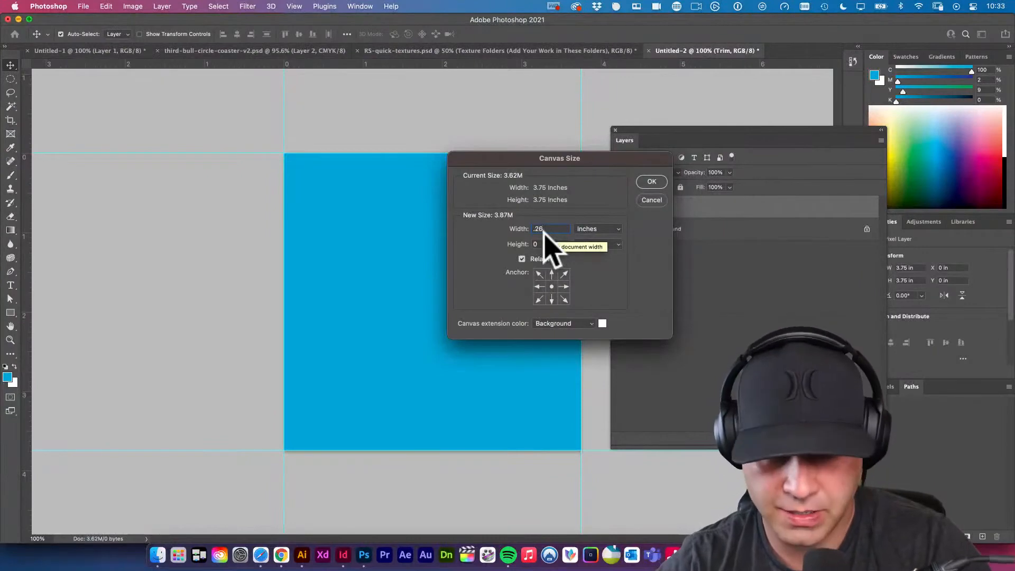
text(5)
key(Tab)
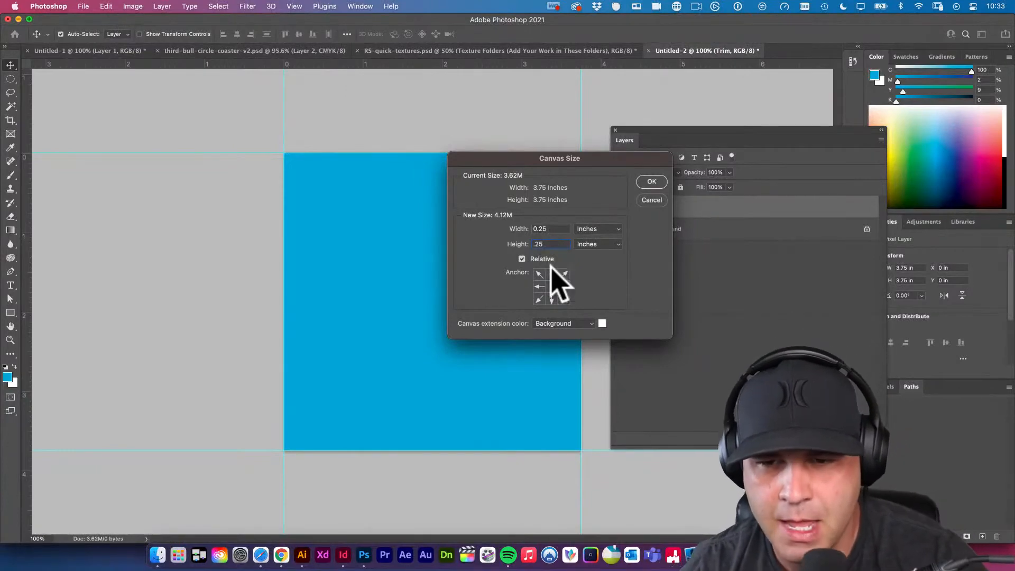
click(539, 286)
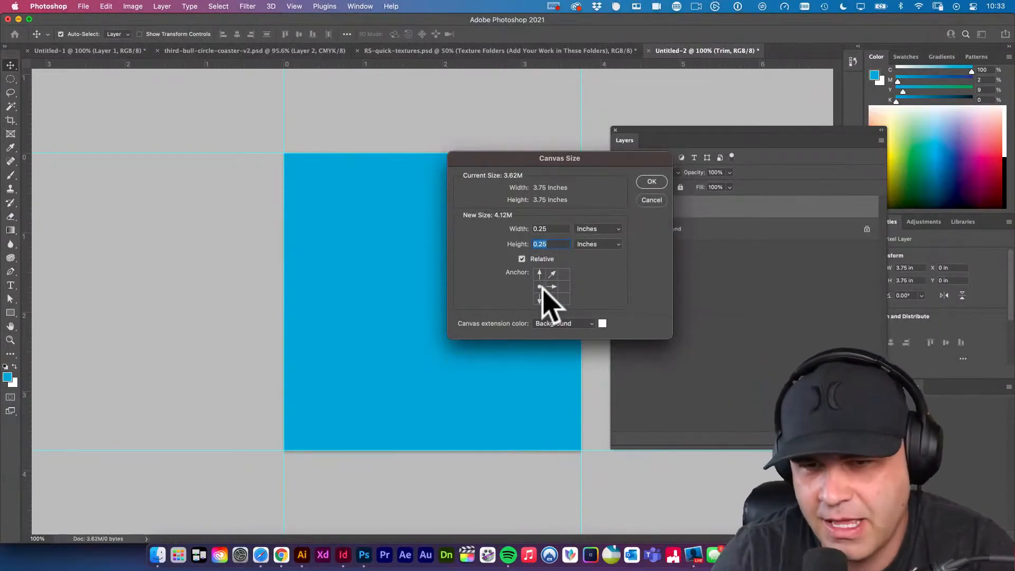
click(552, 287)
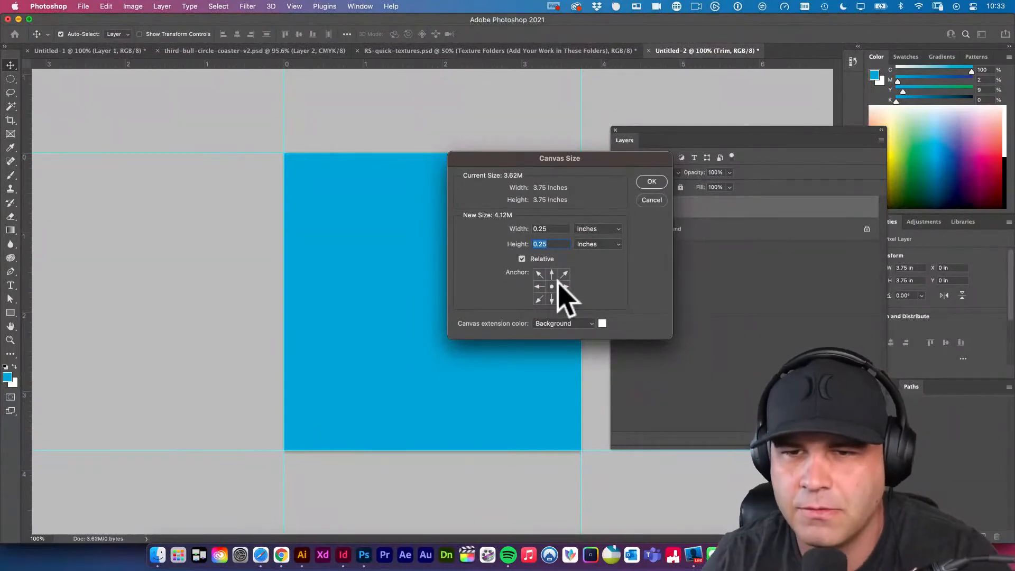
click(651, 181)
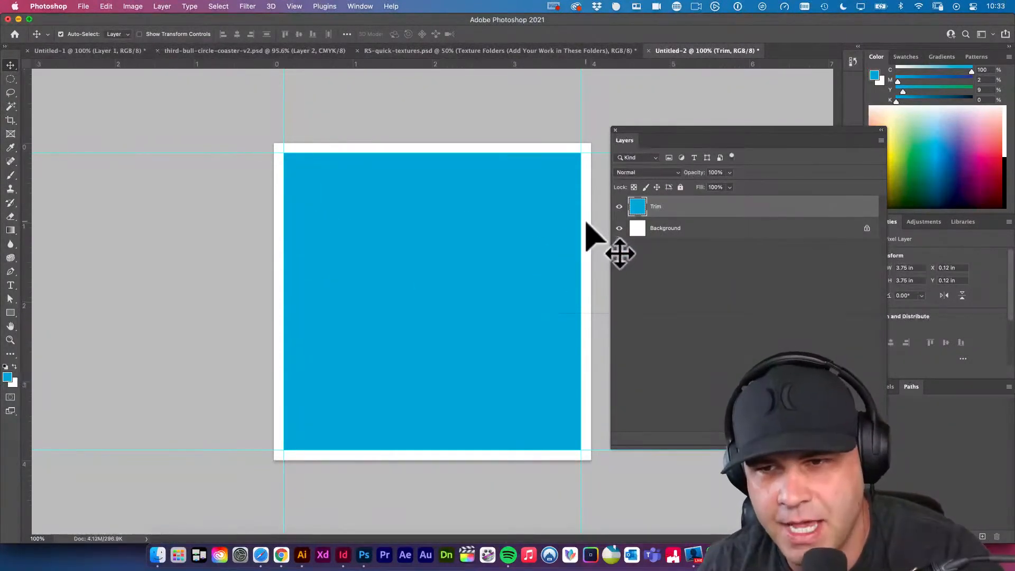
Add a new layer between Trim and Background and name it Bleed.
super+click(855, 438)
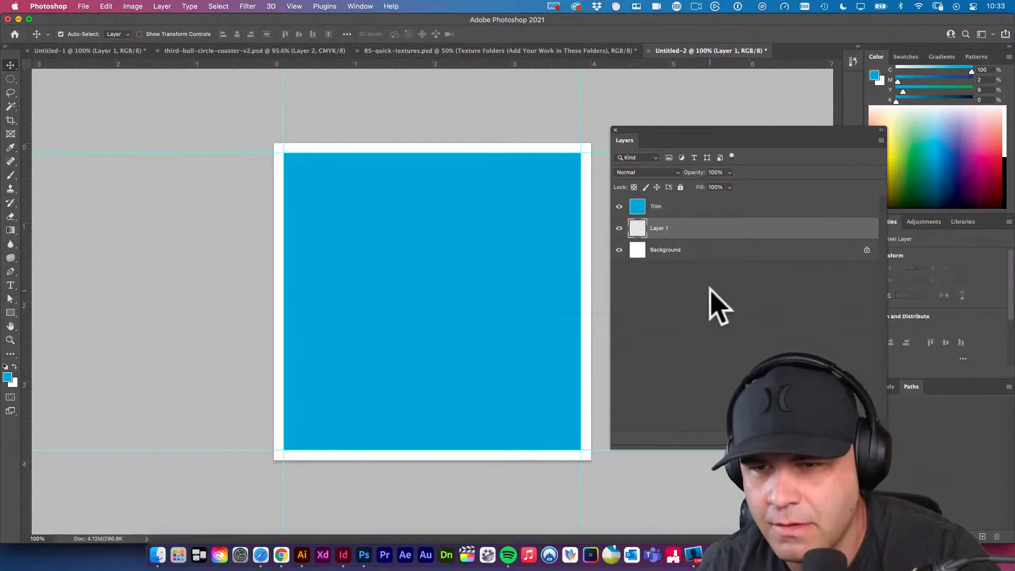
double_click(660, 229)
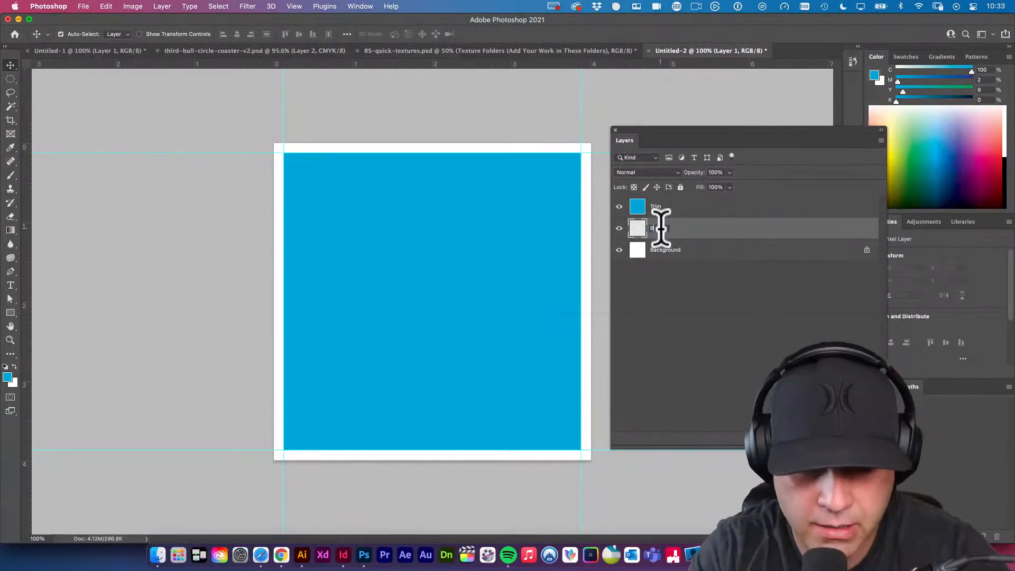
text(Bleed)
key(Return)
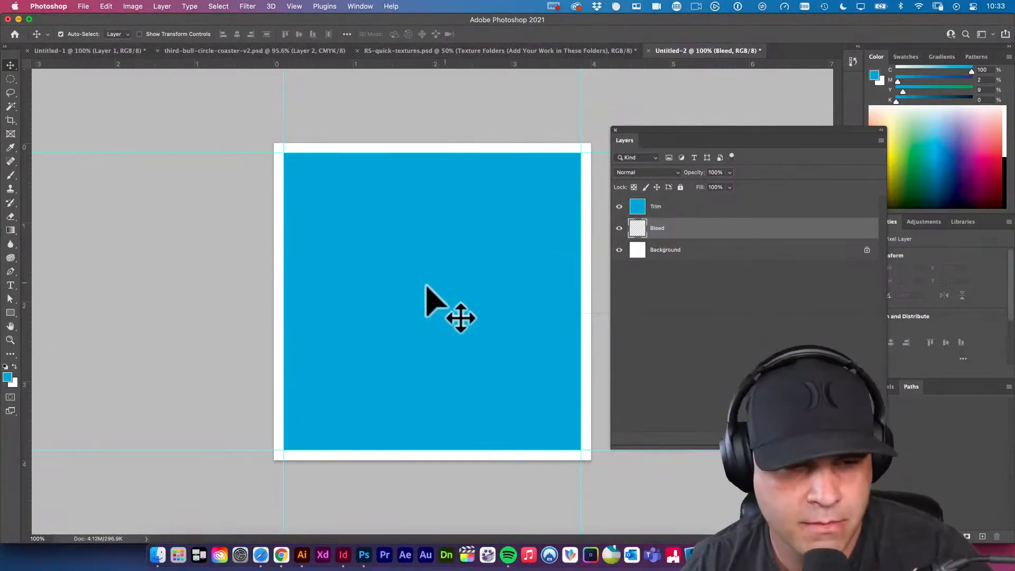
Set the foreground to a darker blue (C 92, M 52, Y 34, K 10) and fill the Bleed layer with it.
click(8, 379)
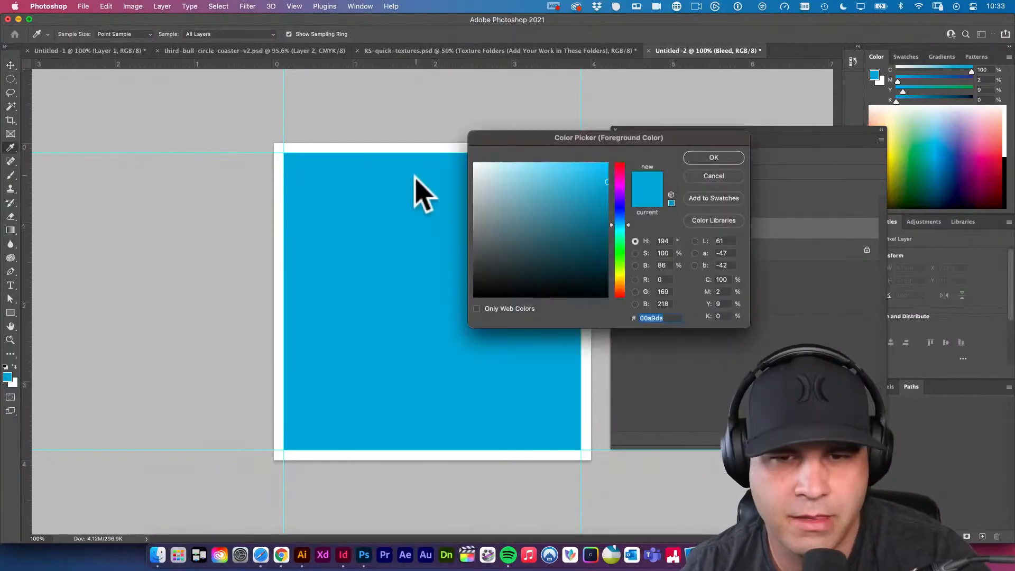
click(605, 228)
click(707, 158)
key(v)
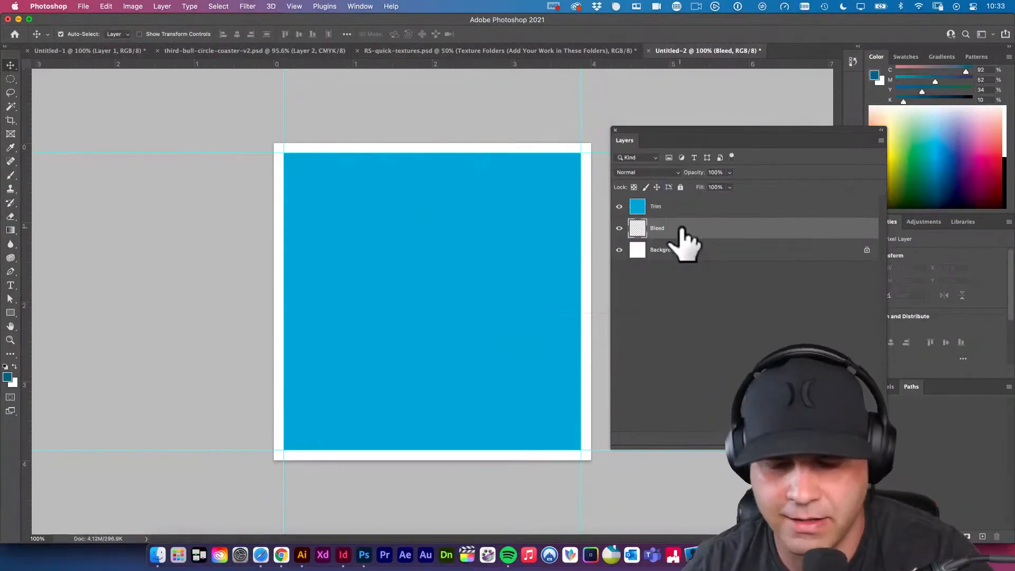
key(alt+BackSpace)
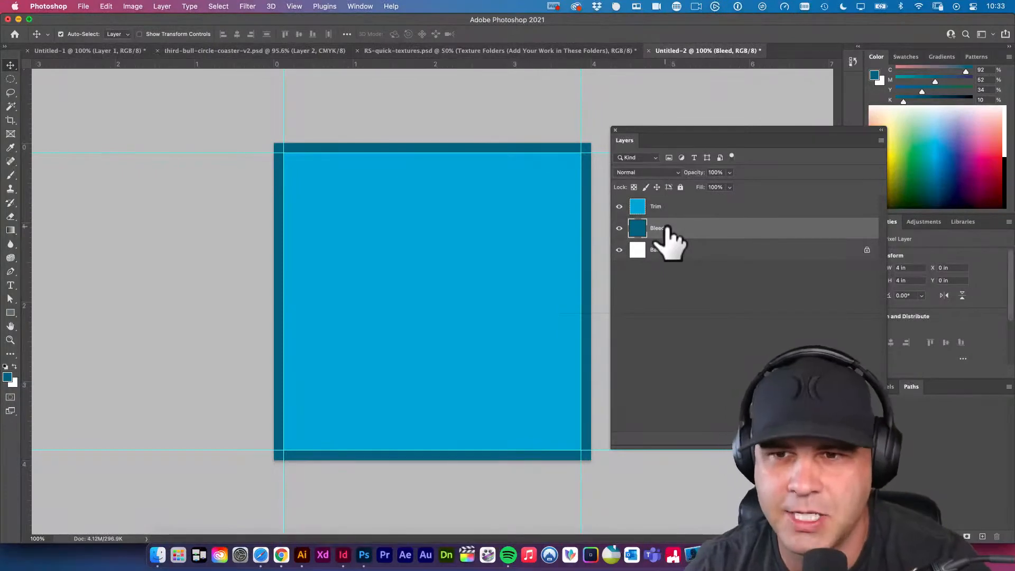
Hide and reshow the Trim layer to inspect the full bleed area, and deselect all layers.
click(619, 206)
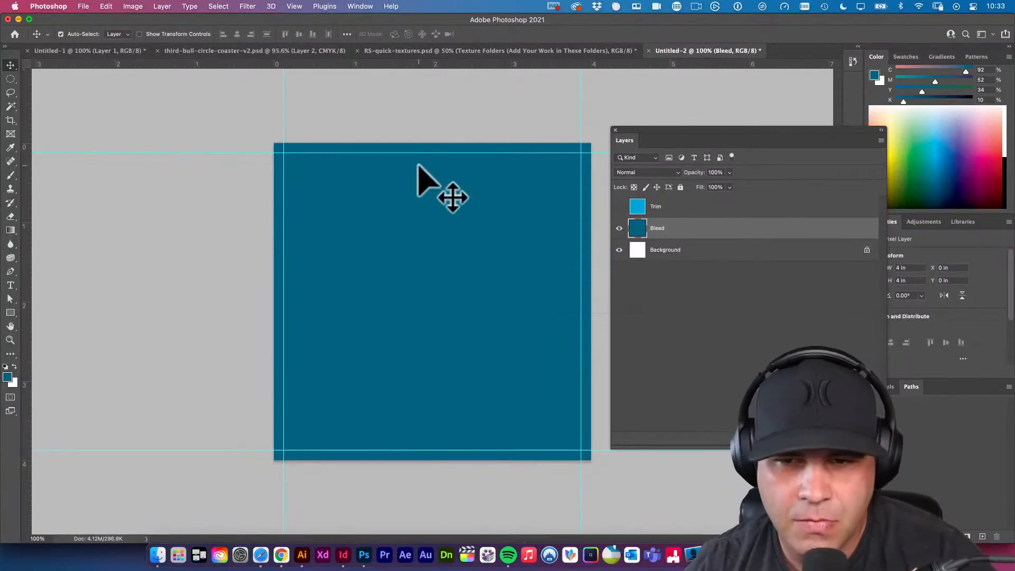
click(619, 207)
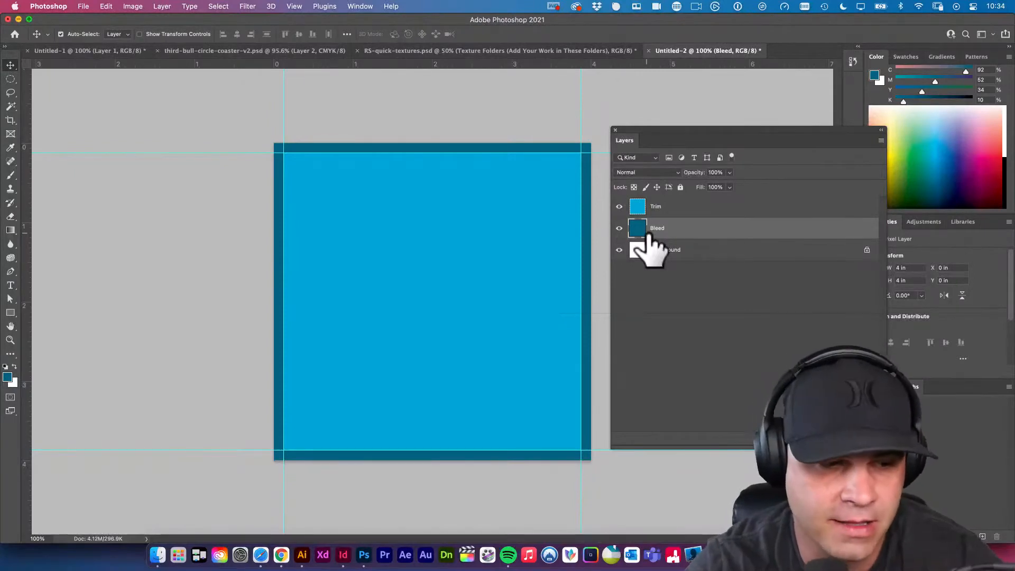
key(XF86AudioLowerVolume)
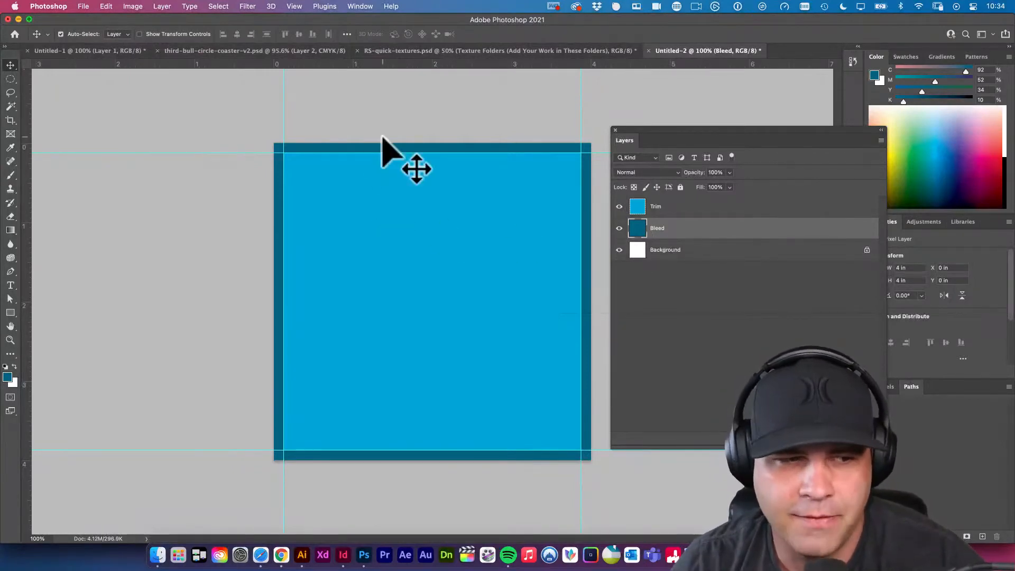
mouse_move(688, 132)
mouse_down()
mouse_move(684, 141)
mouse_move(685, 132)
mouse_up()
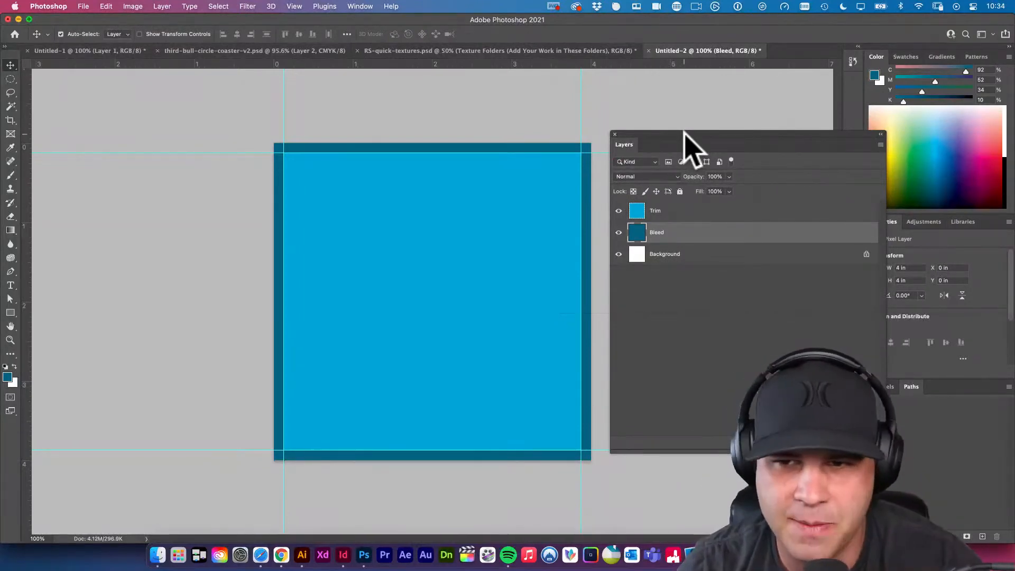
click(687, 303)
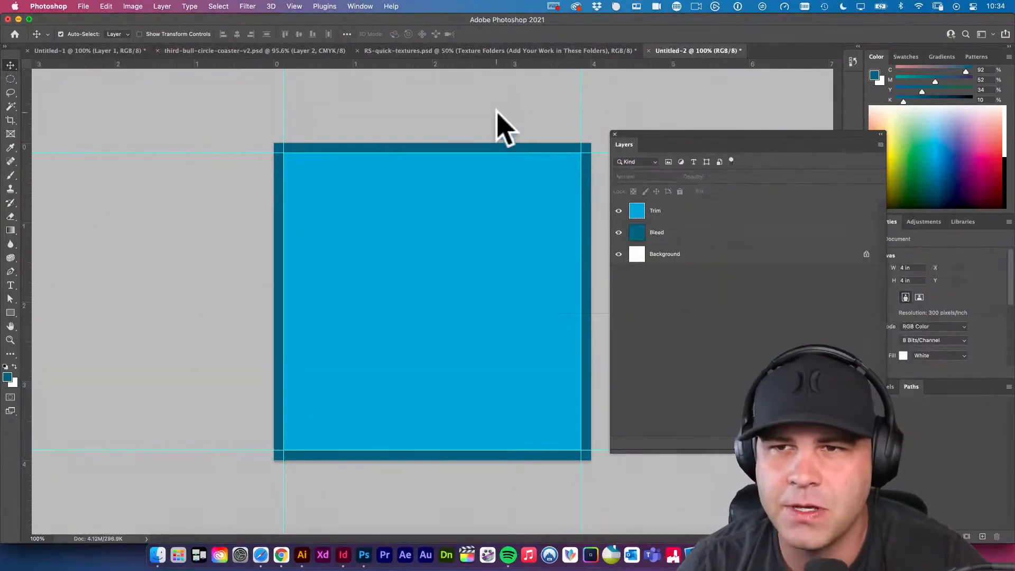
Save the document to the Desktop in Photoshop format as "t3b-3.75 square-coaster.psd" with Maximize Compatibility on.
key(super+s)
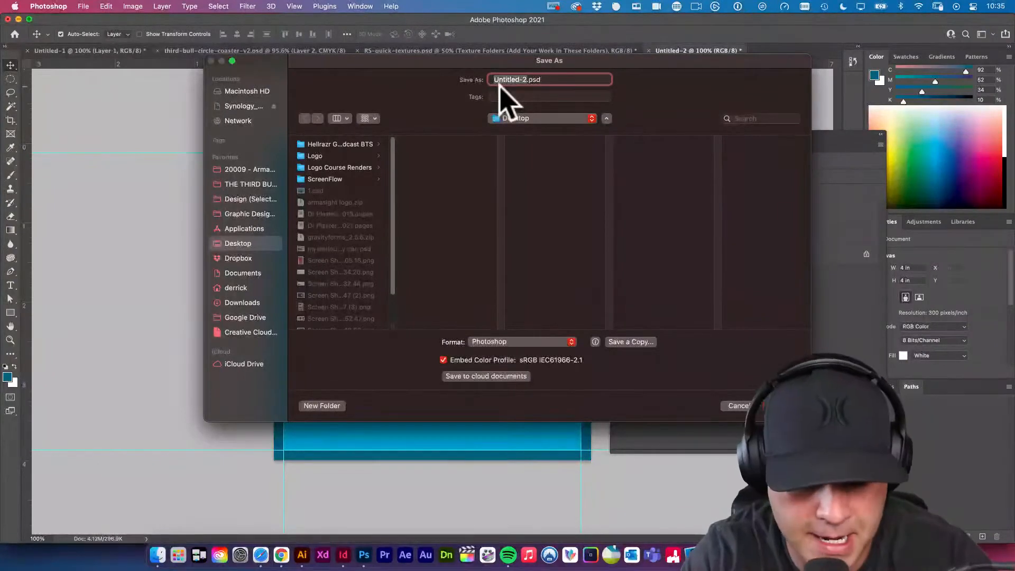
text(thir)
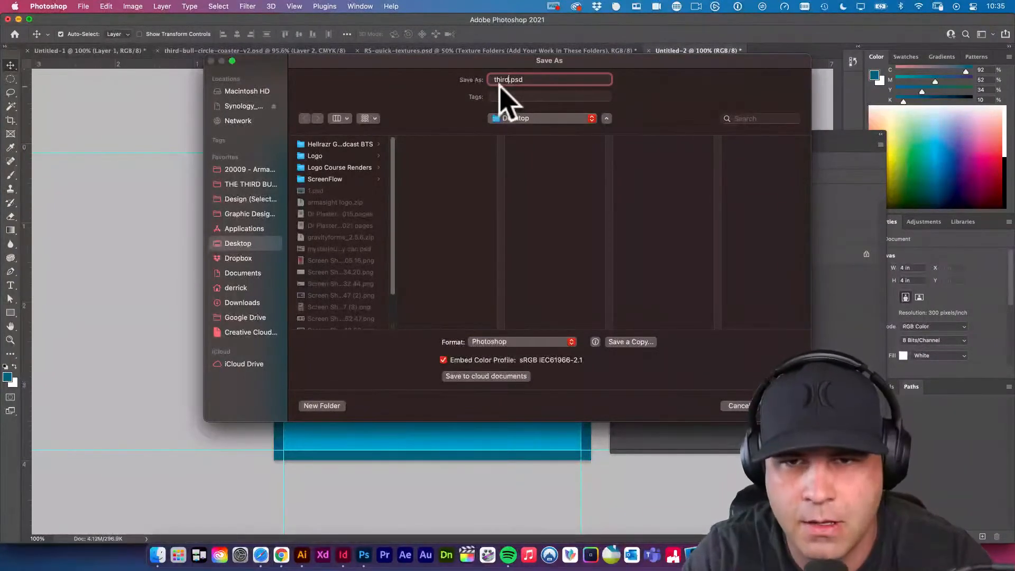
key(BackSpace)
text(3)
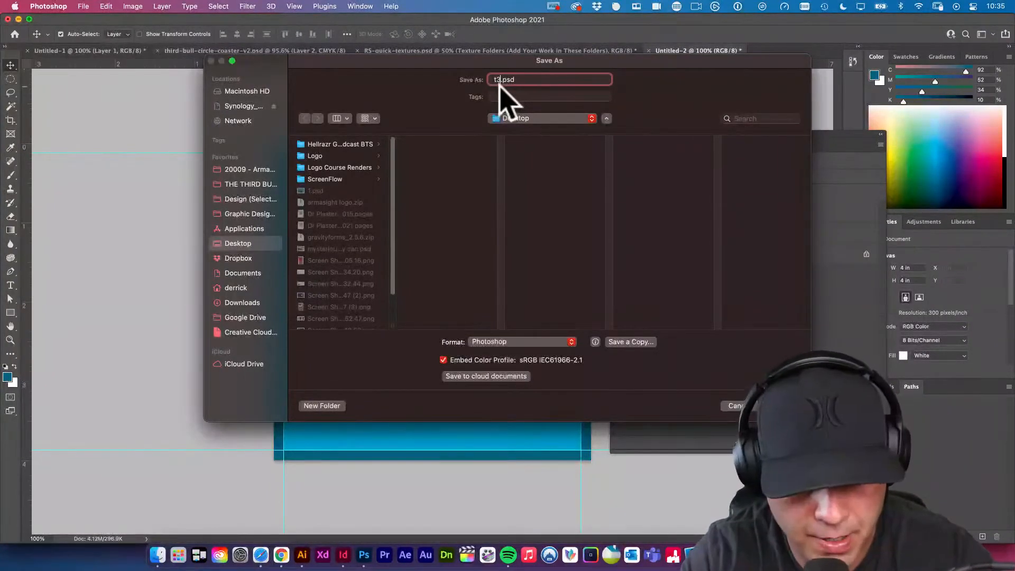
text(b-co)
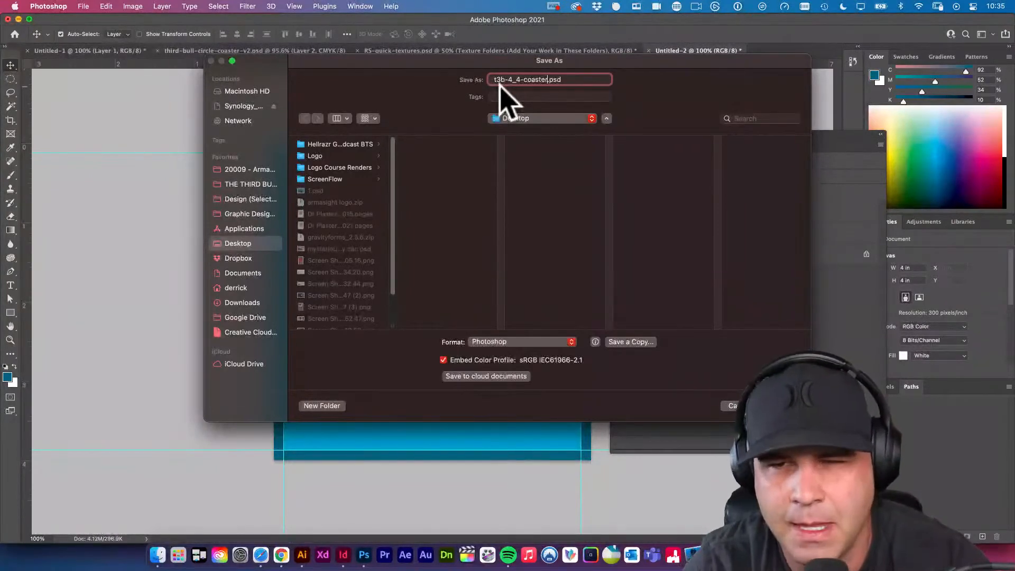
click(519, 81)
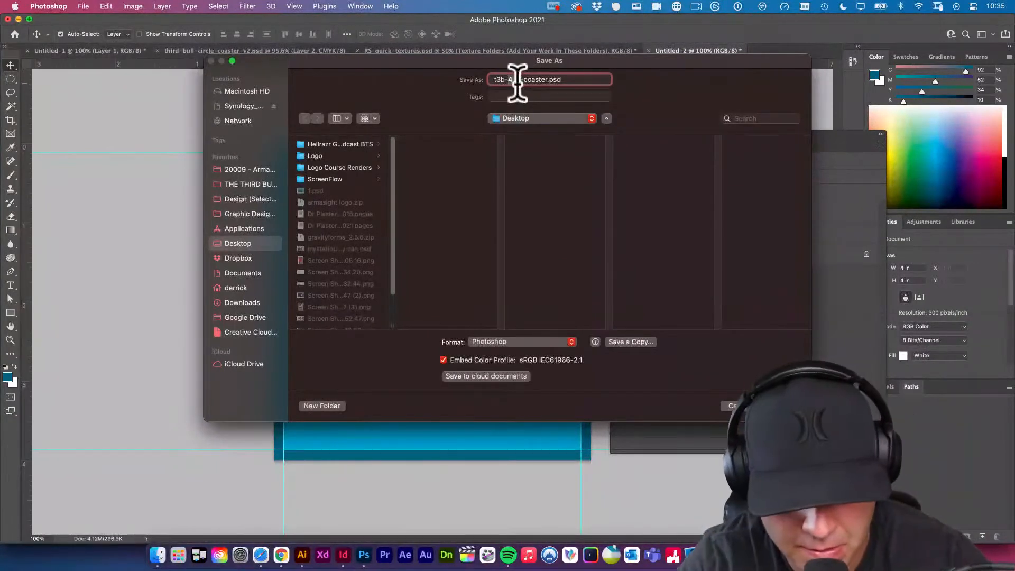
text(3.75 square)
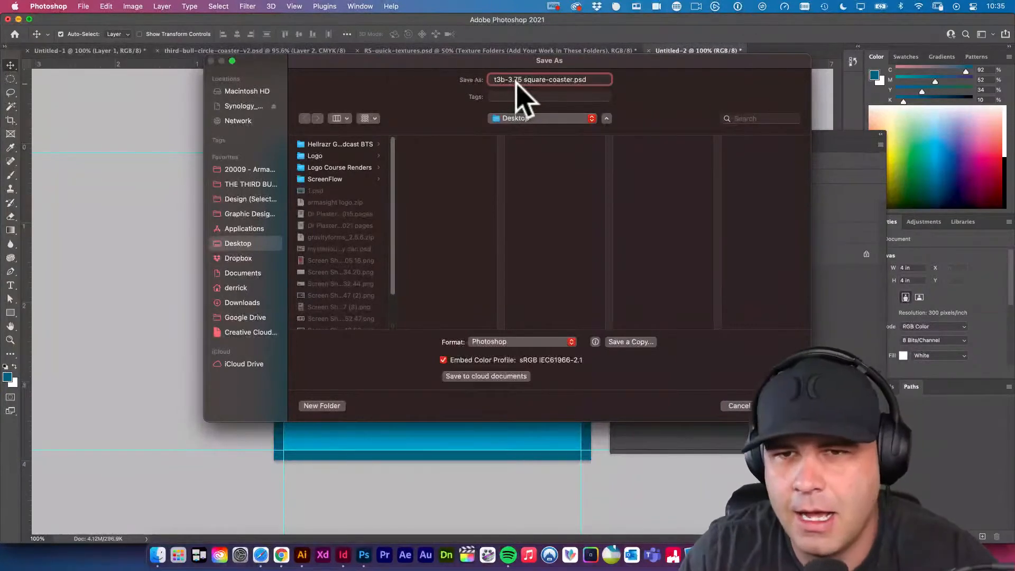
key(Return)
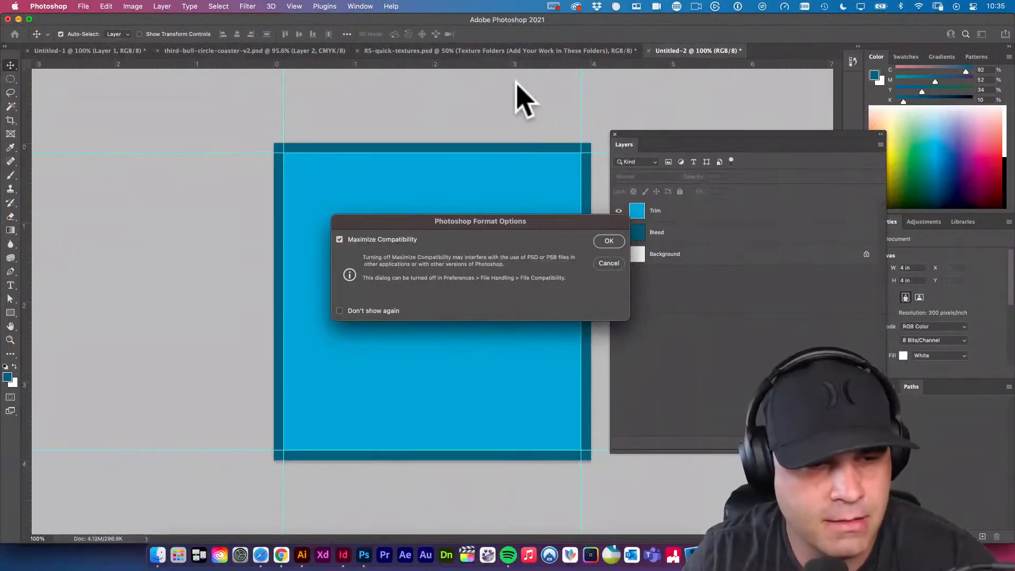
click(613, 240)
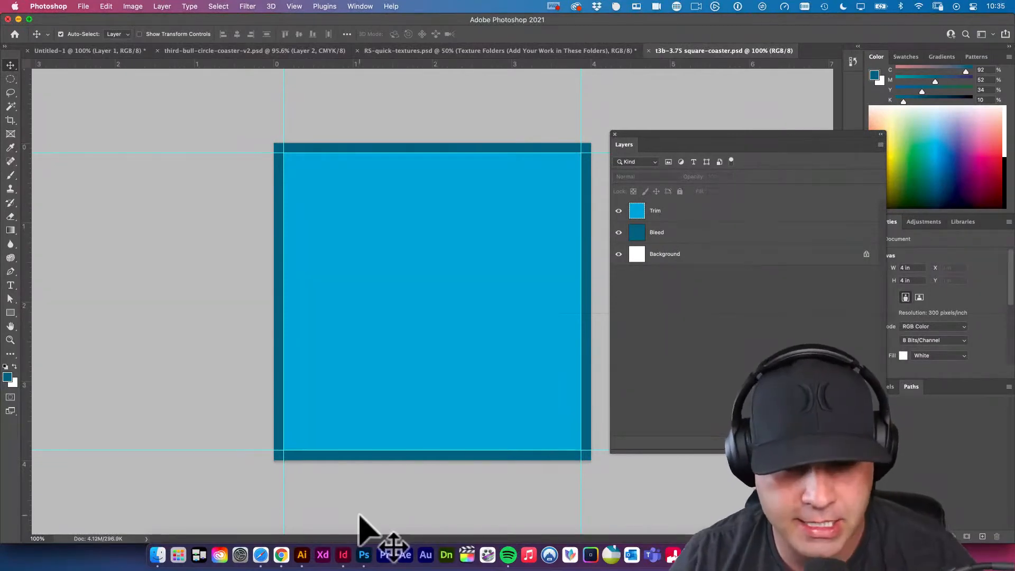
Switch to Safari and look up the rounded-corner radius for the coaster sizes on the 4over4 Drink Coasters page.
key(F7)
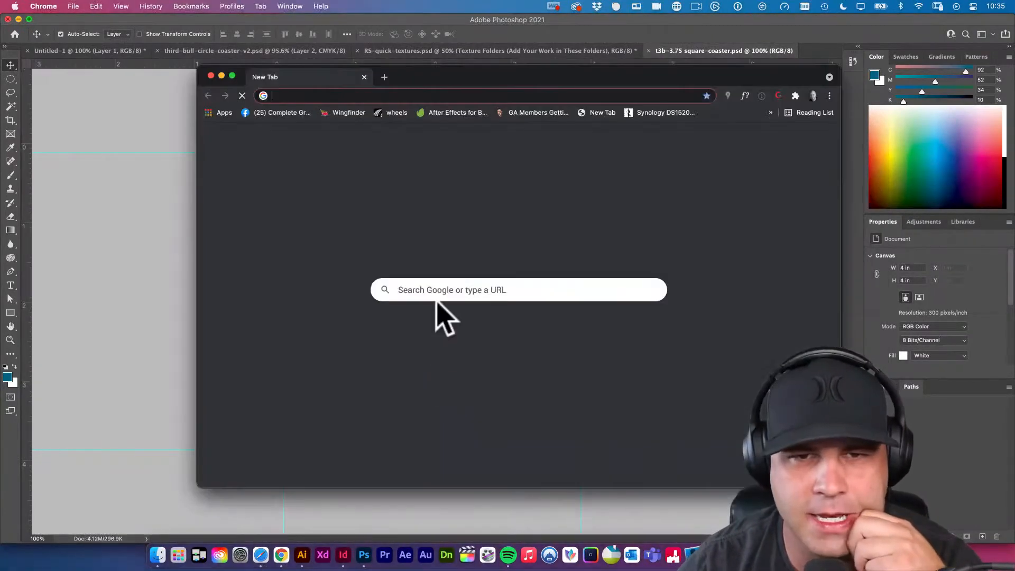
key(super+w)
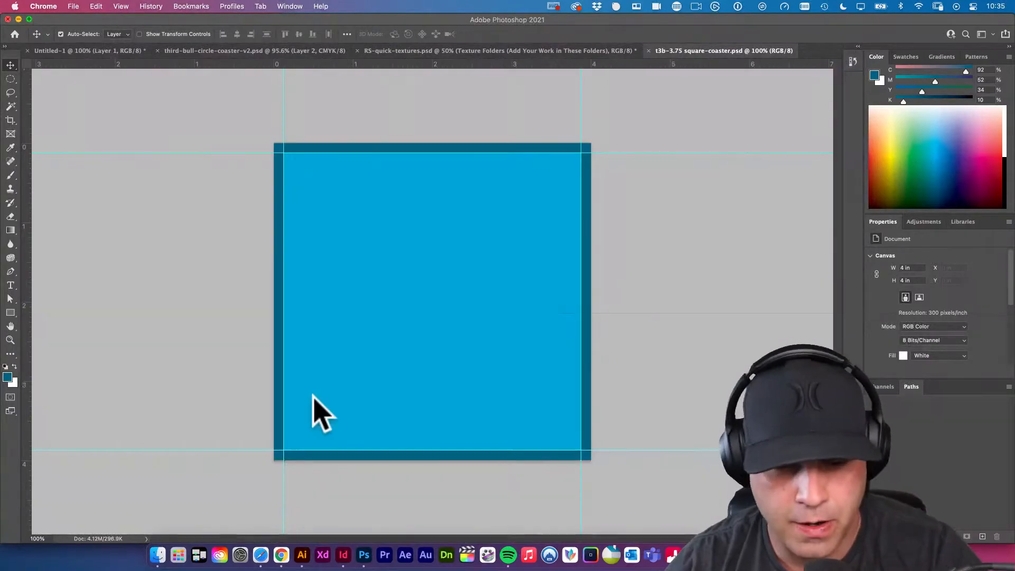
click(260, 554)
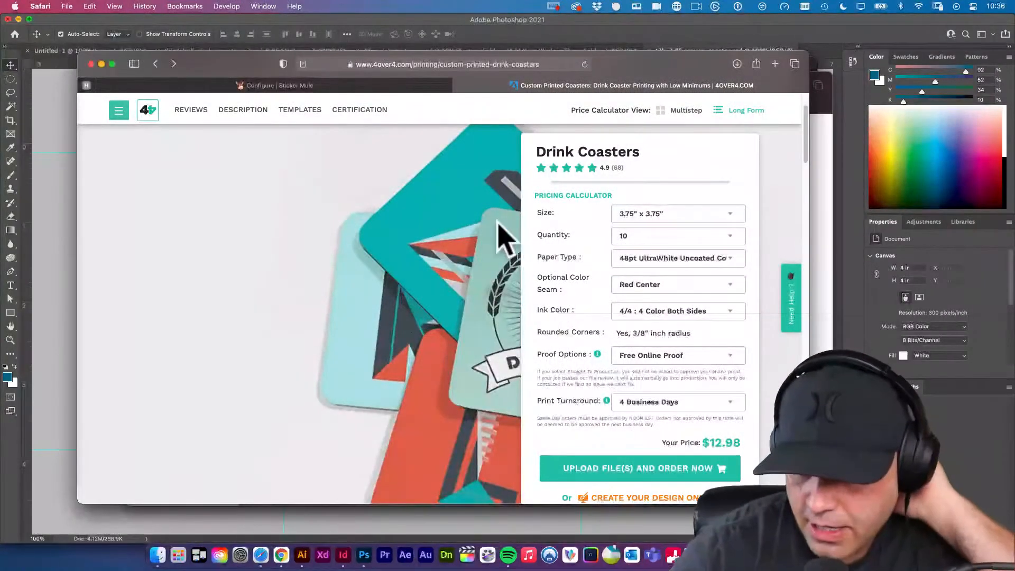
scroll(501, 233, down, 10)
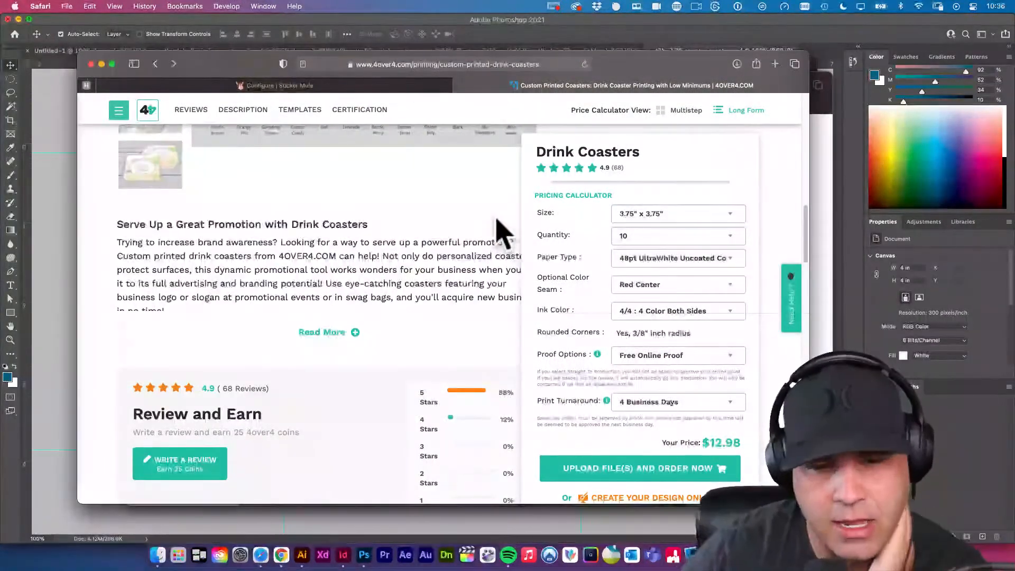
scroll(501, 235, down, 10)
scroll(501, 233, down, 4)
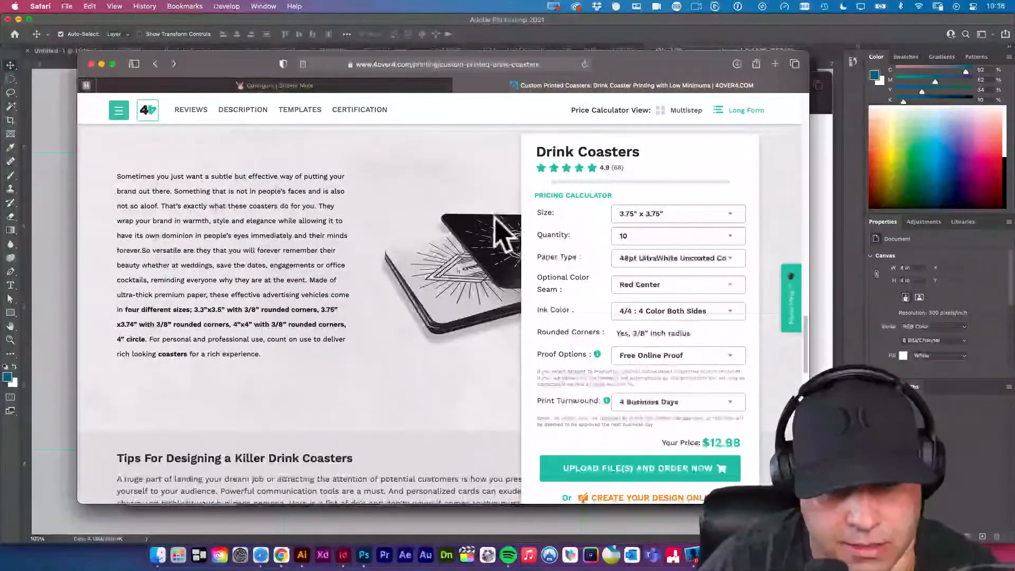
click(273, 325)
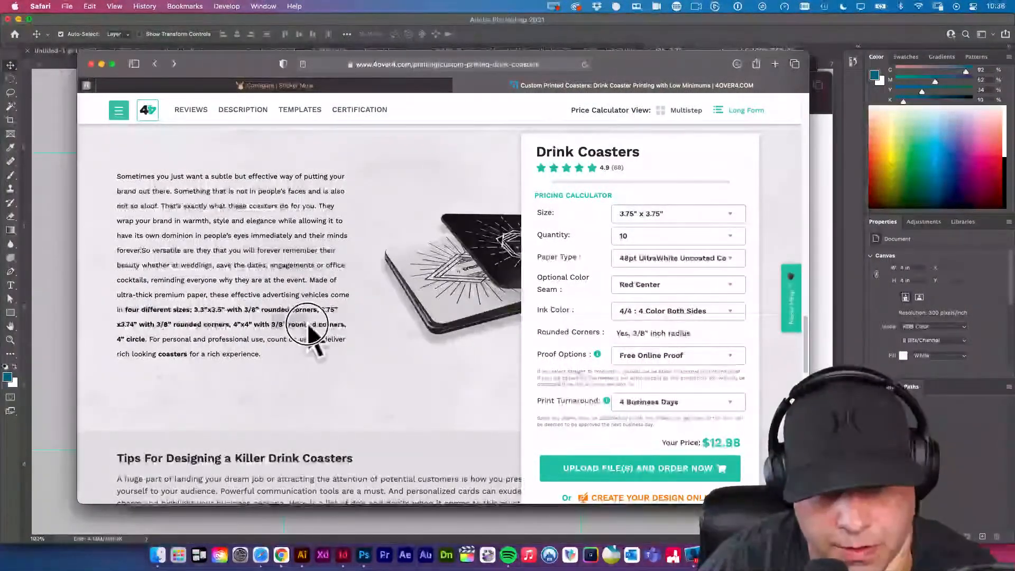
Switch back to Photoshop and draw a white-filled 3.75 x 3.75 in rectangle shape with no stroke, fitted to the trim guides.
click(71, 306)
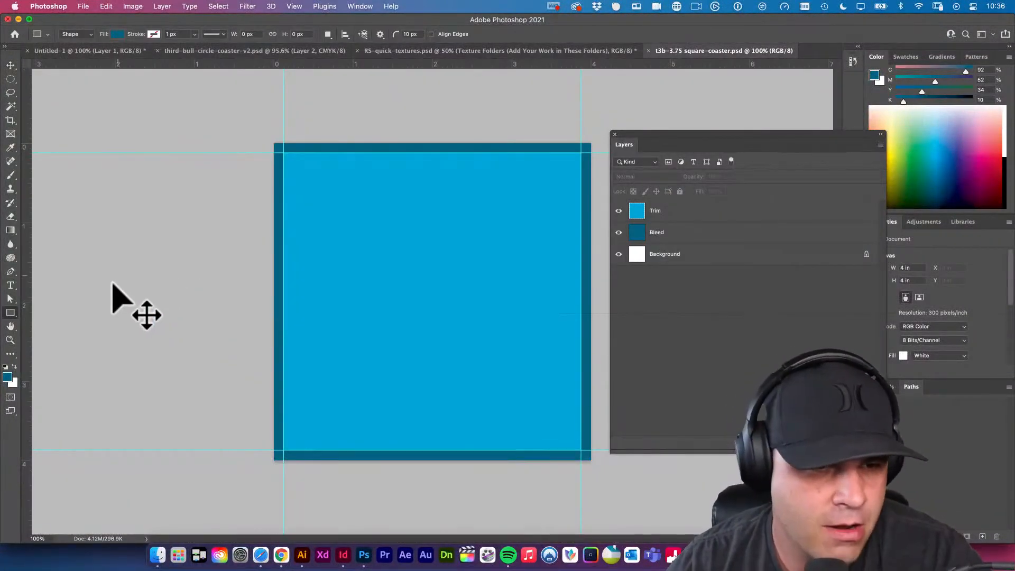
click(11, 312)
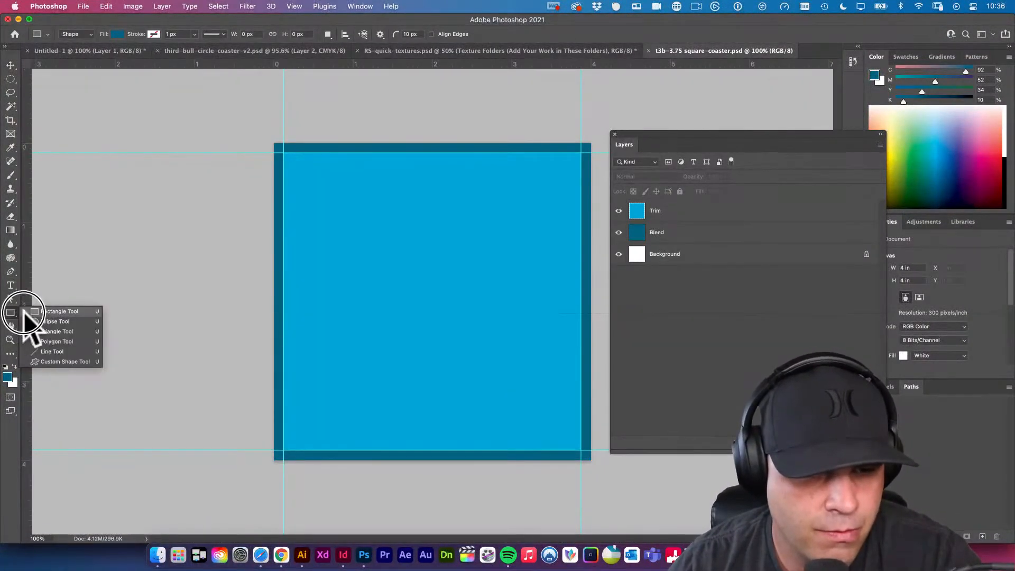
click(65, 312)
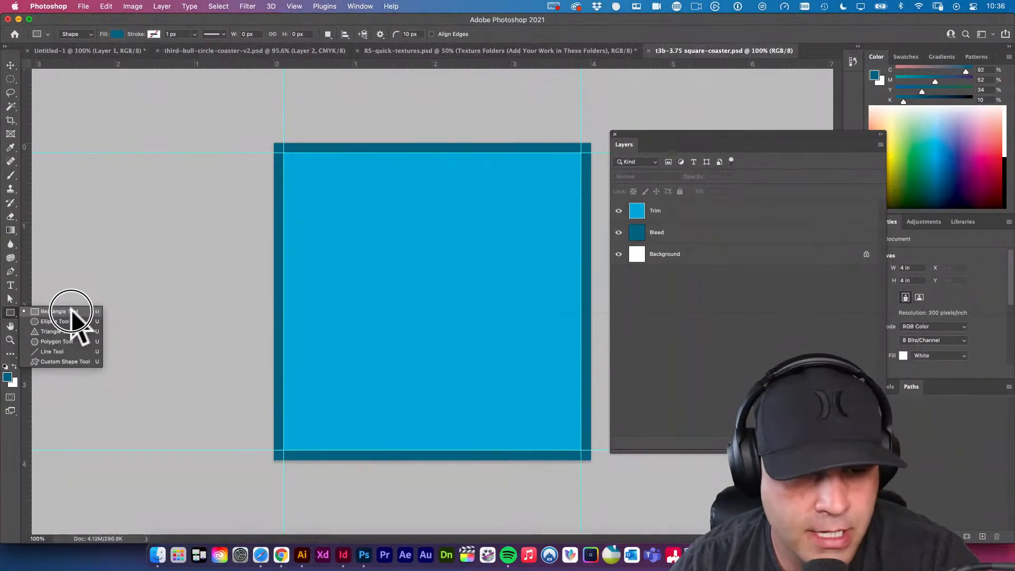
click(118, 33)
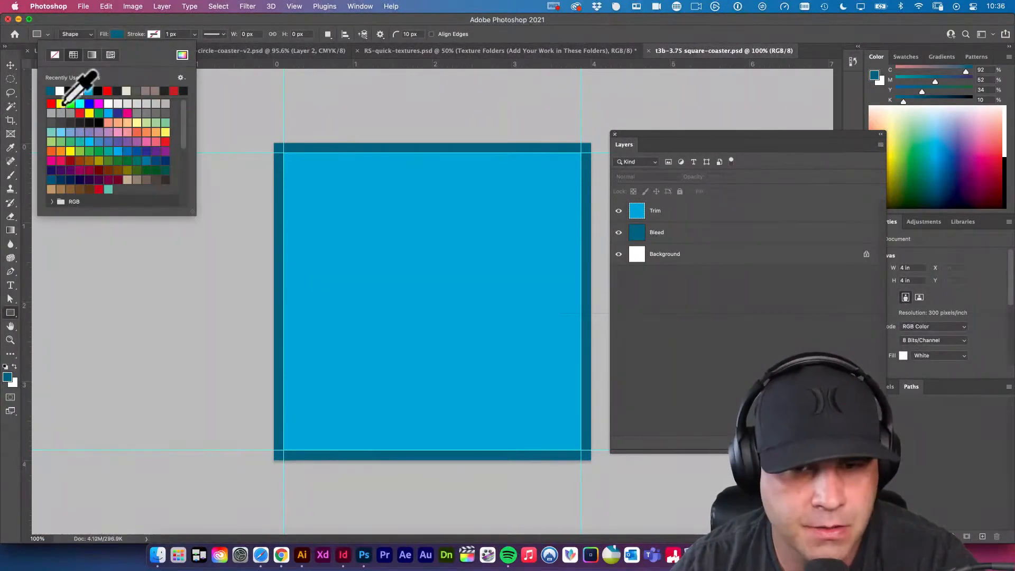
click(60, 103)
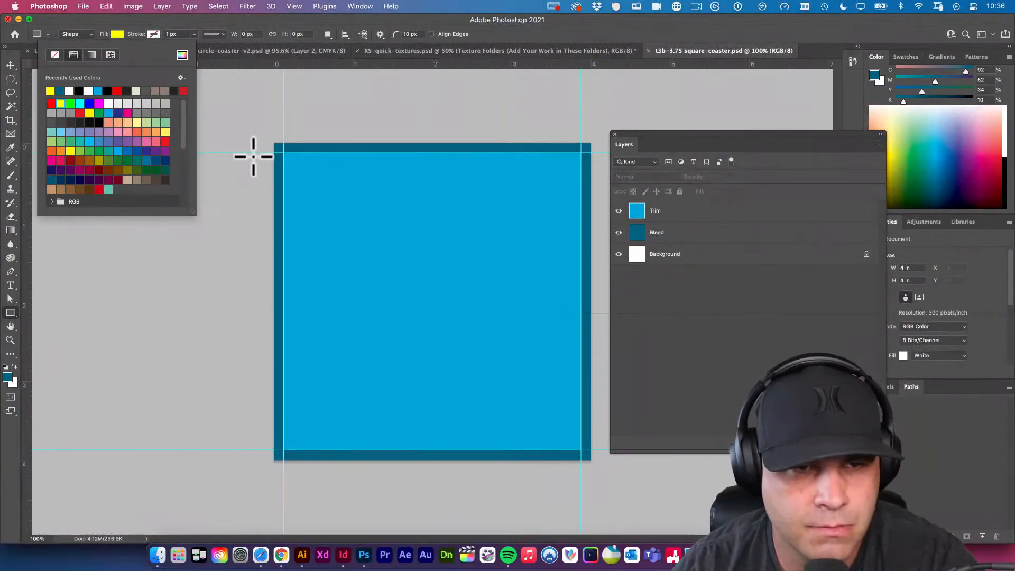
click(87, 91)
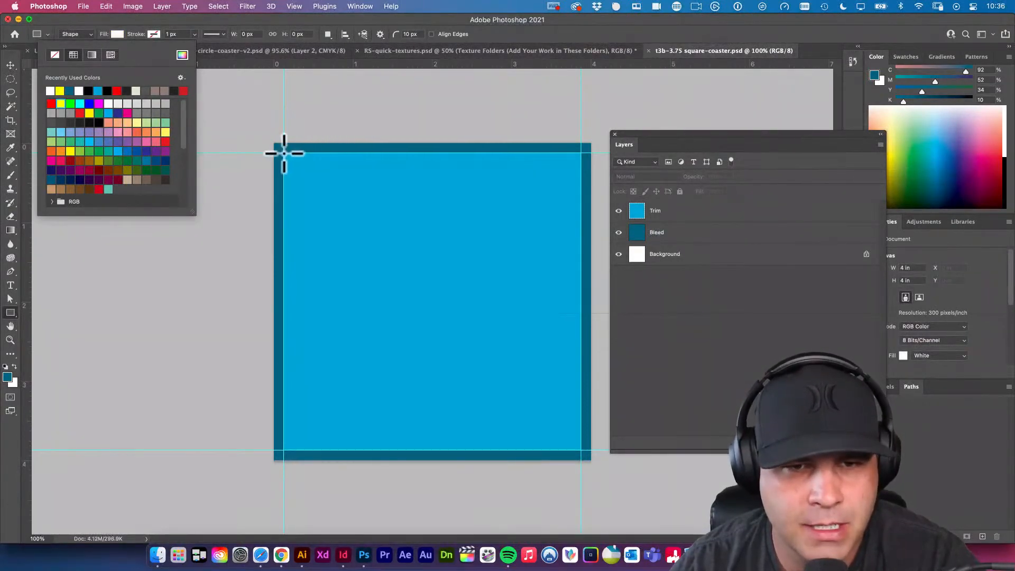
drag(284, 154, 582, 449)
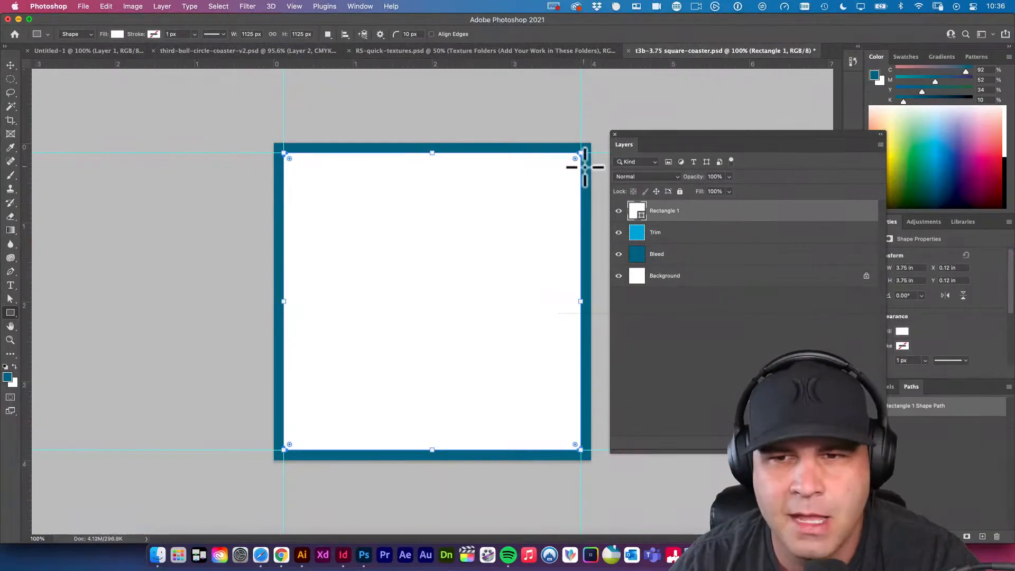
Round the white rectangle's four corners freehand and enter 3/8 as its corner radius.
drag(575, 158, 540, 214)
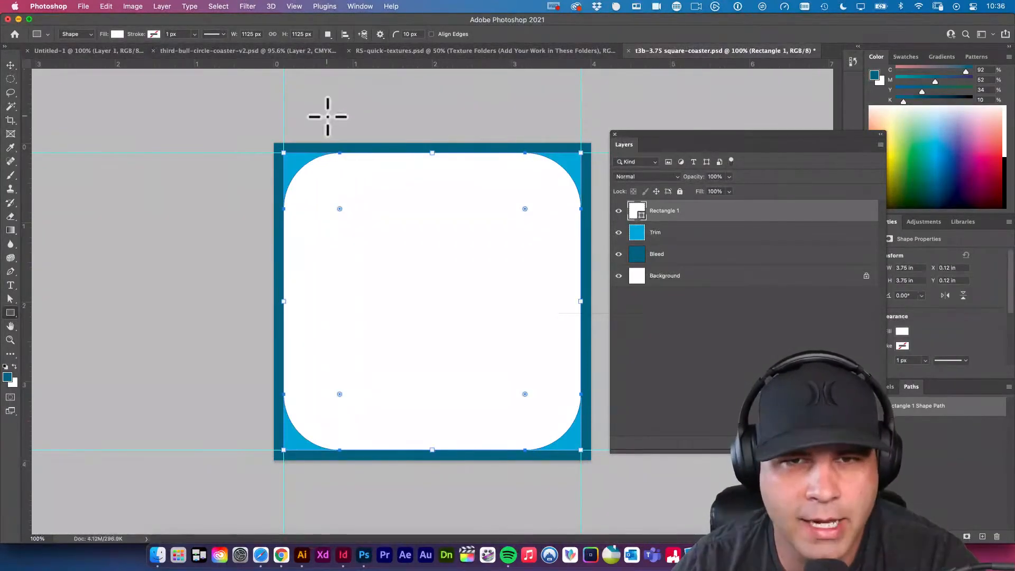
click(415, 34)
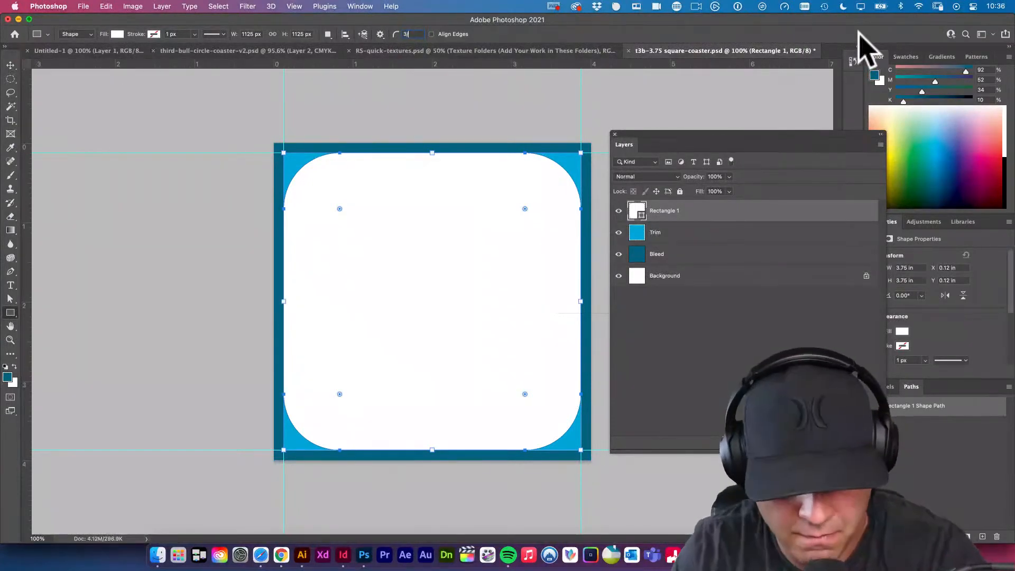
text(8)
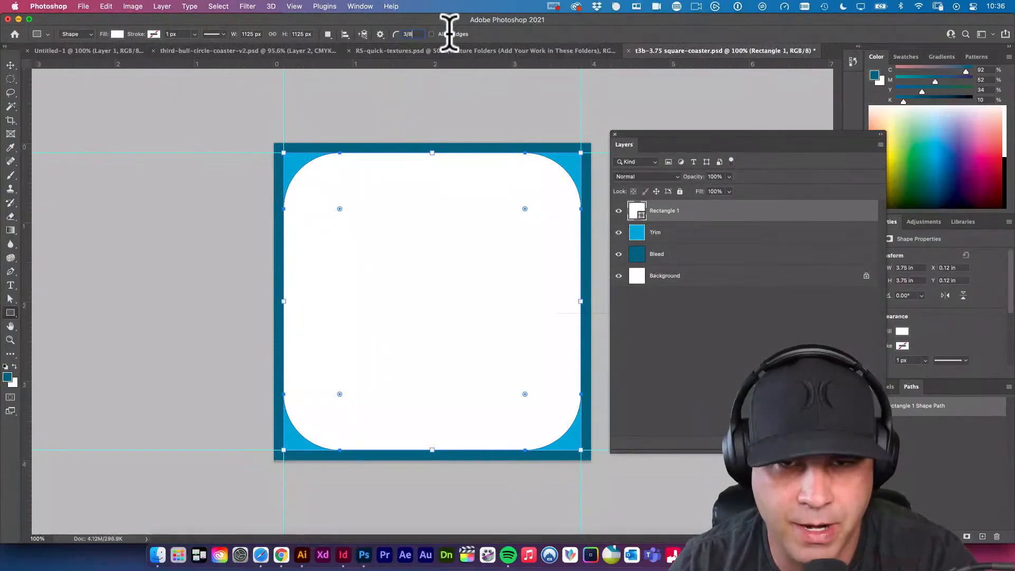
key(Tab)
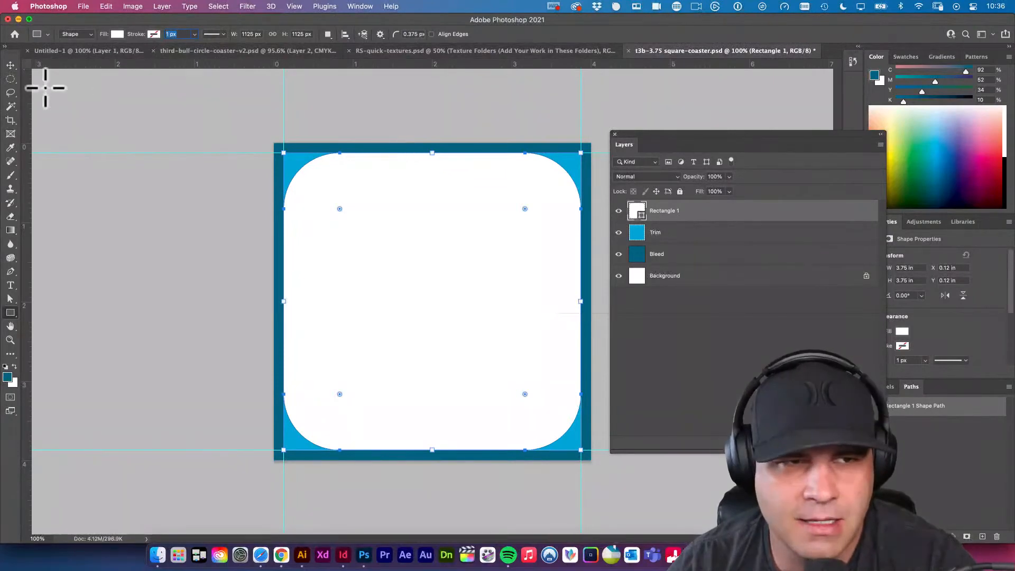
click(11, 64)
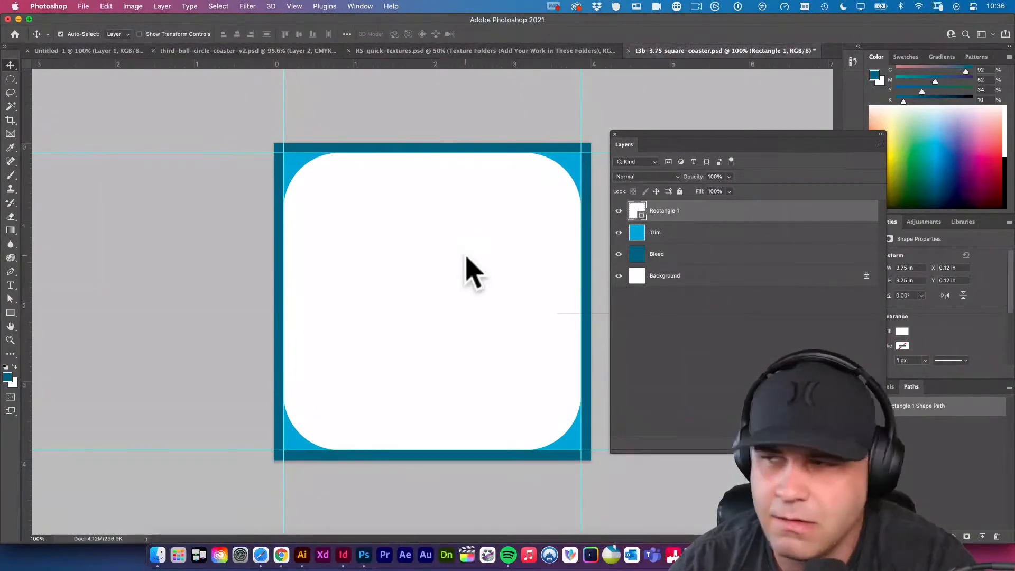
Open Calculator, divide 3 by 8 to get the corner radius as a decimal, and return to Photoshop.
key(super+space)
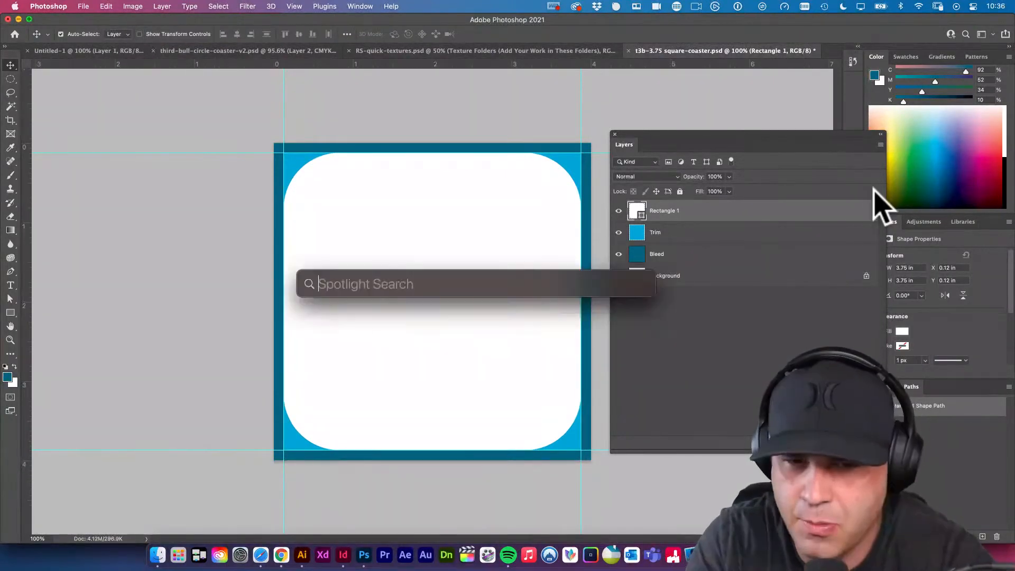
text(calc)
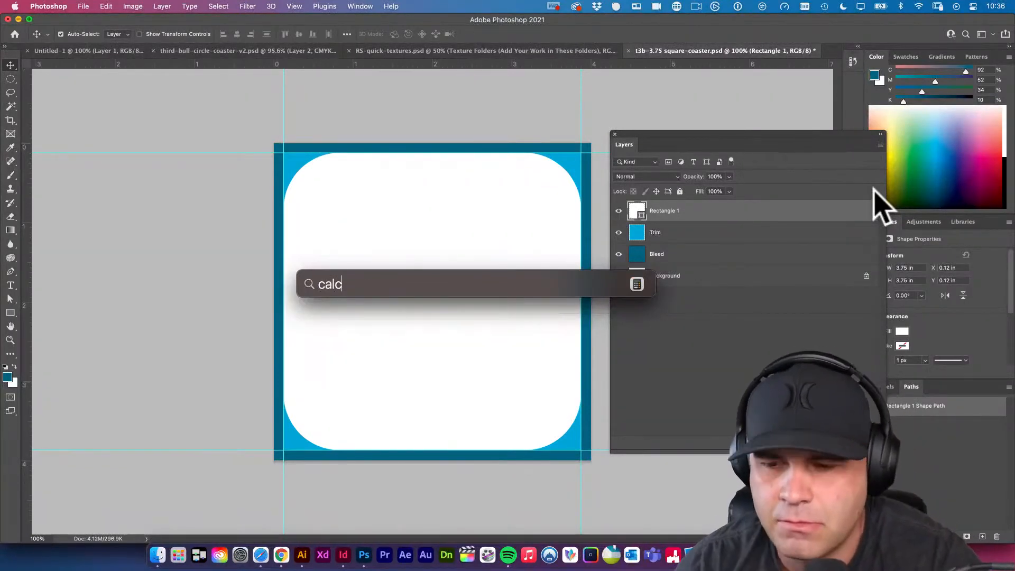
key(Return)
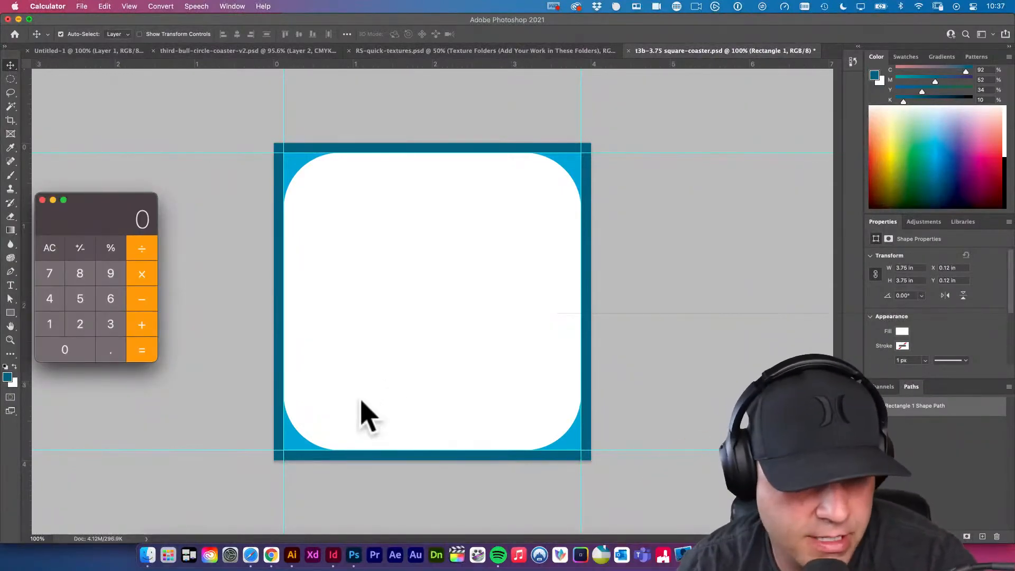
click(112, 323)
click(132, 248)
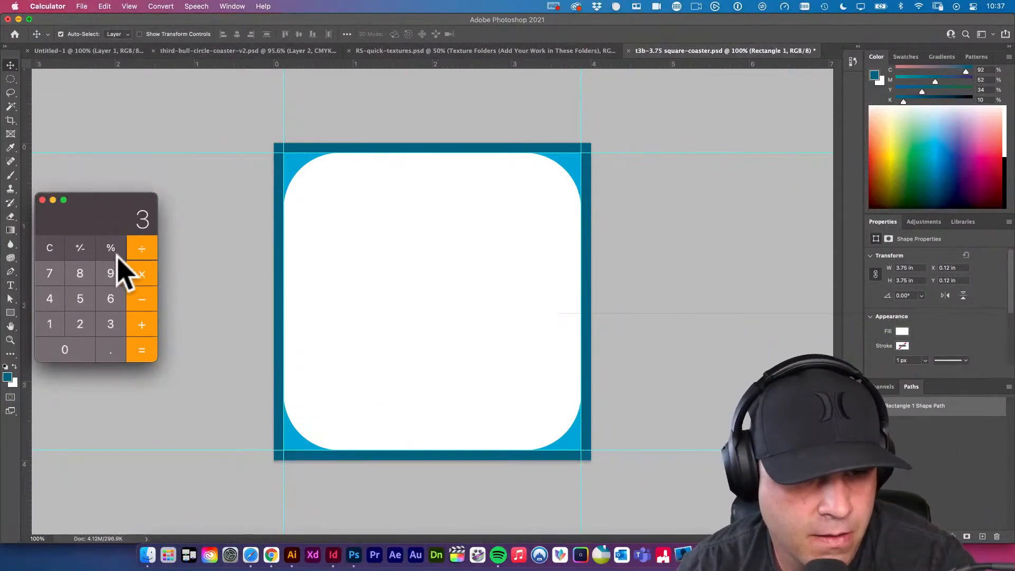
click(79, 270)
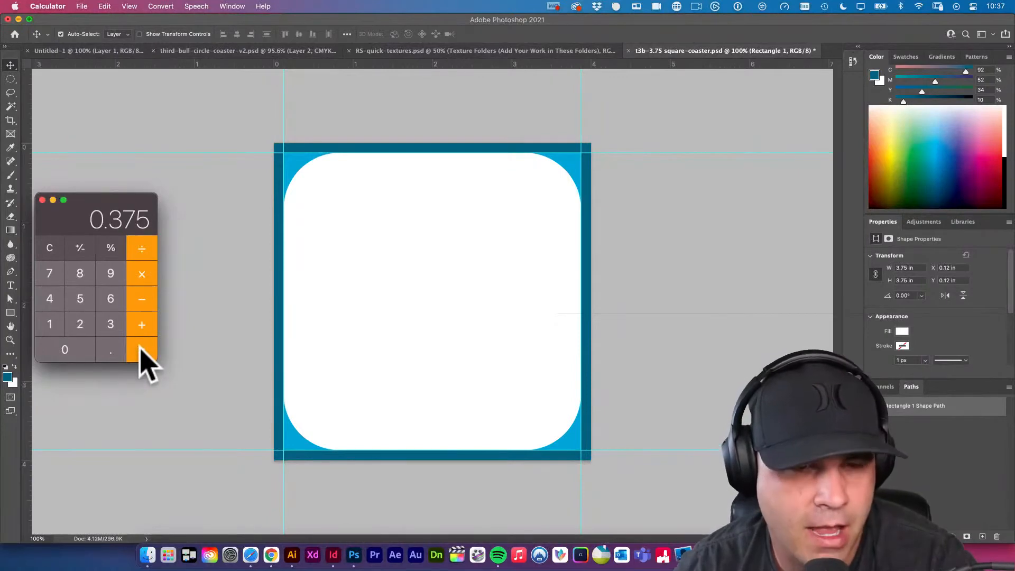
click(320, 243)
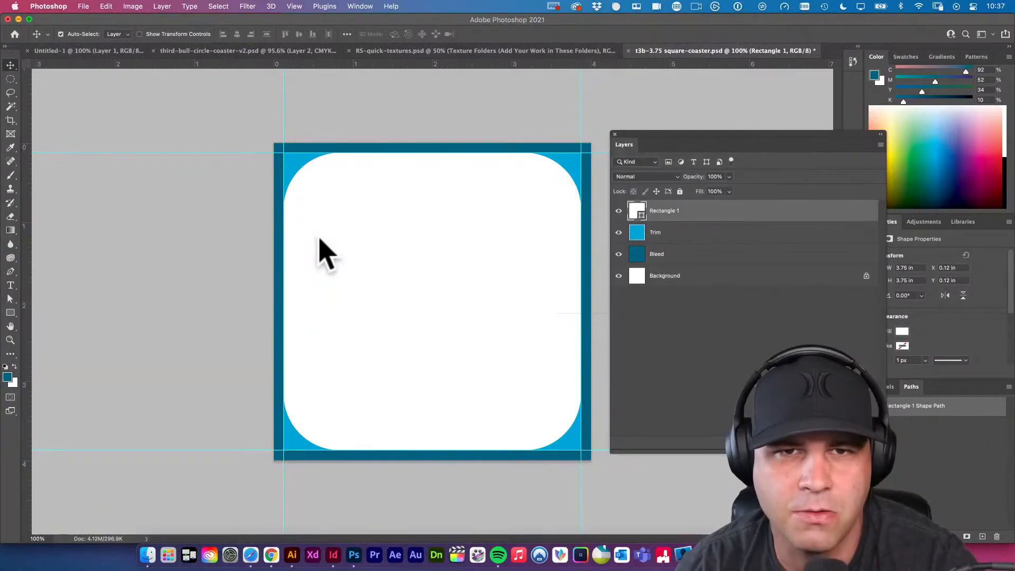
key(a)
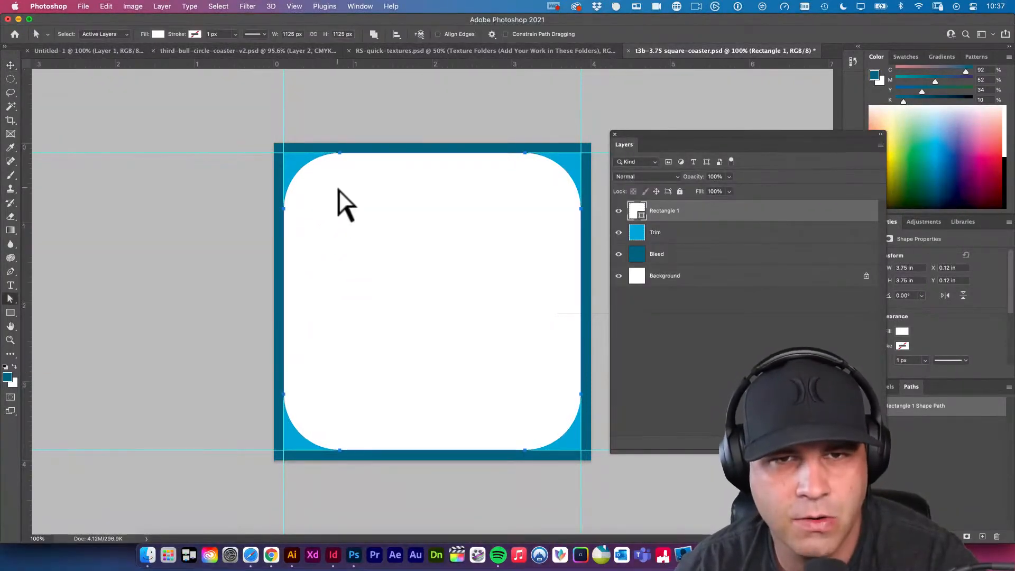
key(v)
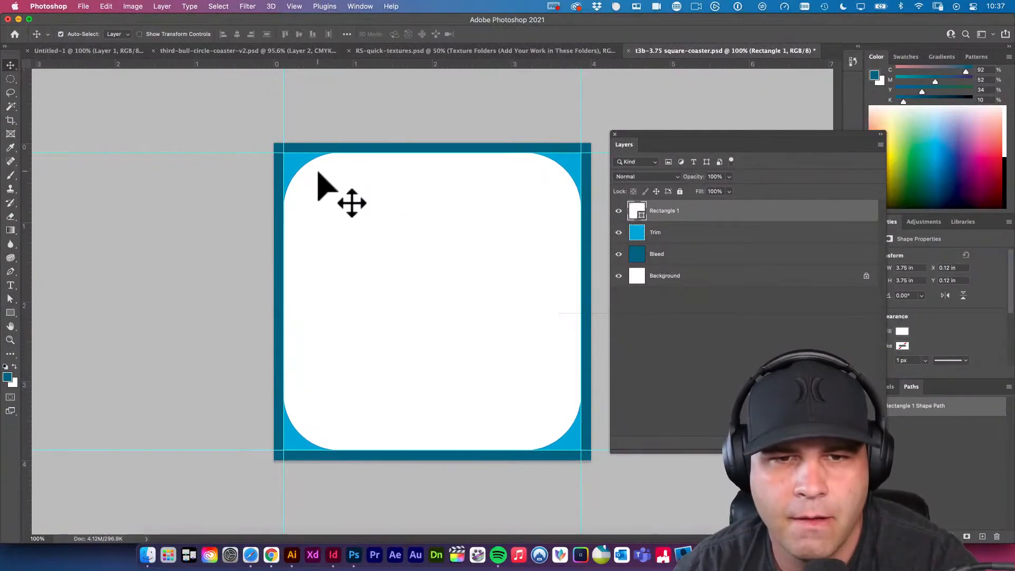
key(u)
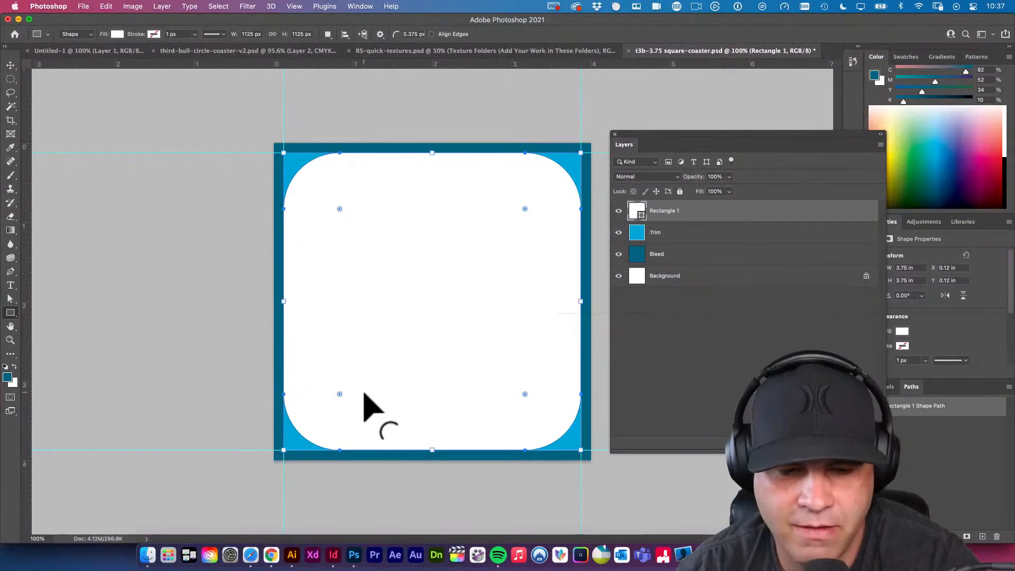
click(250, 554)
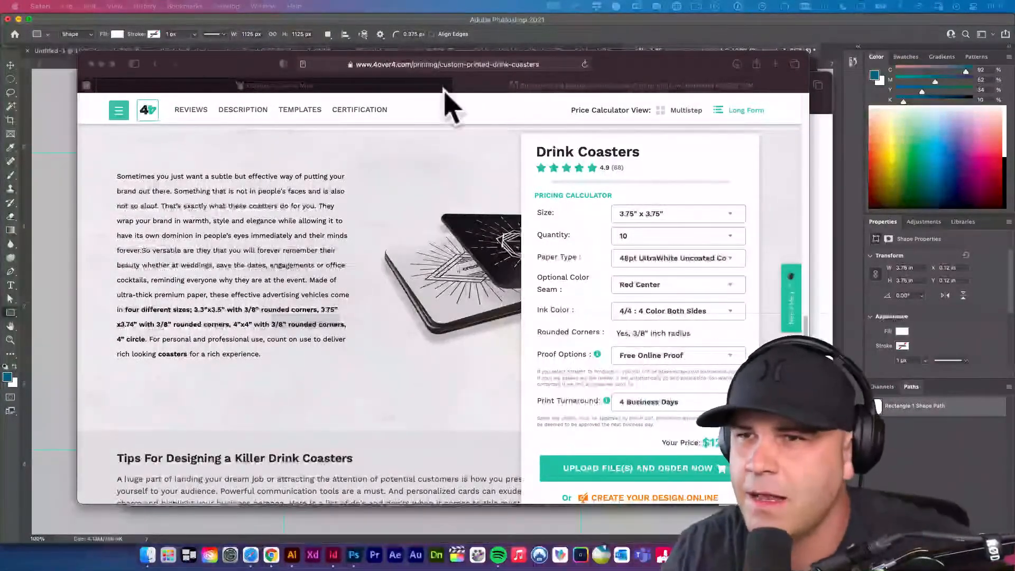
click(823, 6)
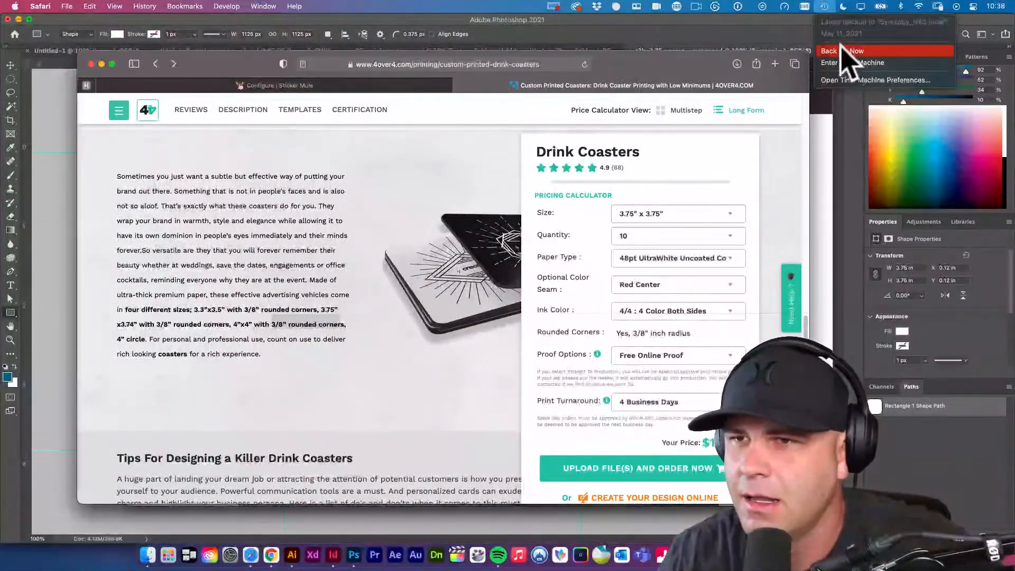
click(784, 7)
click(793, 191)
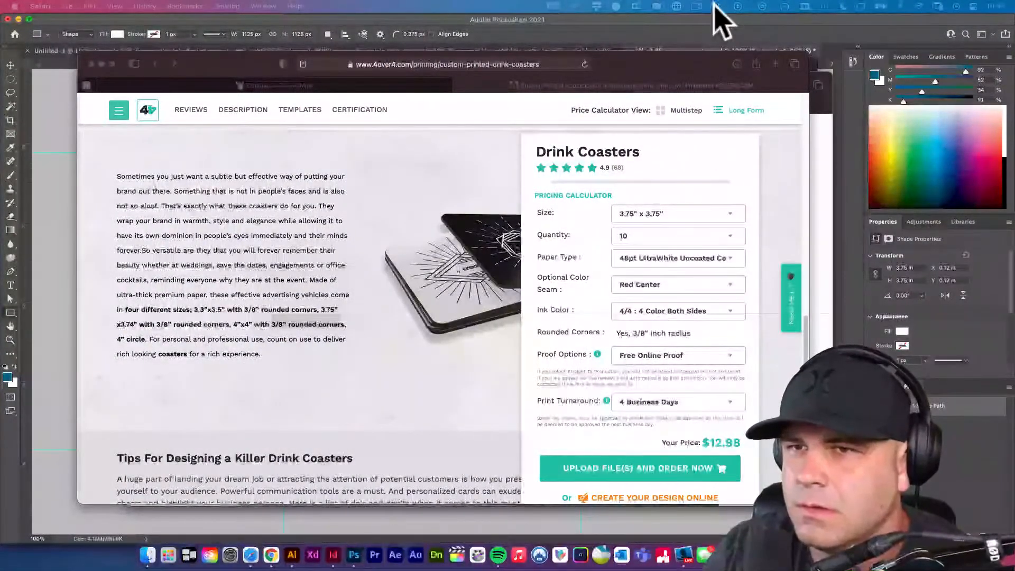
click(739, 6)
click(784, 6)
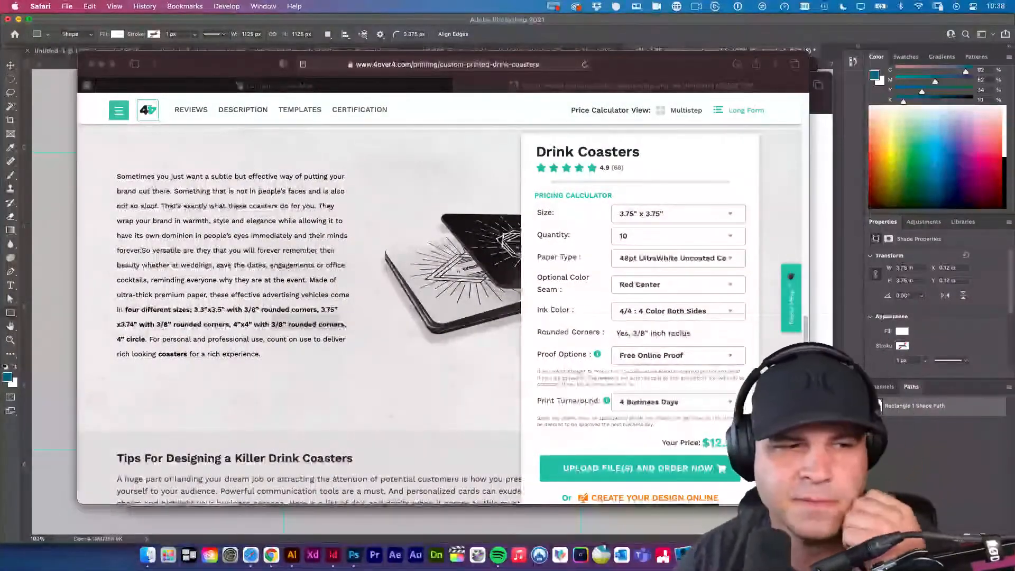
click(784, 6)
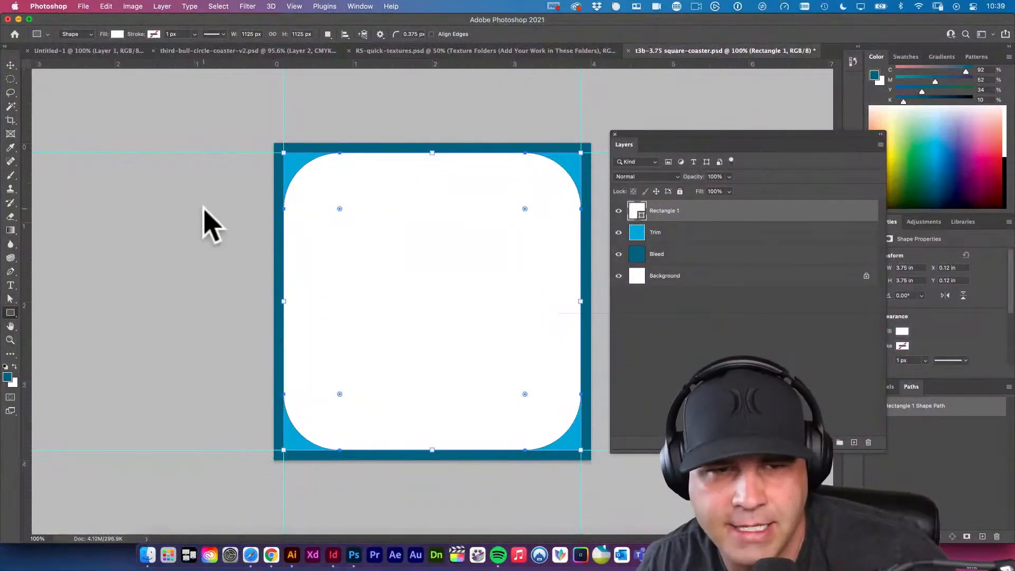
Find the New Guides From Shape command and apply it to the white rounded rectangle, hiding and reshowing its layer to check the guides.
click(10, 65)
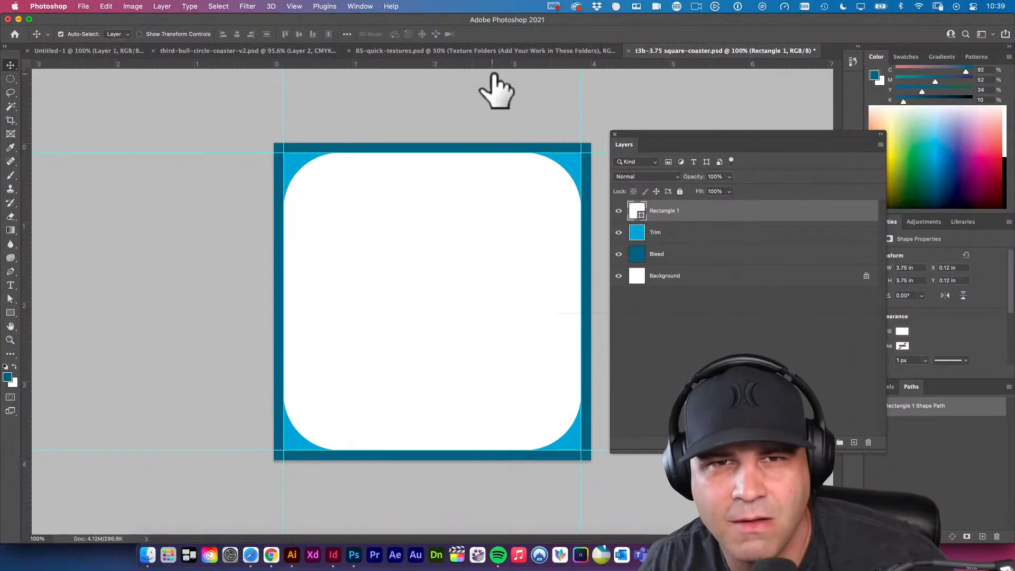
click(386, 6)
mouse_move(369, 8)
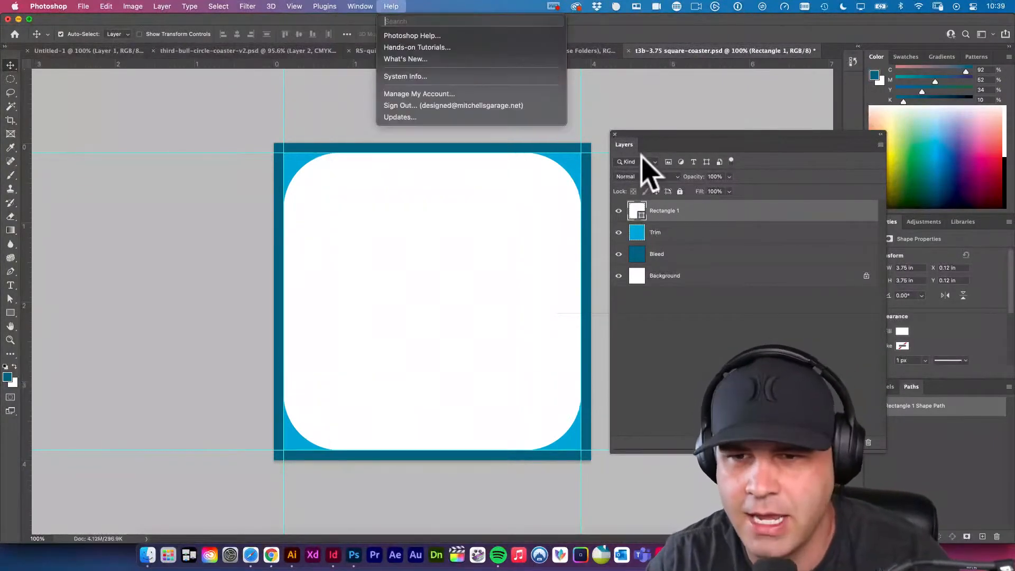
click(680, 285)
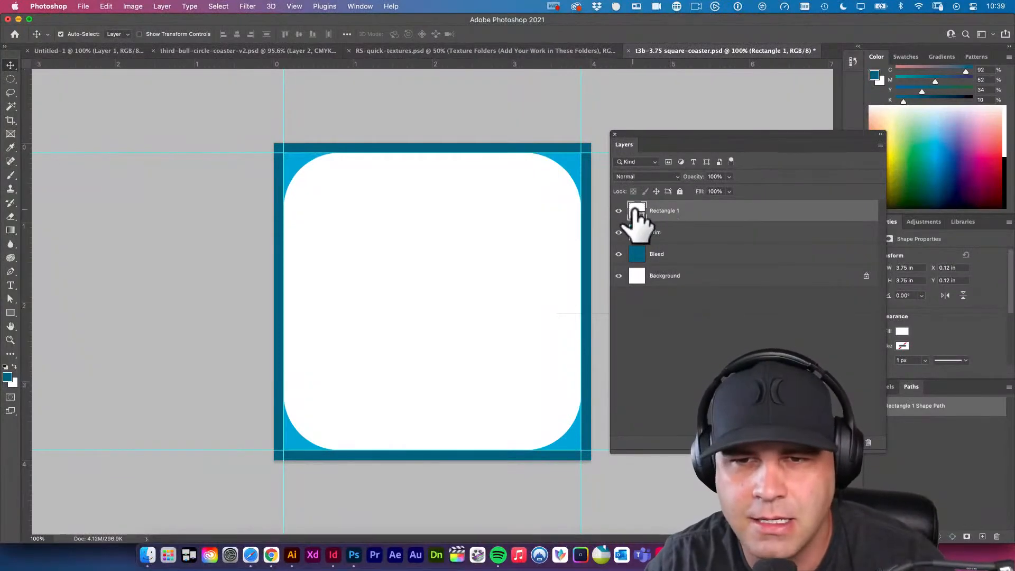
click(397, 6)
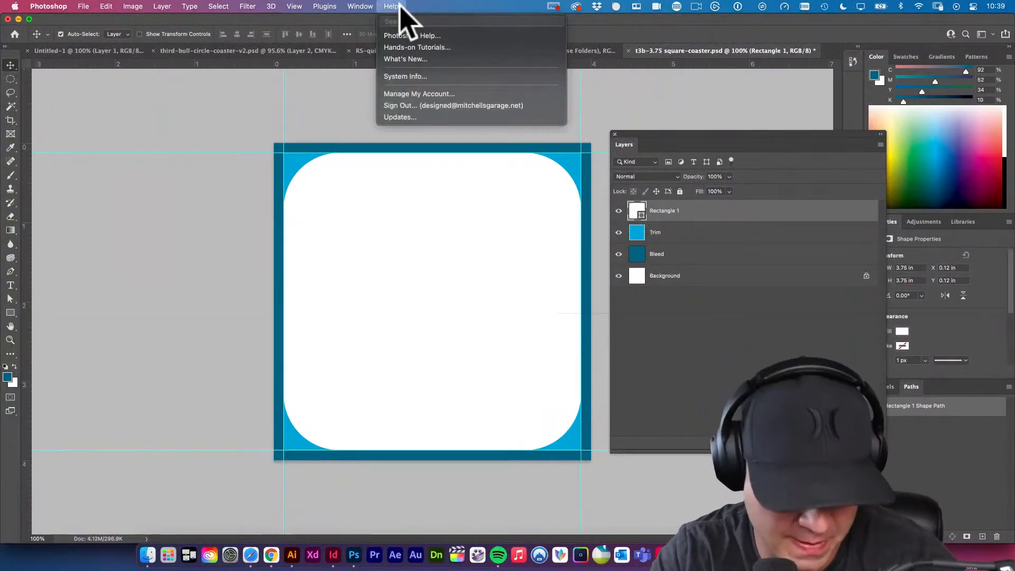
text(guid)
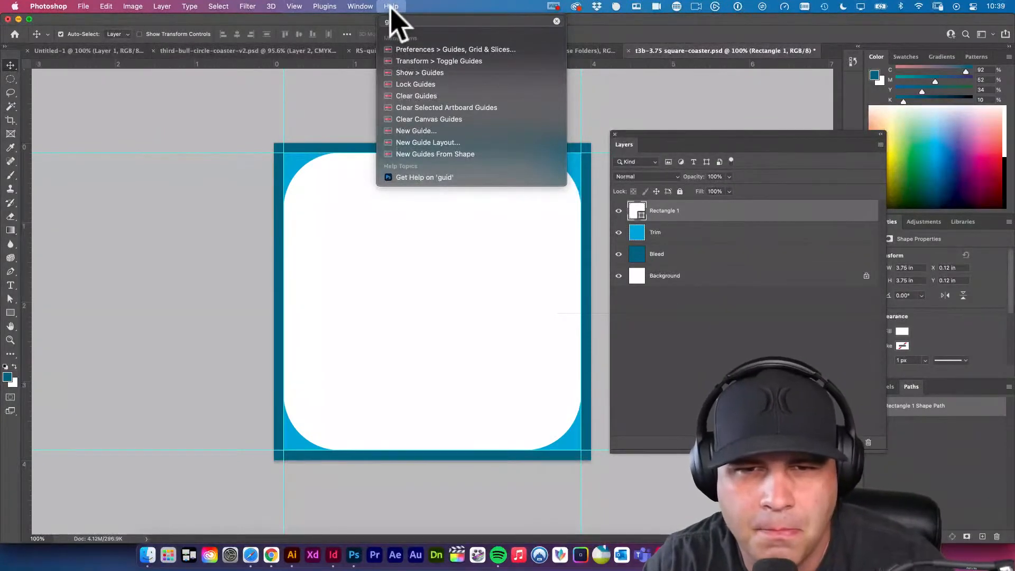
mouse_move(436, 159)
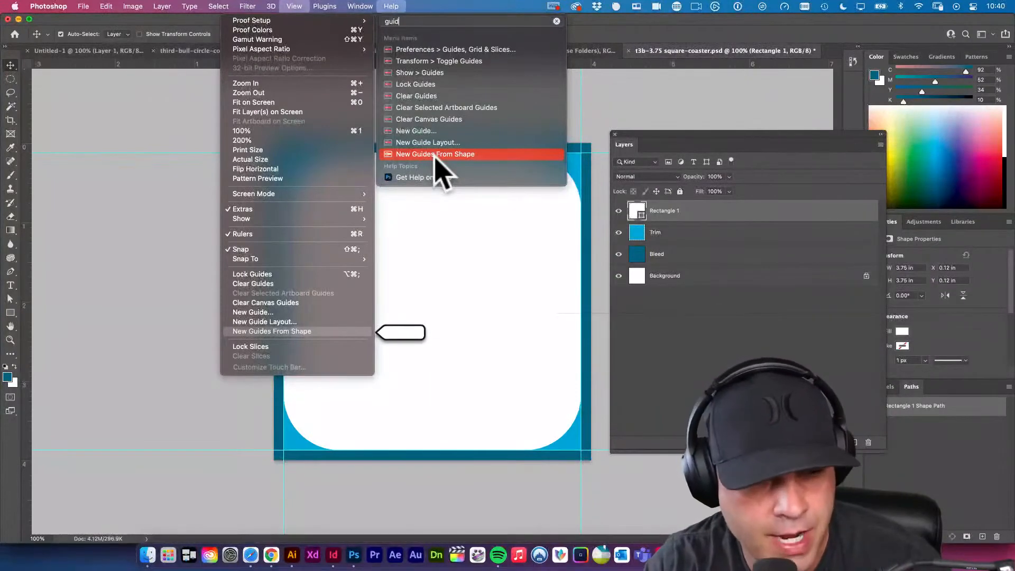
click(436, 158)
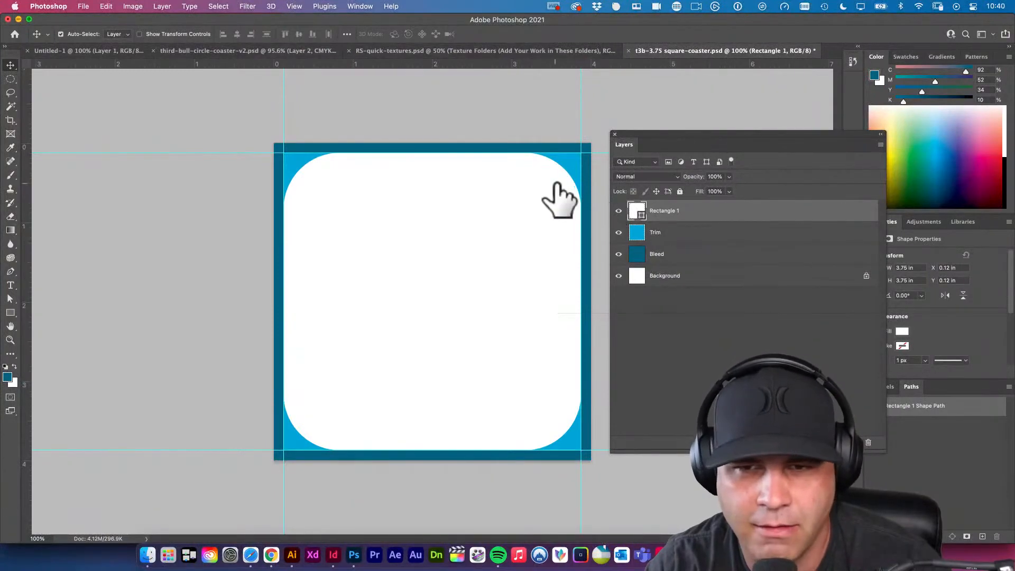
click(618, 211)
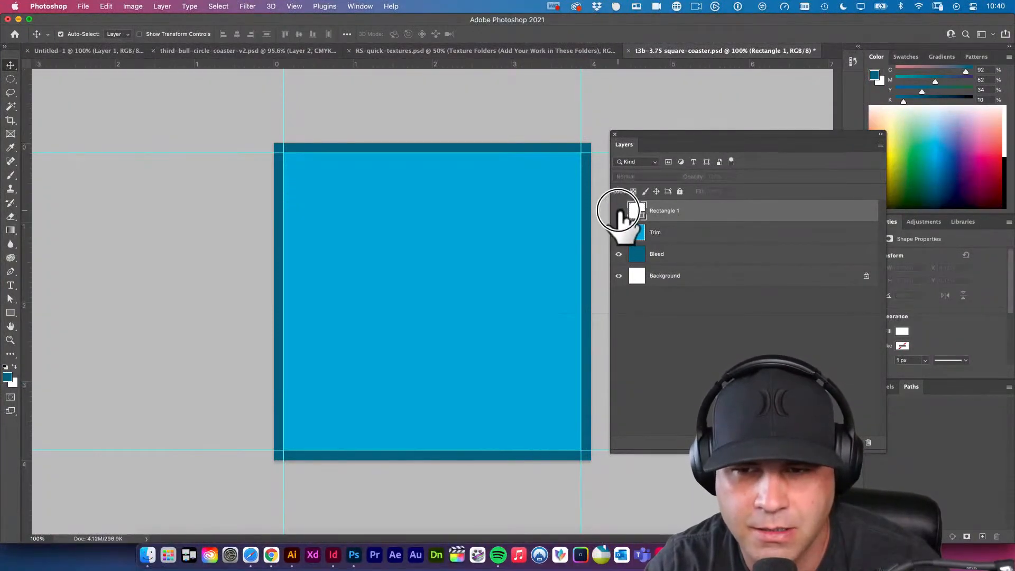
click(618, 211)
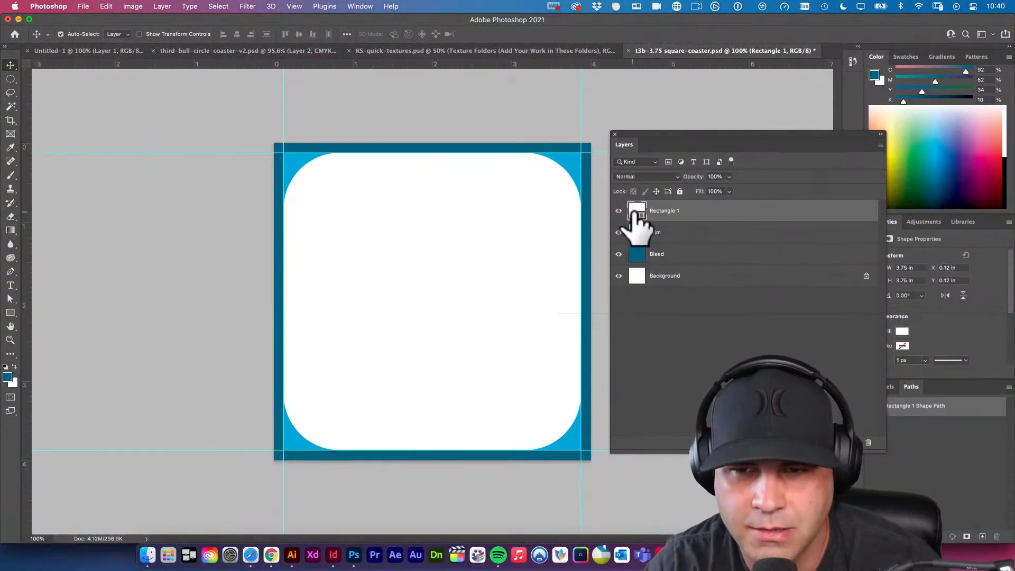
Reapply New Guides From Shape to the white rounded rectangle and save the document.
click(361, 6)
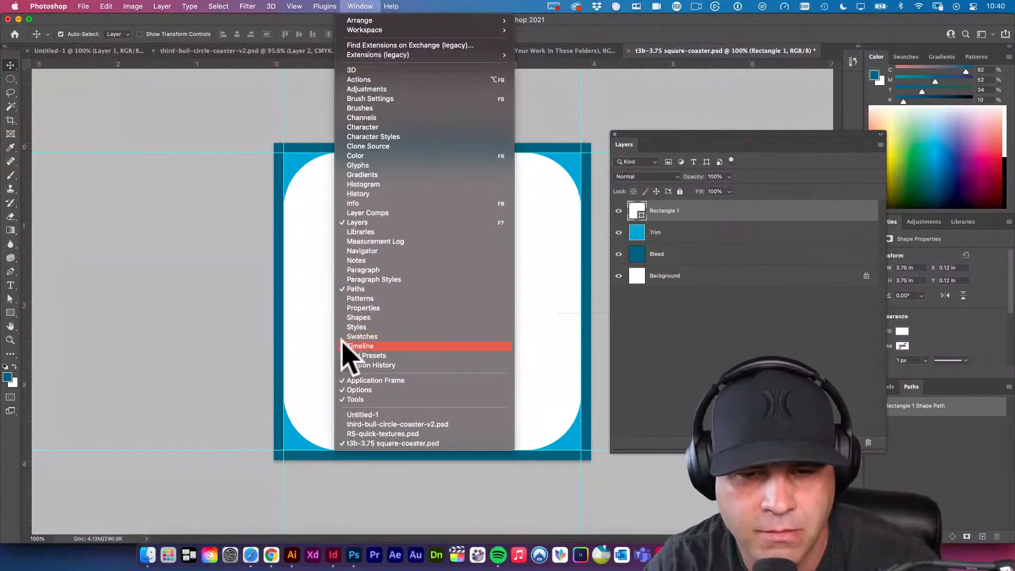
mouse_move(300, 10)
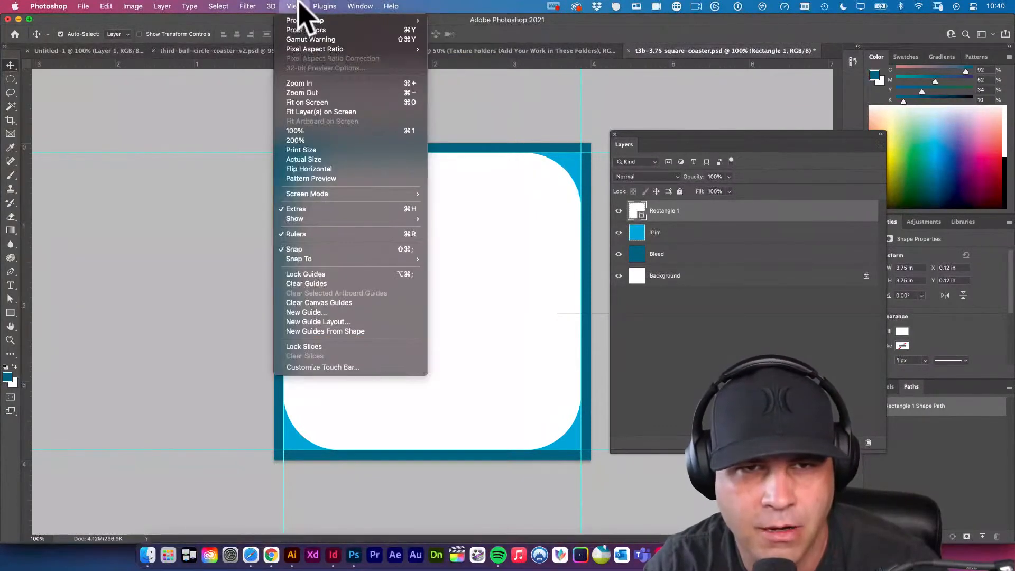
click(327, 332)
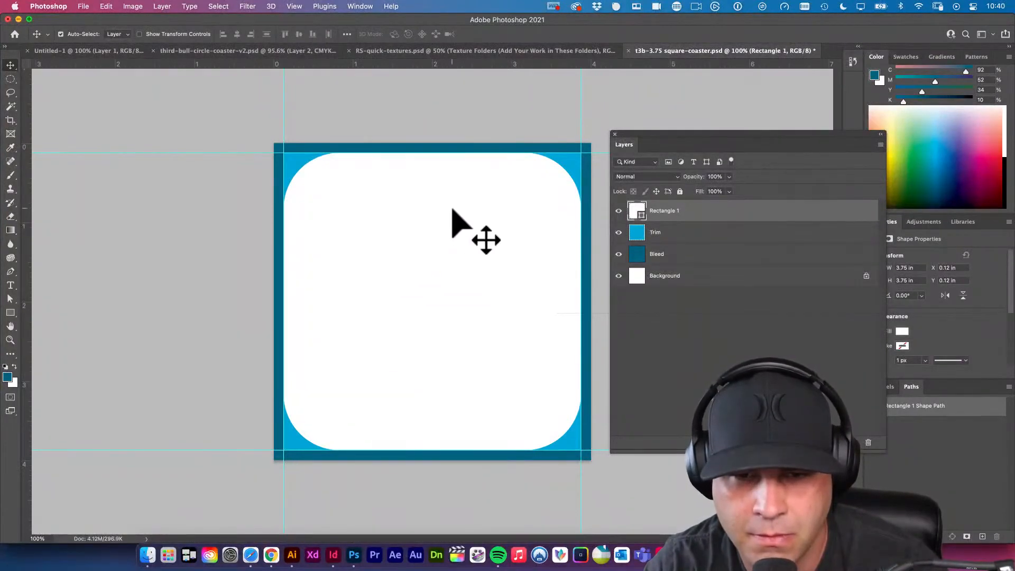
drag(453, 211, 563, 315)
key(super+z)
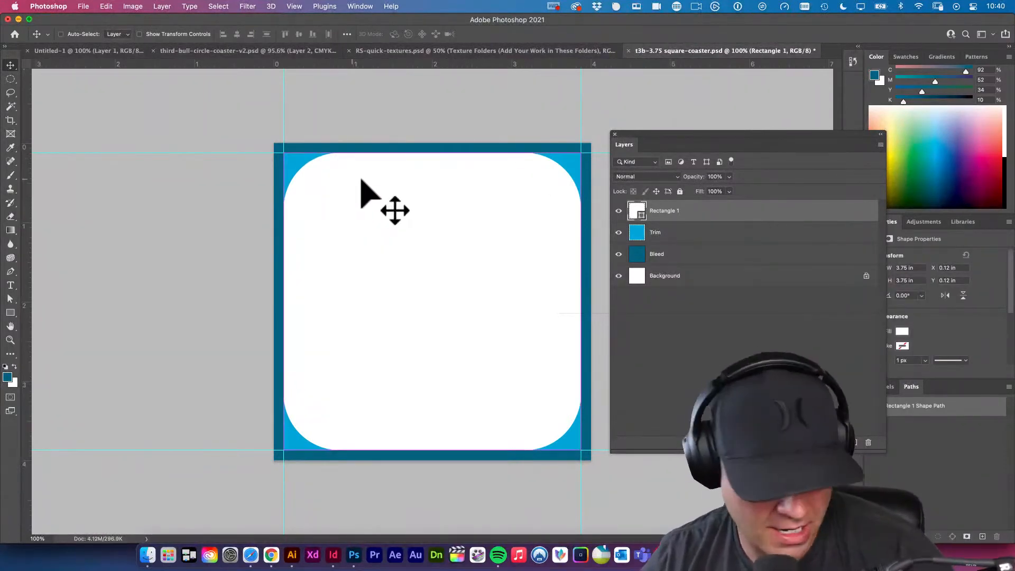
key(super+s)
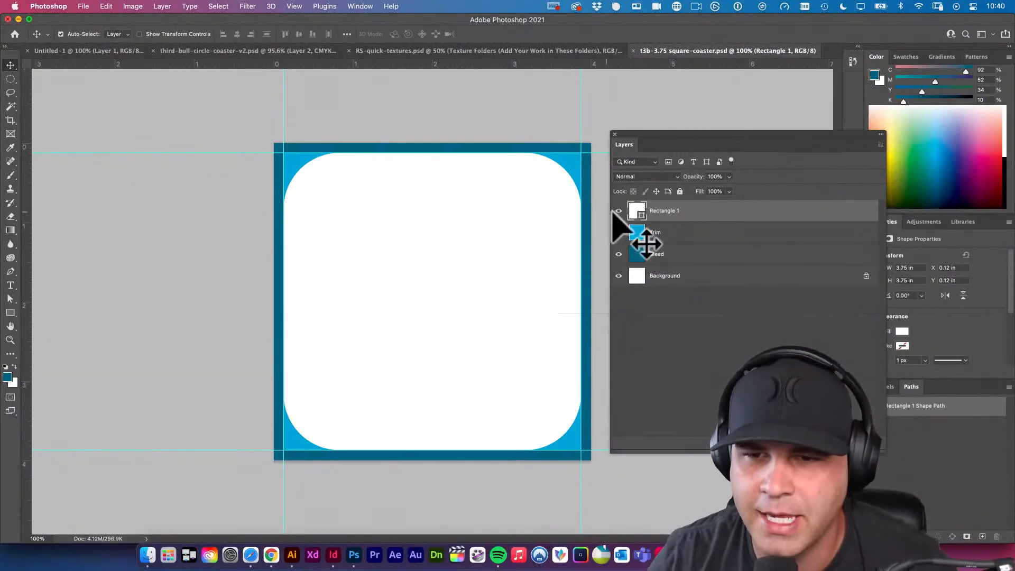
Rename the white rounded rectangle's layer as "corner trim".
click(666, 210)
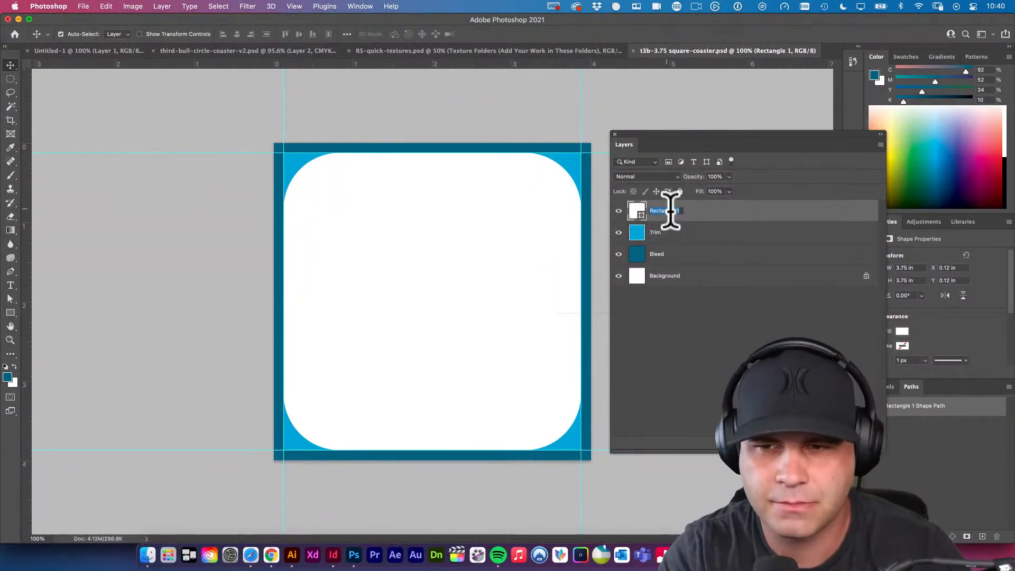
key(Return)
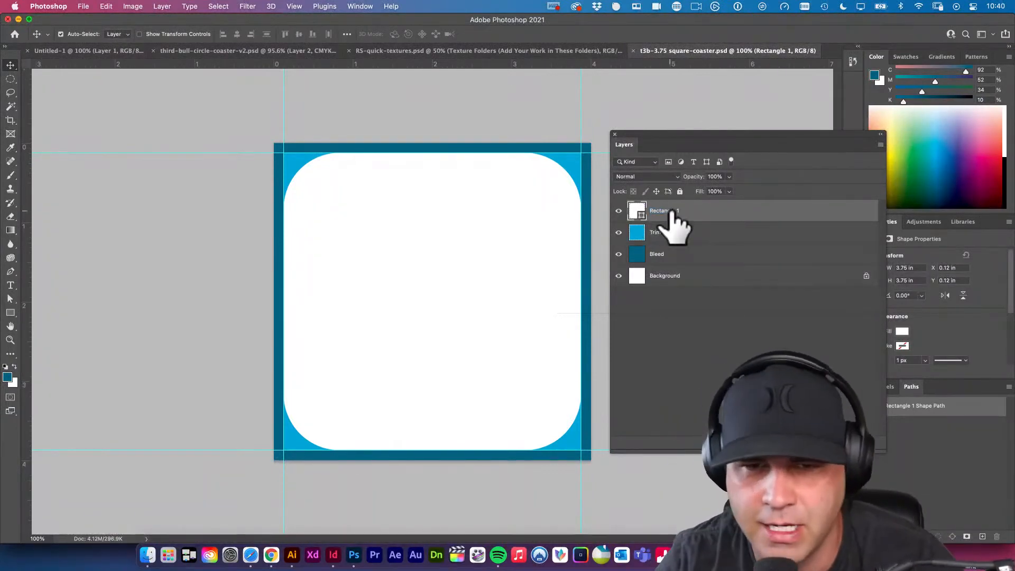
double_click(672, 211)
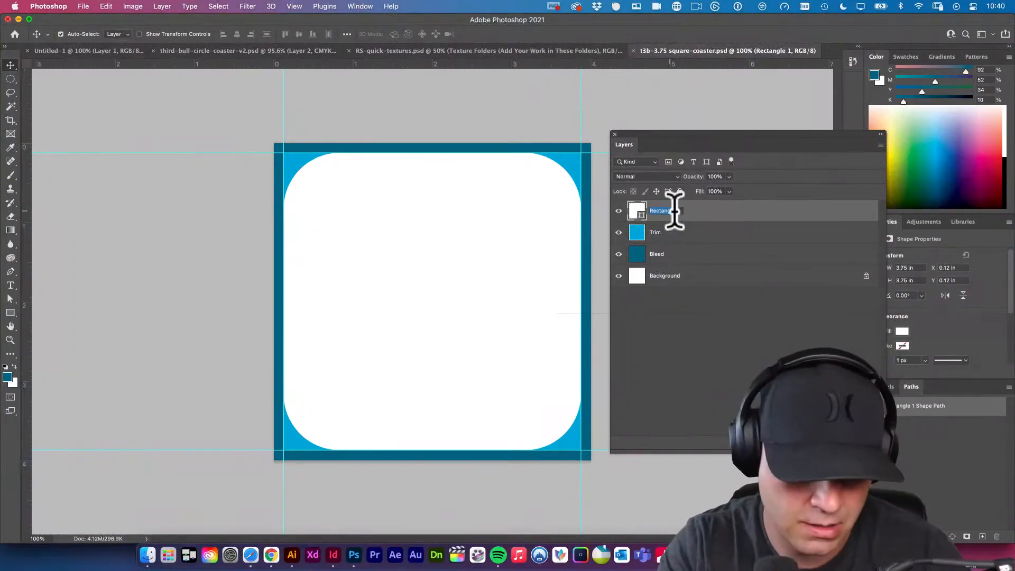
text(T)
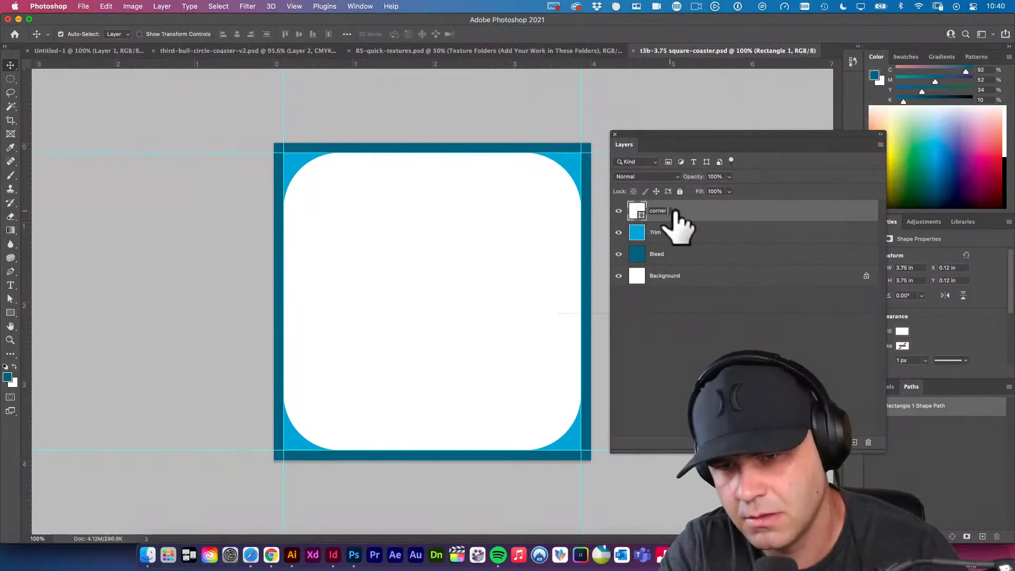
text(orner trim)
key(Return)
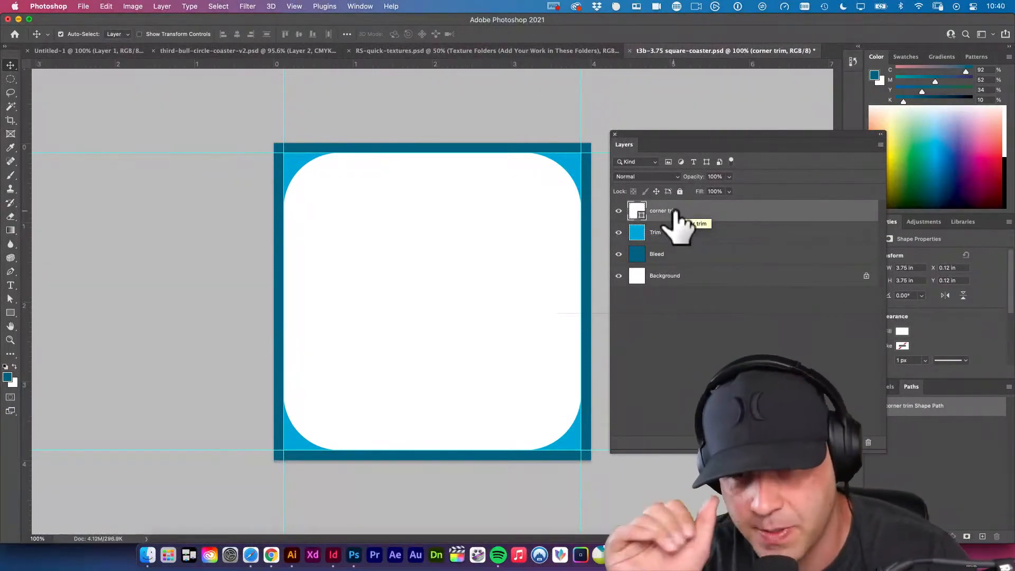
Group the corner trim, Trim and Bleed layers and name the group "guides".
click(682, 353)
click(689, 256)
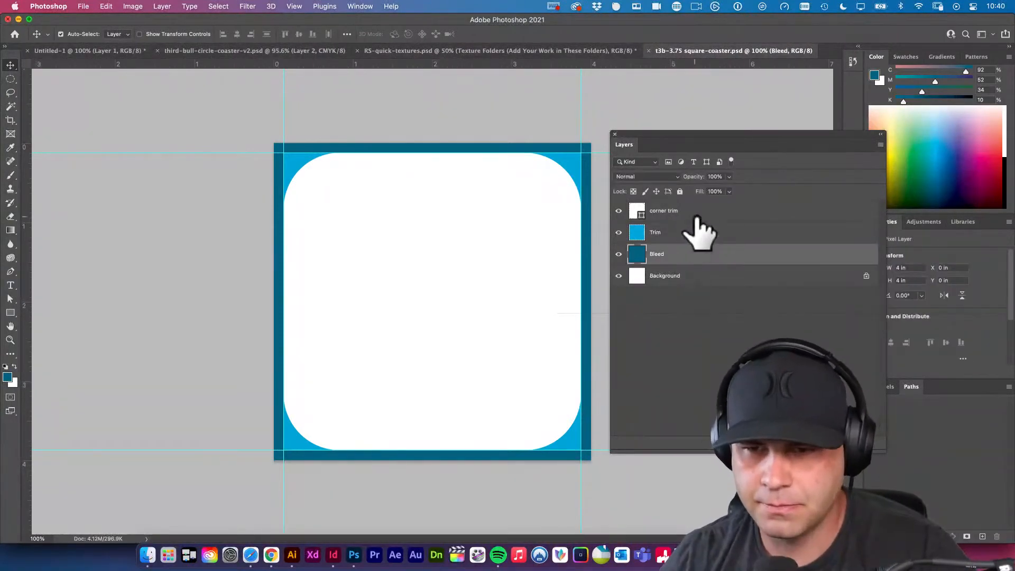
shift+click(699, 215)
key(super+g)
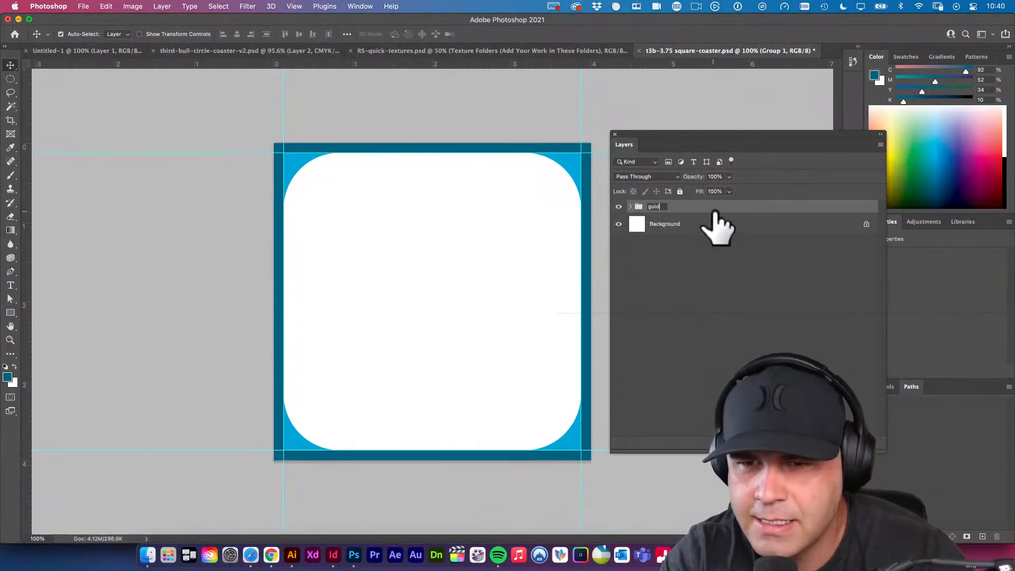
key(Return)
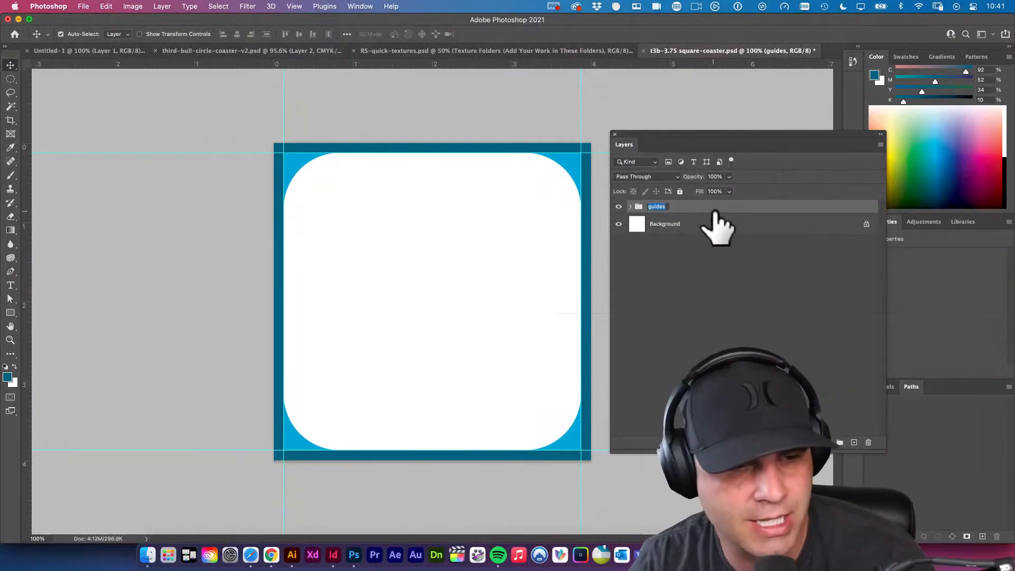
click(711, 261)
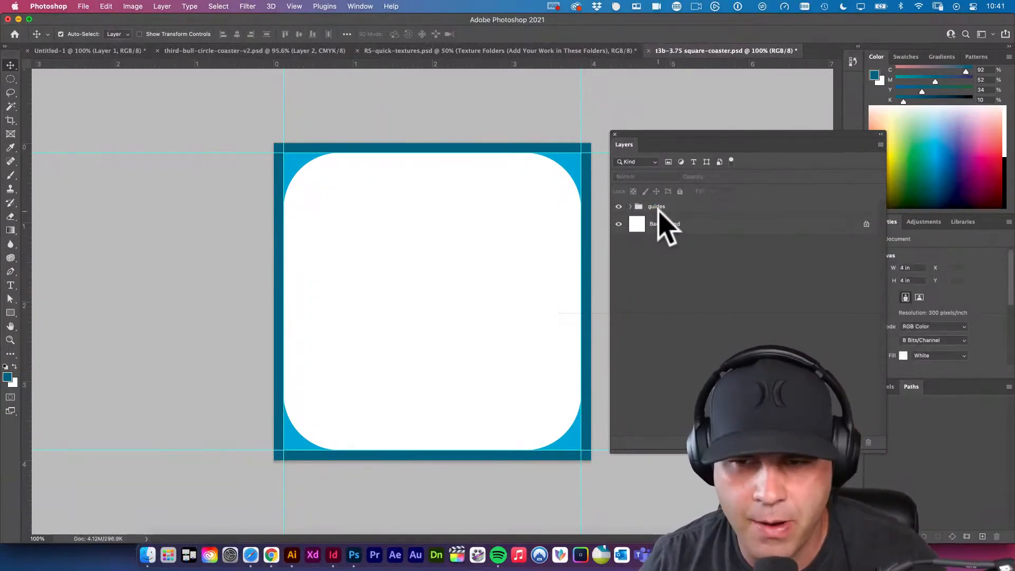
click(663, 209)
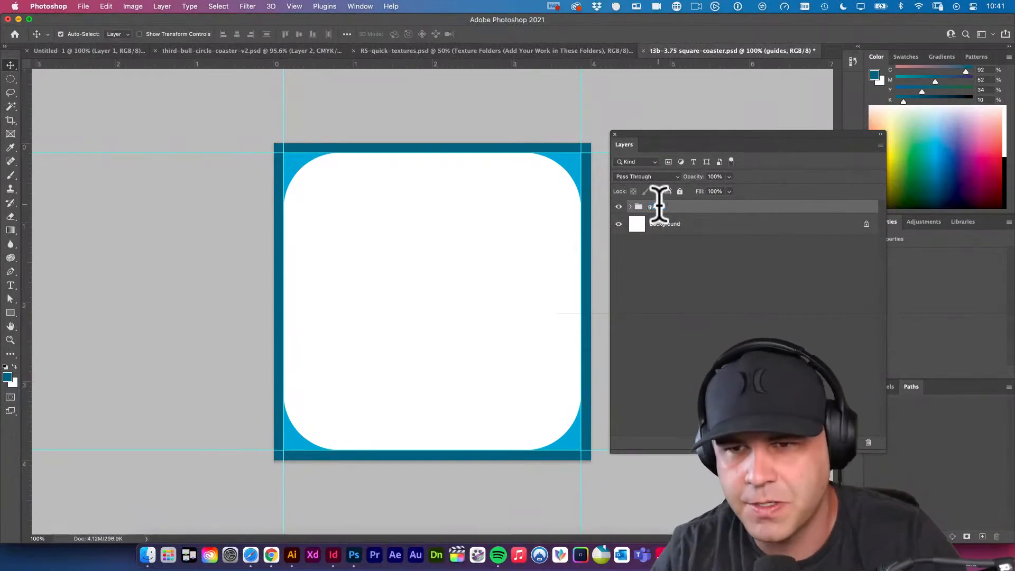
key(Return)
Look up the shortcut for Rename Group among the Layer commands in the keyboard shortcut settings, and close them without changes.
click(81, 7)
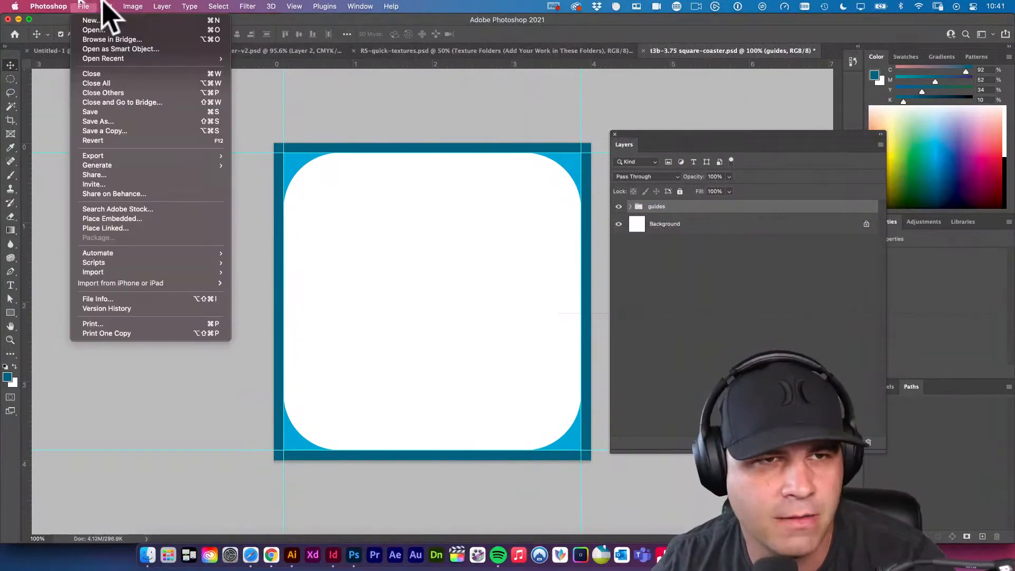
mouse_move(105, 8)
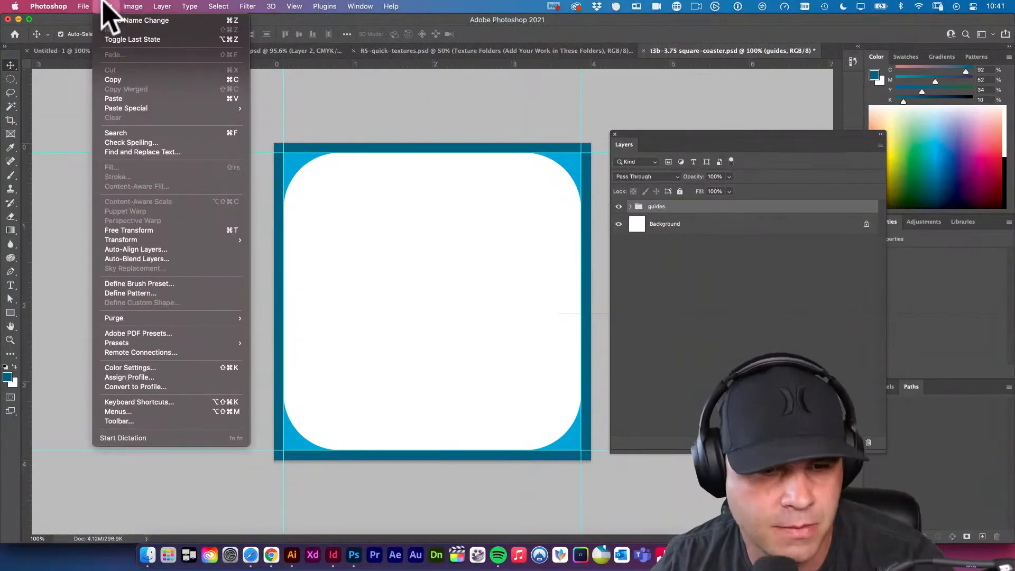
click(139, 403)
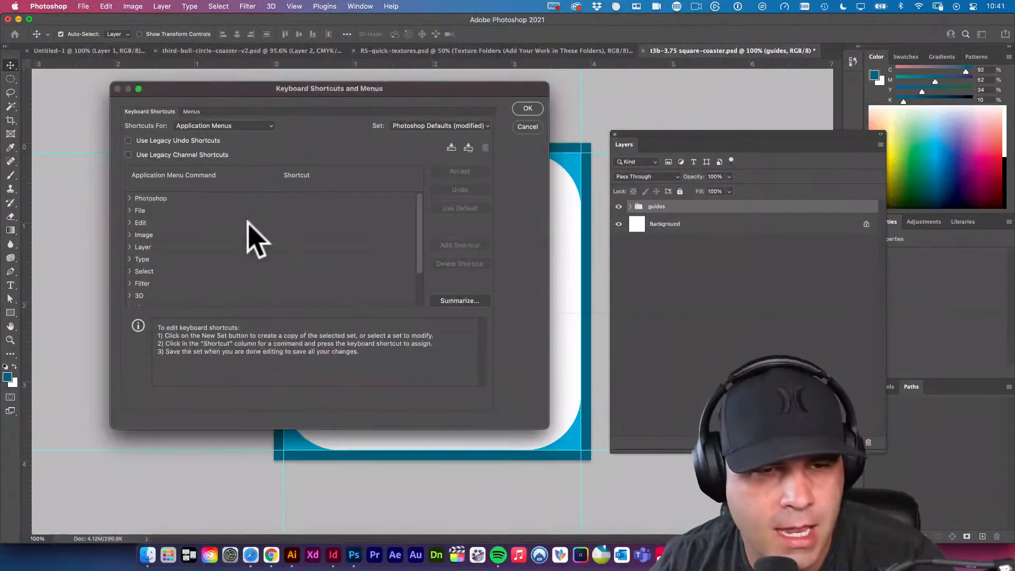
click(136, 247)
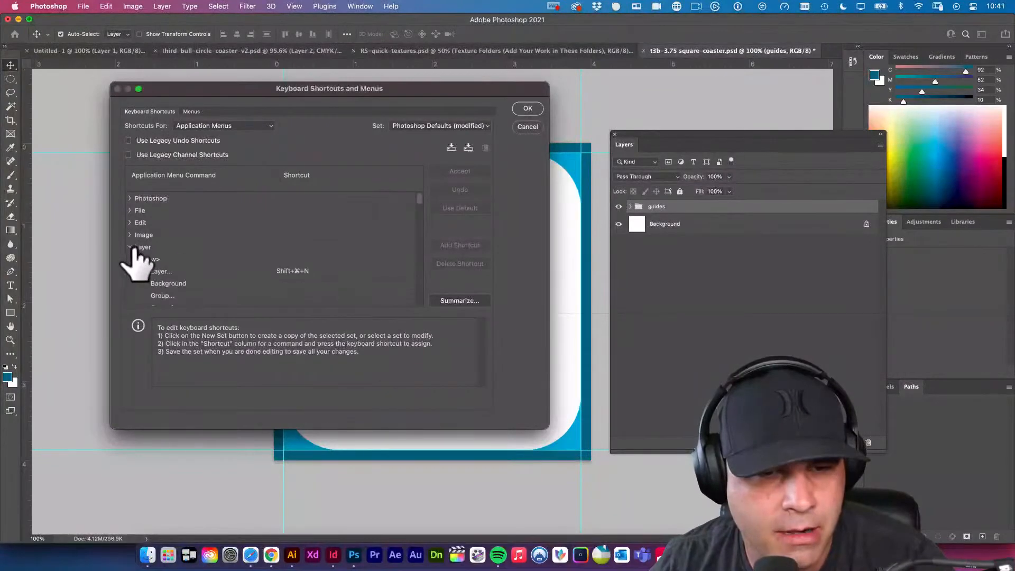
scroll(211, 259, down, 5)
scroll(214, 270, down, 3)
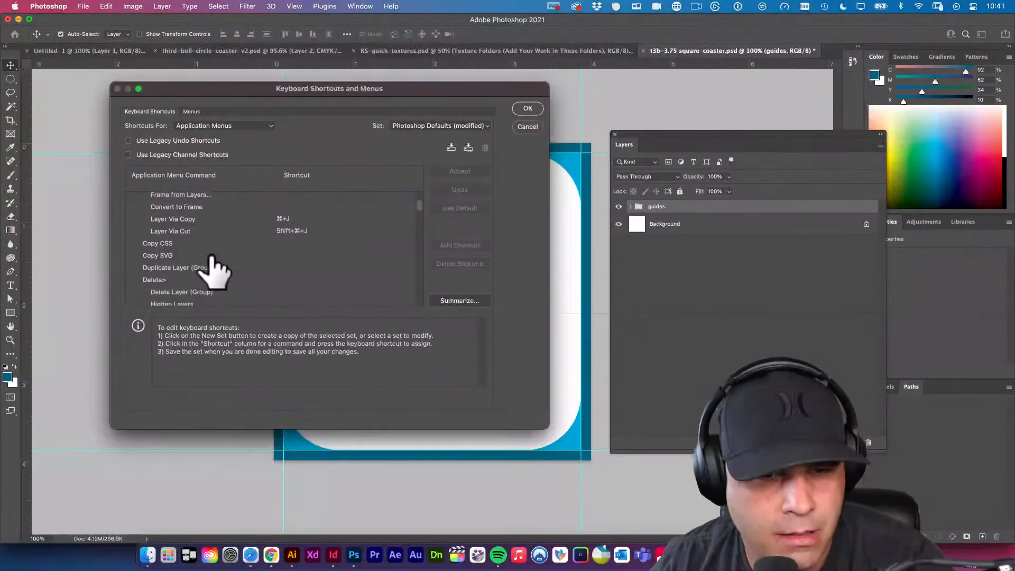
scroll(214, 270, down, 4)
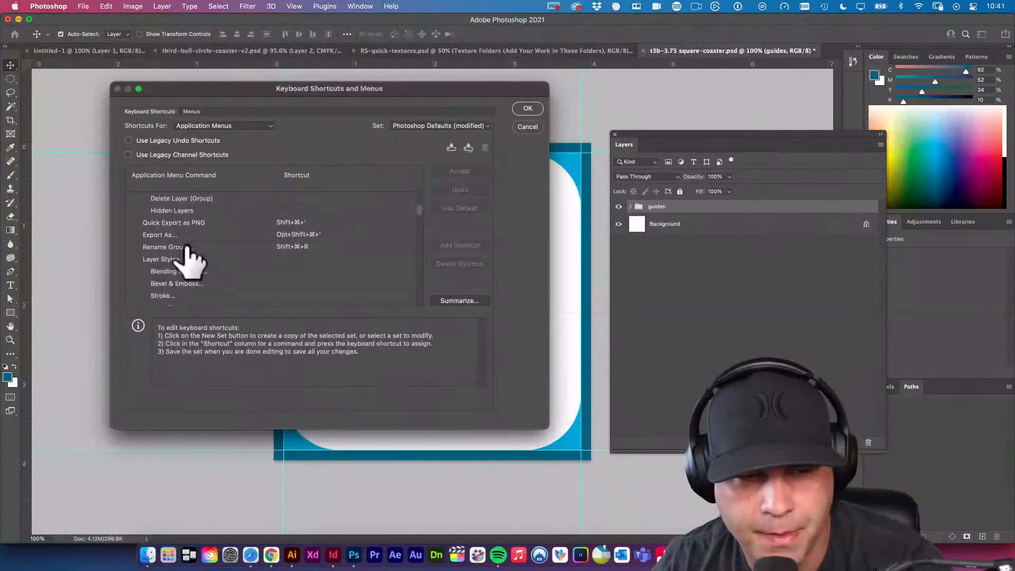
scroll(186, 249, down, 10)
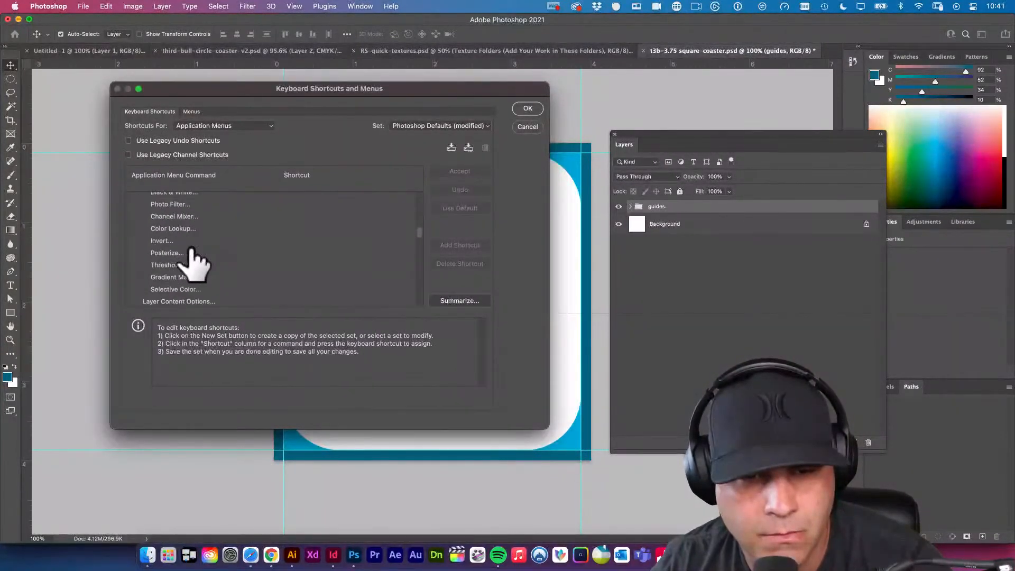
scroll(362, 234, up, 10)
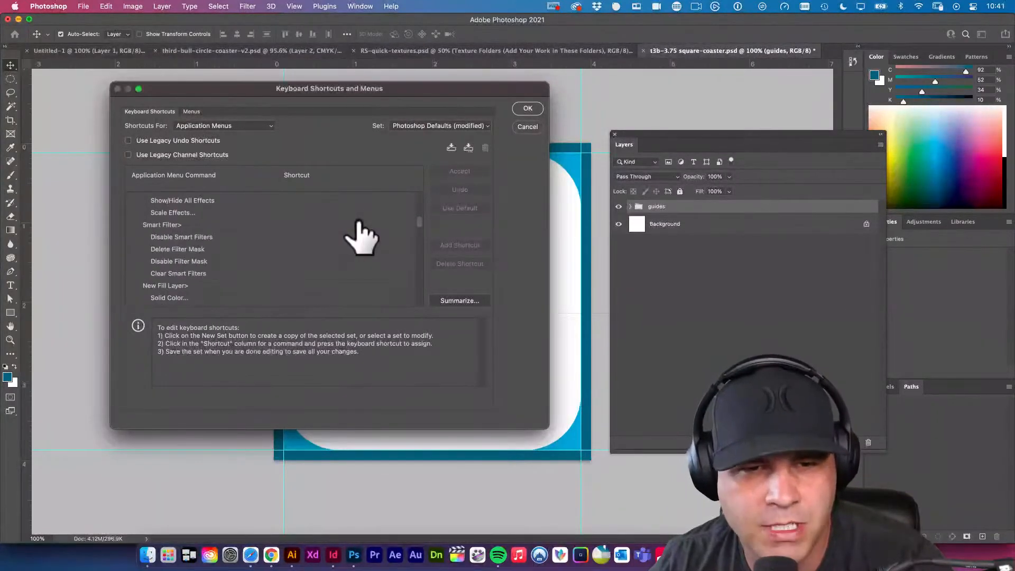
click(529, 131)
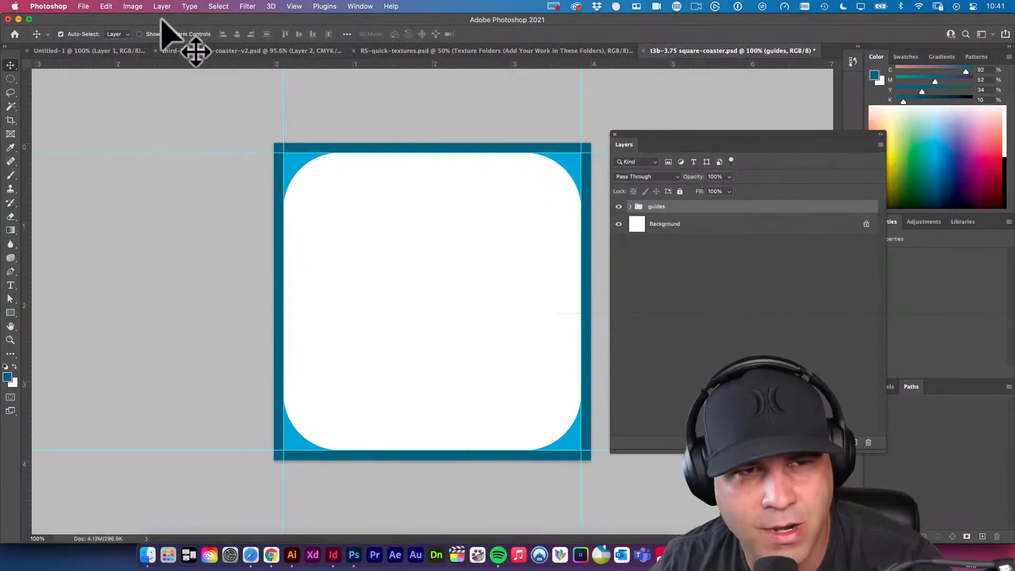
Reopen the keyboard shortcut settings, browse the Type commands, and close the settings without changes.
click(83, 4)
click(109, 4)
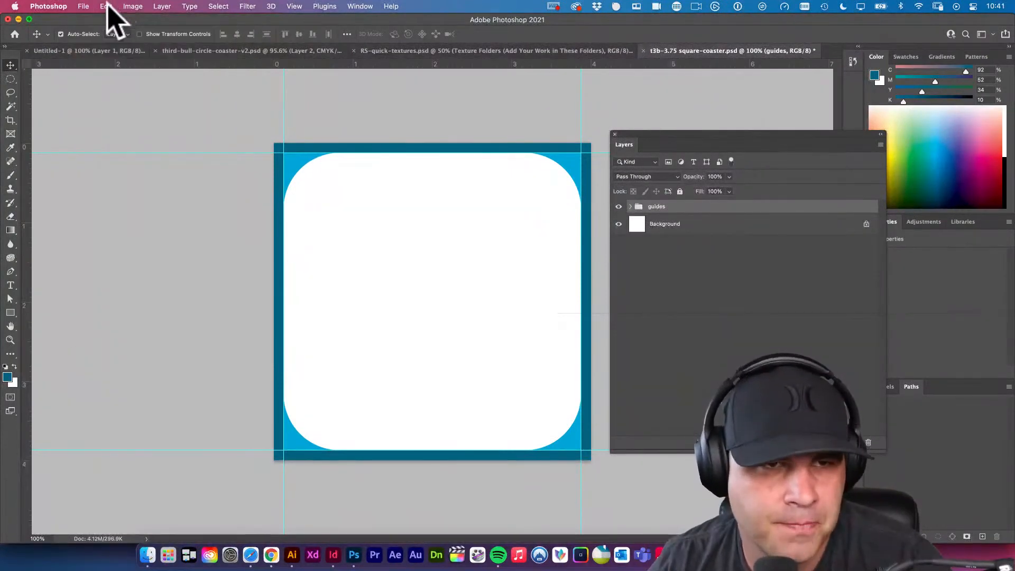
click(107, 5)
click(148, 402)
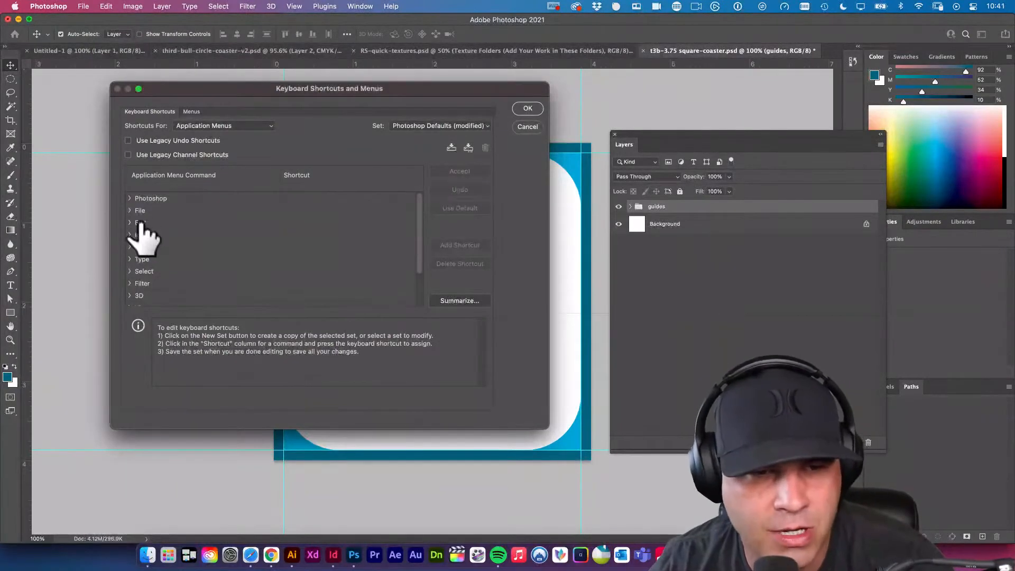
drag(462, 89, 859, 125)
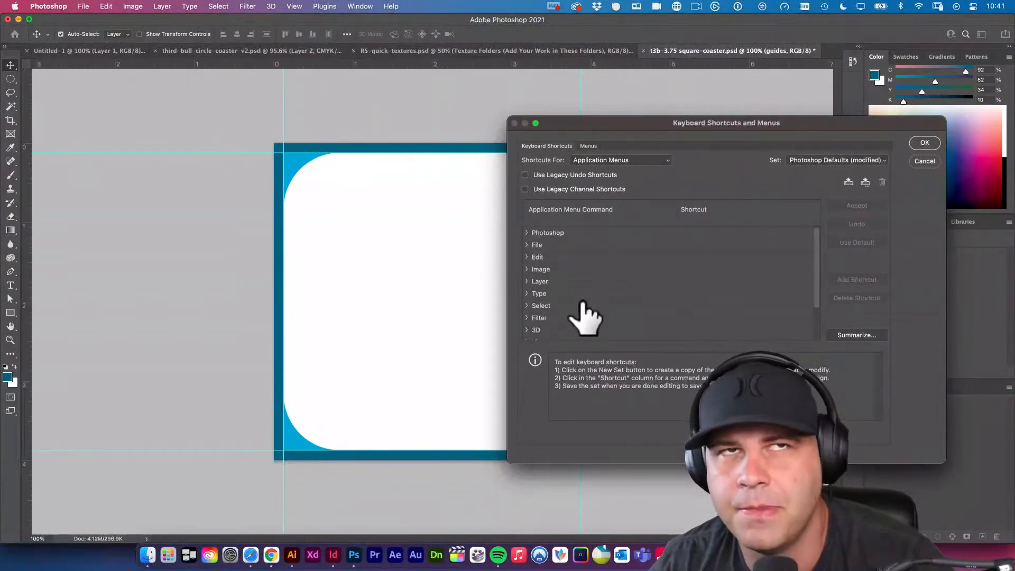
scroll(584, 312, down, 2)
click(528, 249)
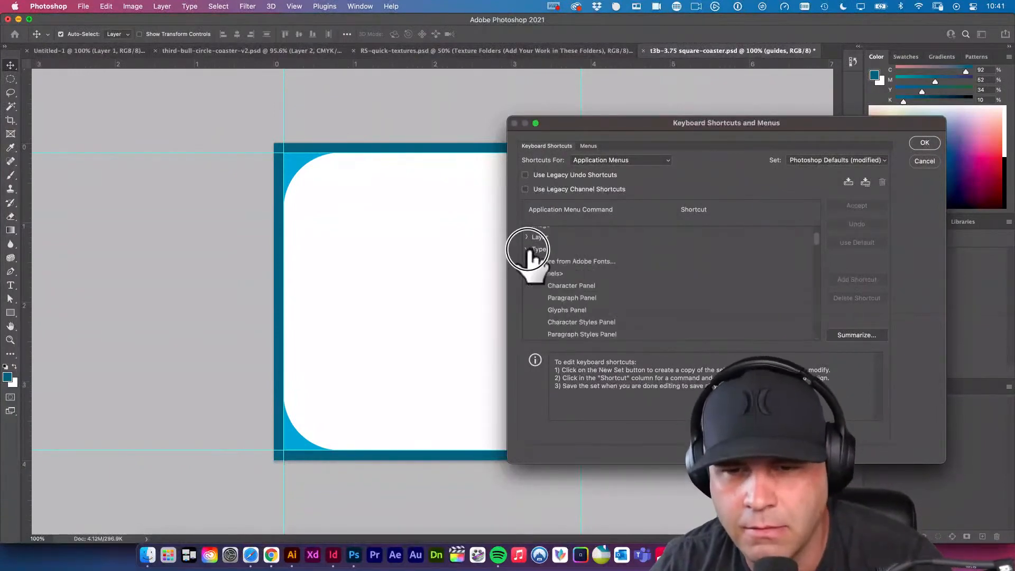
scroll(564, 309, down, 5)
scroll(573, 315, up, 2)
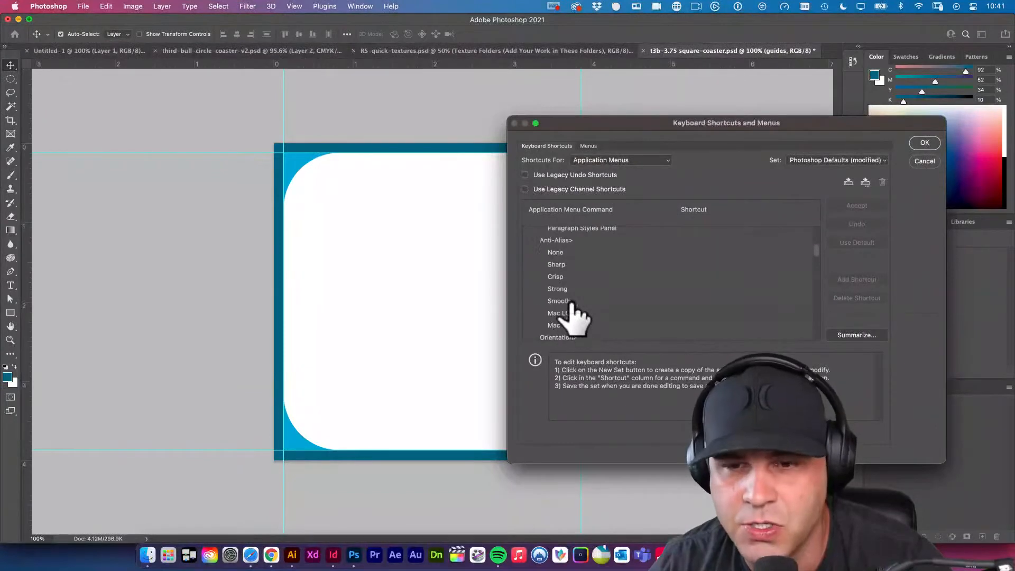
scroll(576, 317, up, 3)
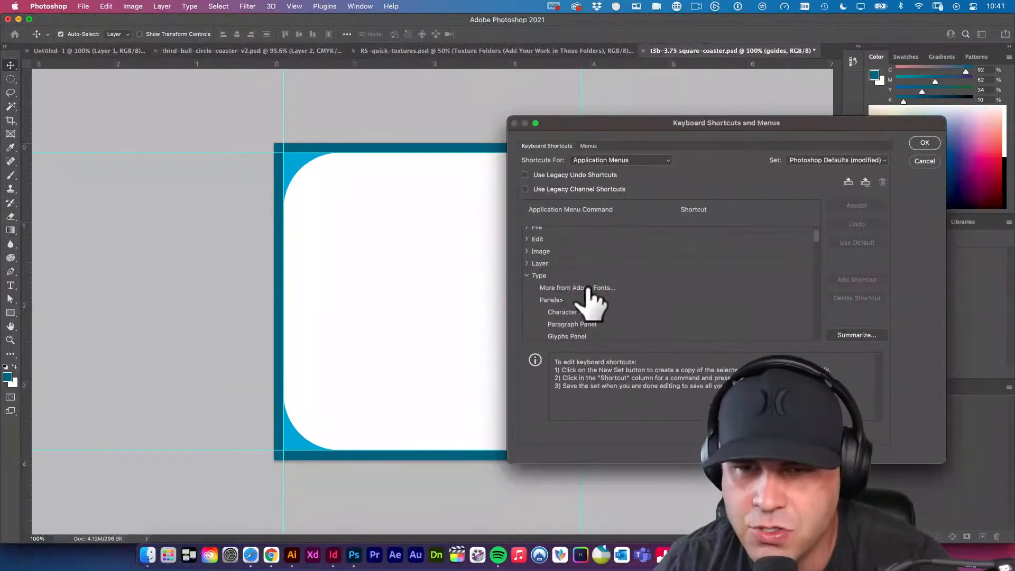
drag(826, 122, 767, 130)
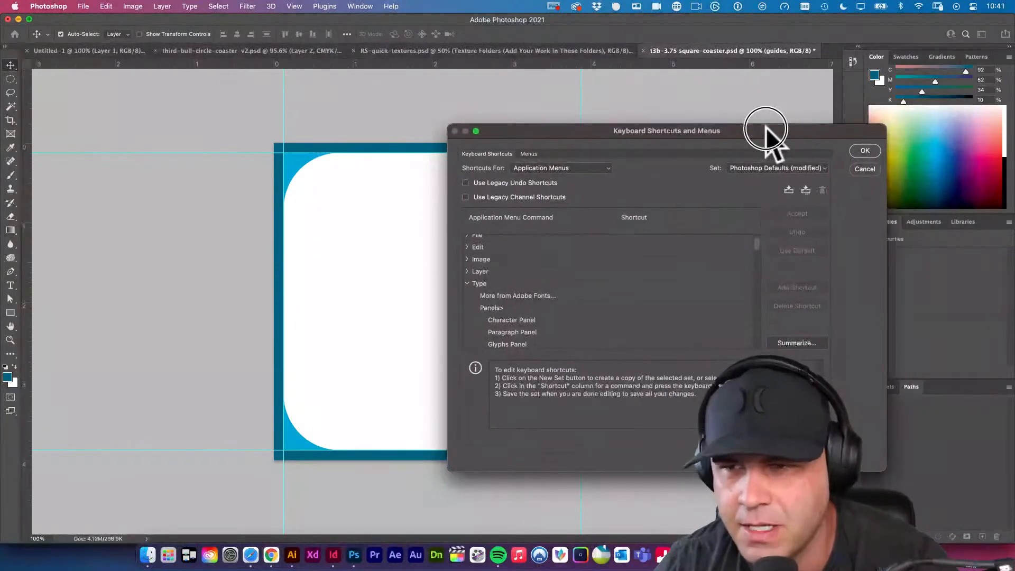
click(864, 169)
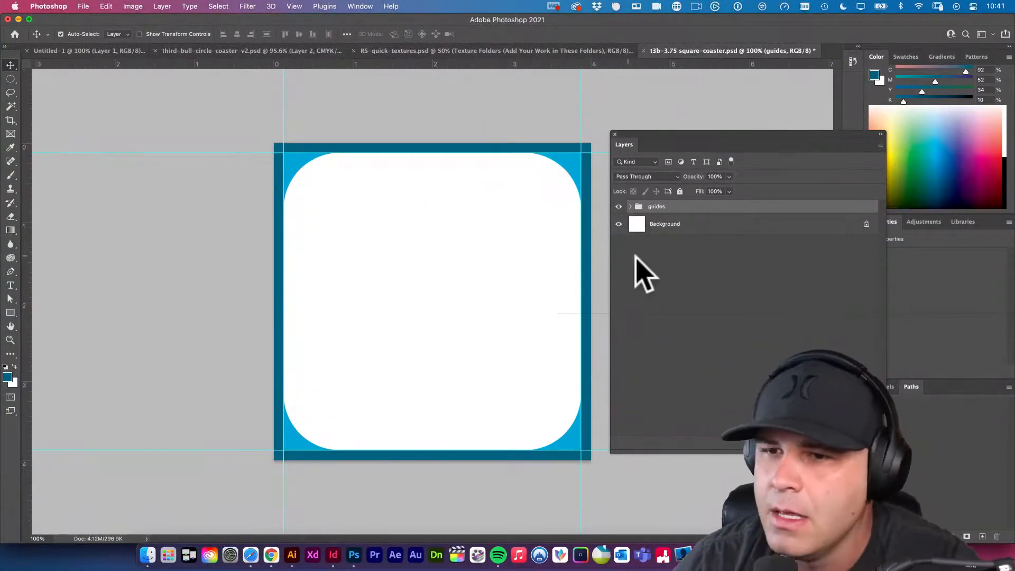
Hide and reshow the guides group to check the bare canvas, and save the document.
click(680, 272)
click(651, 207)
click(618, 206)
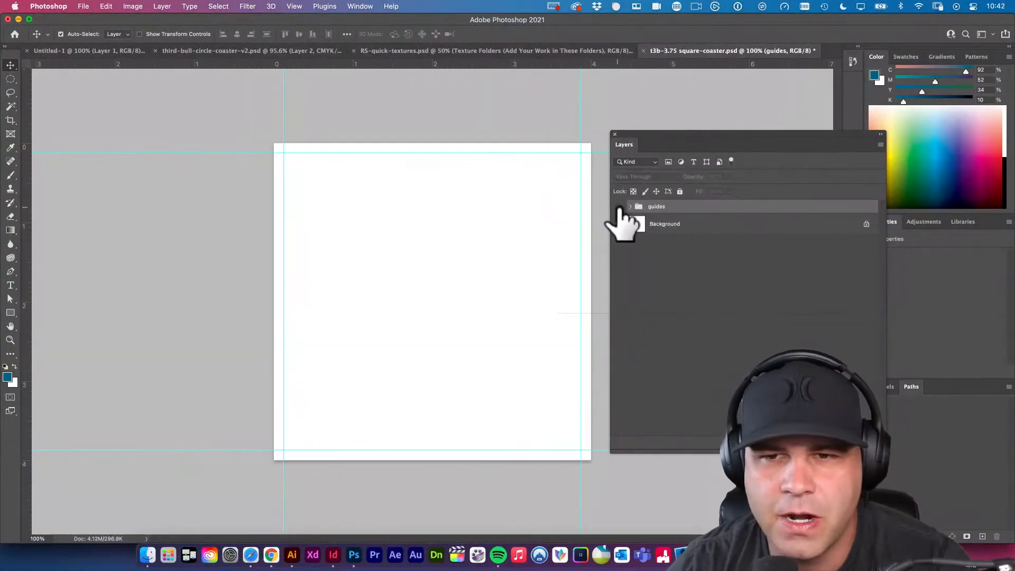
click(618, 206)
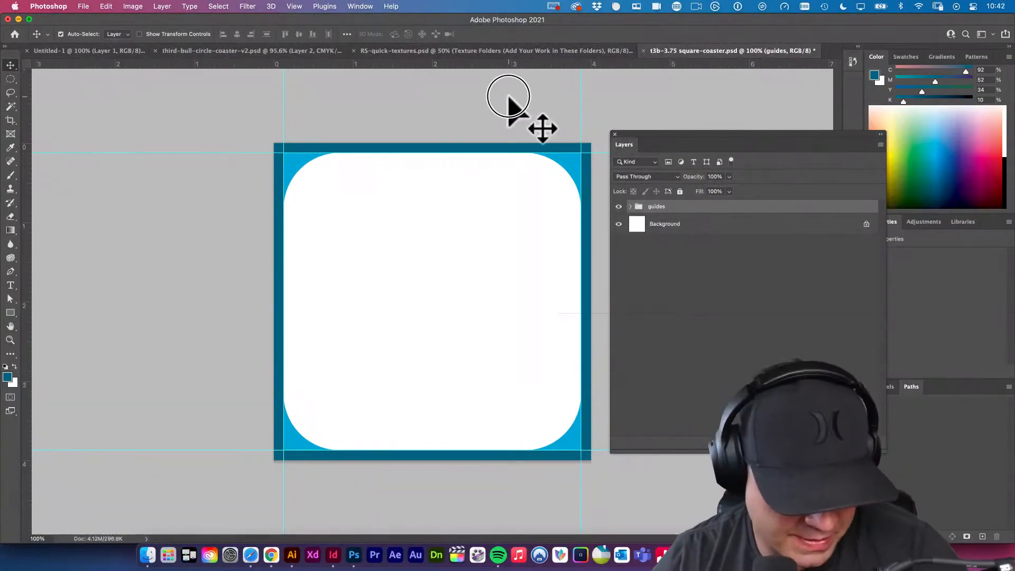
key(super+s)
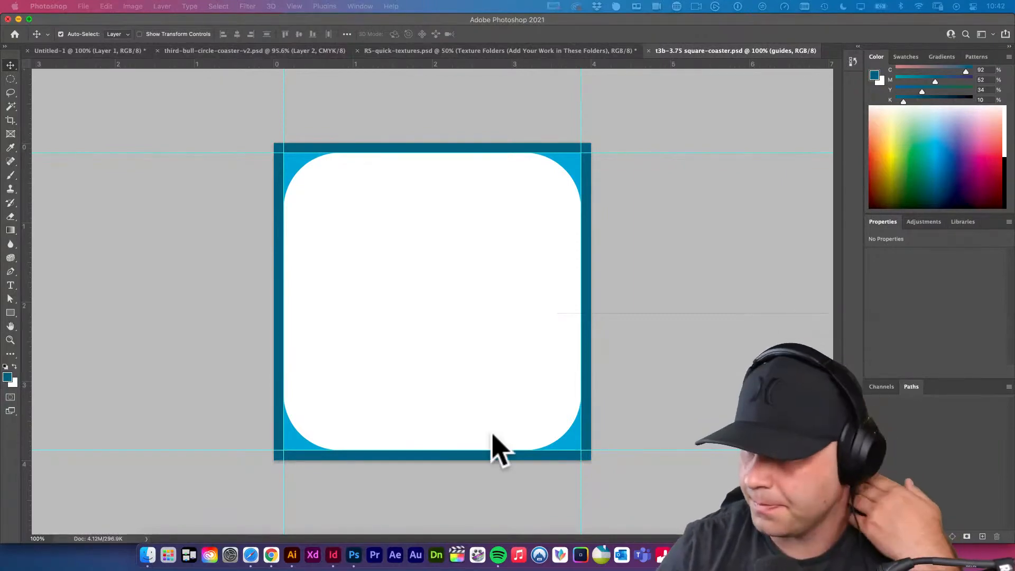
Duplicate the v2 group from third-bull-circle-coaster-v2.psd into t3b-3.75 square-coaster.psd, keeping the name v2, and return to the square coaster document.
click(671, 340)
key(F7)
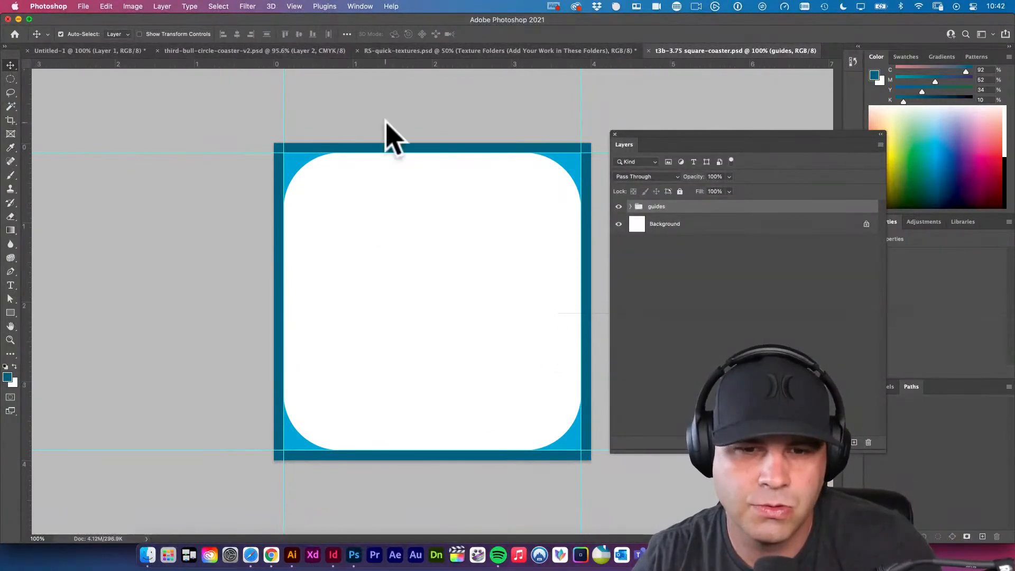
click(280, 51)
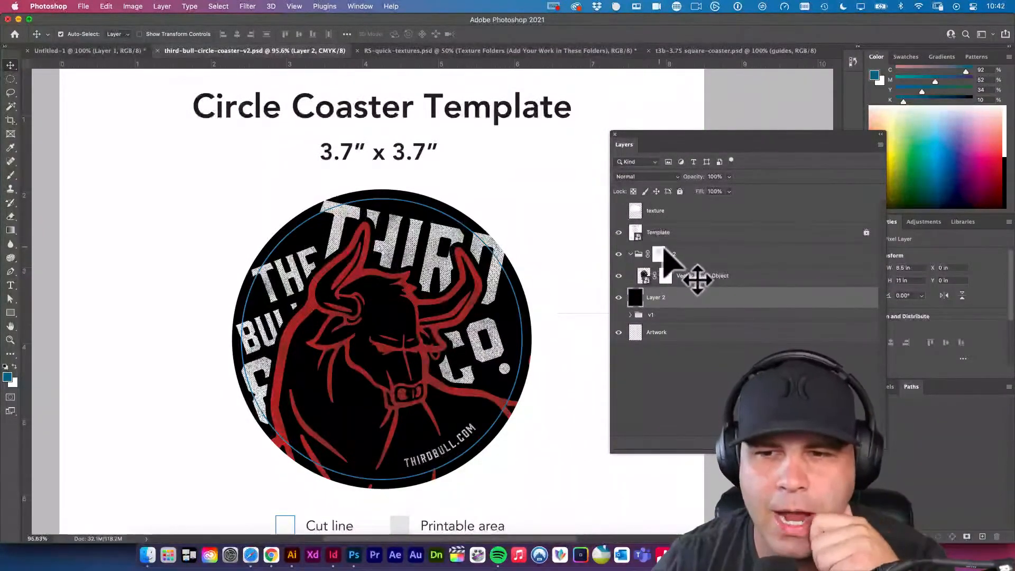
click(630, 254)
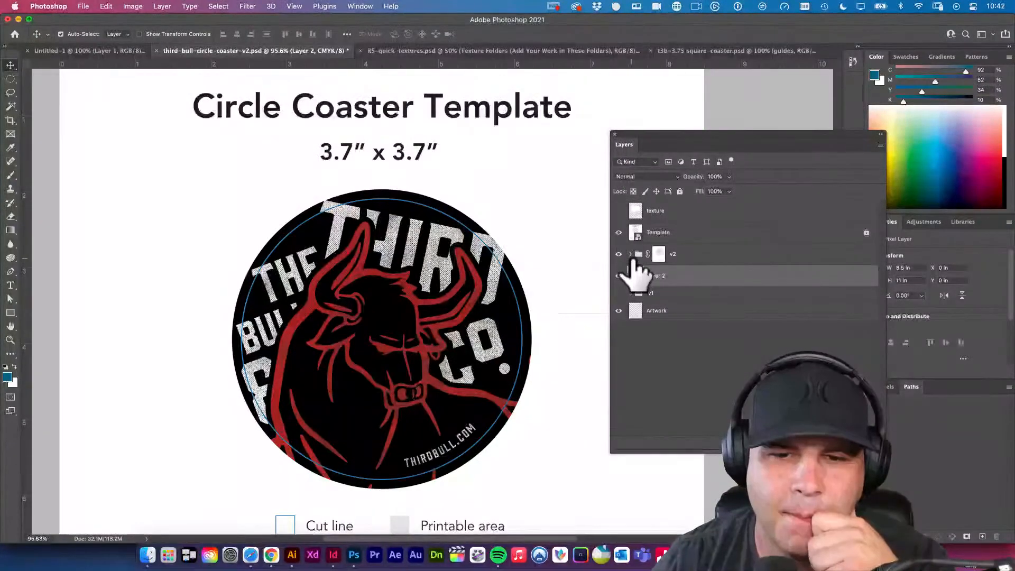
click(693, 256)
right_click(699, 258)
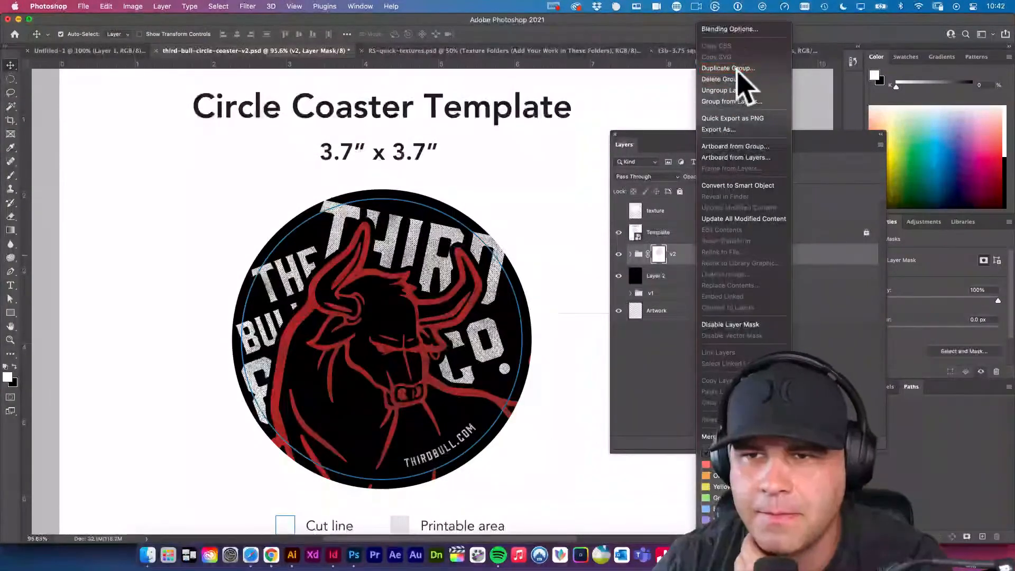
click(738, 71)
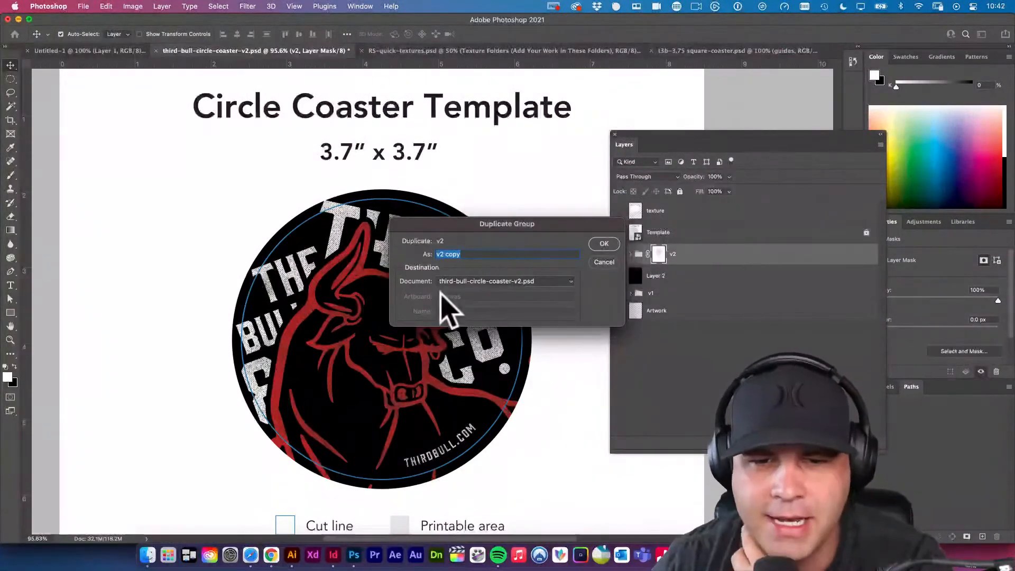
click(492, 284)
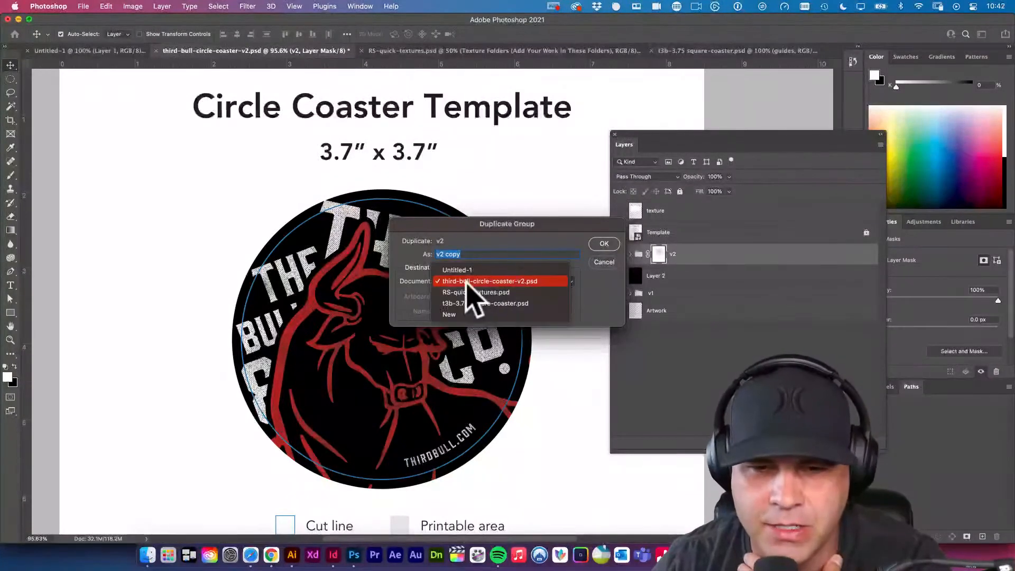
click(504, 304)
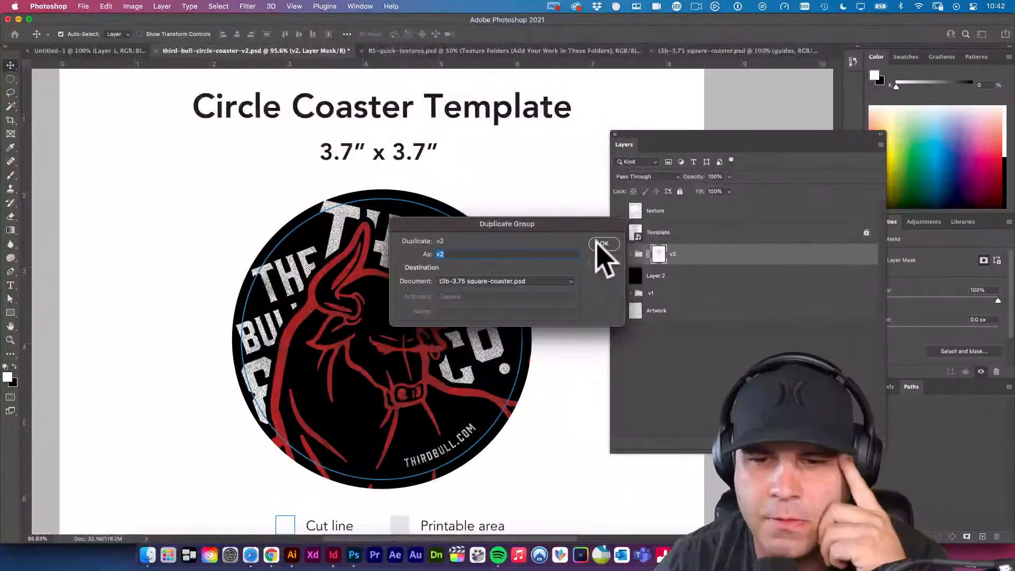
click(600, 246)
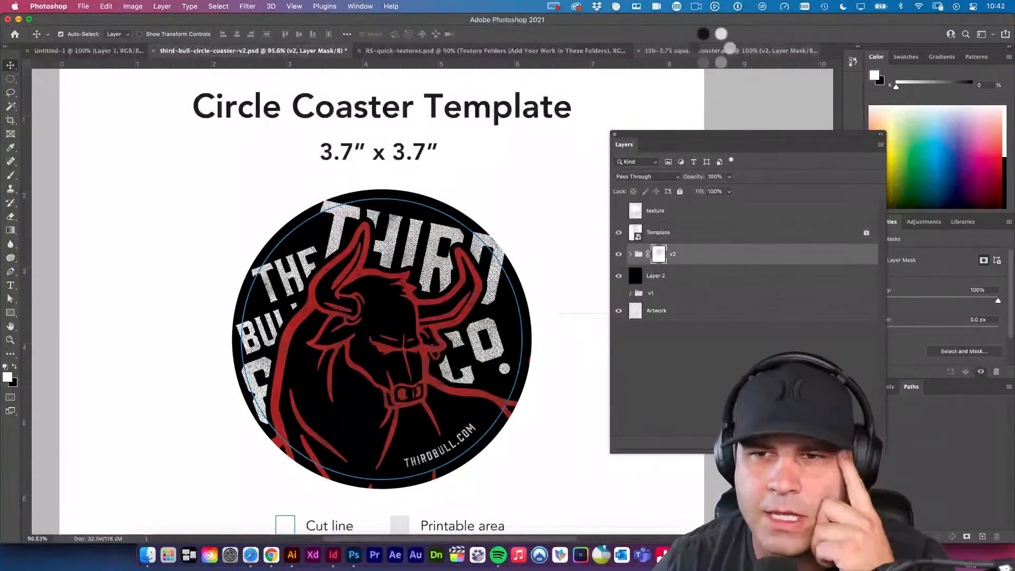
click(714, 51)
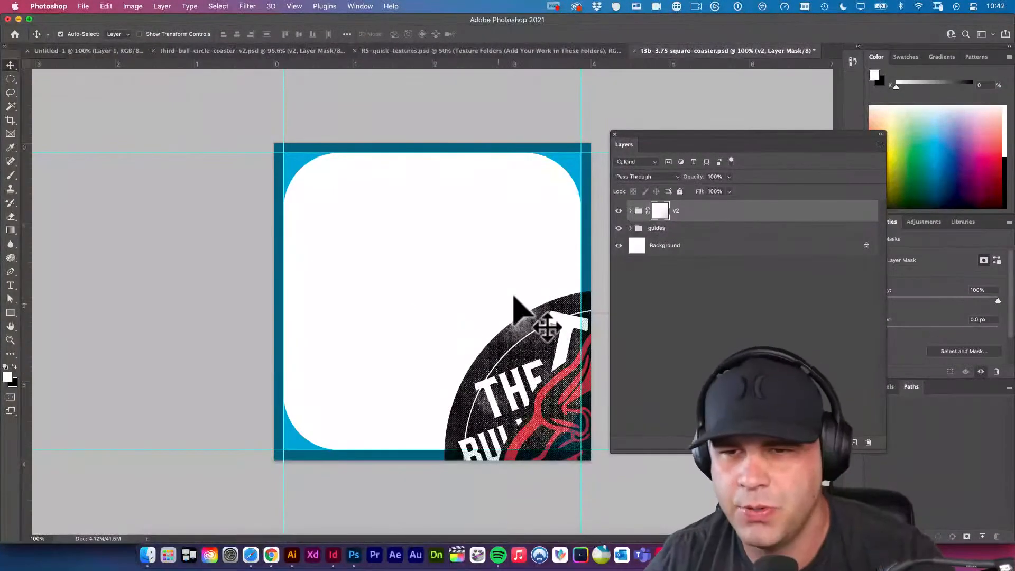
Try moving the v2 bull artwork over the square coaster, and test auto-select with Group and with Layer.
click(631, 210)
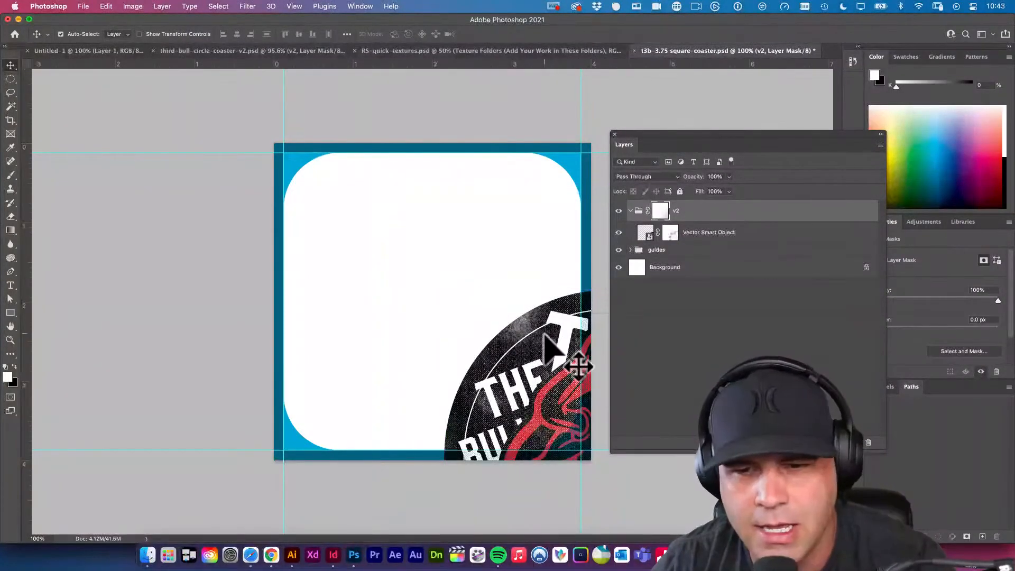
drag(585, 399, 381, 222)
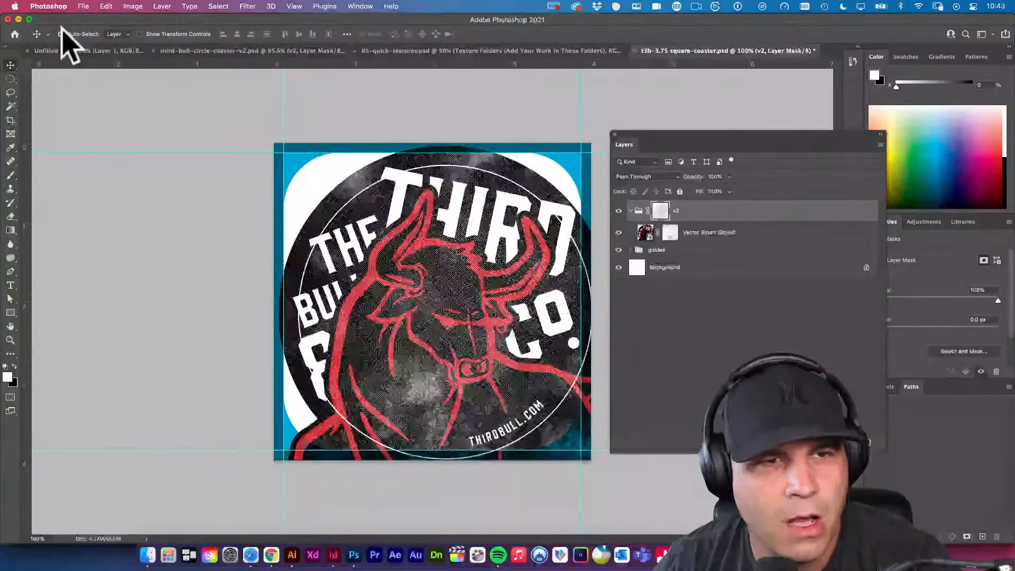
click(120, 36)
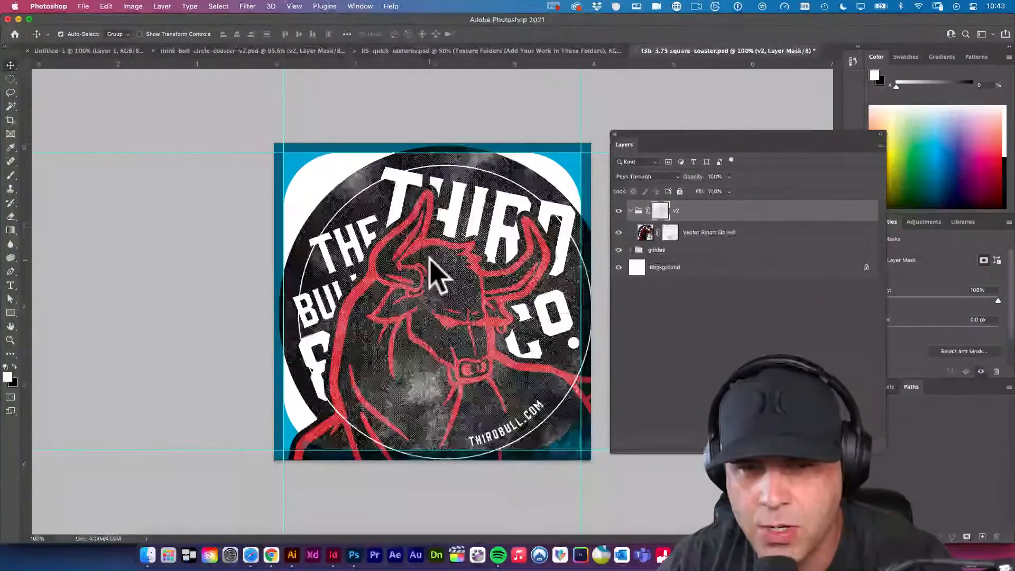
click(121, 35)
click(116, 45)
click(426, 227)
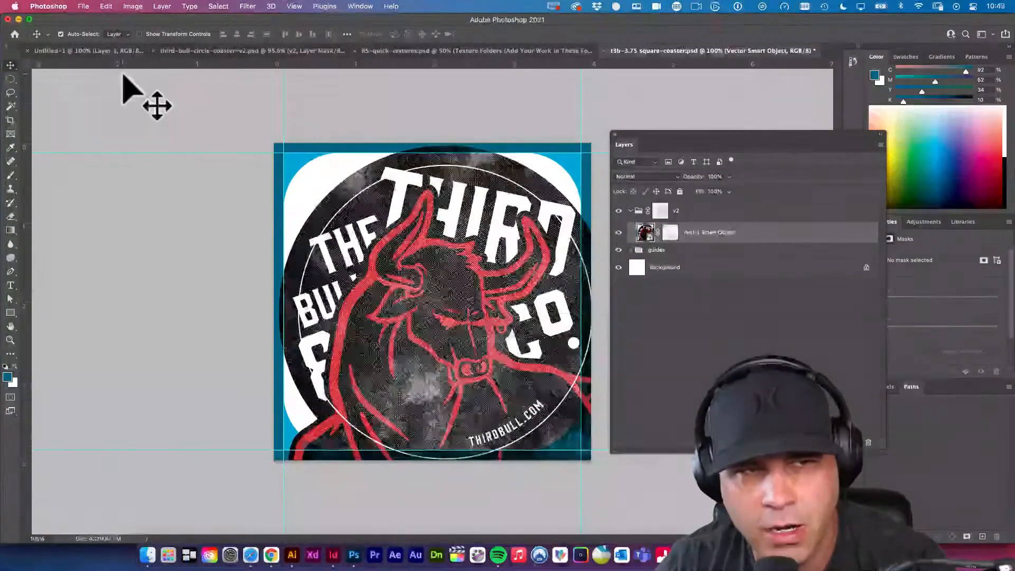
Turn off auto-select for the Move tool and undo the moves of the bull artwork.
click(61, 34)
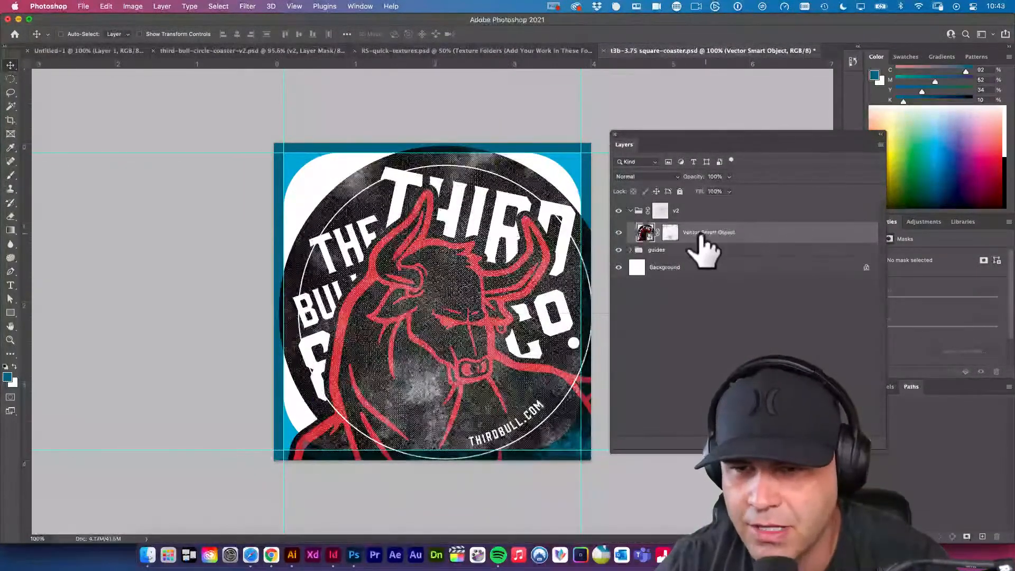
drag(490, 250, 592, 259)
key(super+z)
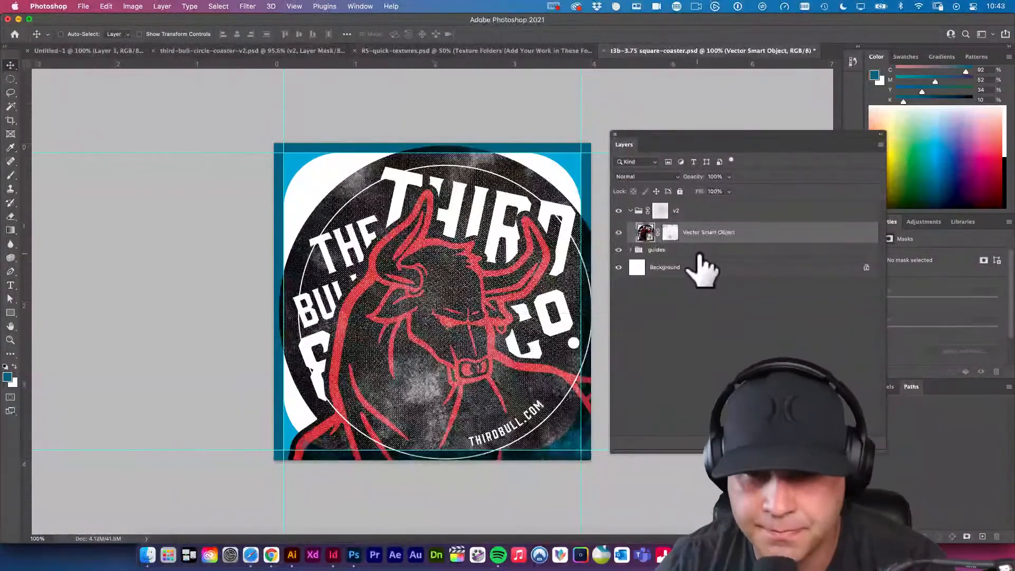
key(super+shift+z)
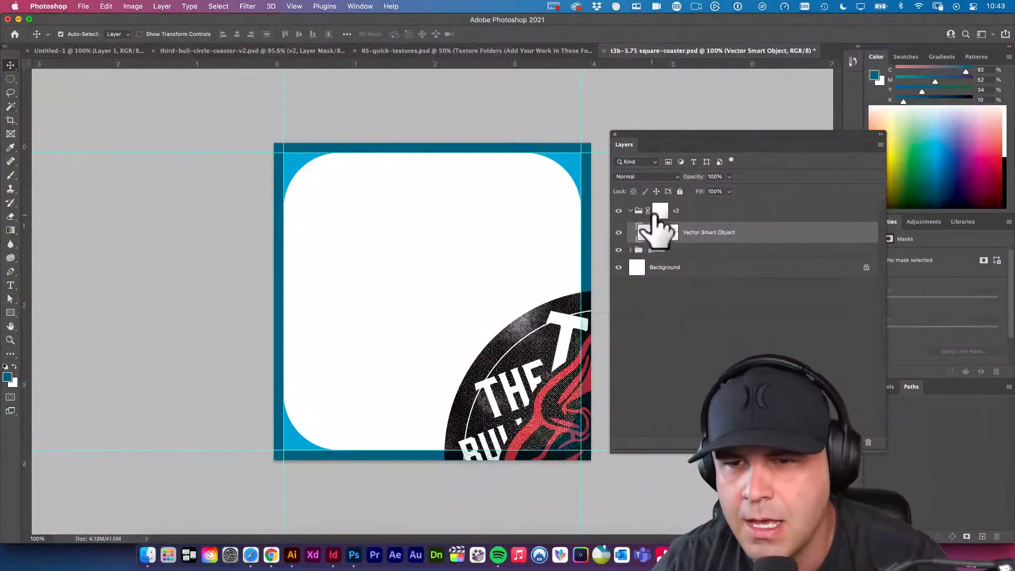
Move the whole v2 group so the circular bull artwork is centred over the square coaster.
click(709, 210)
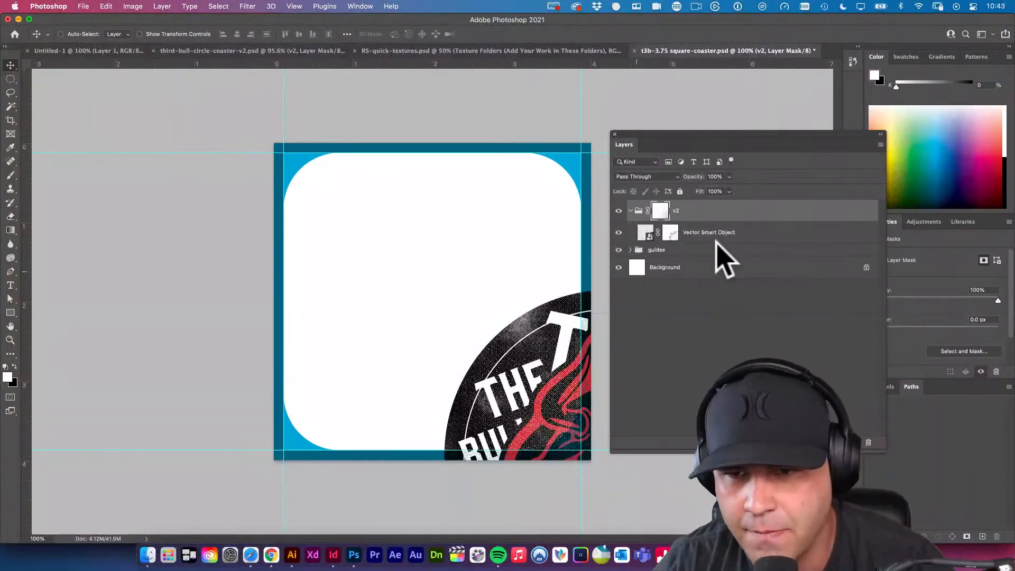
drag(537, 306, 372, 176)
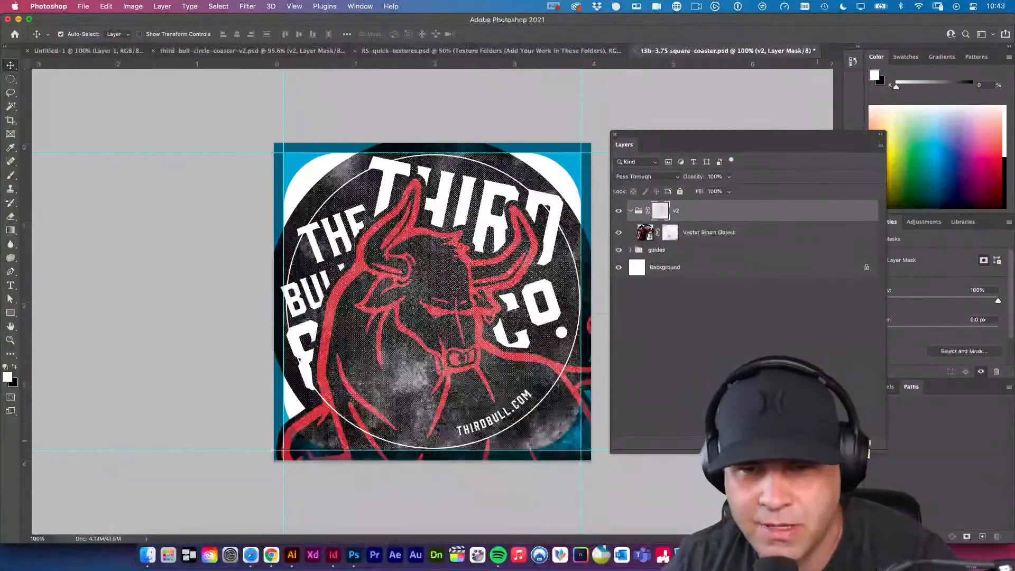
Open the contents of the v2 group's Vector Smart Object in Illustrator and delete the thin white inner ring around the artwork.
double_click(646, 232)
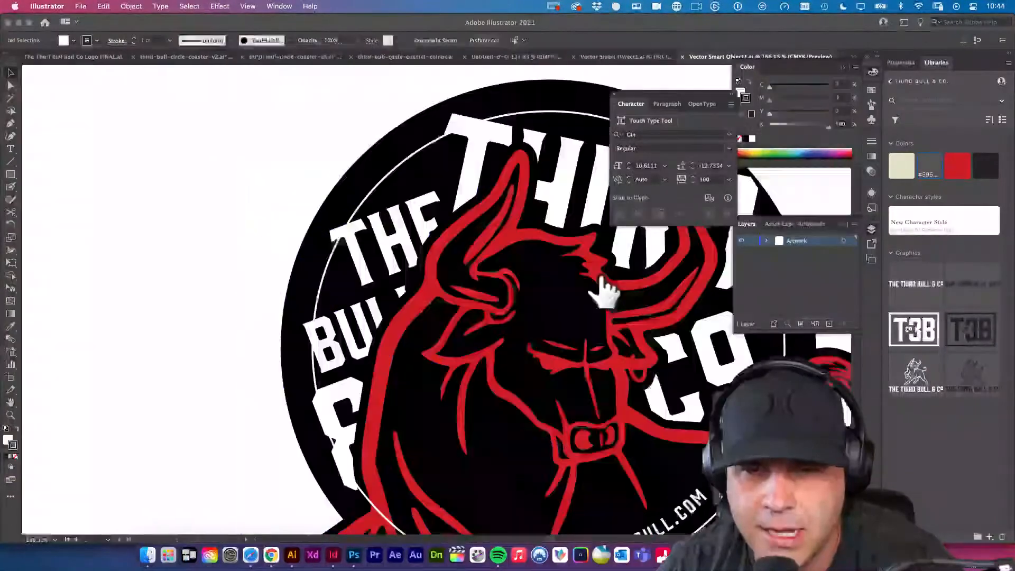
click(295, 225)
click(388, 186)
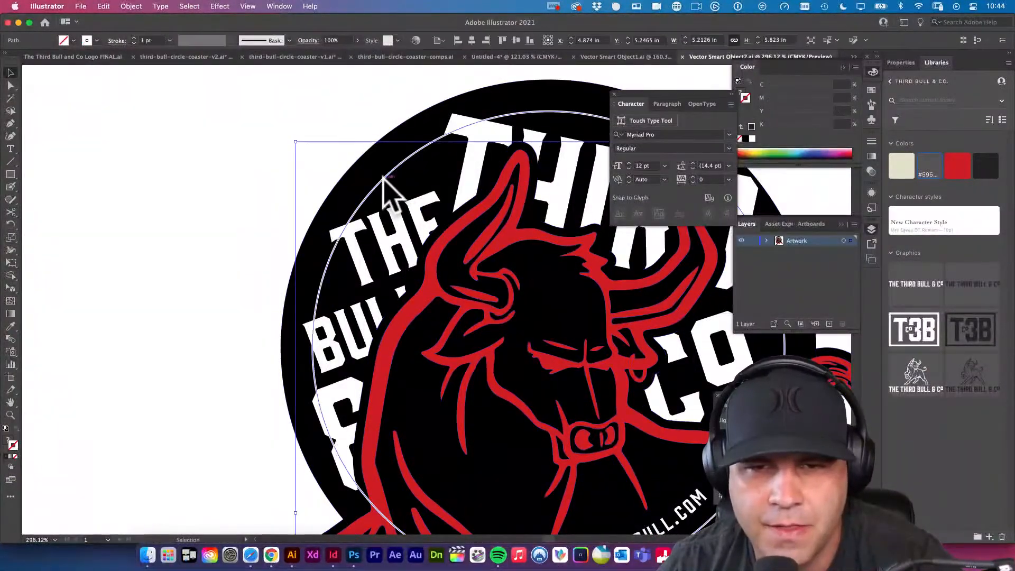
key(a)
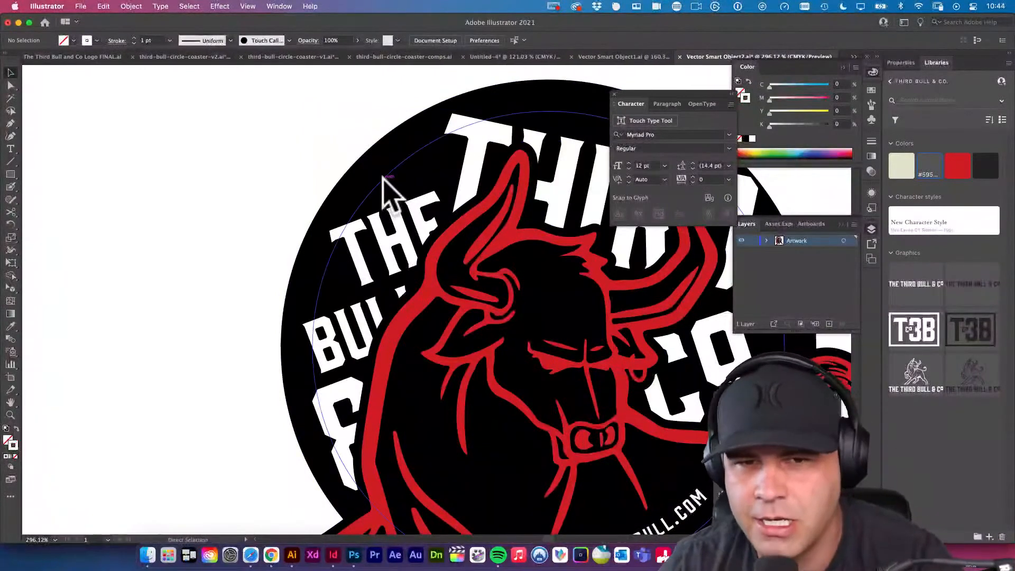
key(v)
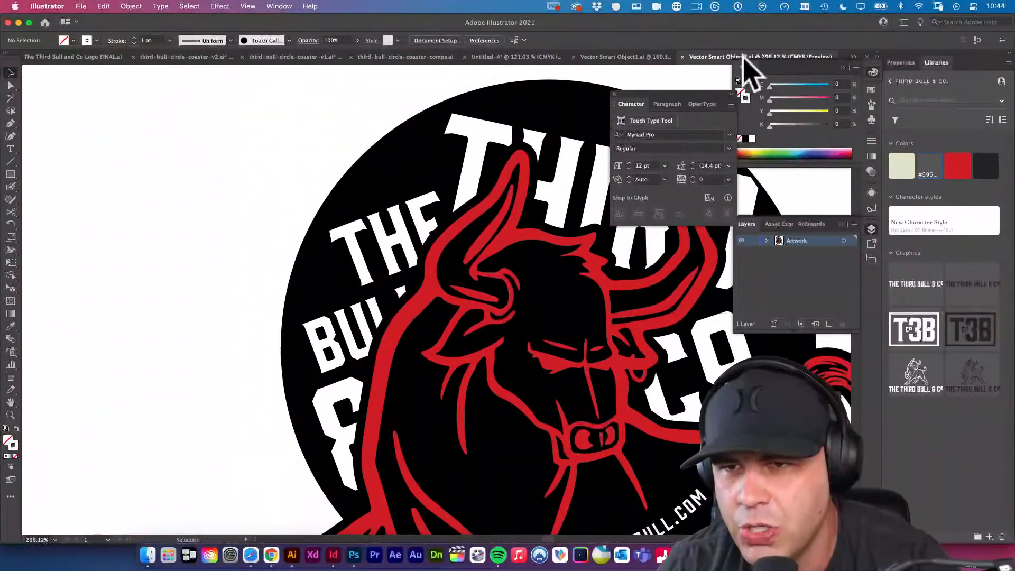
Switch back to Photoshop and bring up the third-bull-circle-coaster-v2.psd document.
click(355, 558)
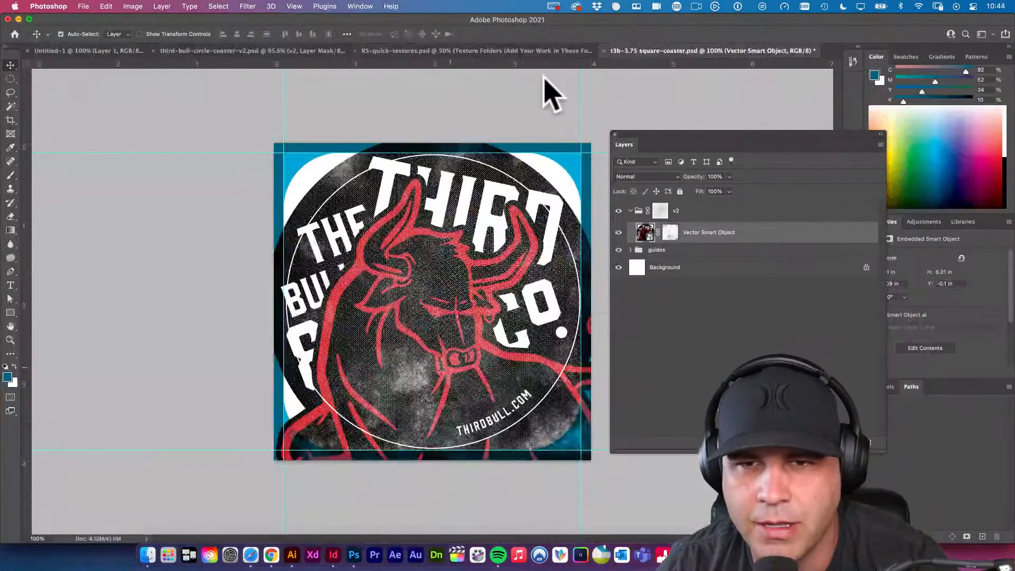
click(501, 52)
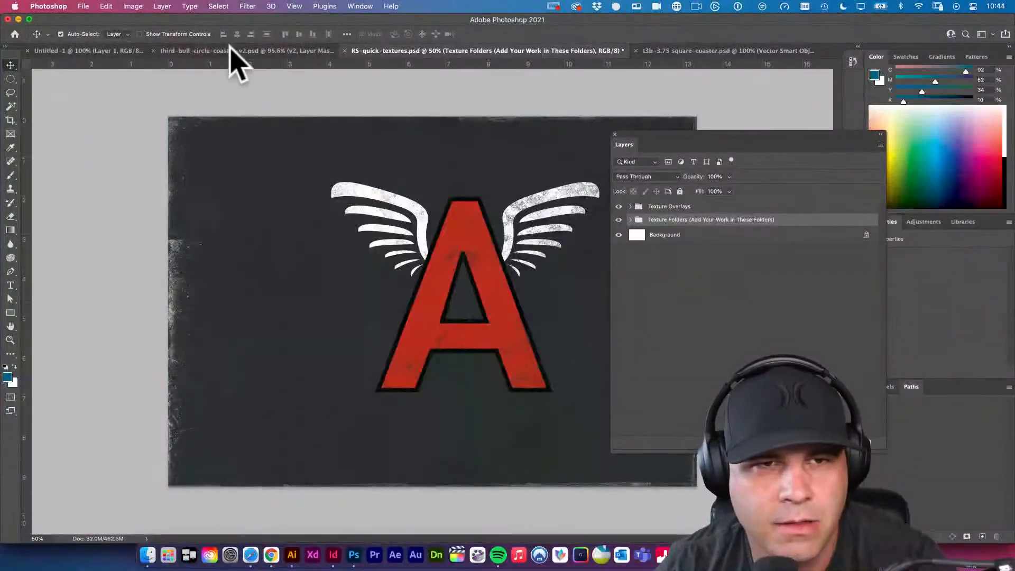
click(233, 51)
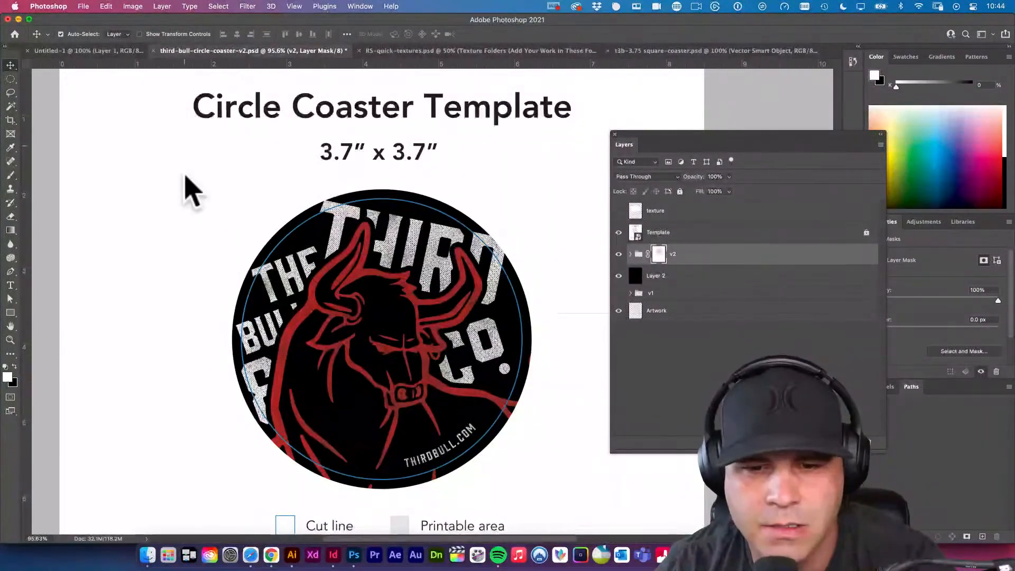
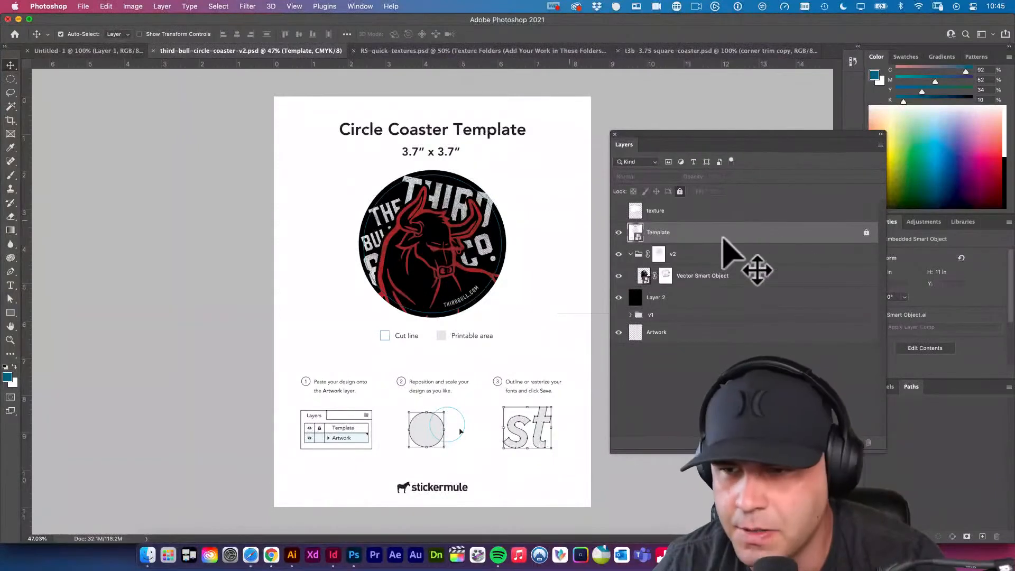
click(679, 191)
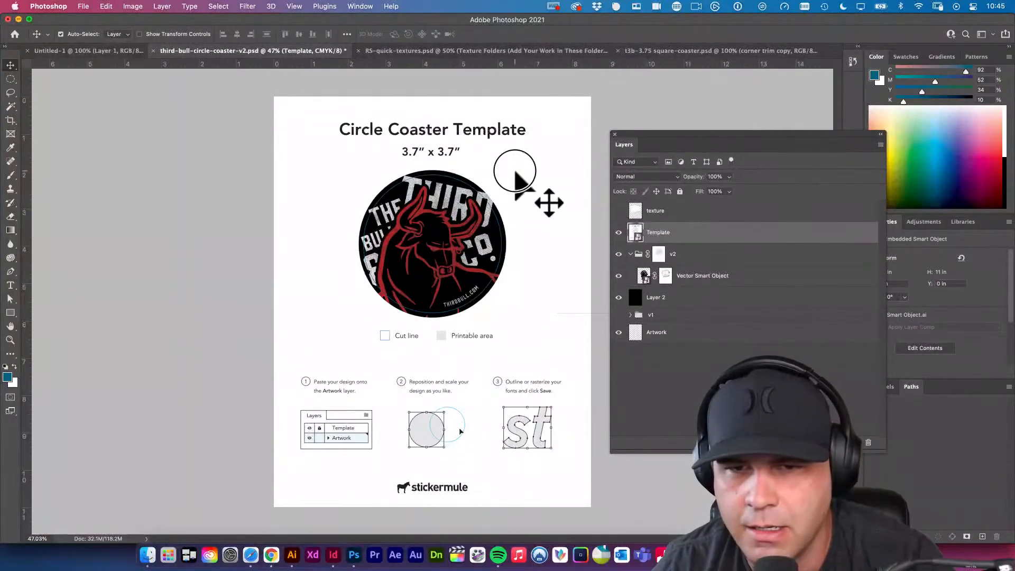
drag(515, 170, 324, 192)
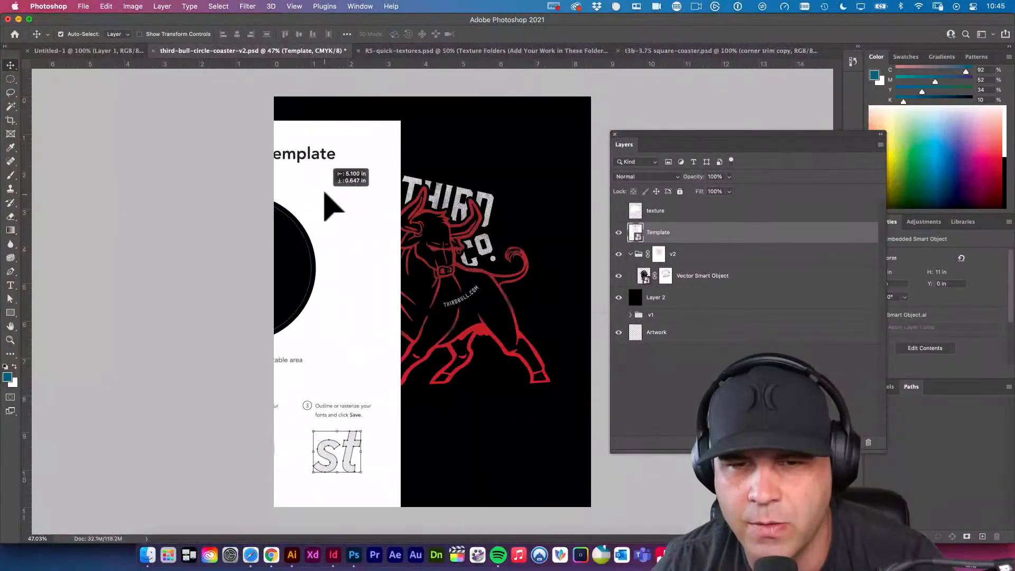
key(super+z)
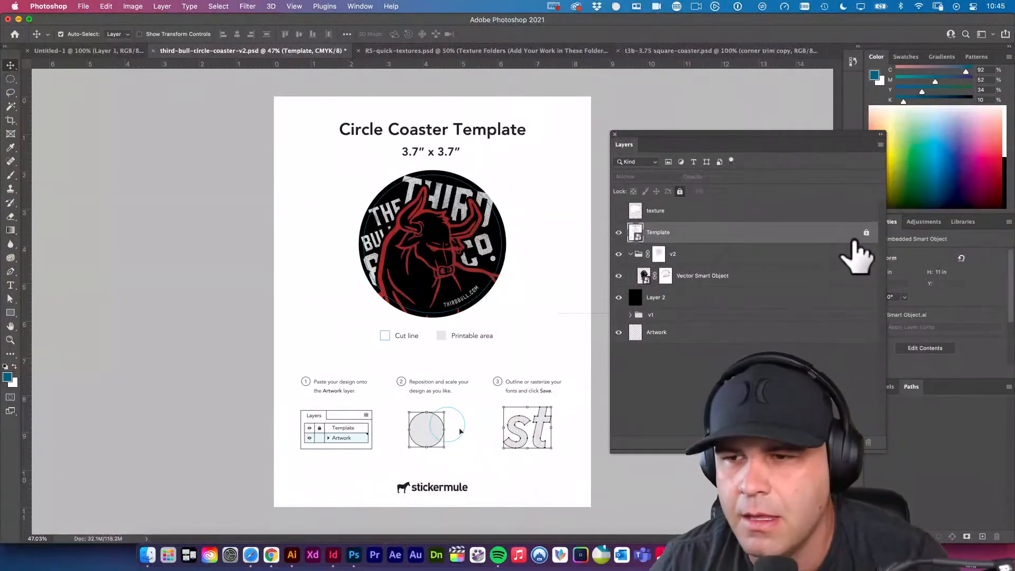
In t3b-3.75 square-coaster.psd, select the area outside the corner trim copy shape by loading its outline and inverting the selection.
click(711, 50)
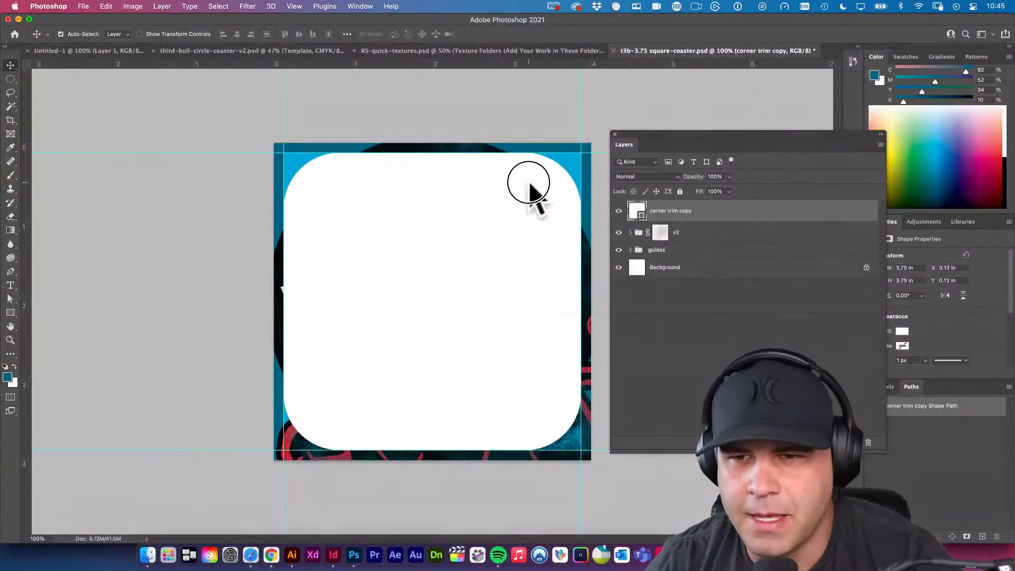
super+click(637, 211)
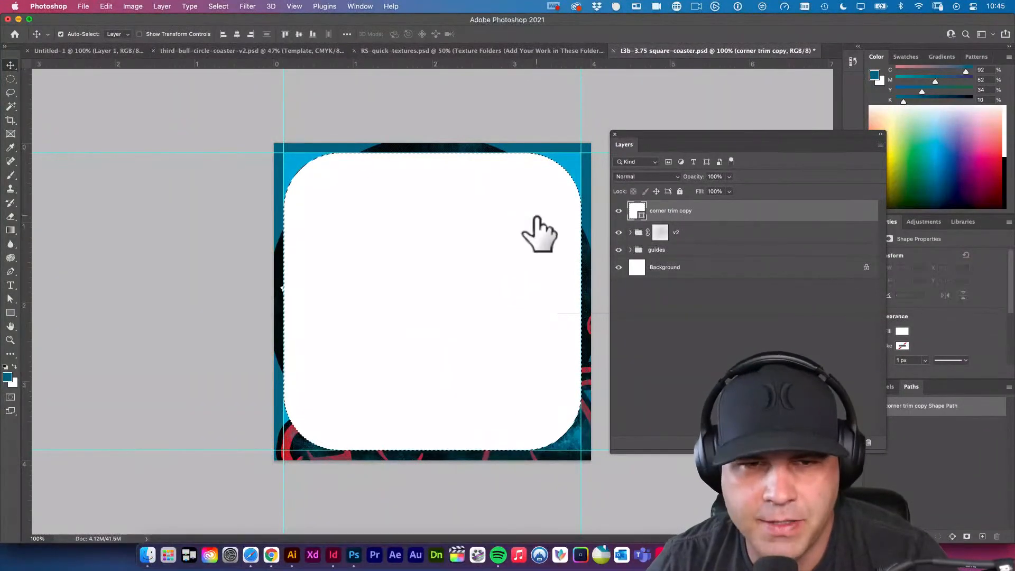
click(221, 7)
click(225, 50)
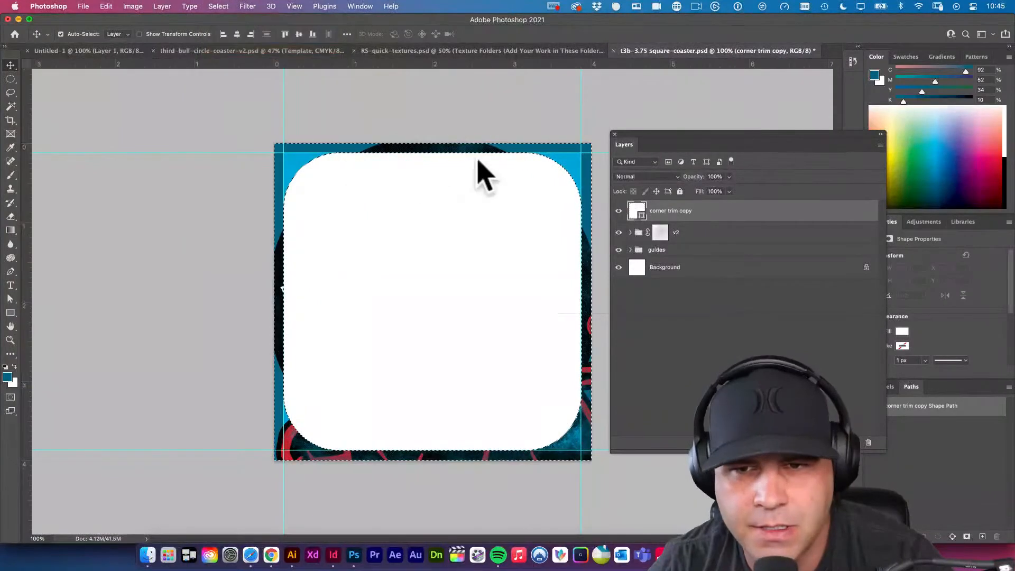
Fill the selected border with white on a new top layer, hide the corner trim copy layer and deselect.
key(super+alt+shift+n)
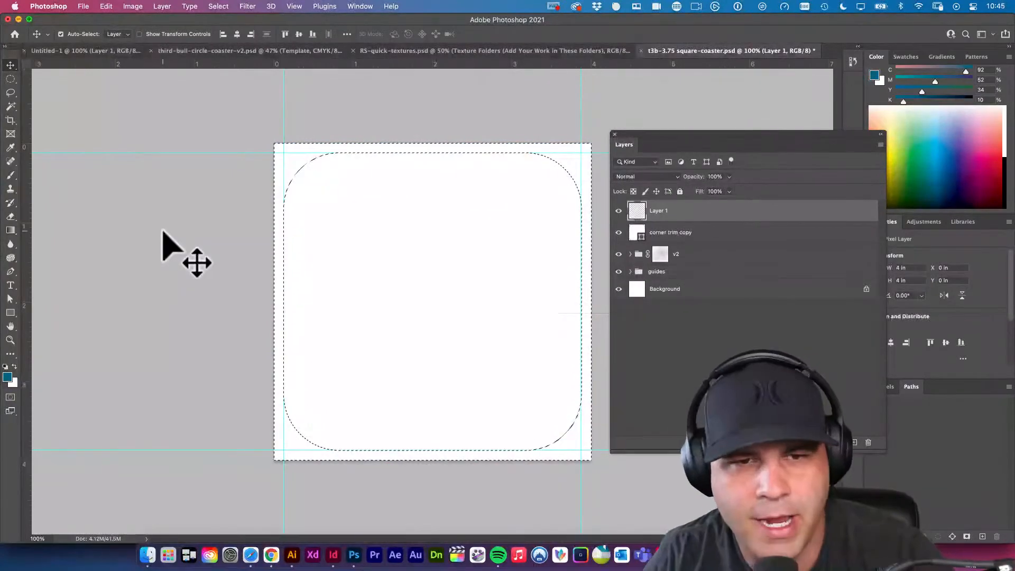
click(107, 6)
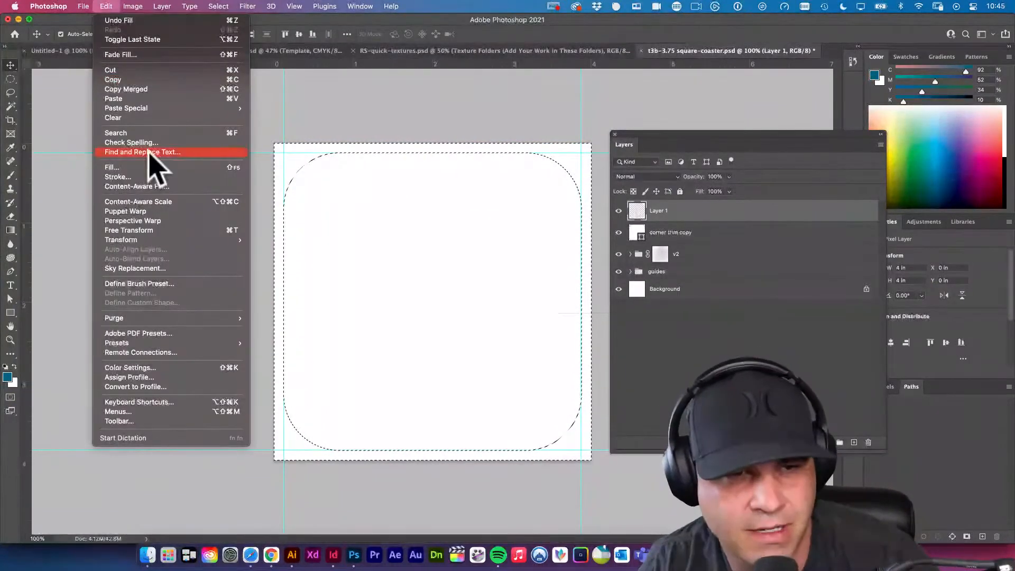
click(696, 217)
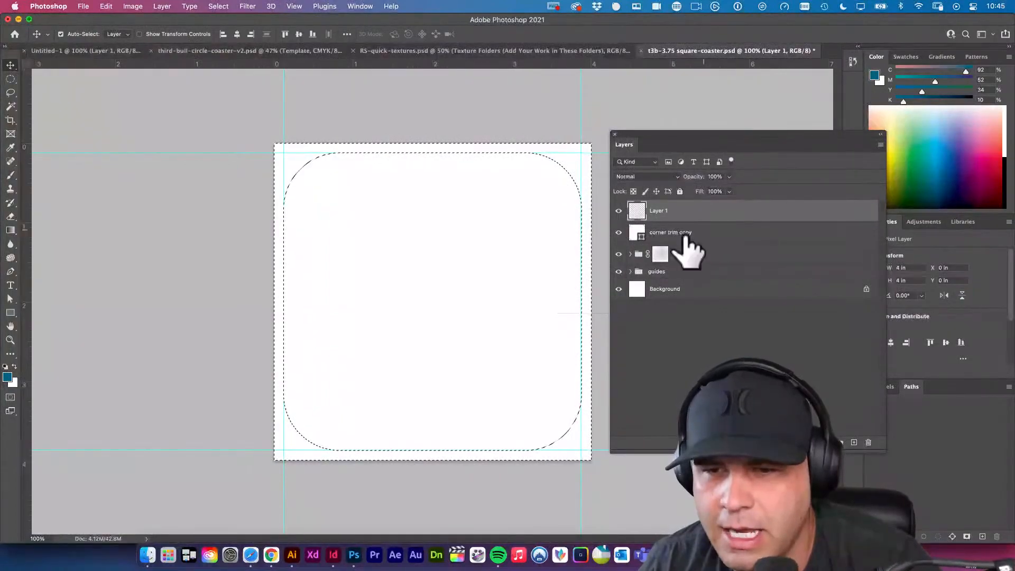
click(679, 232)
click(618, 232)
key(super+d)
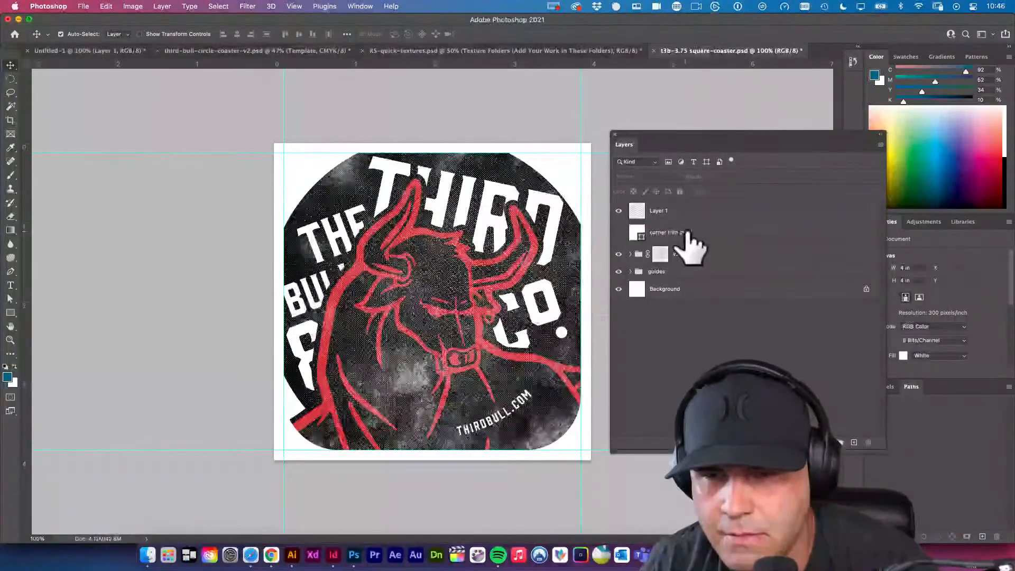
Rename the white border layer as "trim guide".
click(663, 214)
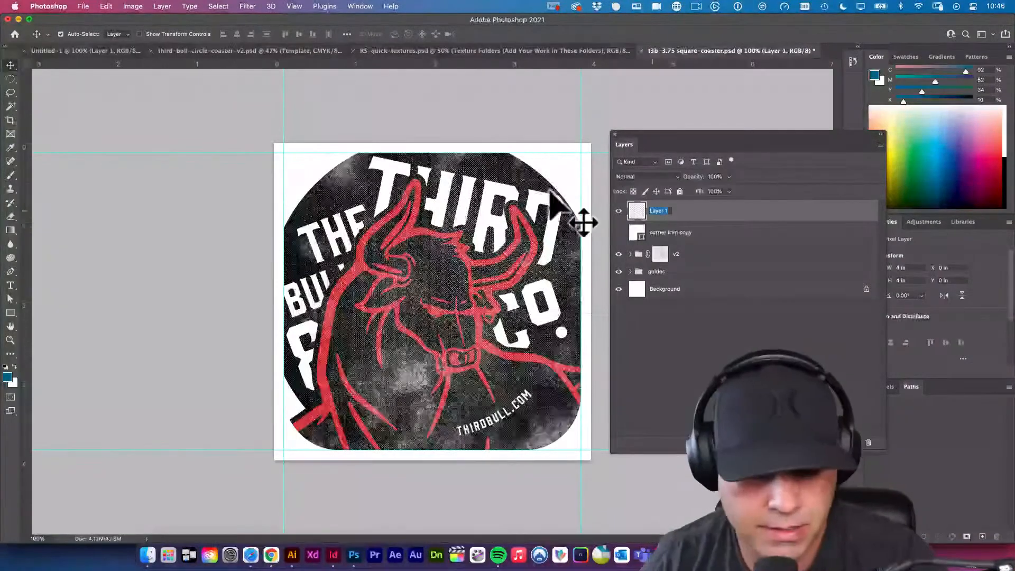
text(trim guide)
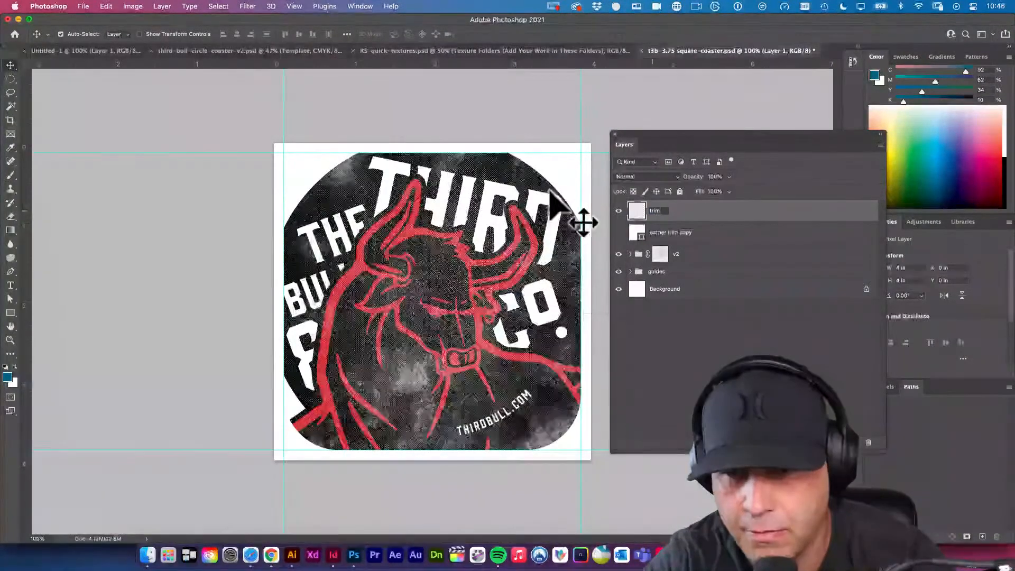
key(Return)
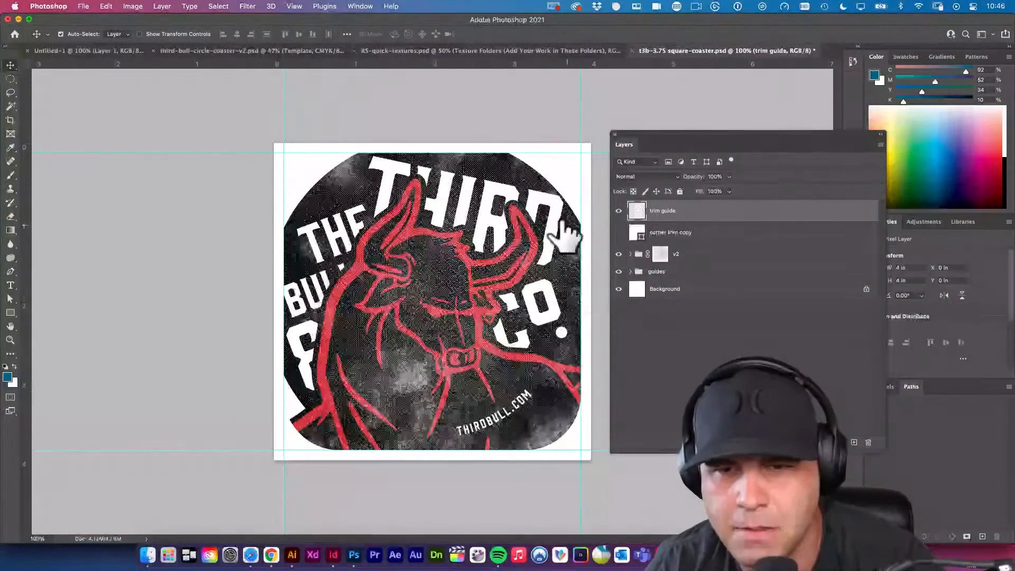
Enlarge the bull smart object in the v2 group to about 6.64 in high and reposition it to fill the coaster.
click(630, 254)
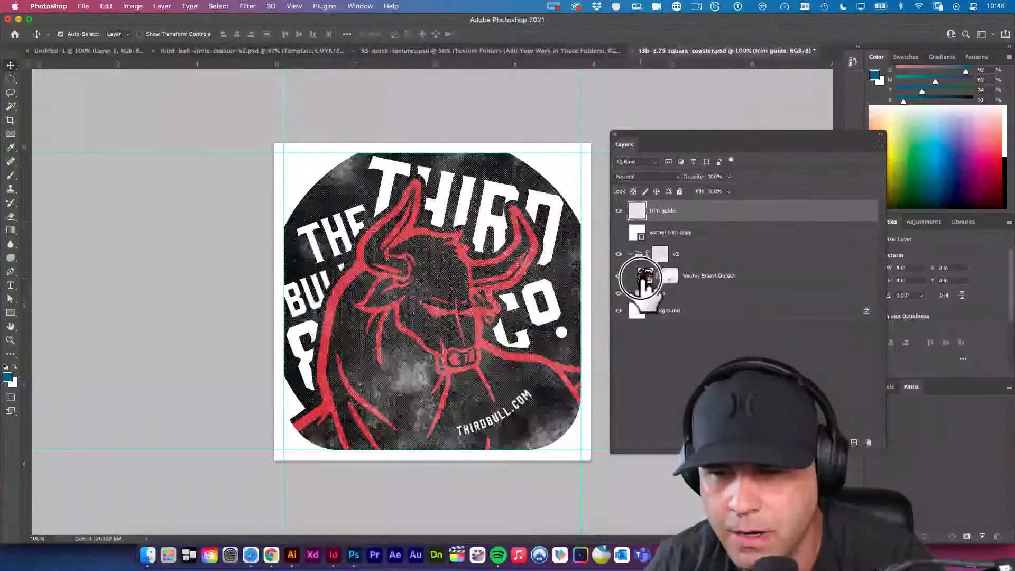
click(645, 274)
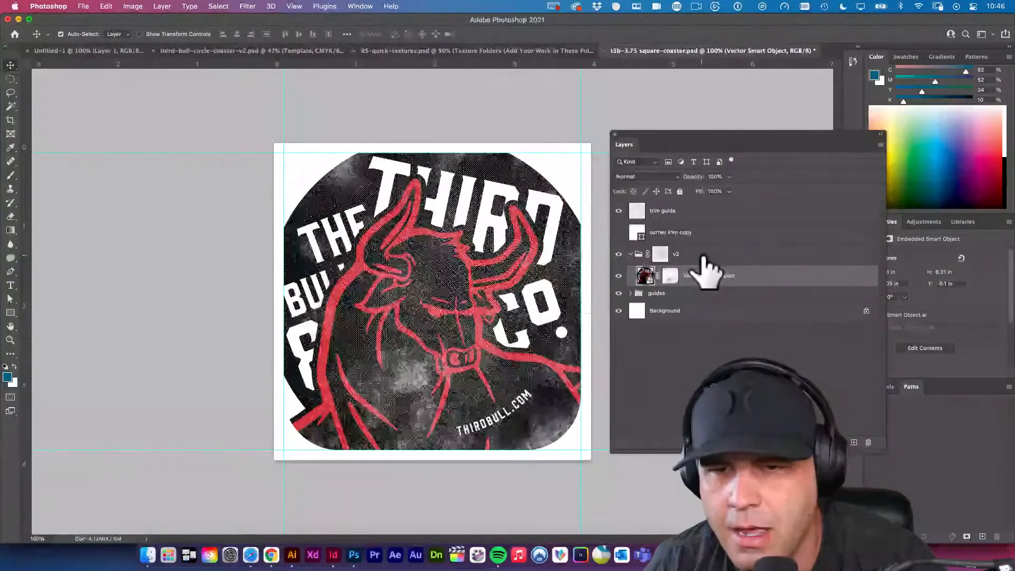
key(super+t)
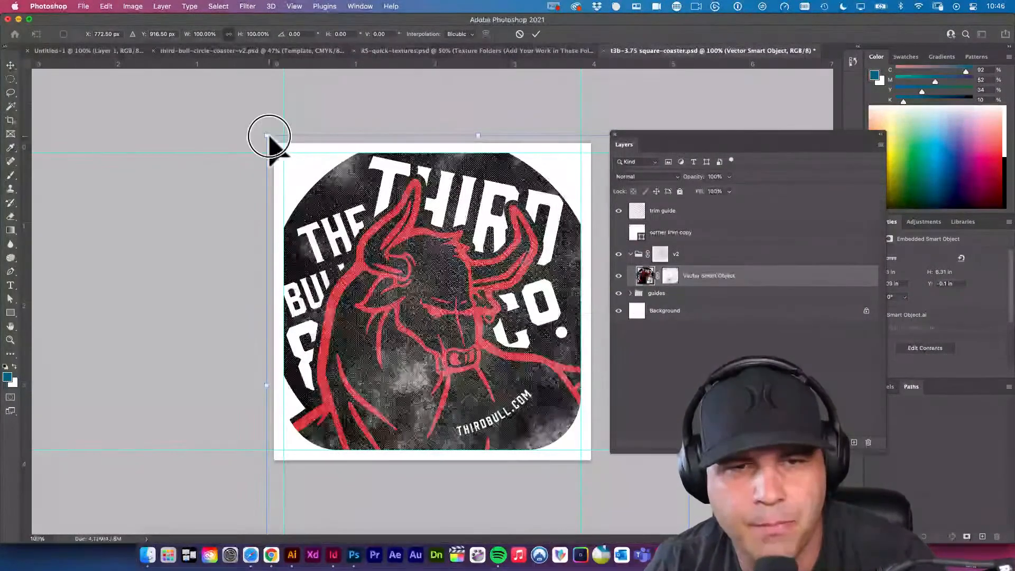
drag(258, 129, 244, 109)
mouse_move(430, 277)
mouse_down()
mouse_move(447, 293)
mouse_move(429, 282)
mouse_up()
key(Return)
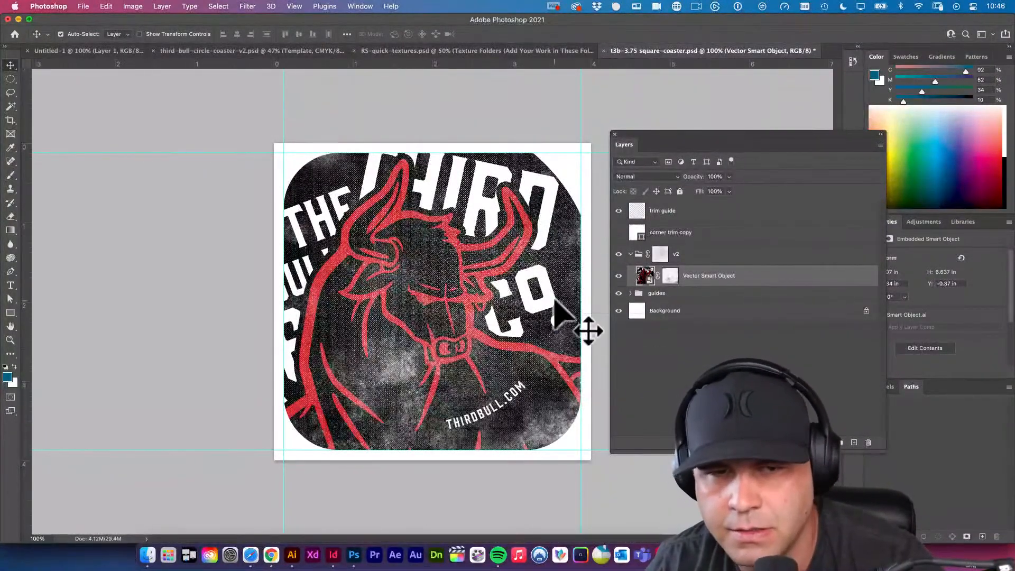
Add a new layer filled with black and place it directly beneath the v2 group, above the guides group.
click(675, 294)
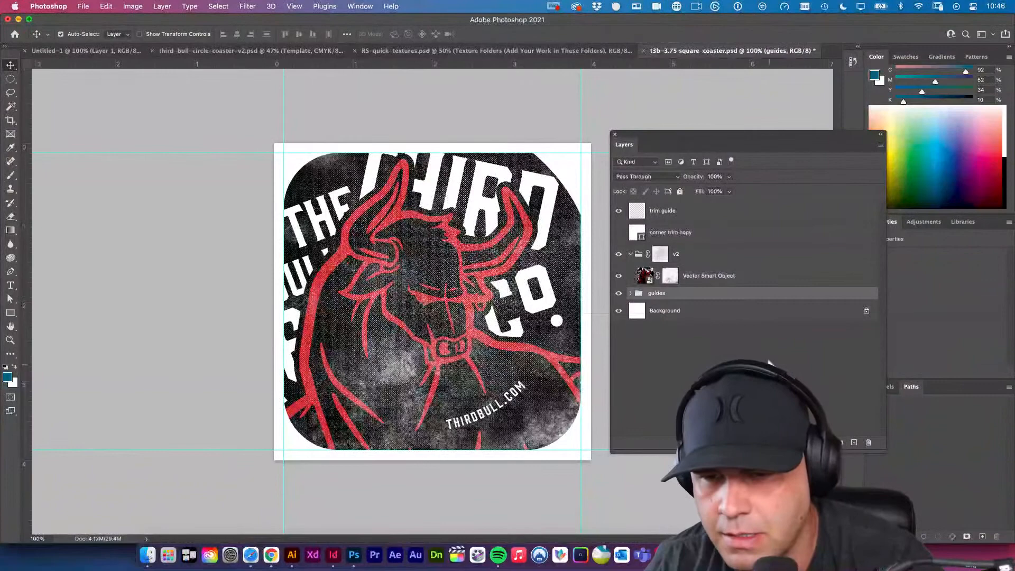
super+click(854, 442)
key(d)
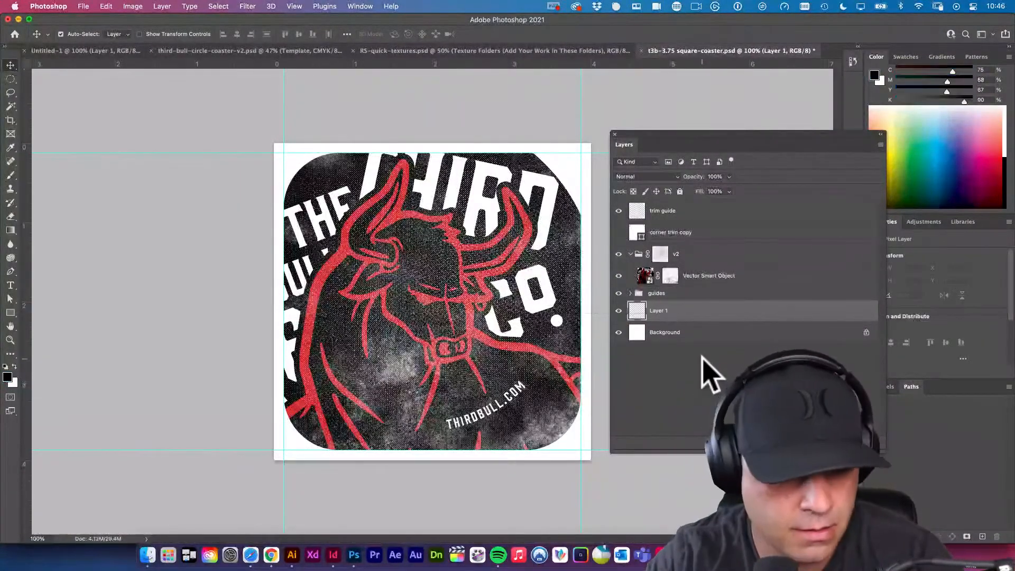
key(alt+BackSpace)
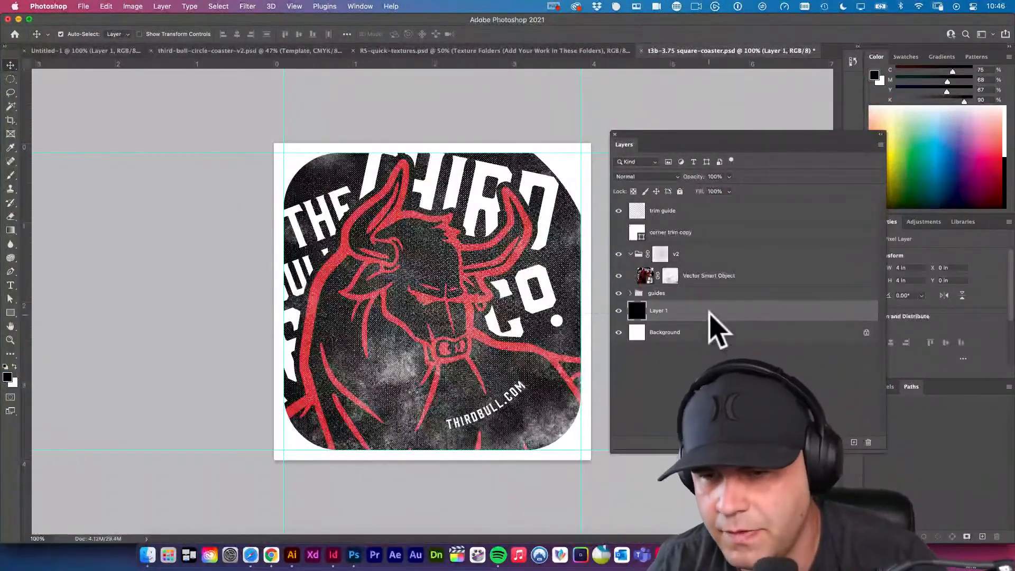
drag(710, 311, 719, 290)
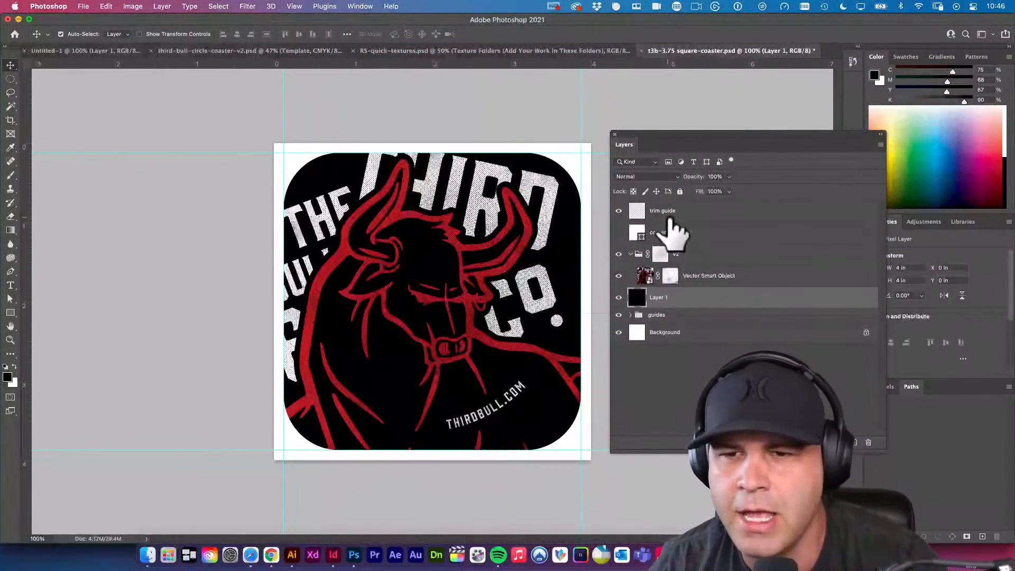
Compare the coaster artwork with the trim guide layer hidden and shown.
click(620, 210)
click(620, 211)
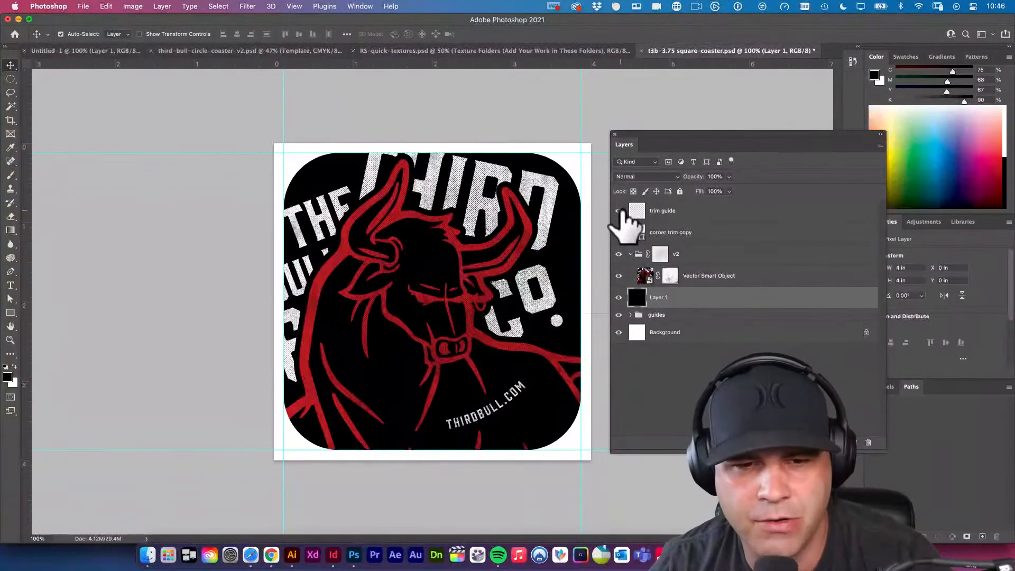
click(619, 210)
click(620, 210)
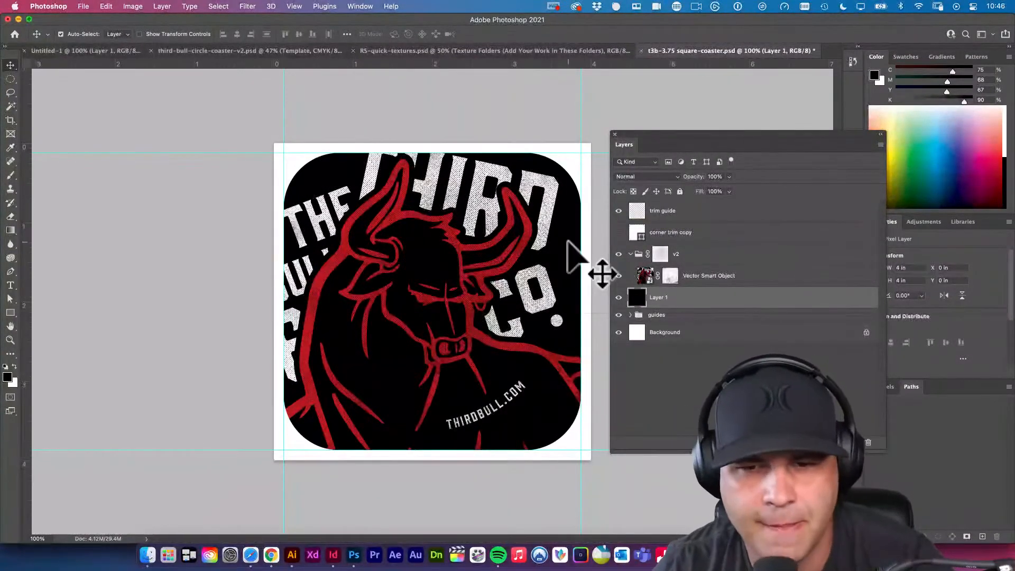
Shift the bull smart object about 46 px to the right within the coaster.
click(644, 276)
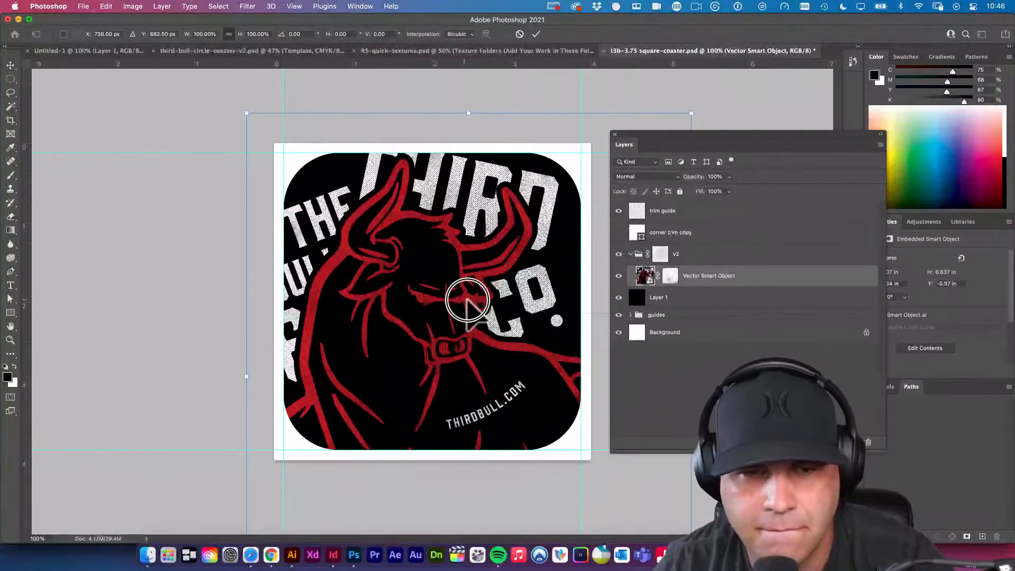
key(super+t)
drag(464, 300, 476, 299)
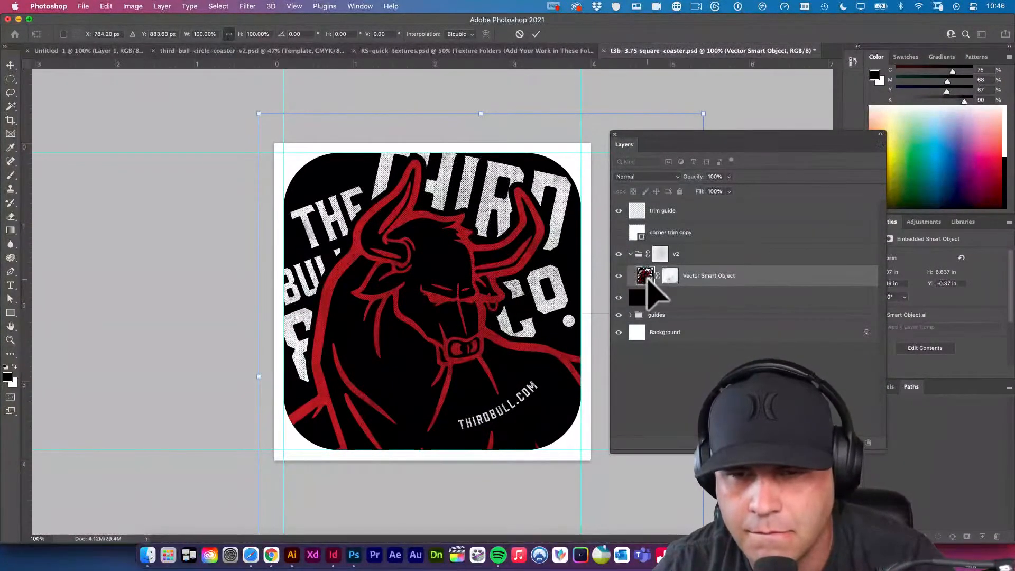
Open the bull smart object's contents for editing in Illustrator.
double_click(645, 275)
drag(646, 305, 515, 275)
drag(612, 319, 382, 302)
Draw a black rectangle about 7.22 × 8.10 in behind all the bull artwork and save the smart object.
click(422, 211)
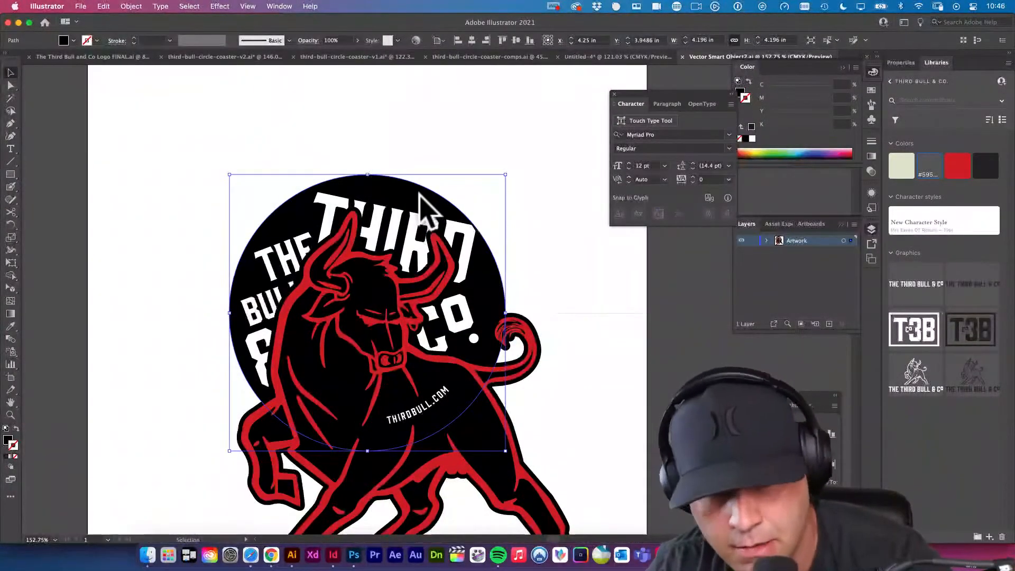
key(m)
drag(192, 117, 626, 546)
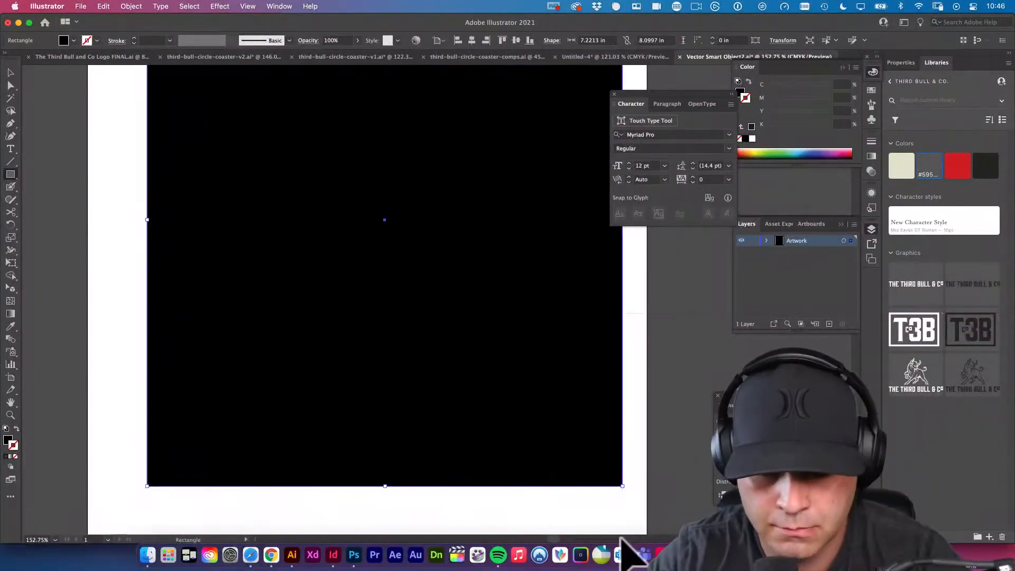
key(super+shift+bracketleft)
key(v)
drag(546, 301, 545, 351)
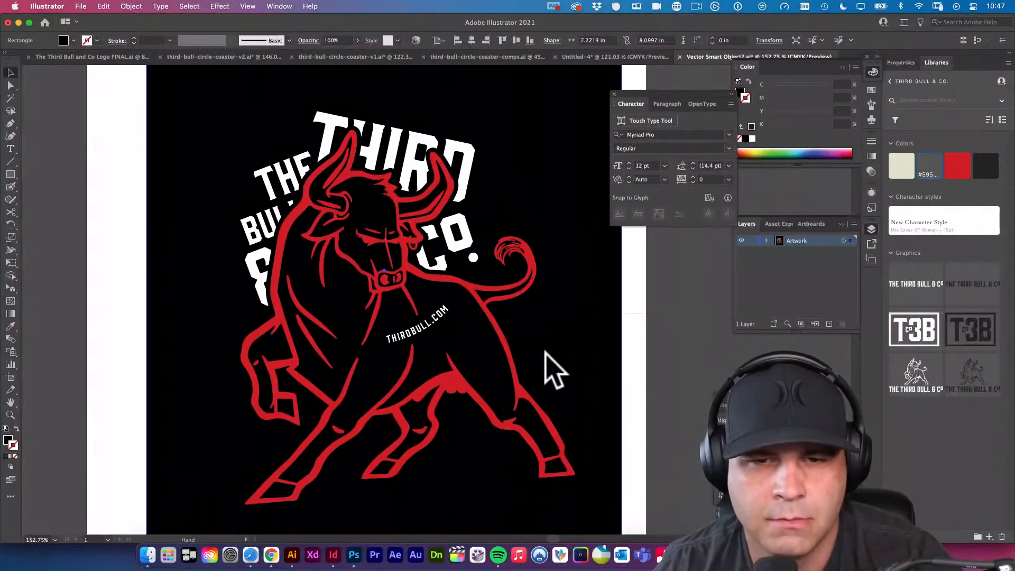
click(652, 333)
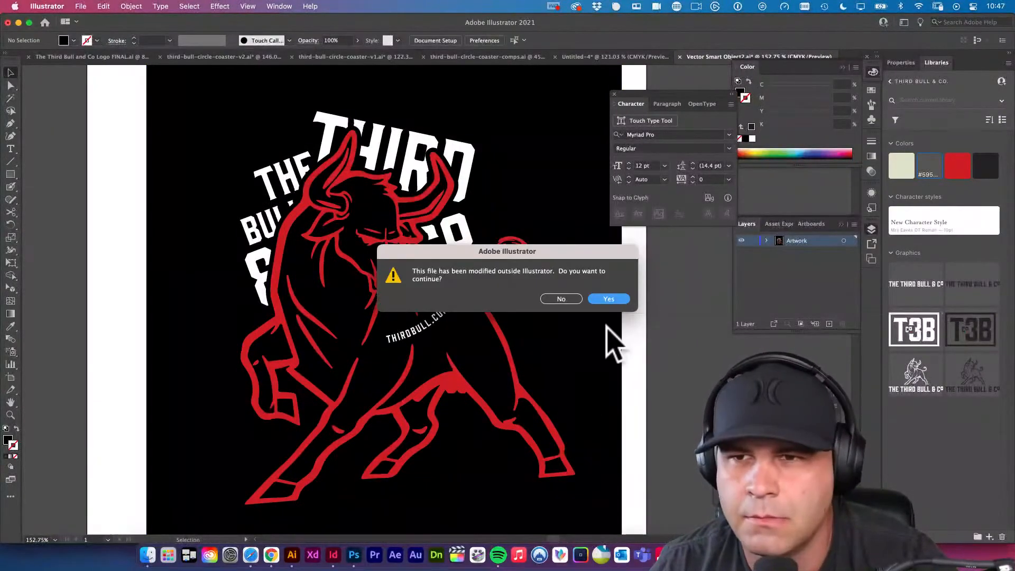
click(618, 299)
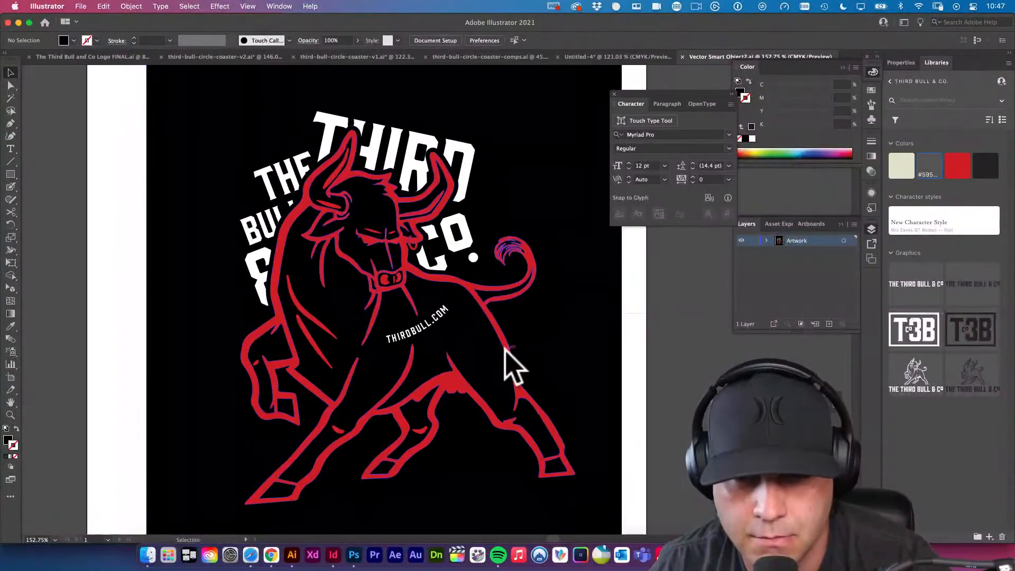
Check the circular paths around the lettering, save the smart object again and switch back to Photoshop.
click(499, 227)
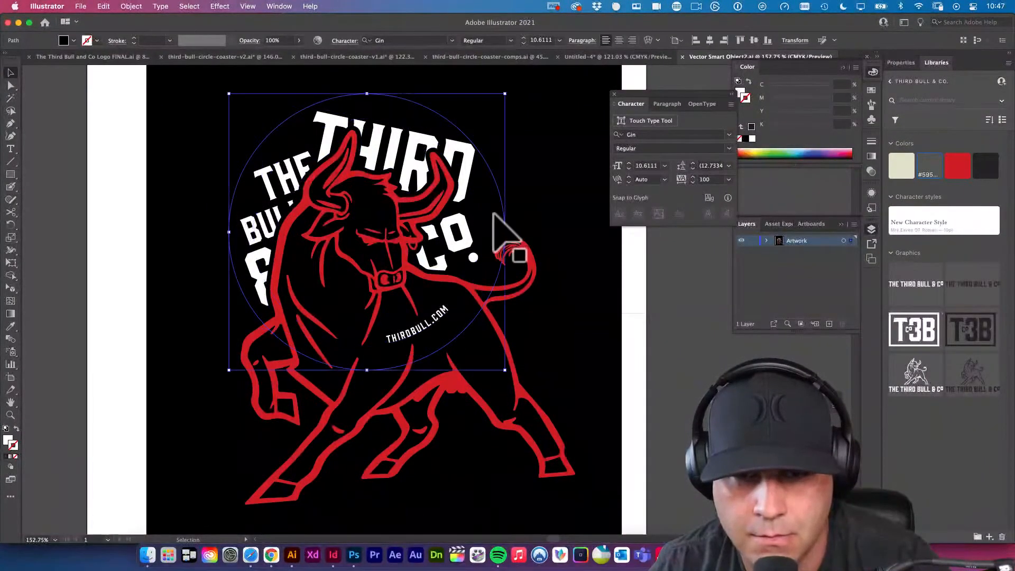
click(487, 246)
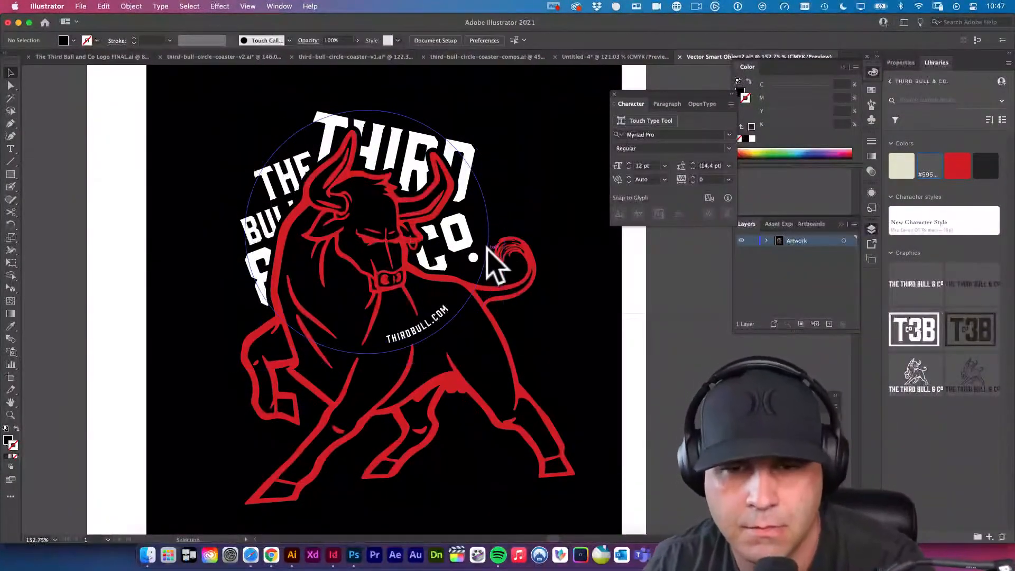
click(488, 215)
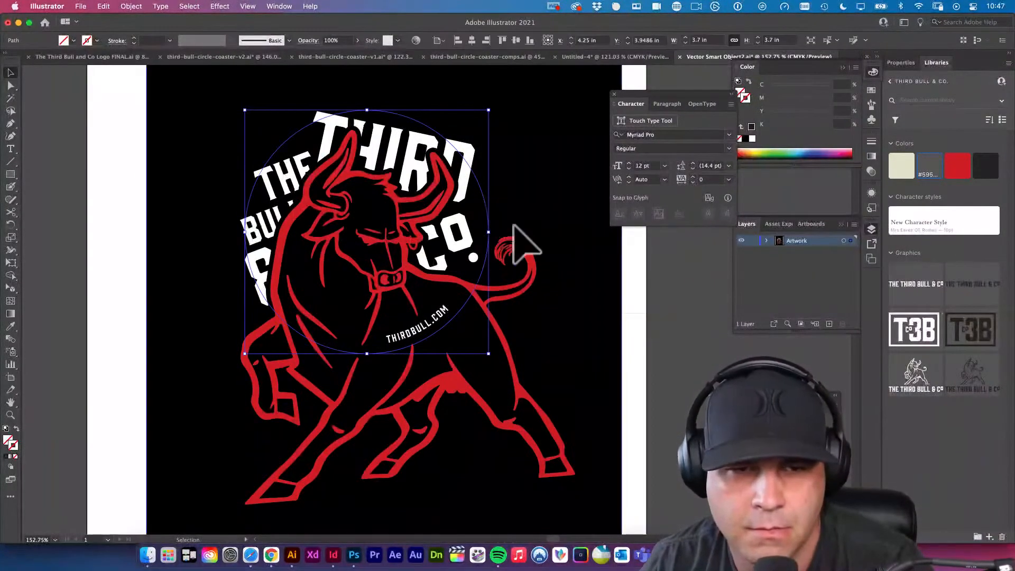
click(612, 336)
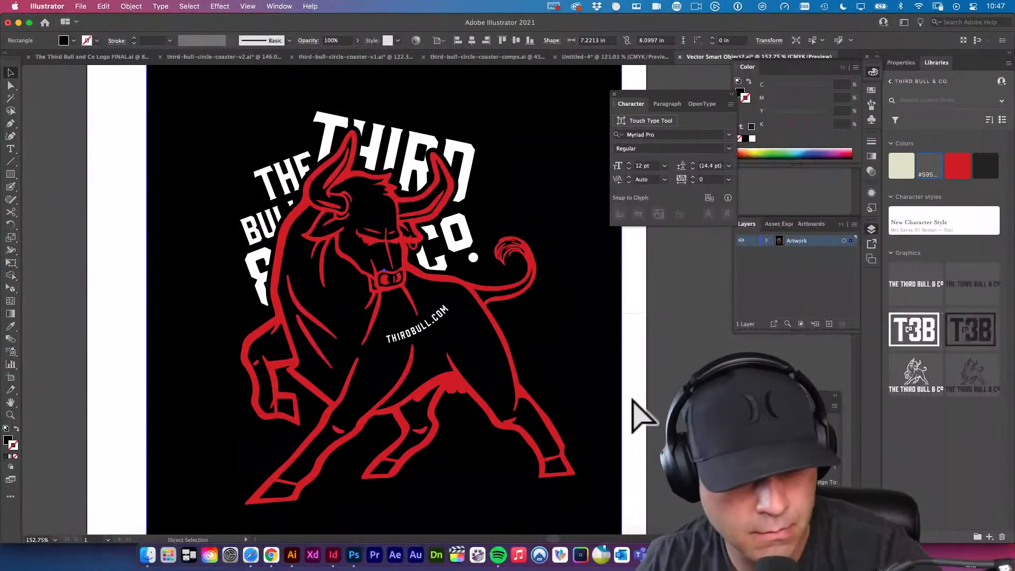
key(super+s)
click(353, 555)
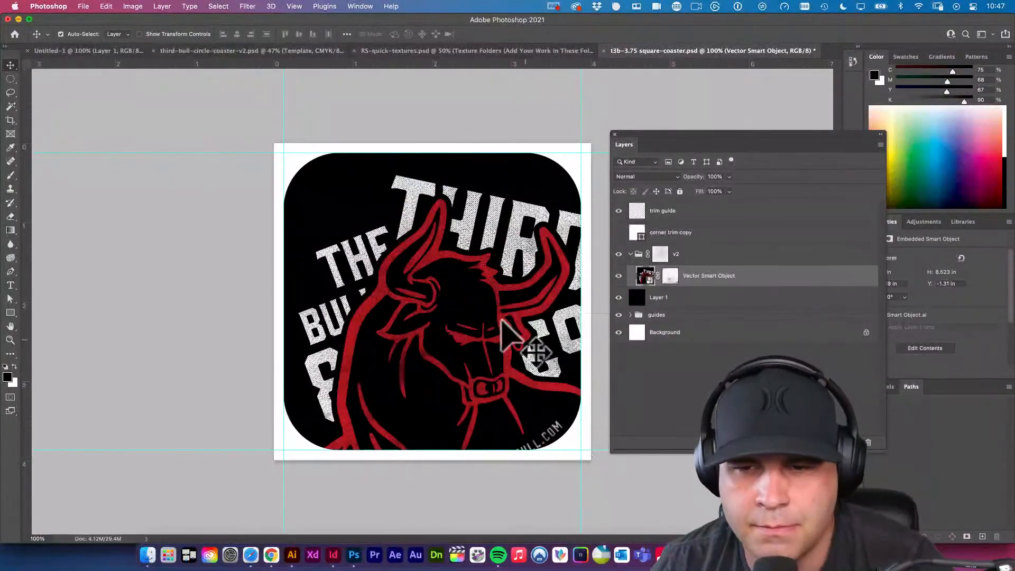
Move the bull smart object up and left within the coaster to about X -1.5 in, Y -1.96 in and save the document.
key(super+t)
drag(569, 342, 527, 294)
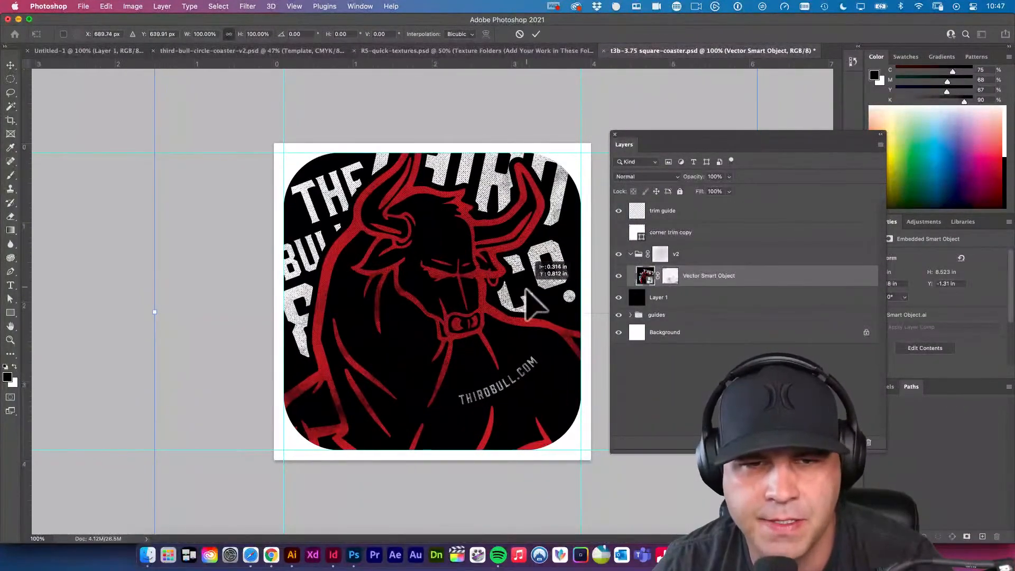
drag(544, 389, 506, 369)
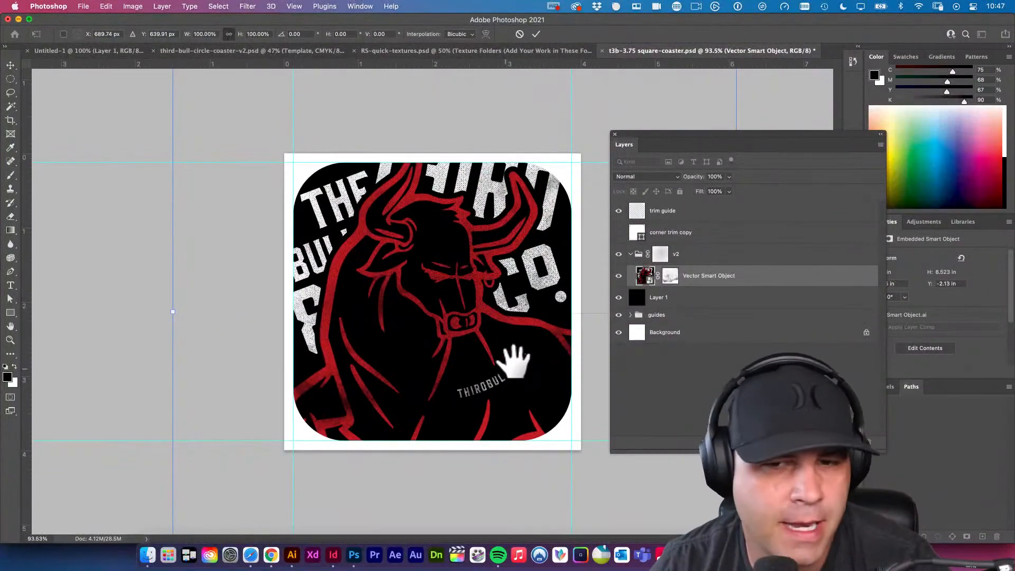
drag(476, 306, 465, 301)
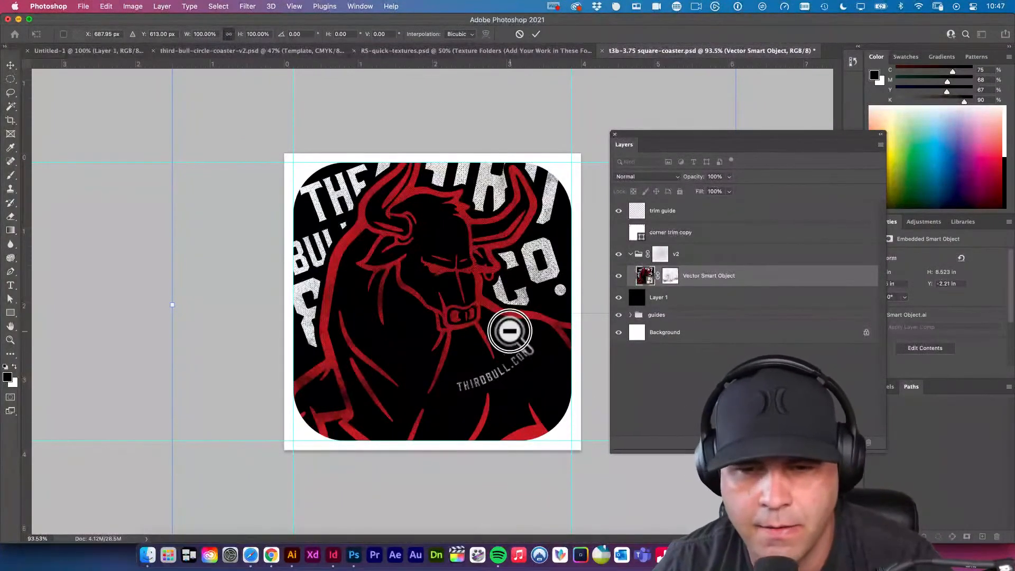
drag(509, 331, 537, 376)
drag(463, 308, 466, 321)
key(Return)
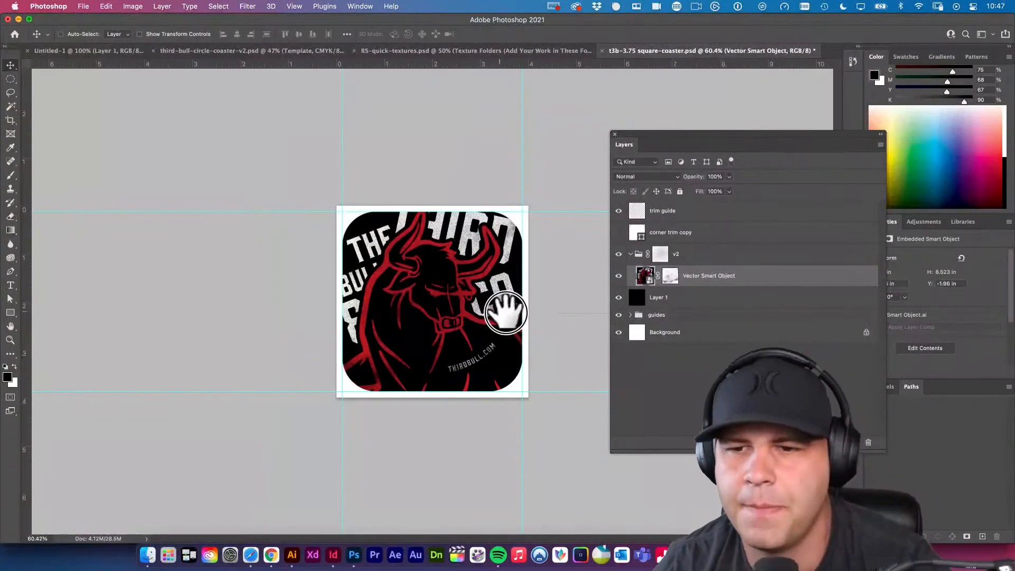
scroll(544, 319, up, 5)
scroll(540, 325, down, 2)
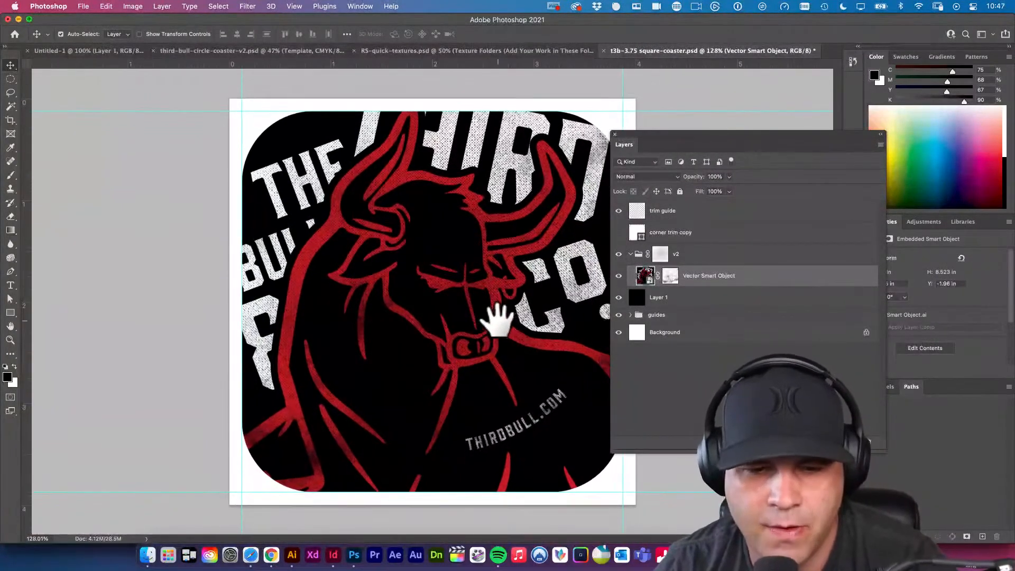
key(super+s)
Hide the trim guide layer and the guide lines to show the full-bleed artwork, and save the document.
drag(506, 271, 522, 286)
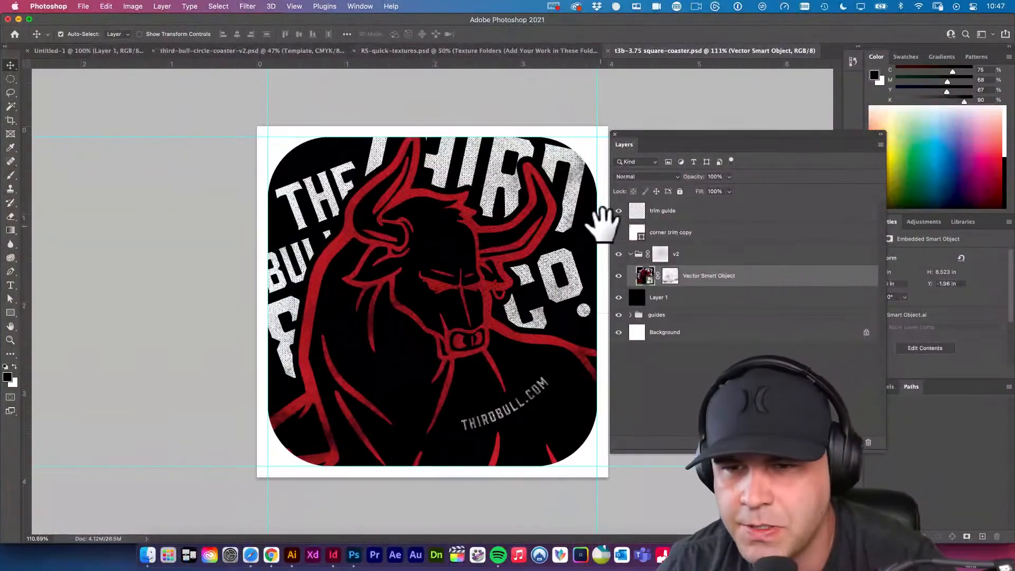
click(622, 212)
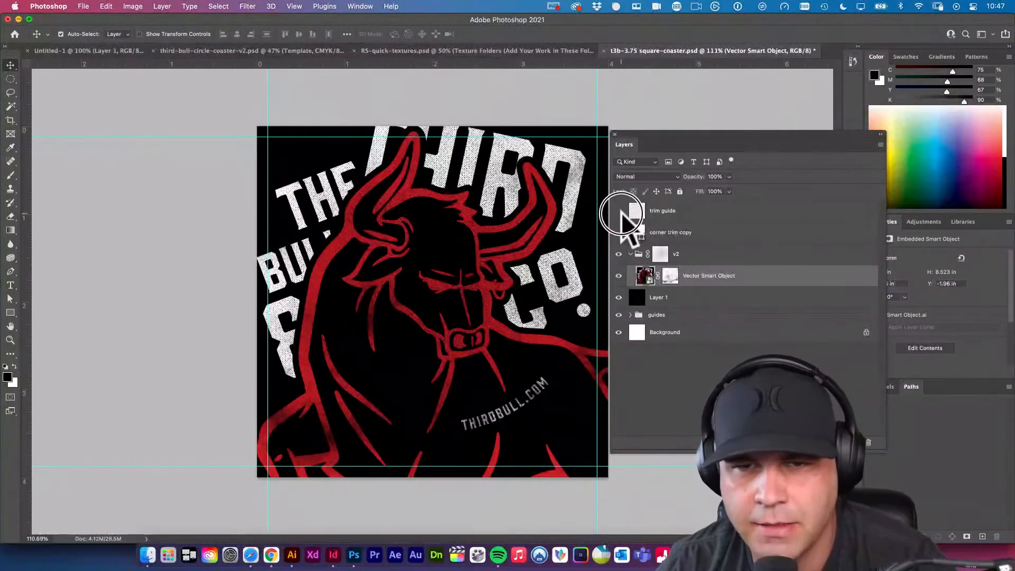
click(619, 211)
click(619, 211)
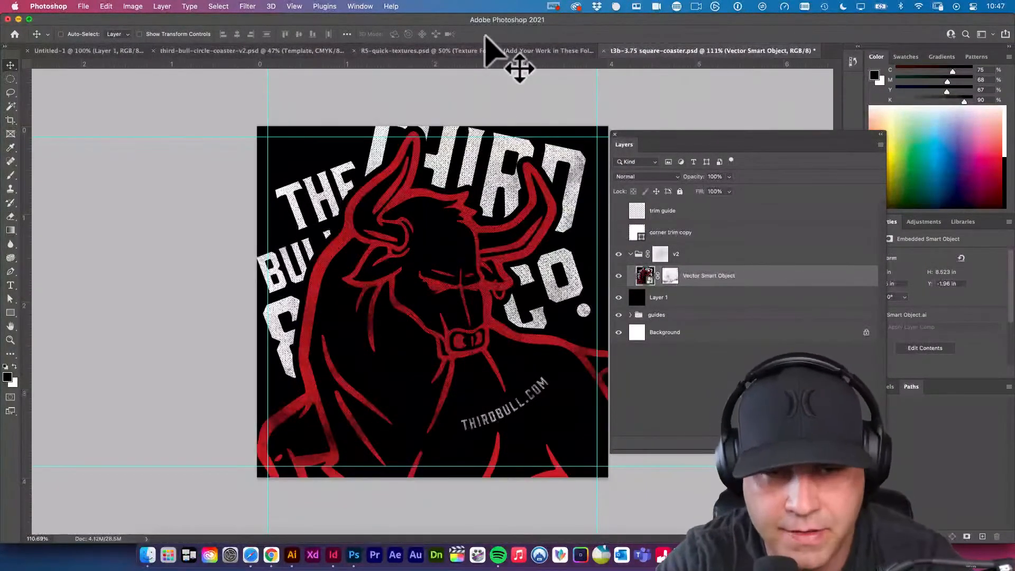
key(super+semicolon)
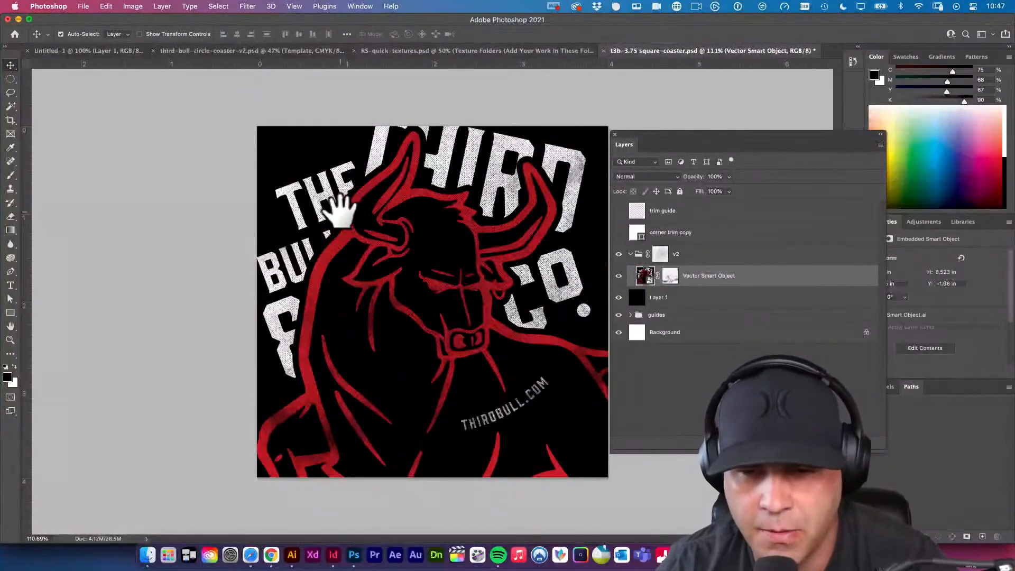
key(super+s)
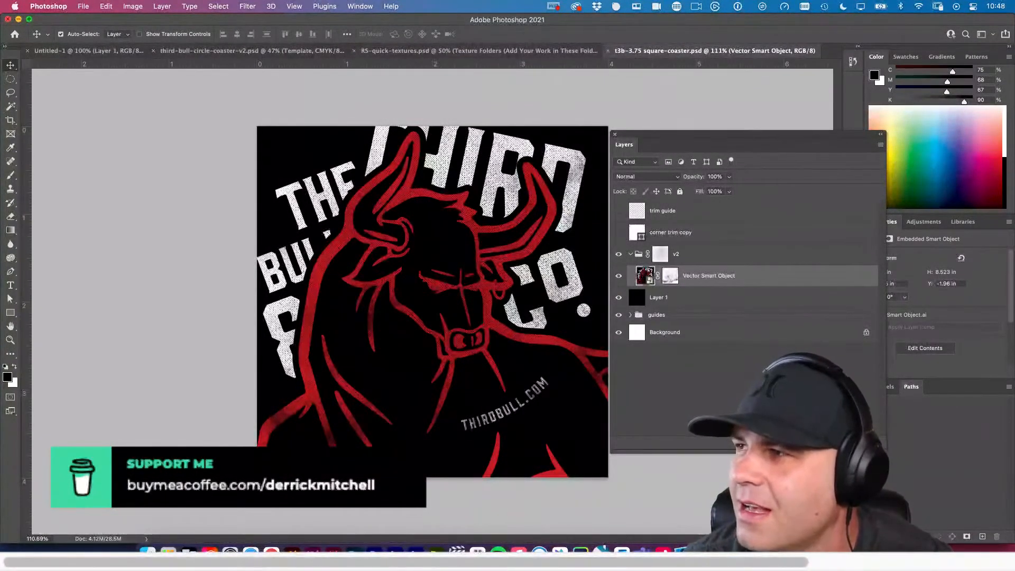
Collapse the v2 layer group.
key(super+Tab)
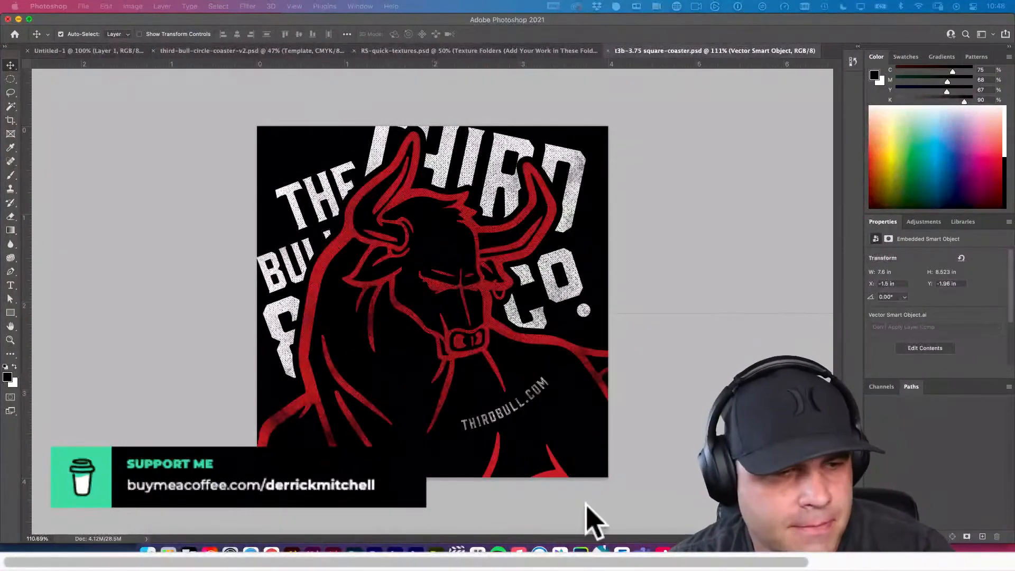
key(F7)
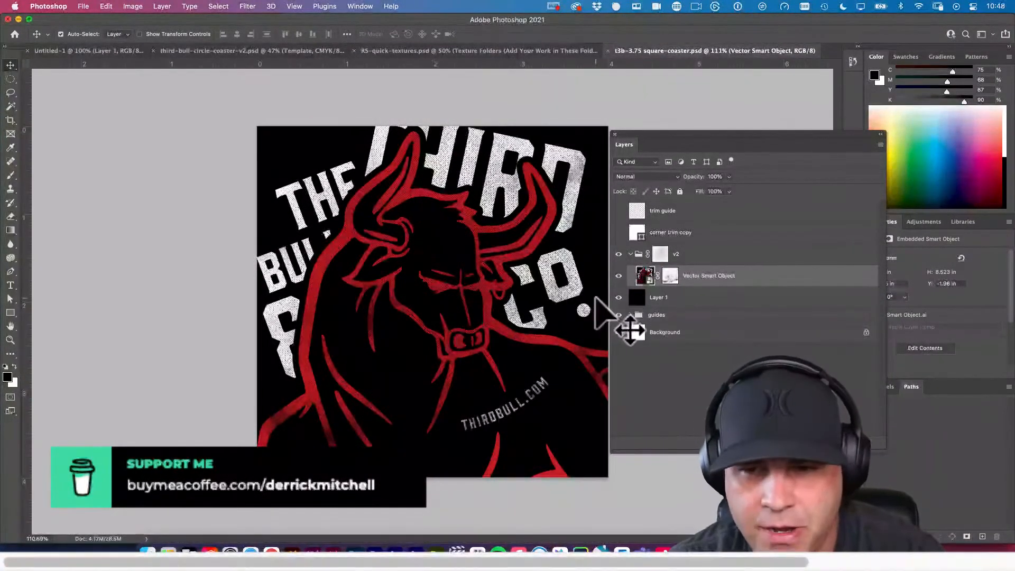
click(630, 254)
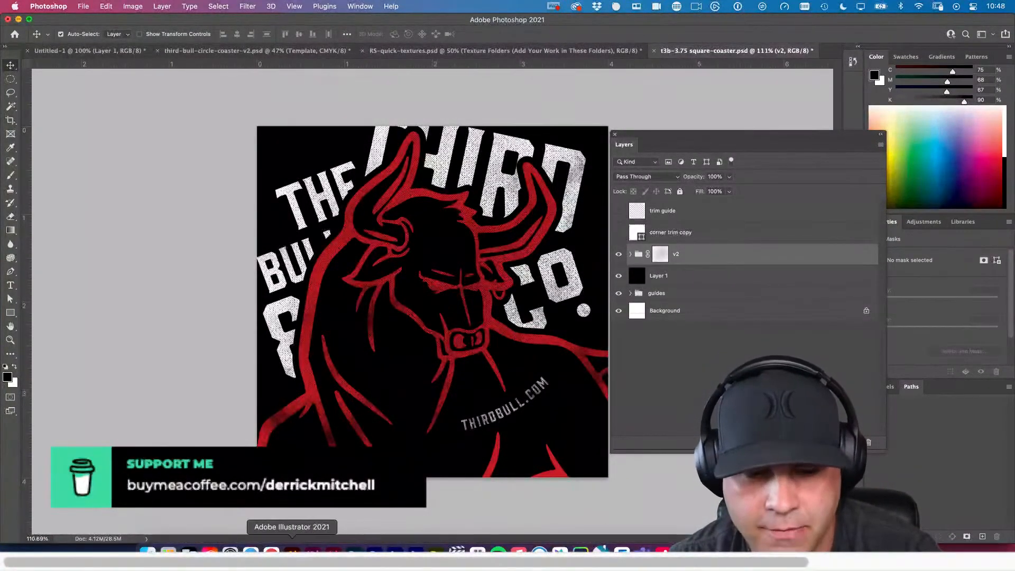
Switch to Illustrator, select the bull group without the lettering, copy it and return to Photoshop.
click(291, 551)
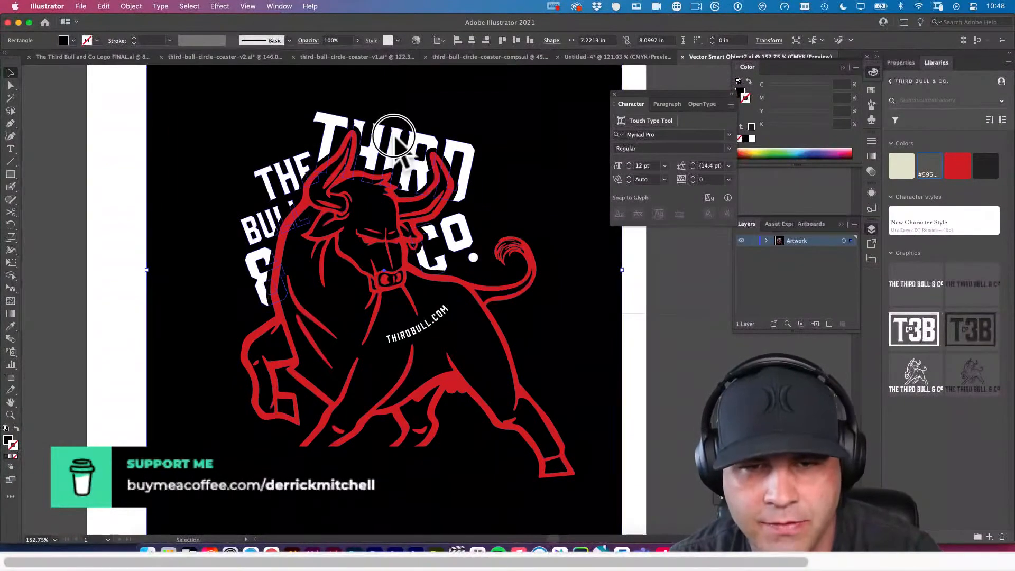
click(459, 225)
shift+click(489, 319)
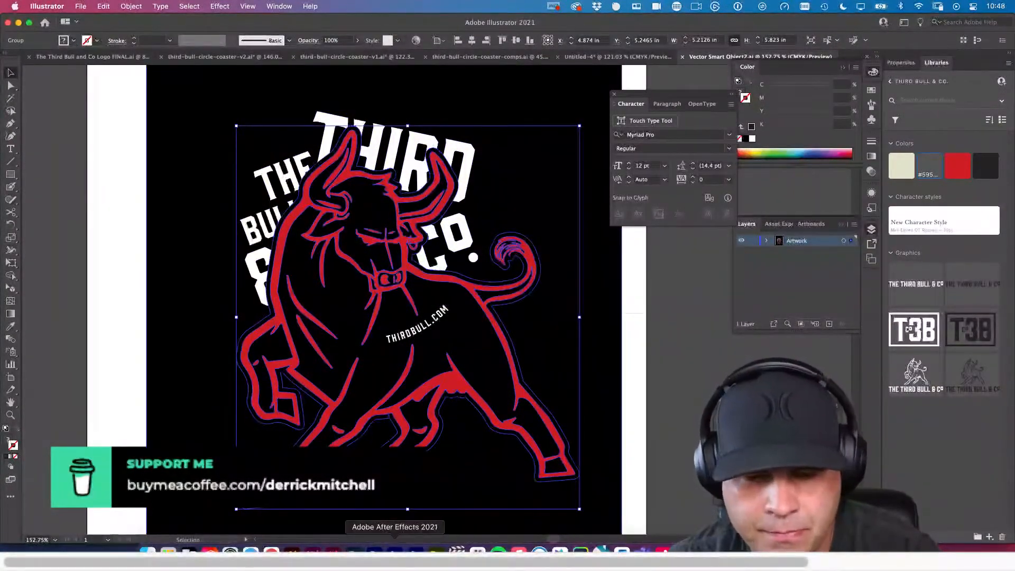
click(354, 550)
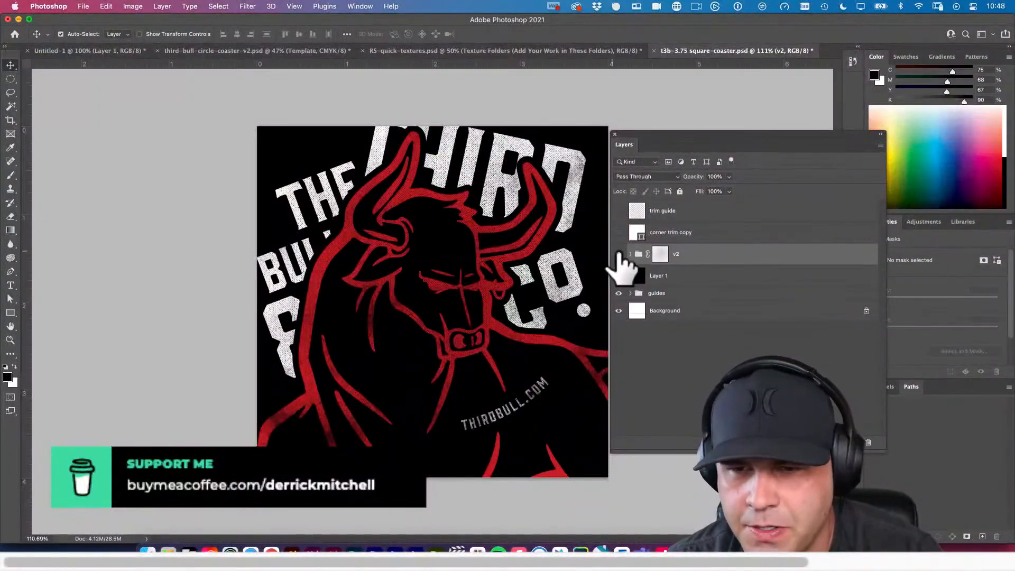
Hide the v2 group, paste the copied bull as a smart object over the black background and name its layer Bull.
click(619, 255)
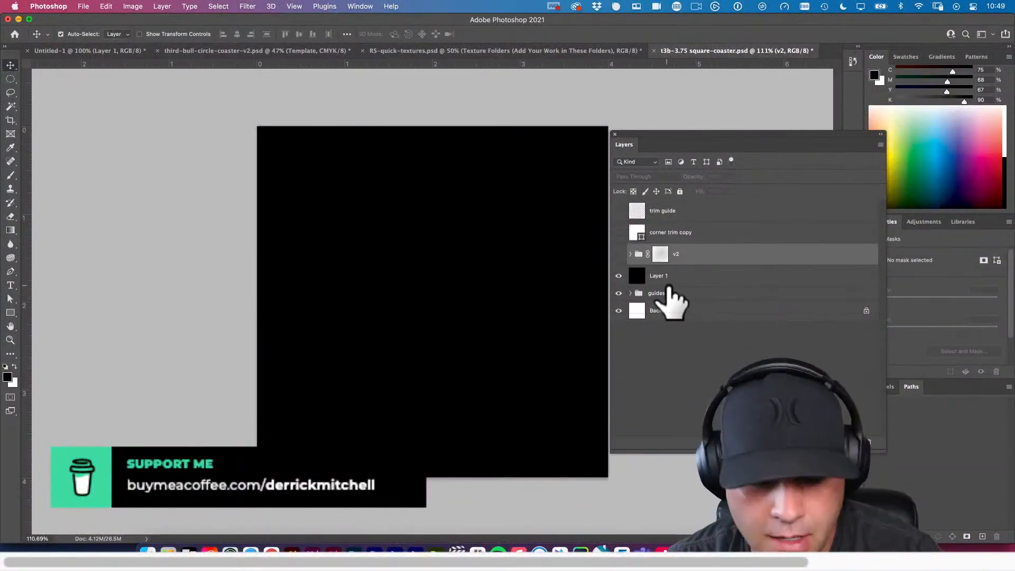
key(super+v)
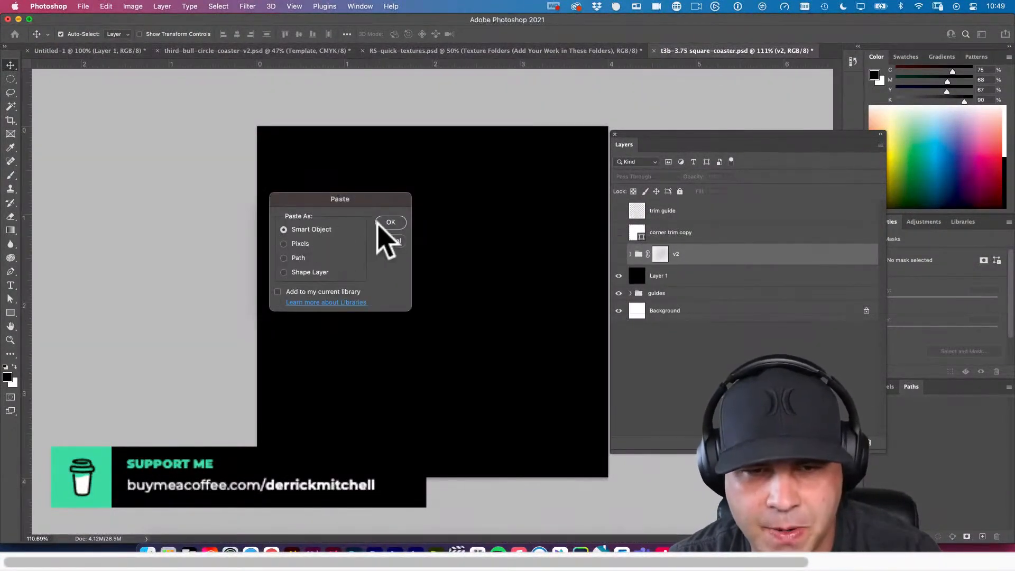
click(381, 223)
mouse_move(403, 203)
mouse_down()
mouse_move(390, 238)
mouse_move(411, 214)
mouse_up()
key(Return)
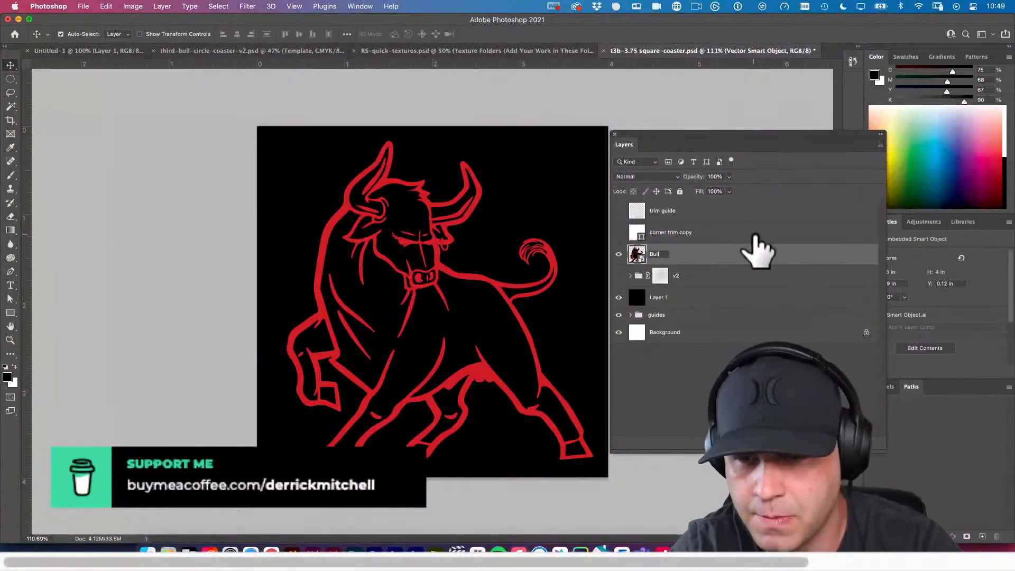
text(Bull)
key(Return)
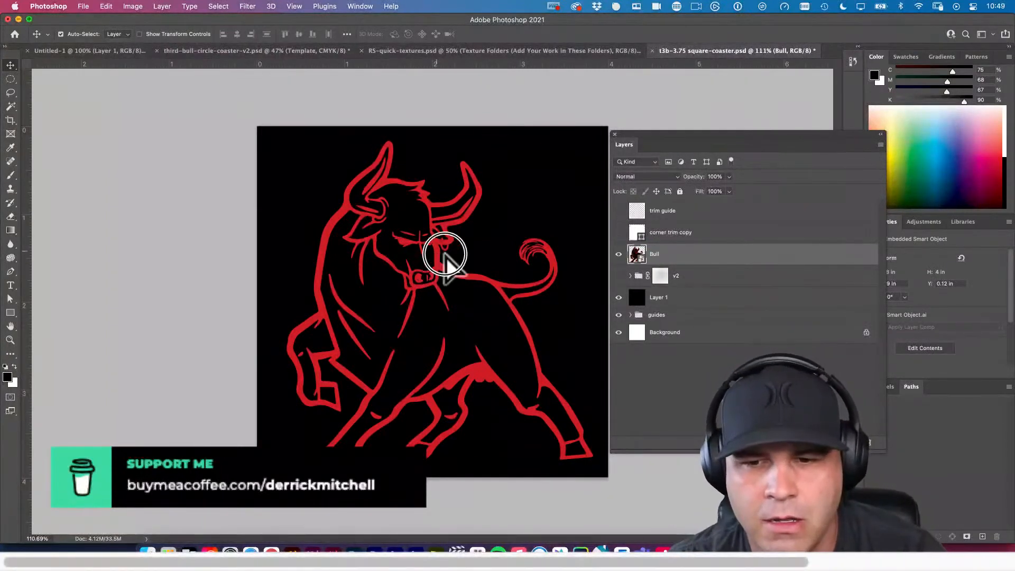
Move the Bull layer to Y 0 in, with its raised front leg running up to the canvas's left edge.
drag(444, 259, 312, 235)
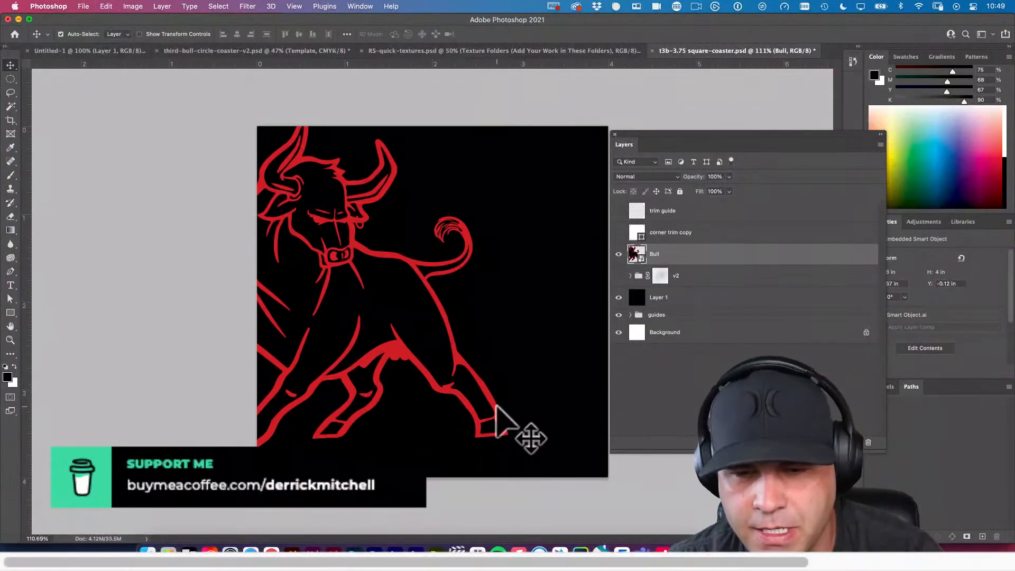
drag(497, 407, 563, 417)
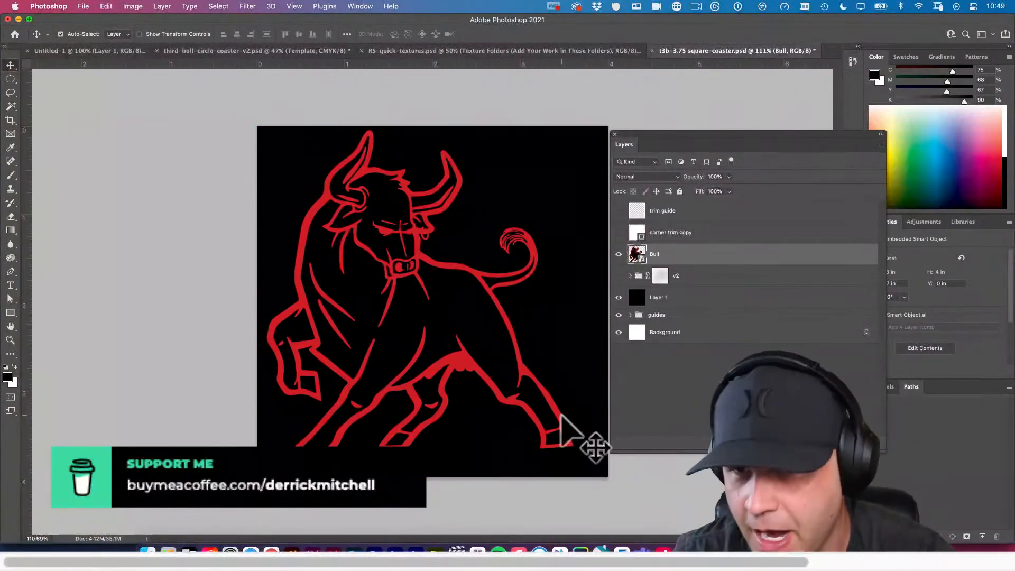
drag(673, 140, 692, 123)
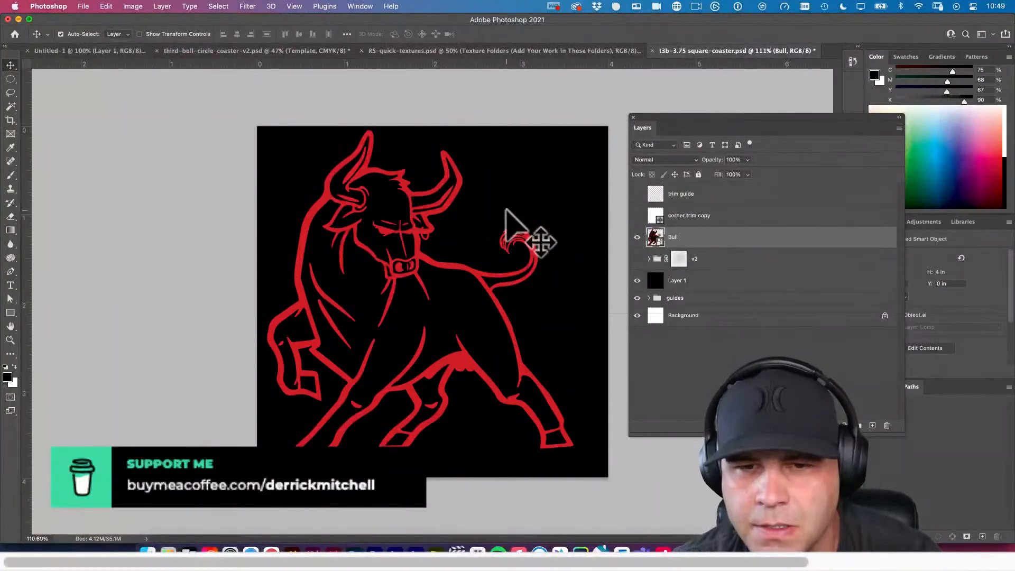
drag(421, 215, 406, 215)
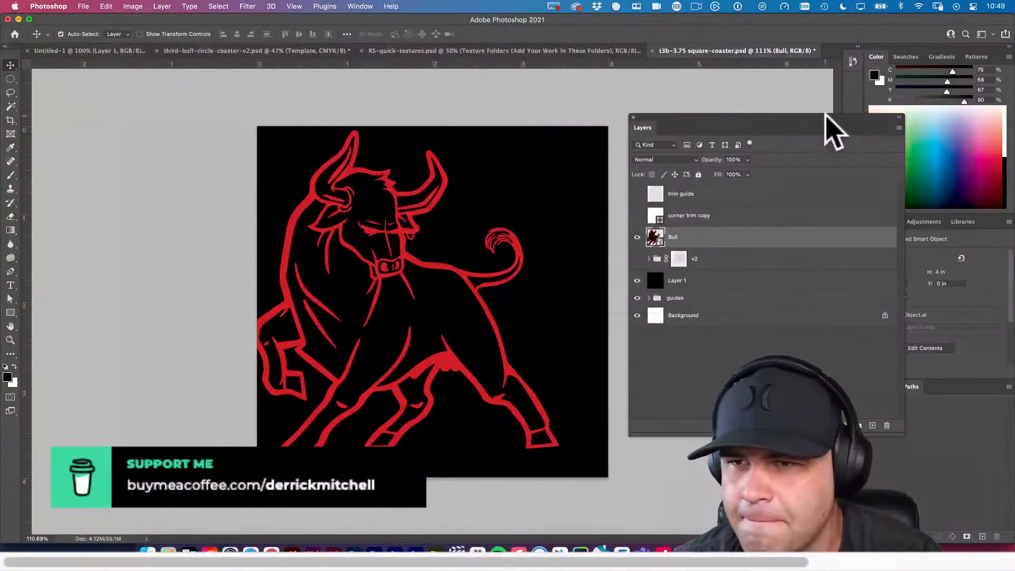
Show the Libraries, check the Third Bull & Co library's graphics in Illustrator and return to Photoshop.
drag(826, 115, 735, 148)
click(963, 222)
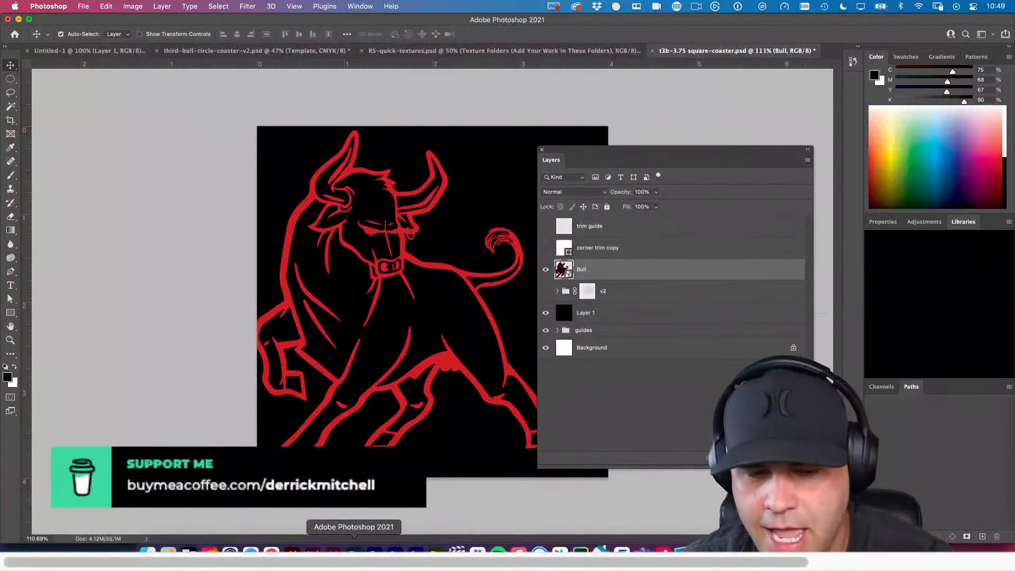
click(272, 552)
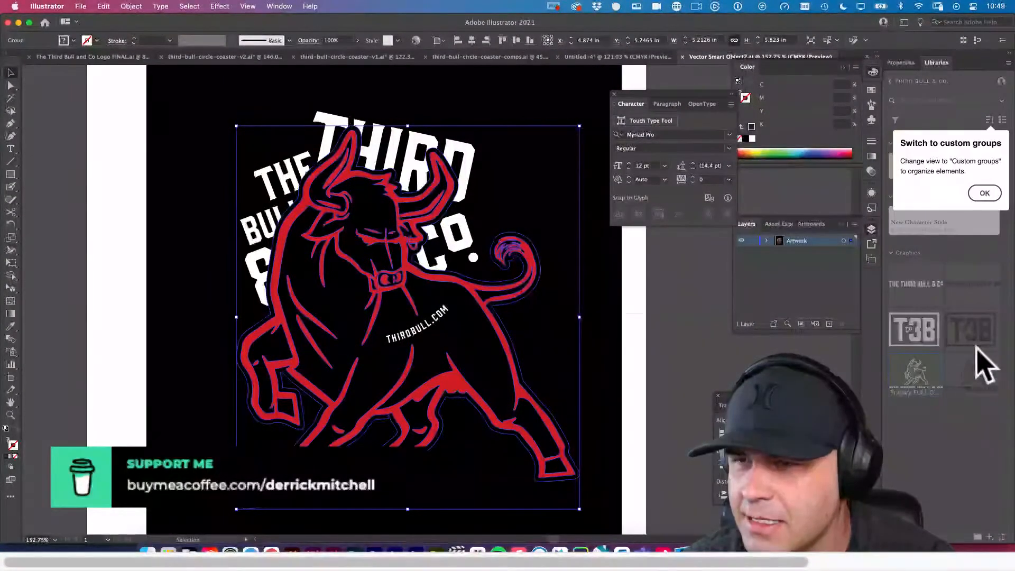
click(984, 193)
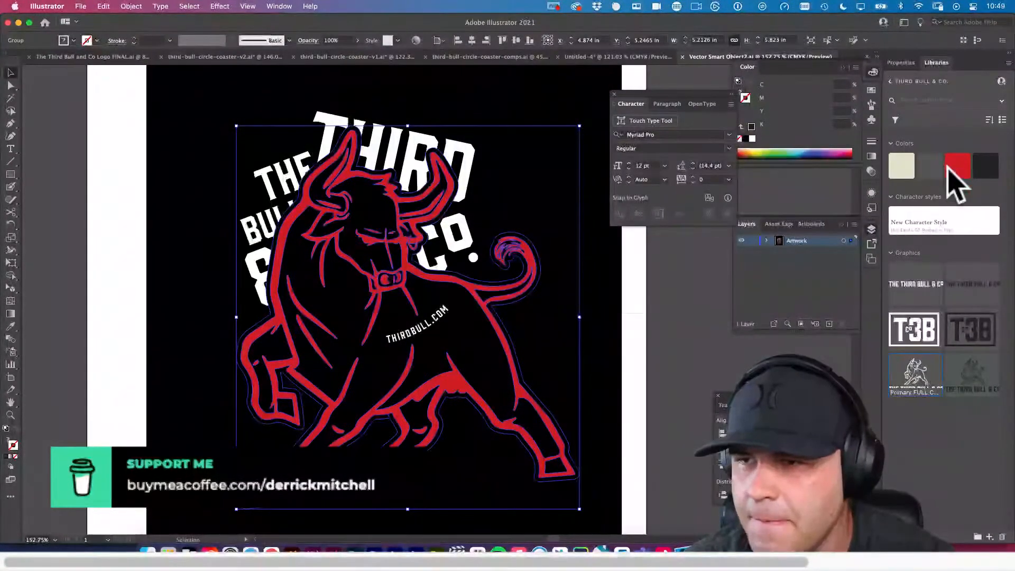
click(353, 550)
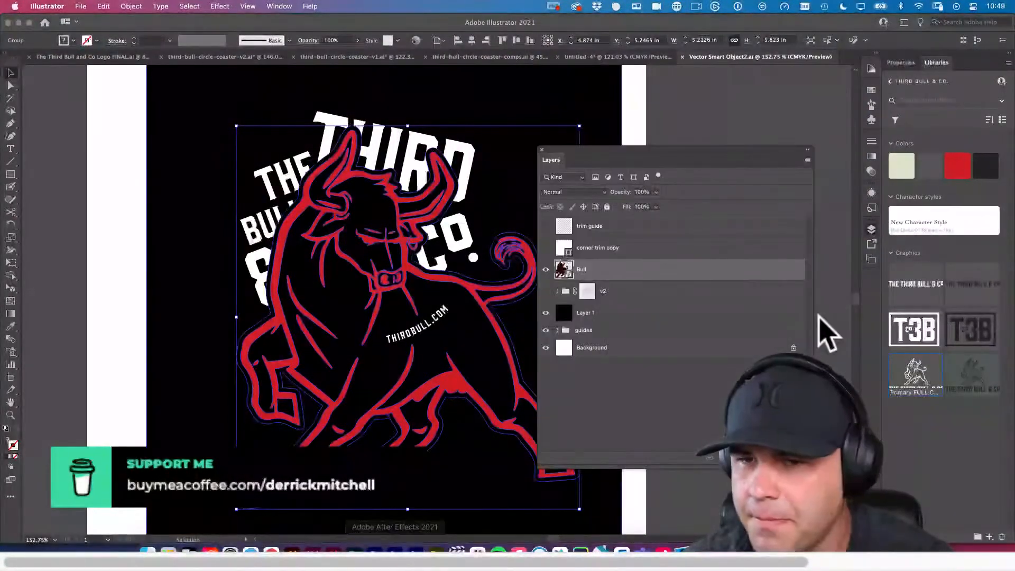
Place the T3B White and Red logo from the Third Bull & Co library above the Bull layer.
scroll(941, 322, down, 4)
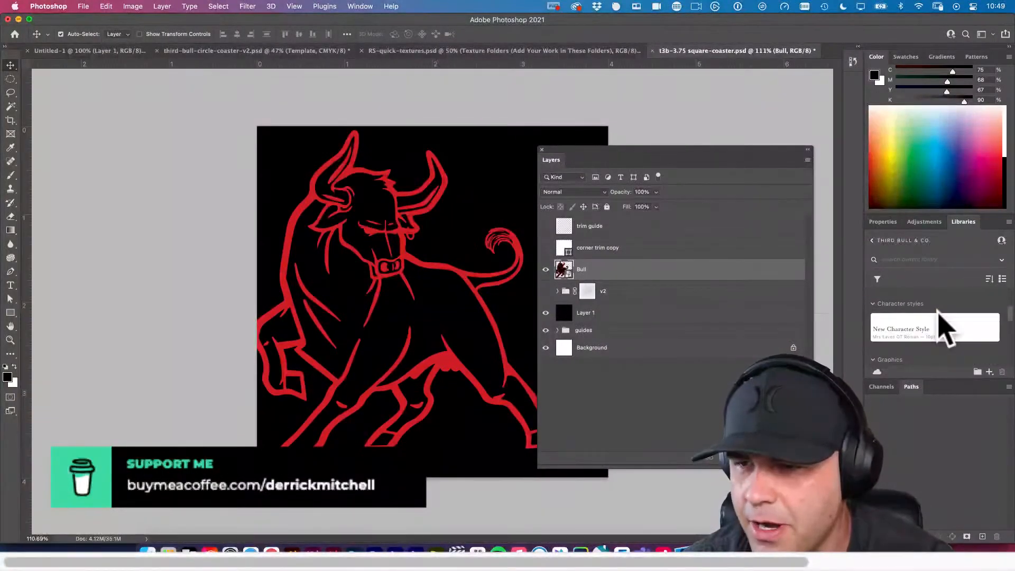
scroll(946, 327, down, 1)
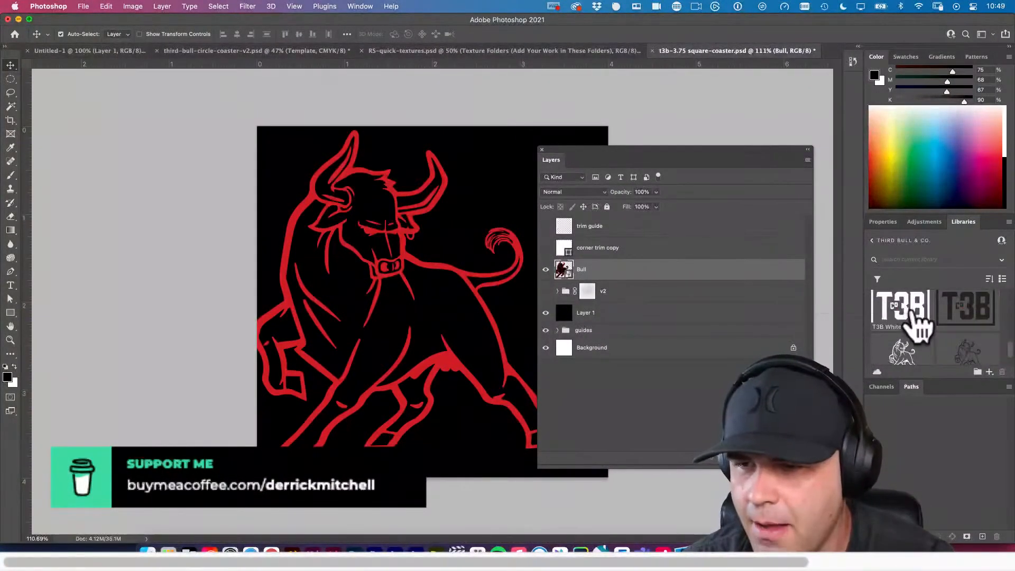
drag(912, 320, 426, 306)
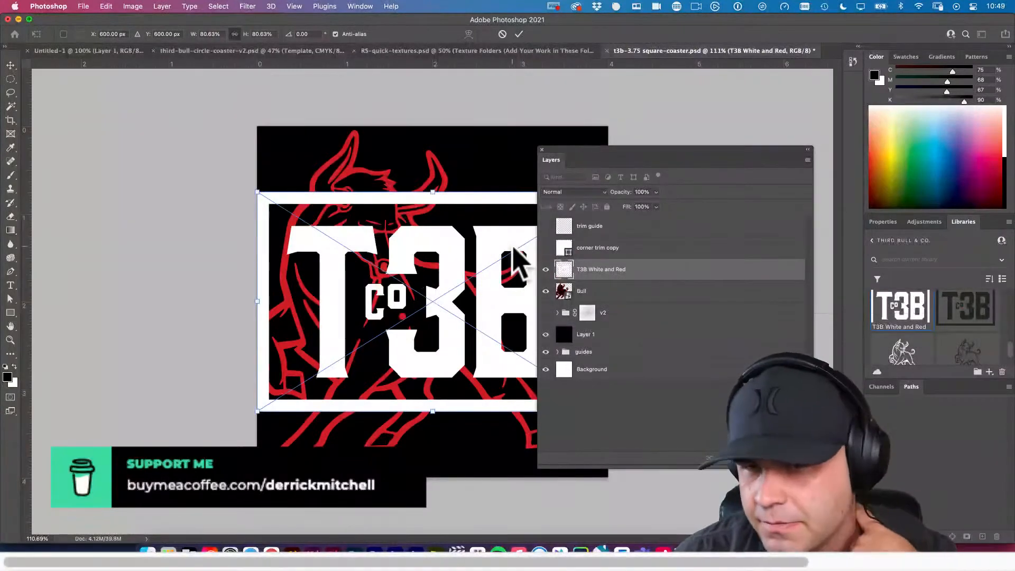
drag(569, 151, 678, 157)
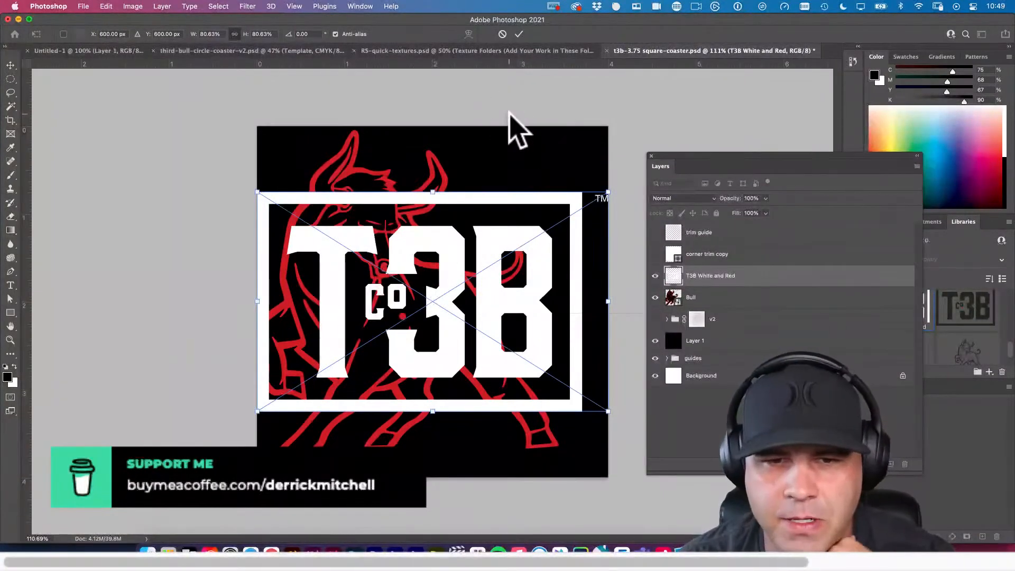
click(10, 64)
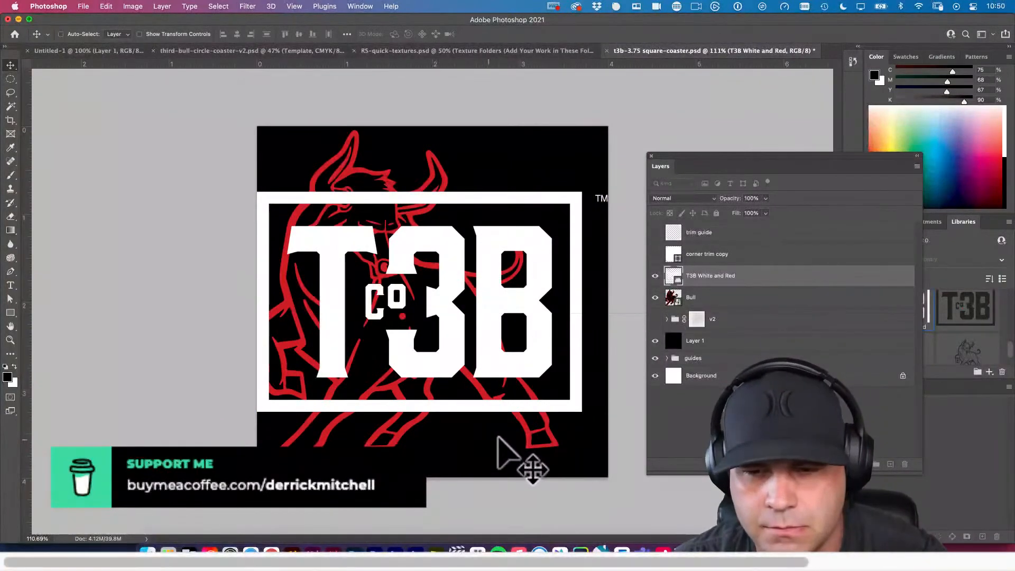
Scale the T3B White and Red logo down to about 39%, keeping its upper edge at the bull's head height.
key(super+t)
drag(264, 415, 404, 321)
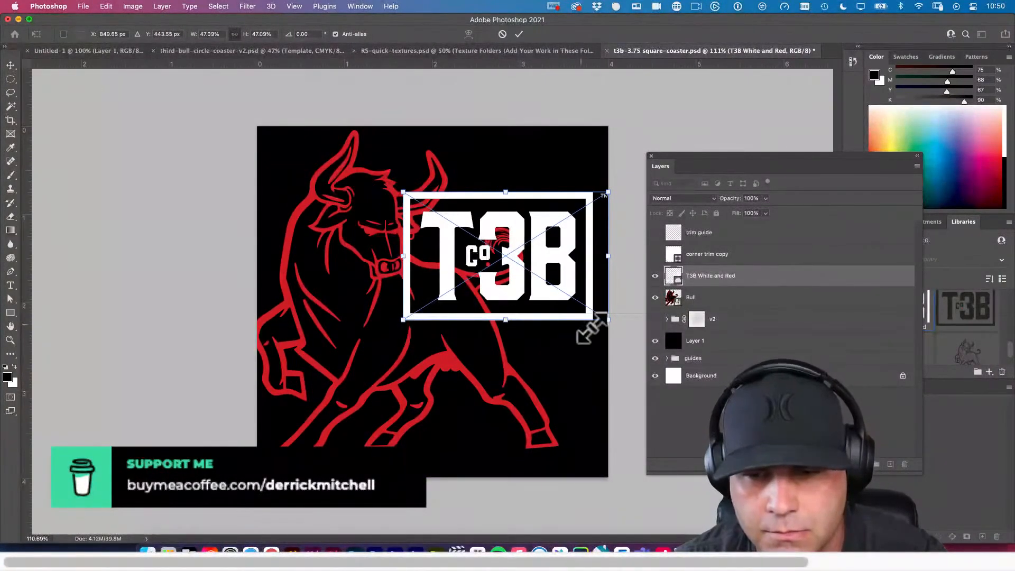
drag(607, 318, 561, 298)
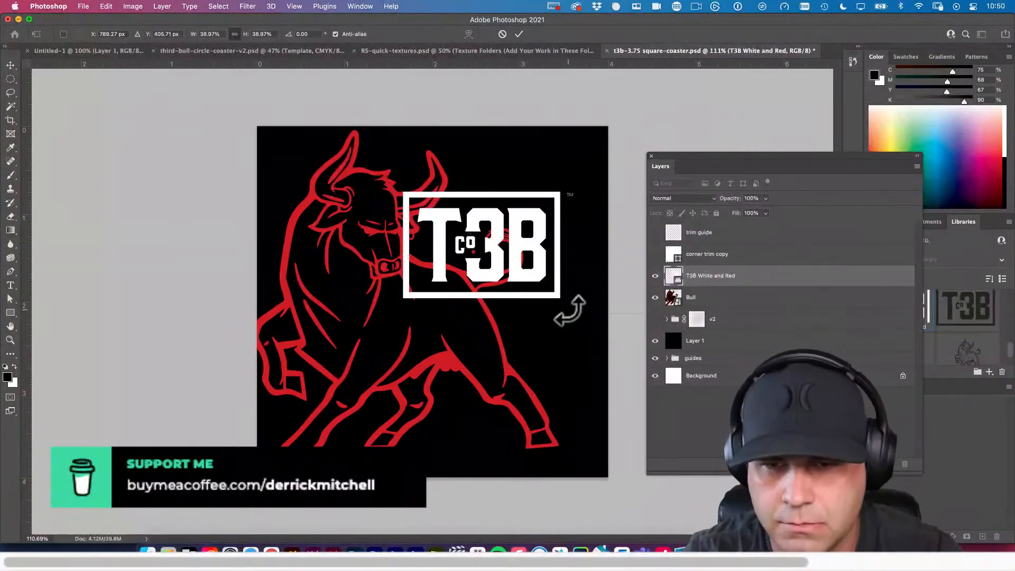
key(Return)
Move the T3B logo up and right into the canvas's upper-right corner, leaving a small margin around its frame.
key(shift+Up)
key(shift+Up)
key(shift+Up)
key(shift+Up)
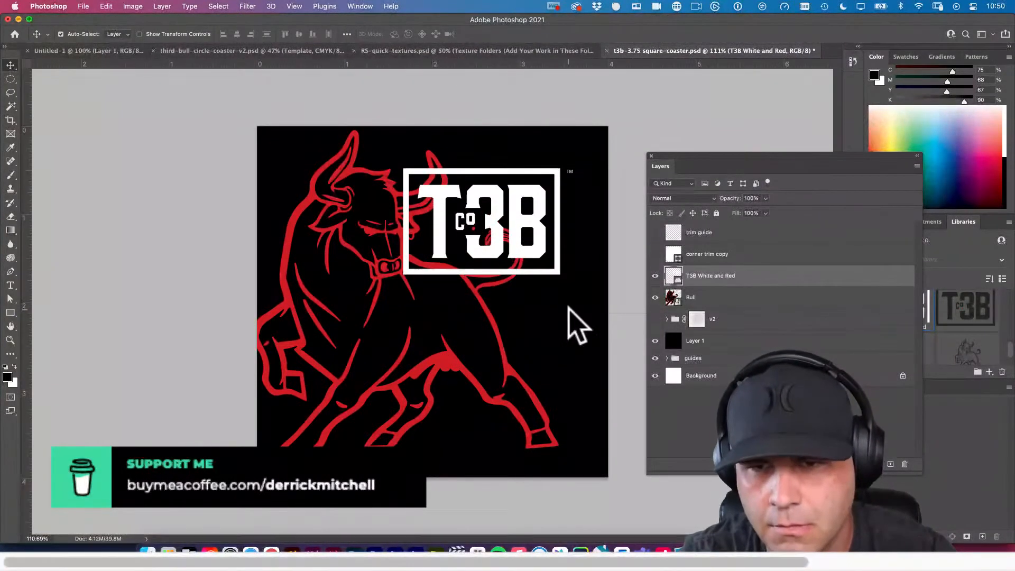
key(shift+Up)
key(shift+Up)
key(shift+Up)
key(shift+Right)
key(shift+Right)
key(shift+Right)
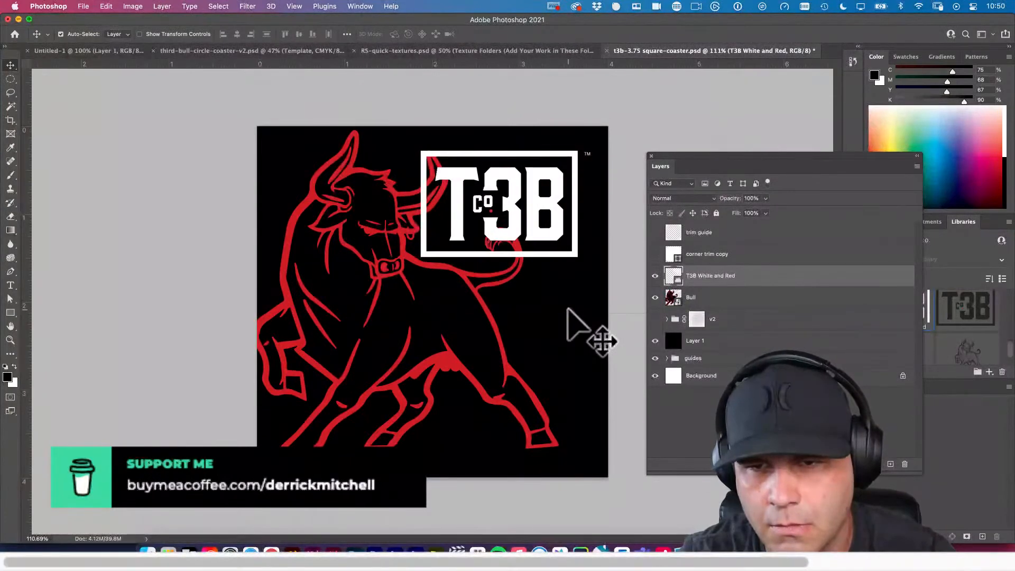
key(shift+Right)
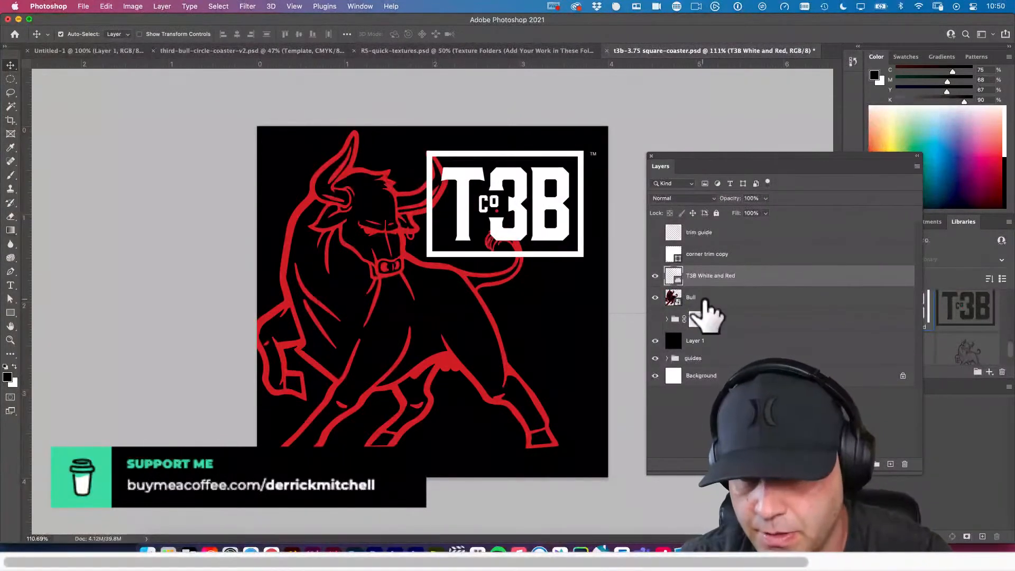
Bring the Bull layer in front of the T3B White and Red logo and save the coaster file.
click(700, 298)
key(super+bracketright)
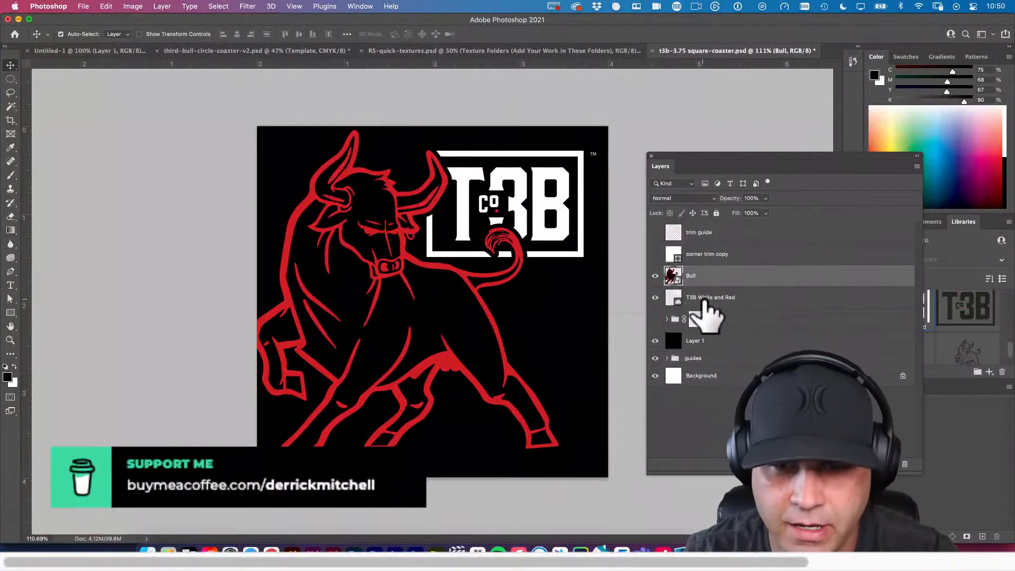
click(600, 247)
key(super+s)
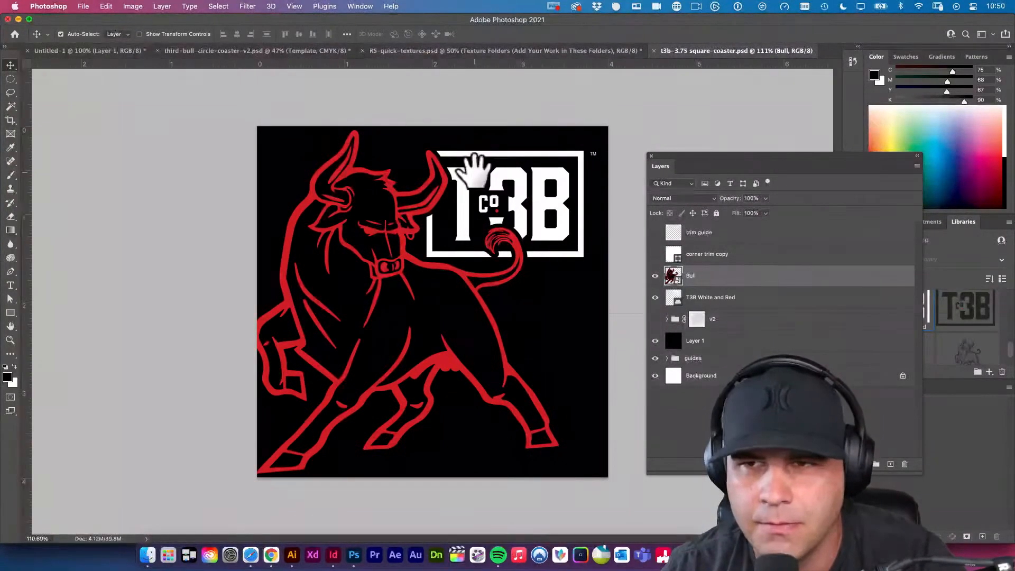
Create a 4 × 4 inch CMYK document at 300 pixels/inch without artboards and close it.
click(83, 6)
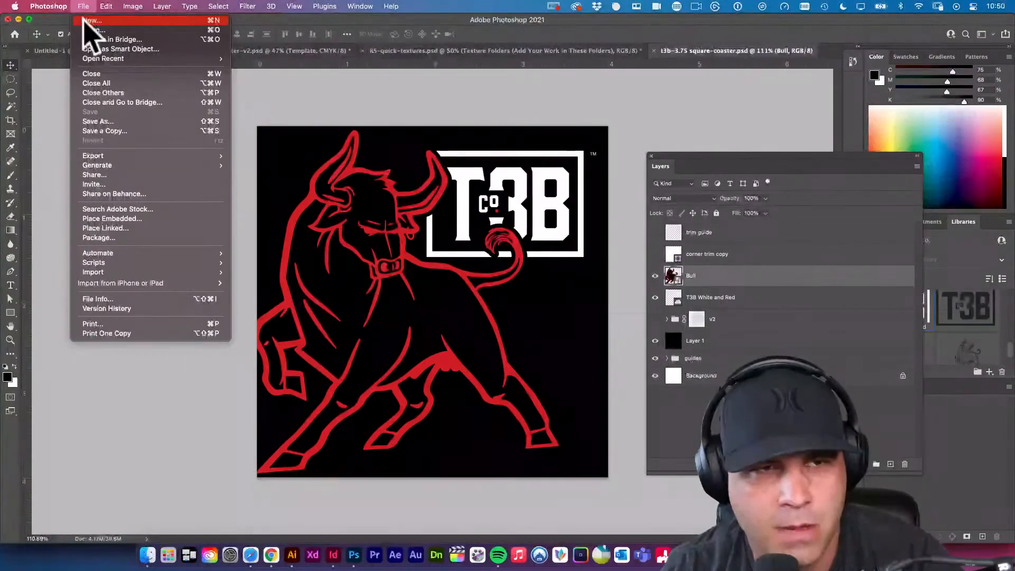
click(91, 21)
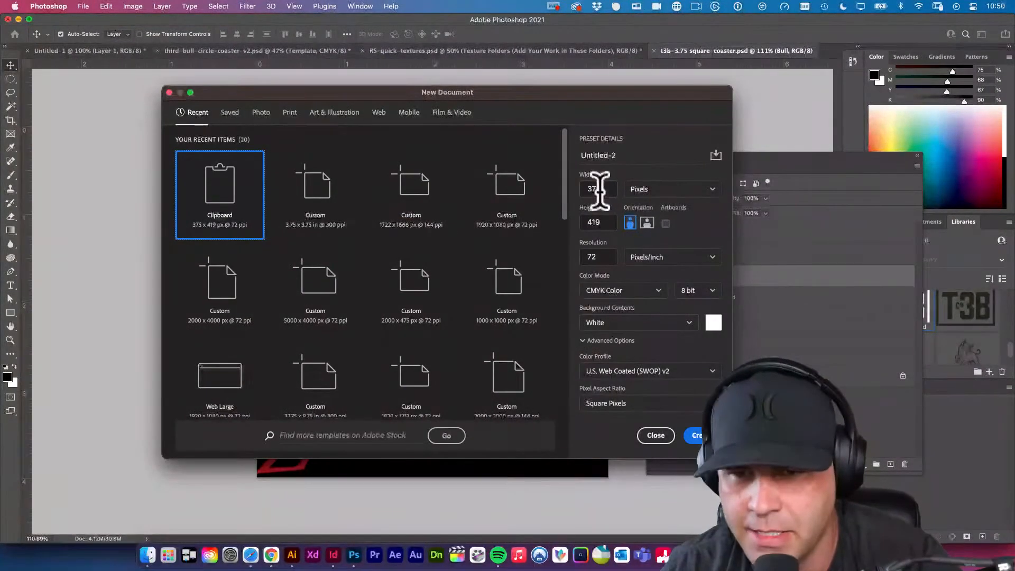
click(592, 189)
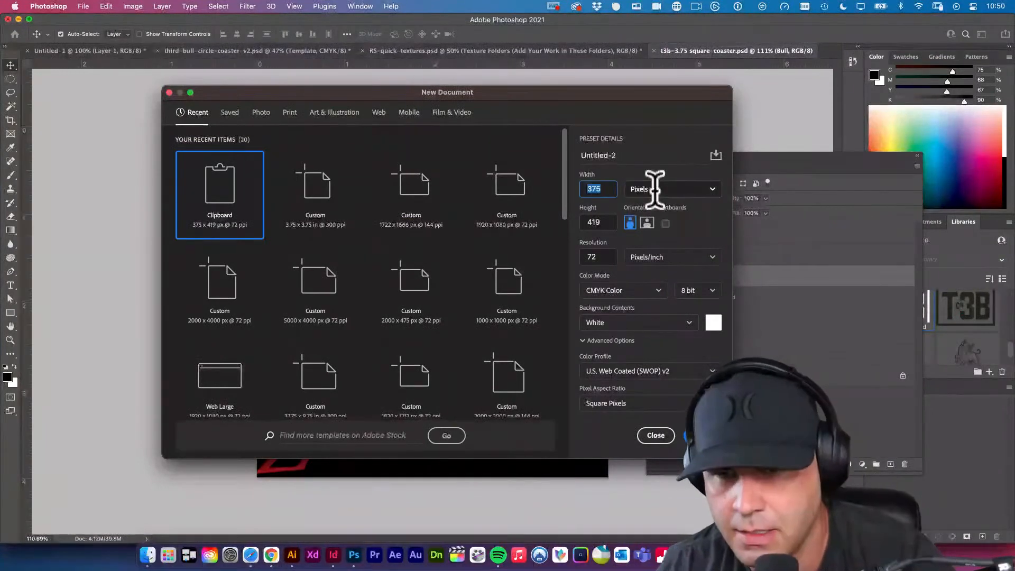
click(654, 191)
click(661, 230)
double_click(597, 189)
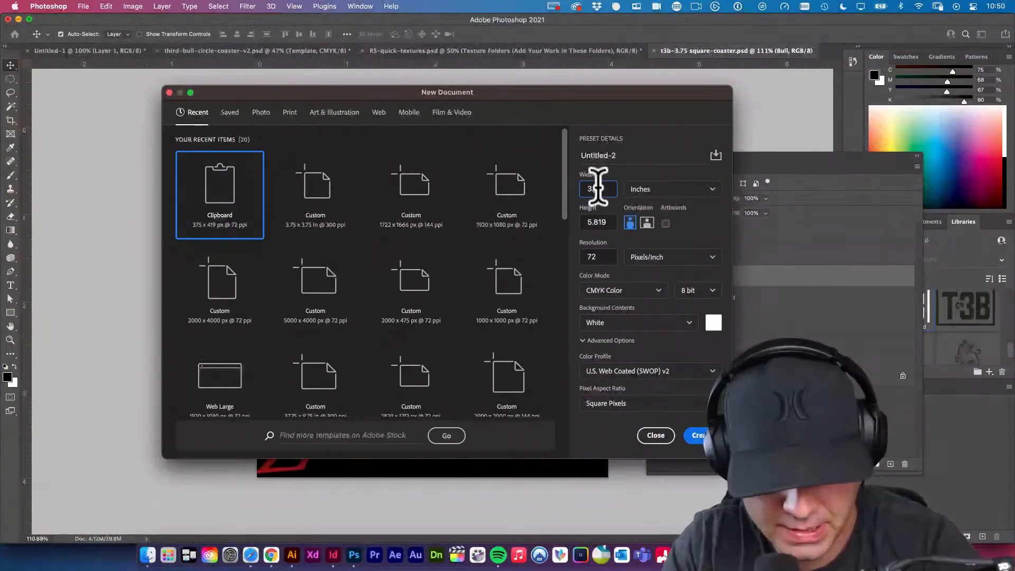
key(Tab)
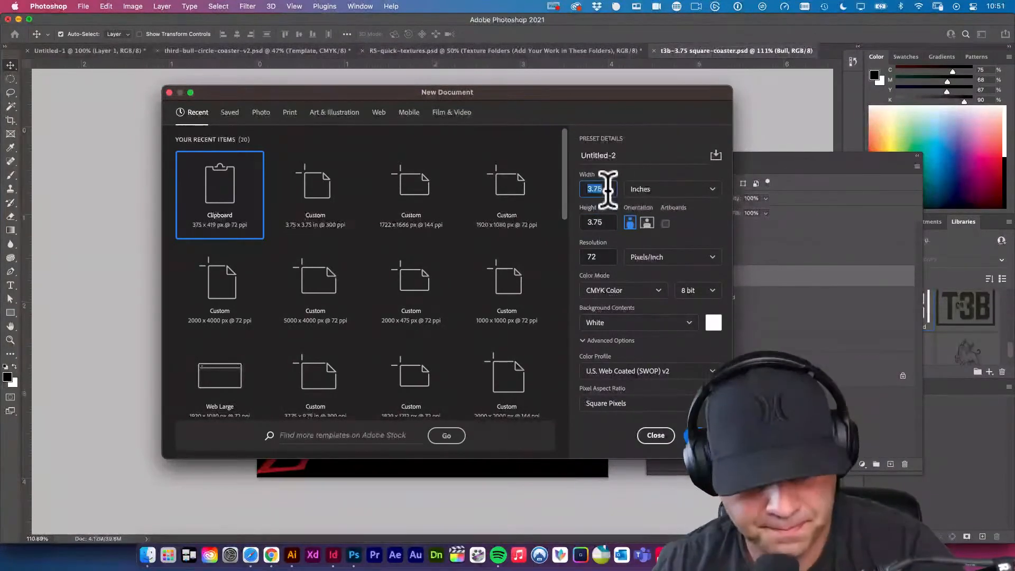
key(Tab)
text(4)
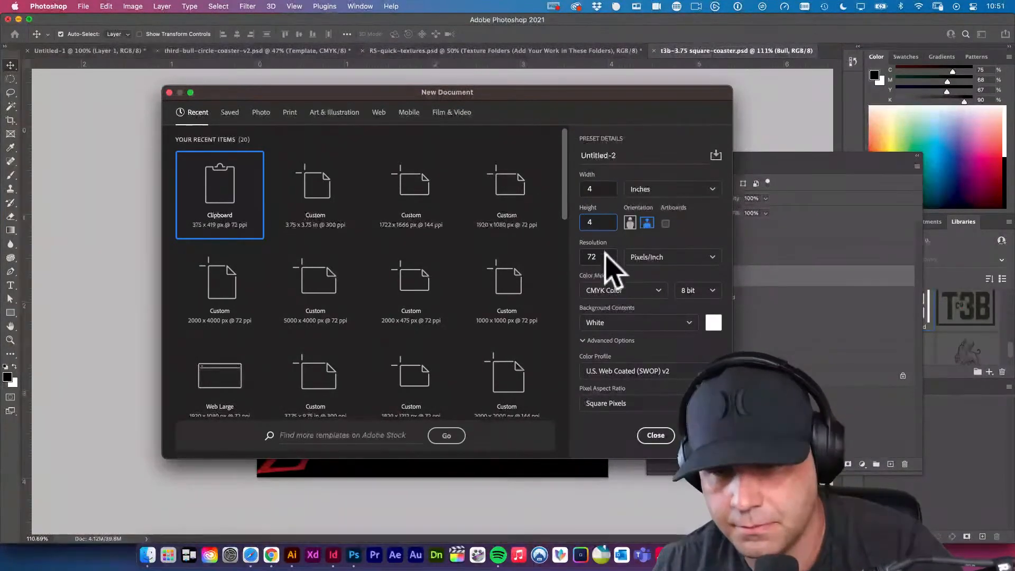
key(Tab)
text(300)
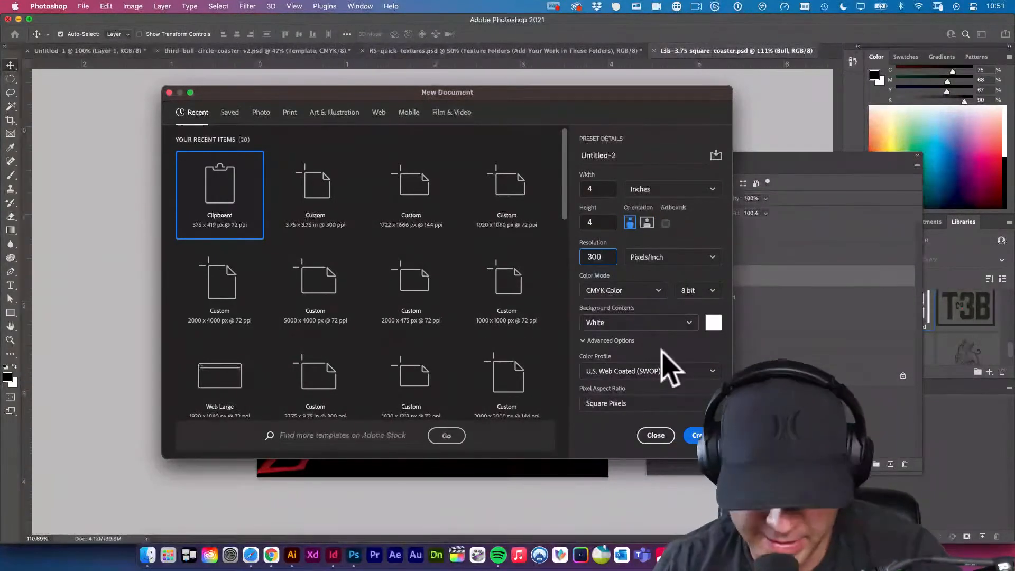
click(693, 438)
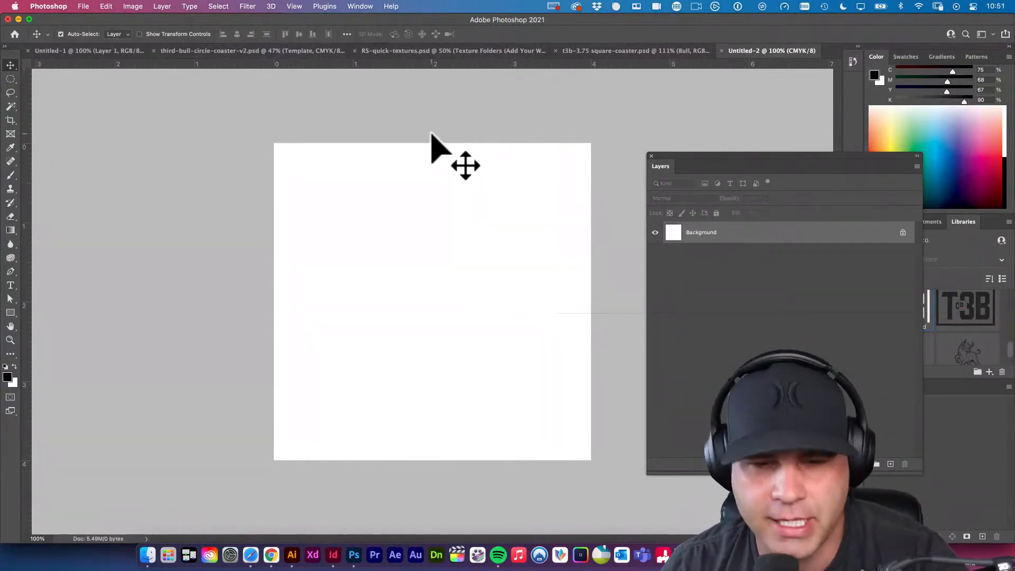
key(super+w)
Set up another new document 4 inches wide and 4 inches high at 300 pixels/inch.
key(super+n)
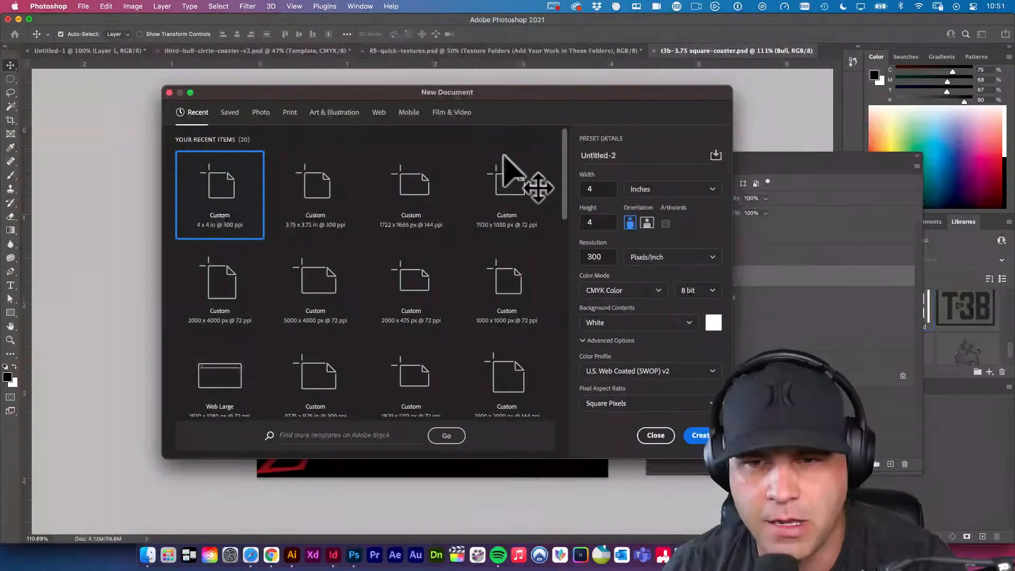
click(642, 190)
click(640, 226)
double_click(605, 190)
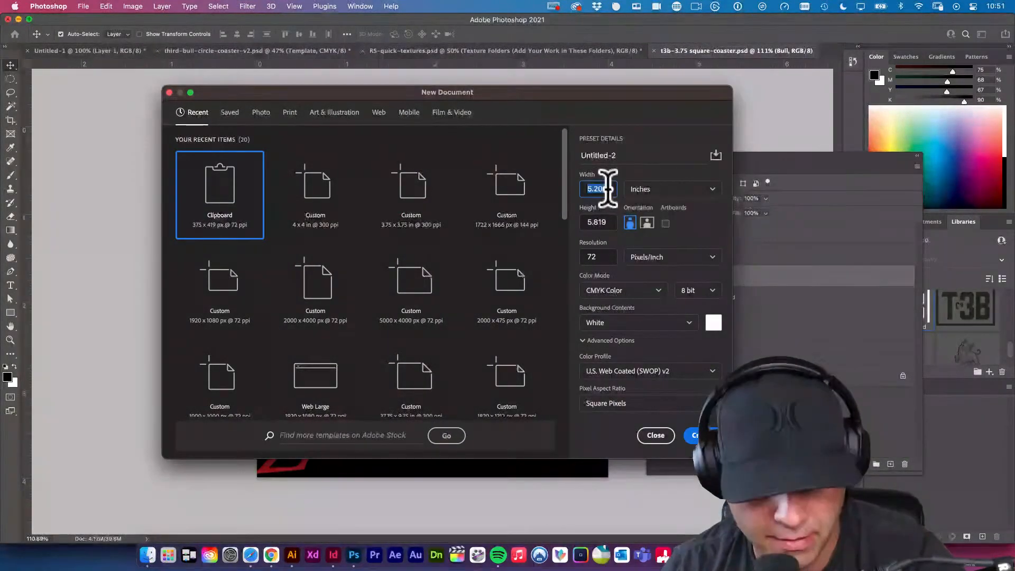
text(4)
key(Tab)
text(4)
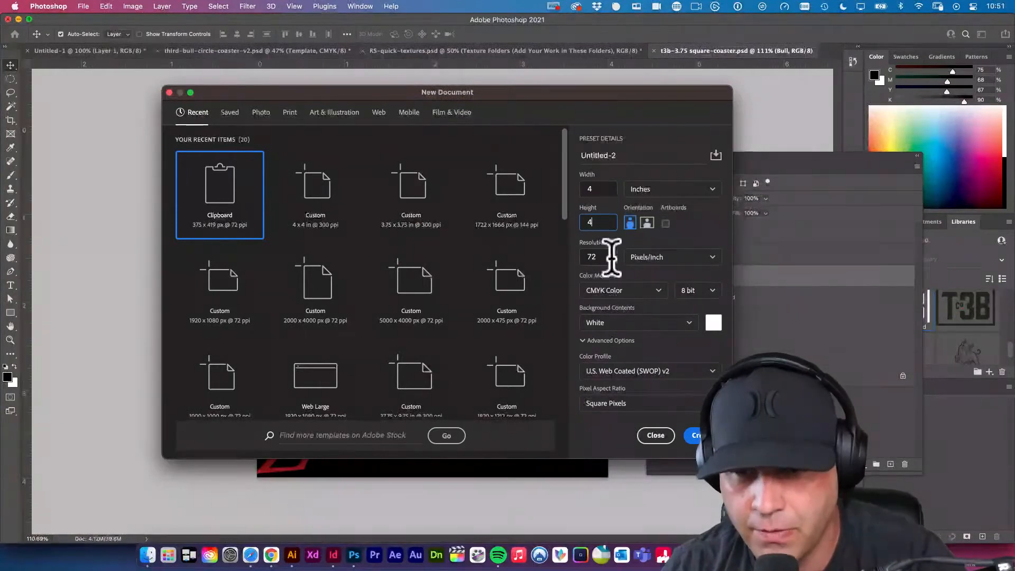
key(Tab)
text(300)
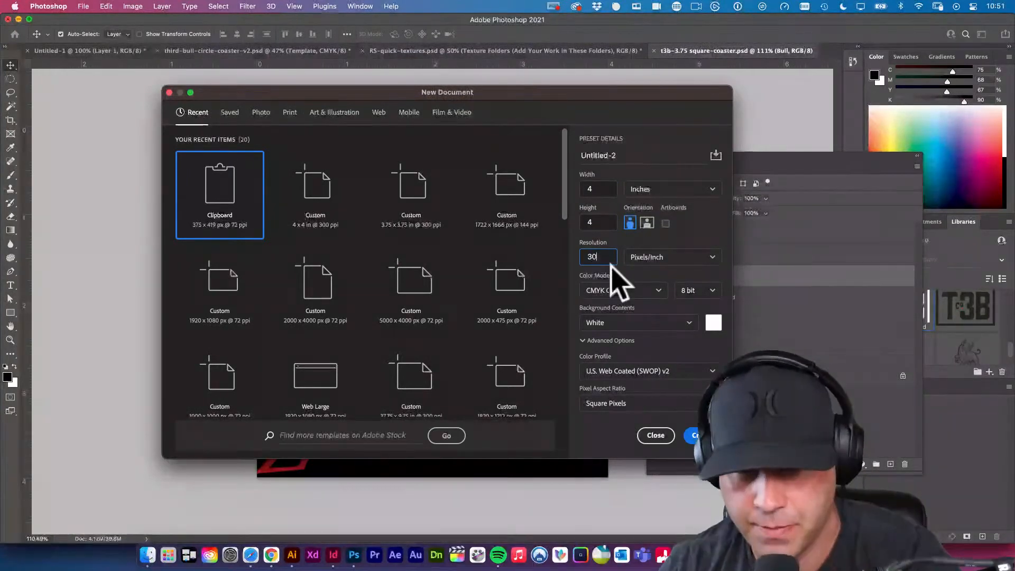
Enable artboards with RGB Color for the new document and create it.
click(669, 225)
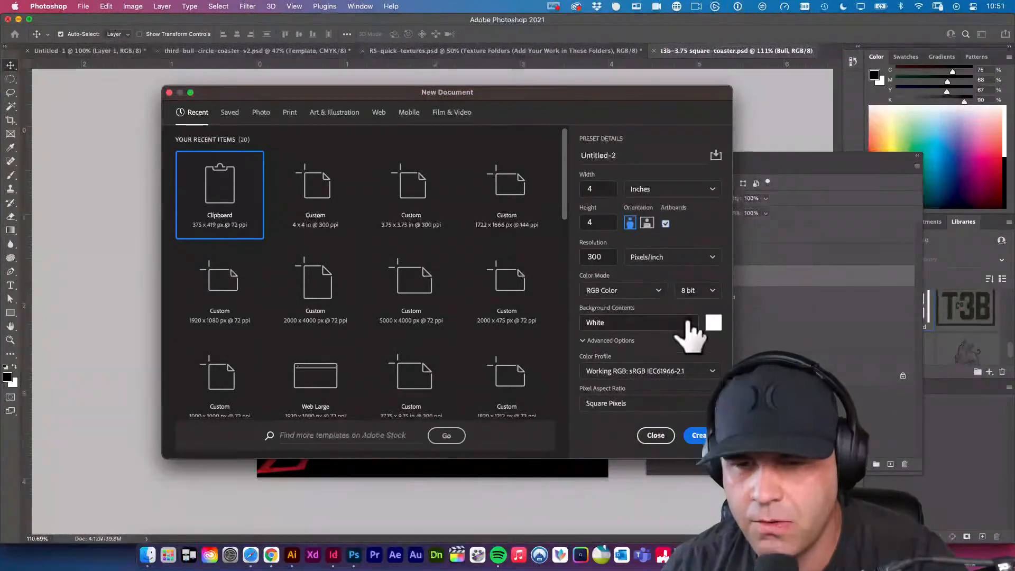
click(618, 290)
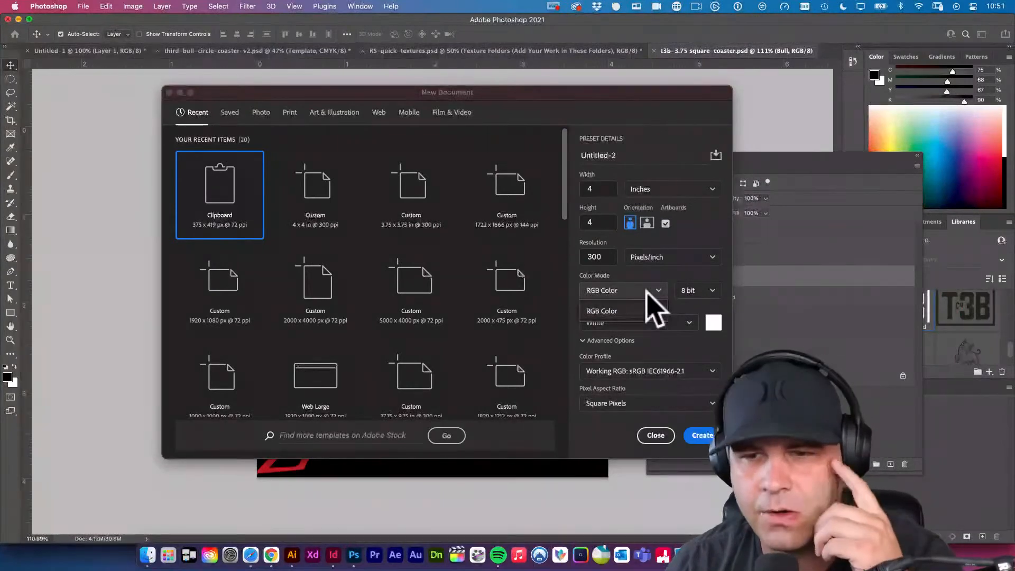
click(601, 311)
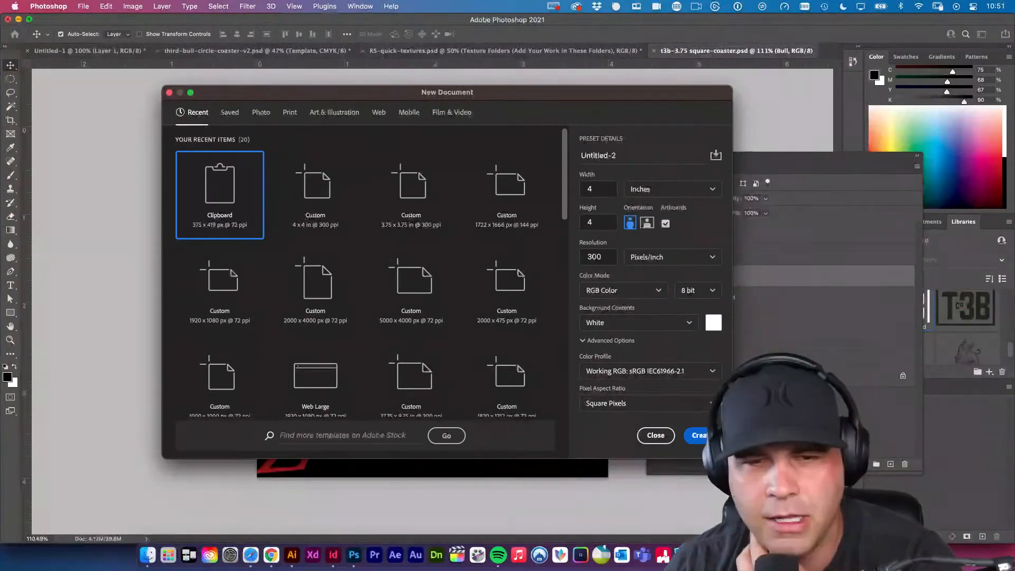
click(698, 435)
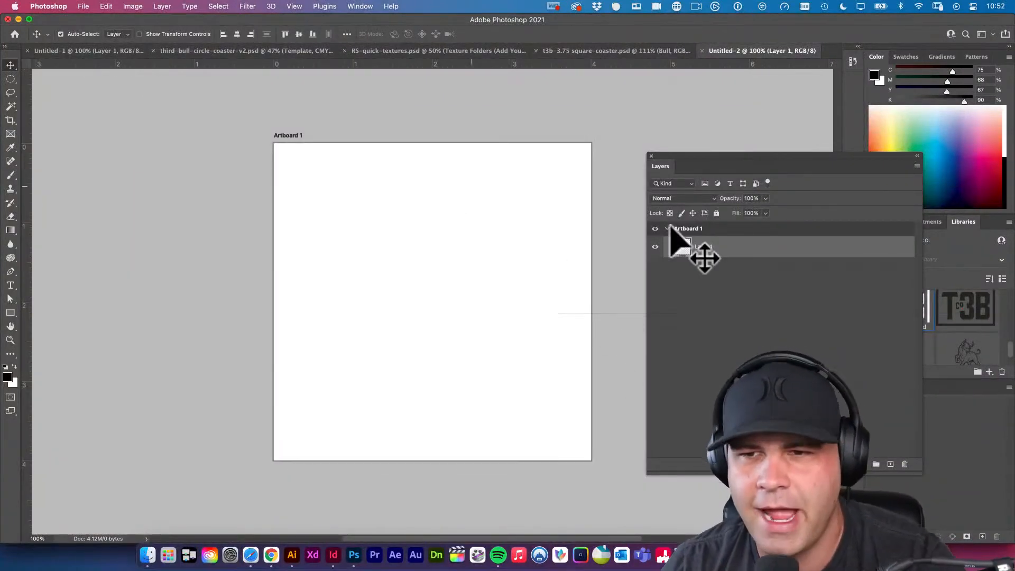
Fill Layer 1 inside Artboard 1 with the black foreground color.
click(673, 229)
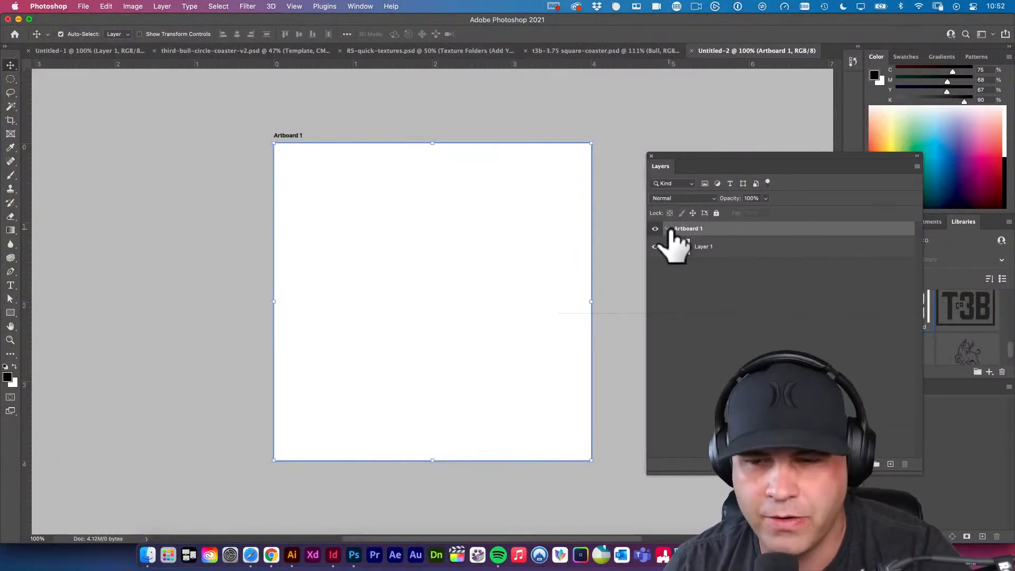
click(668, 229)
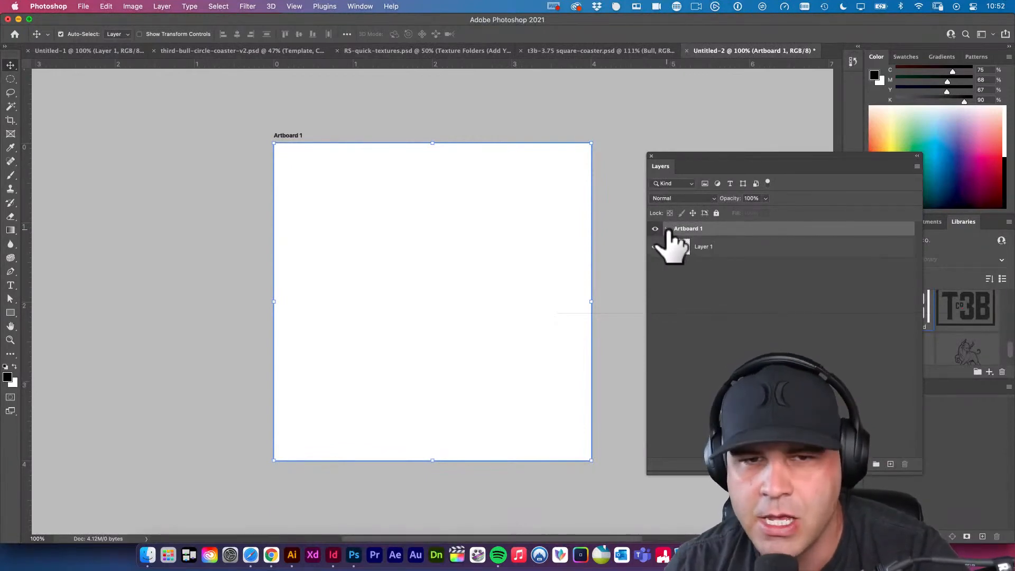
click(693, 247)
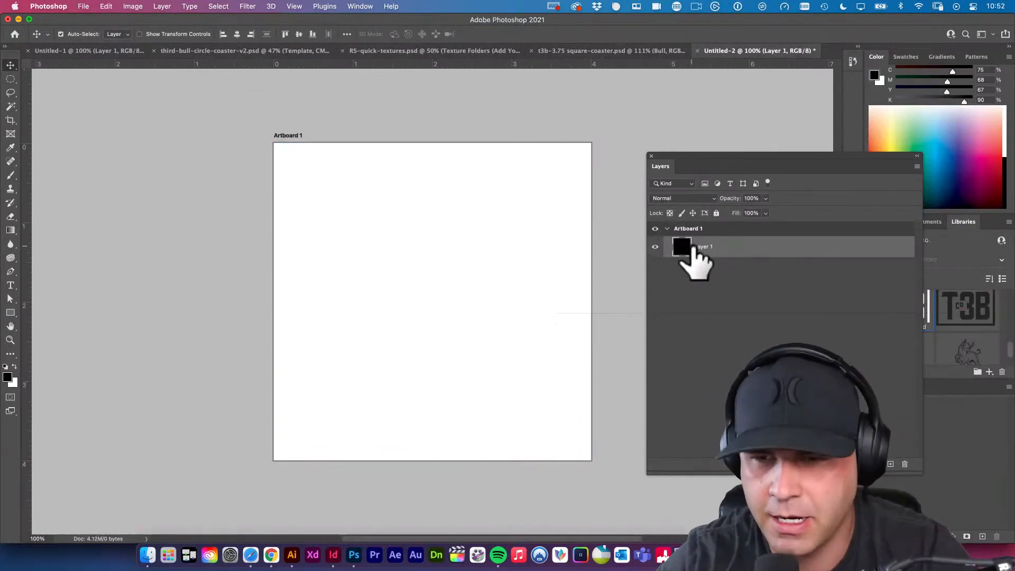
key(alt+BackSpace)
Duplicate Artboard 1 with its black layer and rename the copy Artboard 2.
click(687, 228)
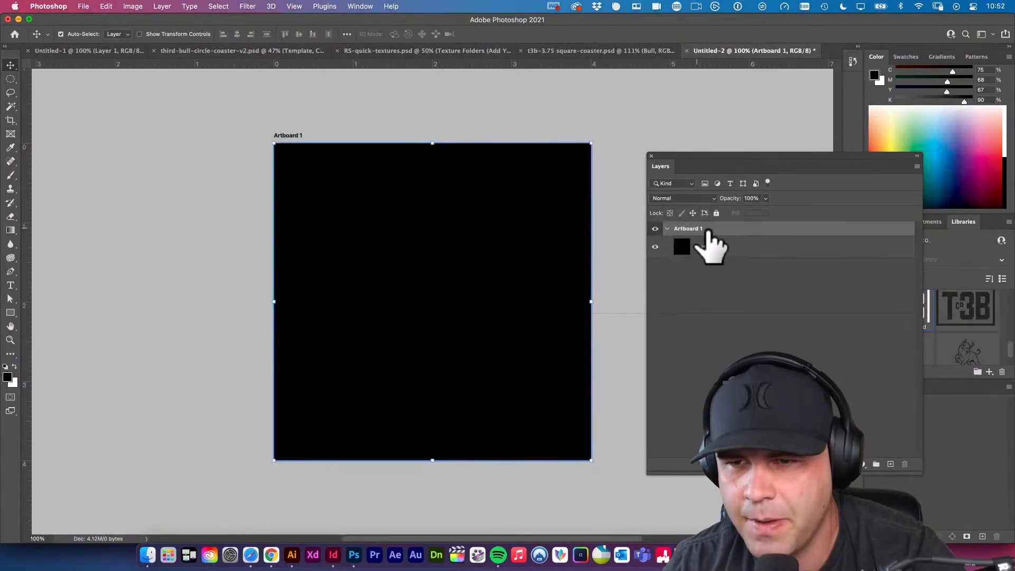
key(super+j)
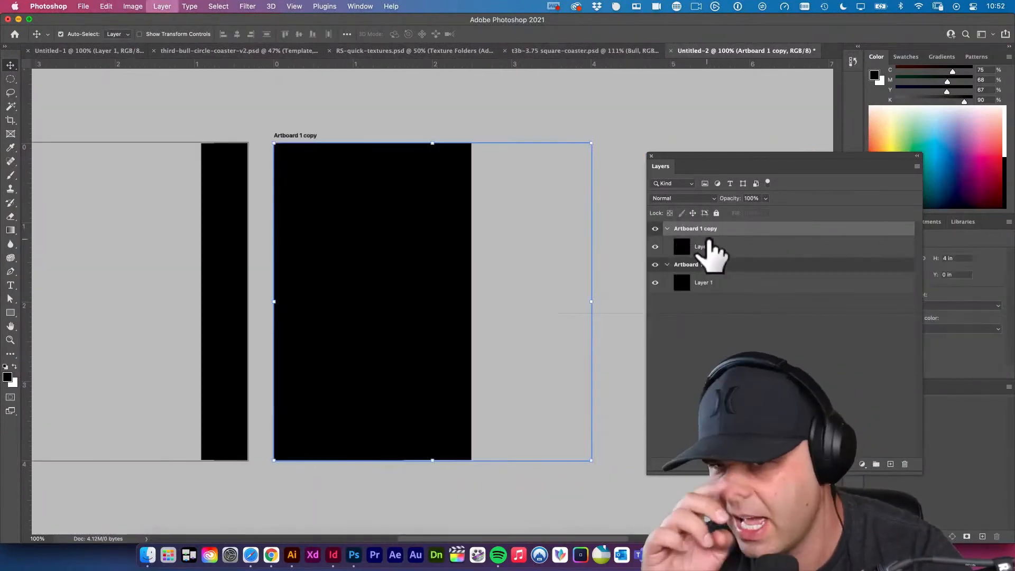
scroll(494, 254, down, 3)
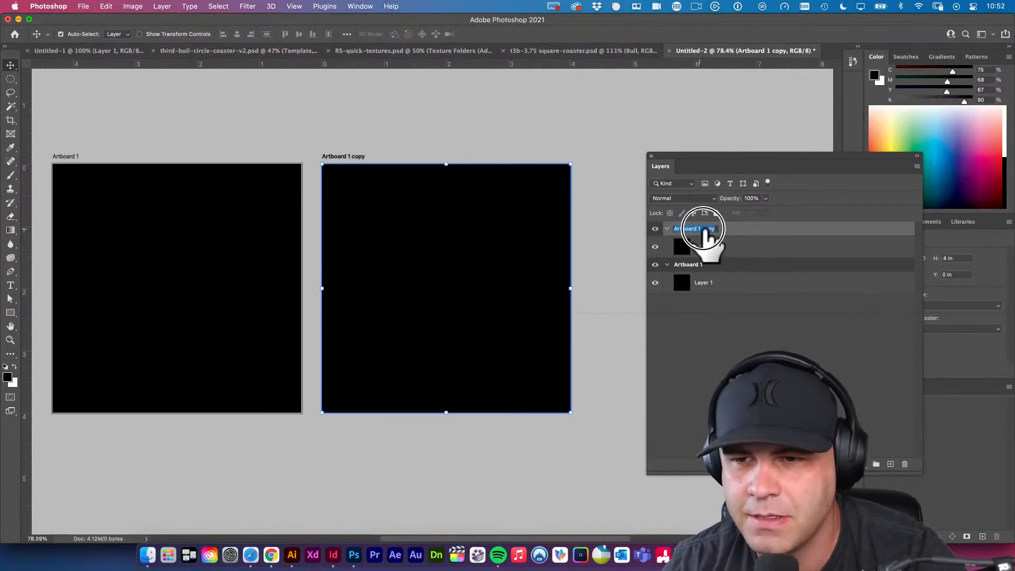
drag(698, 229, 731, 232)
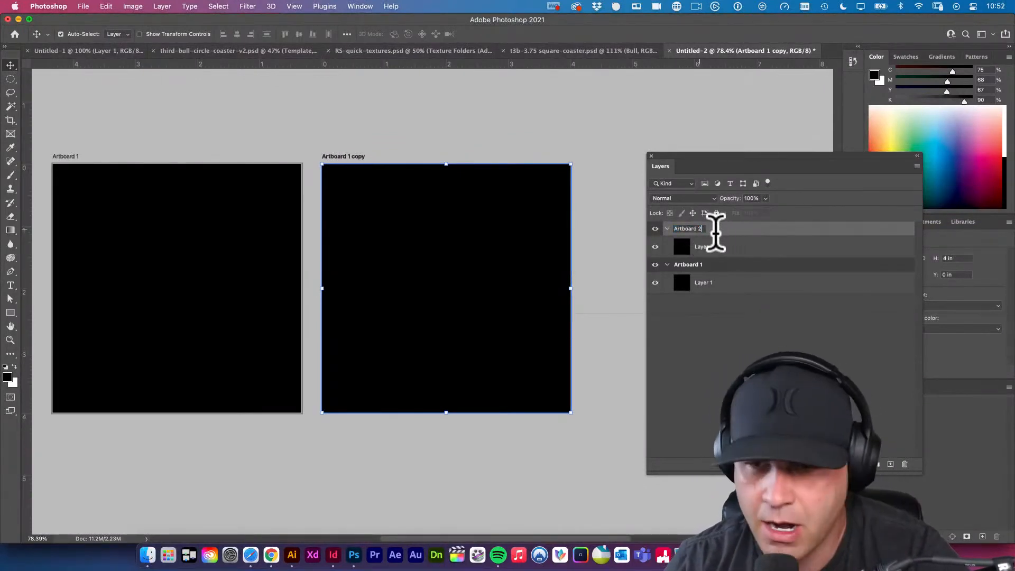
key(Return)
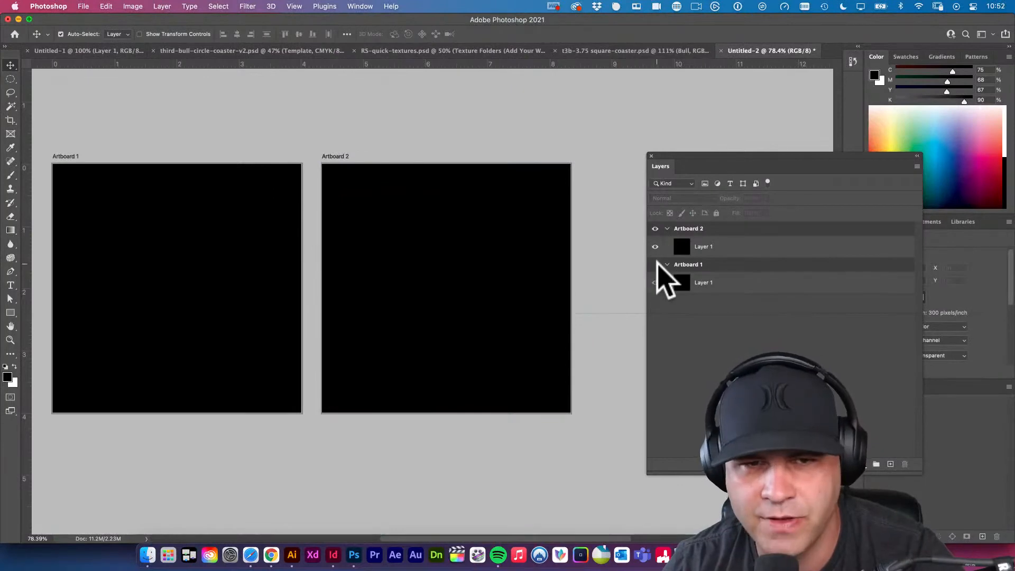
Examine how the artboards can be hidden and collapsed, and which commands are available for Artboard 2.
click(655, 264)
click(655, 264)
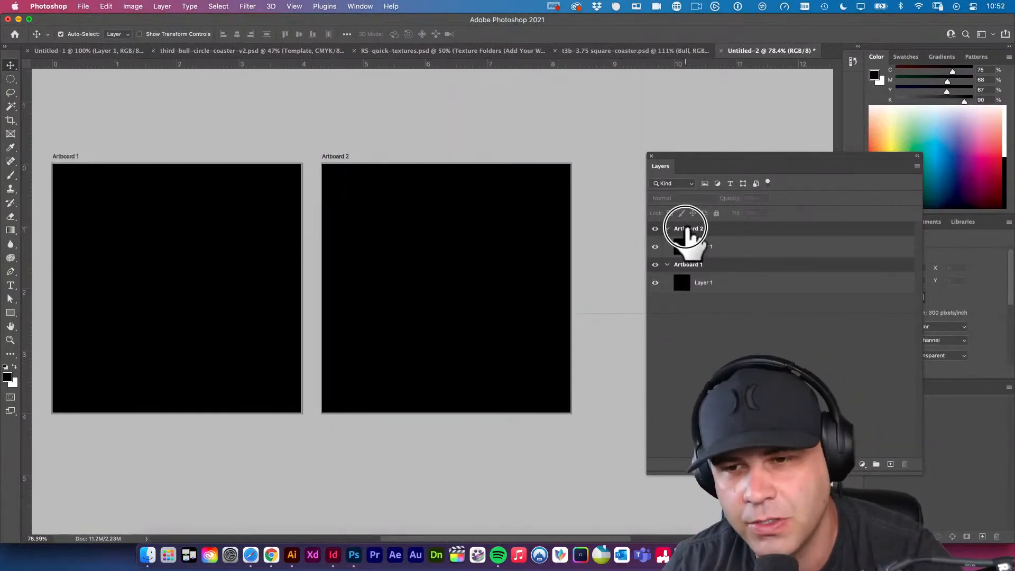
click(687, 231)
click(667, 228)
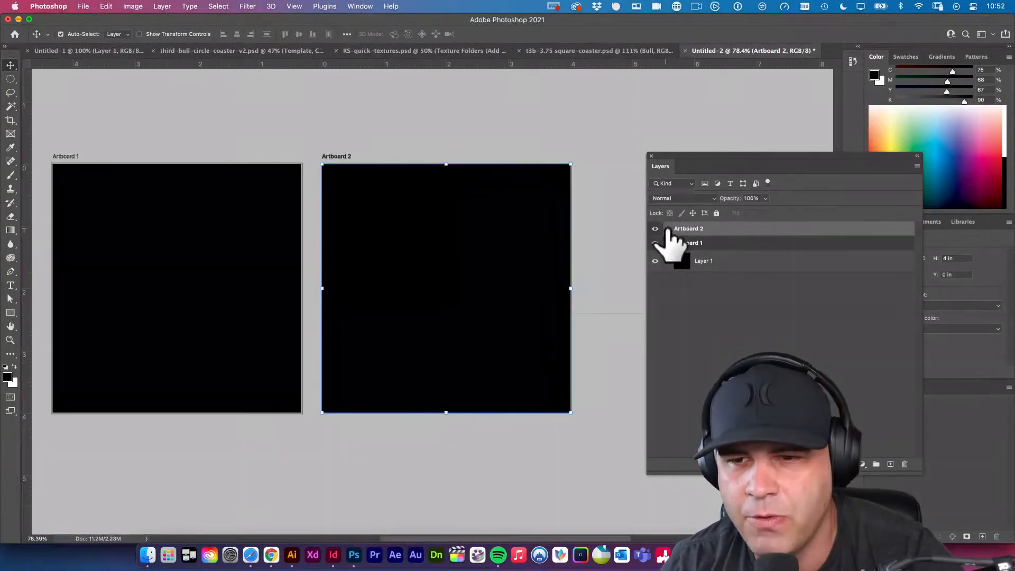
right_click(689, 231)
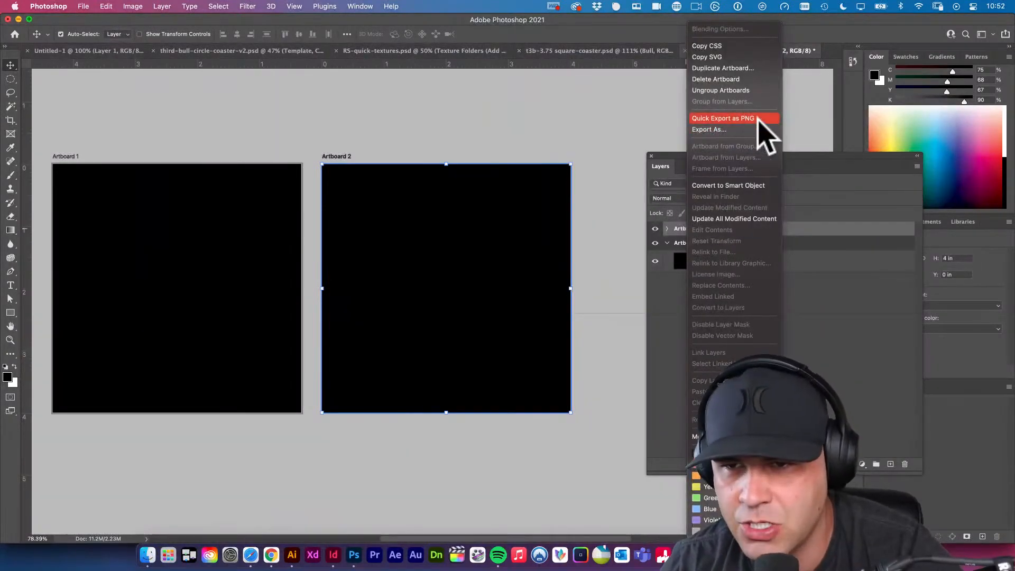
click(830, 318)
click(668, 228)
scroll(528, 235, down, 5)
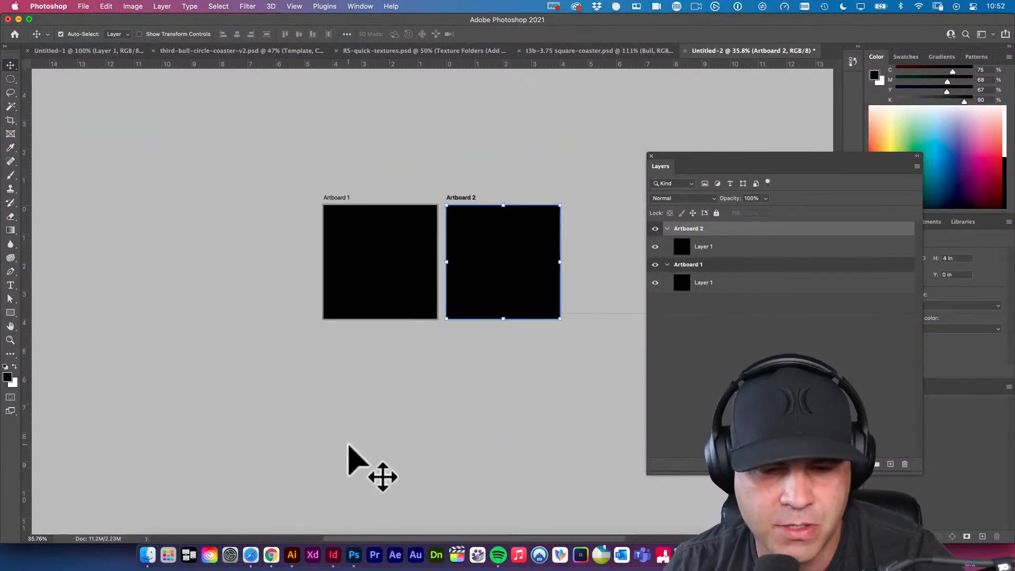
Switch to Illustrator and view the circle coaster variations in third-bull-circle-coaster-comps.ai with nothing selected.
click(293, 555)
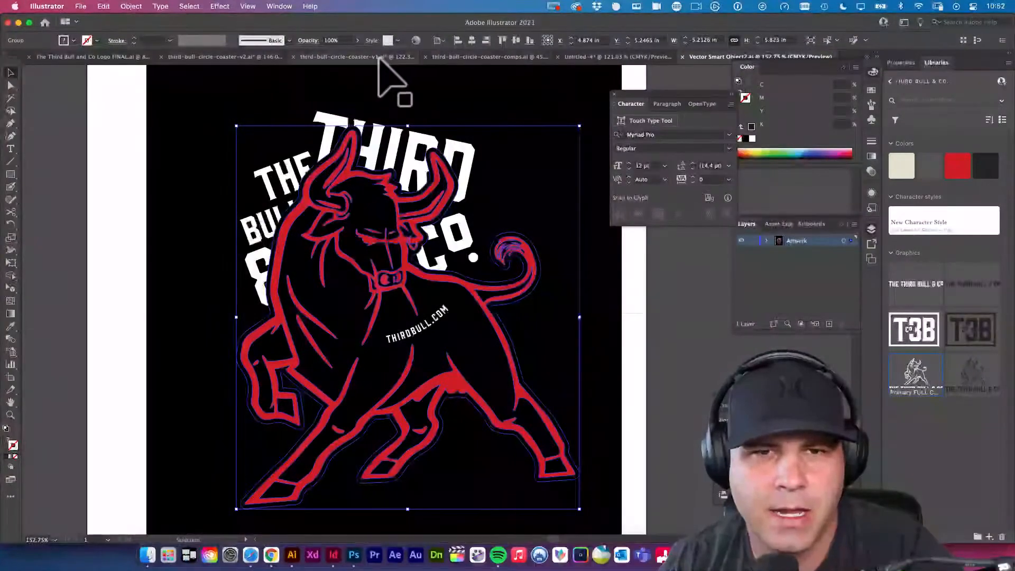
click(506, 58)
alt+super+click(547, 335)
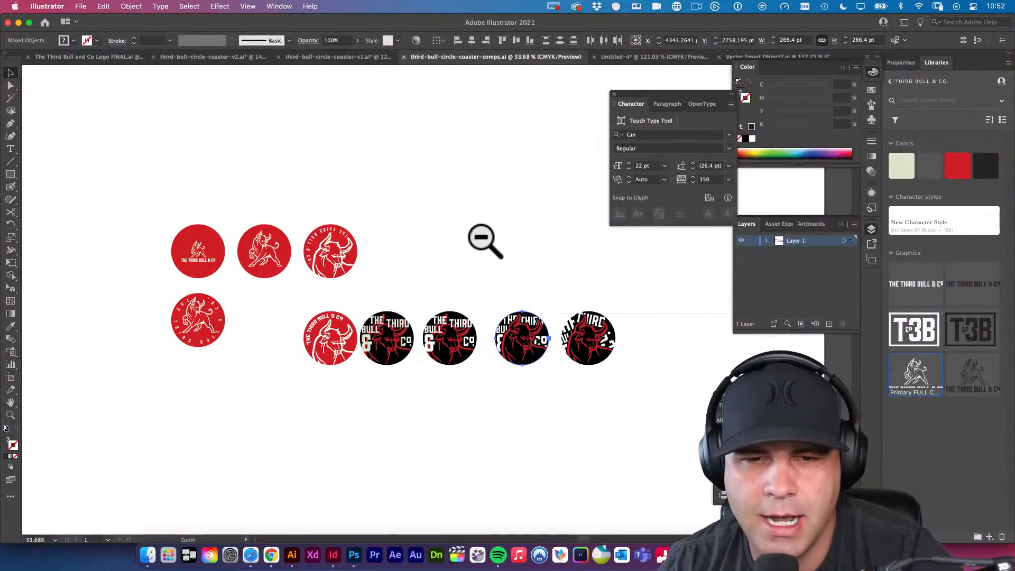
key(shift+super+a)
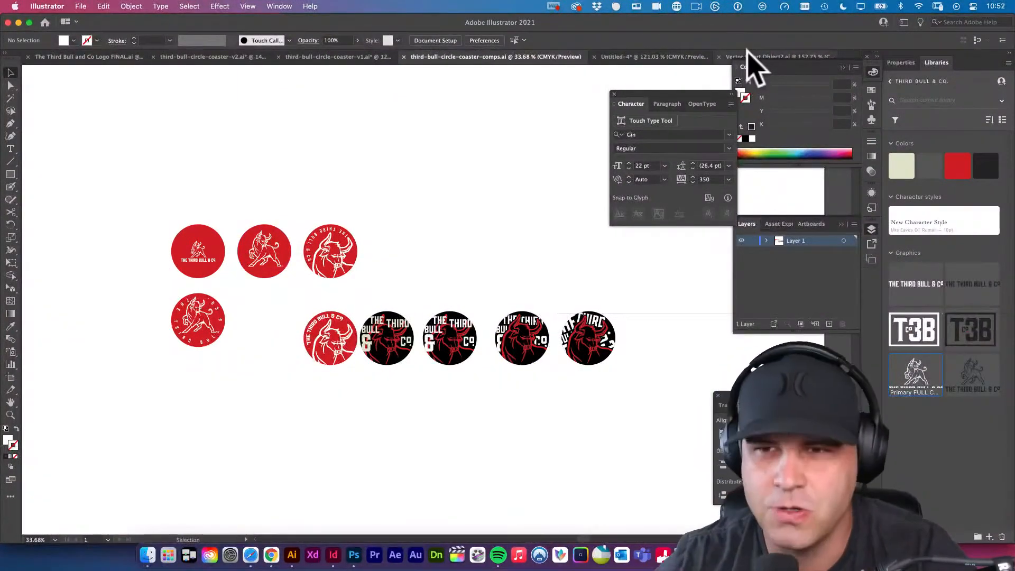
Switch back to Photoshop and make the trim guide layer visible in t3b-3.75 square-coaster.psd.
click(355, 559)
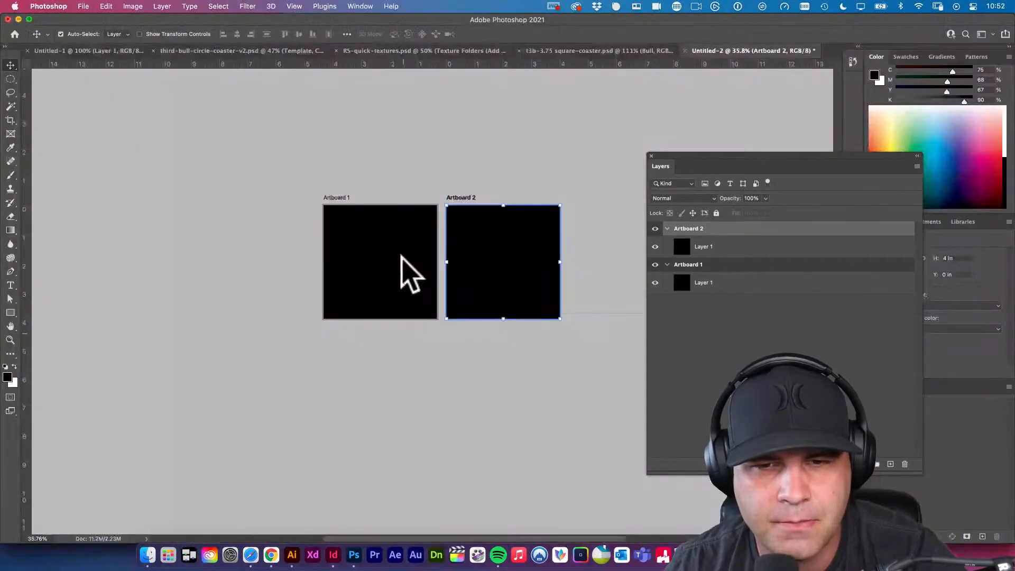
click(417, 174)
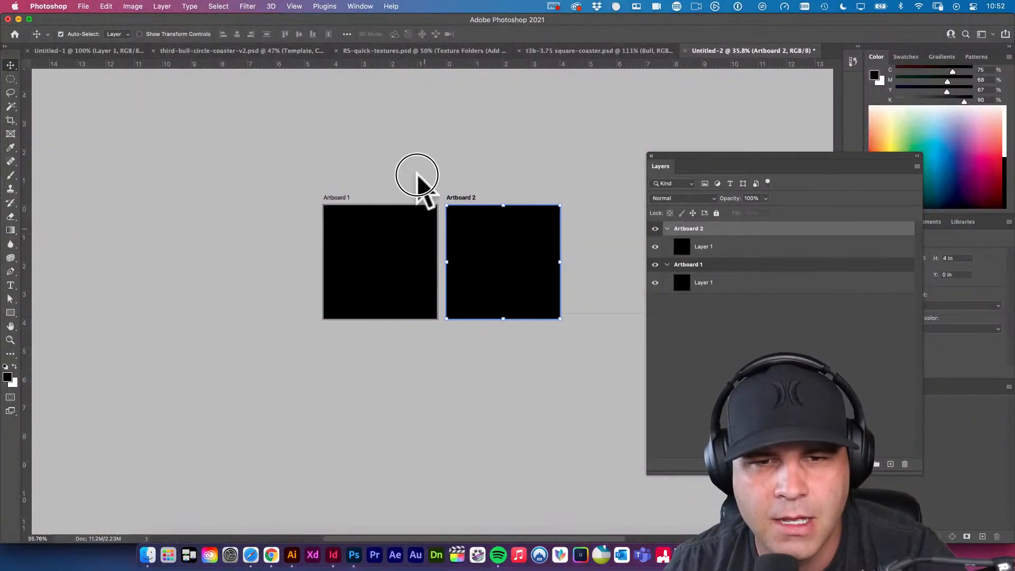
click(398, 256)
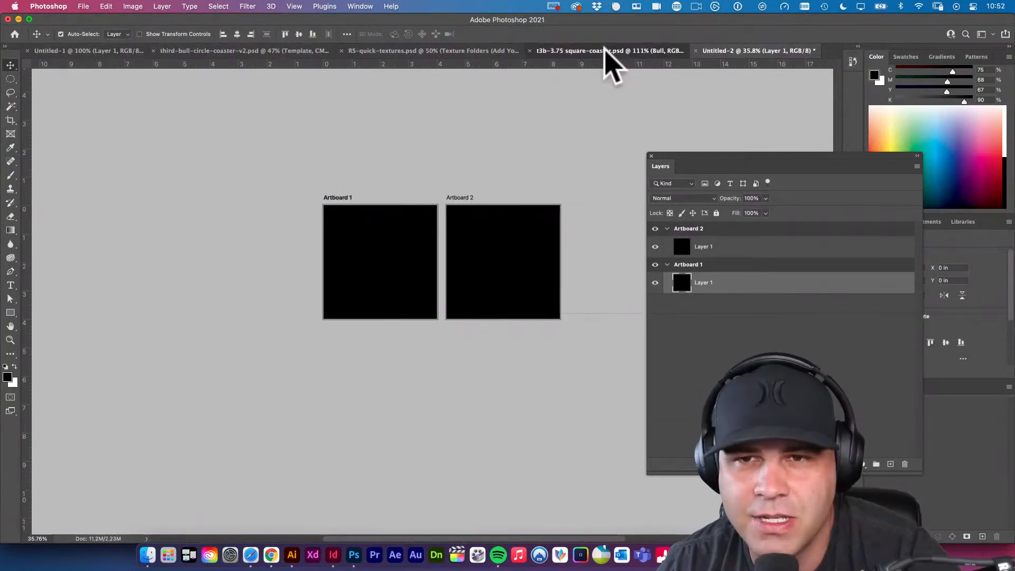
click(607, 50)
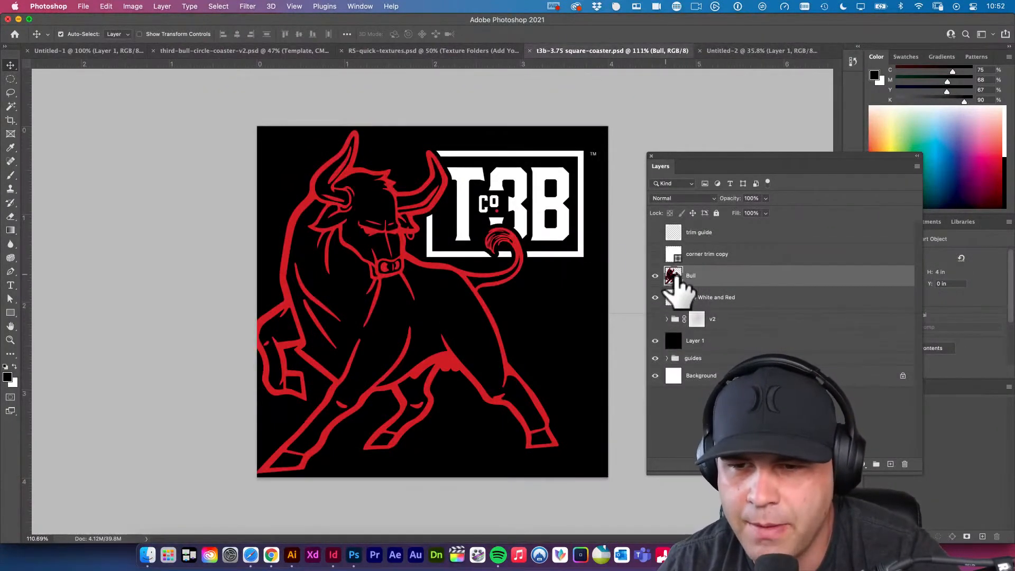
shift+click(725, 297)
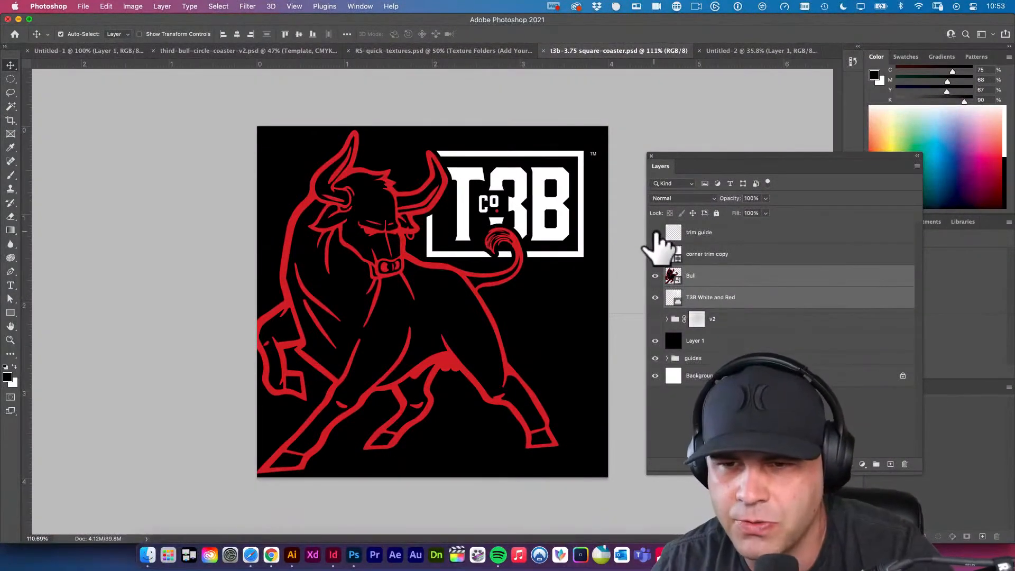
click(656, 233)
Duplicate the trim guide, Bull and T3B White and Red layers into Artboard 1 of the Untitled-2 document.
click(716, 232)
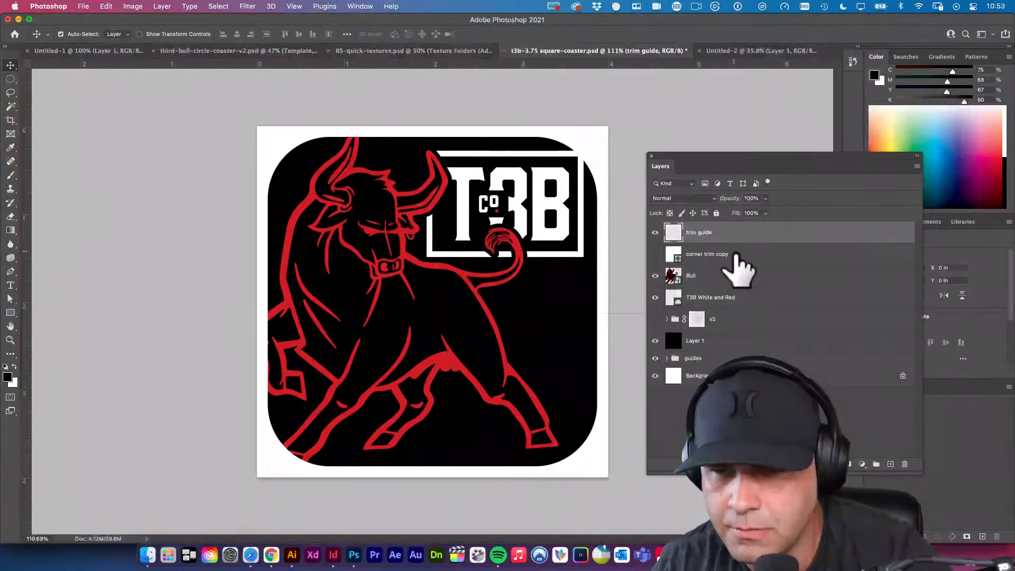
key(super+z)
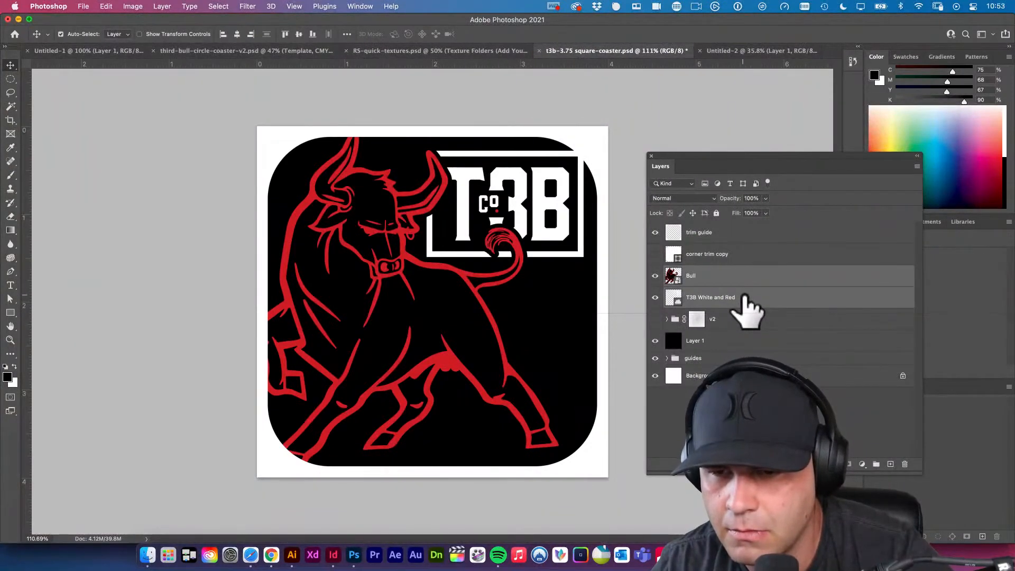
right_click(737, 279)
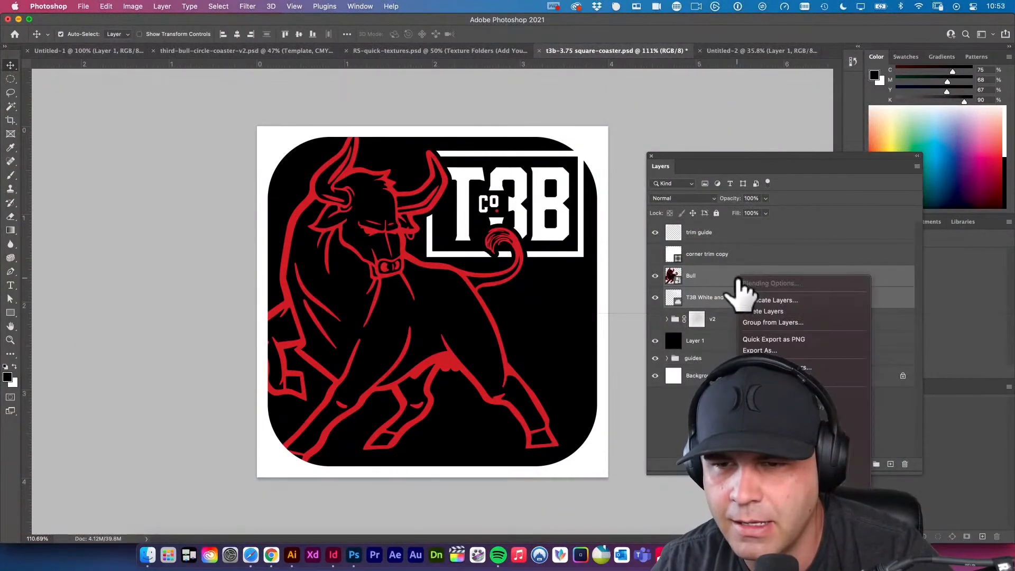
click(739, 231)
super+click(744, 232)
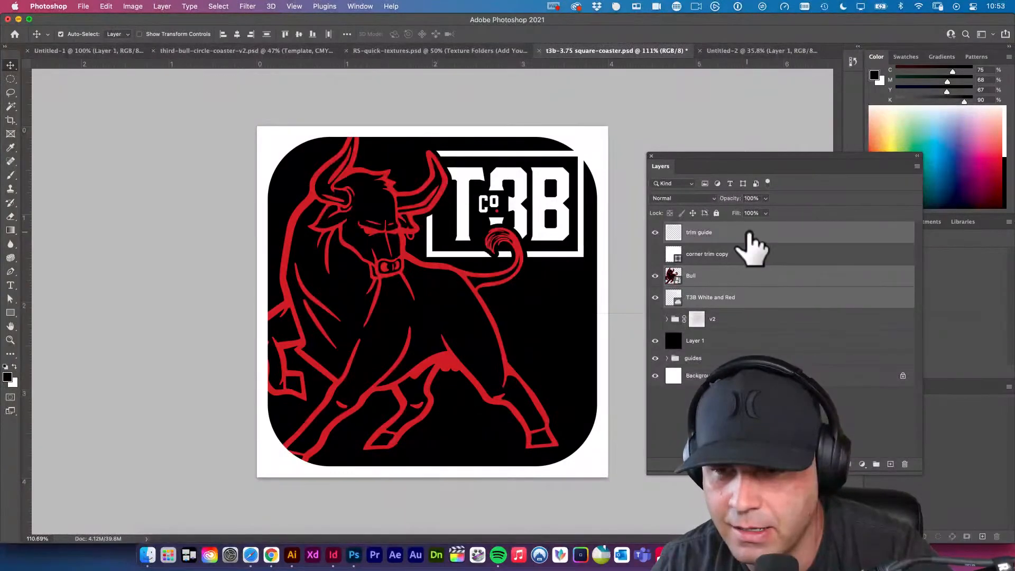
right_click(744, 288)
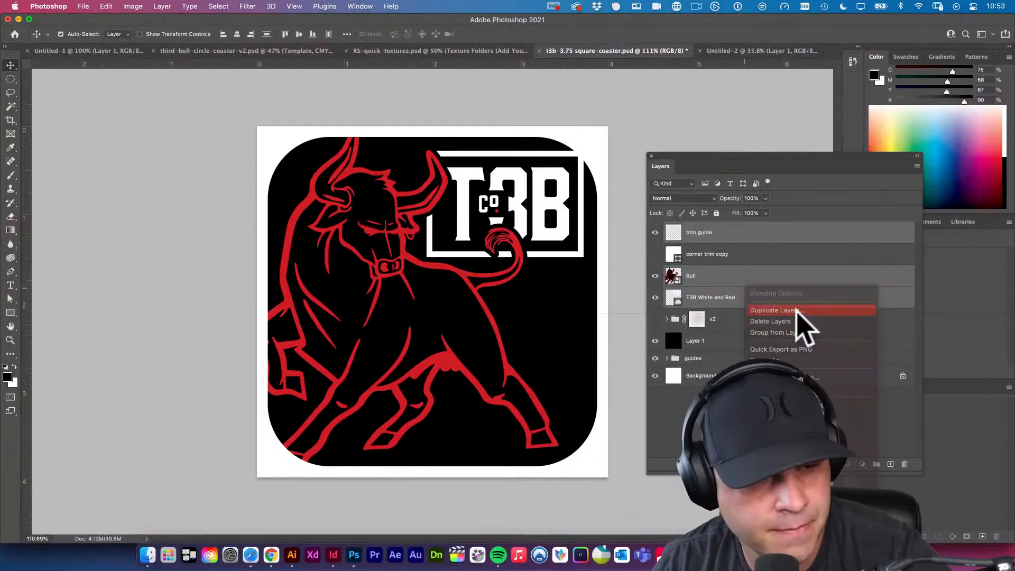
click(797, 312)
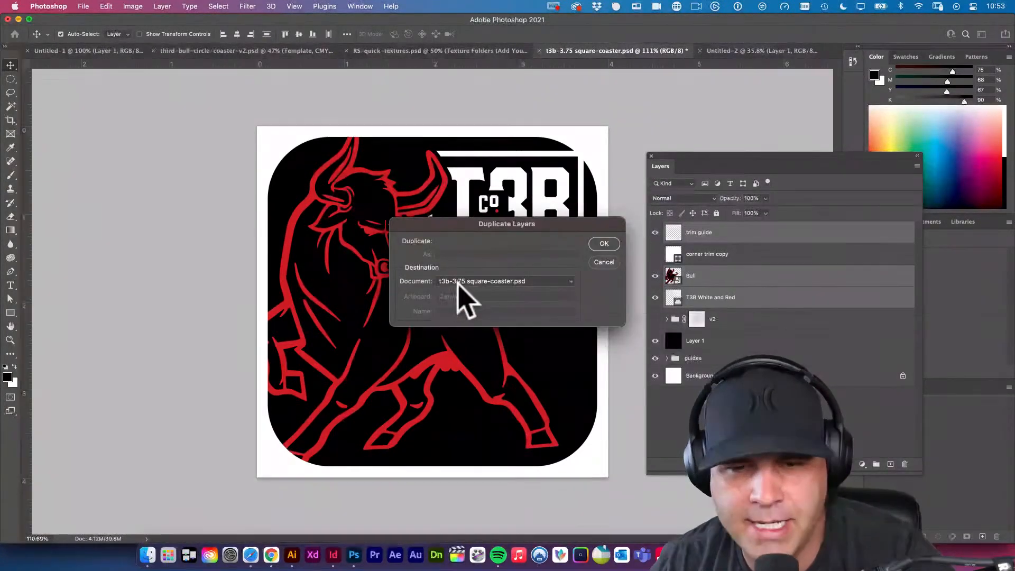
click(458, 283)
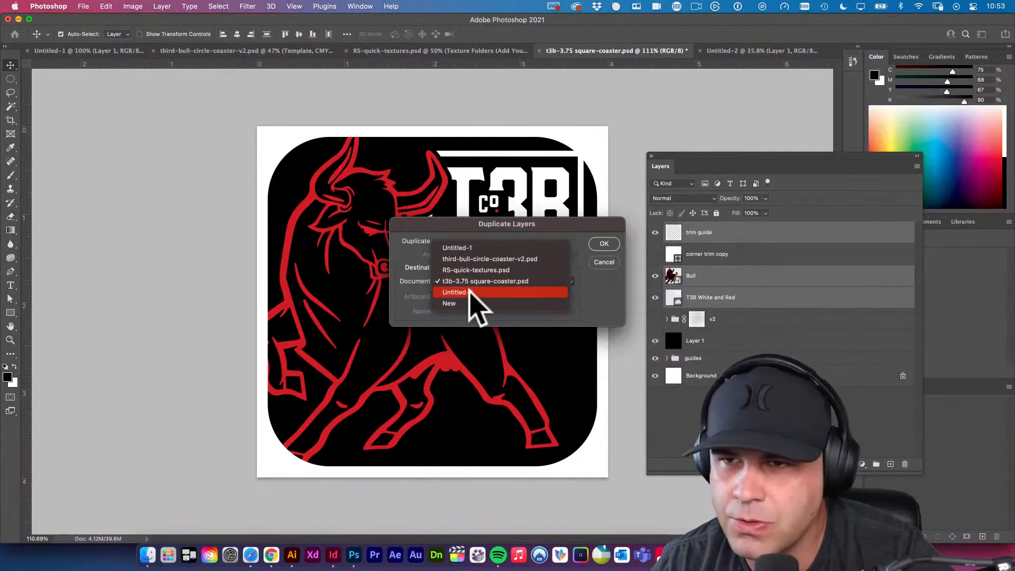
click(457, 292)
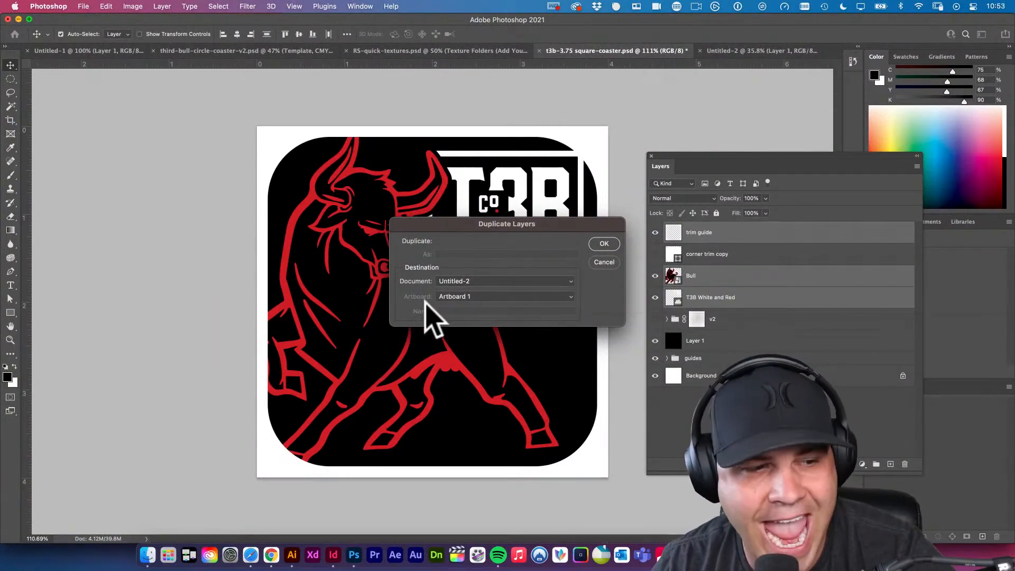
click(458, 297)
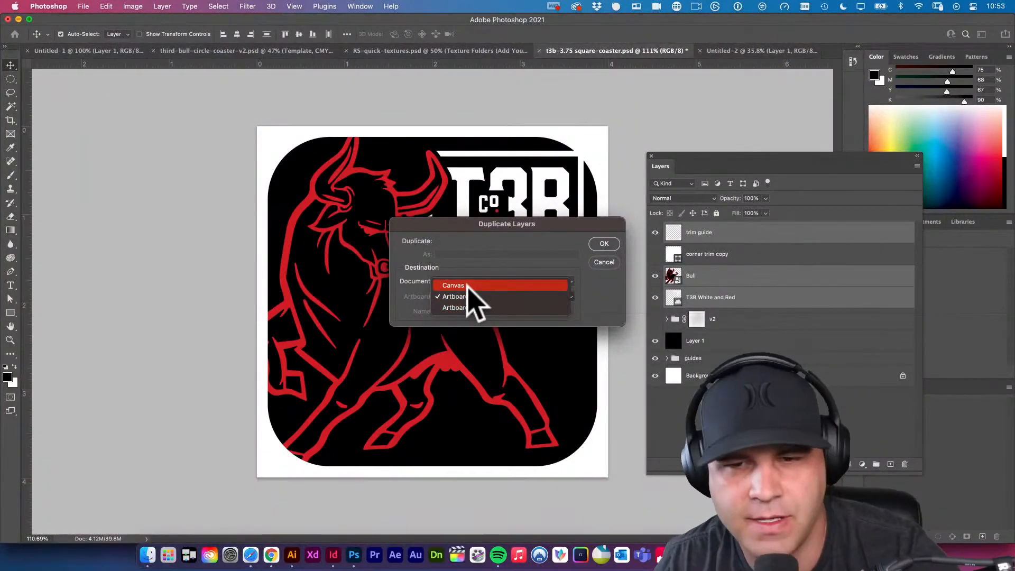
click(548, 276)
click(604, 244)
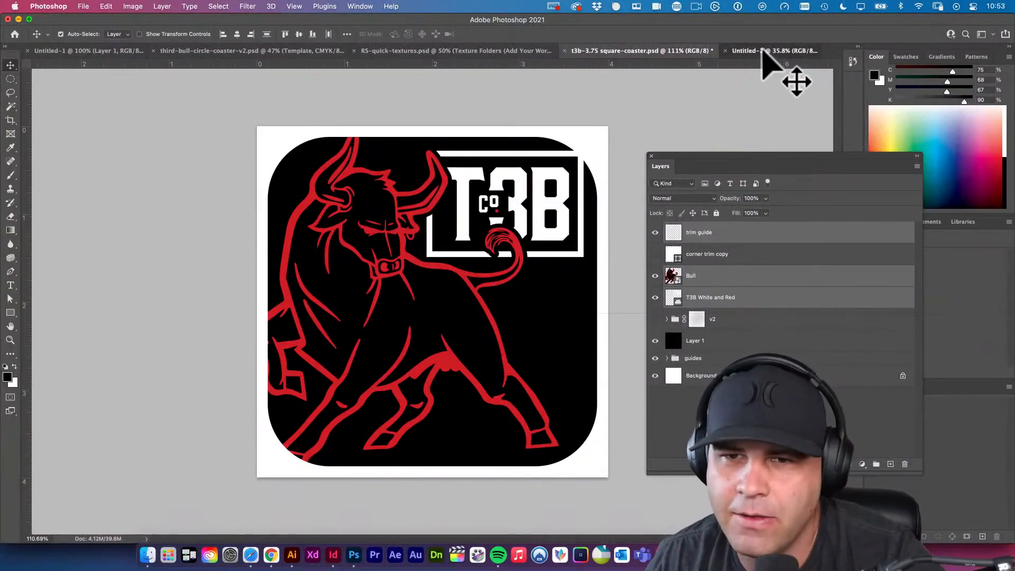
Delete the plain black Artboard 2 from the Untitled-2 document.
click(766, 52)
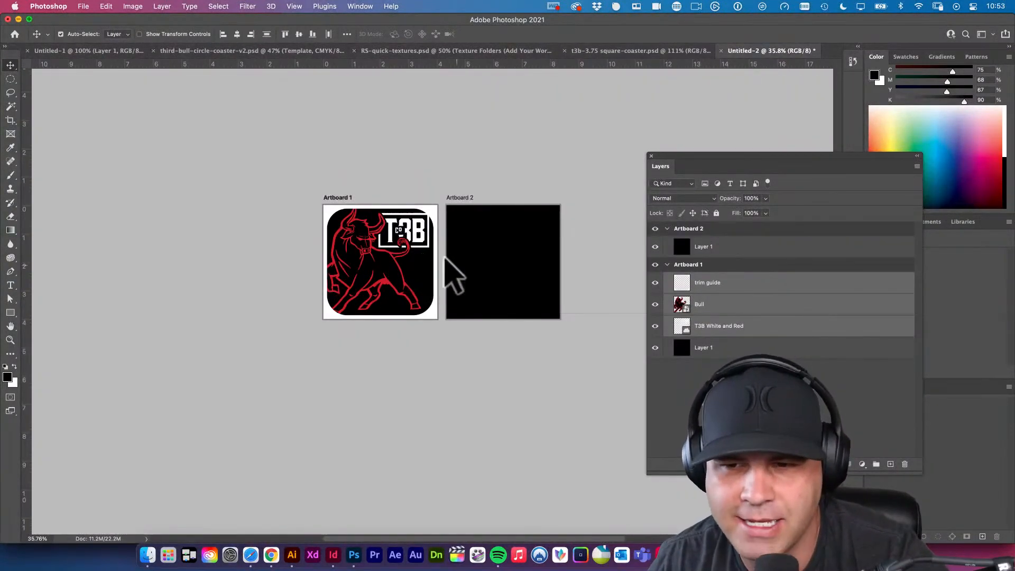
drag(501, 225, 555, 261)
click(690, 229)
key(Delete)
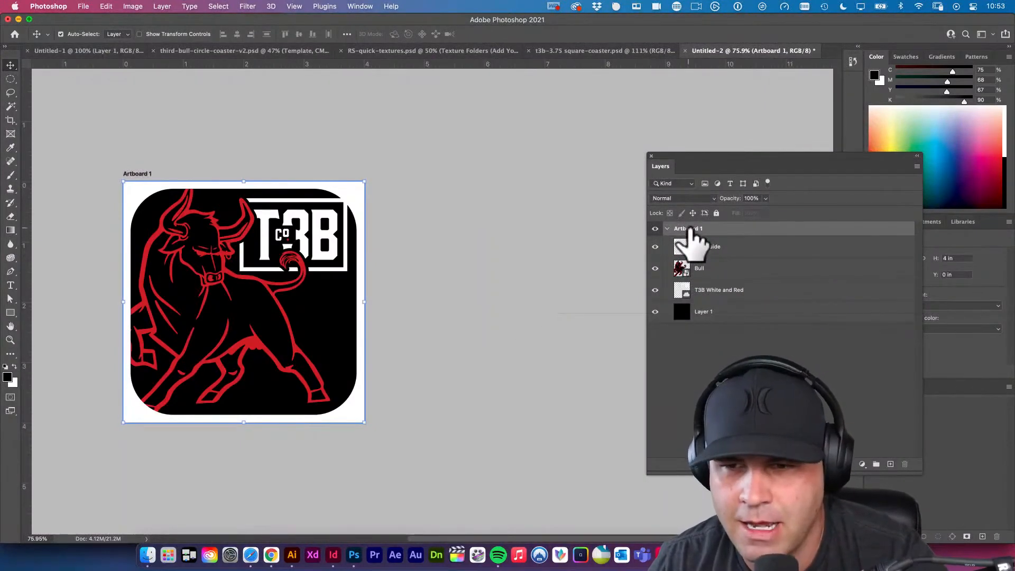
Make two copies of Artboard 1 with all its artwork, placing them in a row beside the original.
right_click(693, 233)
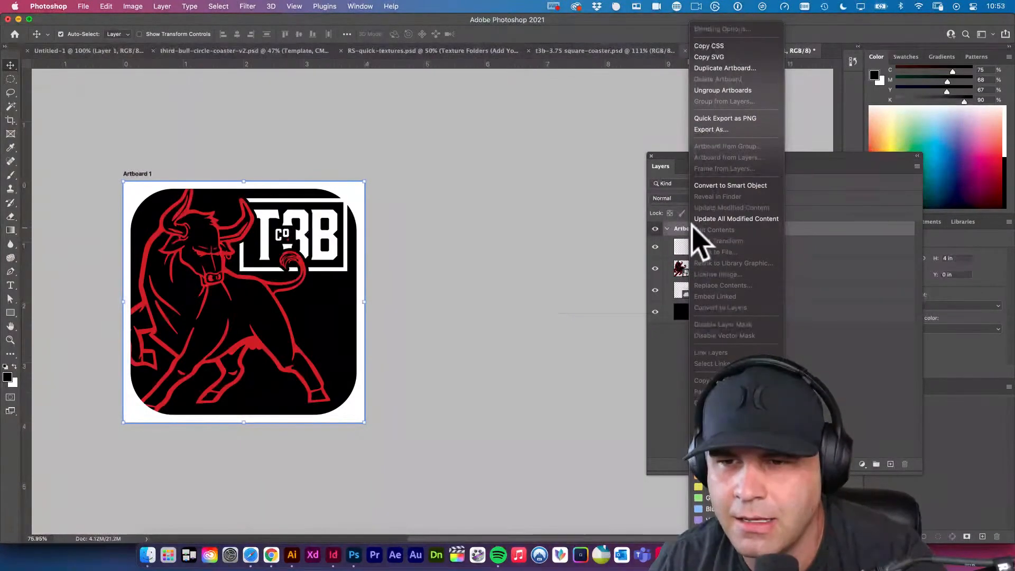
click(671, 356)
key(super+j)
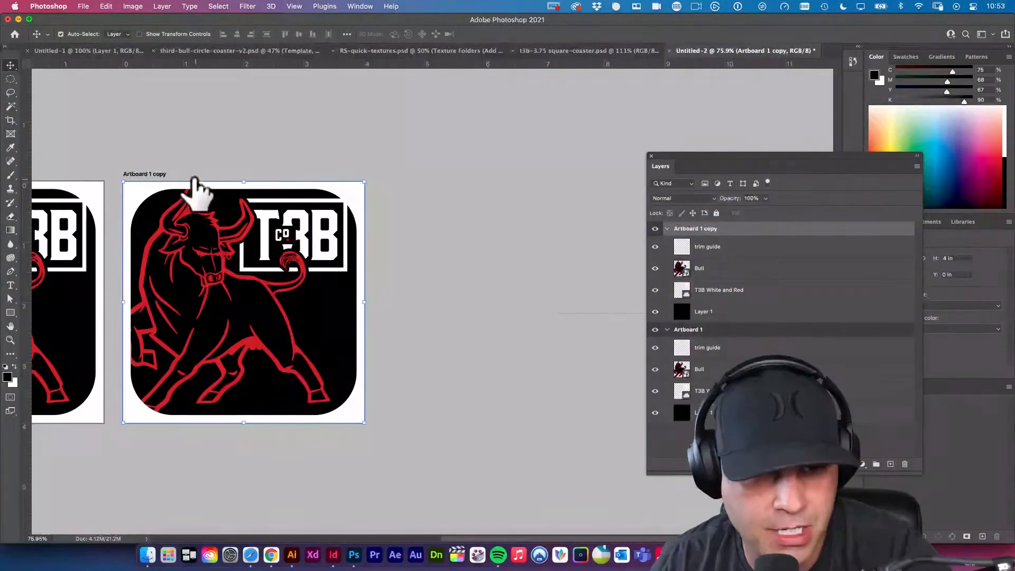
scroll(185, 190, left, 5)
drag(214, 177, 552, 179)
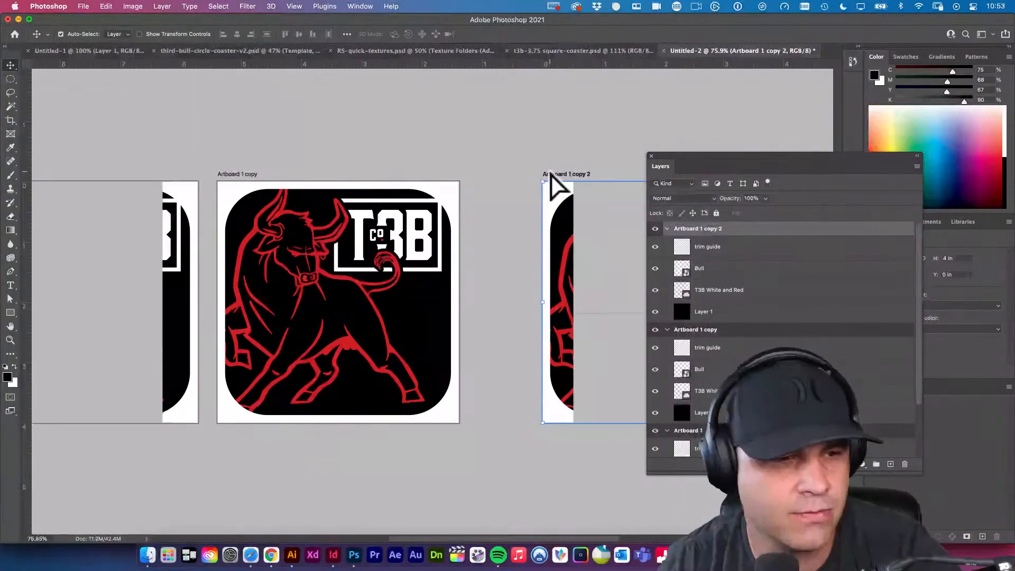
Delete the T3B White and Red logo layer from Artboard 1 copy, leaving only the bull artwork.
click(459, 286)
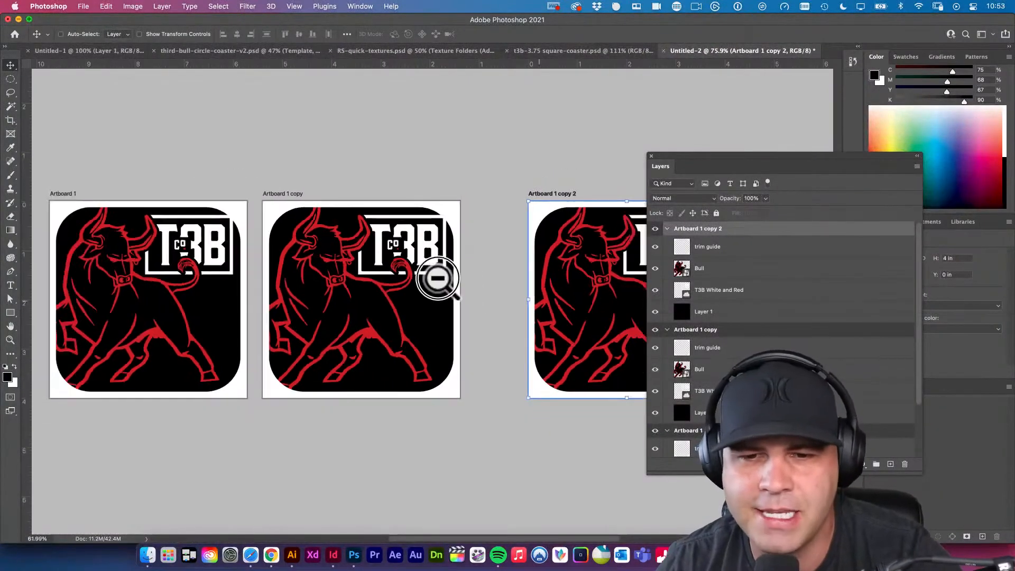
drag(429, 289, 443, 274)
key(b)
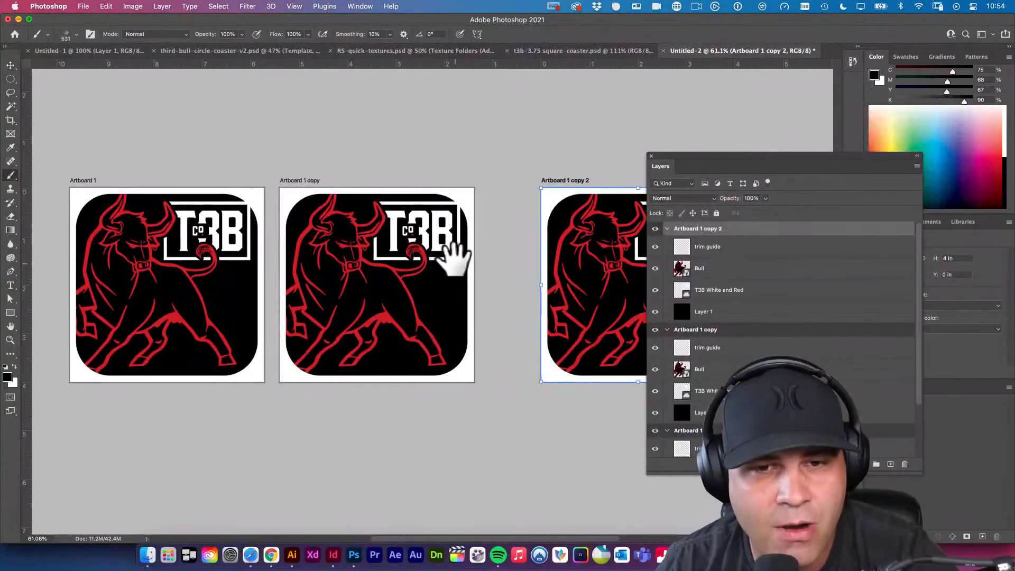
key(v)
click(466, 200)
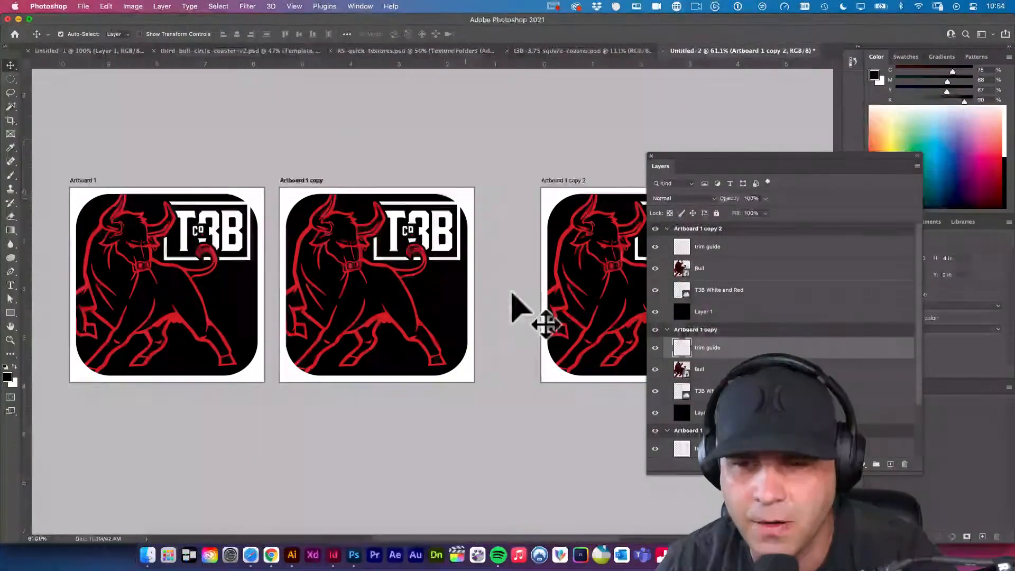
drag(421, 257, 465, 283)
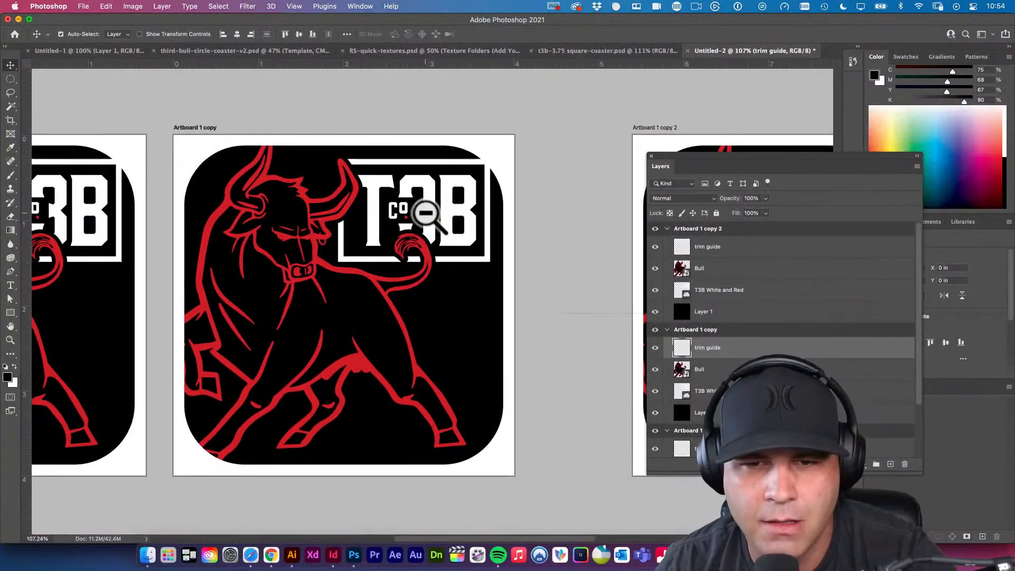
click(430, 214)
key(Delete)
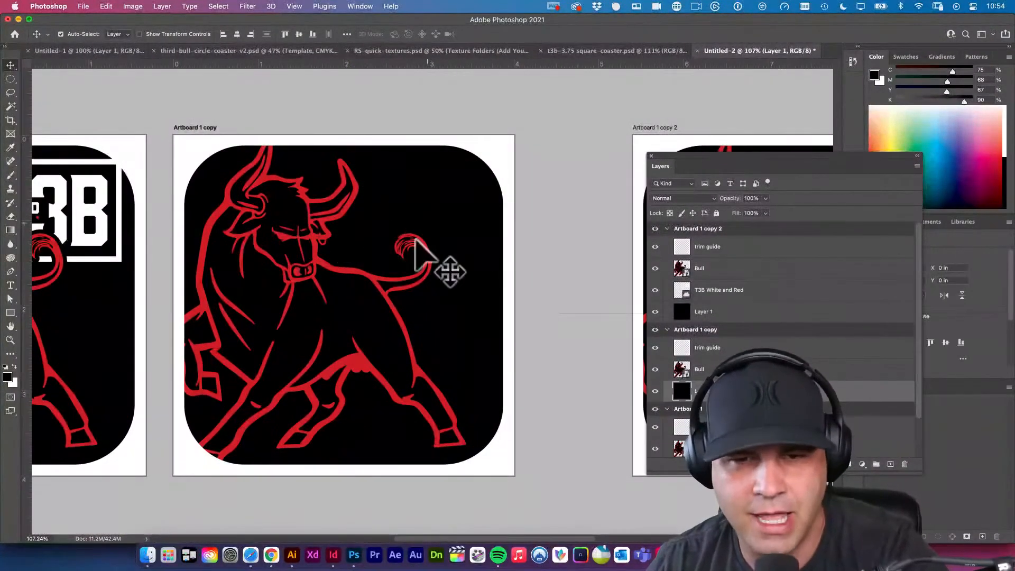
drag(398, 365, 391, 340)
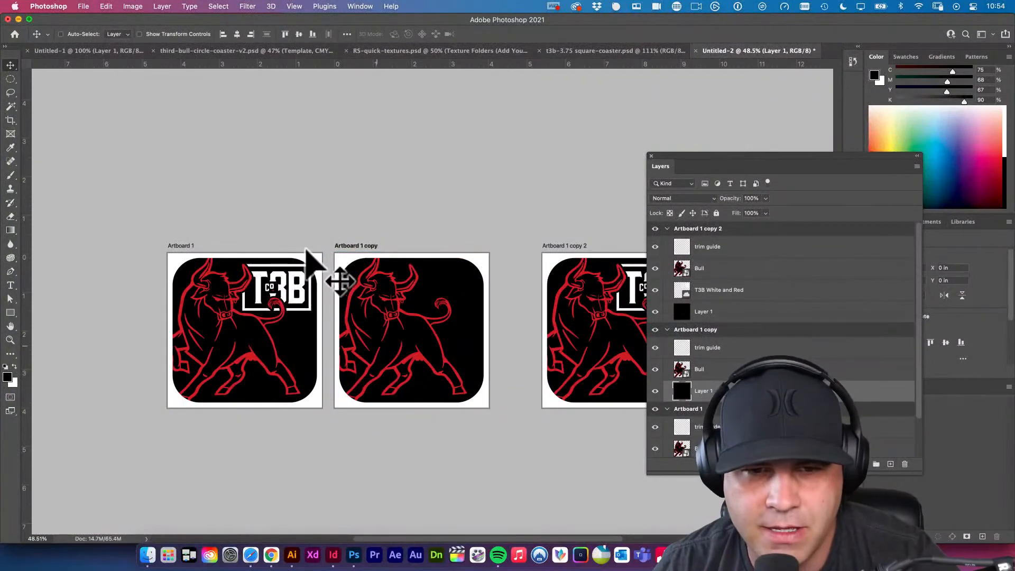
Save the artboard document to the Desktop in Photoshop format as "t3b-3.75 square-coaster psd artbaords.psd".
key(super+s)
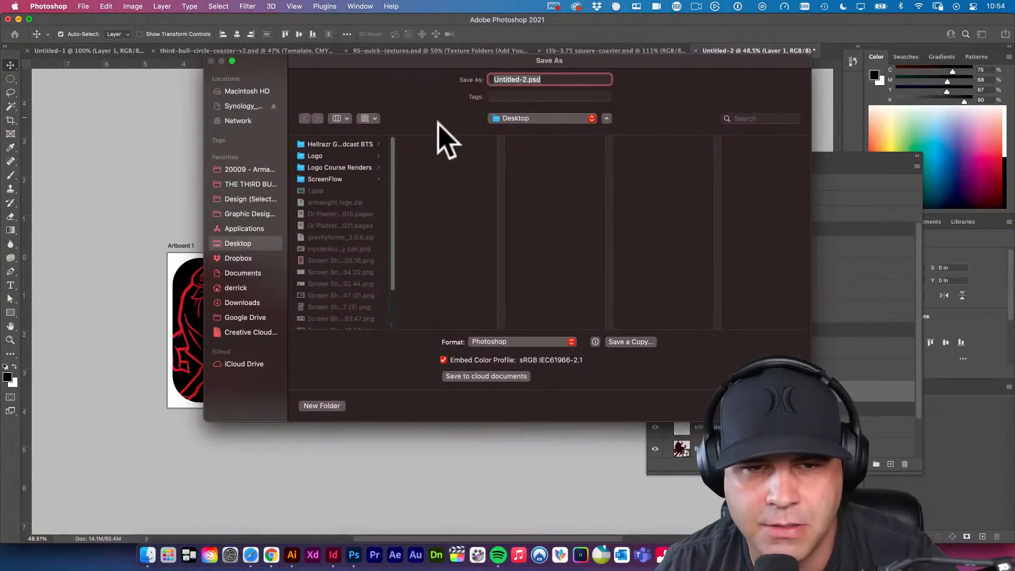
double_click(393, 325)
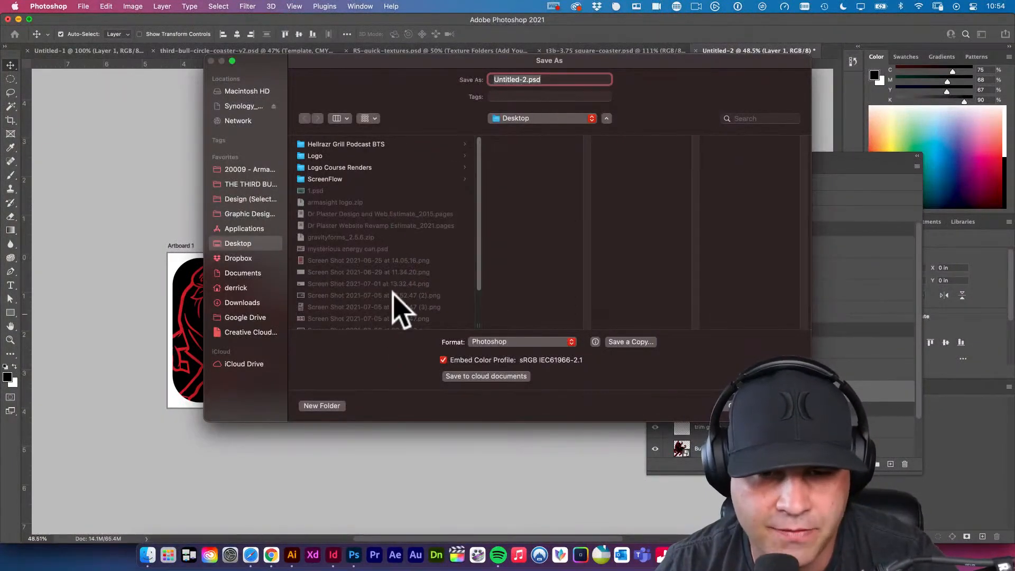
scroll(399, 296, down, 3)
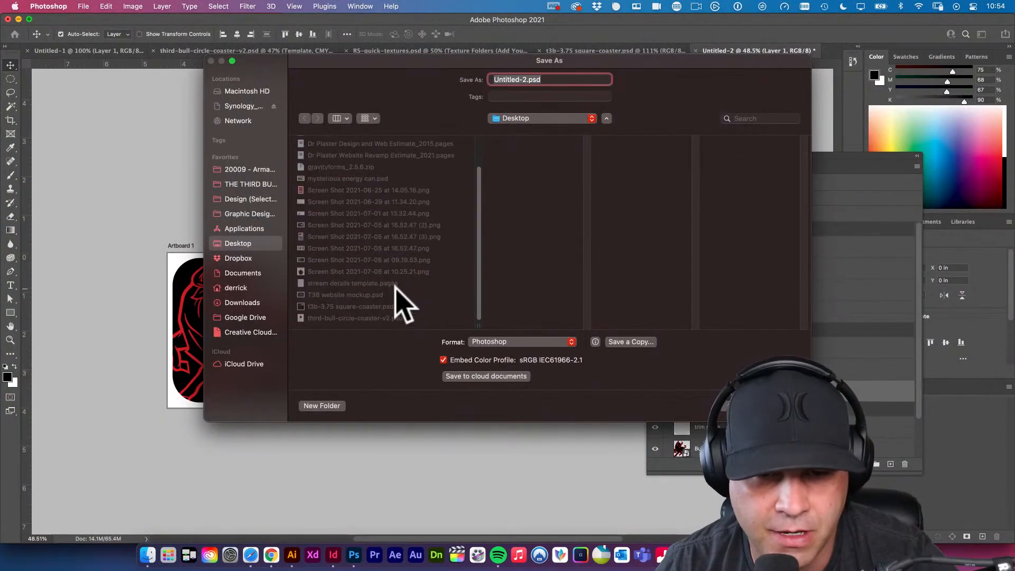
click(361, 306)
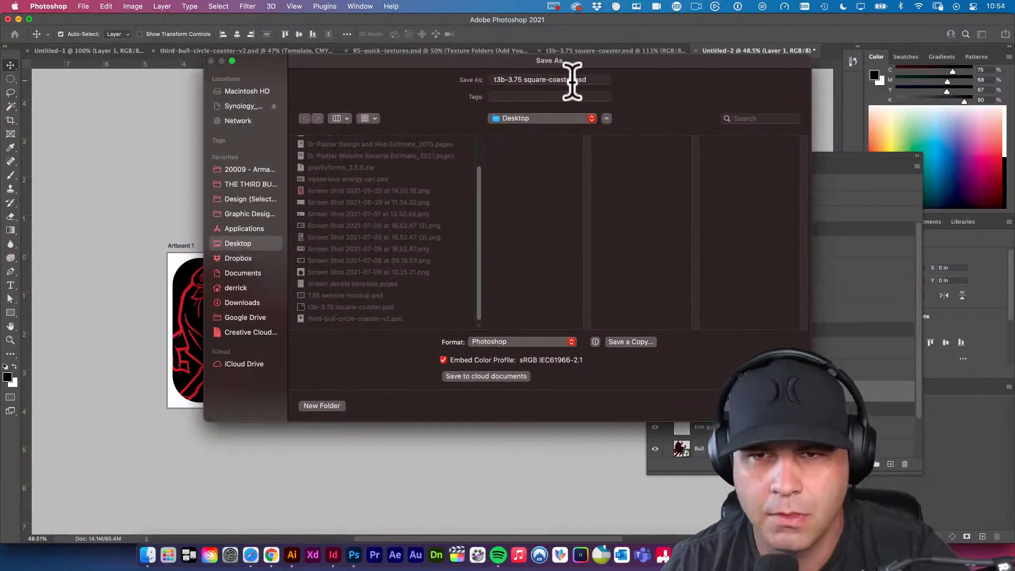
key(Tab)
key(Right)
text(psd ar)
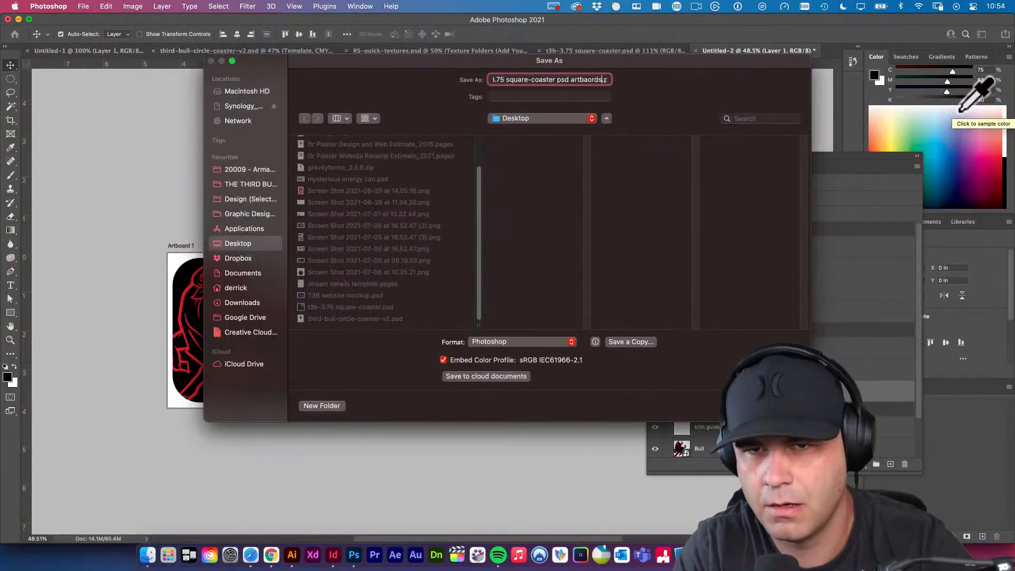
text(tbaords)
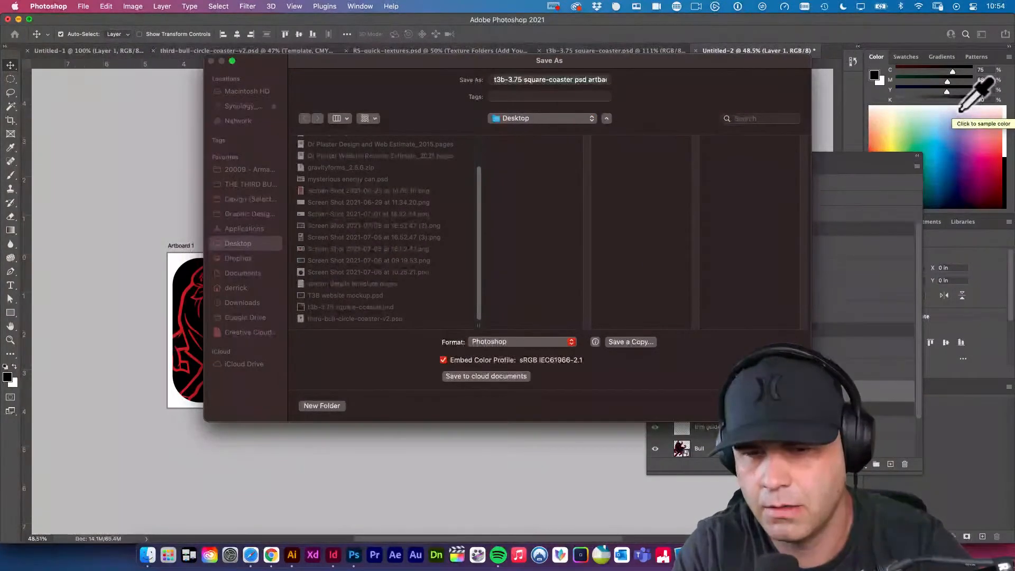
Finish saving the artboard document with Maximize Compatibility left on.
key(Return)
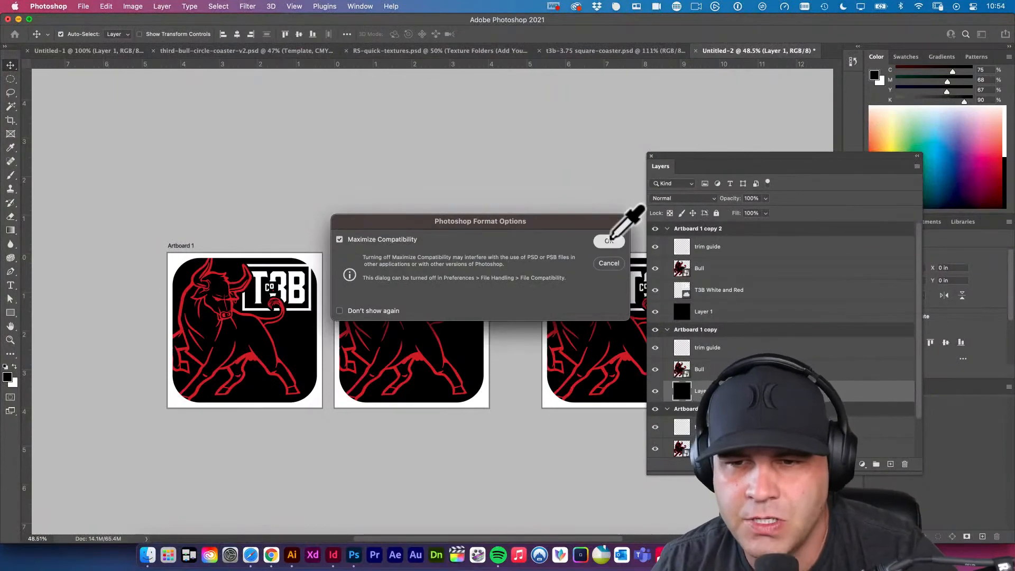
click(609, 240)
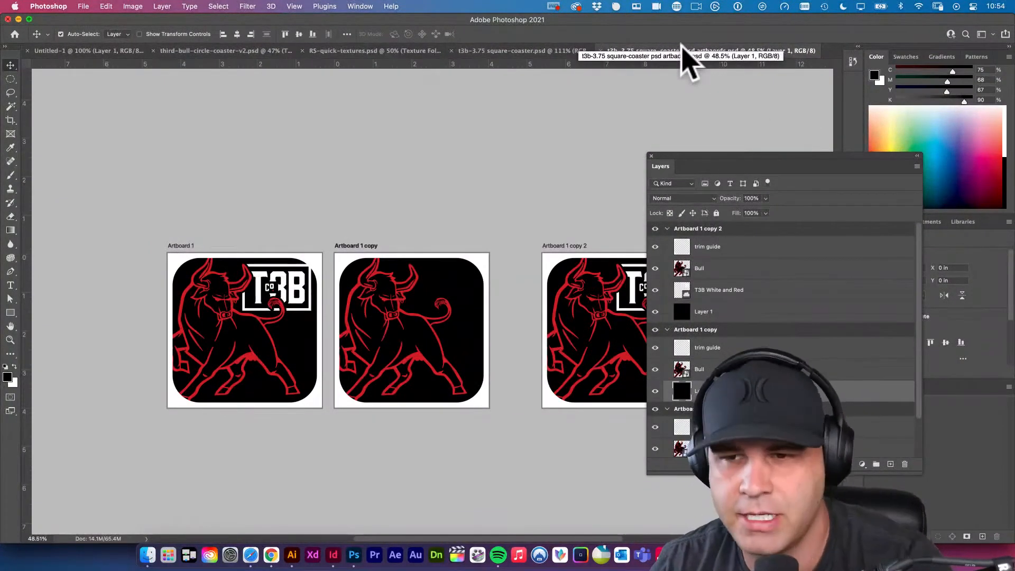
Select the Bull layer in Artboard 1 copy.
scroll(453, 249, right, 3)
scroll(453, 249, down, 2)
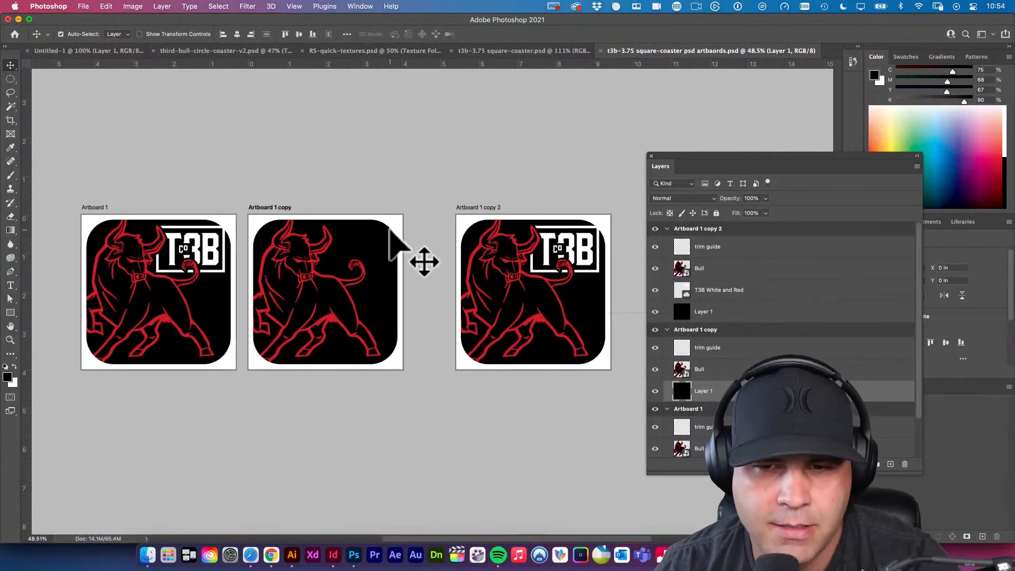
click(213, 266)
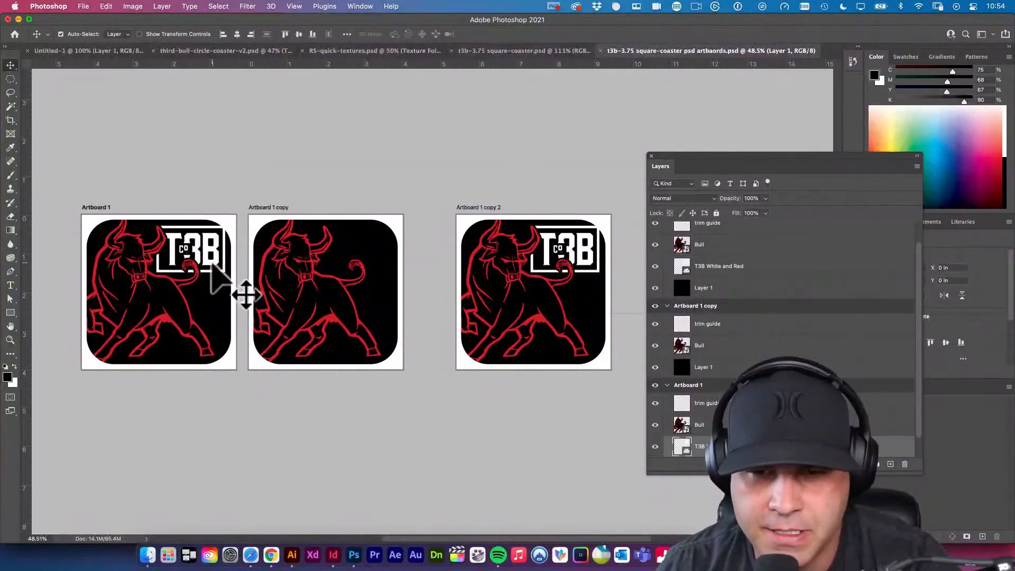
click(328, 259)
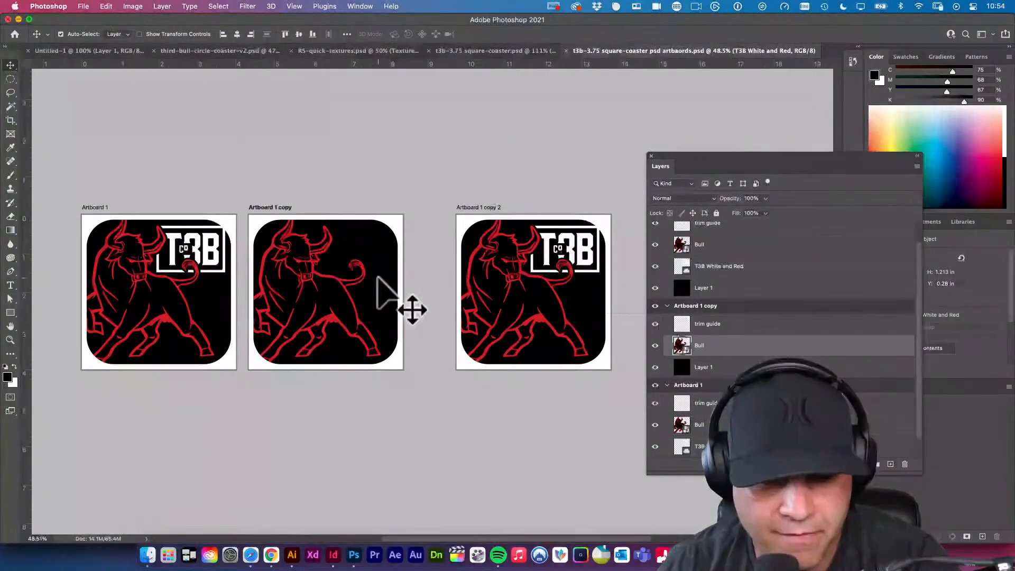
Switch to Illustrator and copy the word "THE" from the middle black-and-white coaster in third-bull-circle-coaster-comps.ai.
click(292, 560)
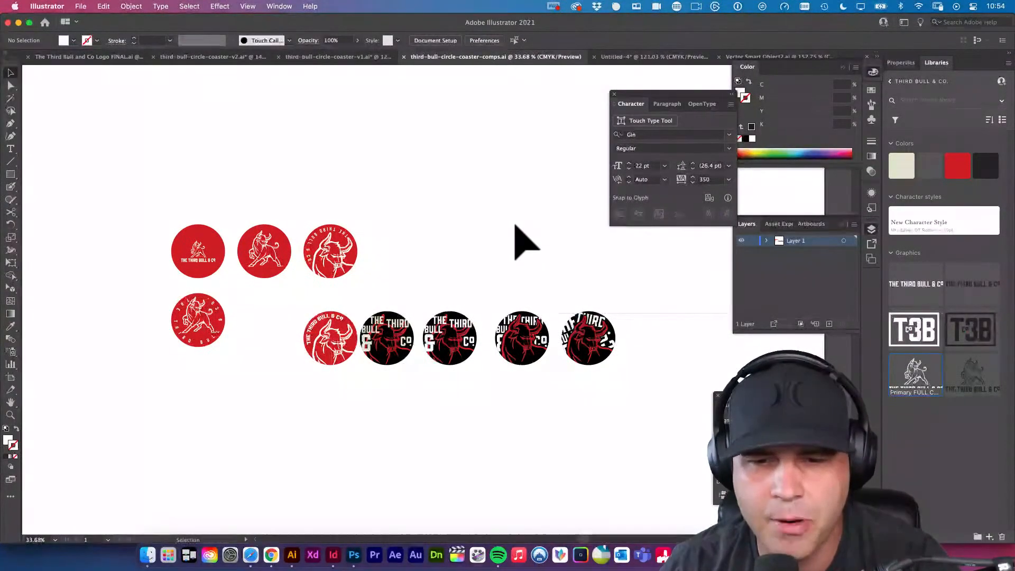
drag(461, 328, 589, 402)
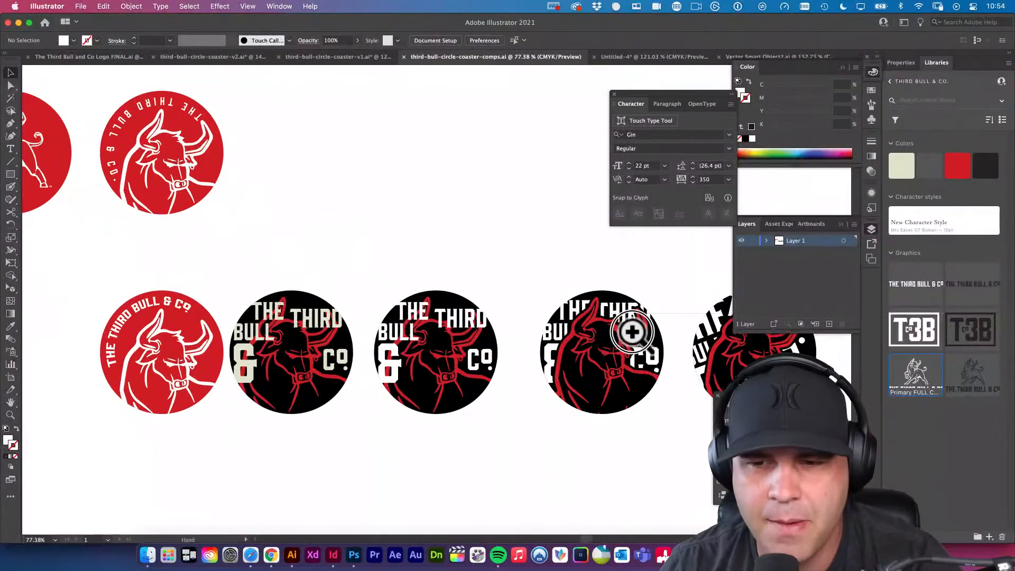
drag(632, 331, 545, 325)
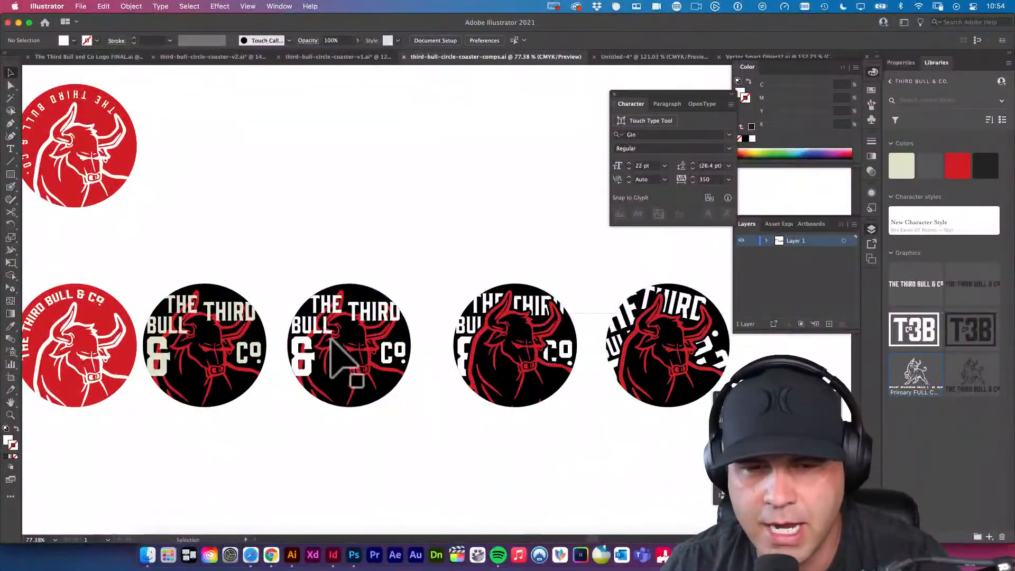
scroll(338, 331, down, 1)
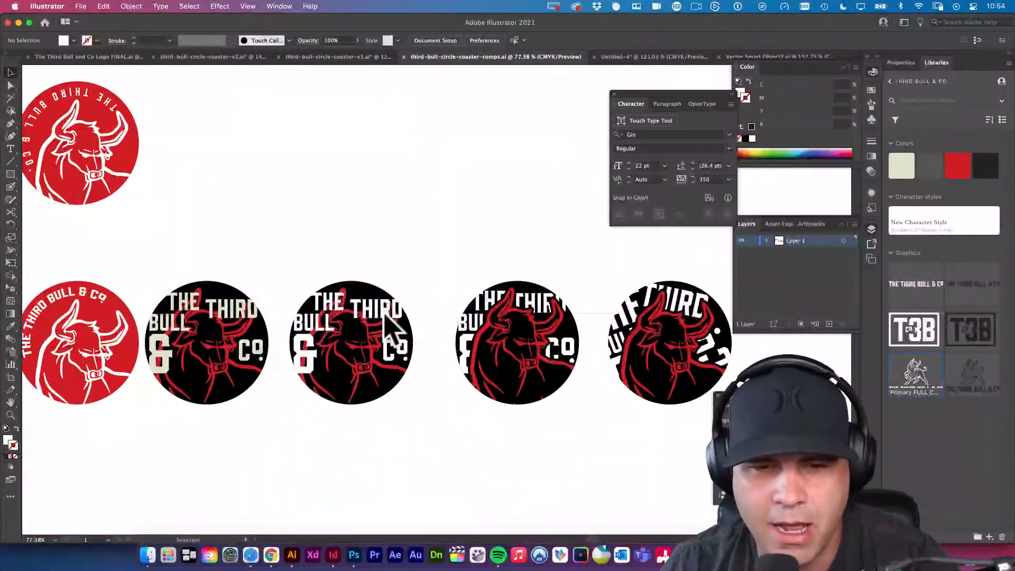
click(337, 308)
double_click(335, 307)
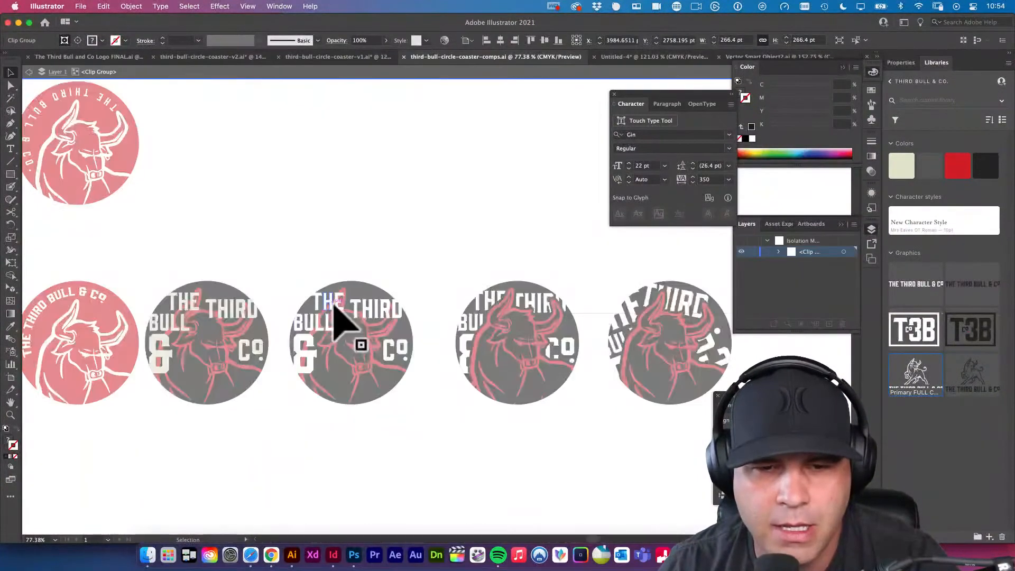
click(335, 306)
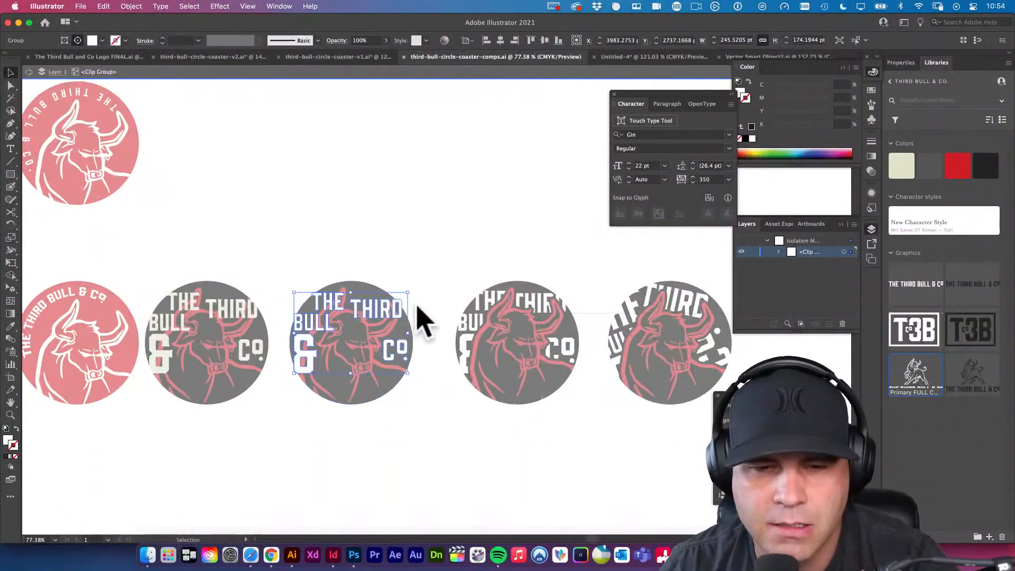
key(v)
click(329, 313)
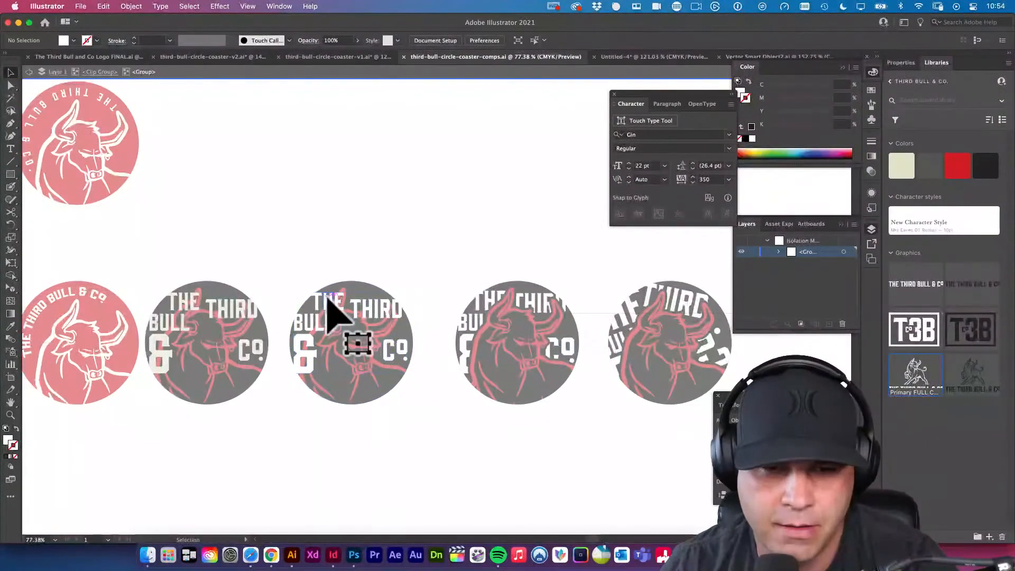
click(327, 295)
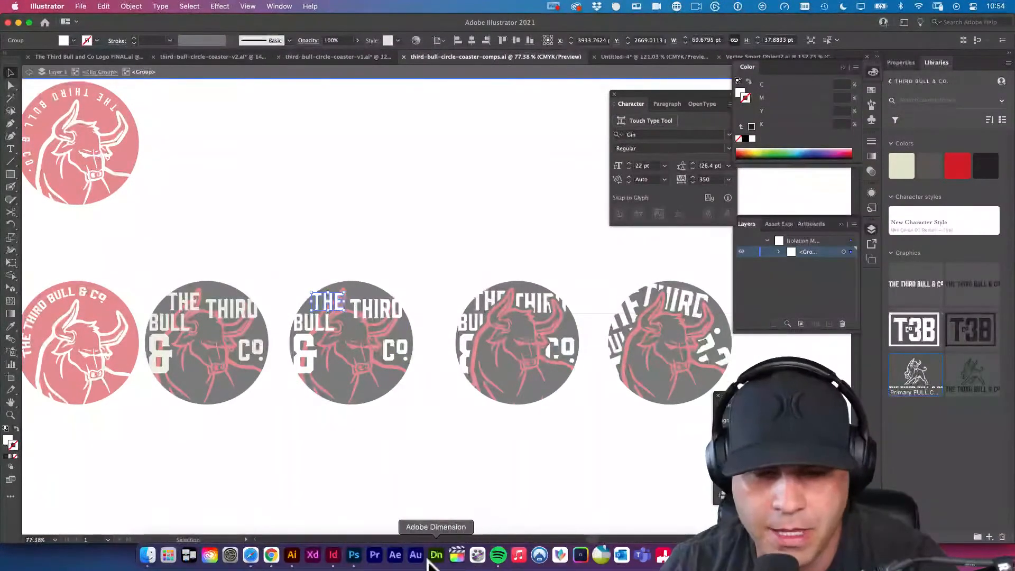
Switch to Photoshop, paste "THE" into Artboard 1 copy as a Smart Object, and place it over the bull's face at about X 317, Y 345 px.
click(354, 556)
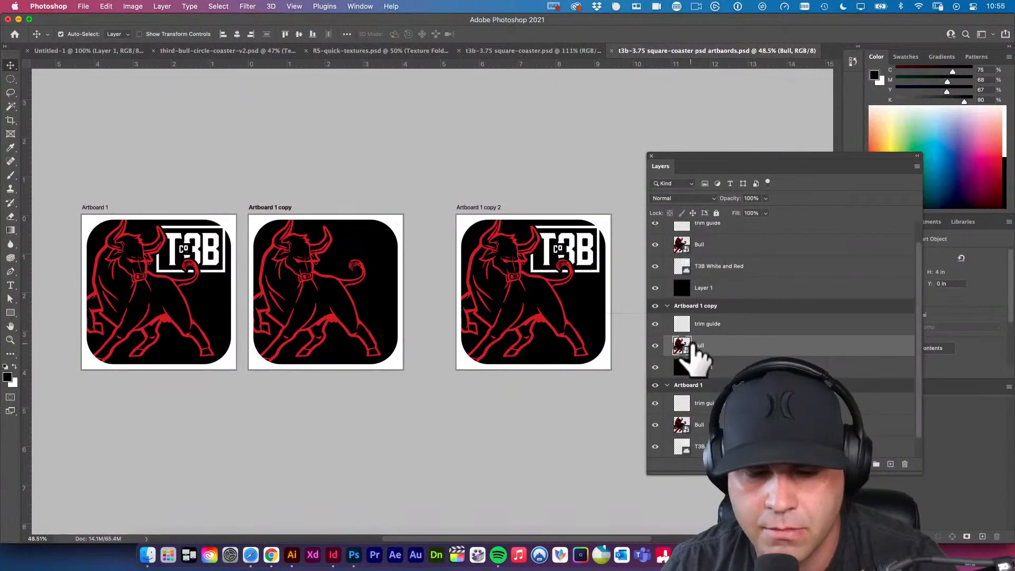
key(super+v)
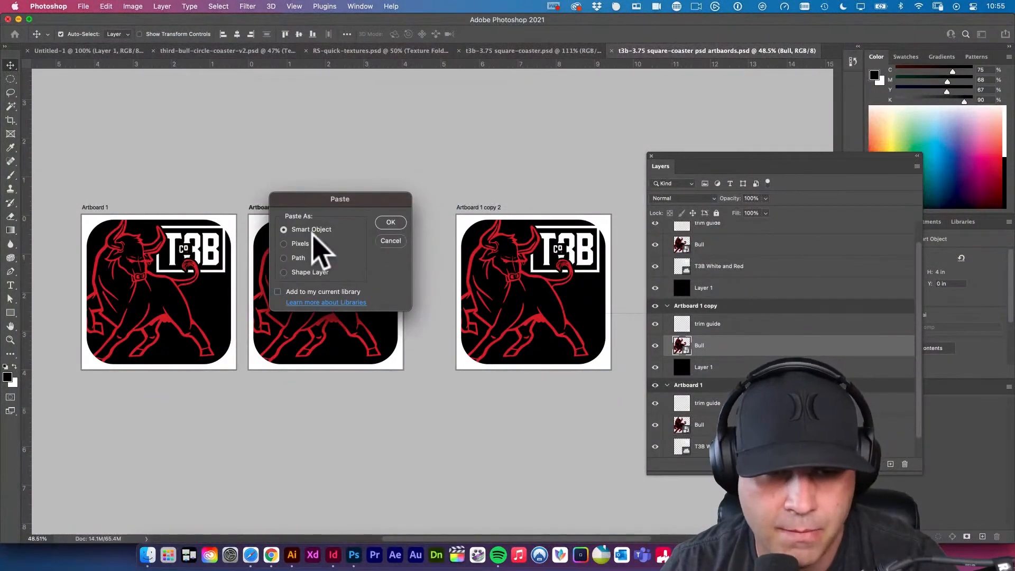
click(390, 222)
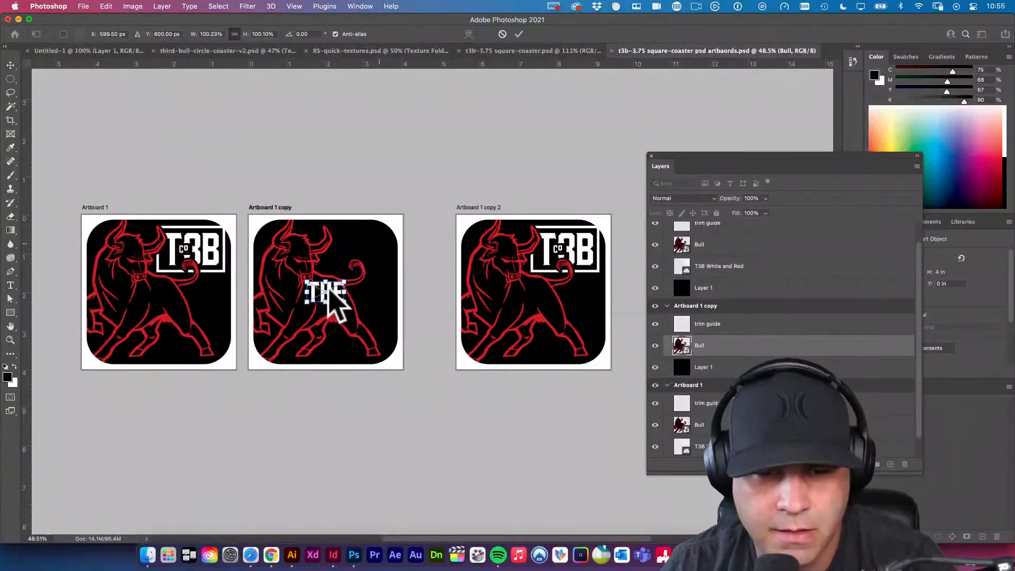
drag(328, 293, 293, 260)
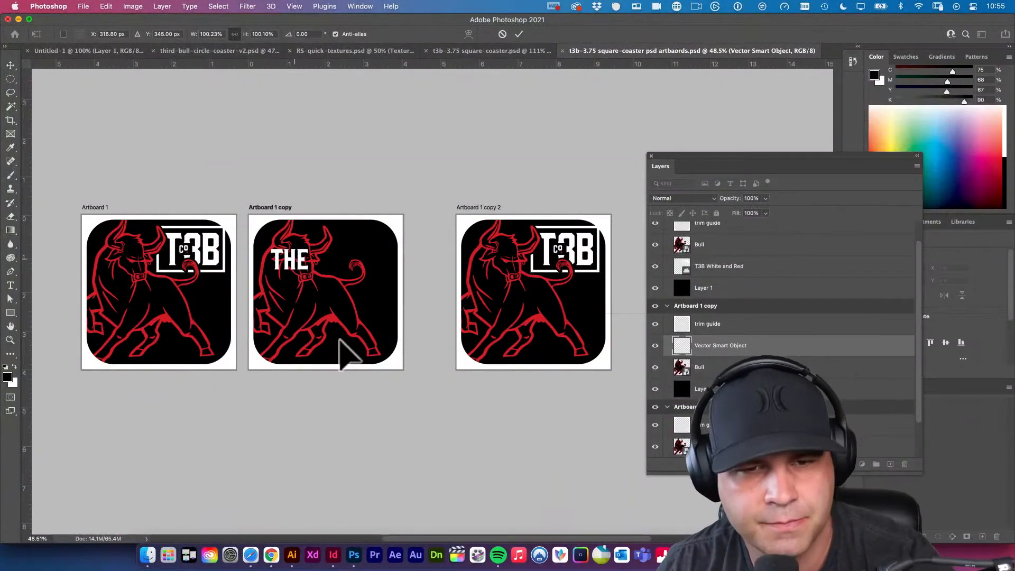
Switch to Illustrator and copy the word "THIRD" from the same black-and-white circle coaster.
click(292, 554)
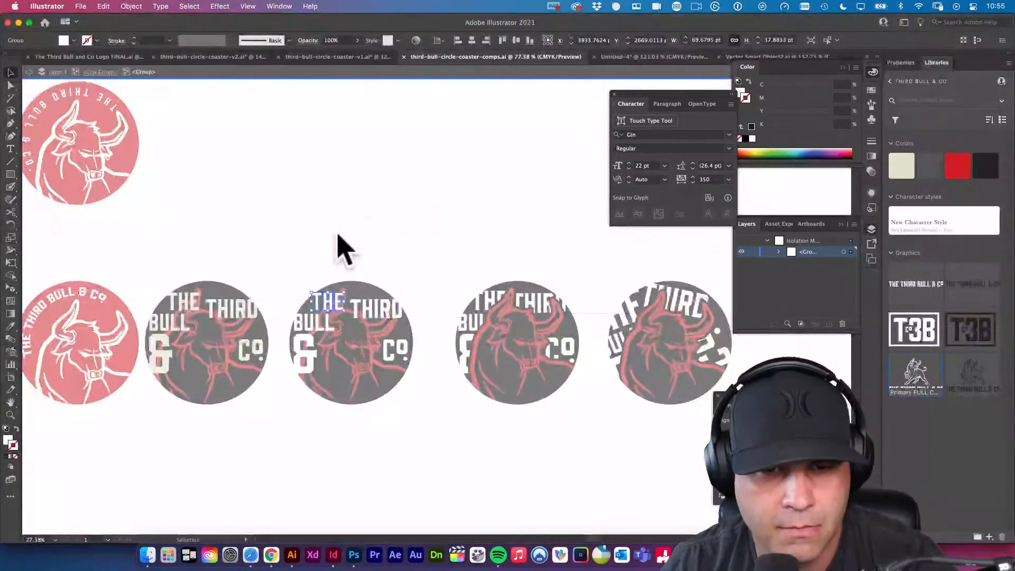
double_click(371, 311)
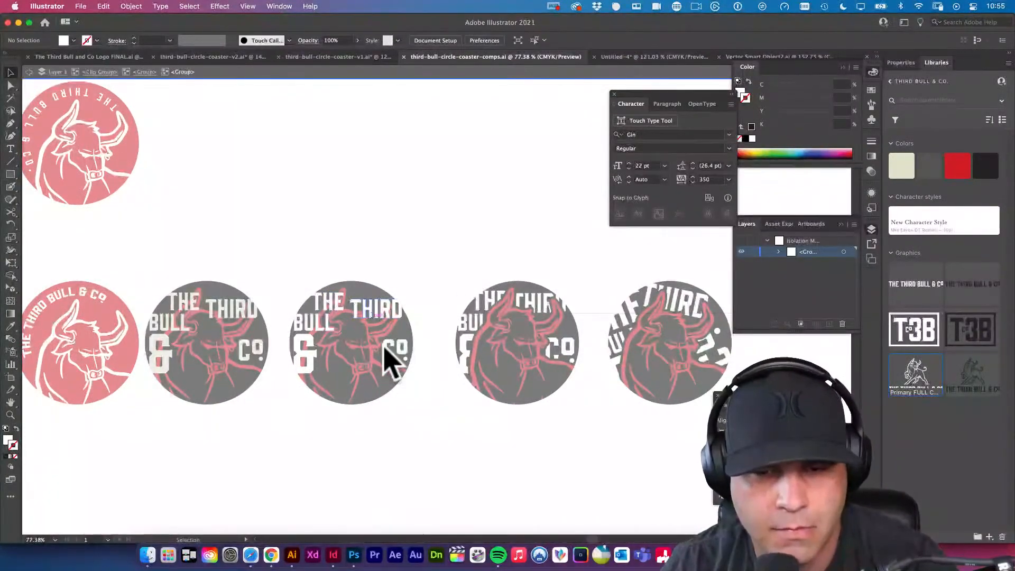
double_click(437, 277)
click(375, 307)
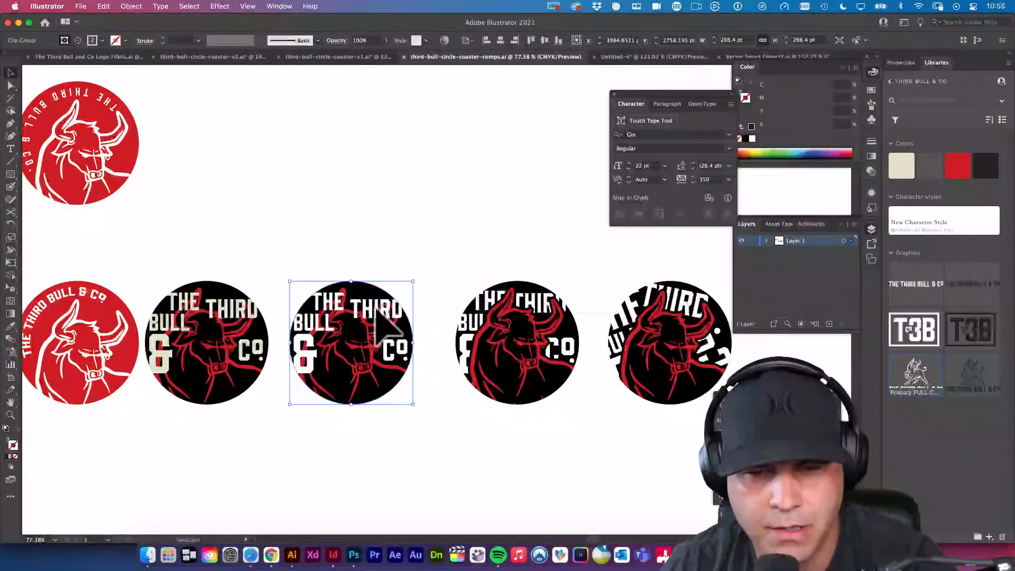
double_click(386, 326)
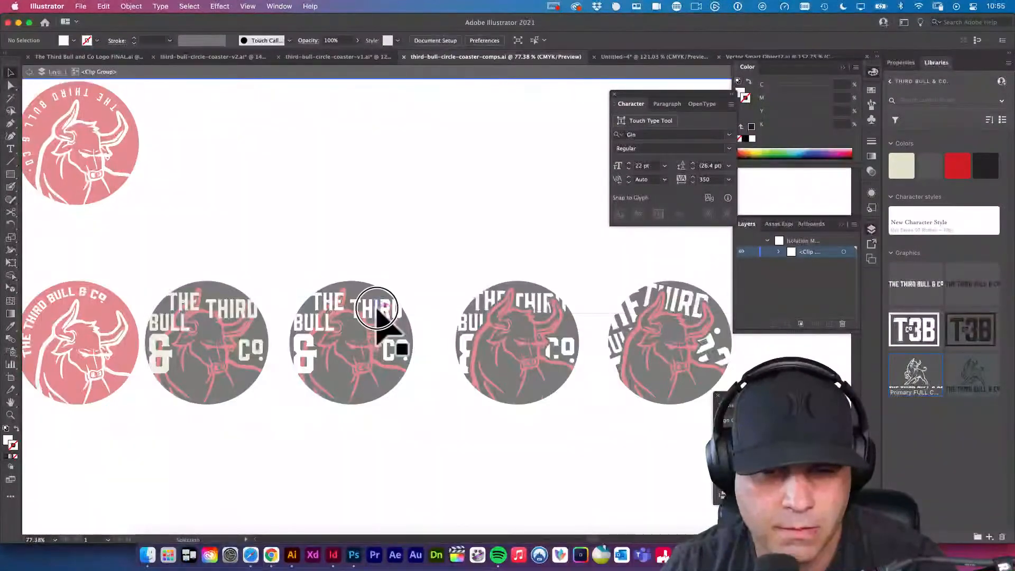
click(384, 324)
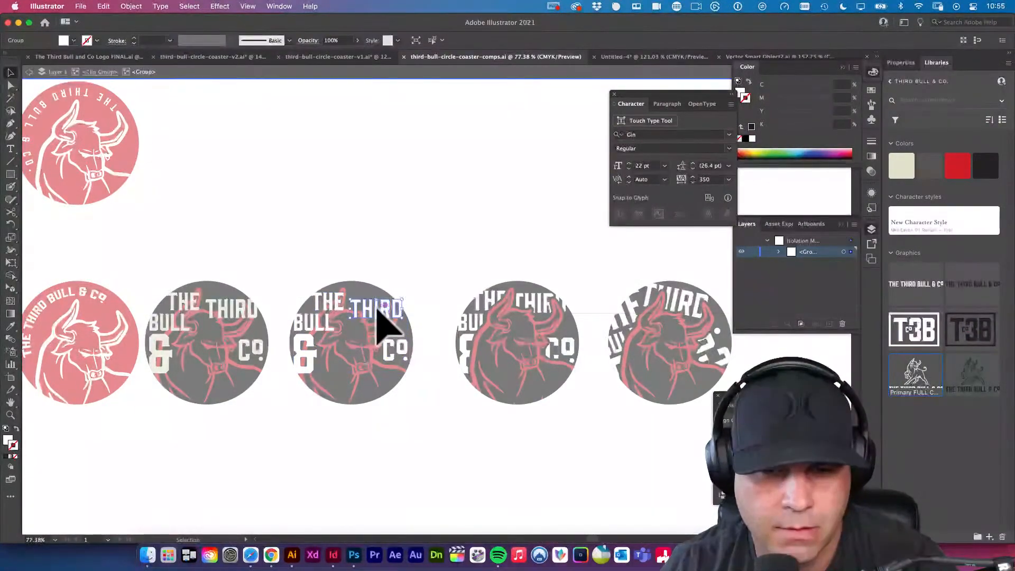
double_click(377, 312)
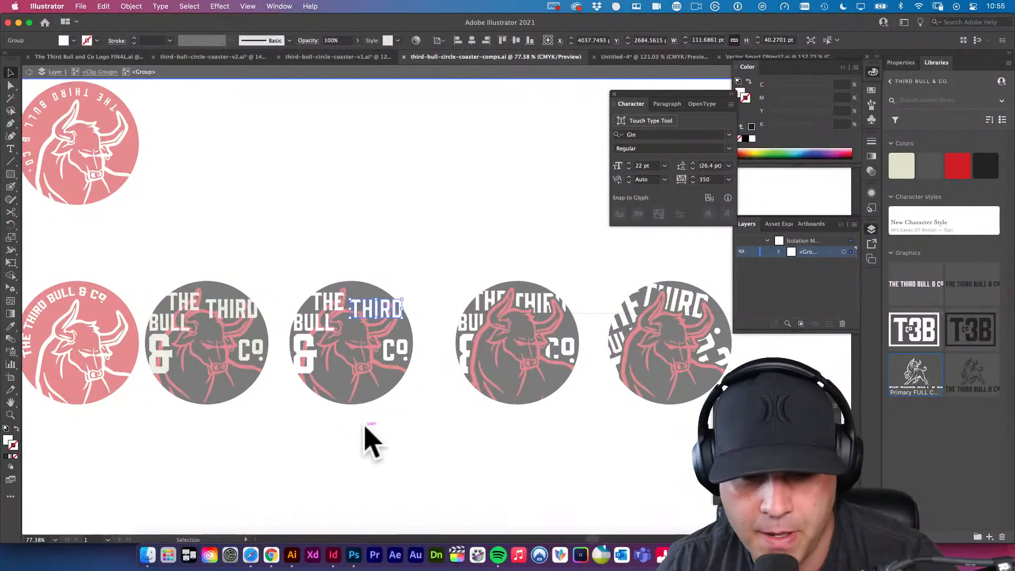
Switch to Photoshop and paste "THIRD" as a Smart Object at the centre of Artboard 1 copy.
click(356, 559)
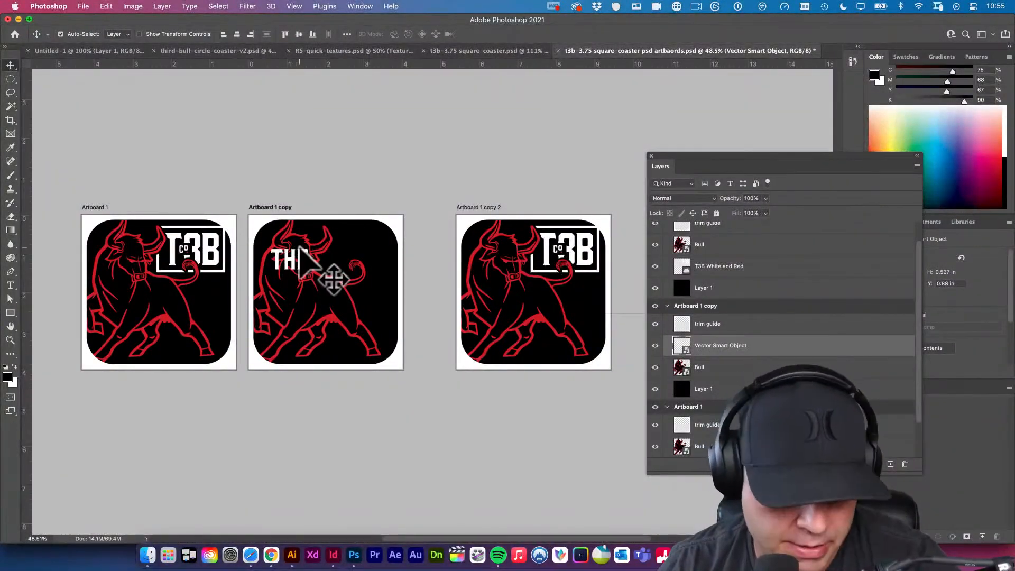
key(super+v)
click(389, 231)
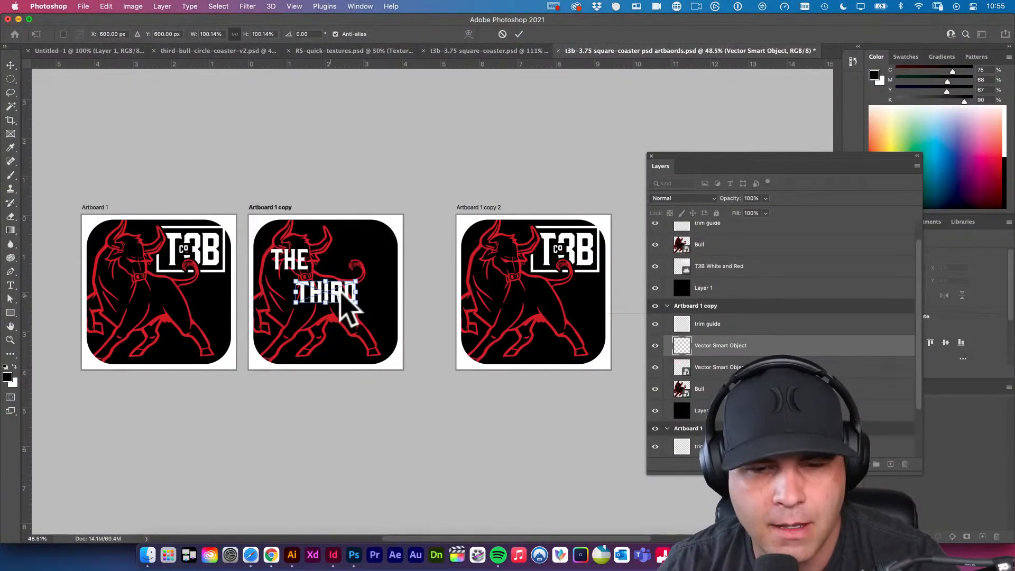
key(Return)
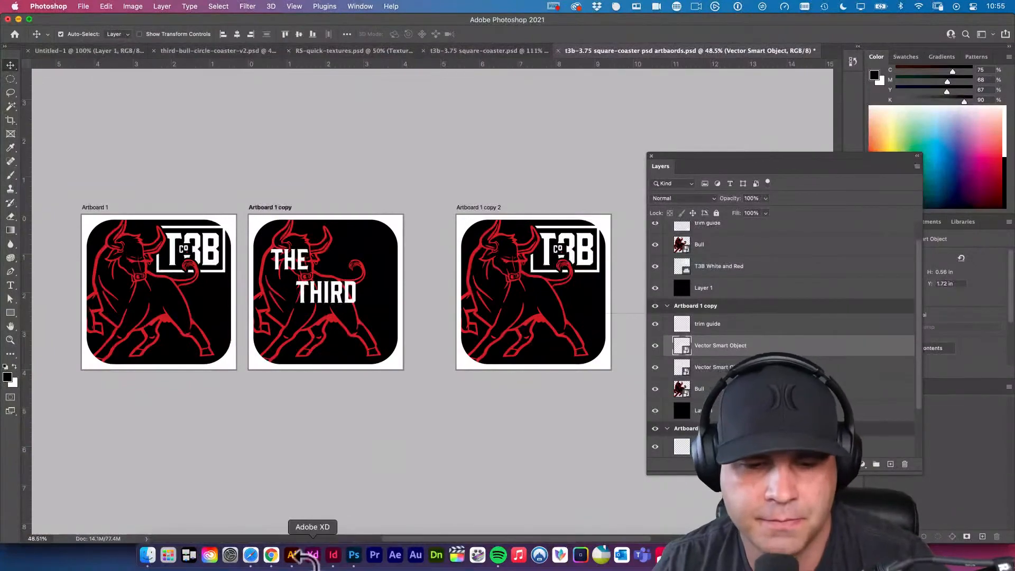
Switch to Illustrator and copy the whole "BULL" lettering group from the same black-and-white circle coaster.
click(292, 554)
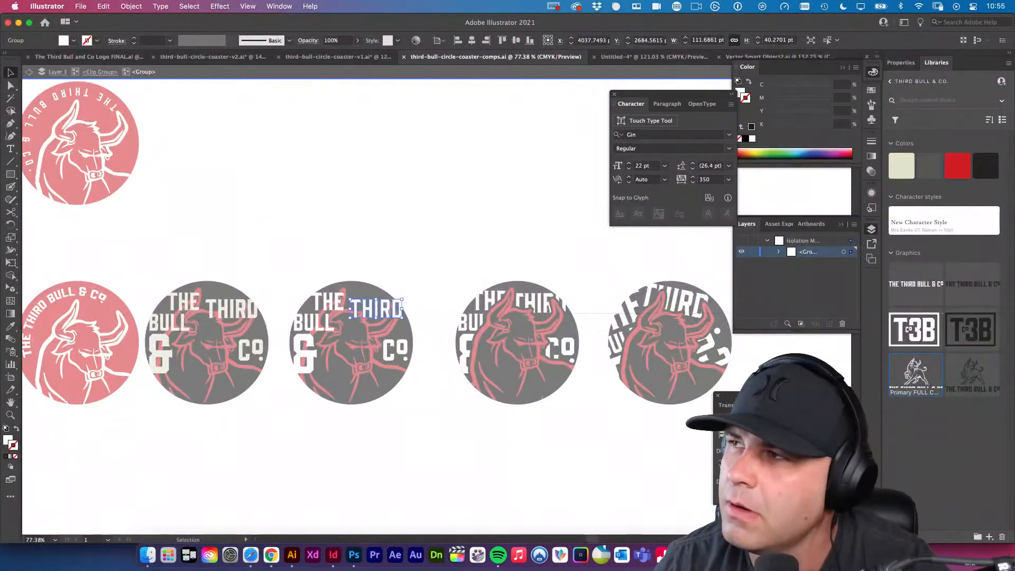
key(super+Tab)
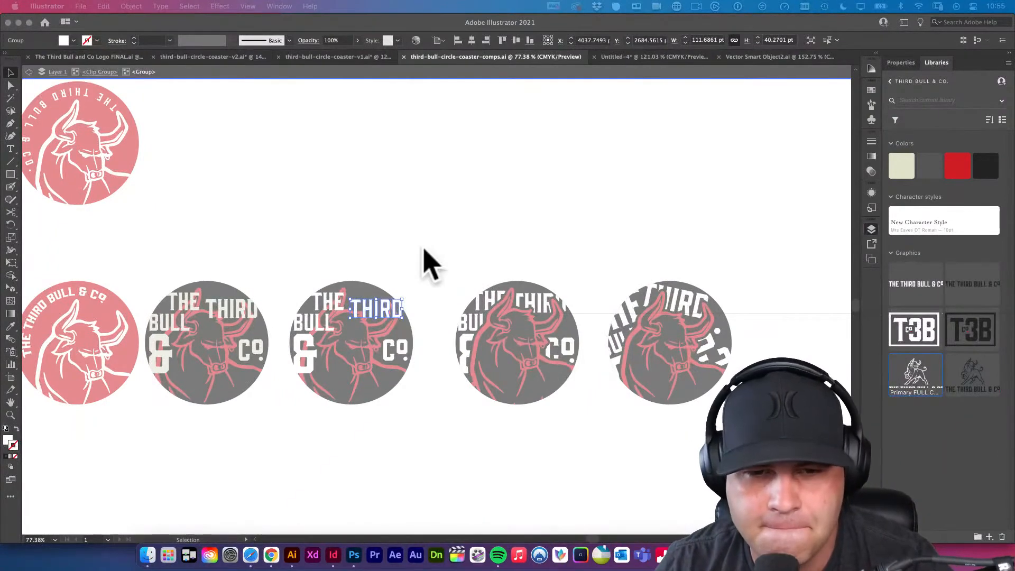
click(318, 324)
double_click(318, 324)
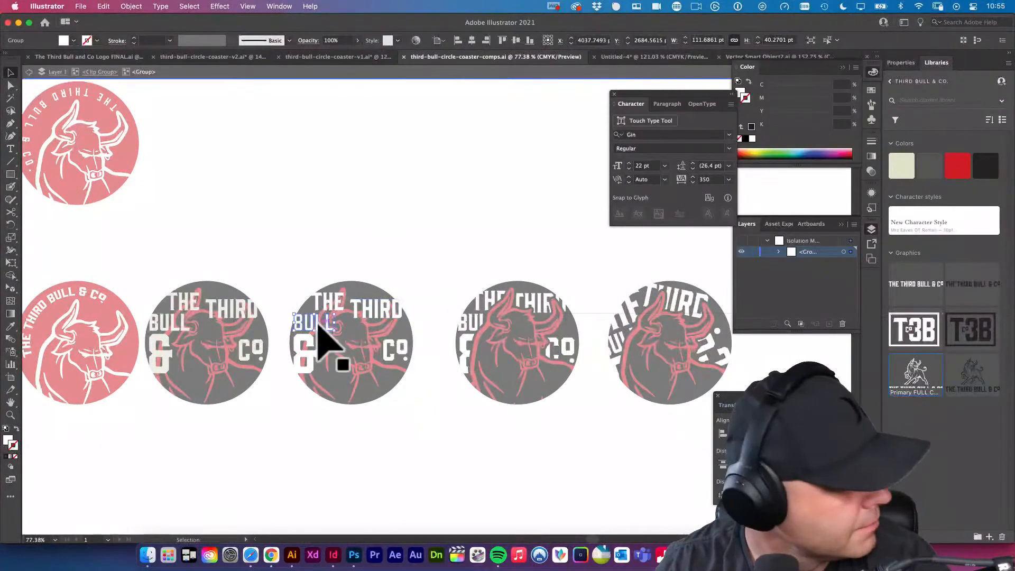
click(318, 324)
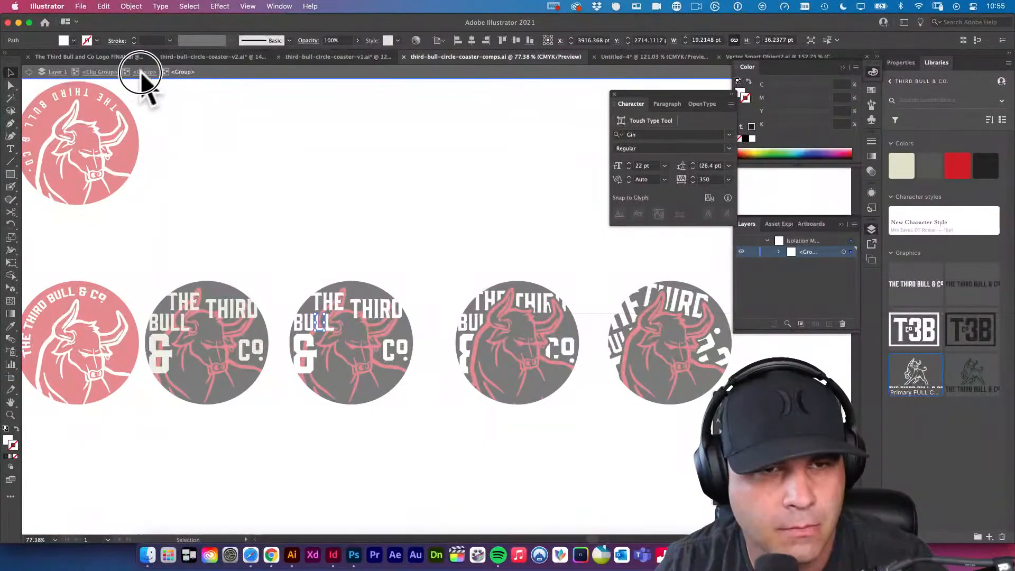
click(140, 71)
click(313, 325)
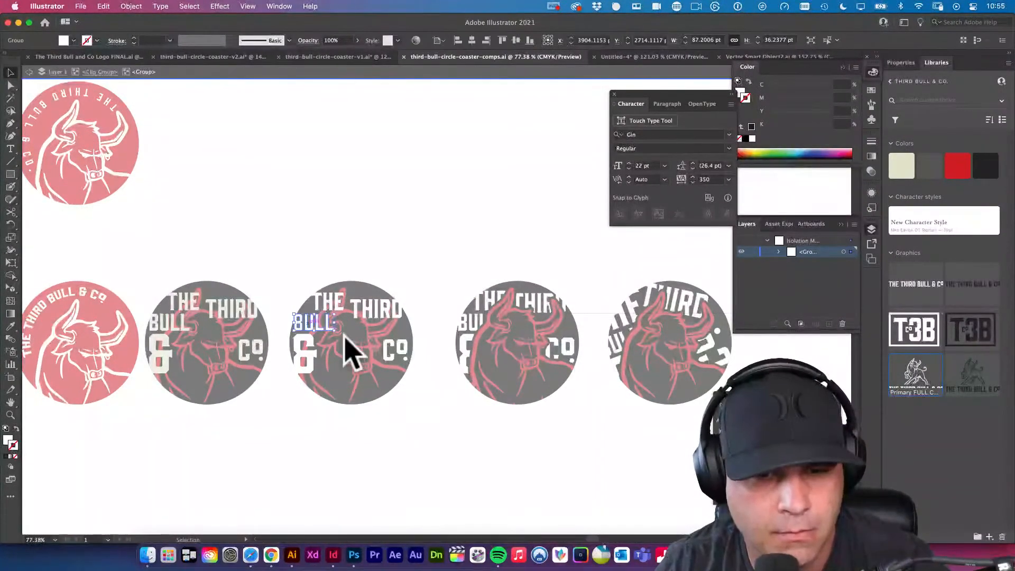
Switch to Photoshop, paste "BULL" as a Smart Object, and place it below "THE" and "THIRD" at about X 367, Y 760 px.
click(354, 554)
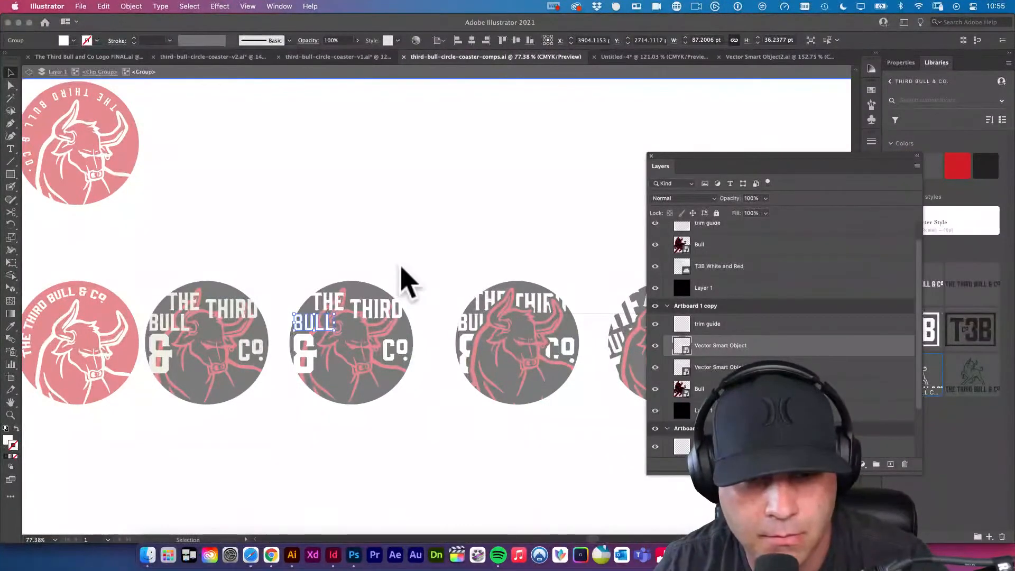
key(super+v)
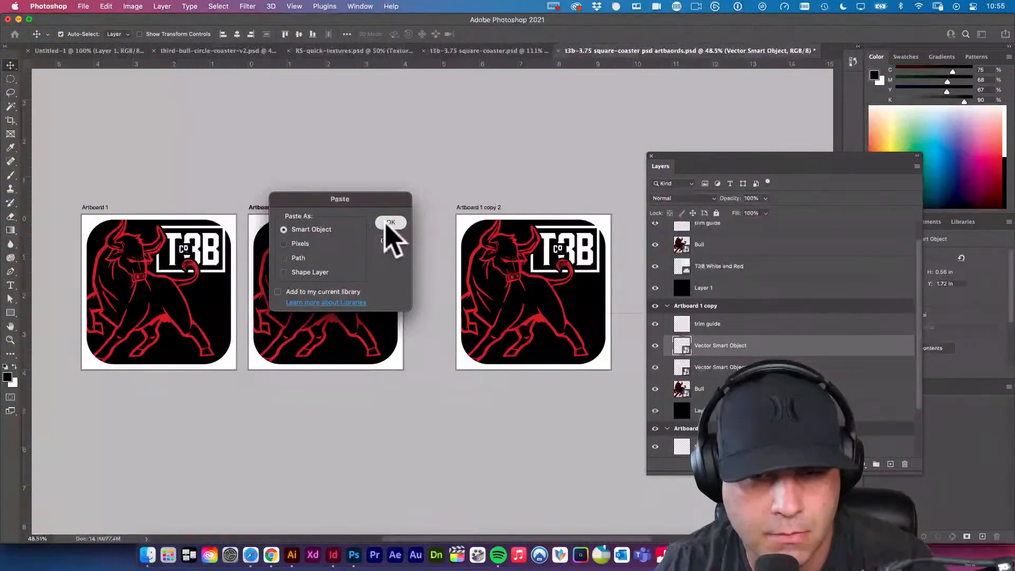
click(390, 222)
click(308, 323)
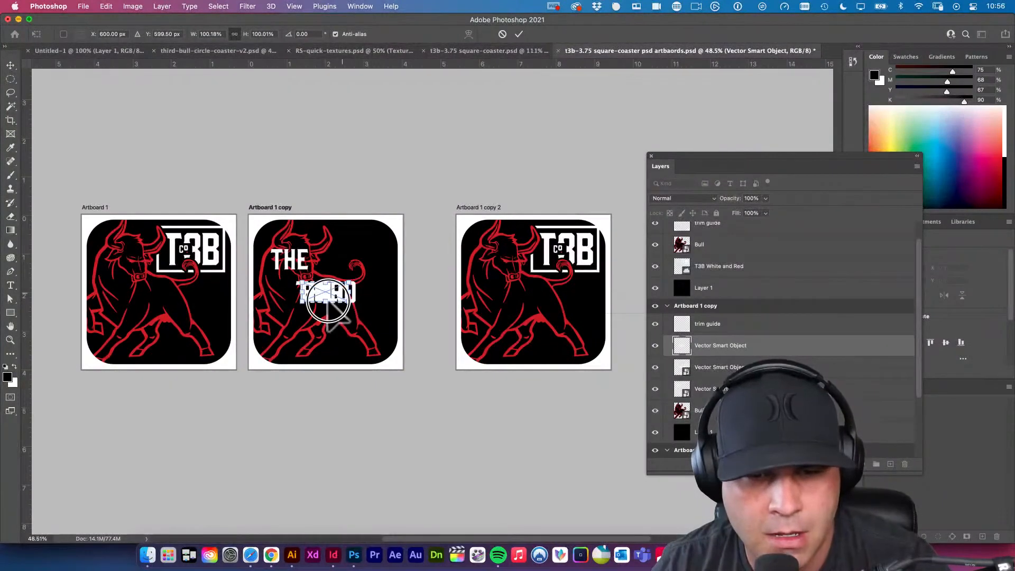
drag(327, 303, 297, 323)
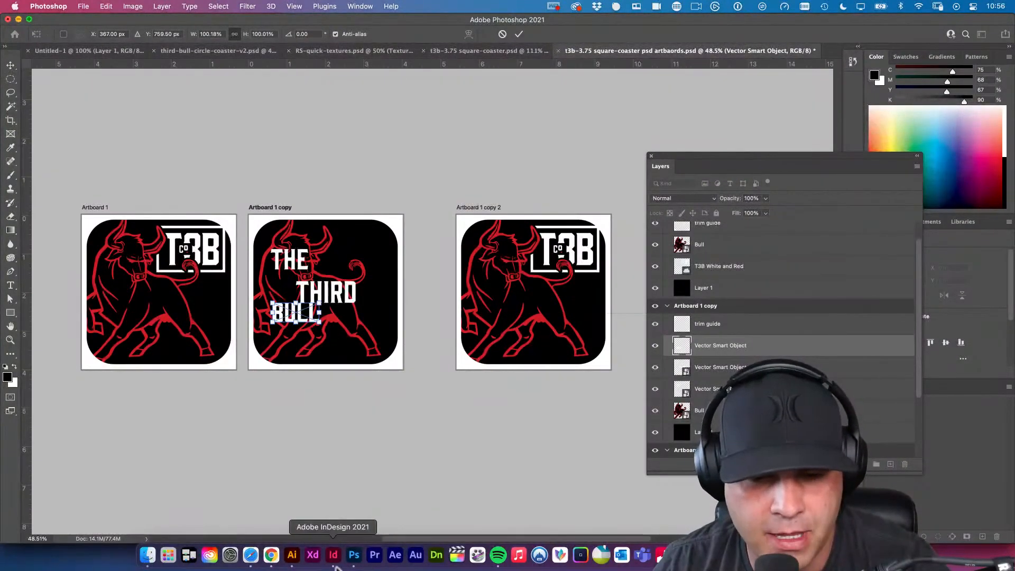
Copy the ampersand from the Illustrator circle coaster and paste it into Photoshop's Artboard 1 copy as a Smart Object, placed lower right of "BULL".
click(292, 554)
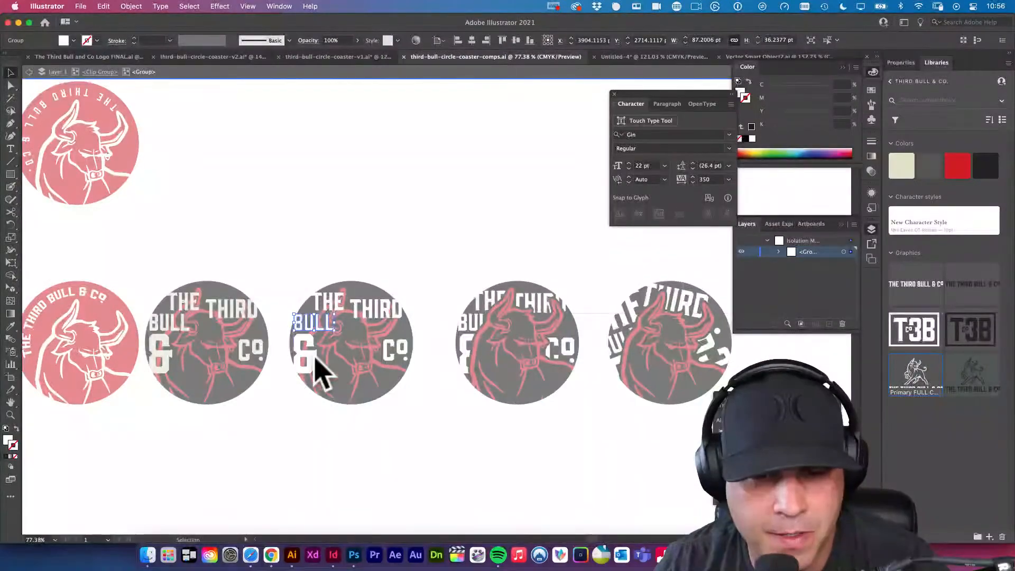
click(353, 554)
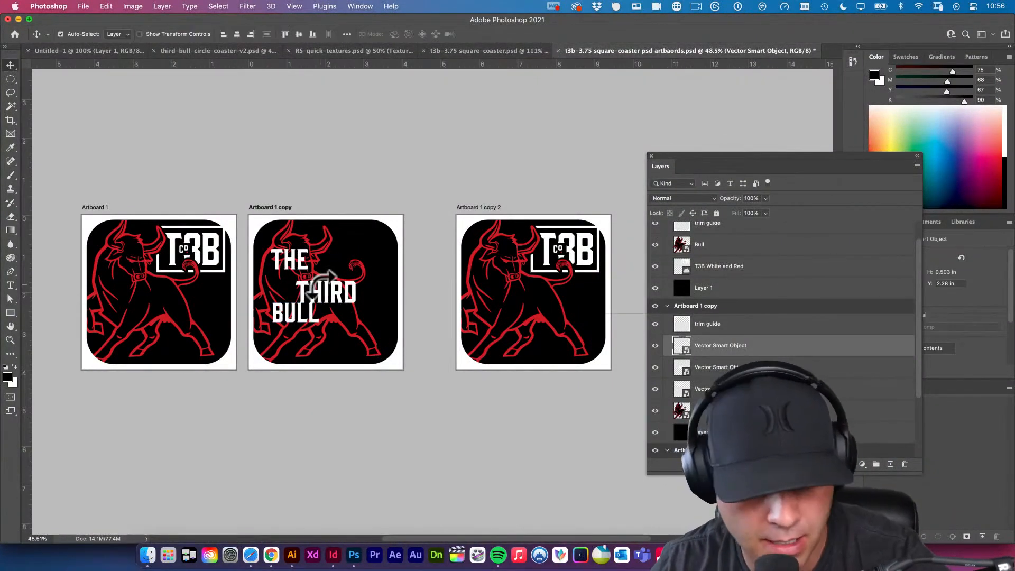
key(super+v)
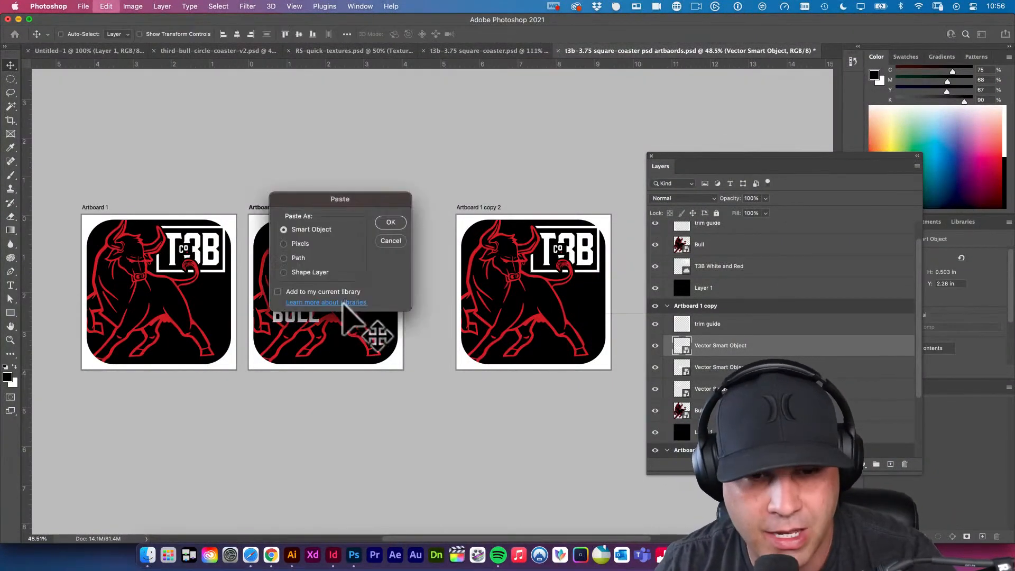
click(391, 222)
drag(339, 295, 352, 318)
key(Return)
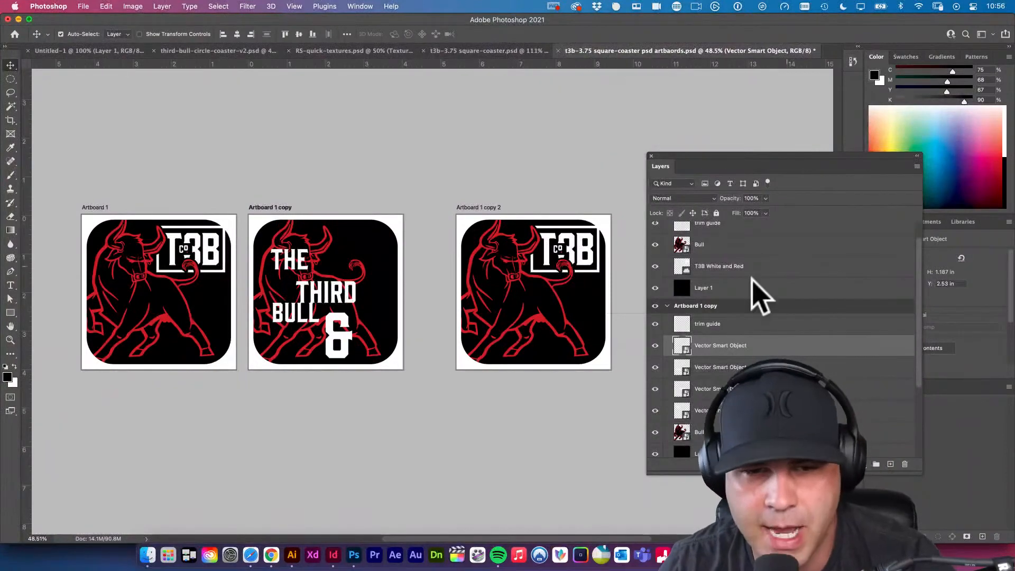
Copy "CO." from the same Illustrator coaster and paste it into Photoshop's Artboard 1 copy as a Smart Object, placed right of the ampersand.
click(291, 555)
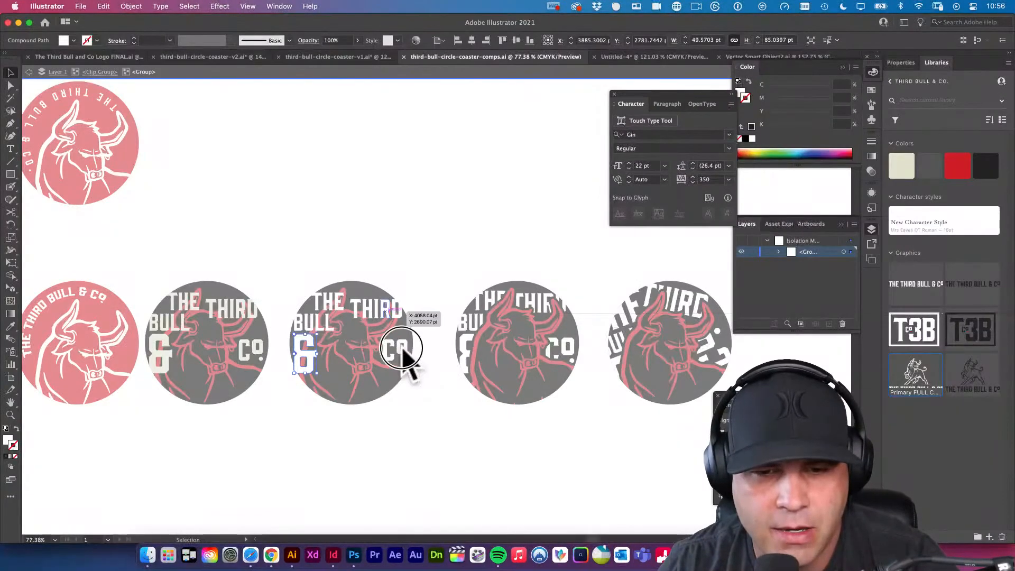
click(362, 552)
key(super+v)
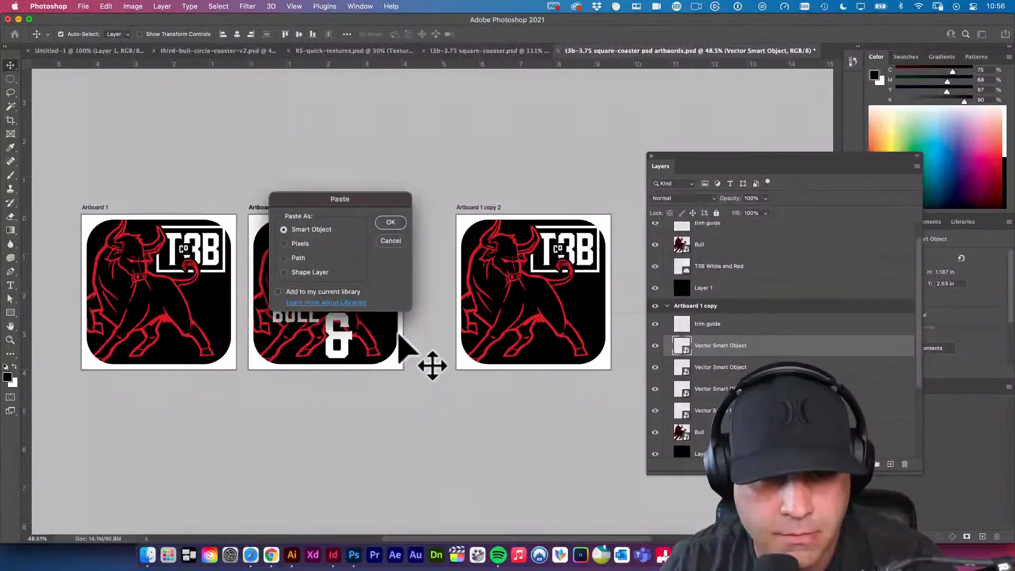
click(391, 222)
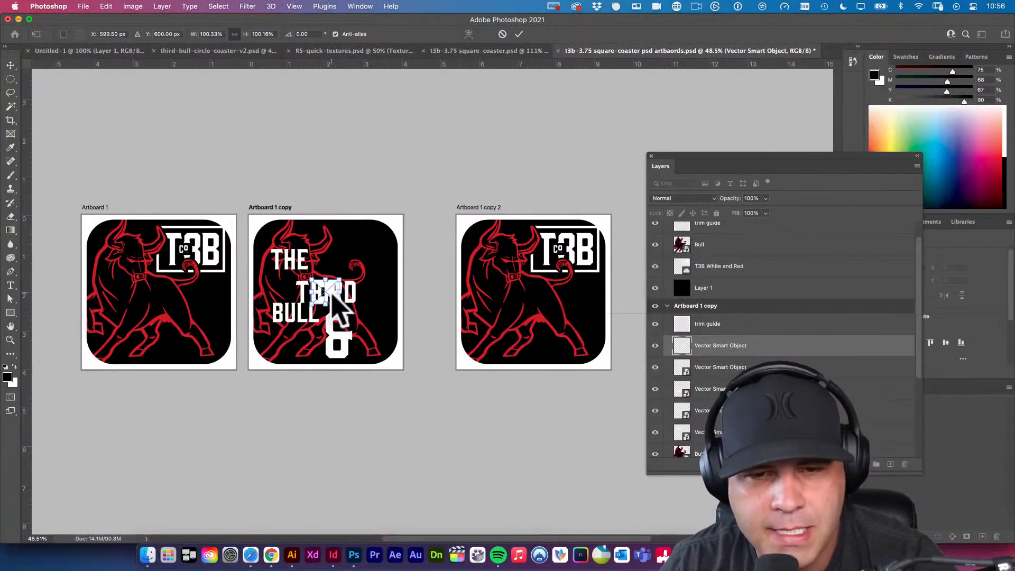
drag(331, 292, 386, 320)
key(Return)
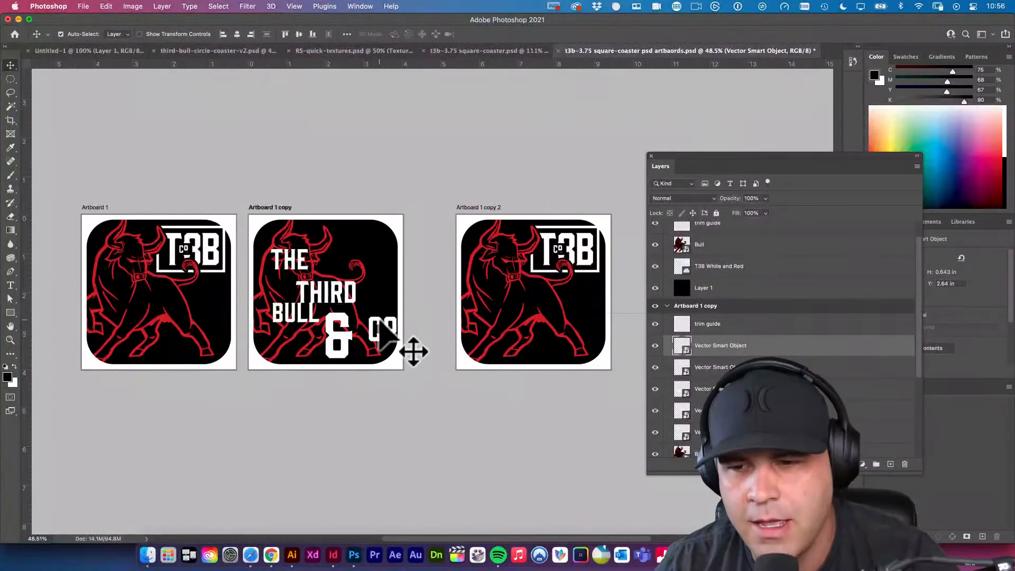
Rename the "CO." lettering layer "Co." and the ampersand layer "&".
scroll(698, 370, down, 2)
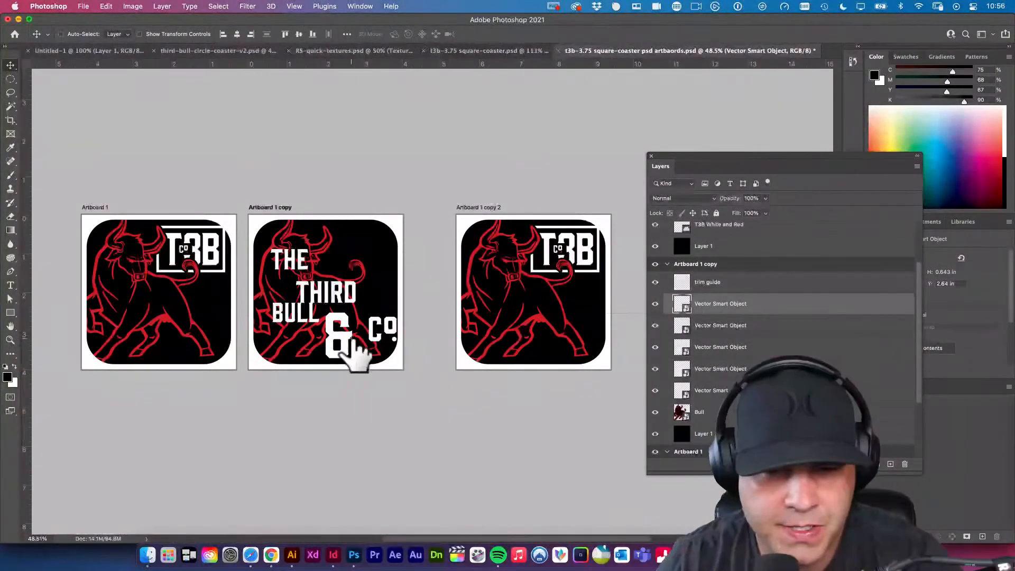
key(super+j)
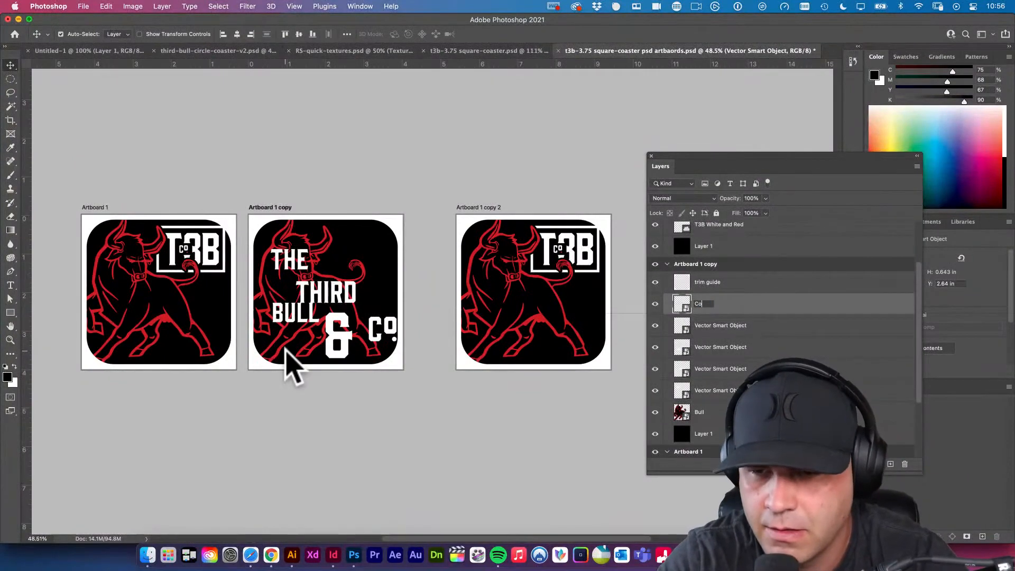
key(Return)
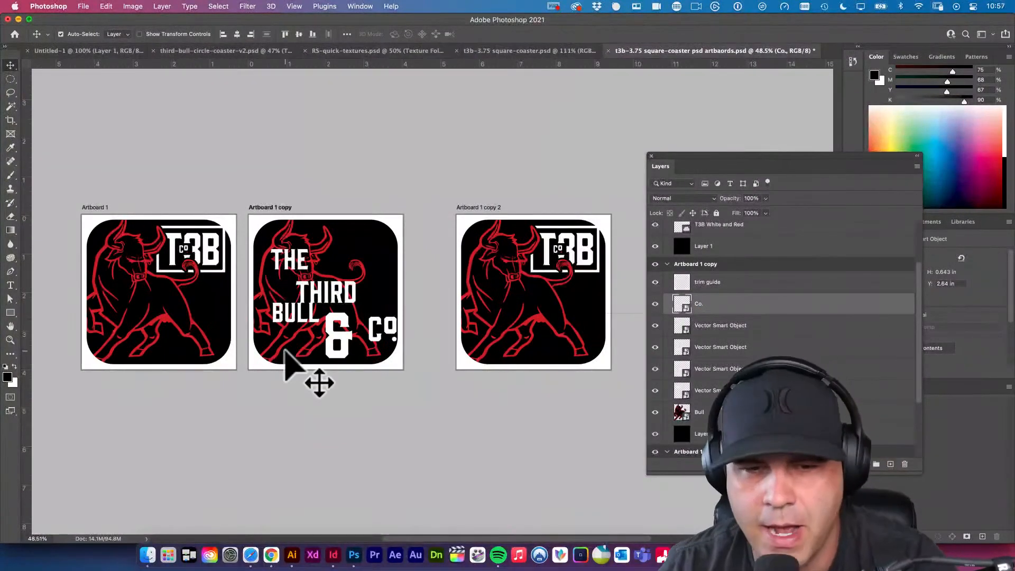
click(341, 328)
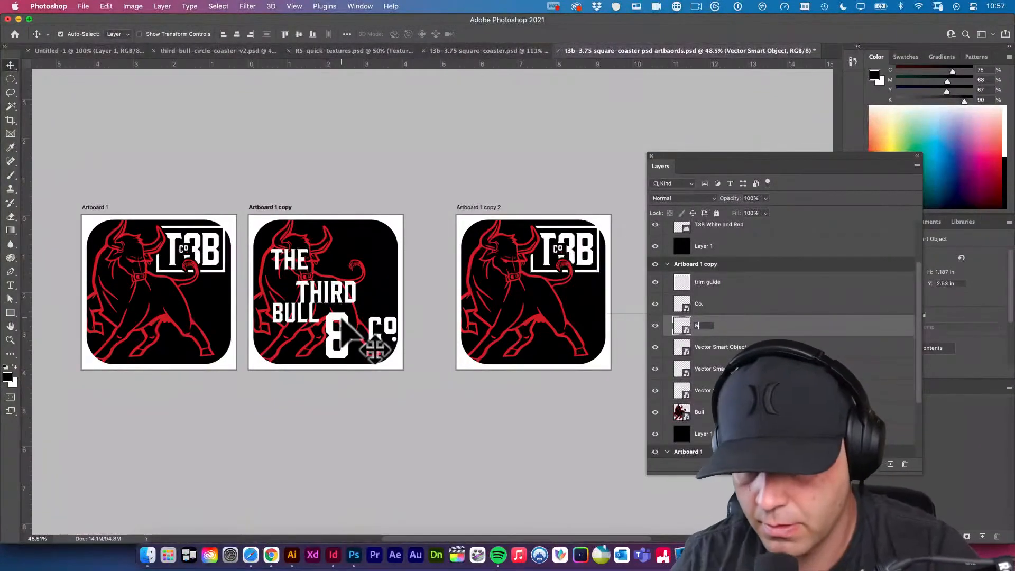
key(Return)
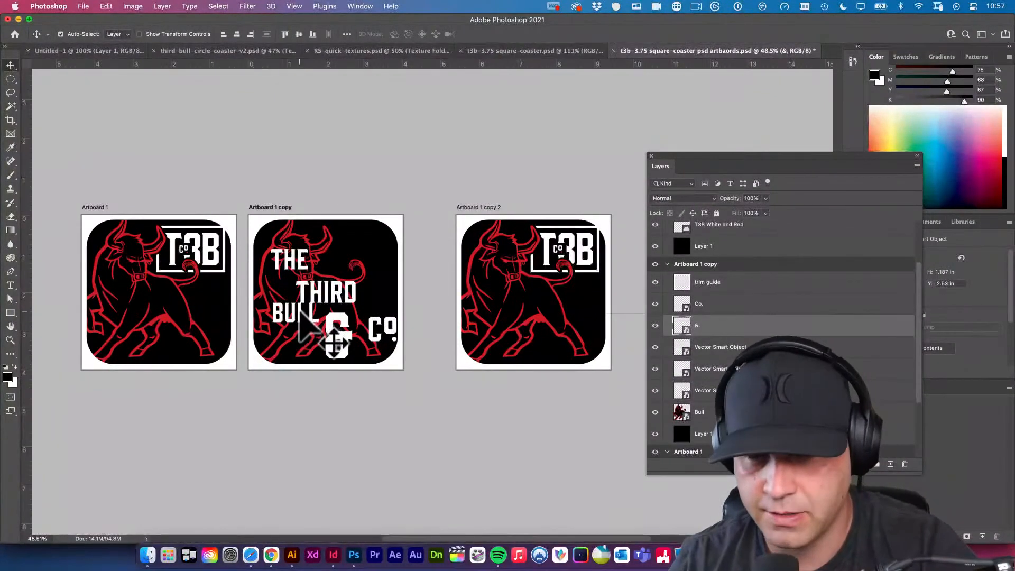
Rename the three remaining lettering layers "Bull", "Third" and "The" to match their words.
click(286, 317)
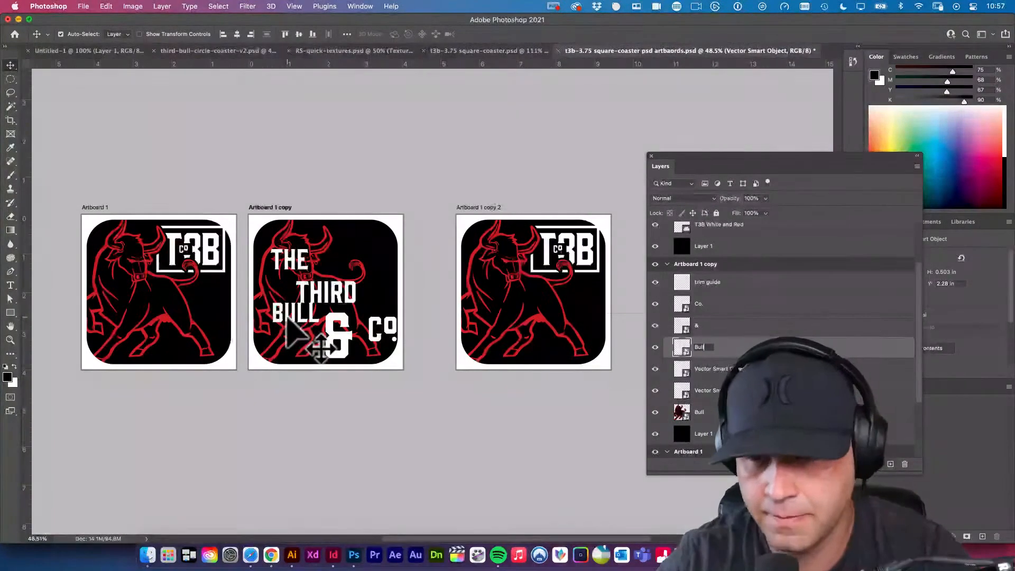
text(Bull)
key(Return)
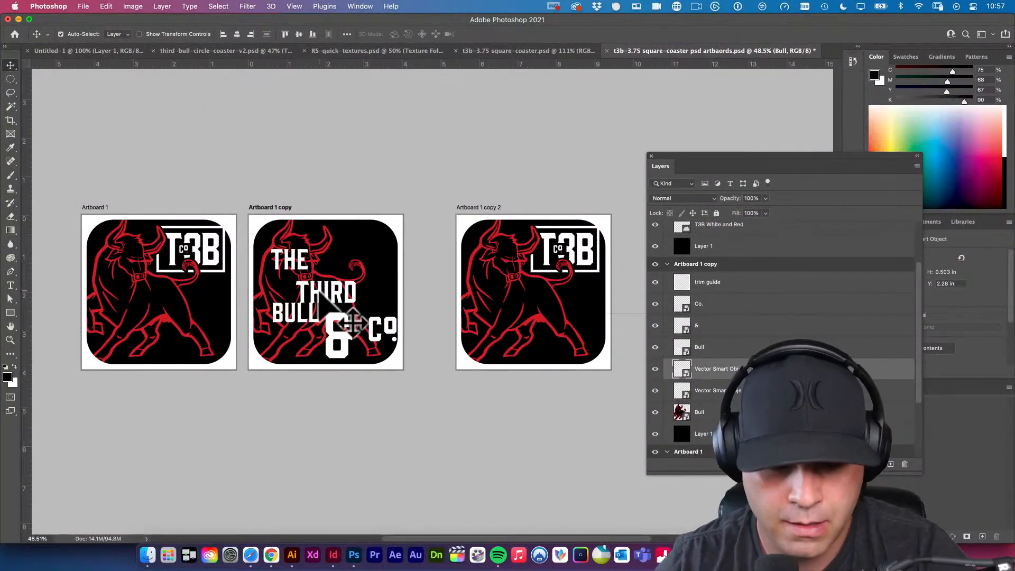
key(F2)
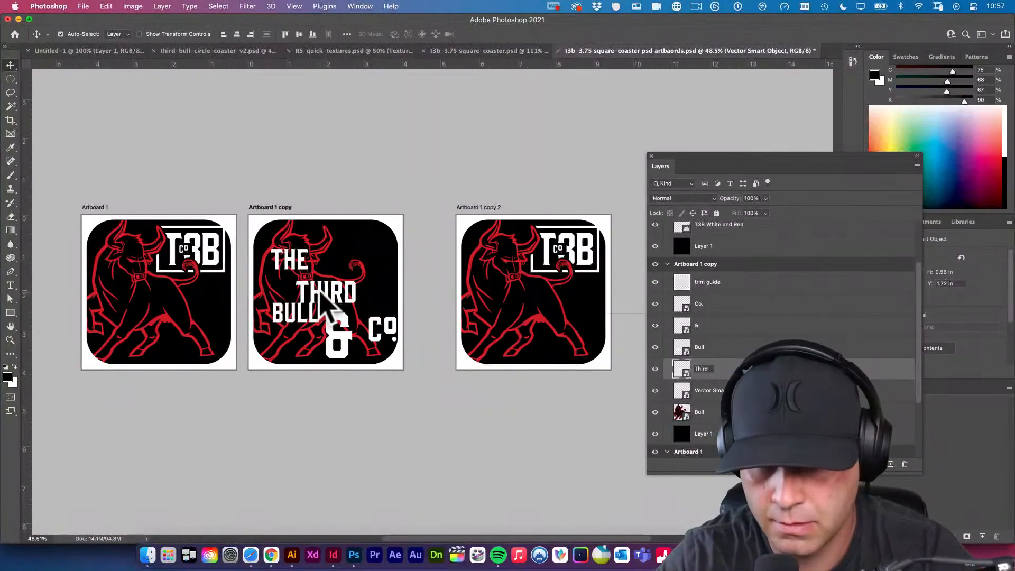
text(Third)
key(Return)
click(294, 258)
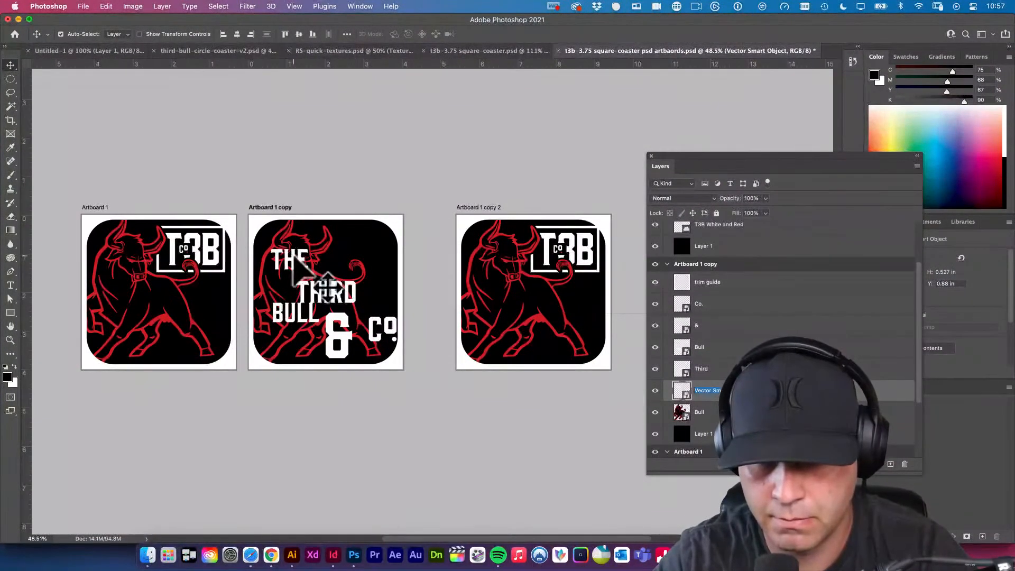
key(Return)
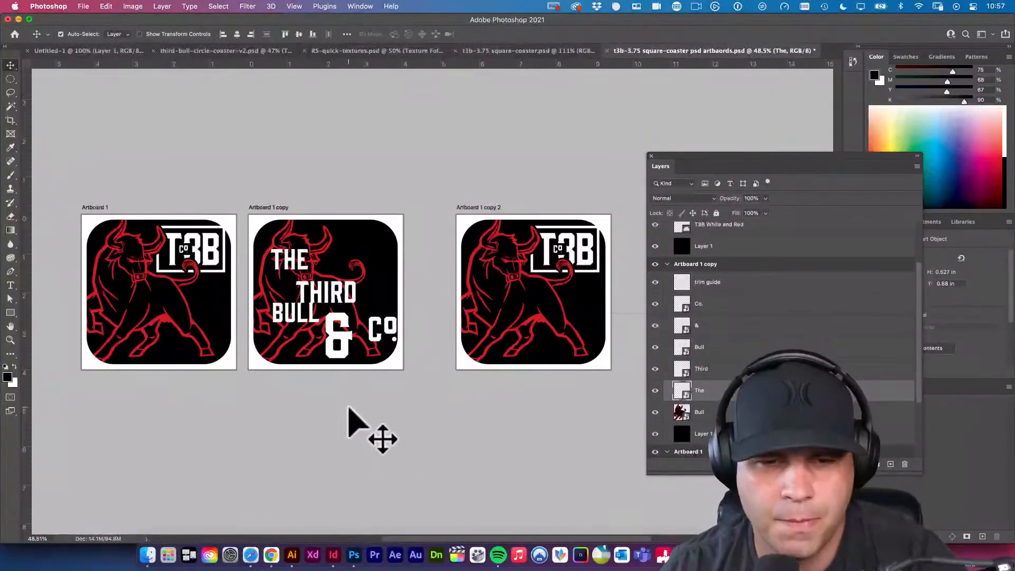
Move "THE" to the upper right of Artboard 1 copy, beside the bull's horn.
click(372, 360)
drag(383, 330, 376, 312)
drag(306, 263, 369, 229)
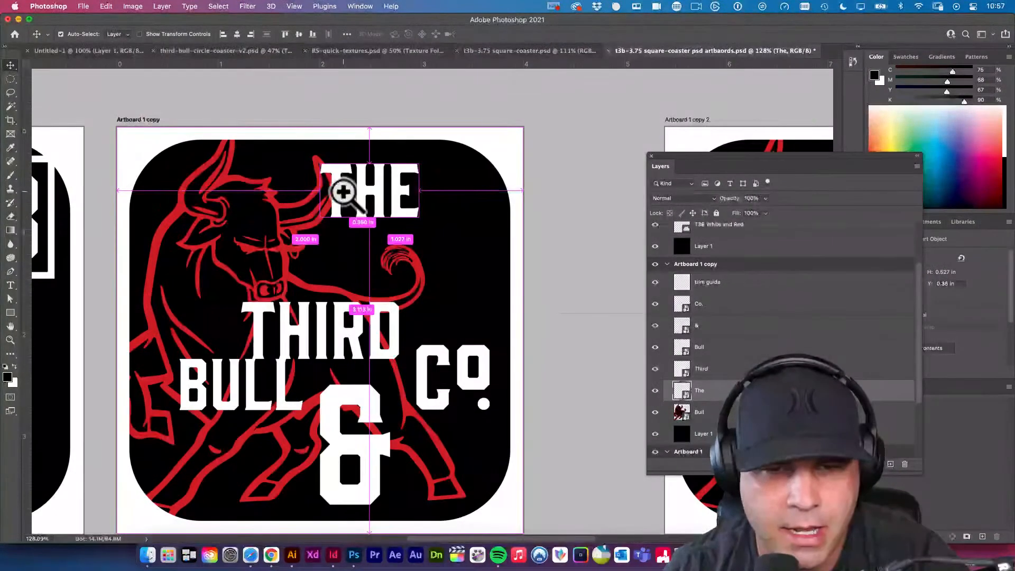
drag(353, 187, 353, 195)
Move "THIRD" directly beneath "THE", over the bull's tail, at about Y 1 in.
click(340, 344)
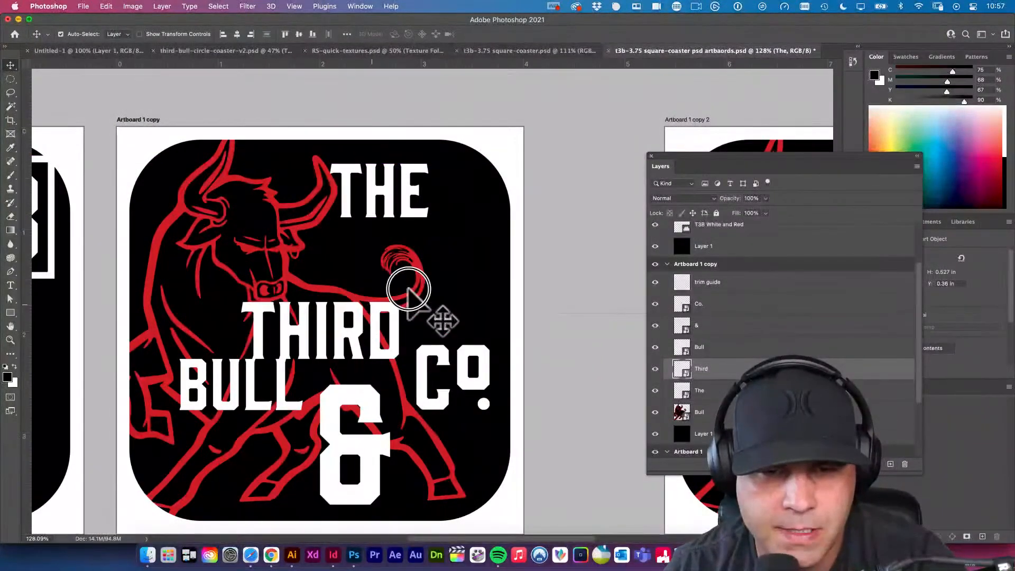
drag(408, 290, 414, 333)
scroll(415, 286, up, 3)
scroll(411, 306, up, 4)
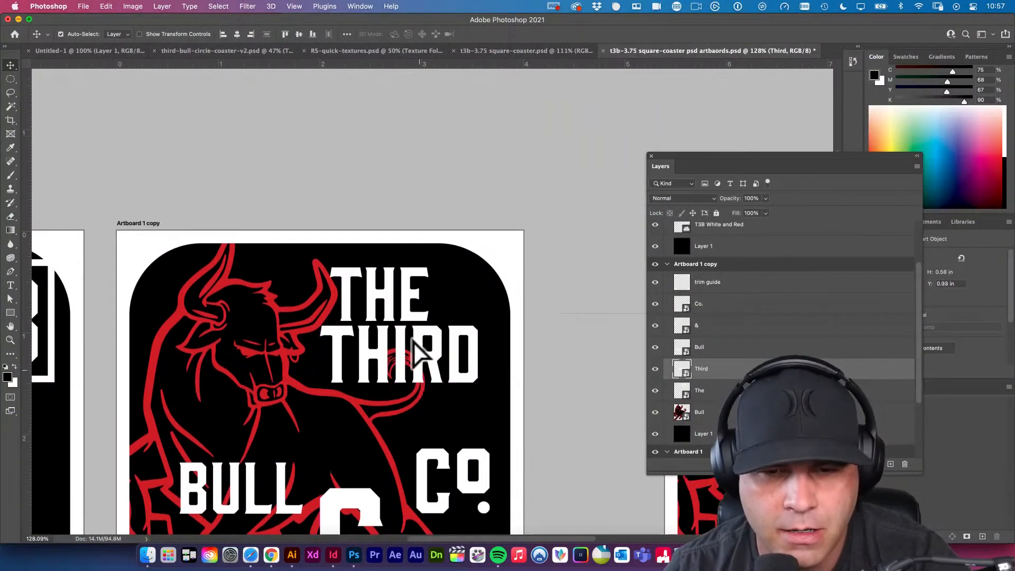
scroll(407, 348, up, 3)
key(space)
drag(398, 372, 417, 239)
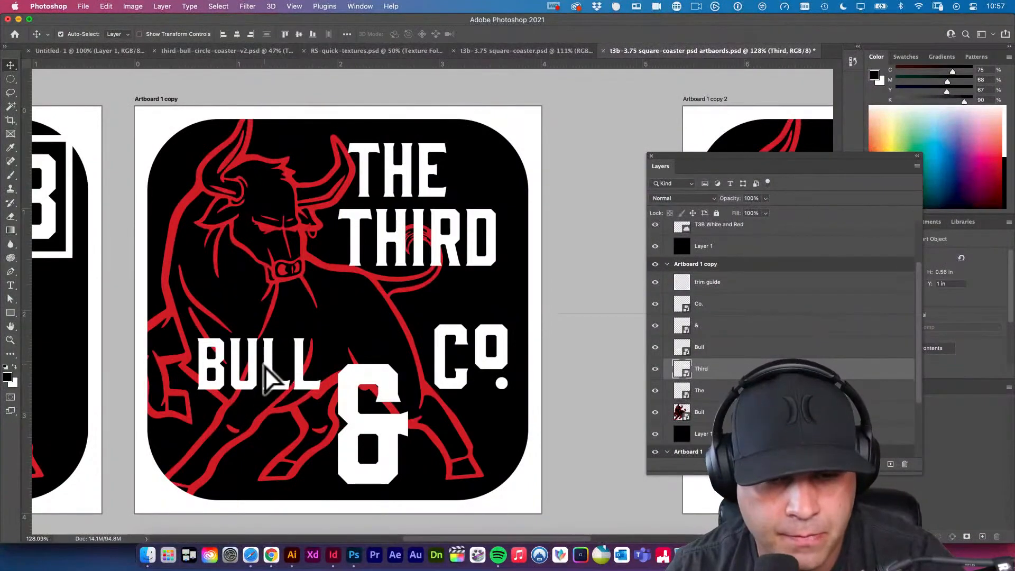
Move "BULL" beneath "THIRD" and lower "CO." to the bottom right of the coaster.
drag(269, 375, 465, 301)
scroll(467, 341, up, 1)
drag(463, 364, 456, 435)
Move the ampersand beneath "BULL" and scale it down to about 0.56 in high, leaving it above "CO.".
drag(389, 409, 458, 370)
key(super+t)
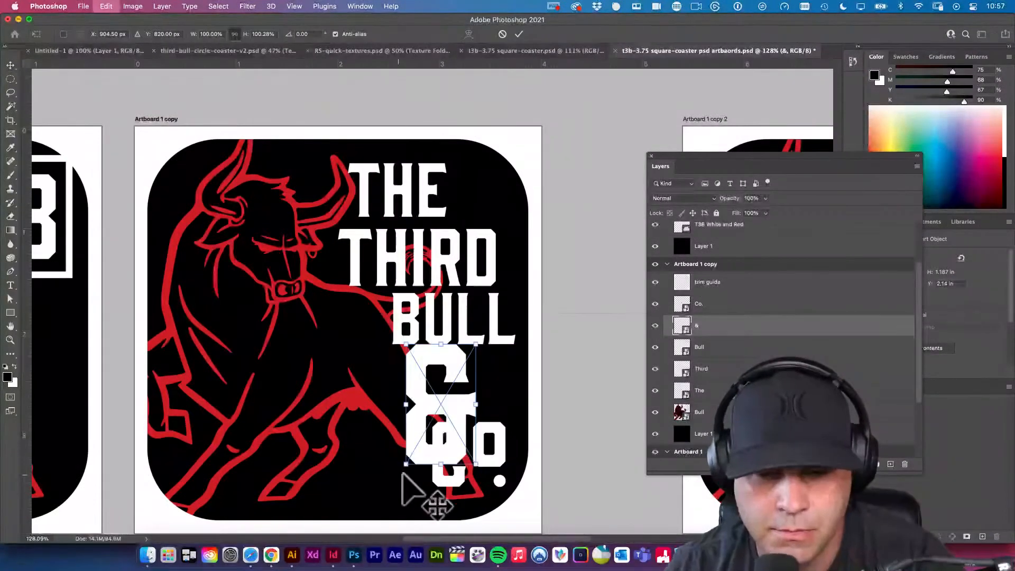
drag(406, 464, 461, 409)
key(Return)
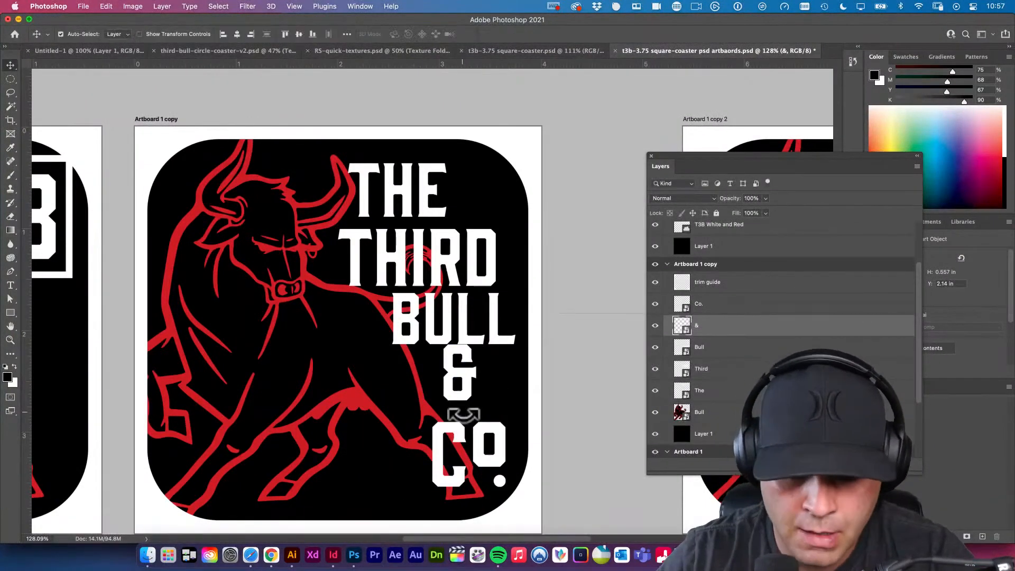
Save the document with the stacked lettering on Artboard 1 copy.
scroll(463, 415, up, 5)
scroll(464, 415, left, 4)
scroll(426, 356, down, 5)
scroll(426, 356, right, 2)
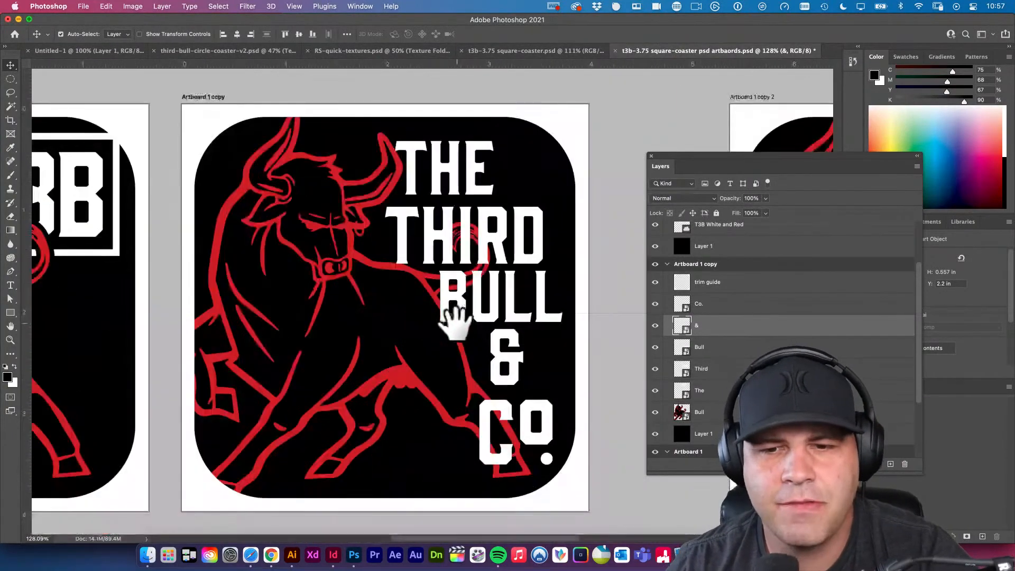
alt+click(455, 323)
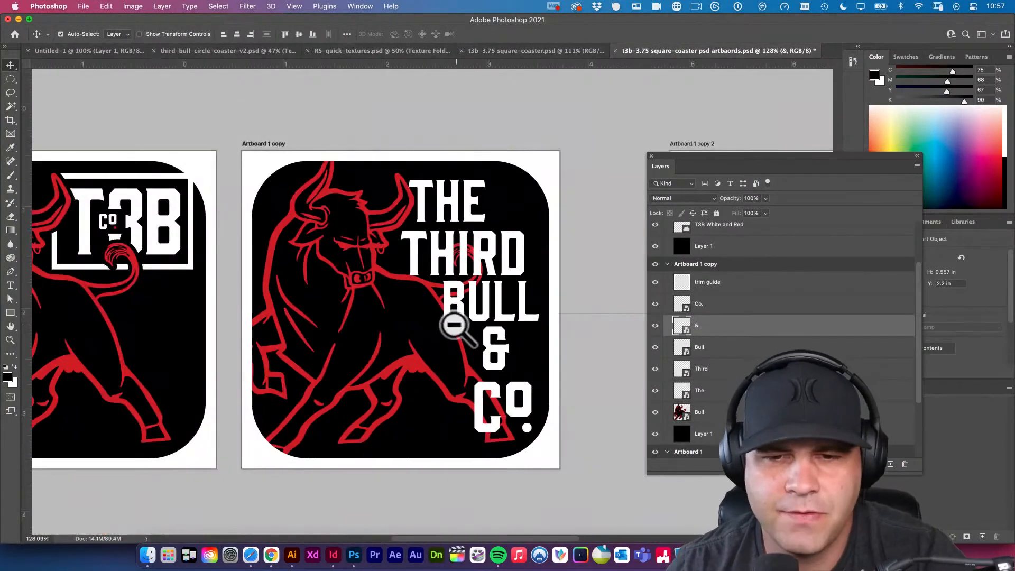
alt+click(455, 323)
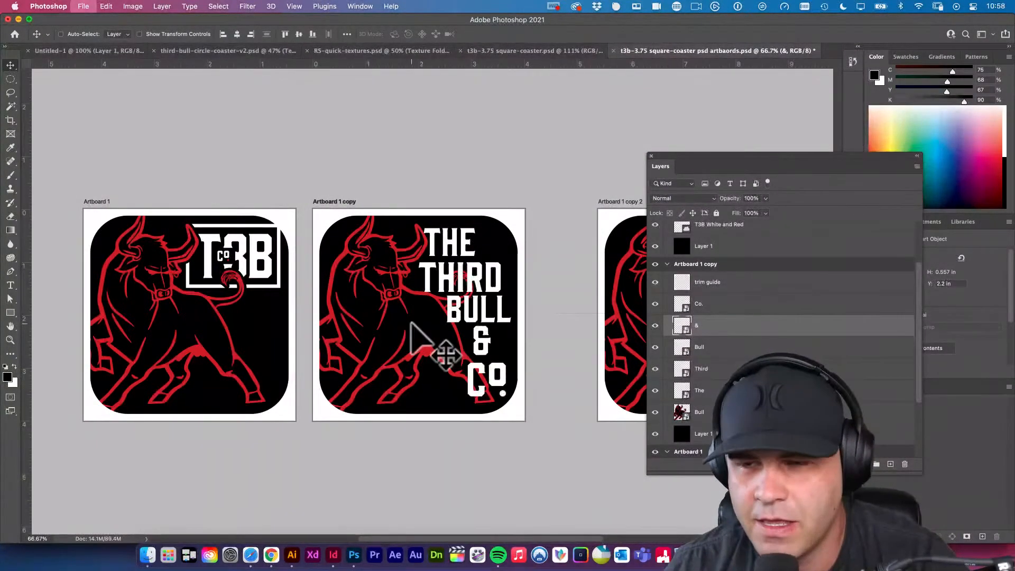
key(super+s)
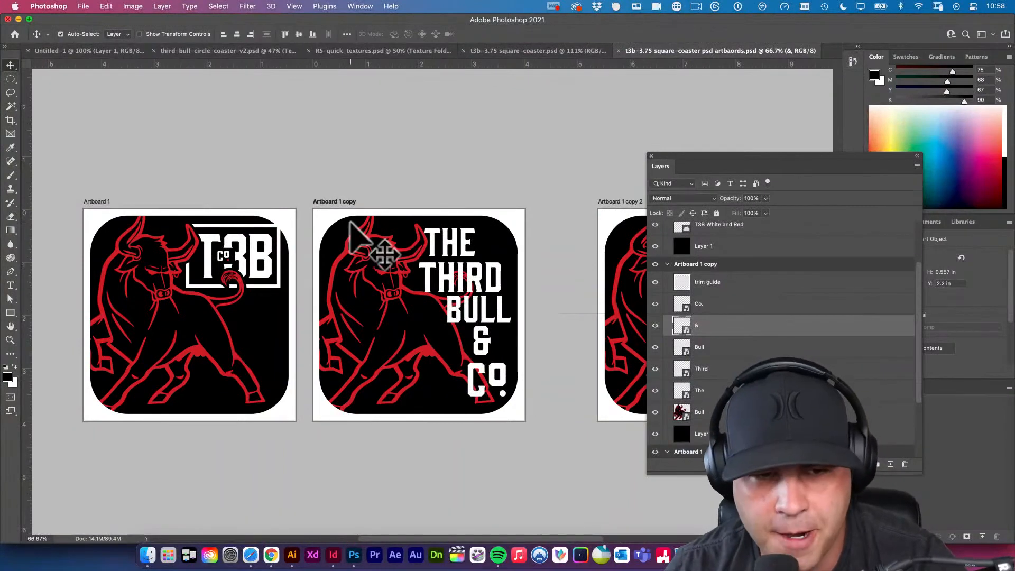
Bring the bull artwork to the front of Artboard 1 copy, then place the "BULL" lettering in front of it.
click(405, 271)
key(super+shift+bracketright)
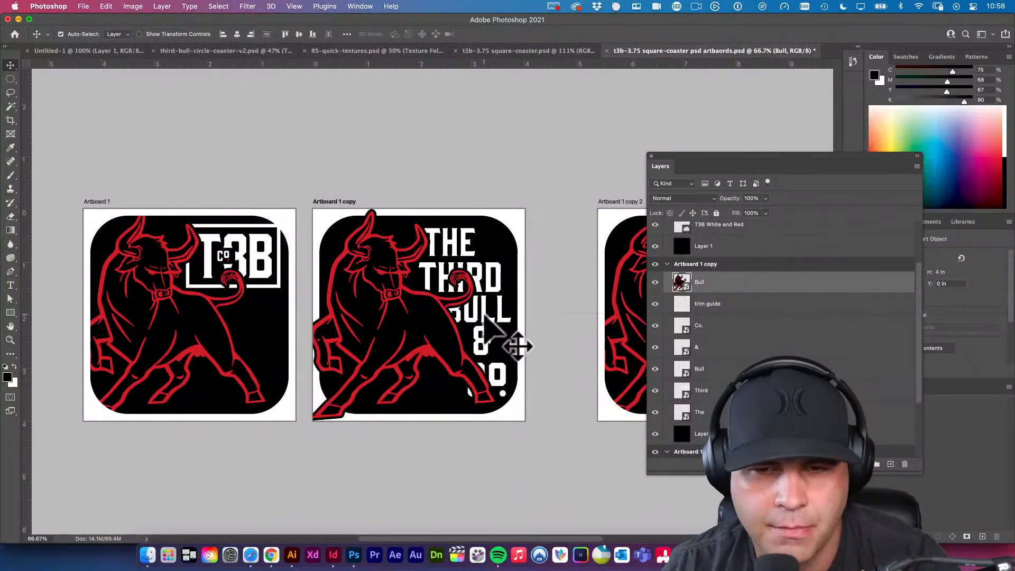
click(485, 315)
key(super+shift+bracketright)
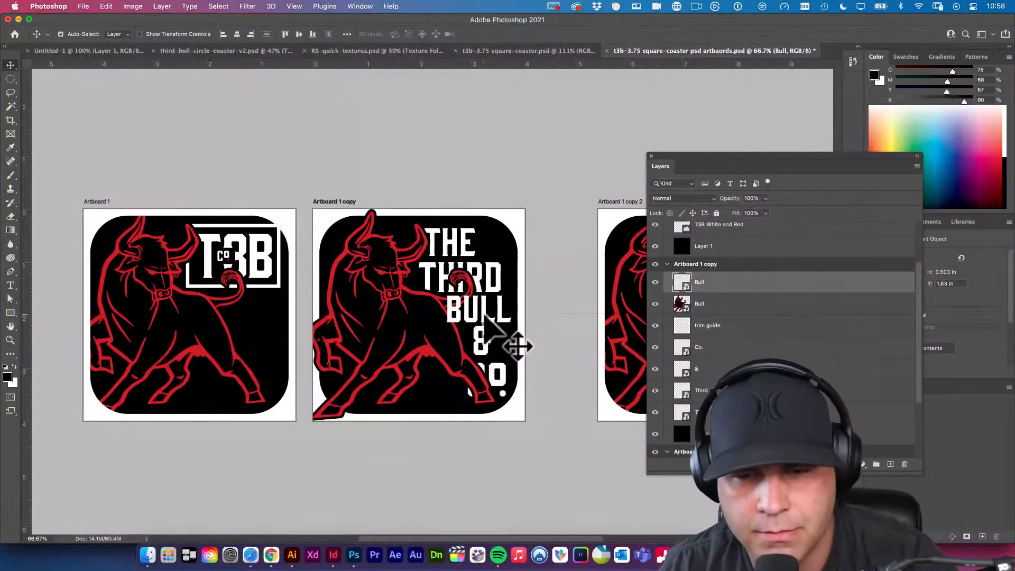
Nudge the "THIRD" lettering slightly to the left to adjust how its letters sit behind the bull's tail.
drag(478, 322, 503, 318)
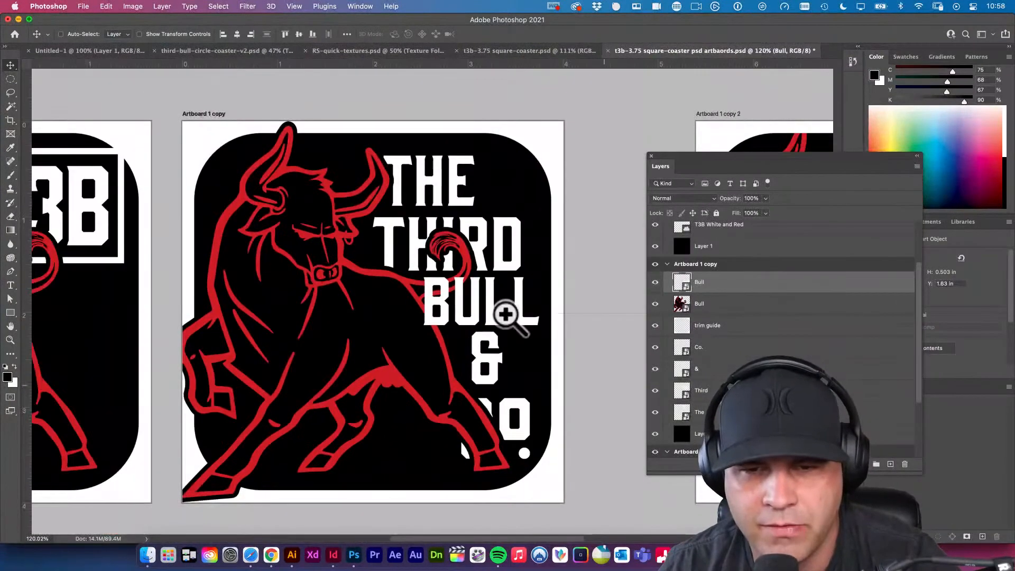
drag(558, 339, 497, 251)
click(497, 251)
scroll(497, 251, left, 1)
key(shift+Left)
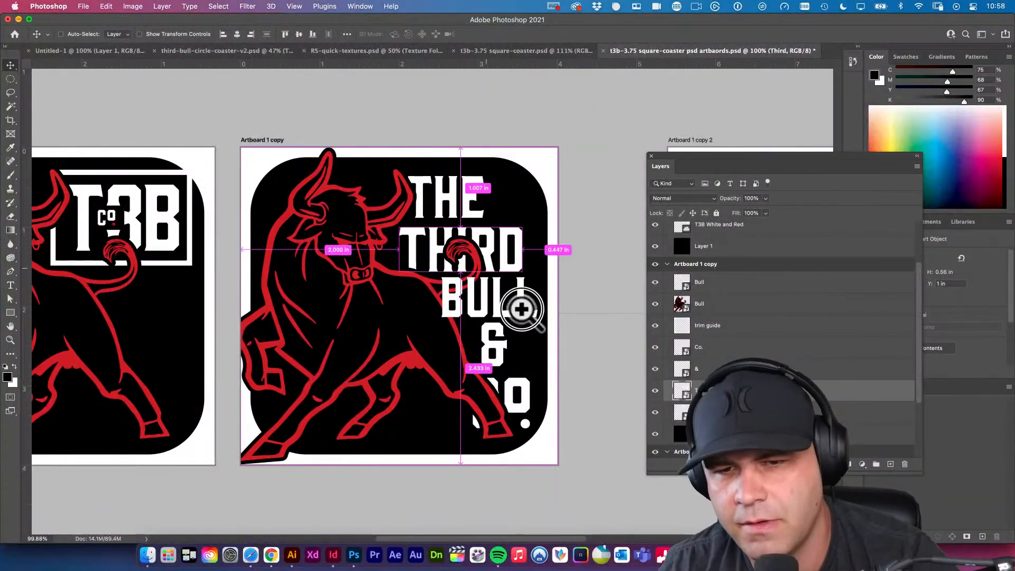
drag(517, 301, 573, 376)
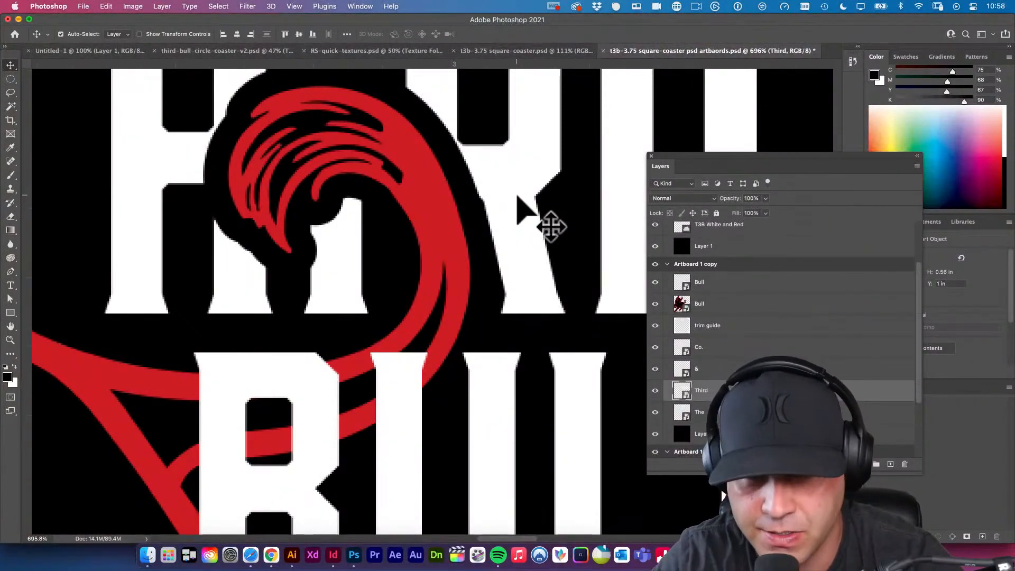
key(Left)
key(Left)
key(Left)
key(Left)
key(Left)
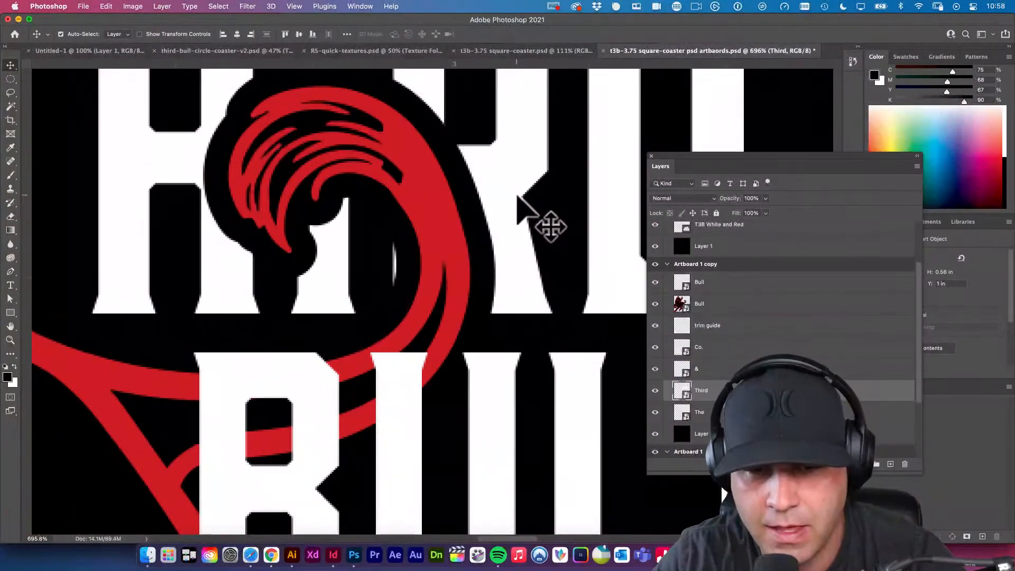
key(Left)
drag(515, 257, 444, 201)
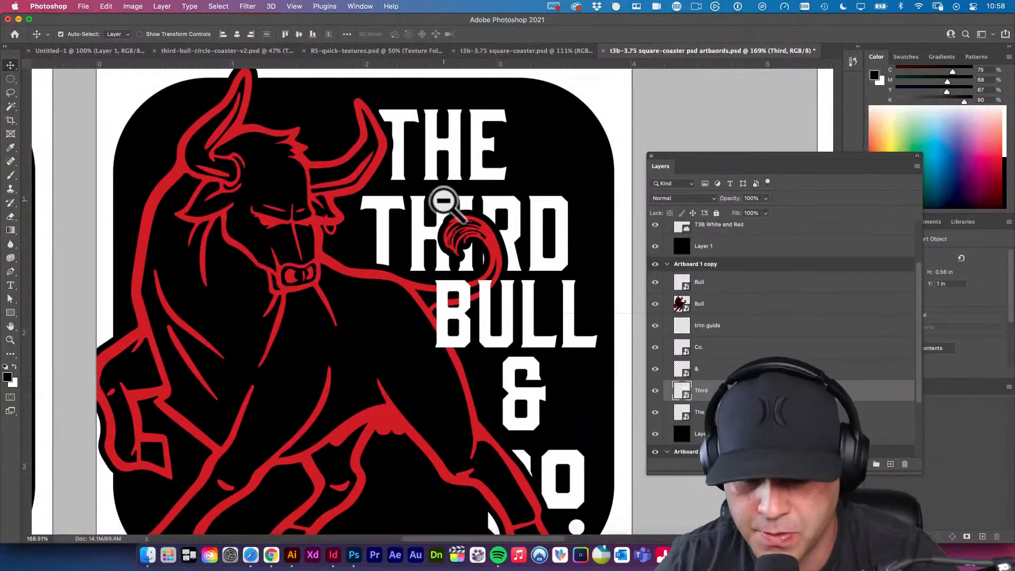
Shift the "THIRD" lettering a few small increments further left behind the bull's tail on Artboard 1 copy.
key(Left)
key(Left)
key(Left)
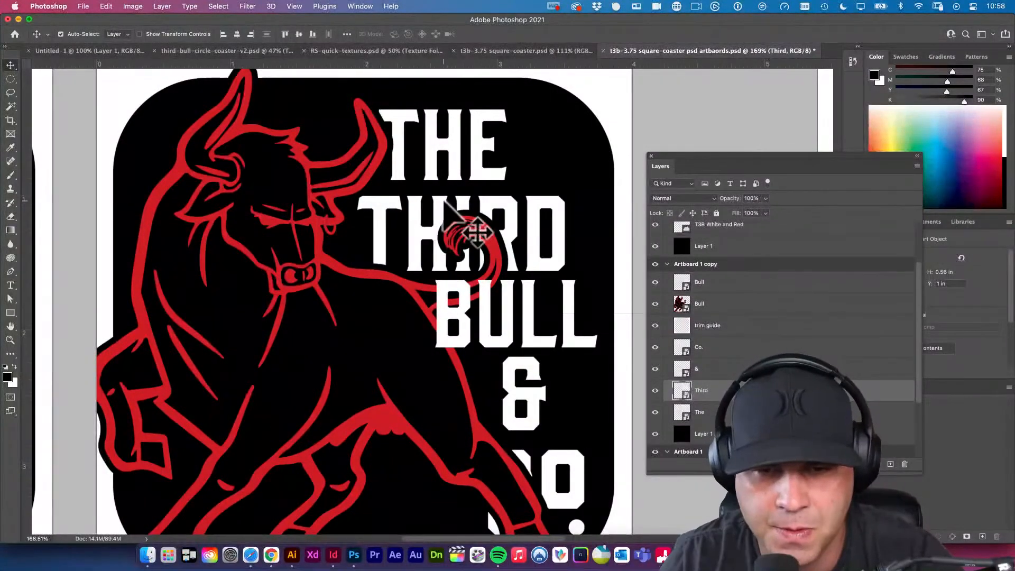
Bring the "CO." lettering to the front of Artboard 1 copy, above the bull artwork, and save the document.
drag(585, 344, 550, 324)
click(562, 424)
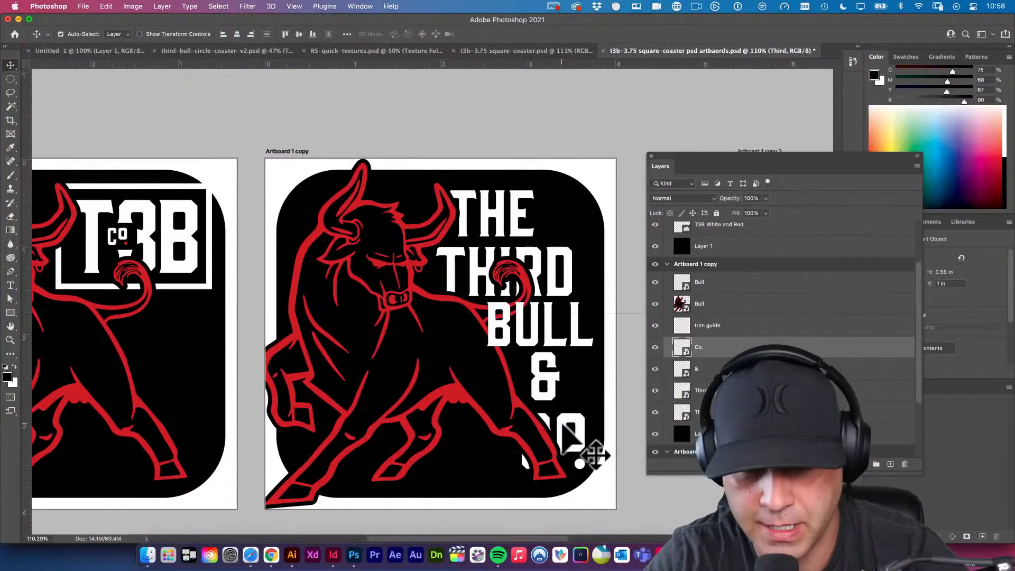
key(super+shift+bracketright)
key(shift+v)
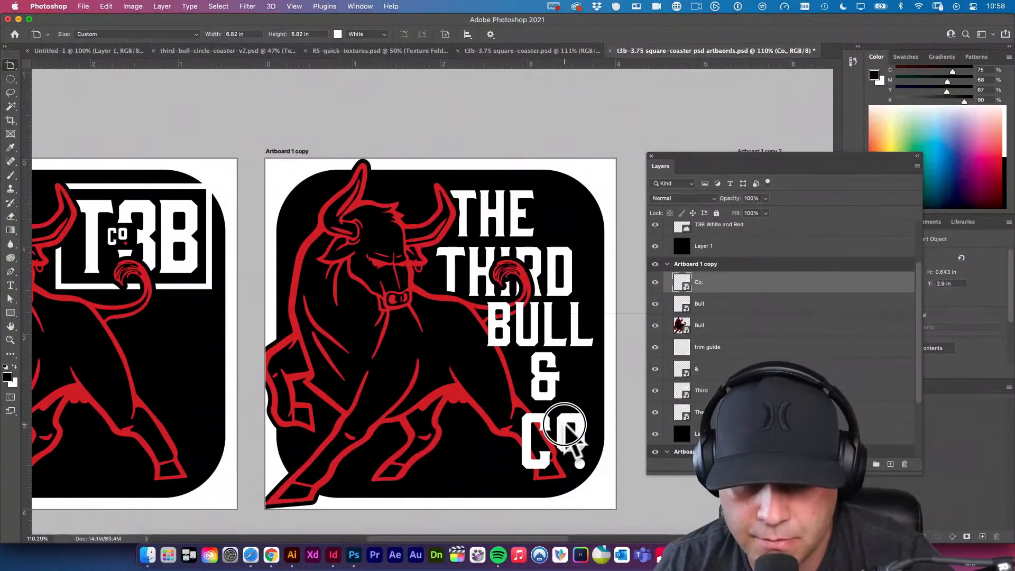
key(v)
mouse_move(565, 425)
mouse_down()
mouse_move(547, 424)
mouse_move(558, 424)
mouse_up()
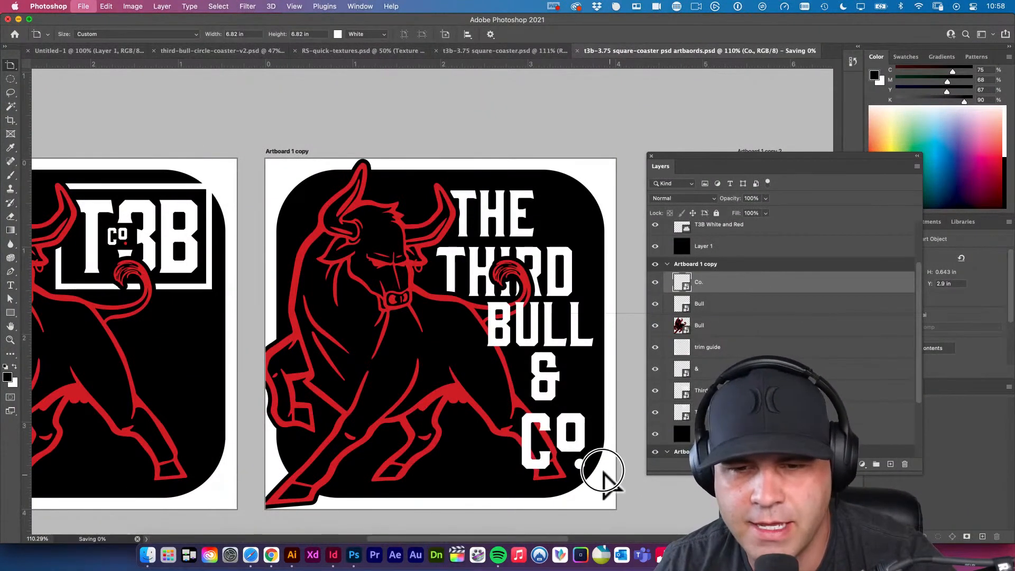
Examine the stacked-lettering coaster up close and all three artboards side by side in the overall layout.
scroll(629, 494, up, 2)
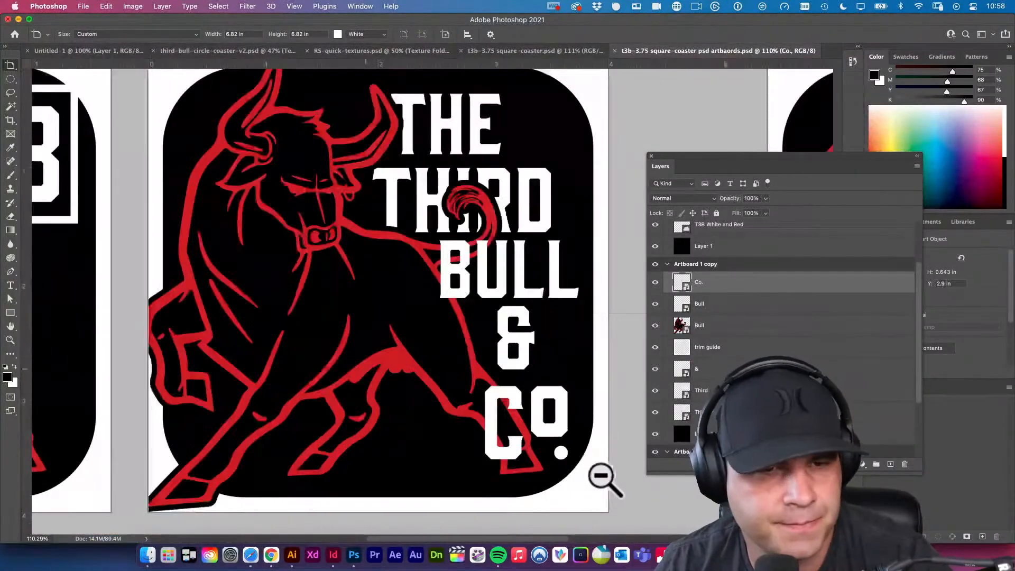
scroll(535, 427, down, 5)
scroll(517, 408, up, 1)
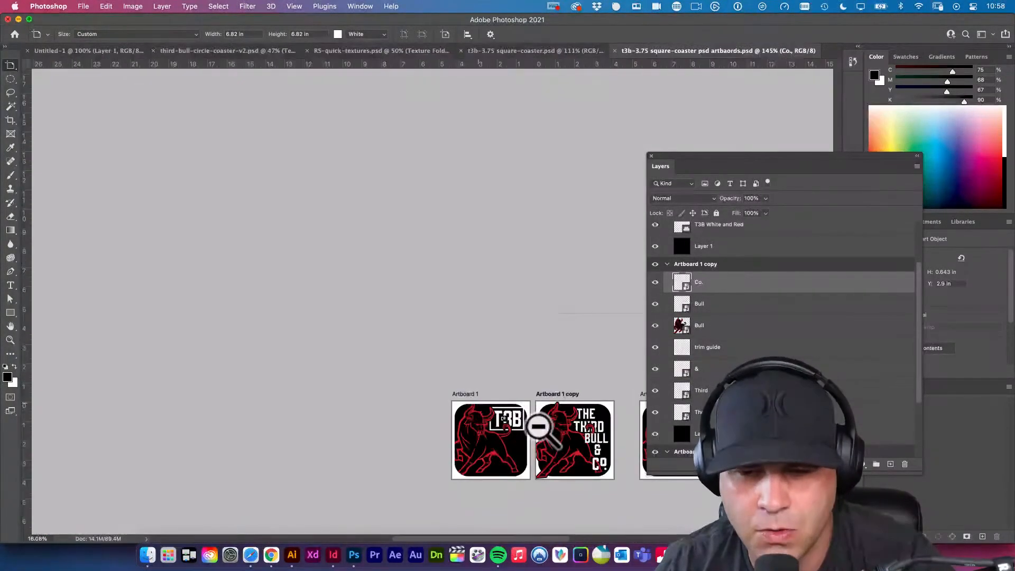
drag(565, 439, 401, 374)
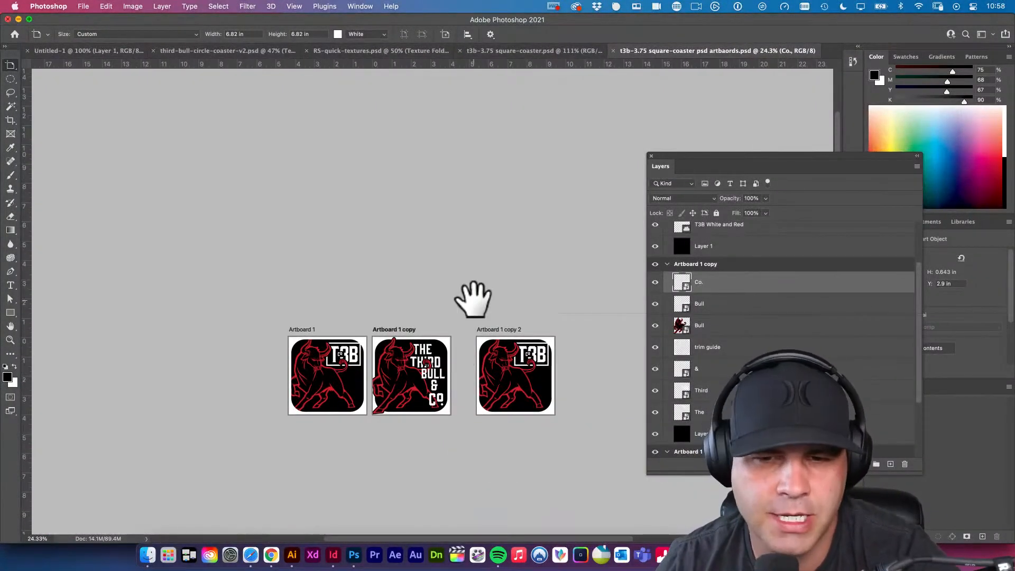
key(v)
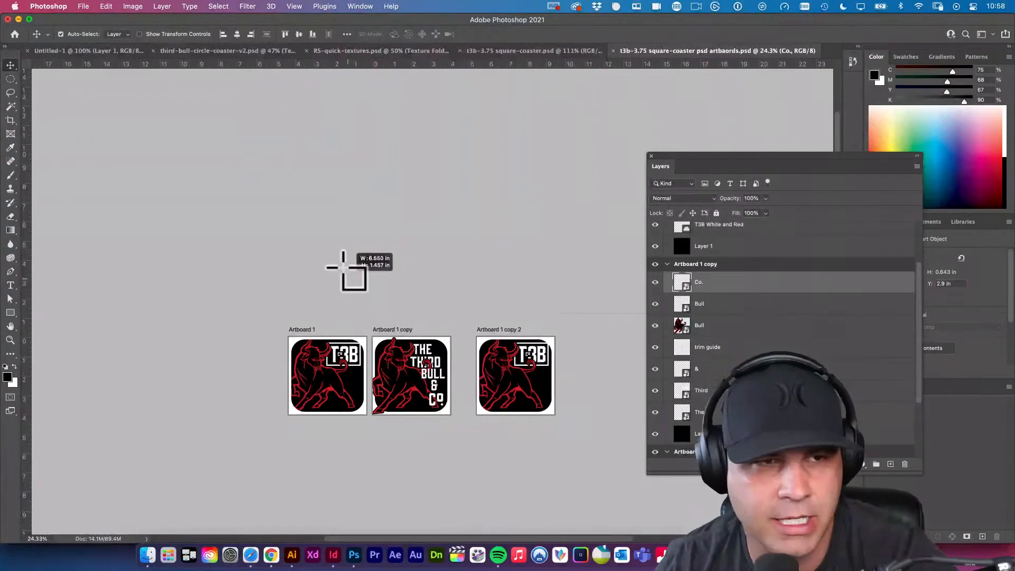
click(13, 67)
drag(14, 67, 18, 69)
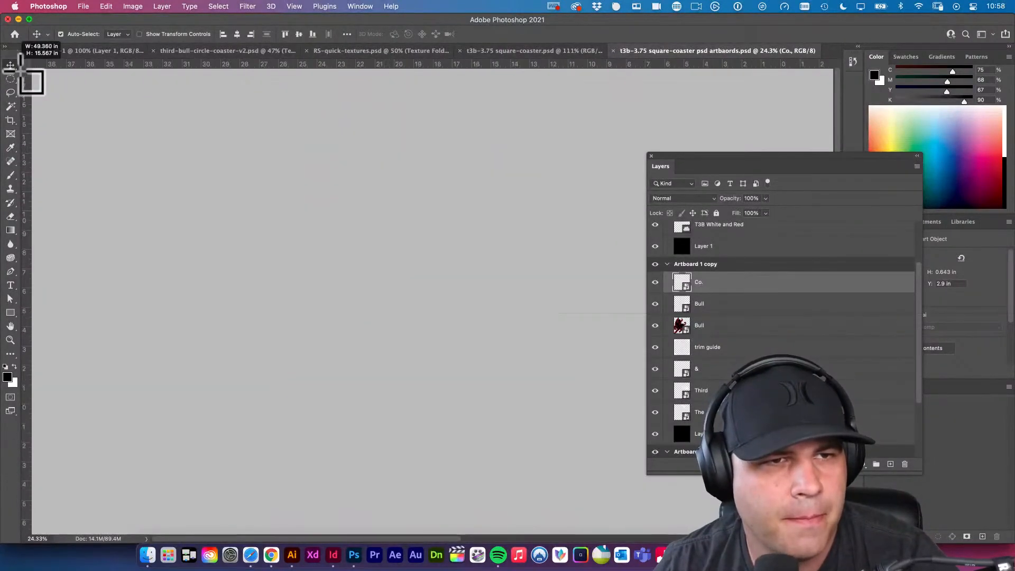
drag(469, 316, 298, 287)
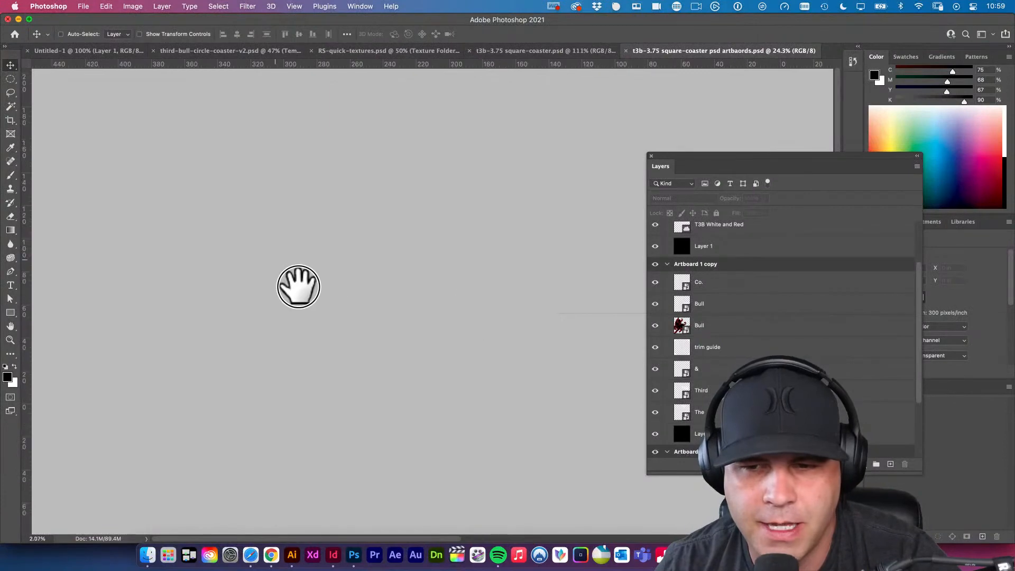
drag(550, 455, 443, 406)
alt+click(502, 415)
drag(502, 414, 425, 379)
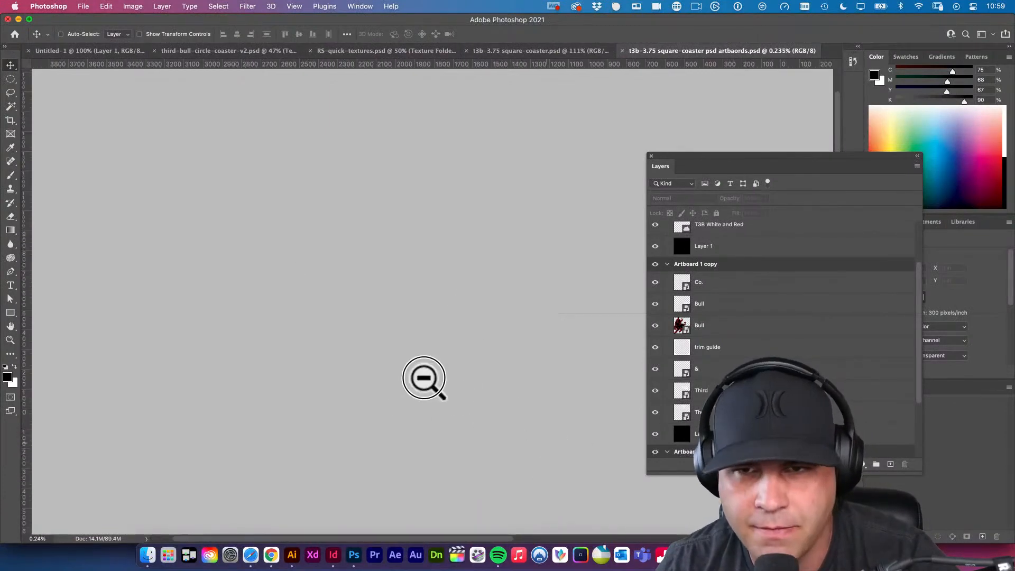
drag(478, 428, 431, 402)
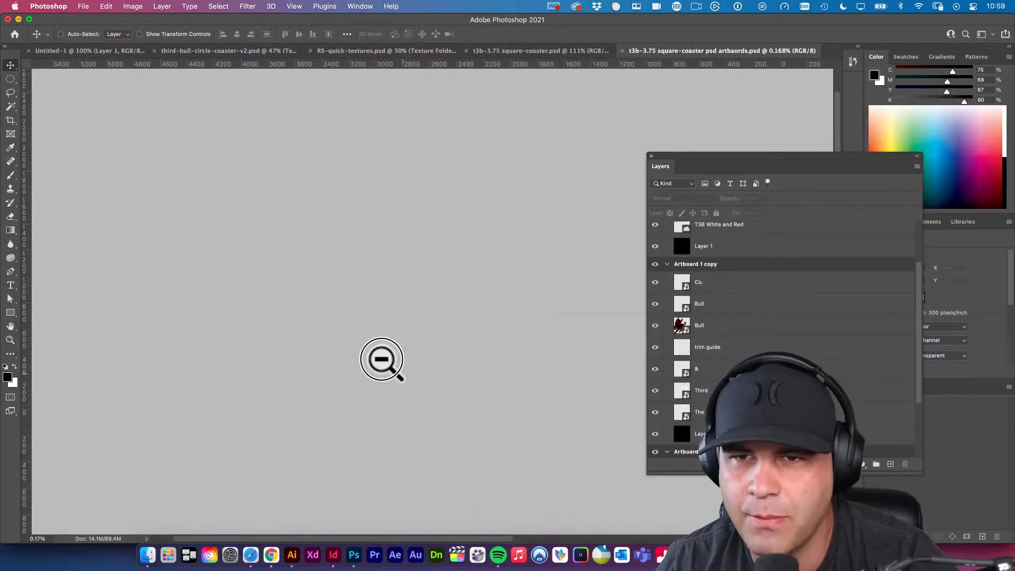
key(super+0)
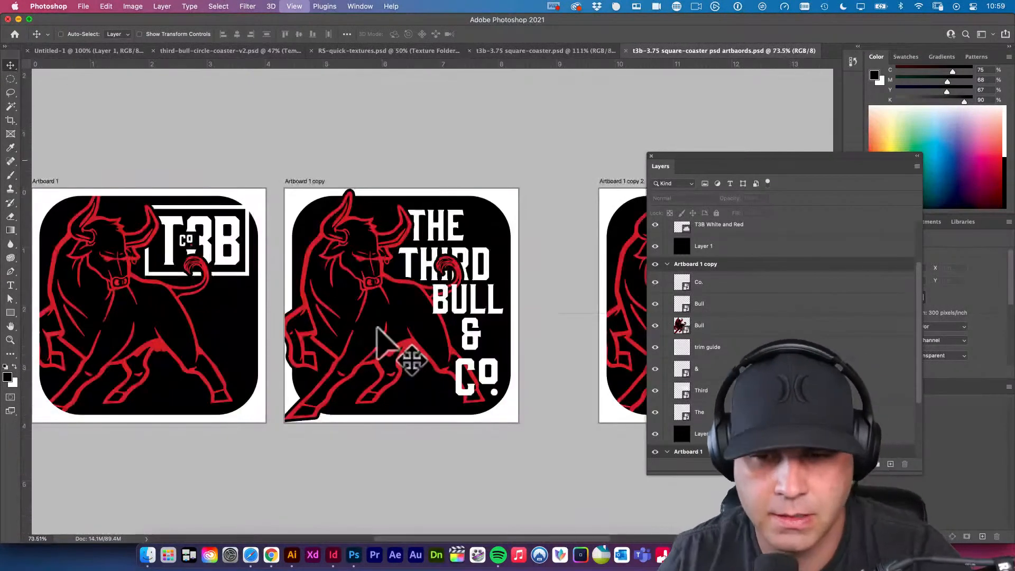
alt+click(476, 321)
alt+click(475, 321)
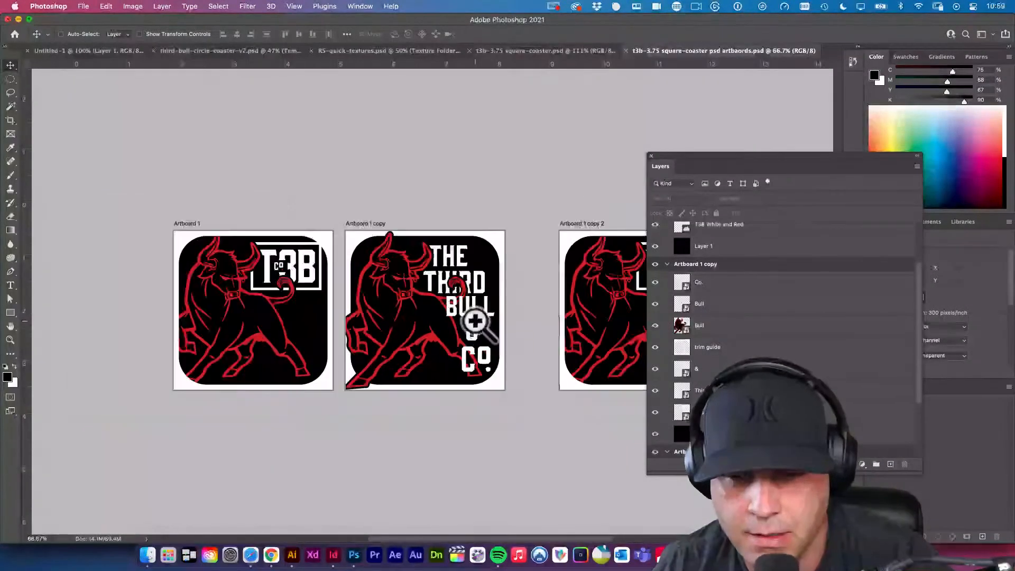
alt+click(474, 321)
key(shift+v)
drag(490, 317, 419, 310)
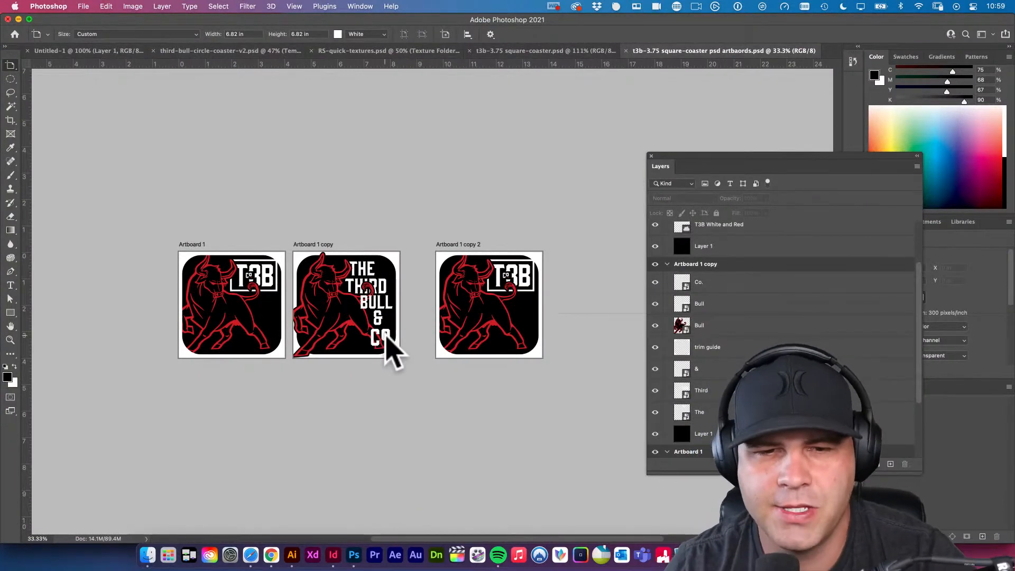
Look at the original t3b-3.75 square-coaster.psd, return to the artboards document, and compare Artboard 1 with Artboard 1 copy in full-screen mode.
click(555, 51)
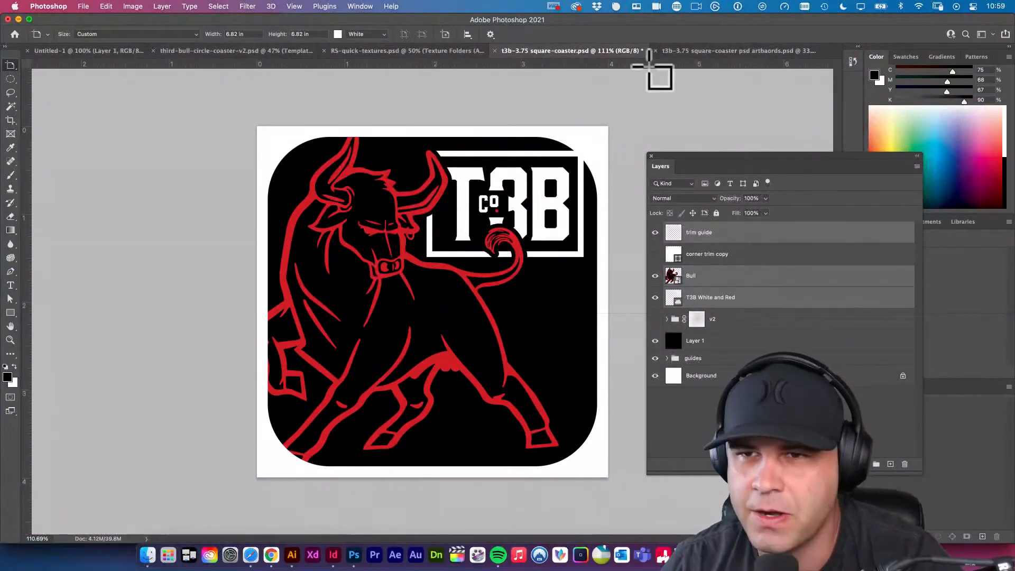
click(710, 51)
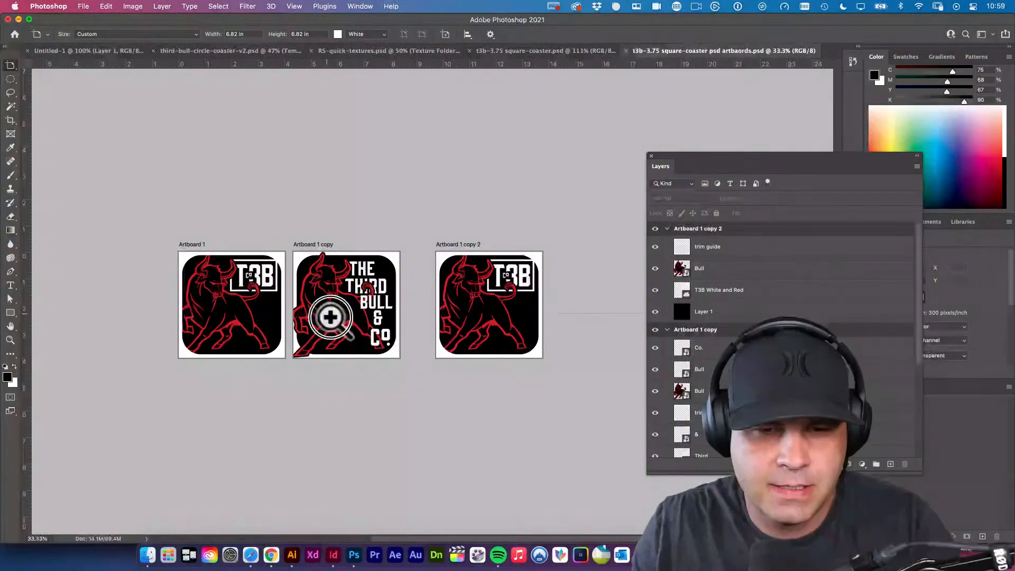
drag(340, 324, 380, 340)
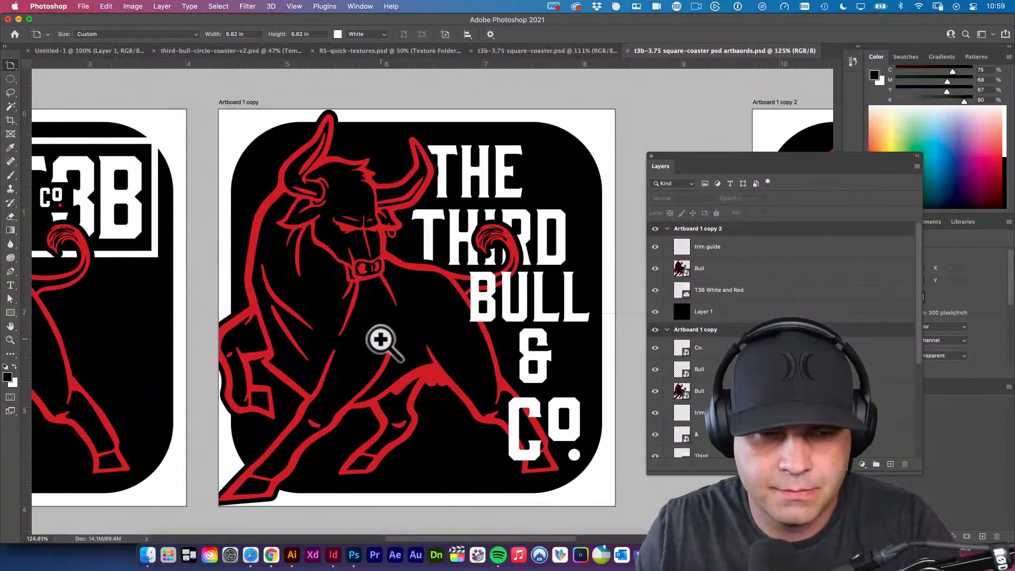
key(f)
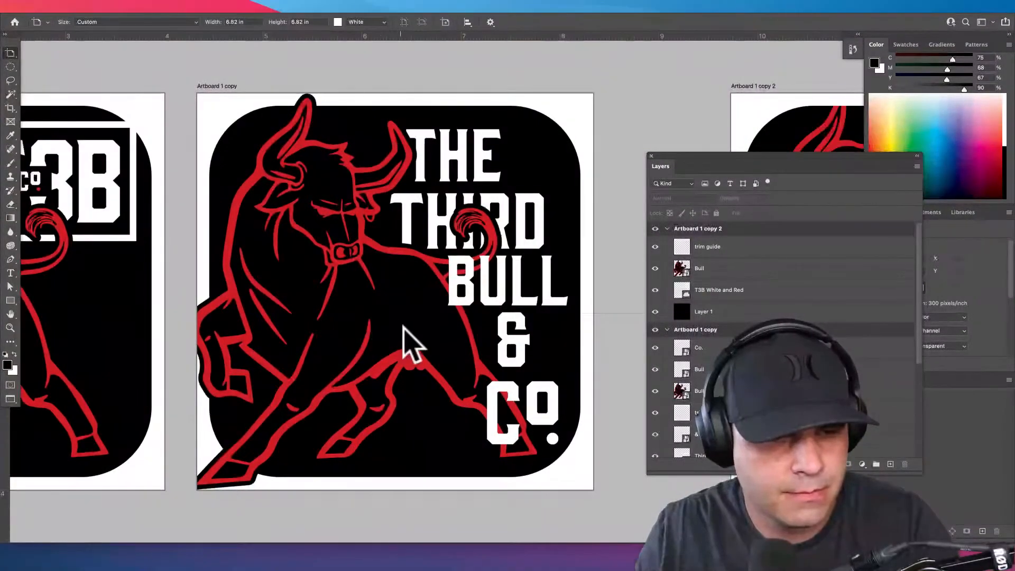
key(f)
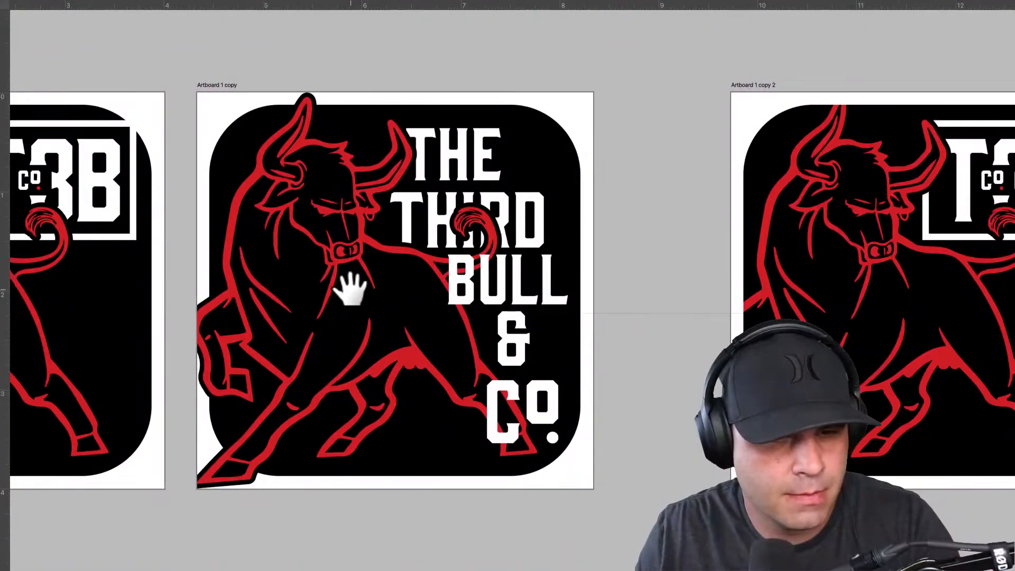
drag(349, 288, 578, 276)
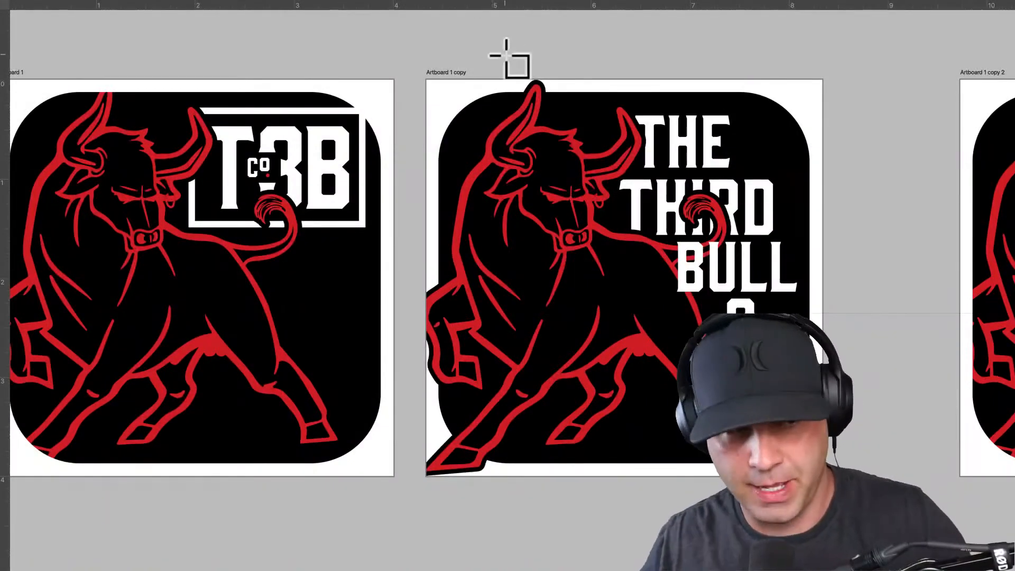